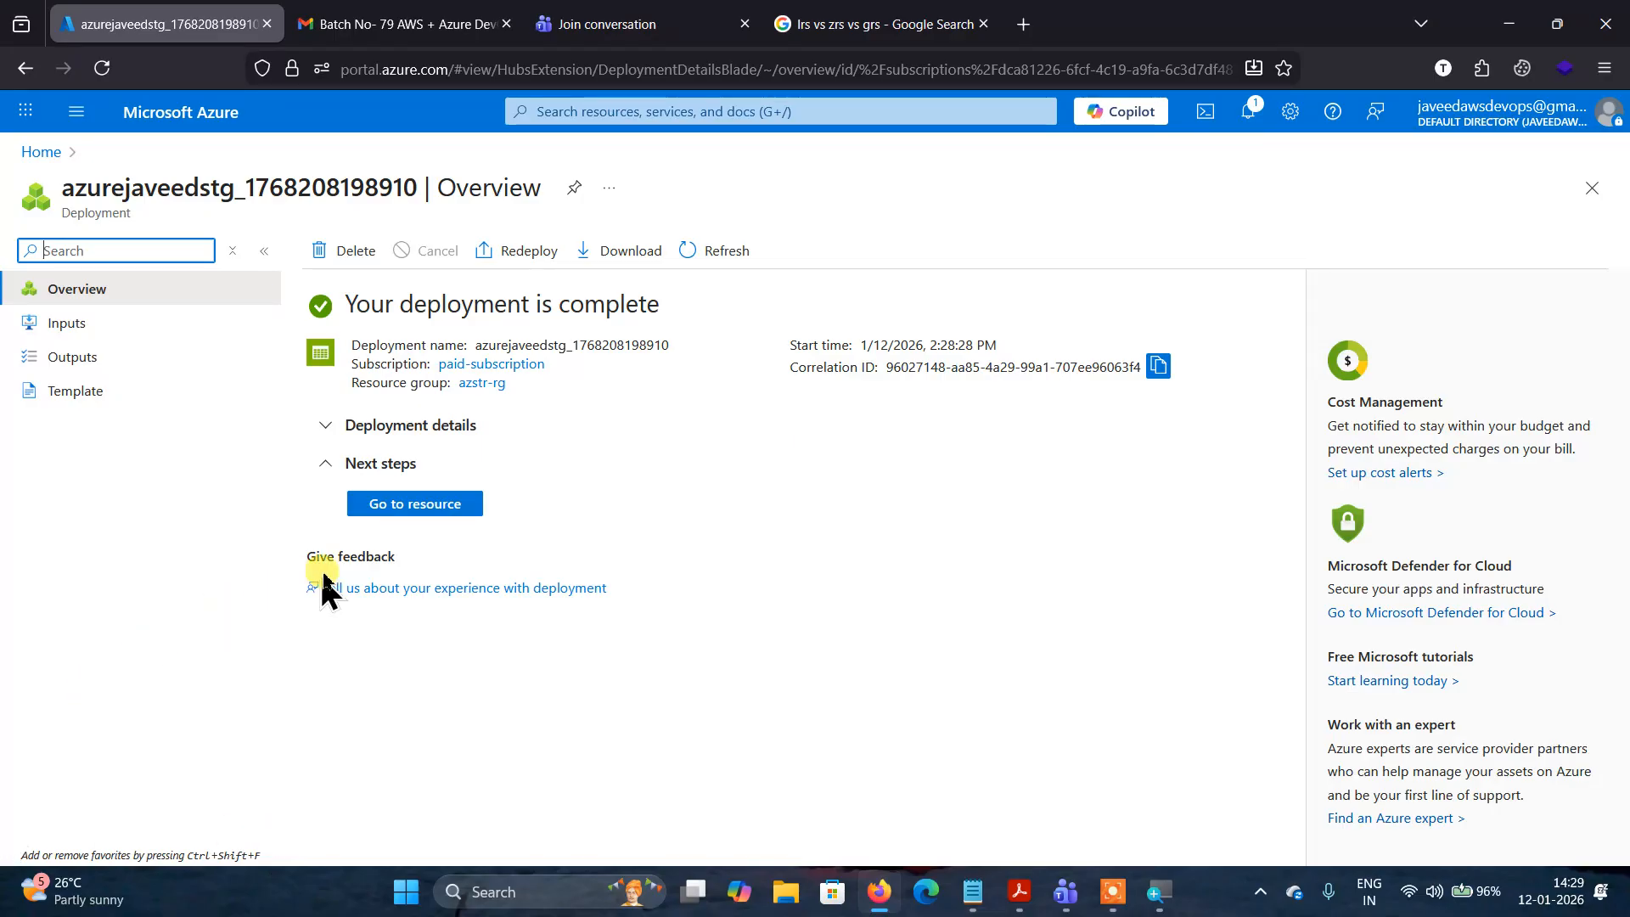
Open the newly deployed storage account and display its blob containers.
click(389, 505)
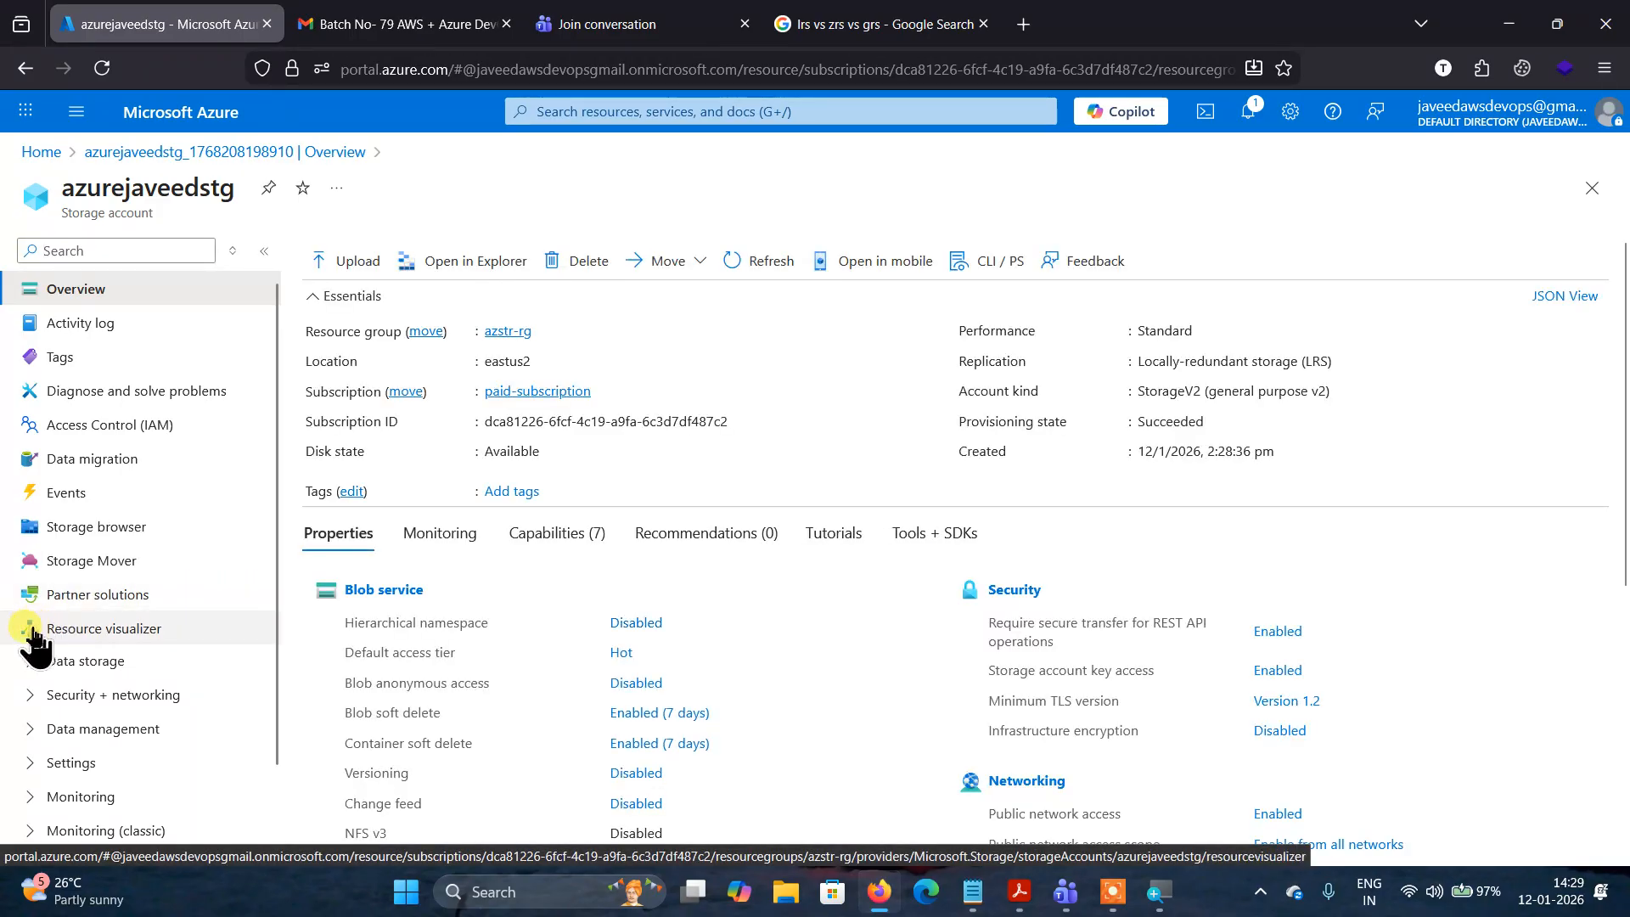
click(25, 670)
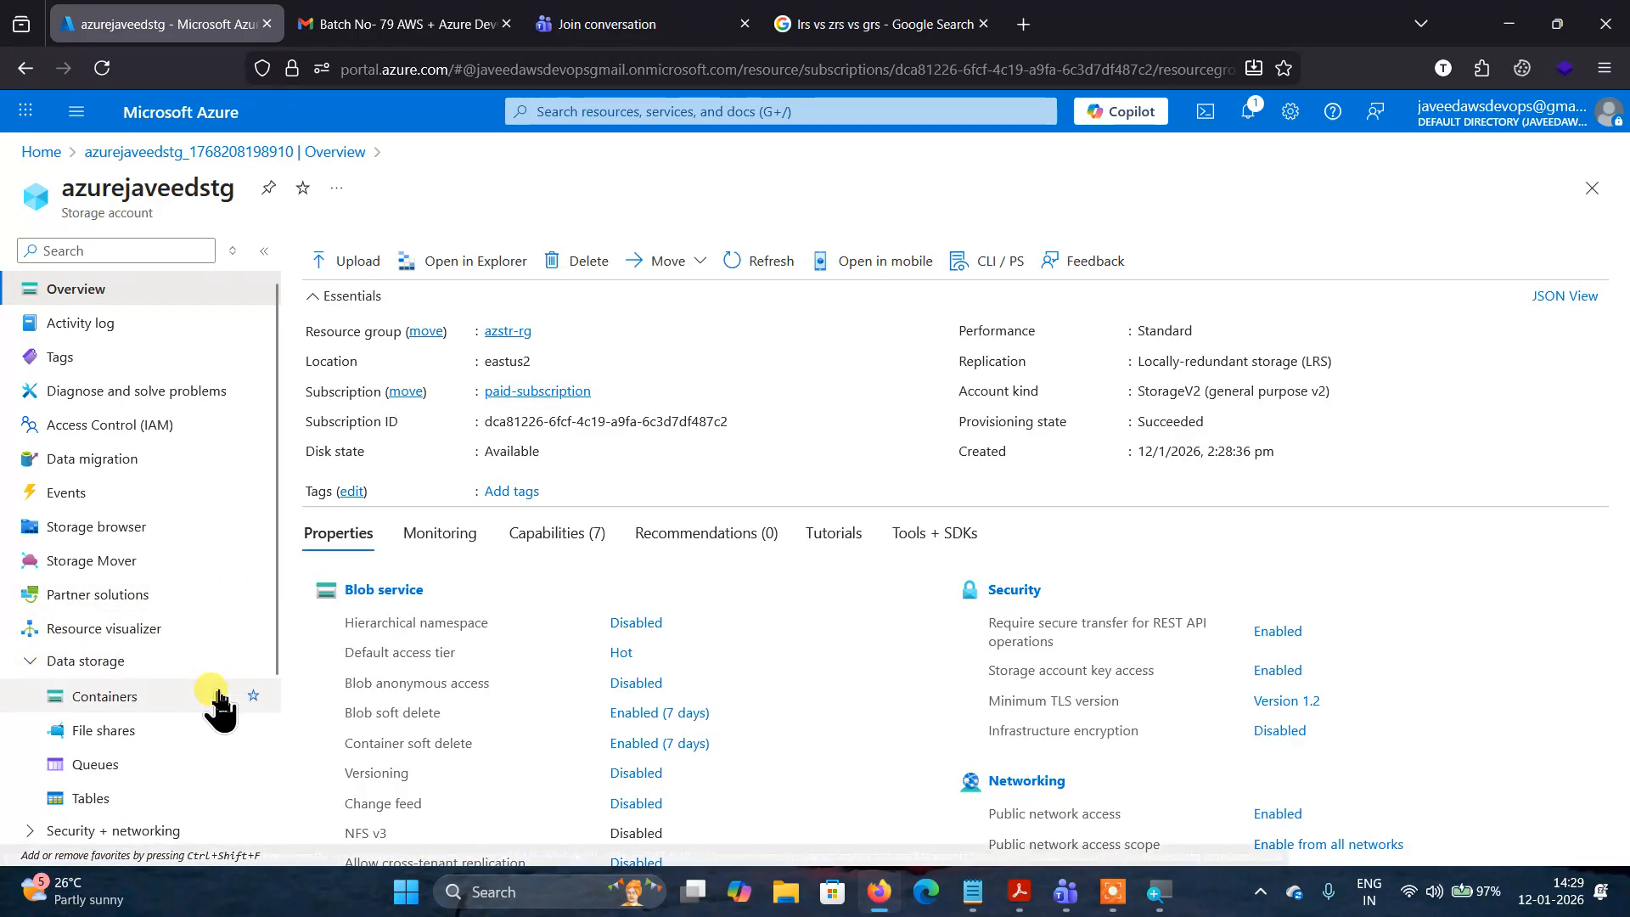
scroll(216, 705, down, 2)
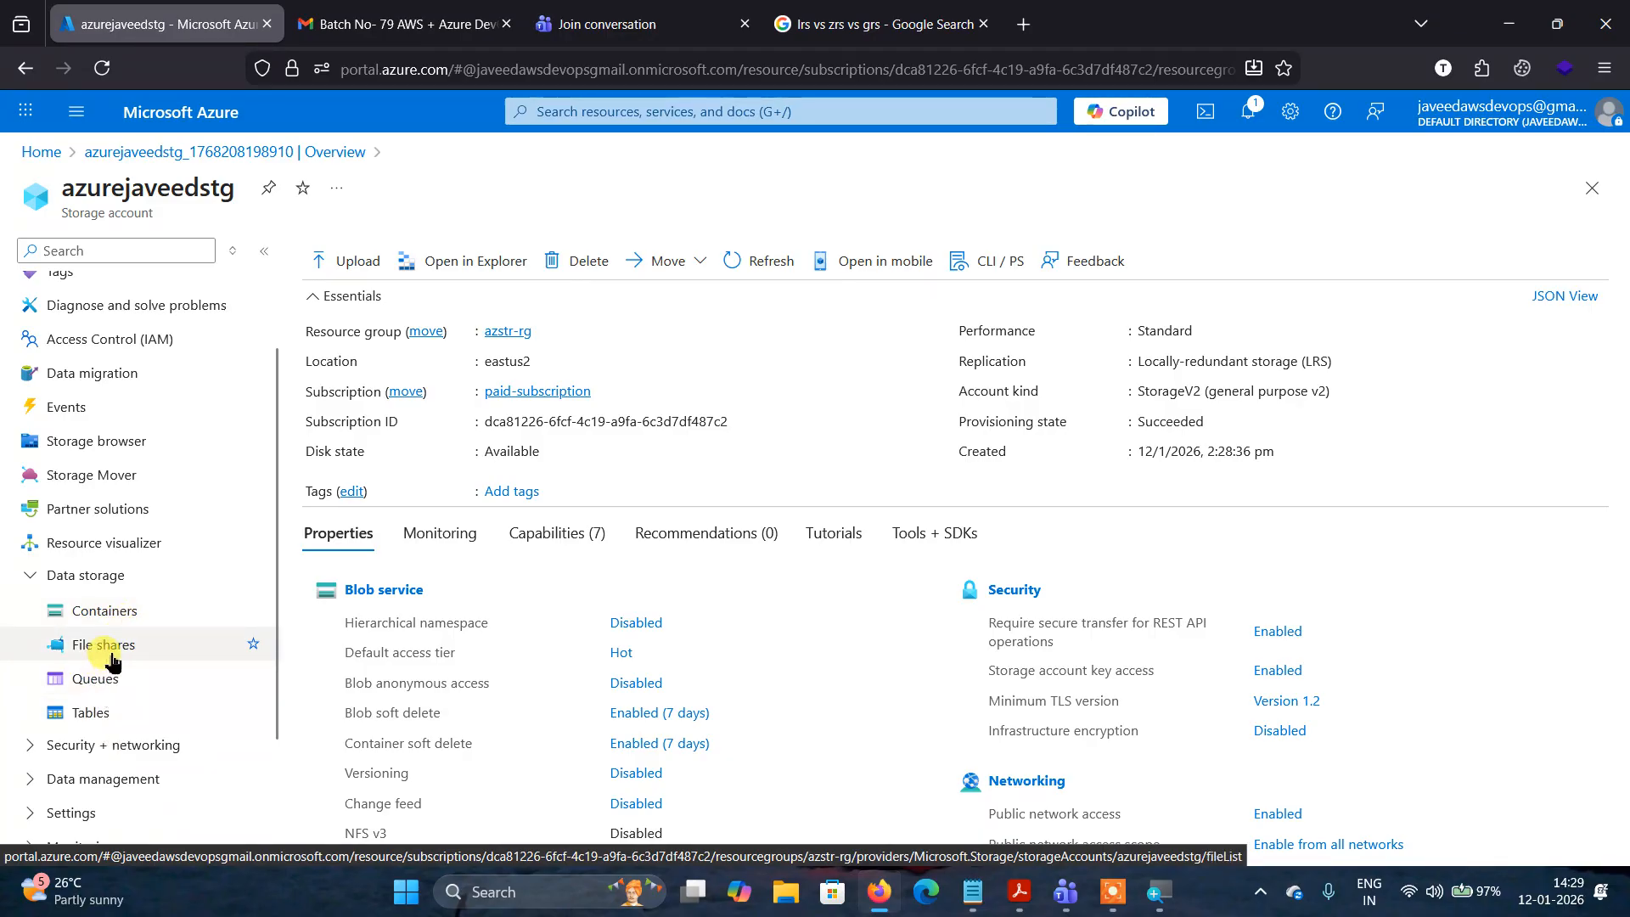
click(114, 612)
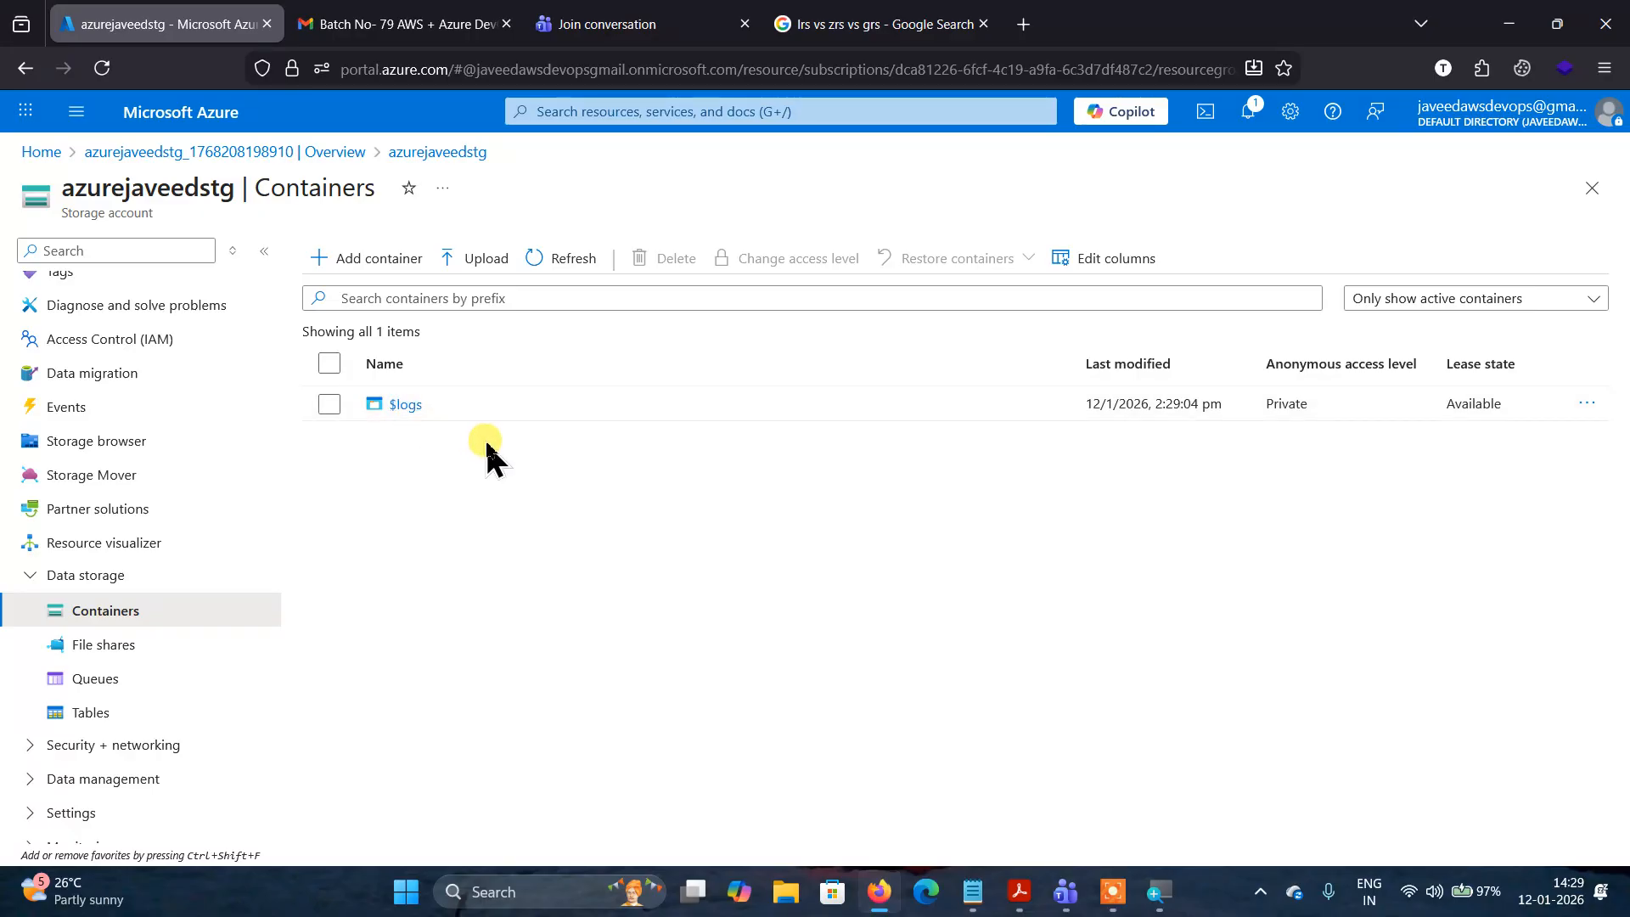
Create a blob container named jaeedctr in the storage account.
click(371, 260)
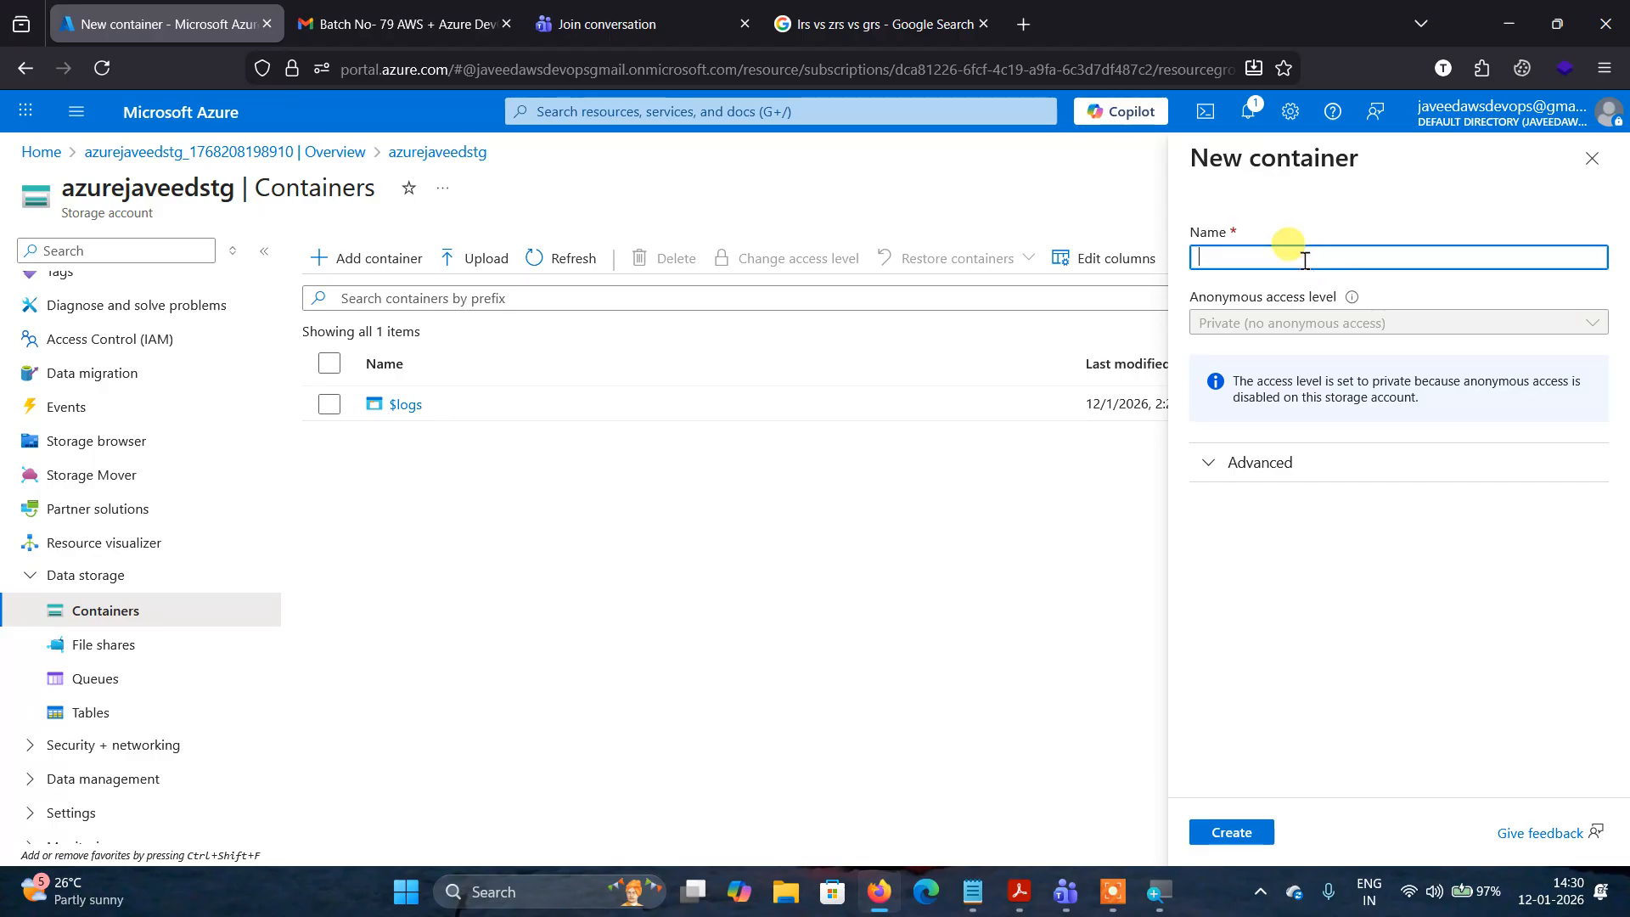
text(jaeed)
click(1265, 466)
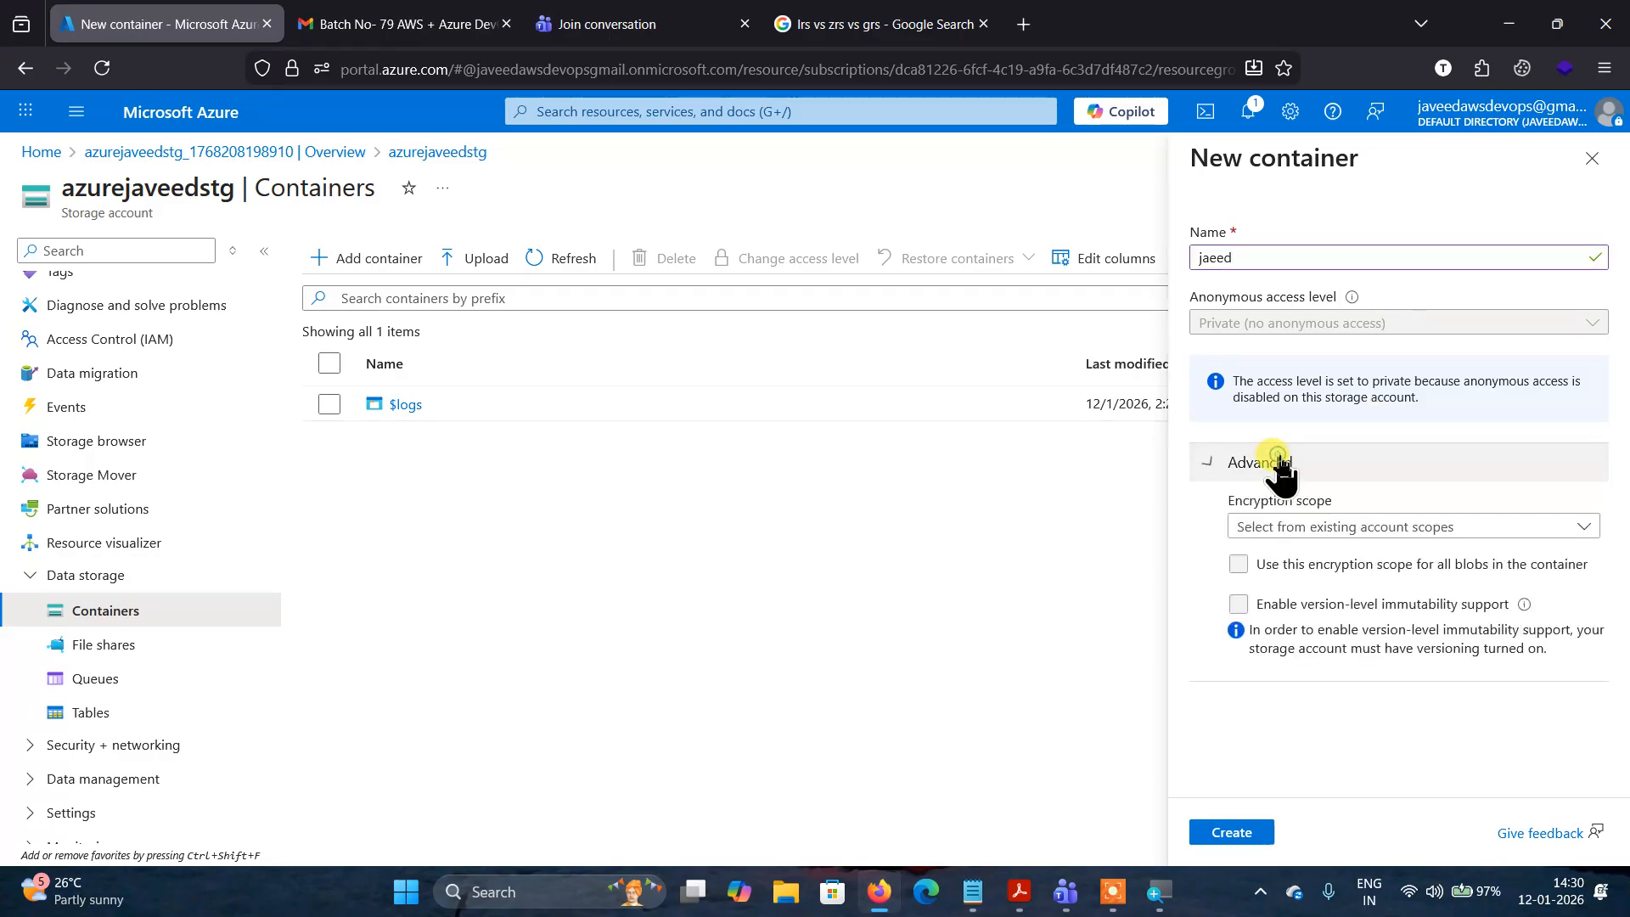
click(1258, 254)
text(ct)
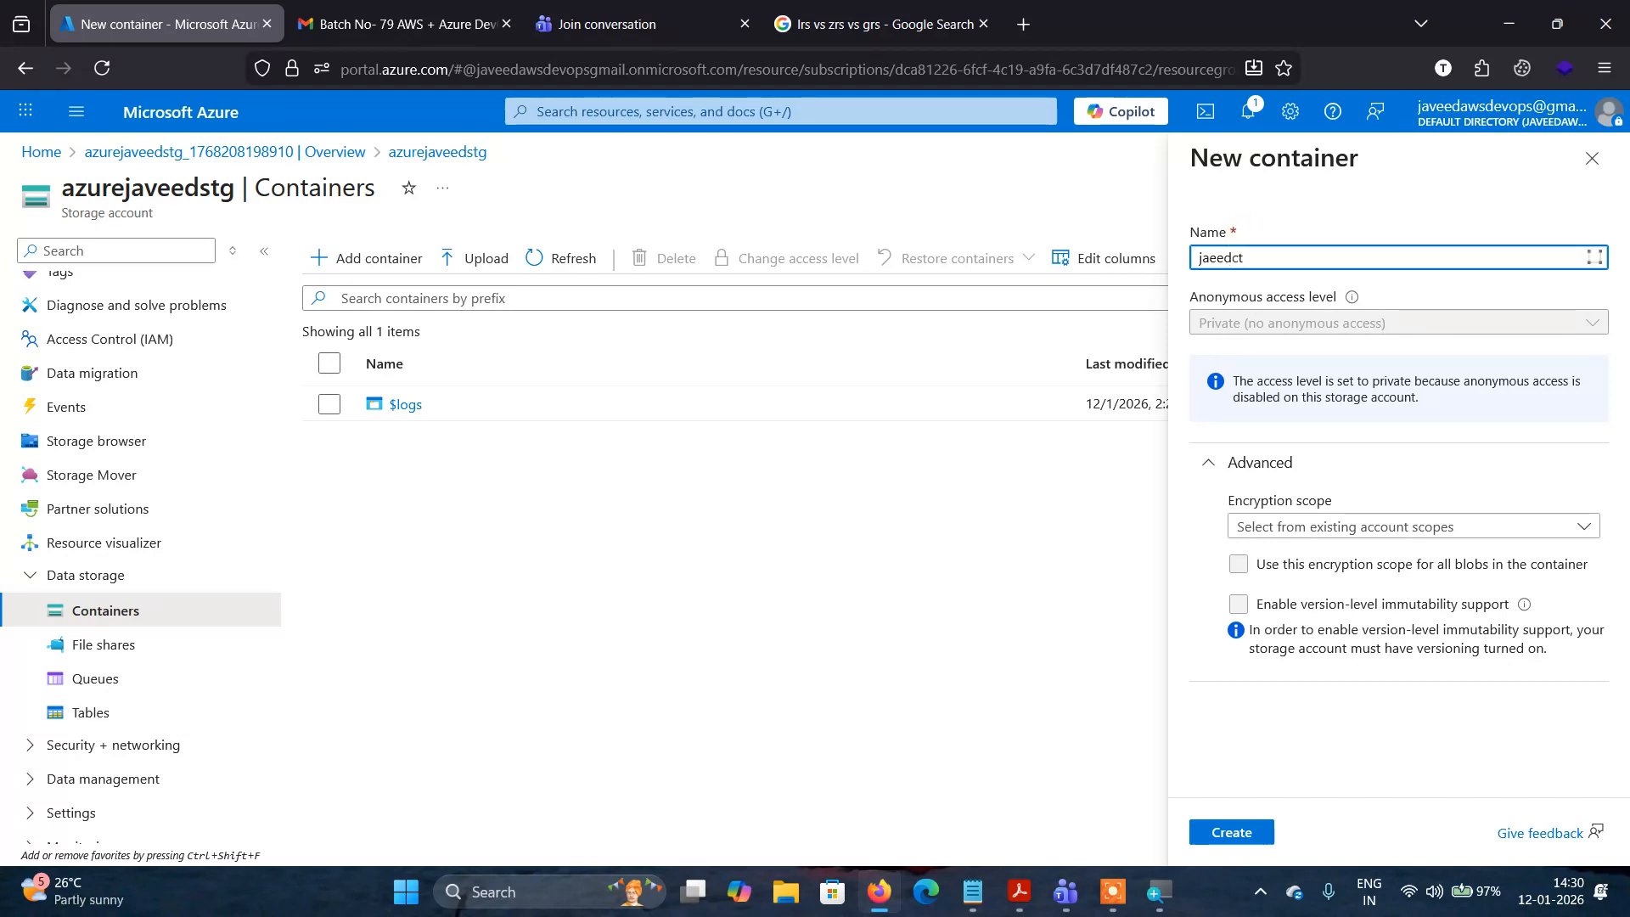
text(r)
click(1067, 451)
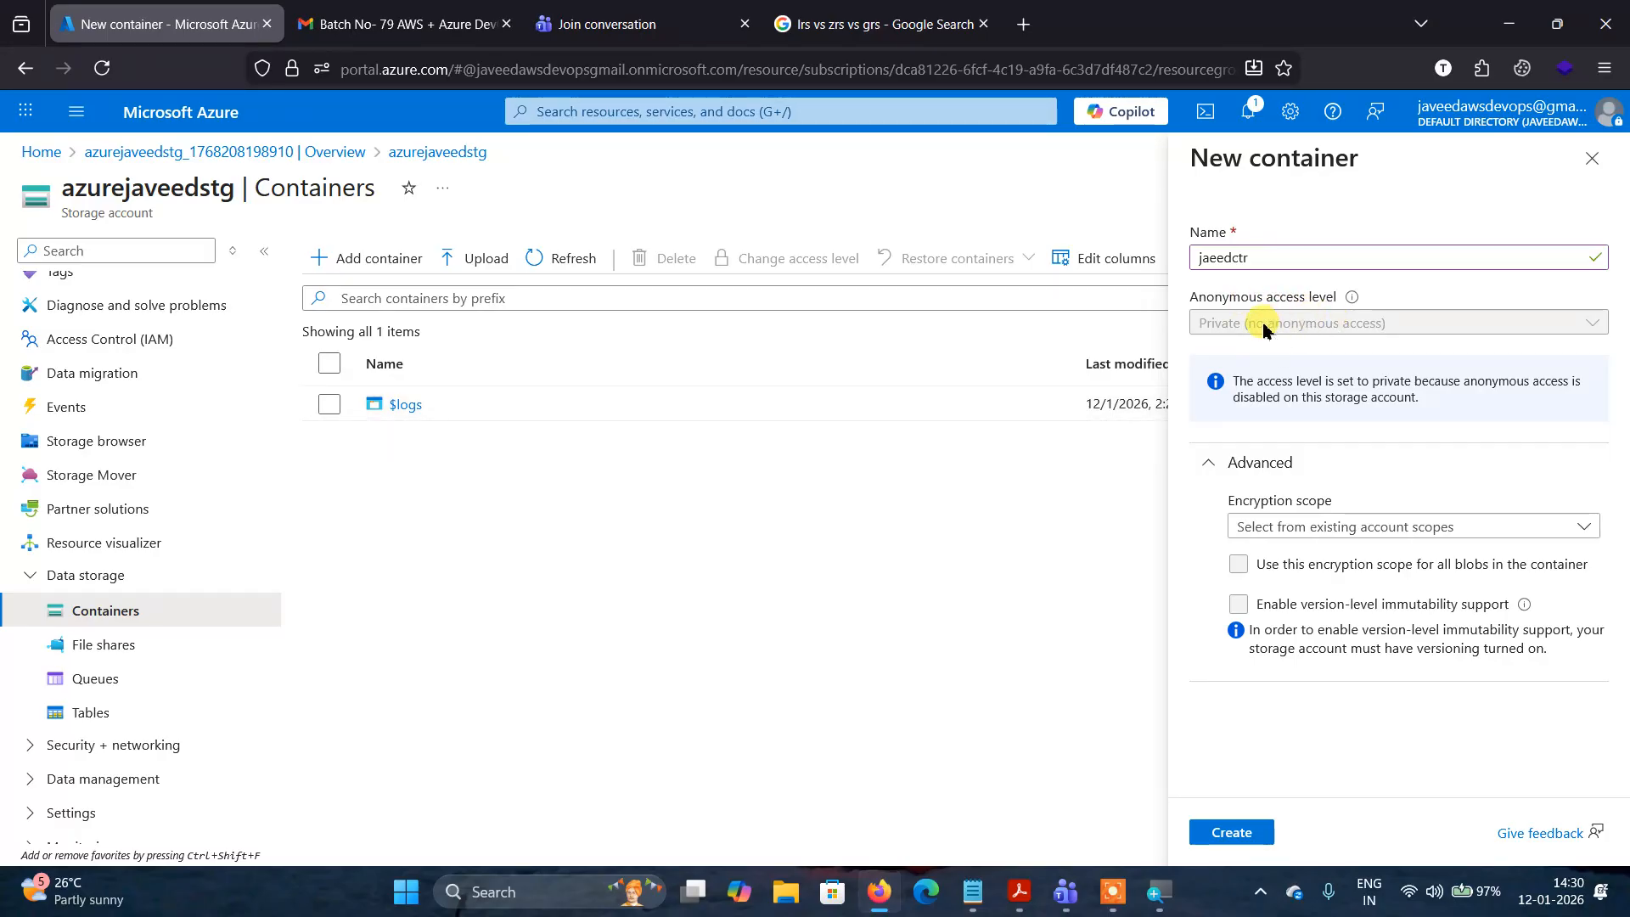
click(1241, 832)
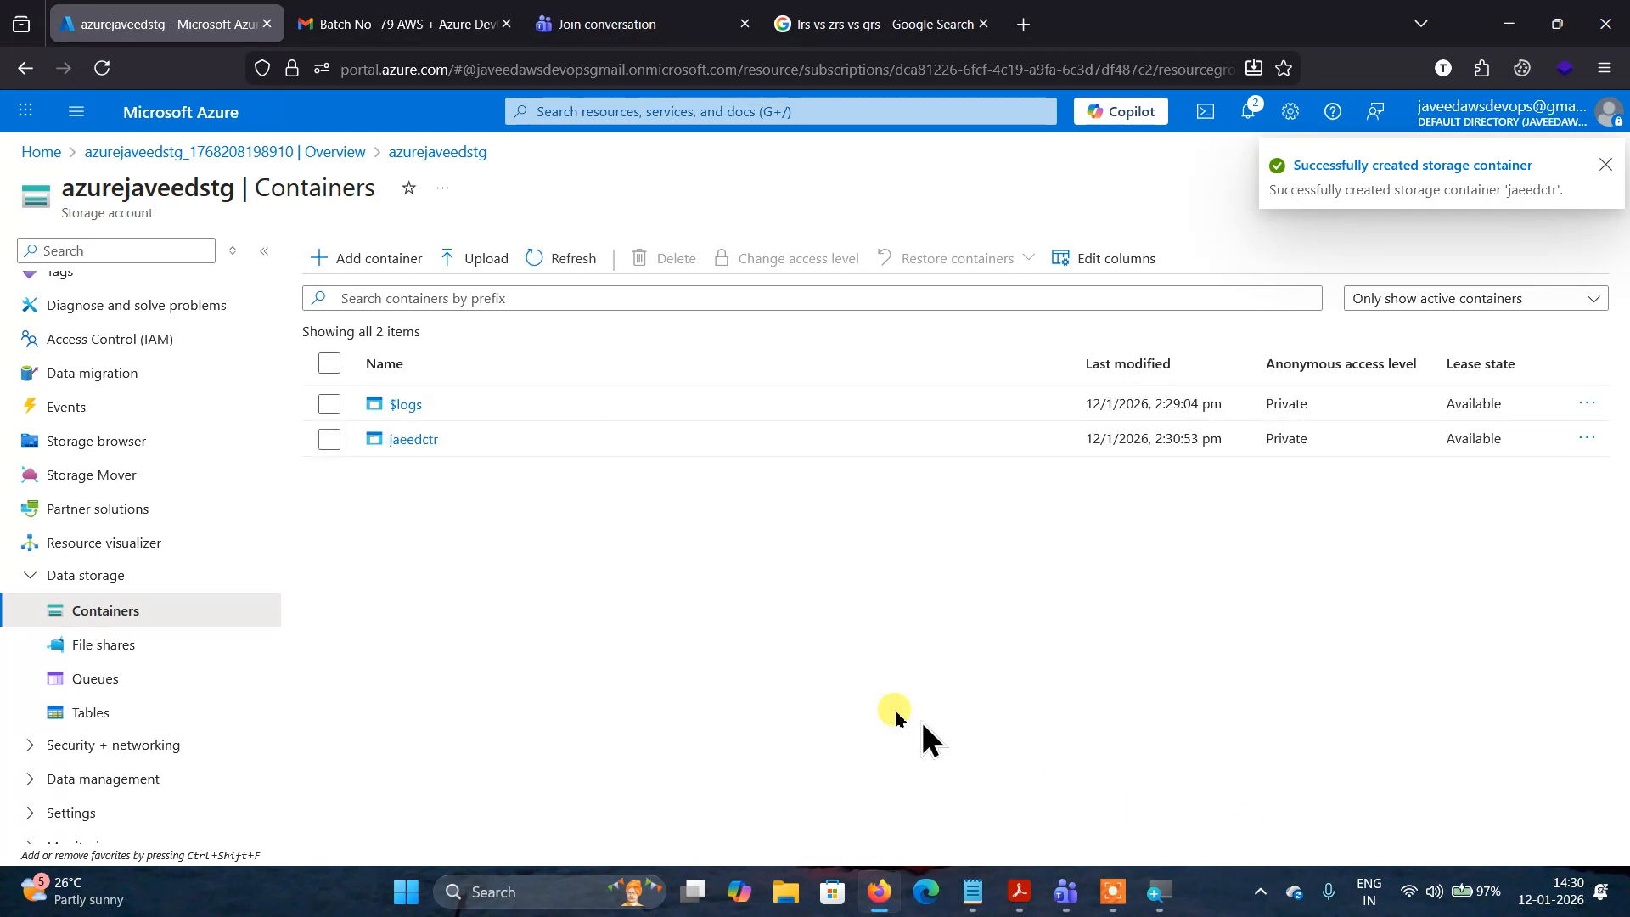
Upload the desktop file Screenshot 2025-12-16 154658.png to the jaeedctr container.
click(403, 439)
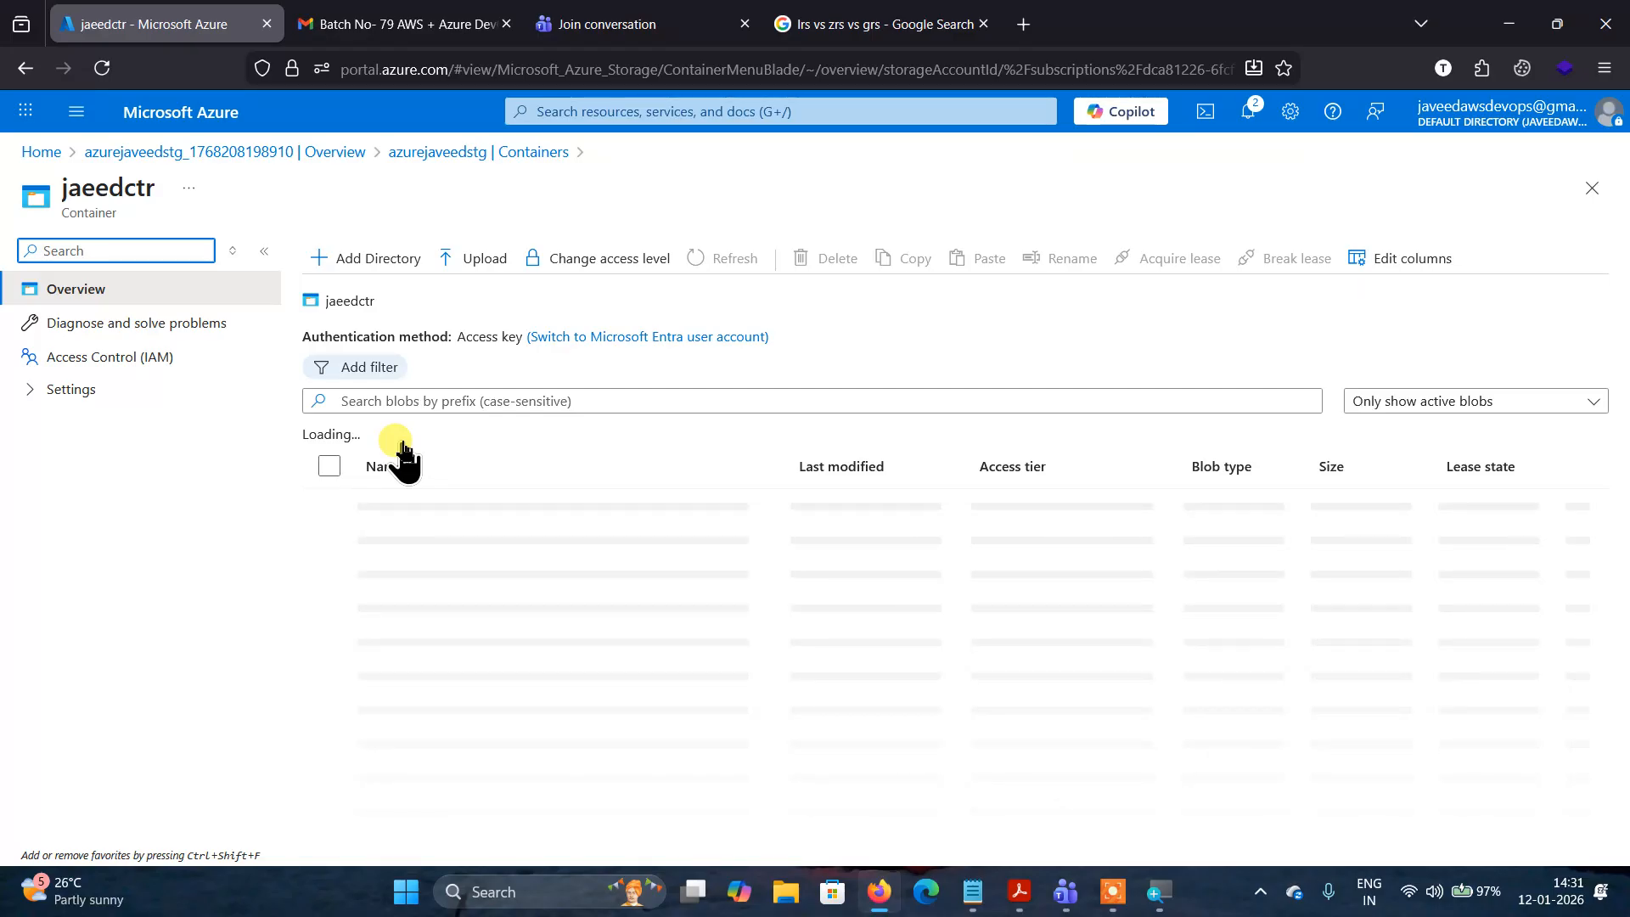
click(478, 263)
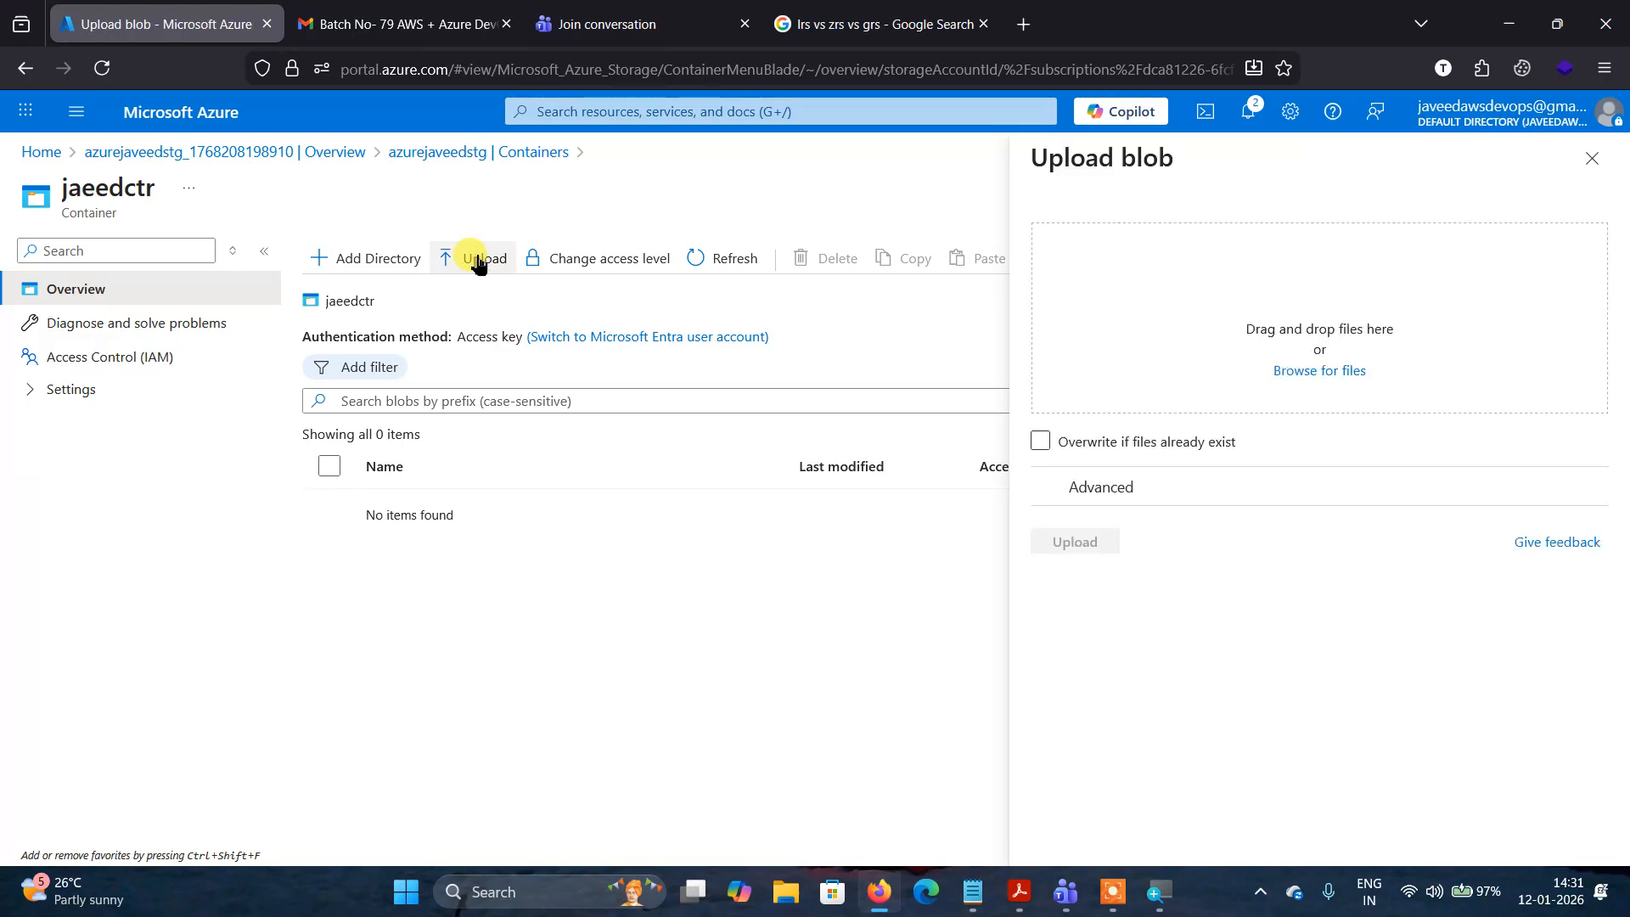
click(1316, 366)
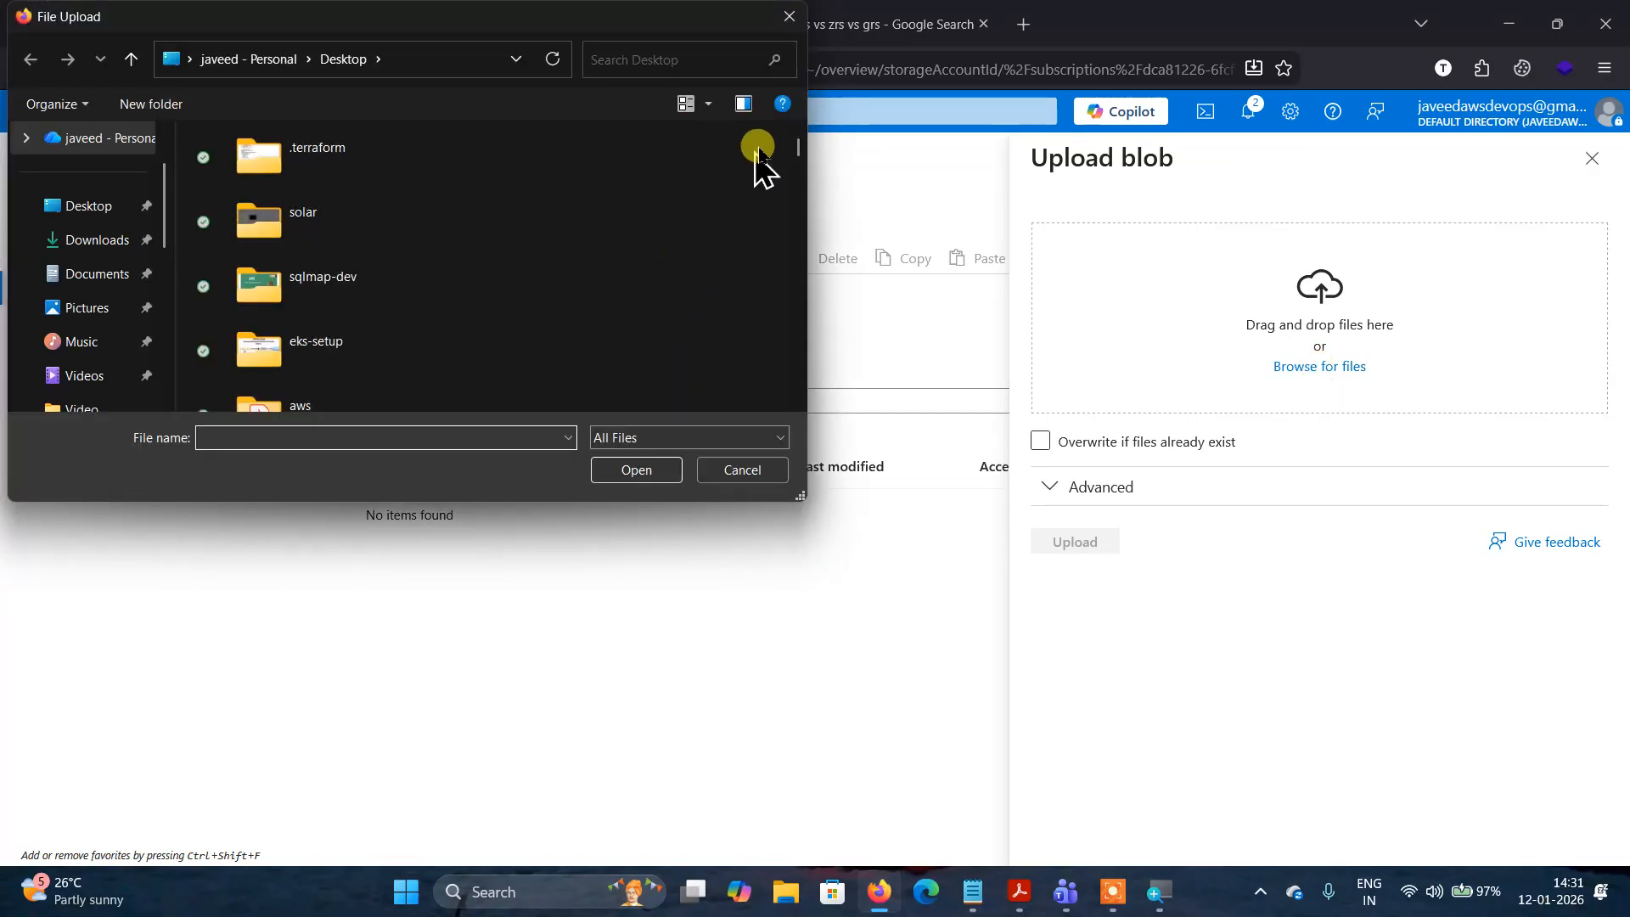
drag(805, 152, 821, 331)
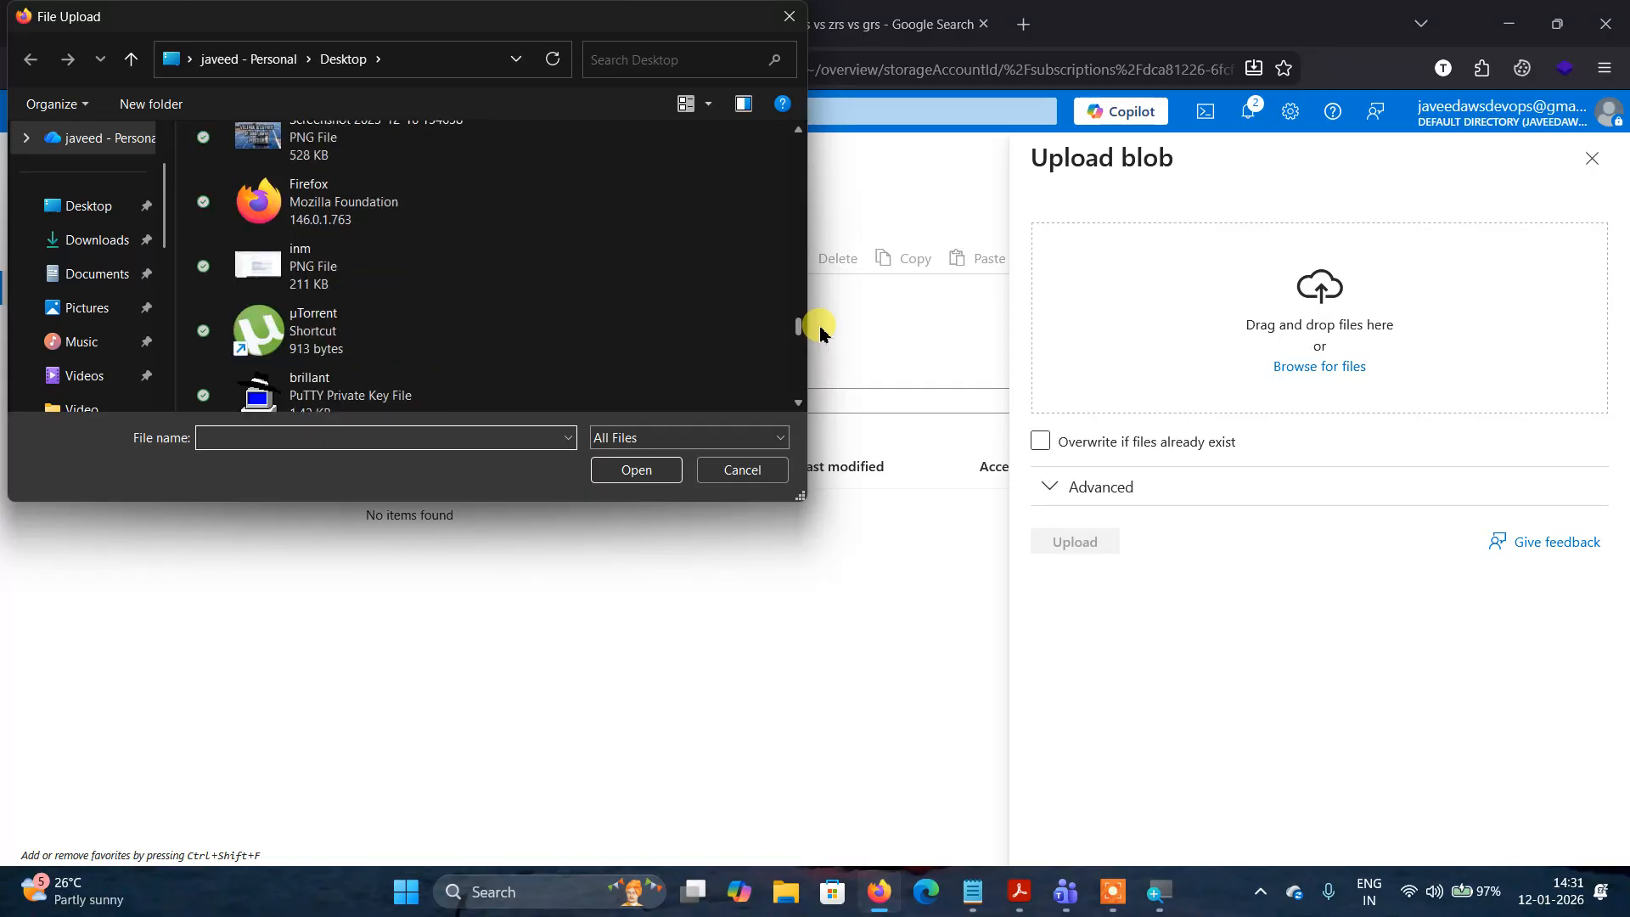
click(356, 157)
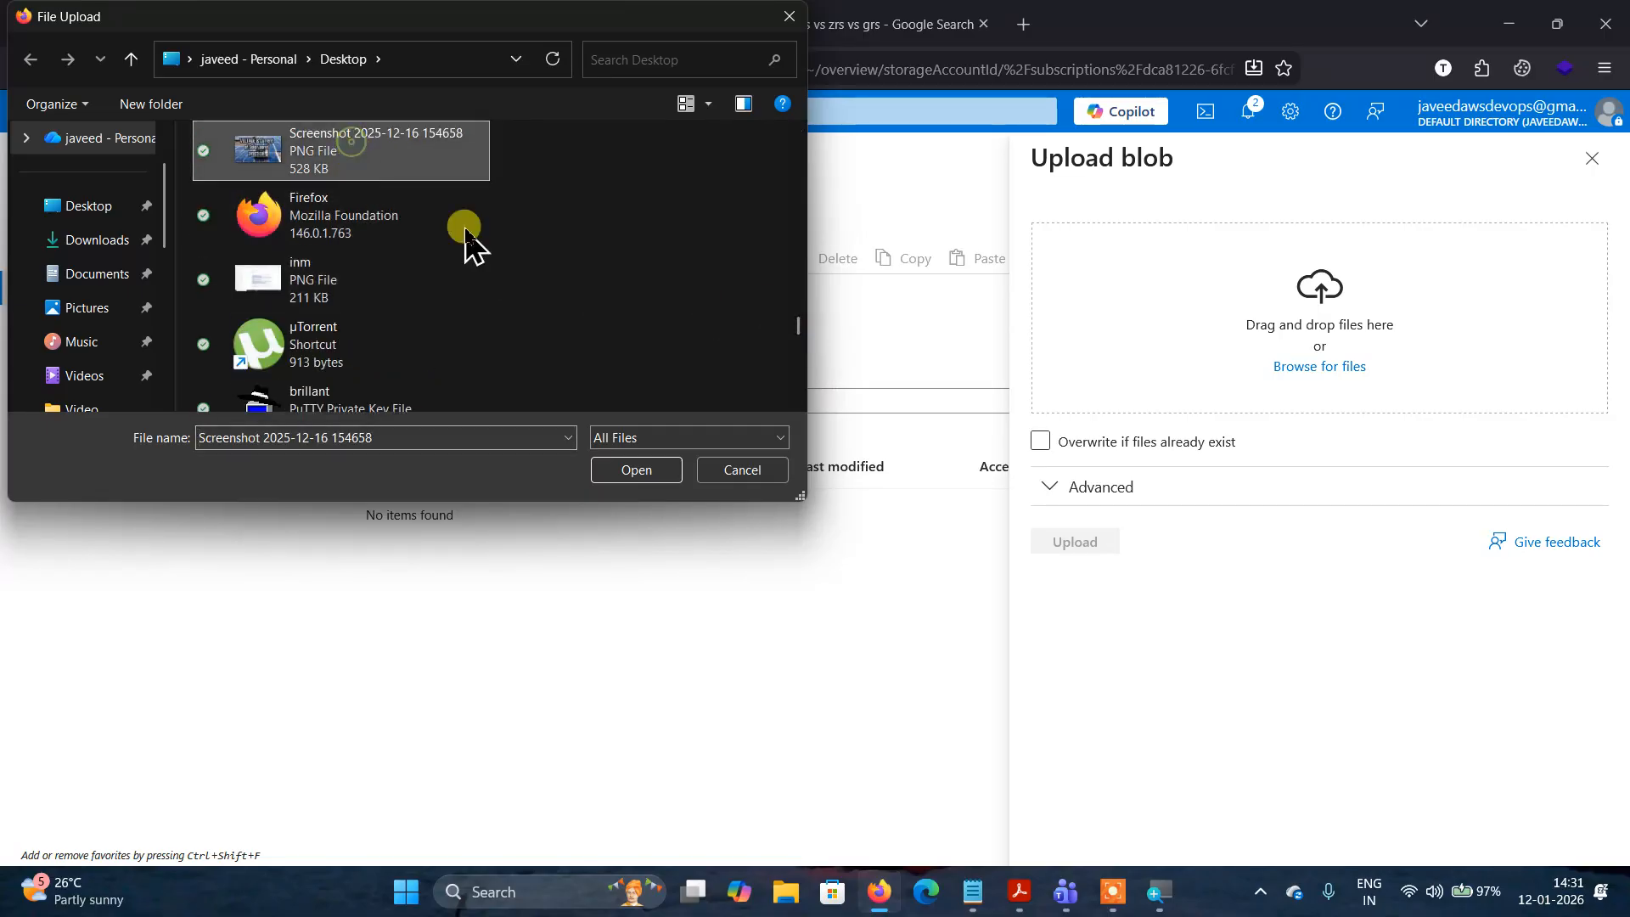
click(652, 471)
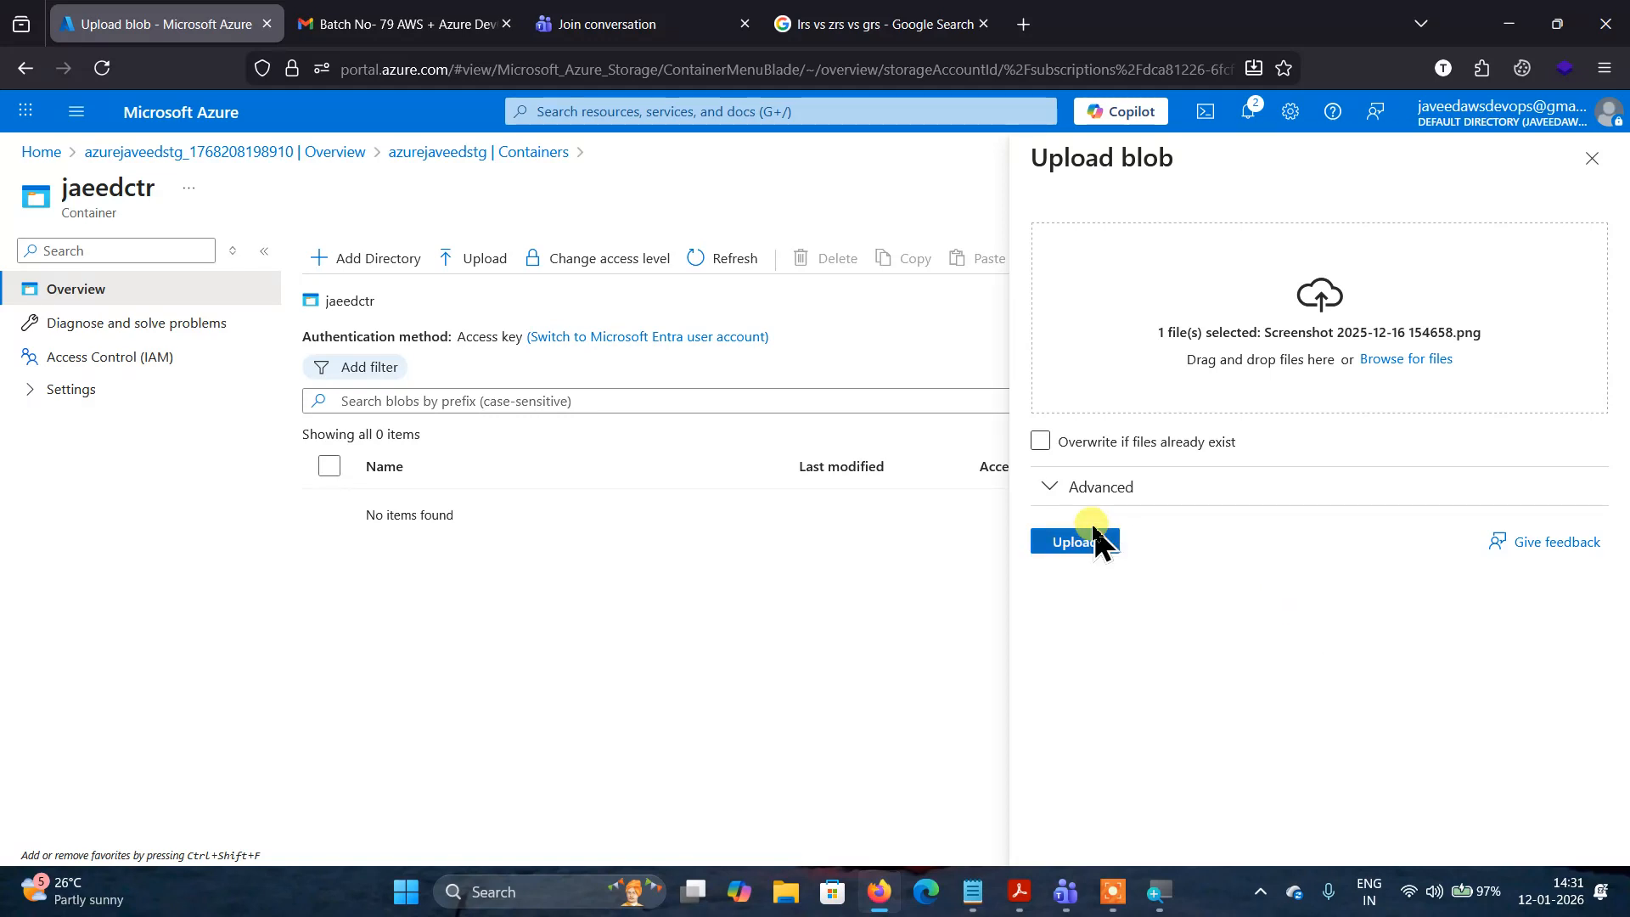
click(1059, 543)
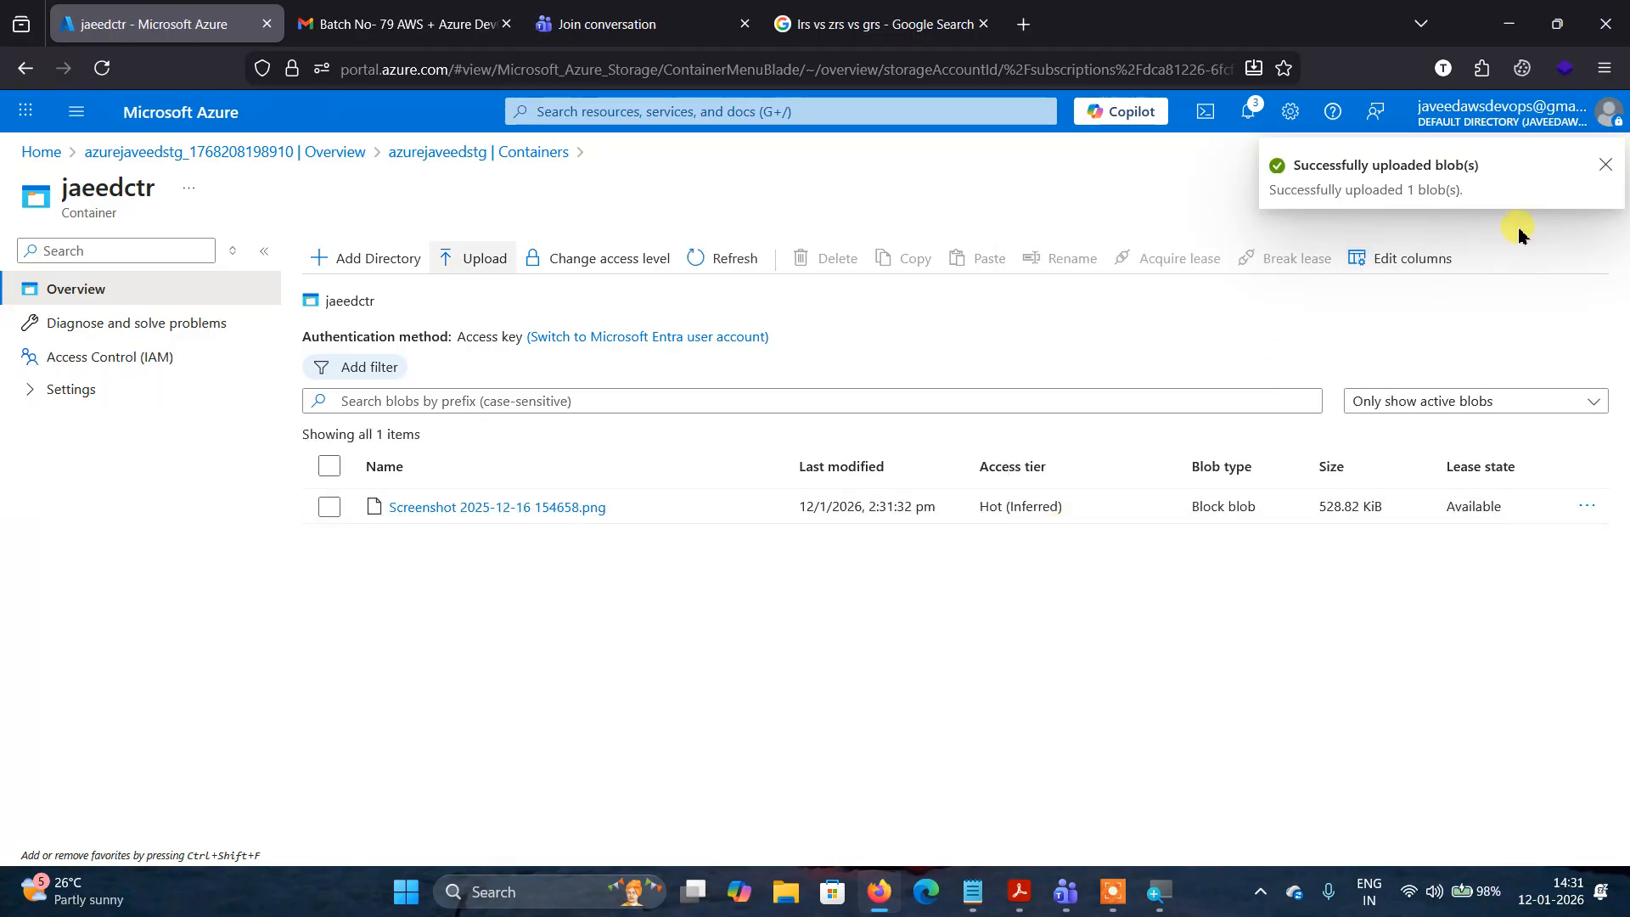
click(1608, 165)
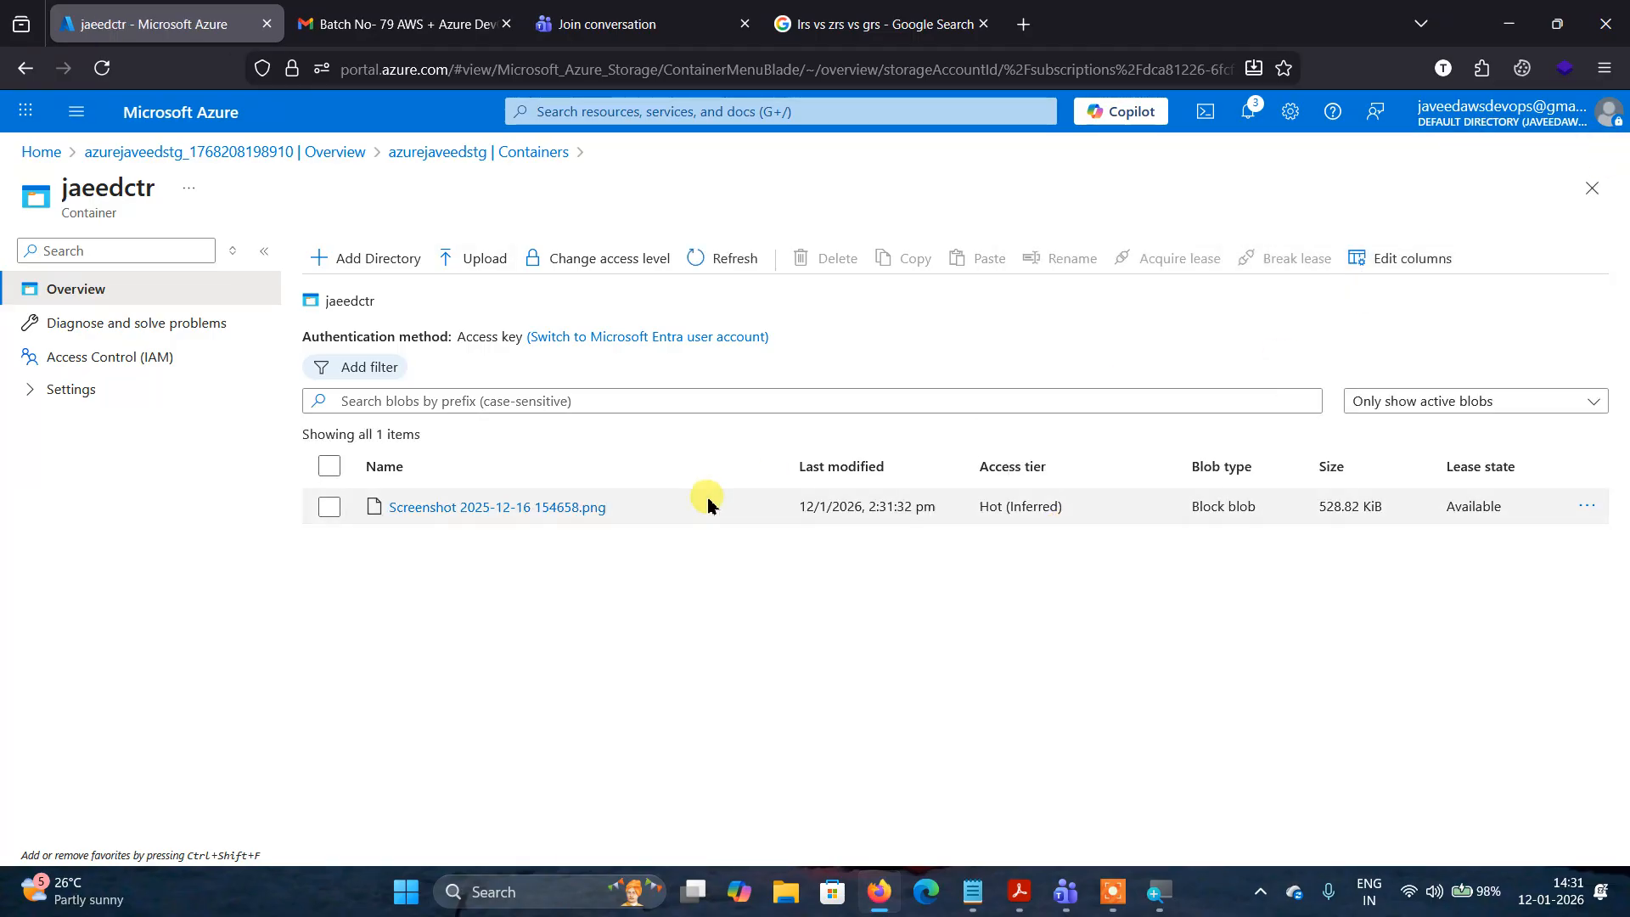
Copy the uploaded screenshot blob's URL and paste it into a new Notepad document.
click(479, 509)
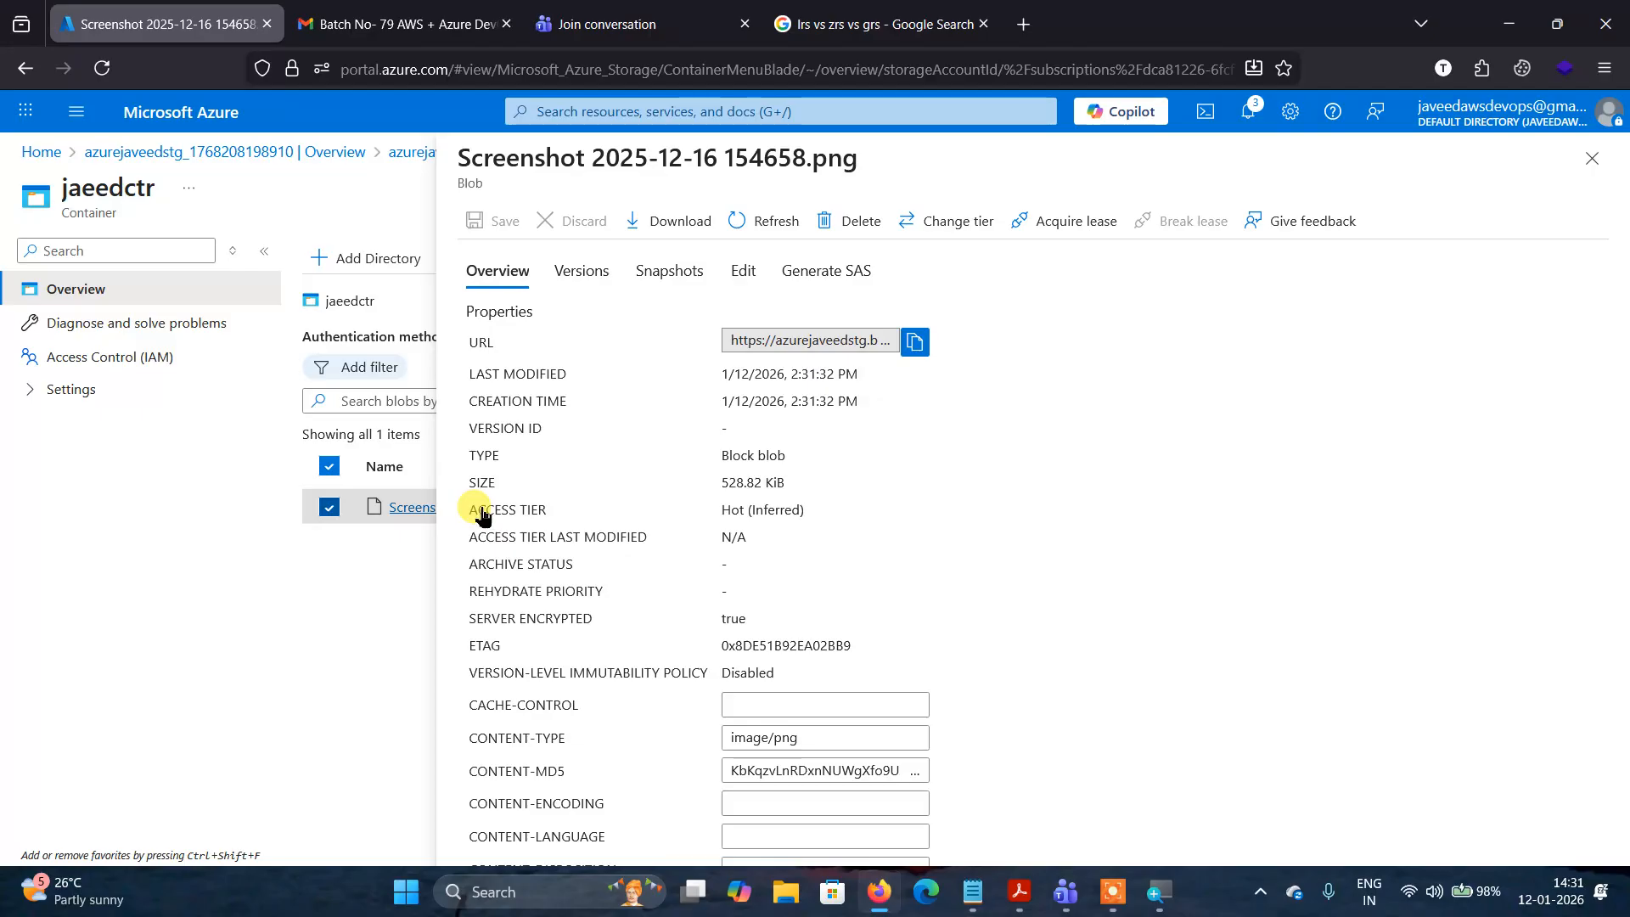
click(912, 345)
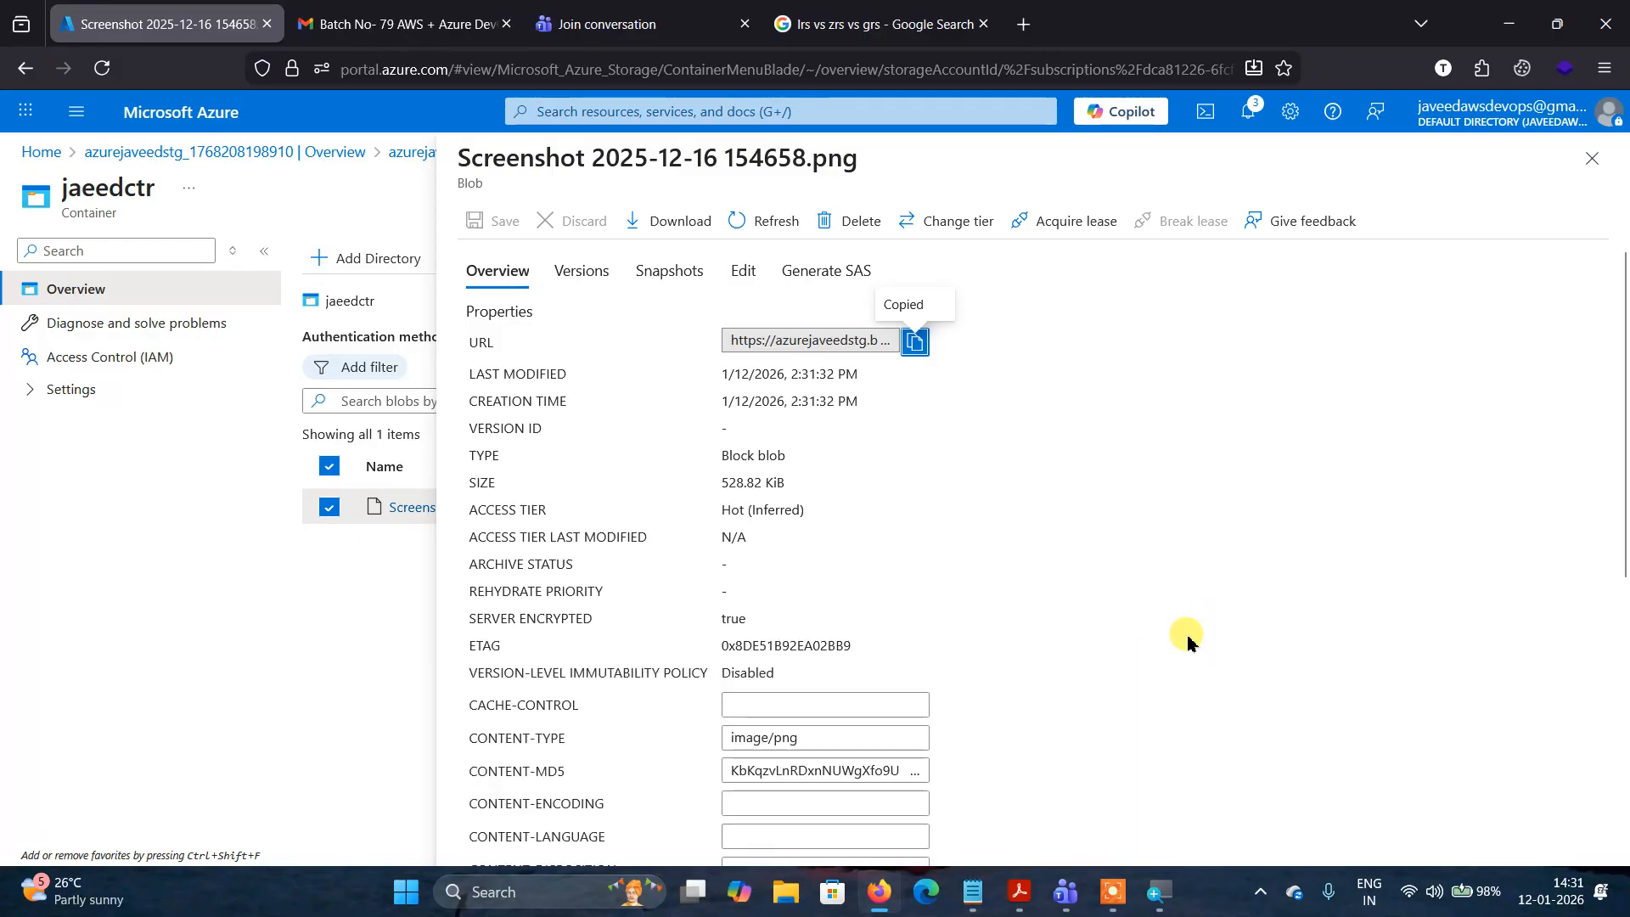
key(super+r)
text(no)
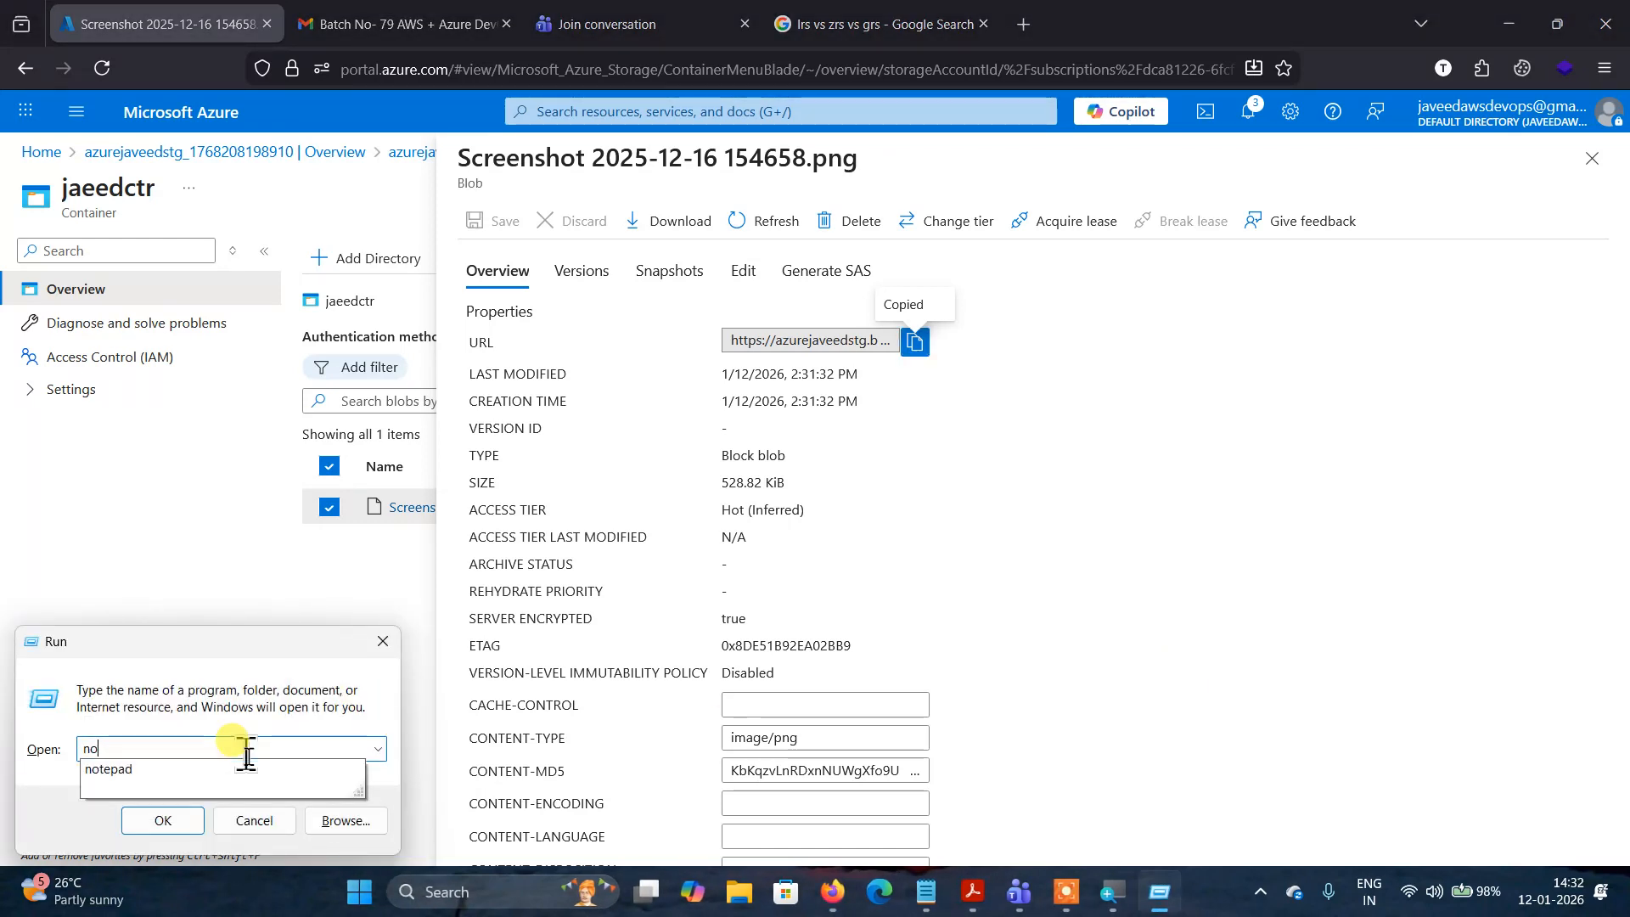
click(115, 777)
click(163, 820)
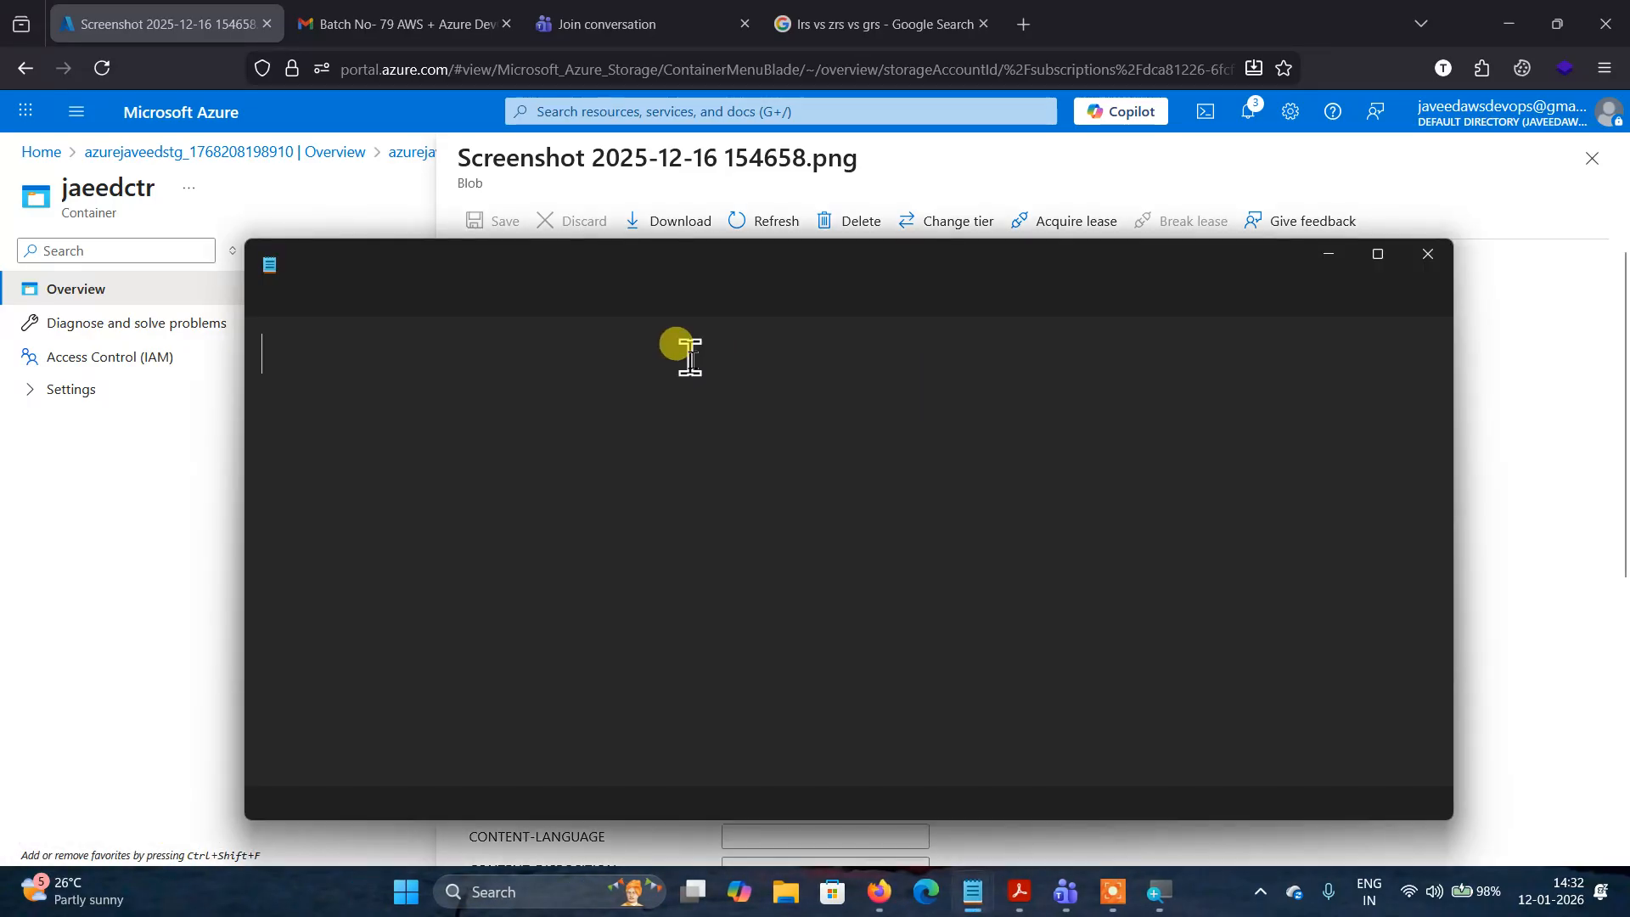
right_click(515, 407)
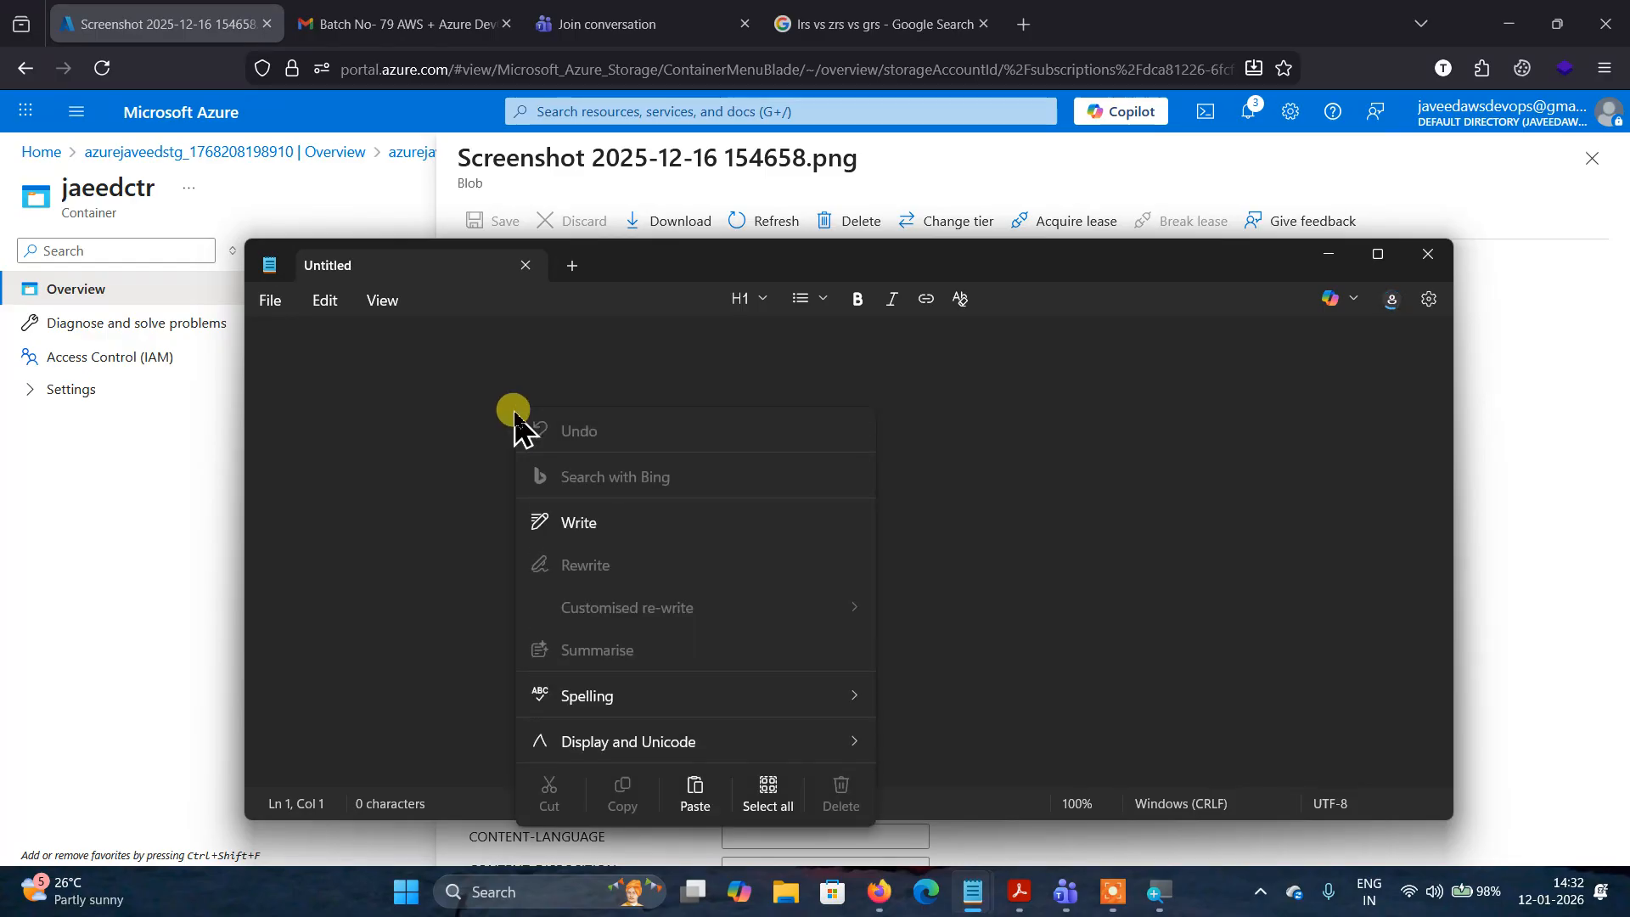
click(337, 384)
right_click(336, 381)
click(524, 429)
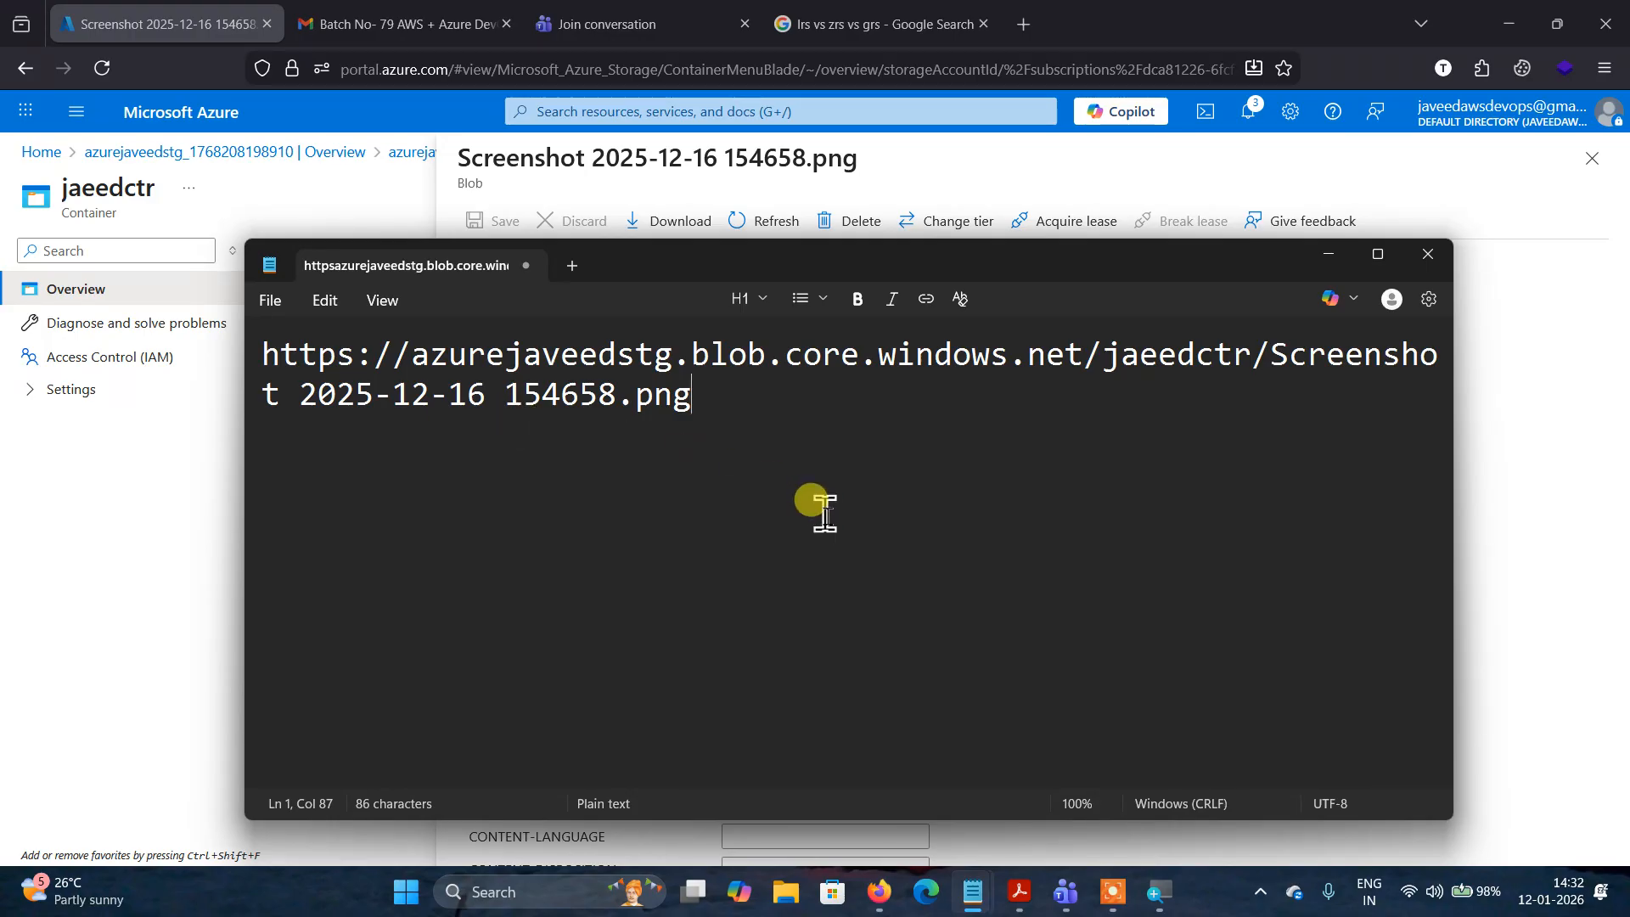
Examine the parts of the blob URL in turn: storage account, blob service, domain, container and file name.
drag(672, 354, 410, 354)
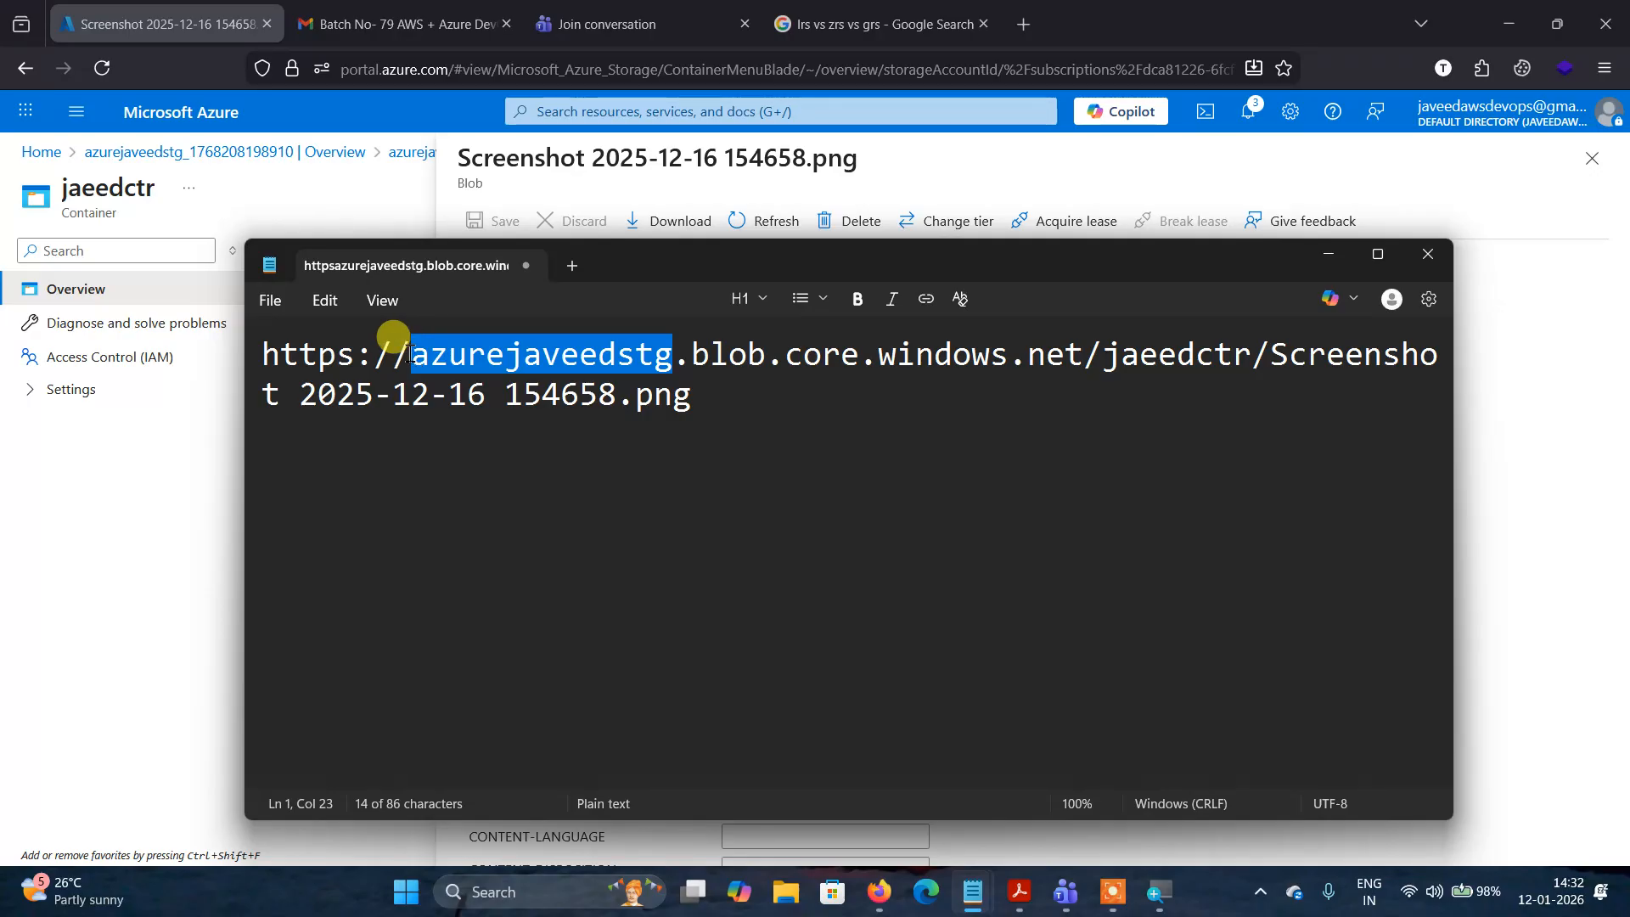
click(901, 469)
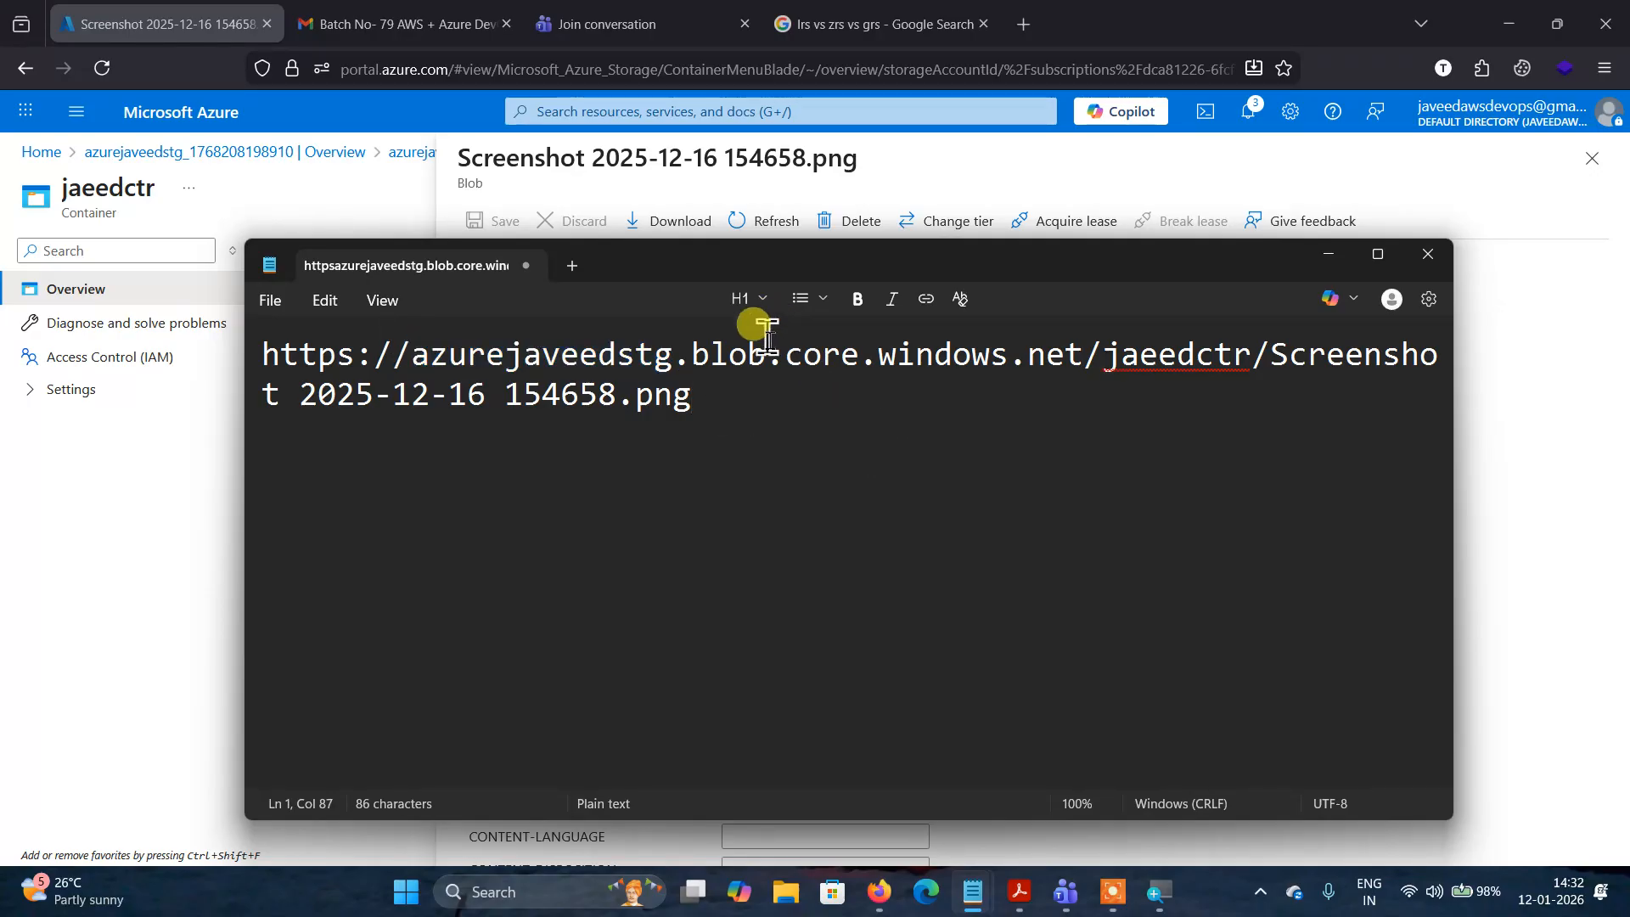
drag(765, 344, 684, 344)
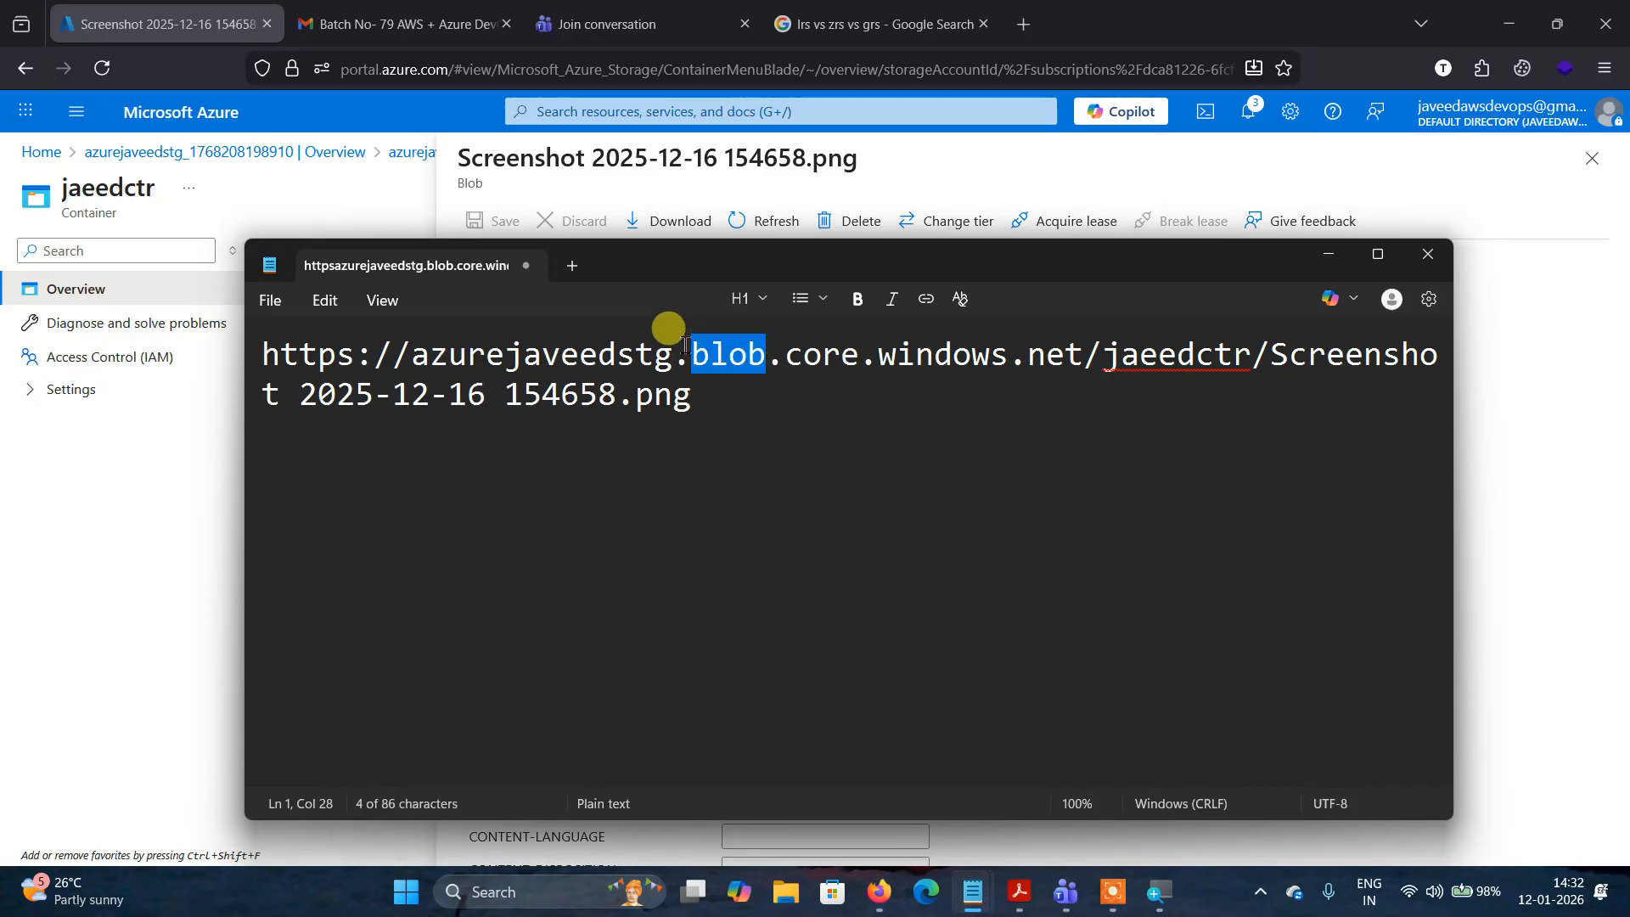
click(764, 396)
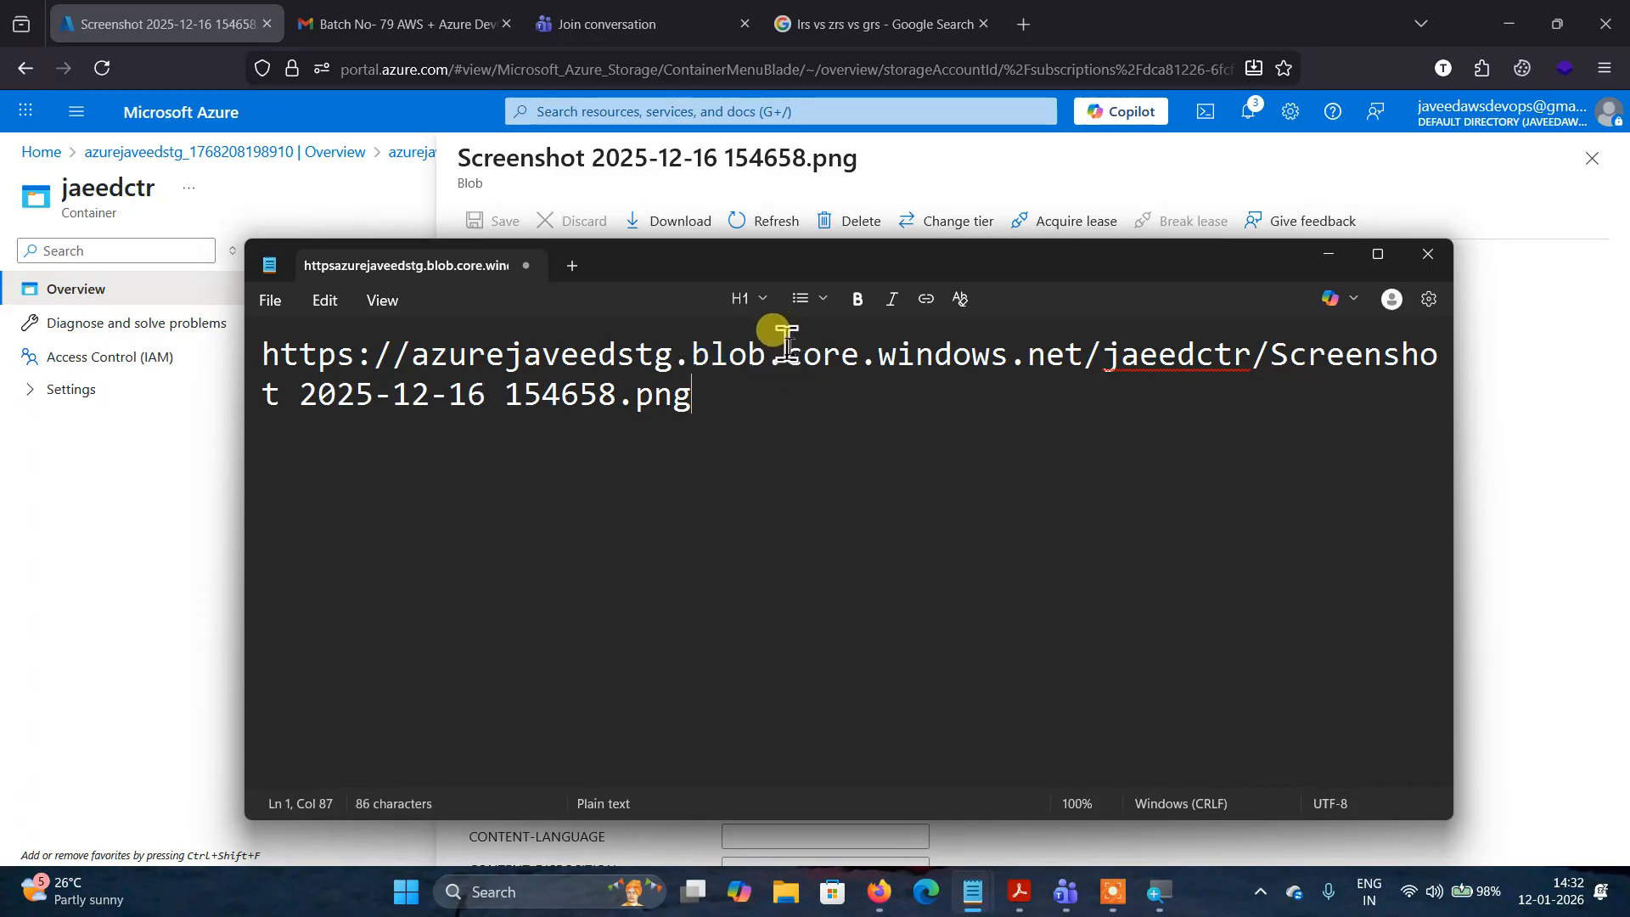
drag(786, 355, 1083, 365)
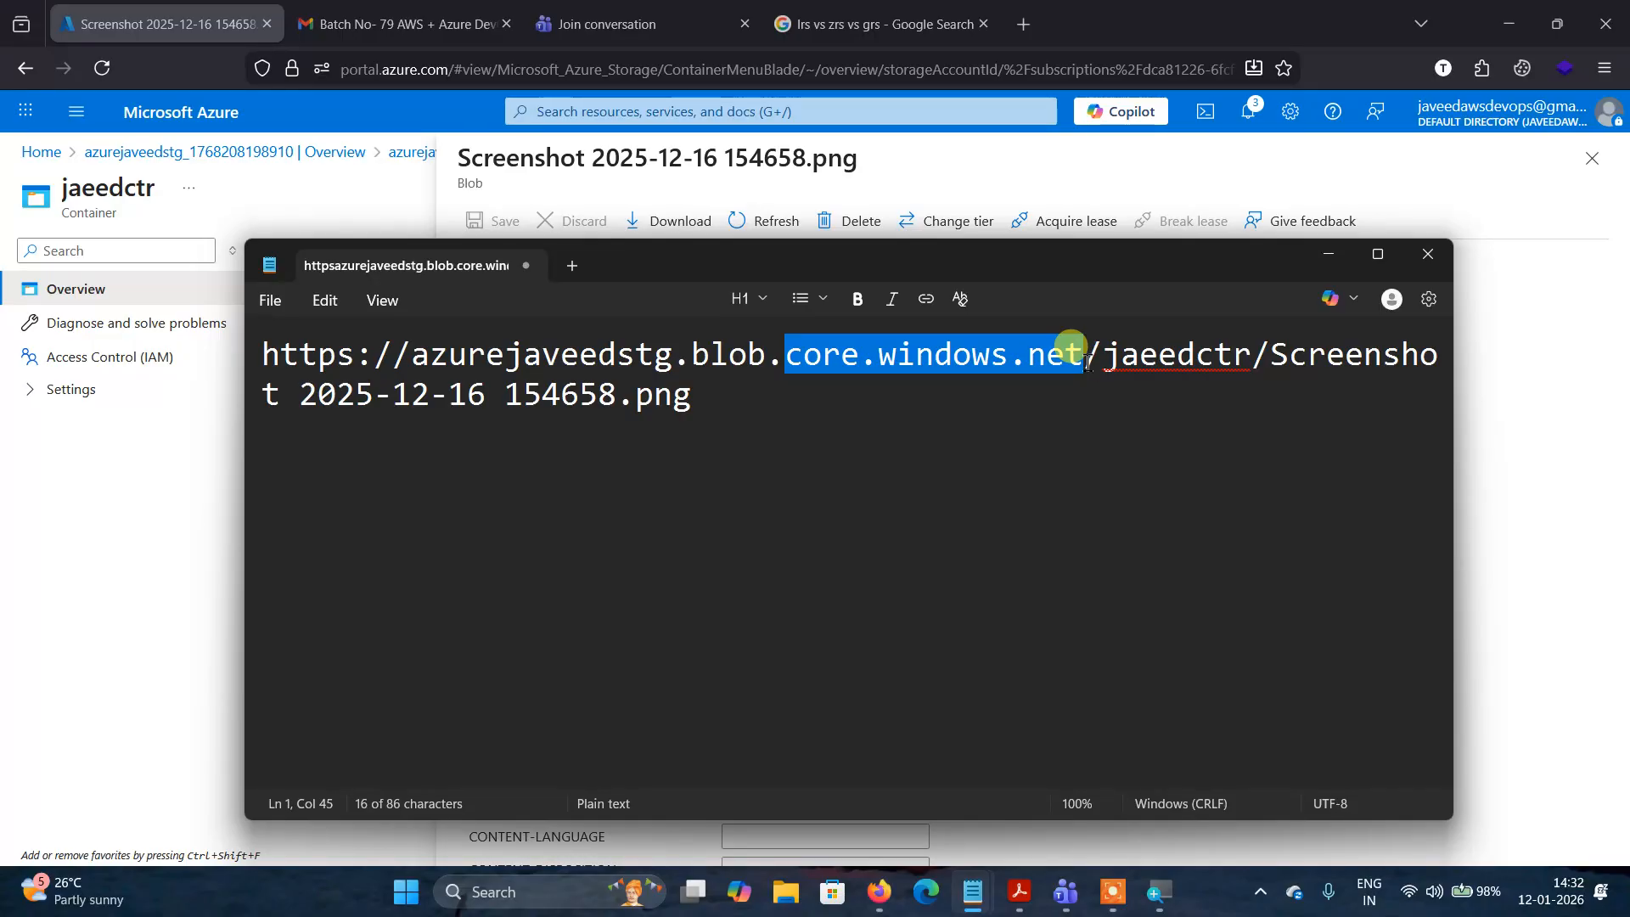
click(975, 392)
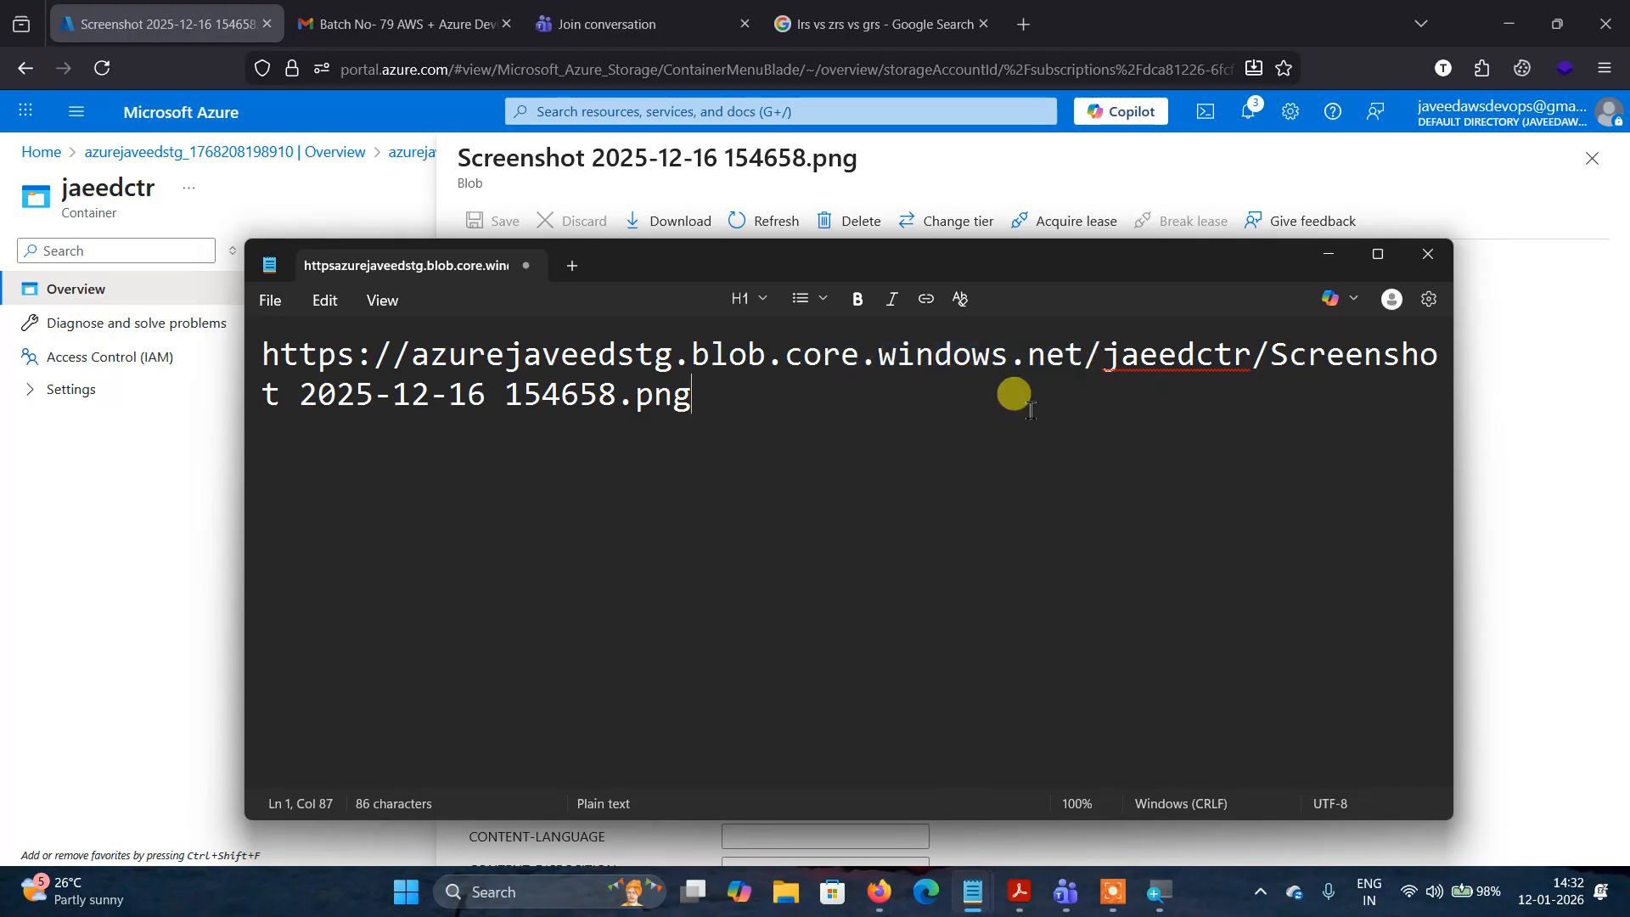
click(1107, 358)
drag(1117, 360, 1253, 373)
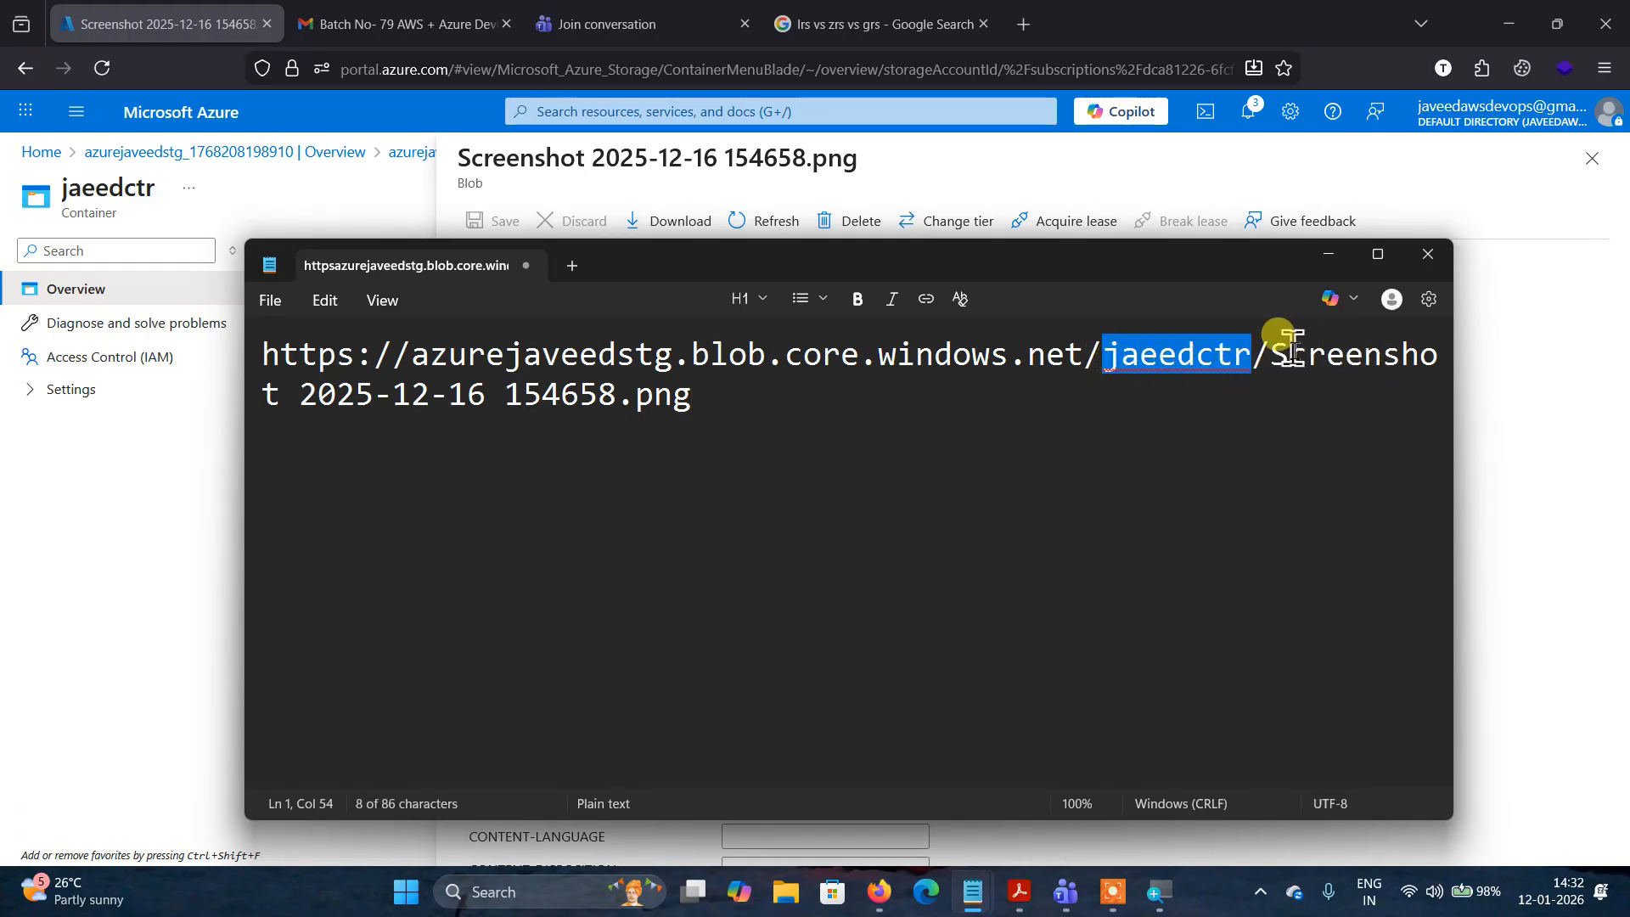
drag(1263, 347, 1449, 384)
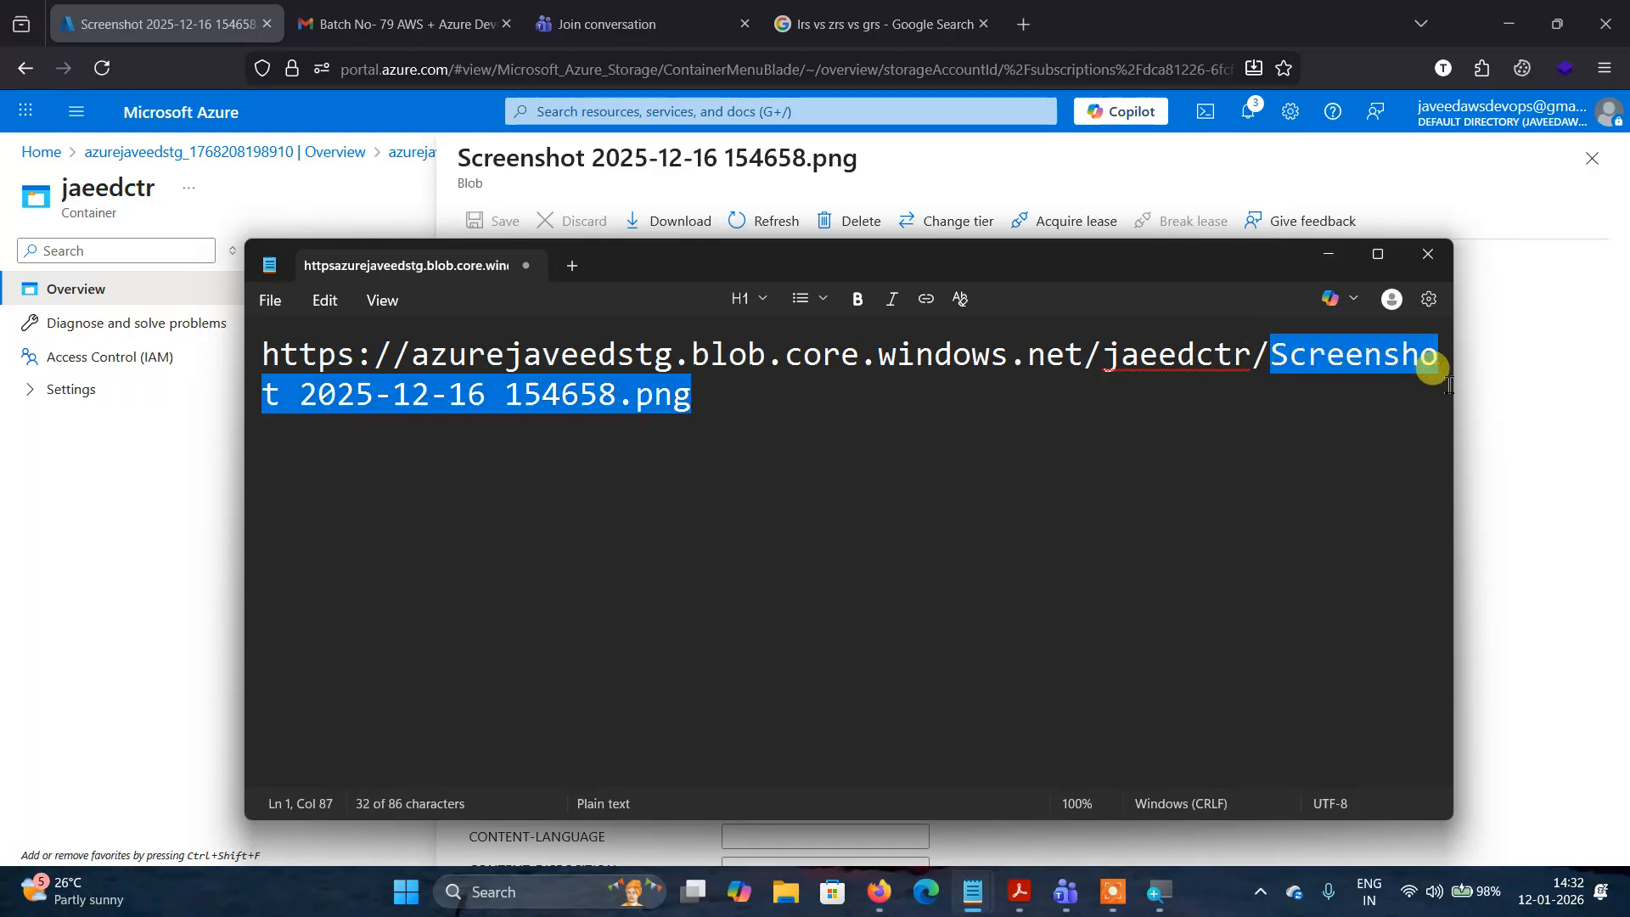
click(1429, 259)
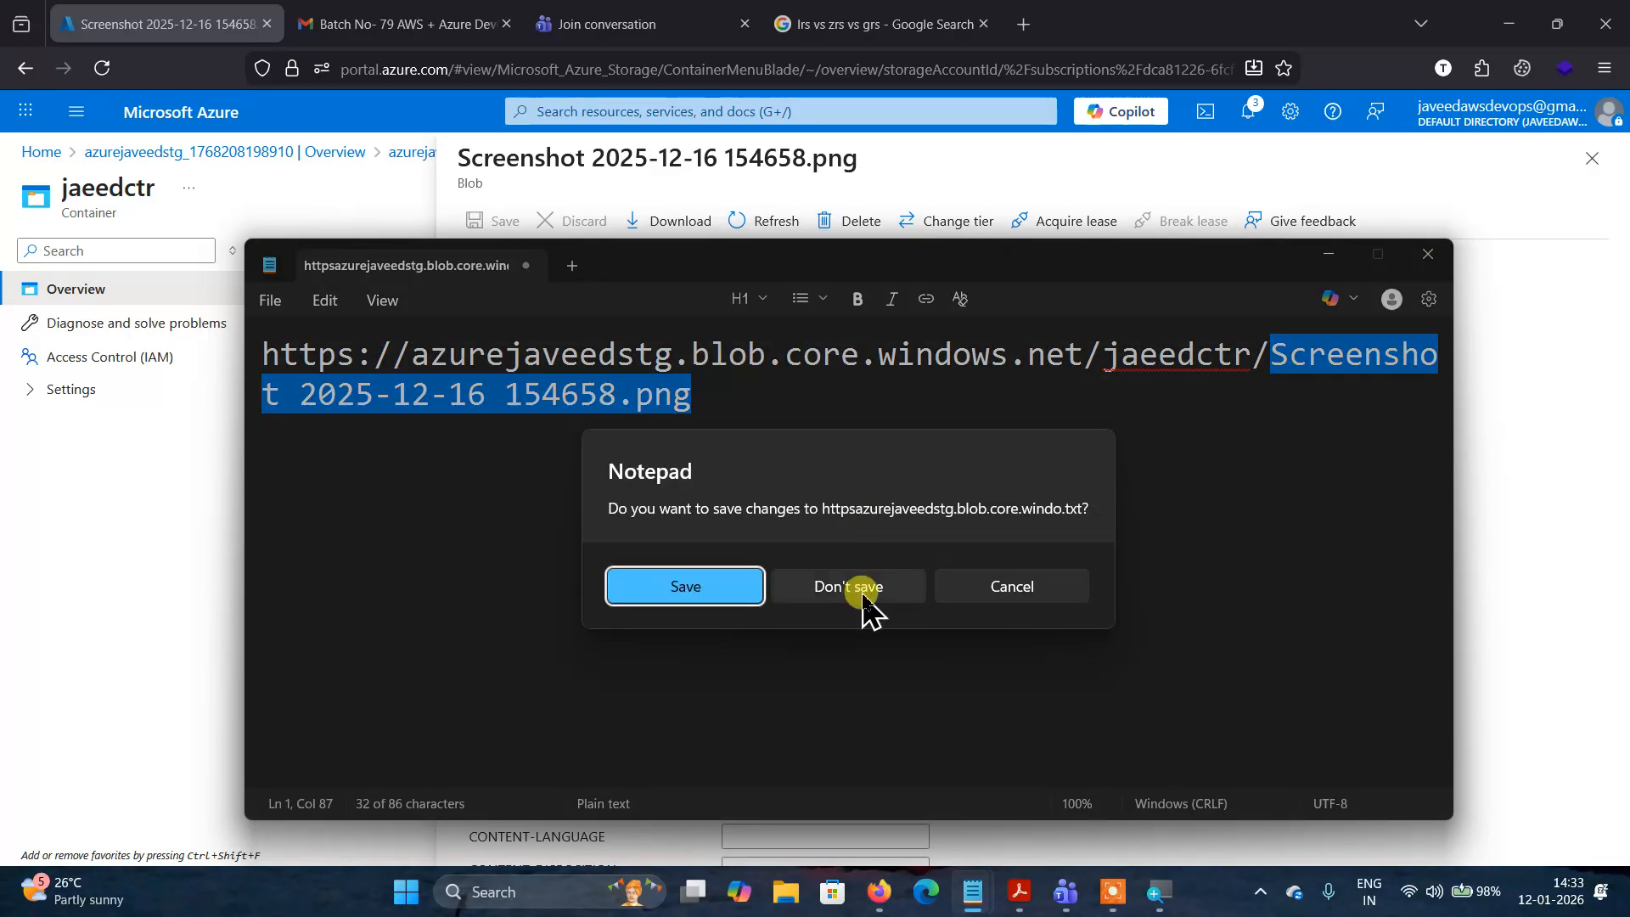
click(1002, 601)
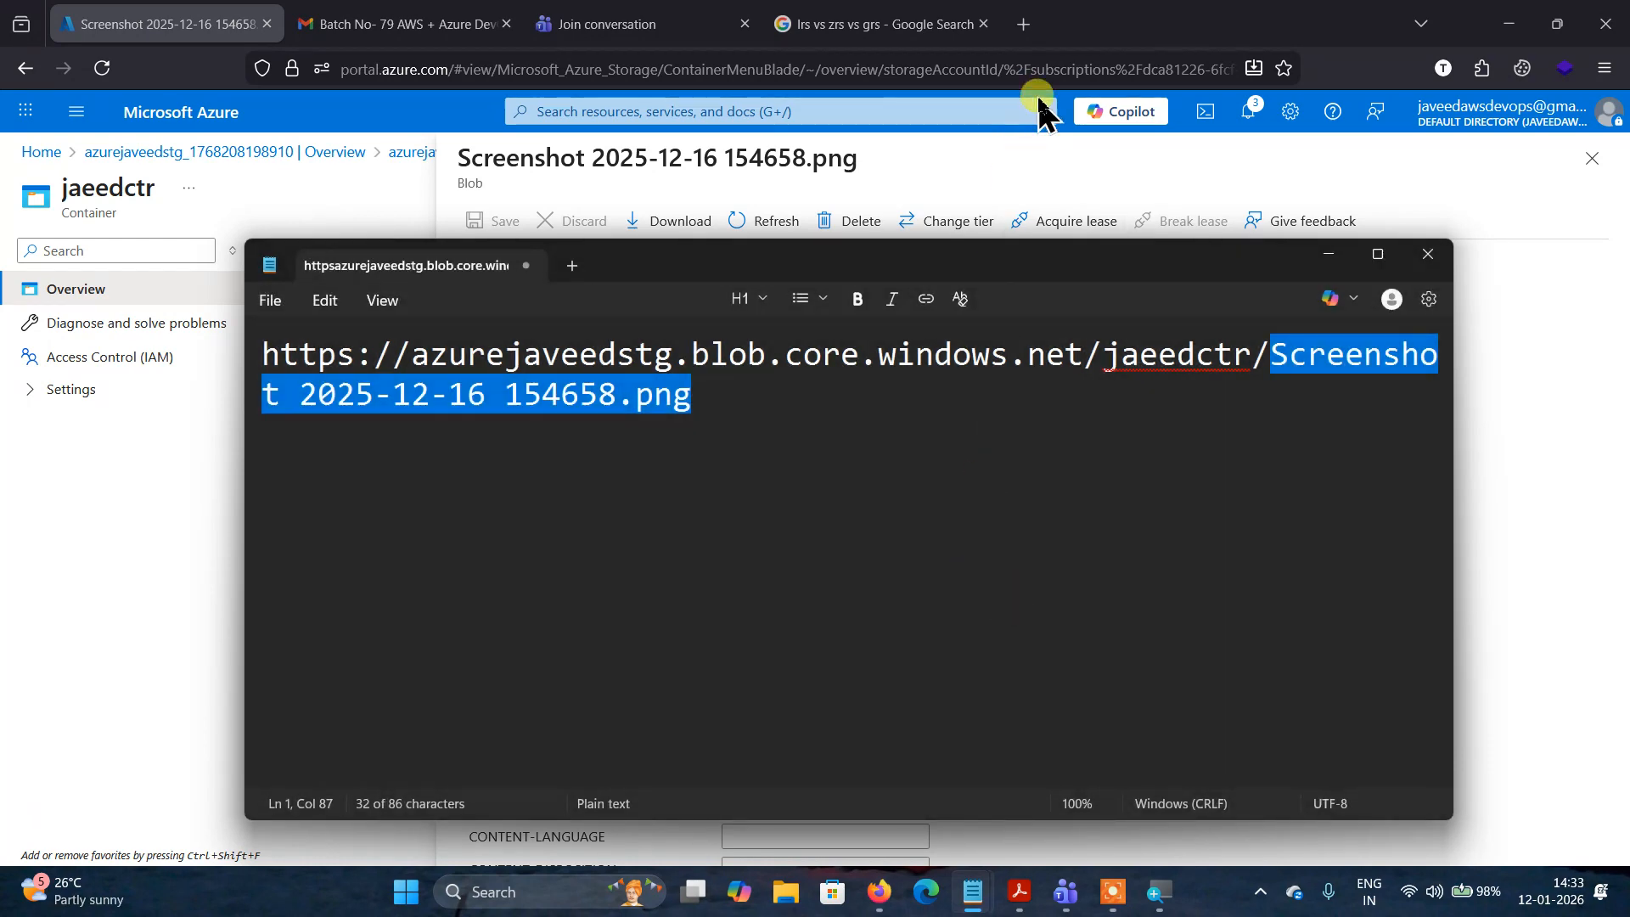
Test the copied blob URL in a new browser tab, and close that tab after checking the response.
click(1023, 26)
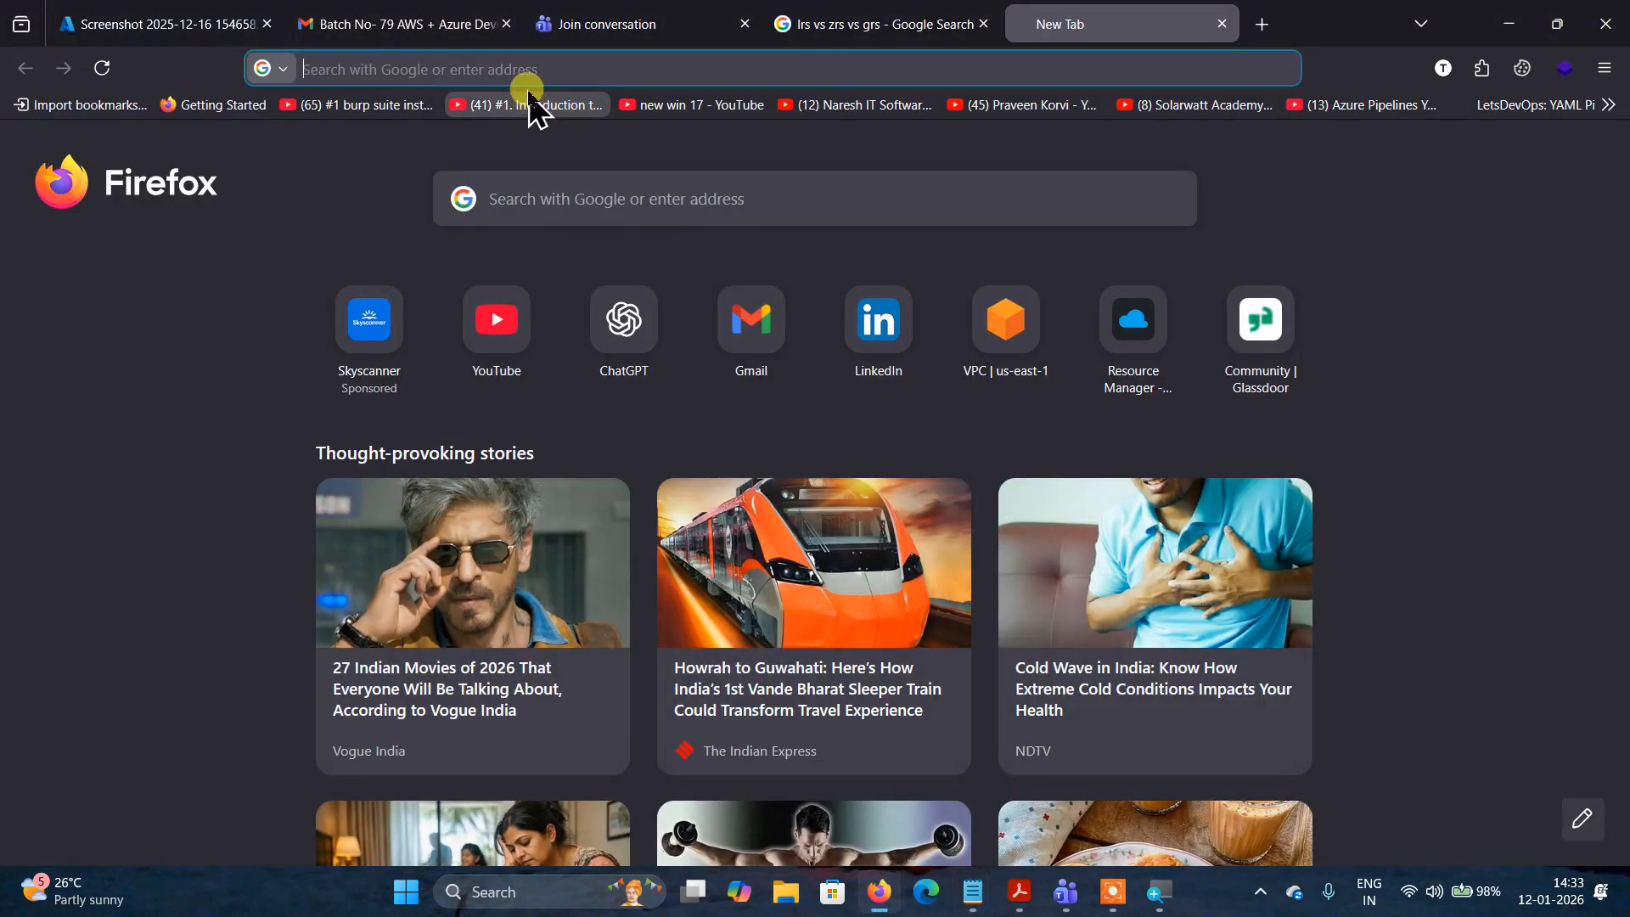
click(492, 74)
right_click(486, 70)
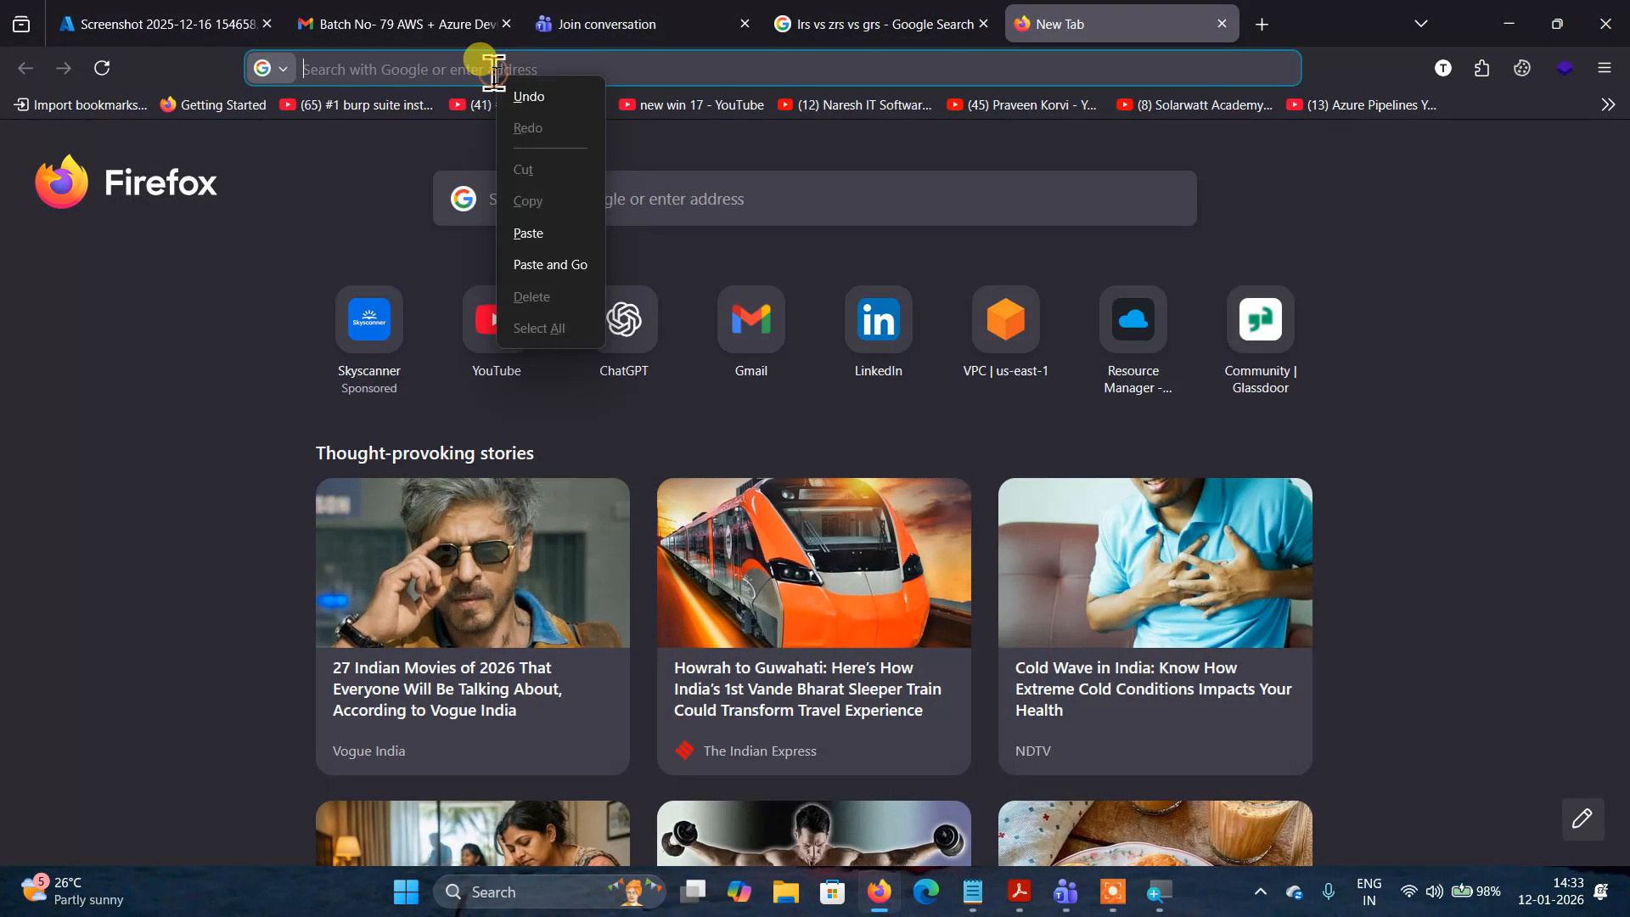
click(552, 236)
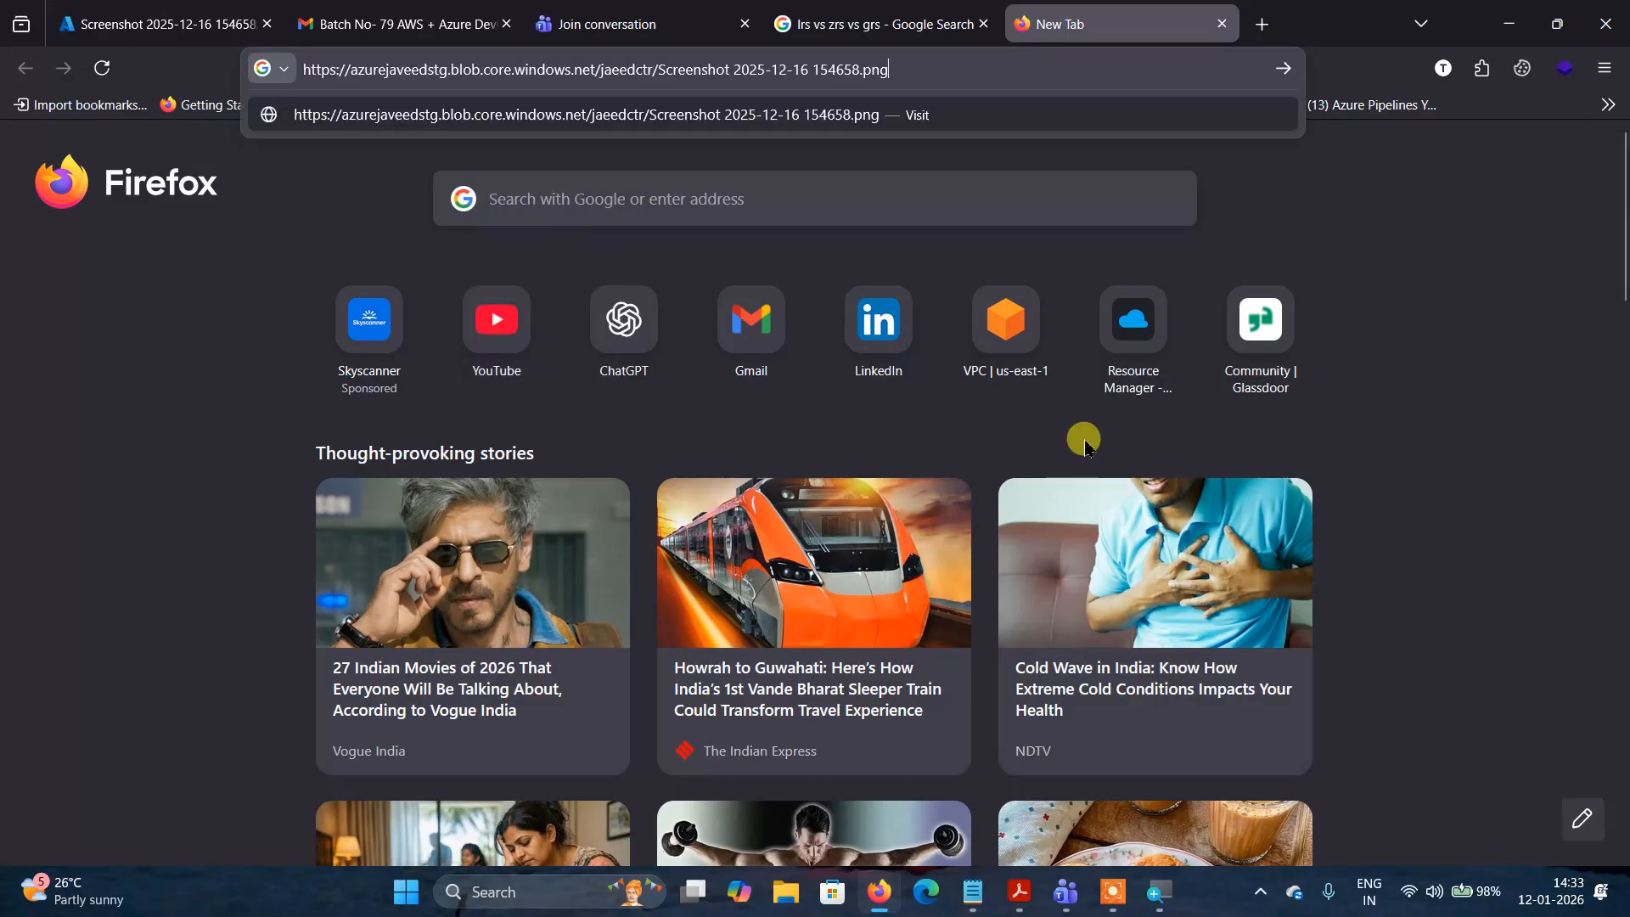
key(Return)
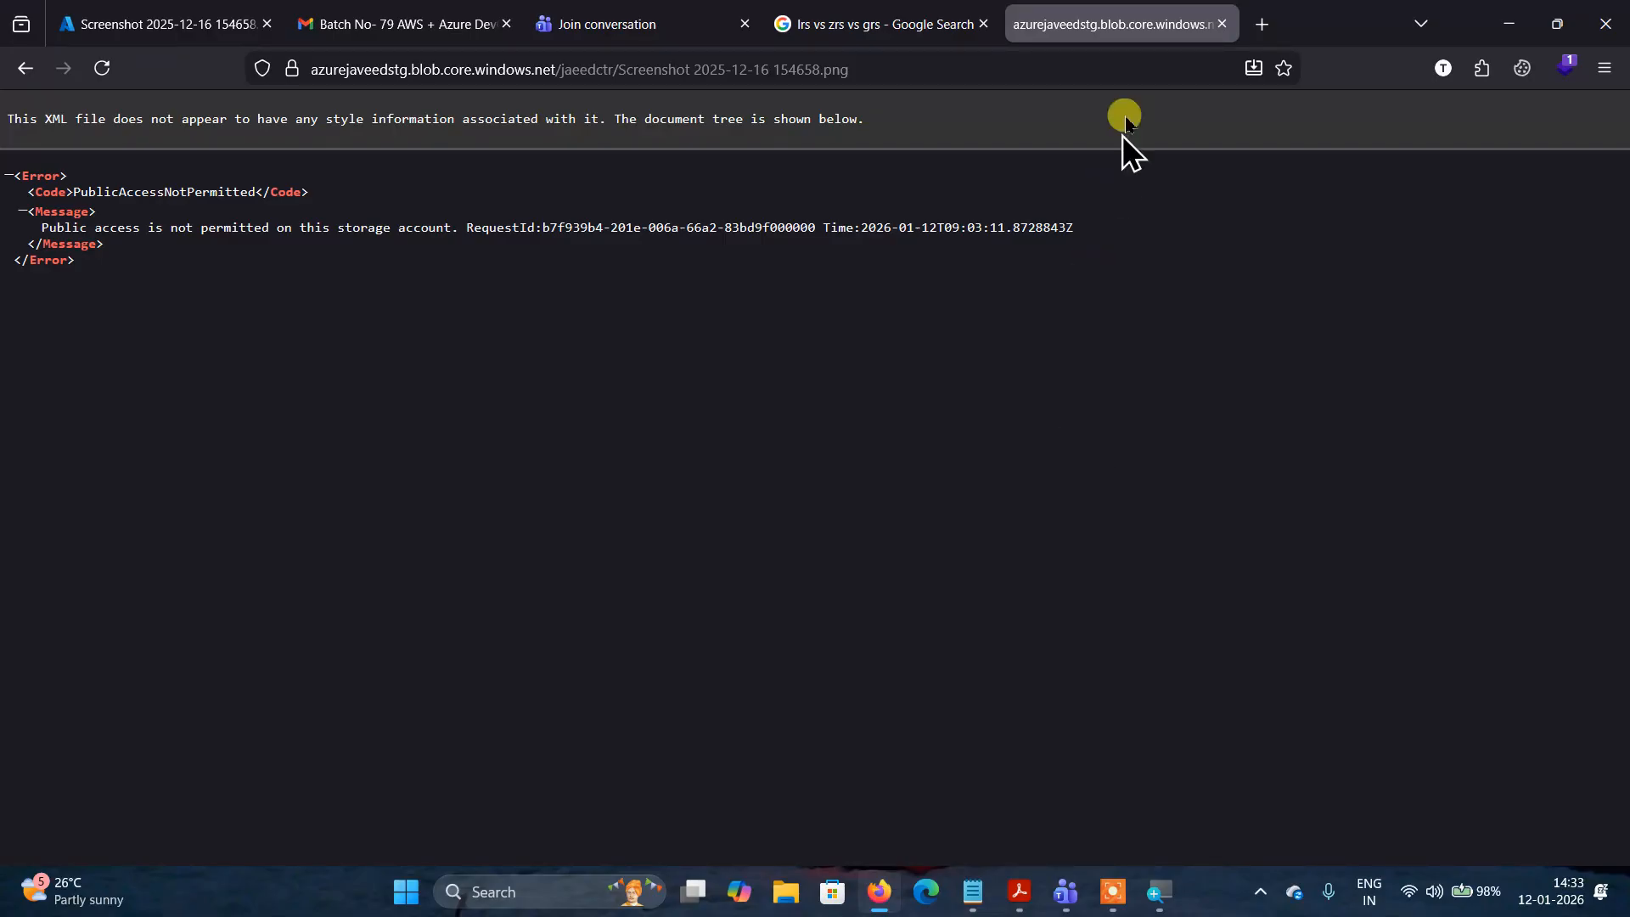
click(1222, 24)
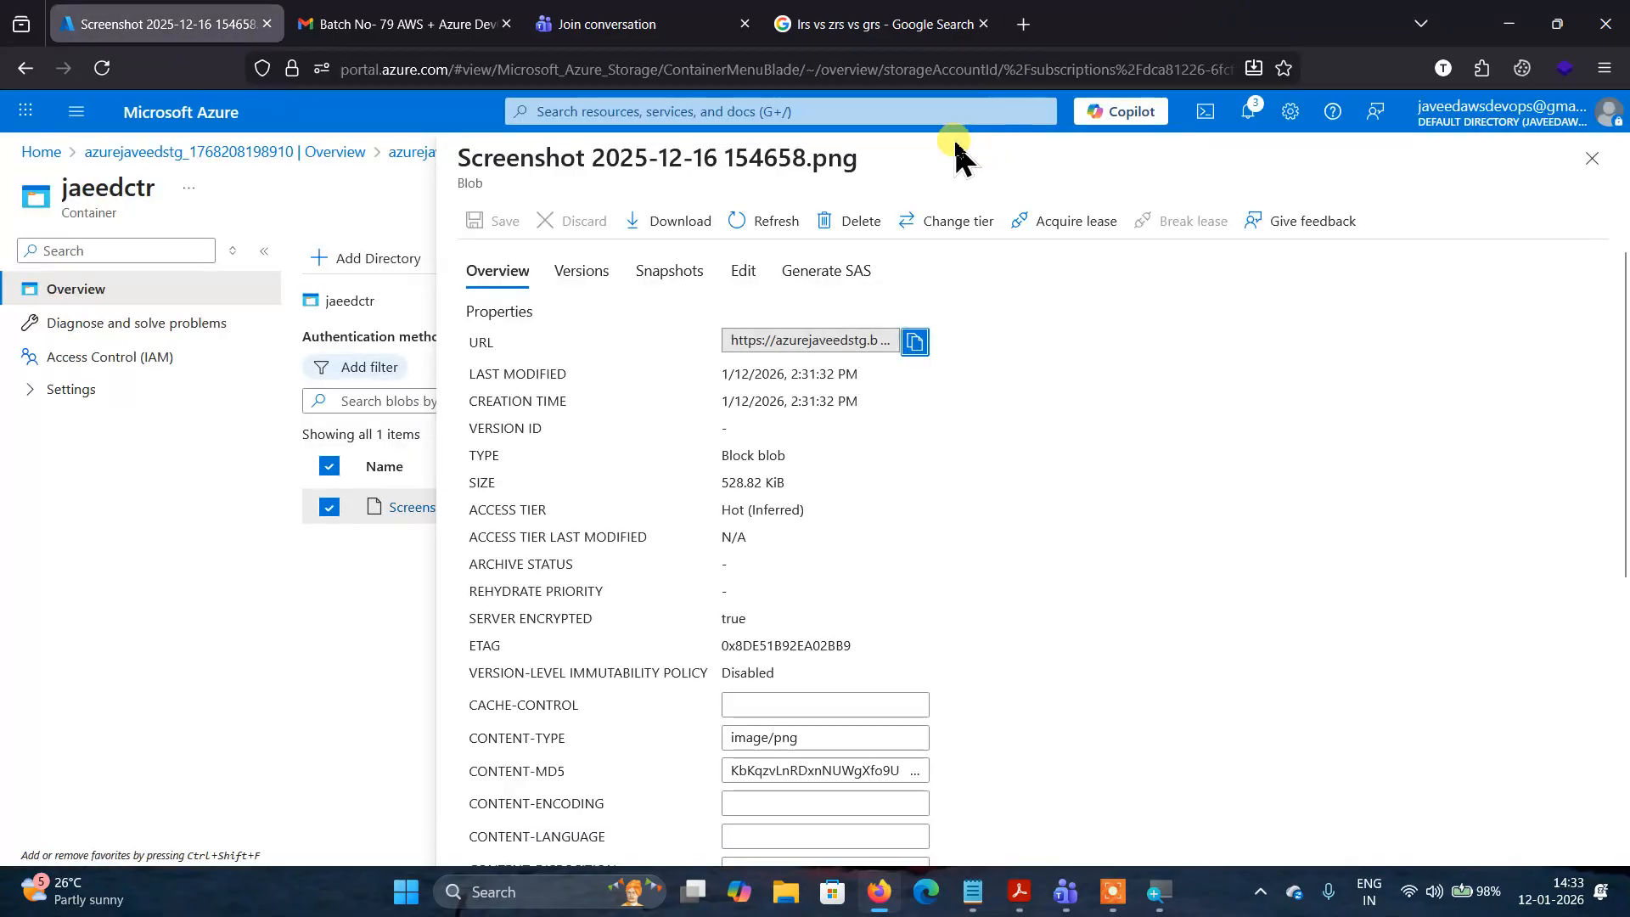
Close the blob's details, return to the portal home page and open the azurejaveedstg storage account.
click(1591, 159)
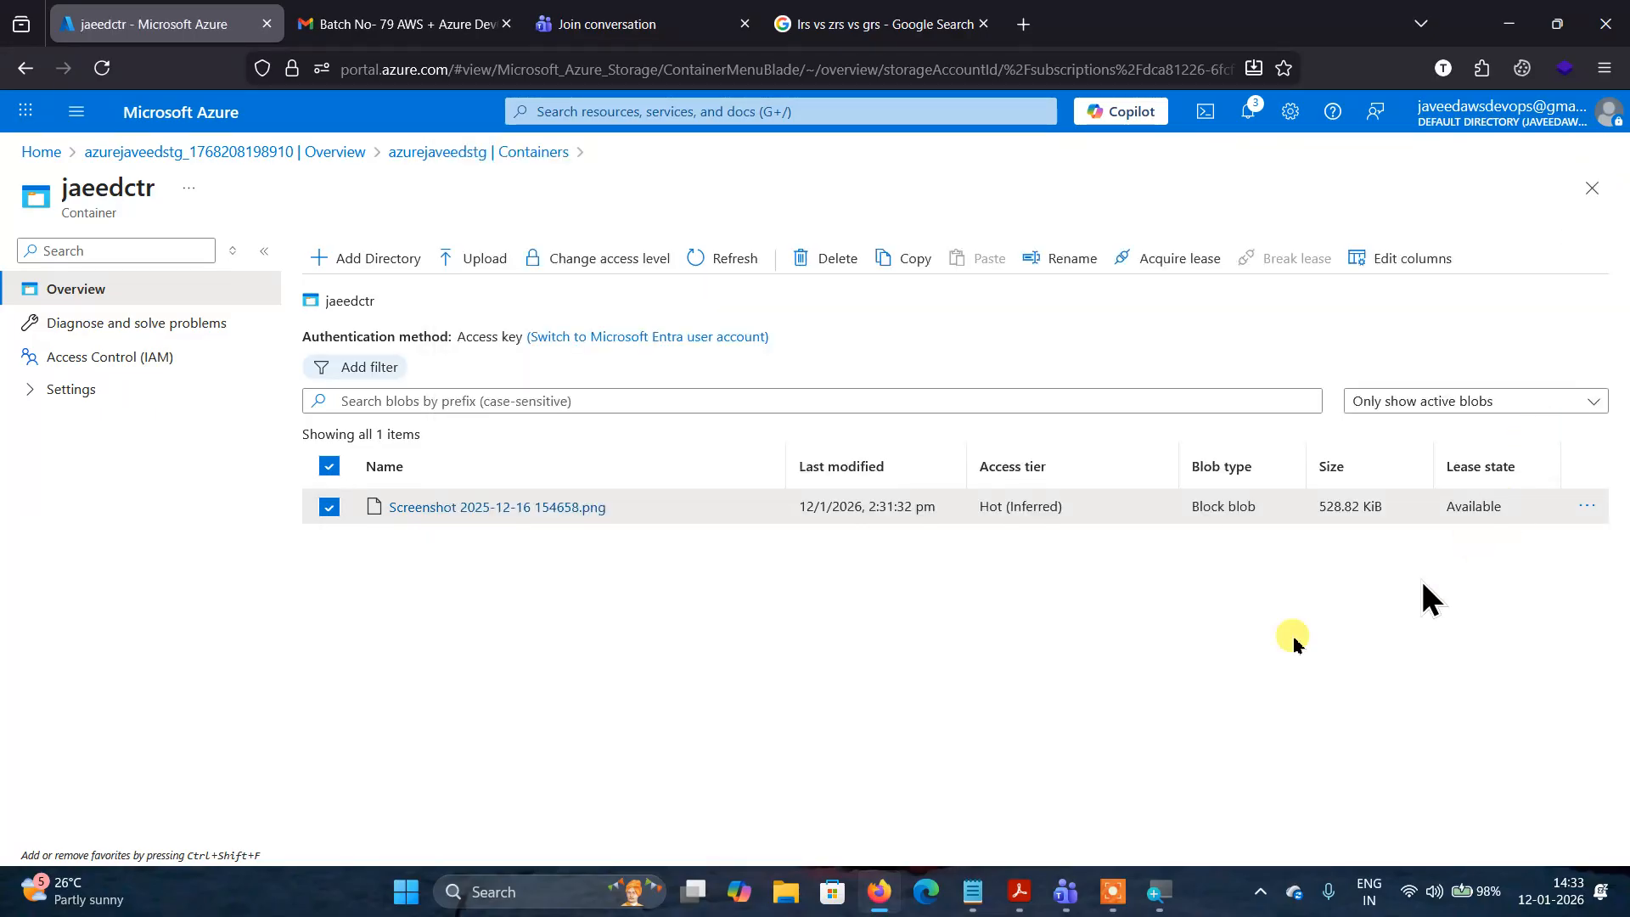
click(36, 154)
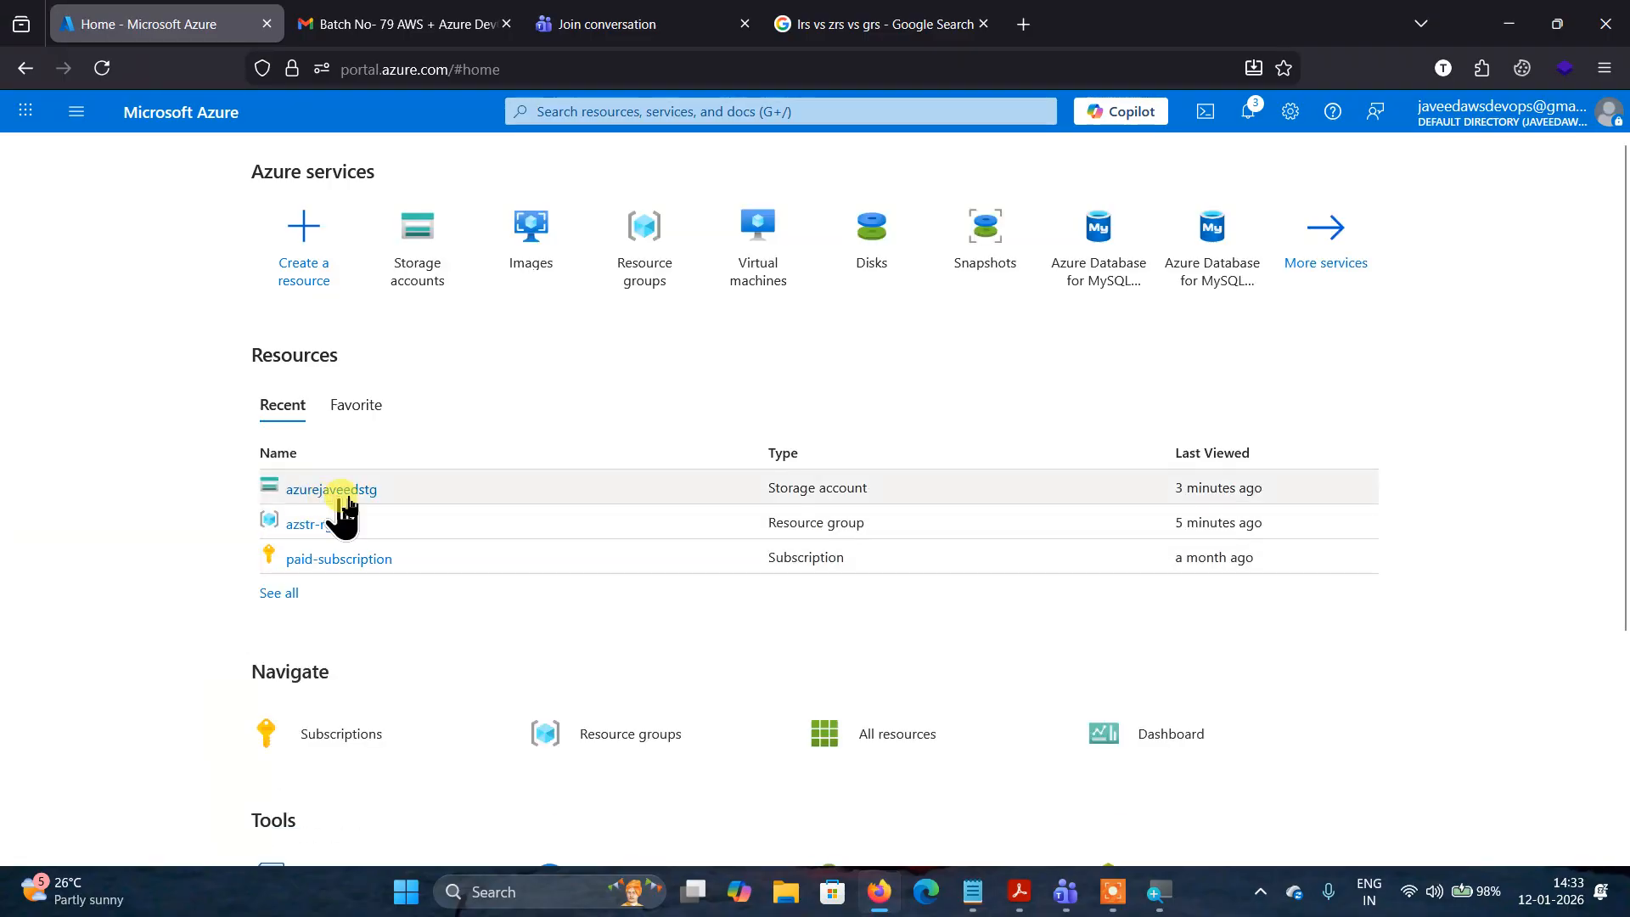
click(339, 491)
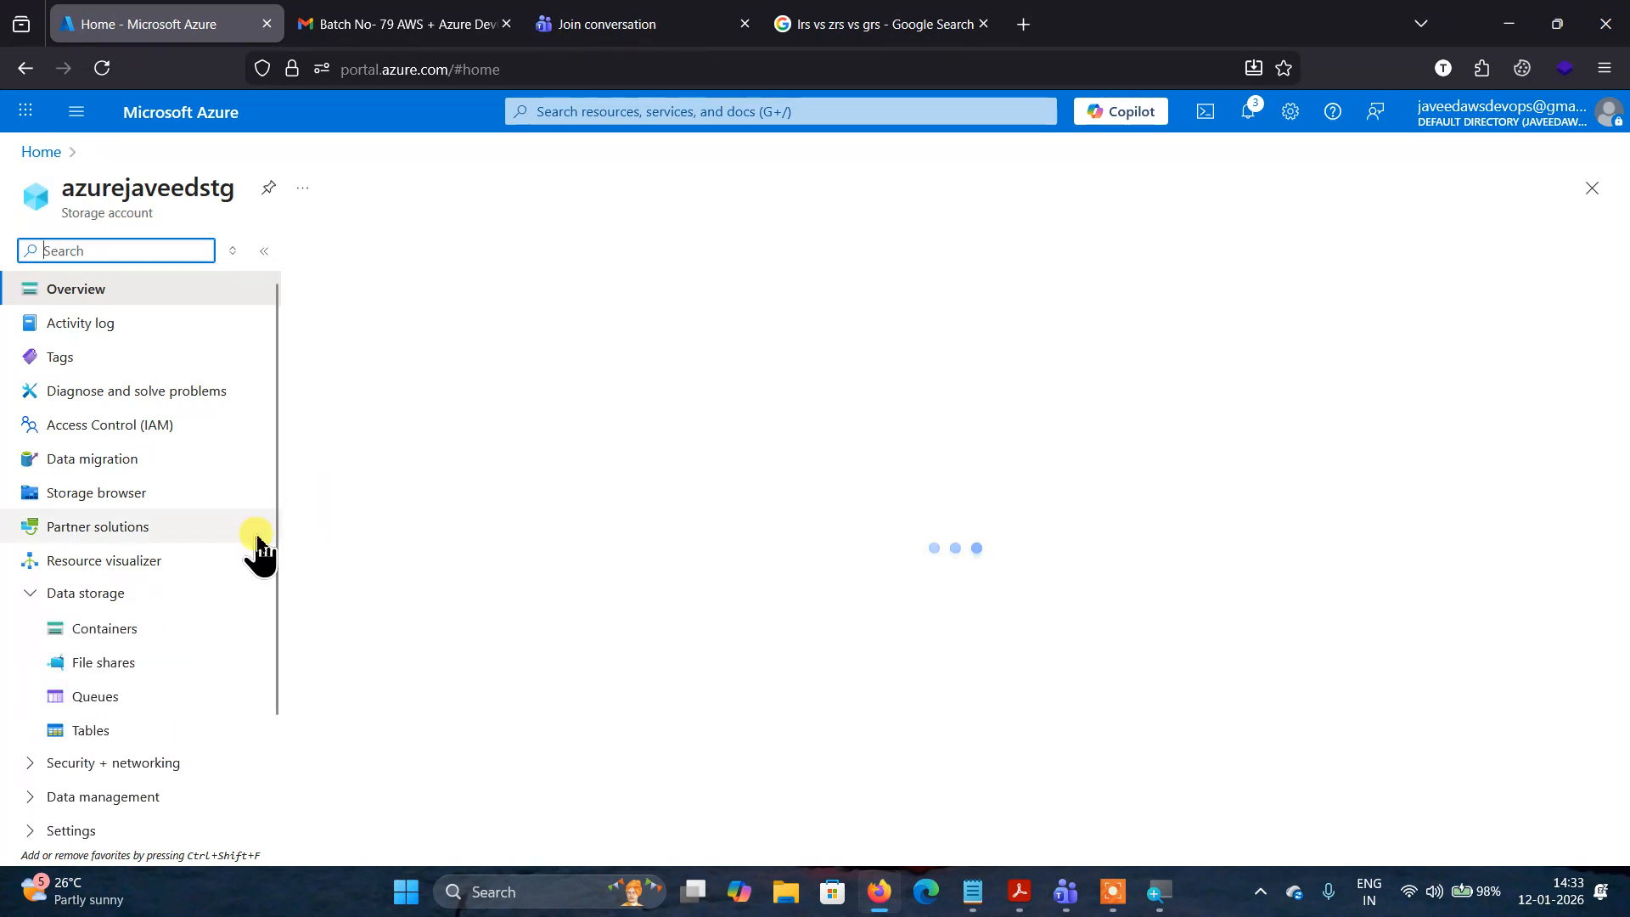
Expand the Security + networking and Data management sections of the storage account, and check the Storage Actions and Redundancy pages.
scroll(244, 543, down, 2)
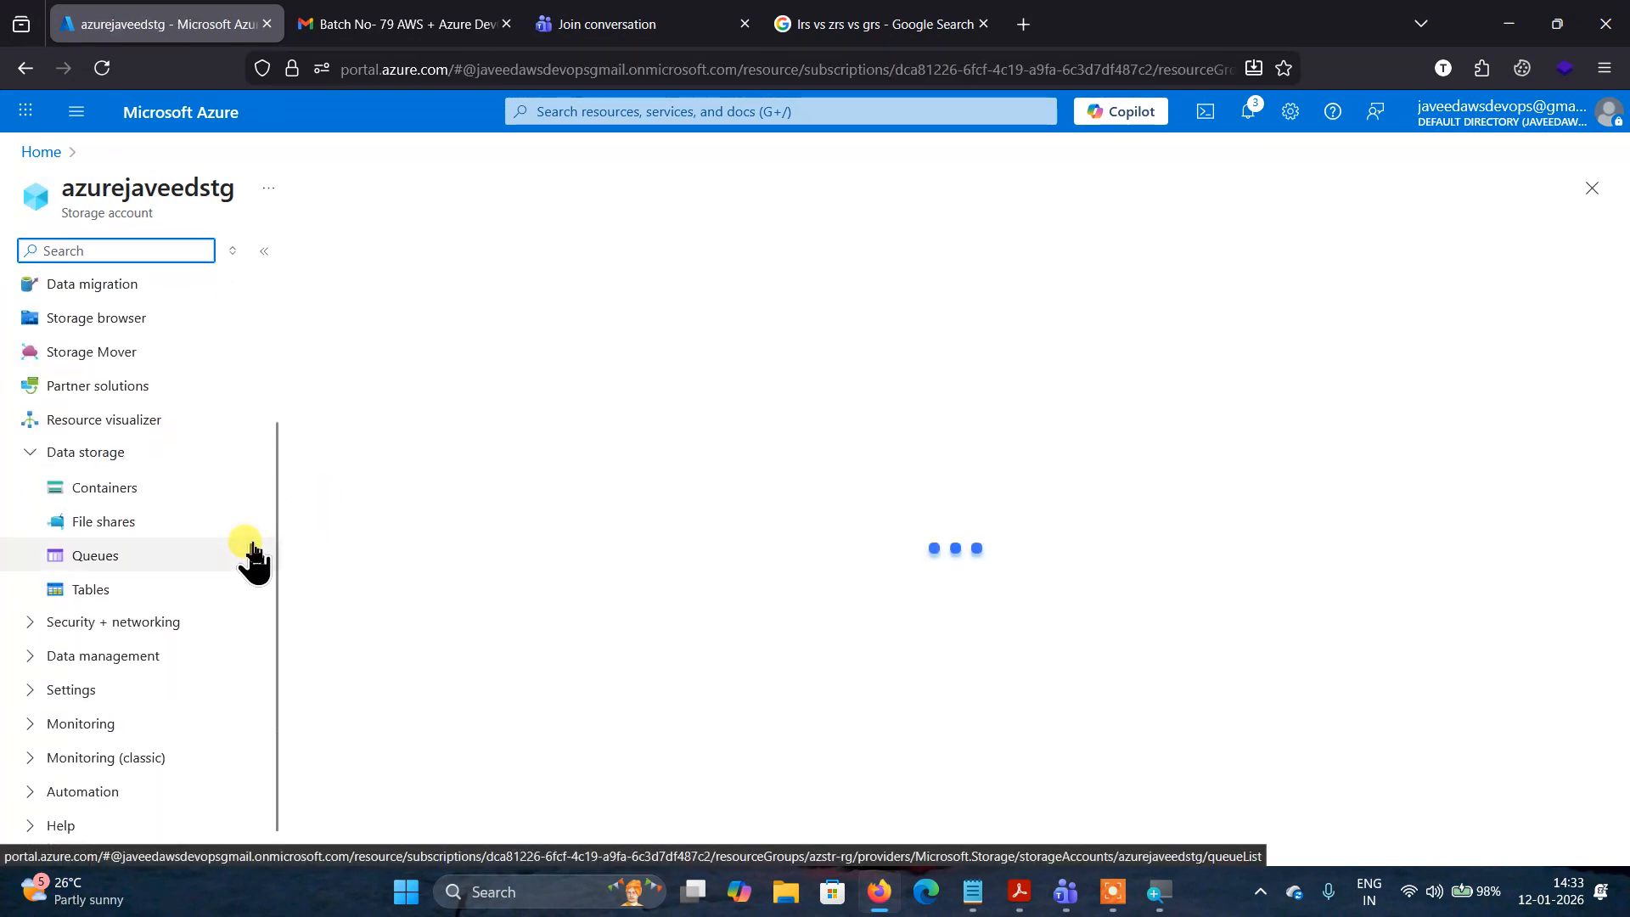
click(32, 626)
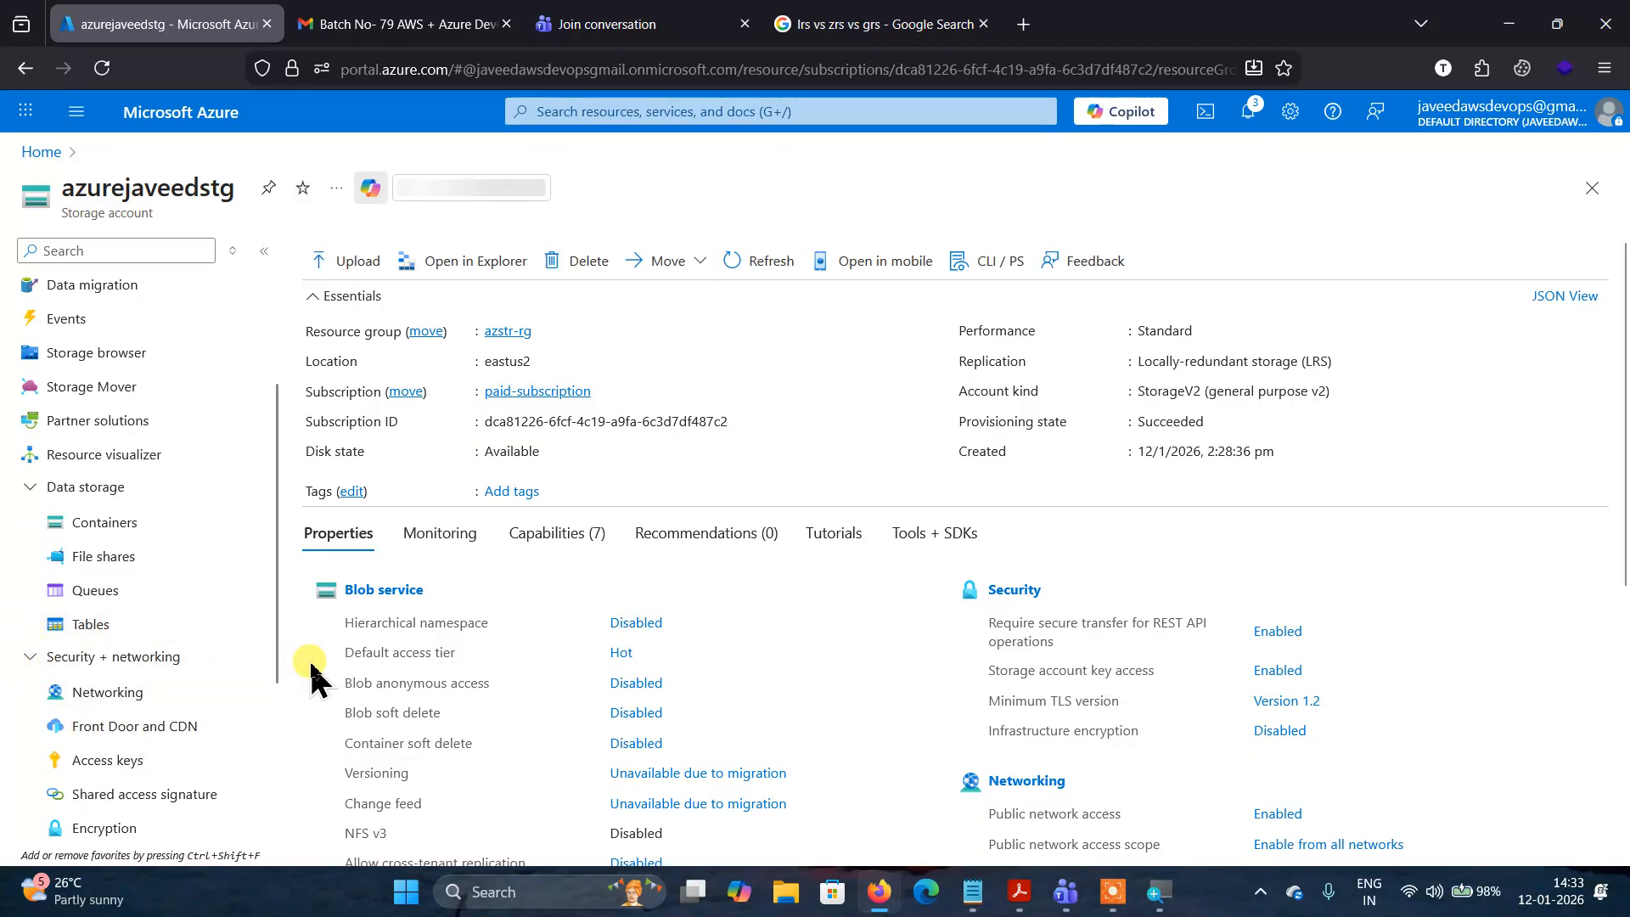
scroll(309, 666, down, 1)
scroll(170, 611, down, 3)
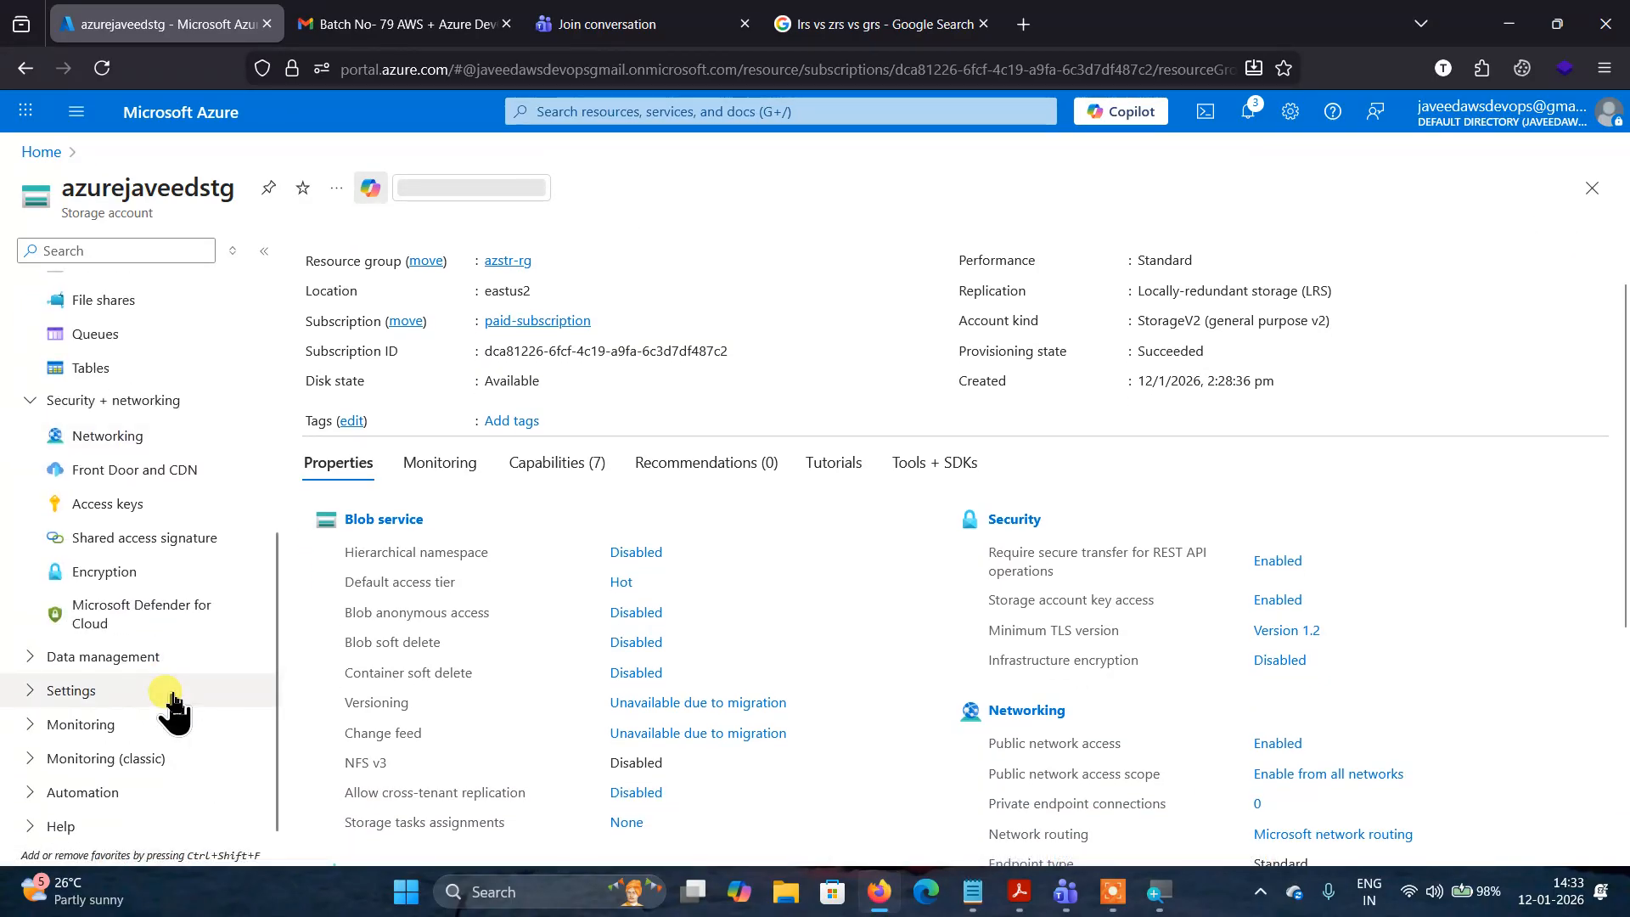
click(31, 661)
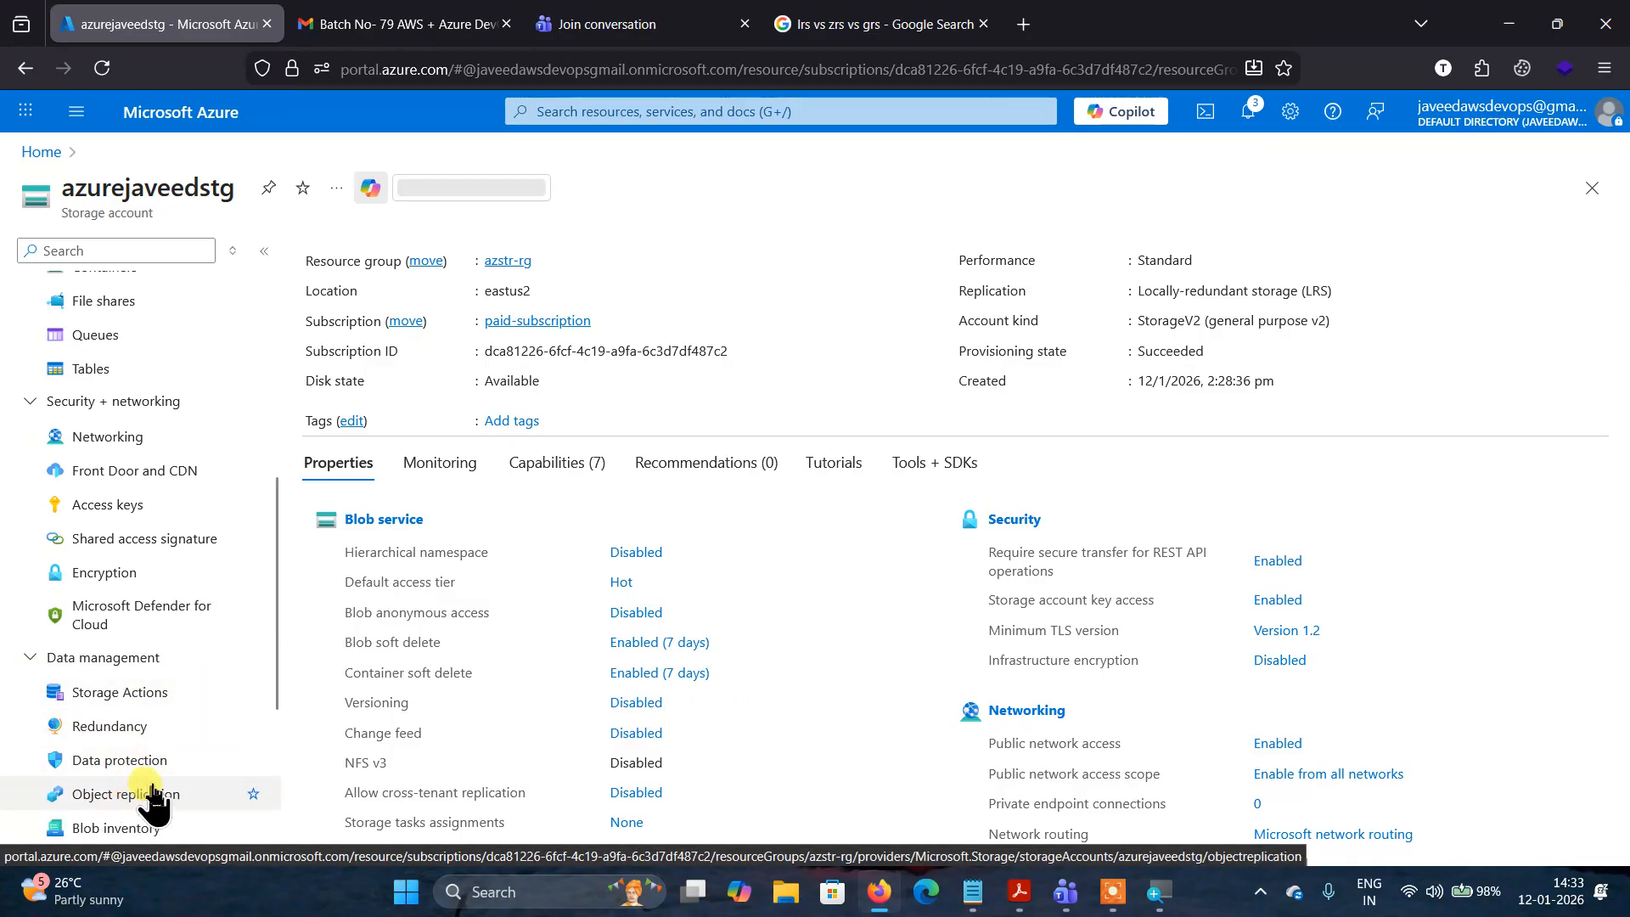
click(127, 694)
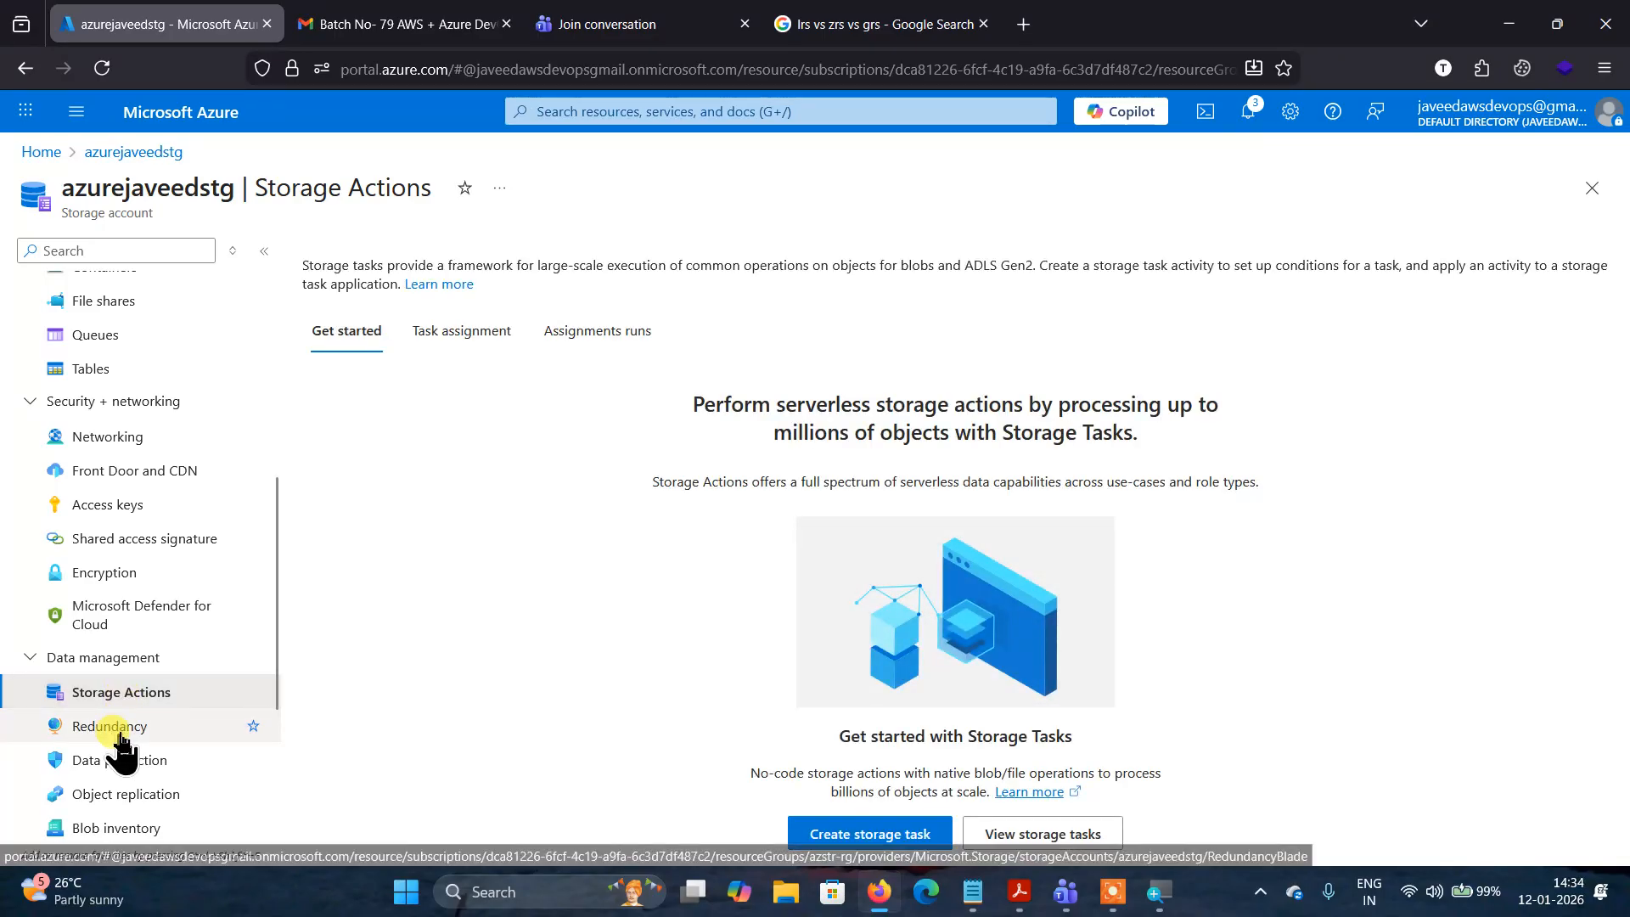
click(120, 735)
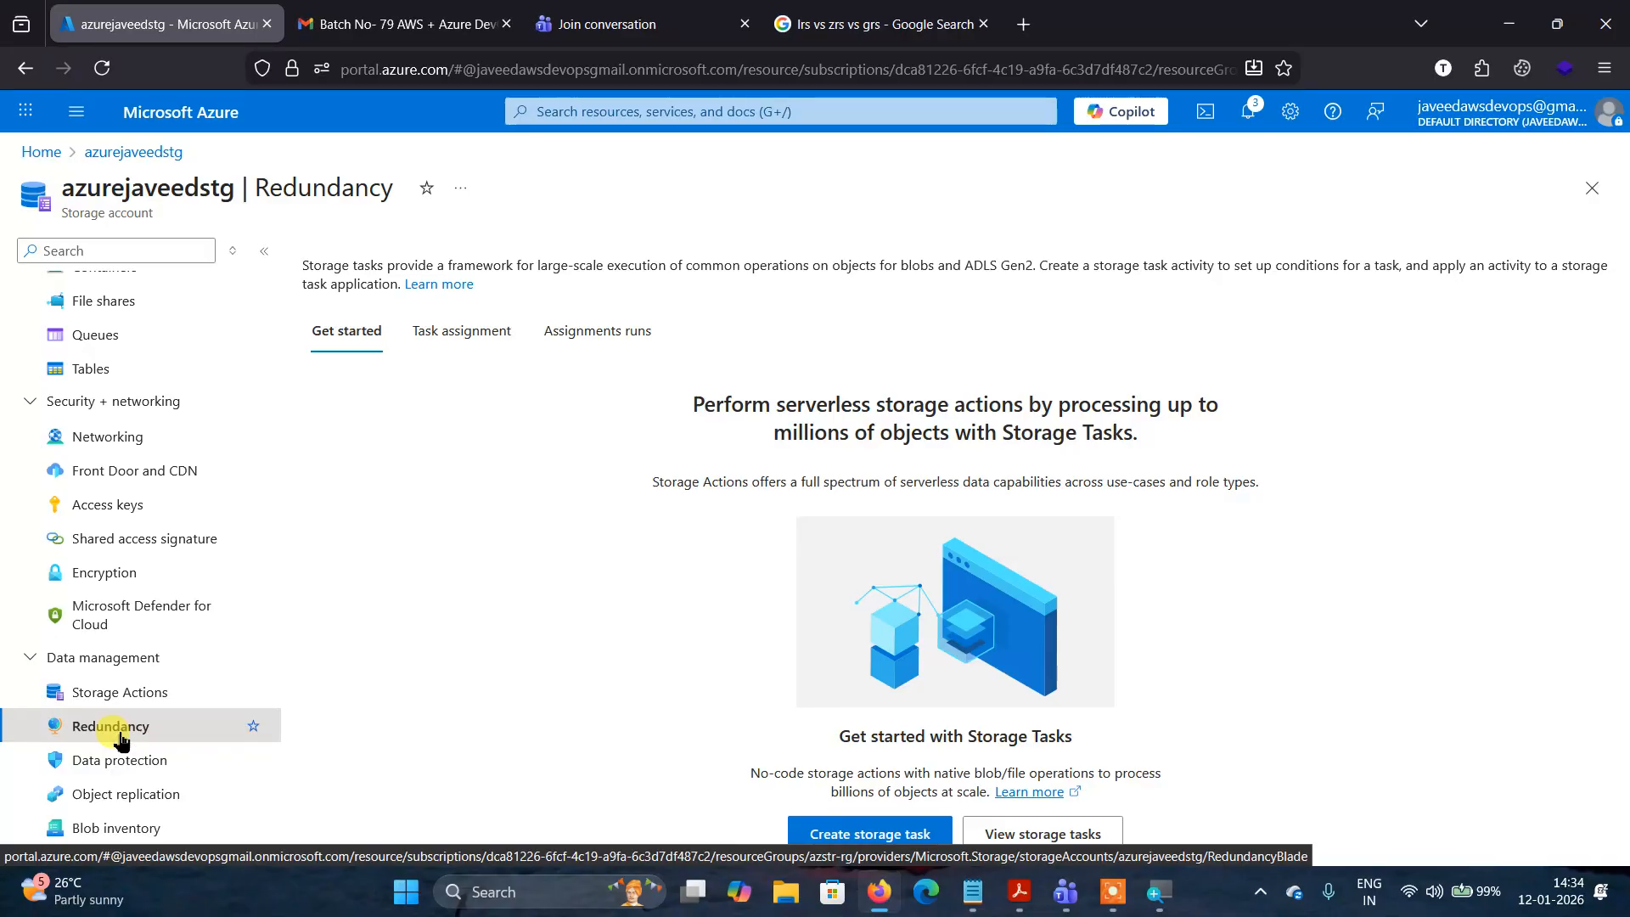
Examine the recovery, tracking and access control options on the storage account's Data protection page.
click(144, 762)
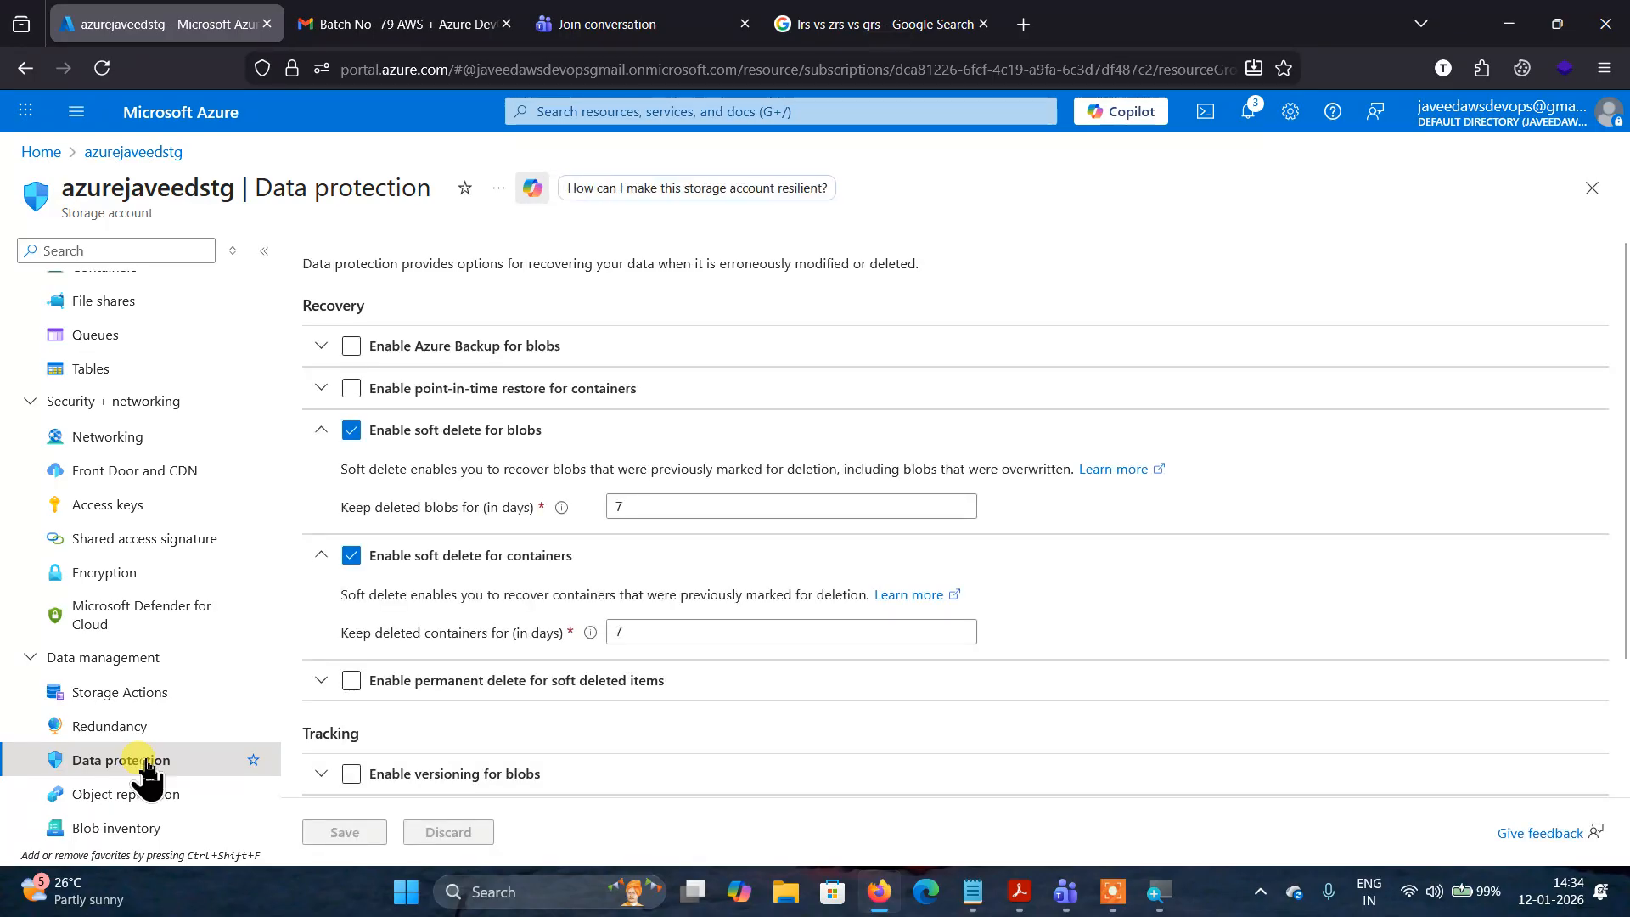
scroll(917, 683, down, 3)
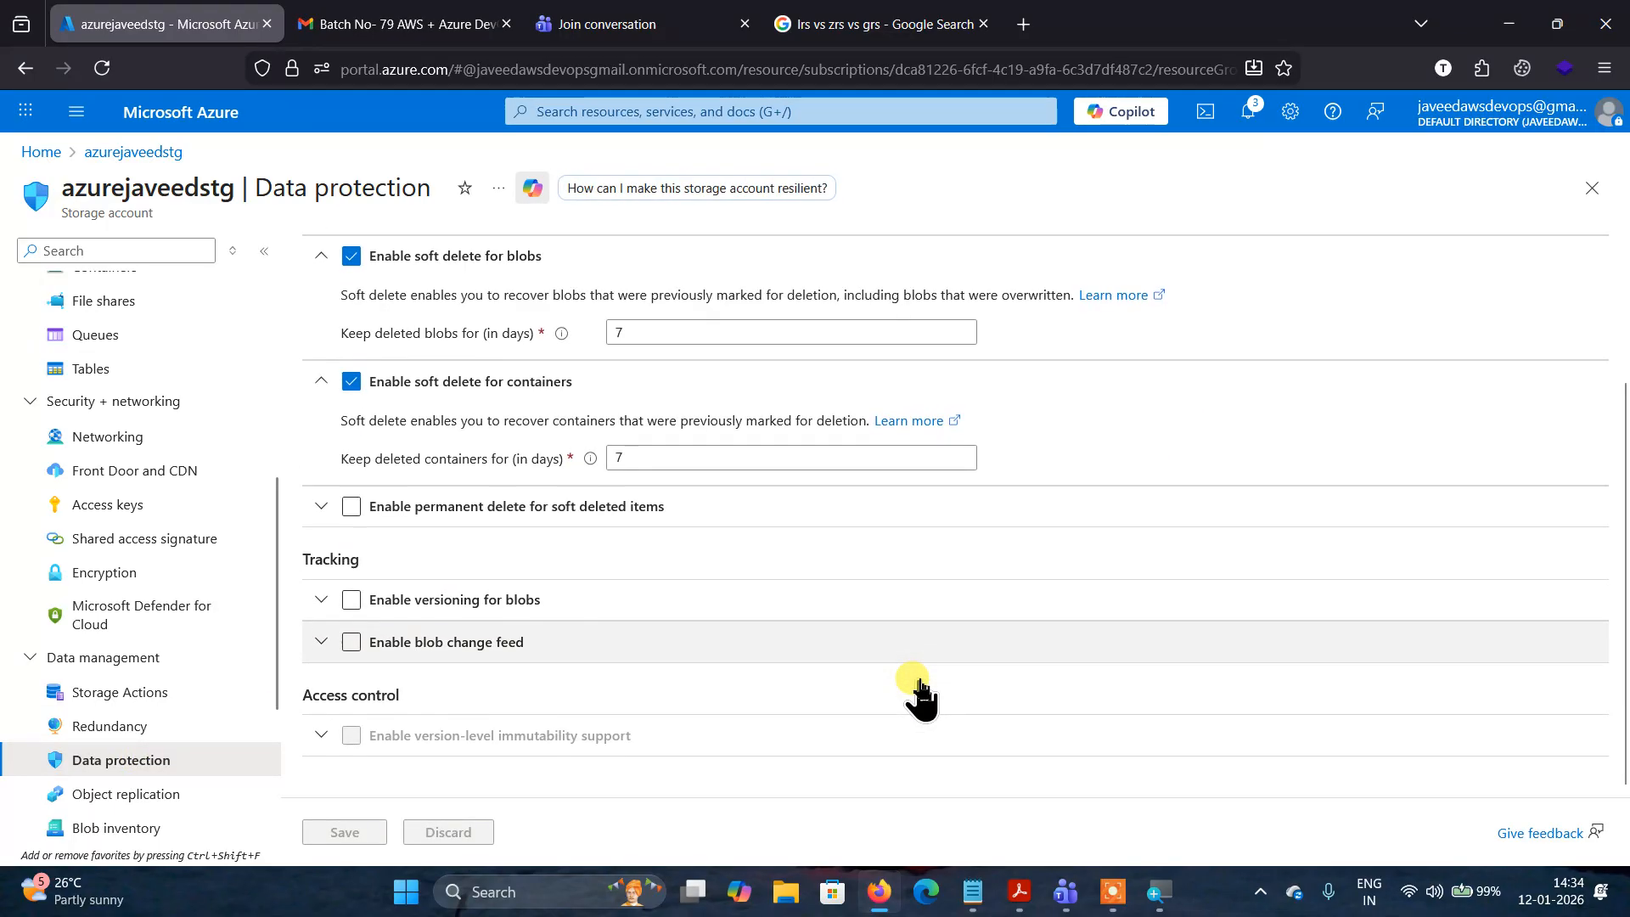
scroll(920, 687, up, 3)
scroll(920, 687, down, 3)
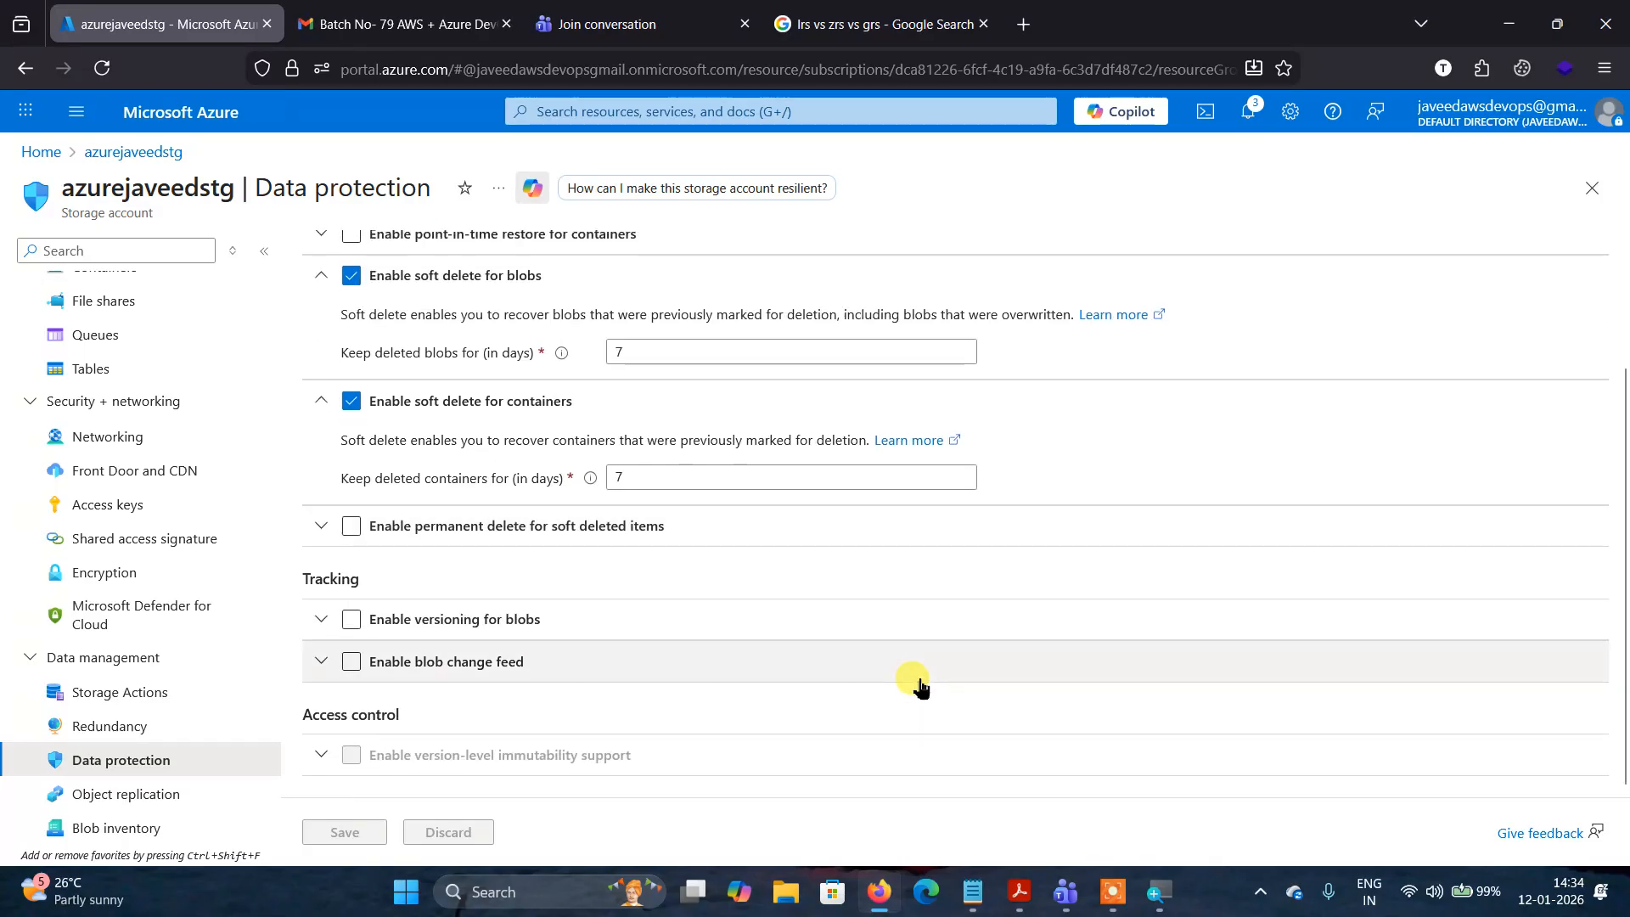
scroll(920, 688, up, 3)
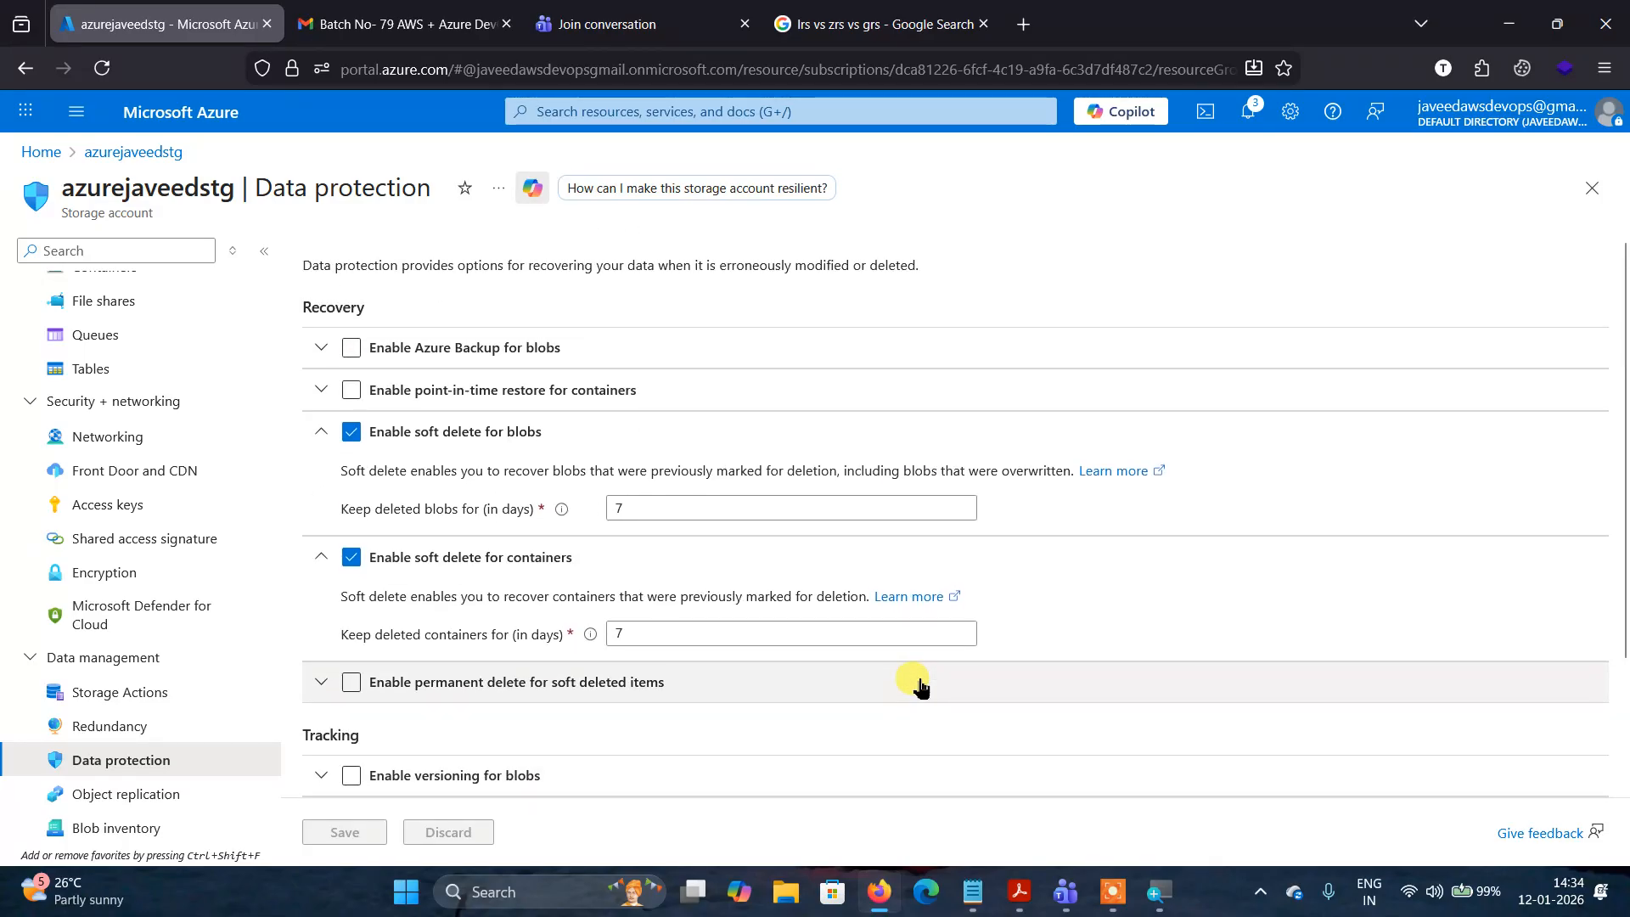
scroll(919, 687, down, 2)
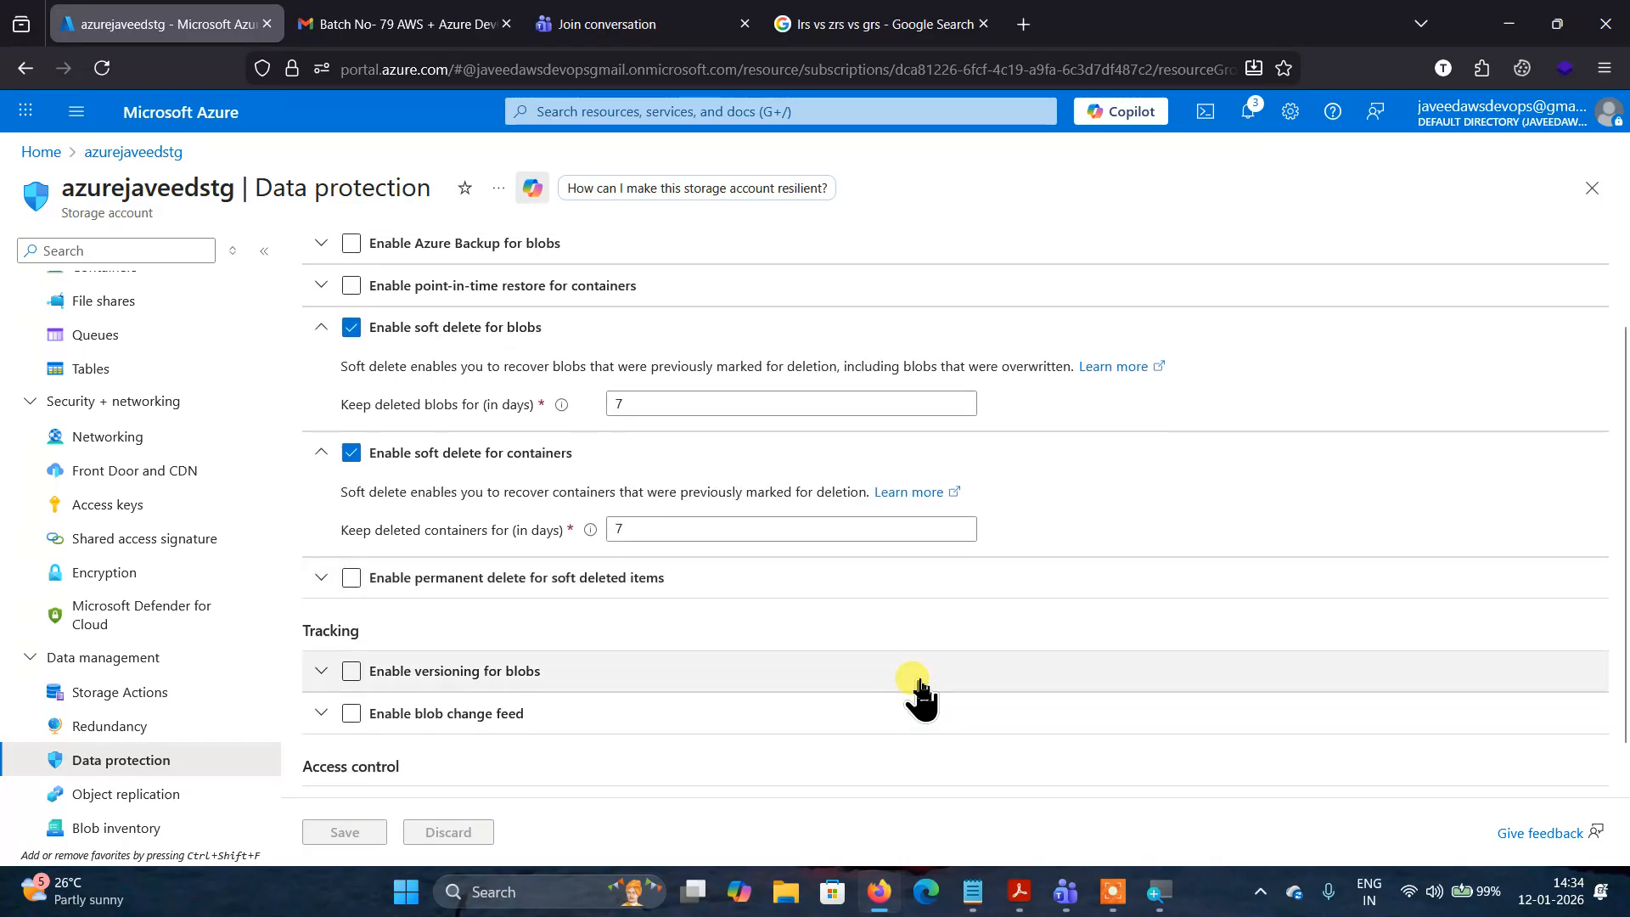
Revisit Storage Actions, expand the Settings section and look through the storage account's available settings pages.
click(123, 694)
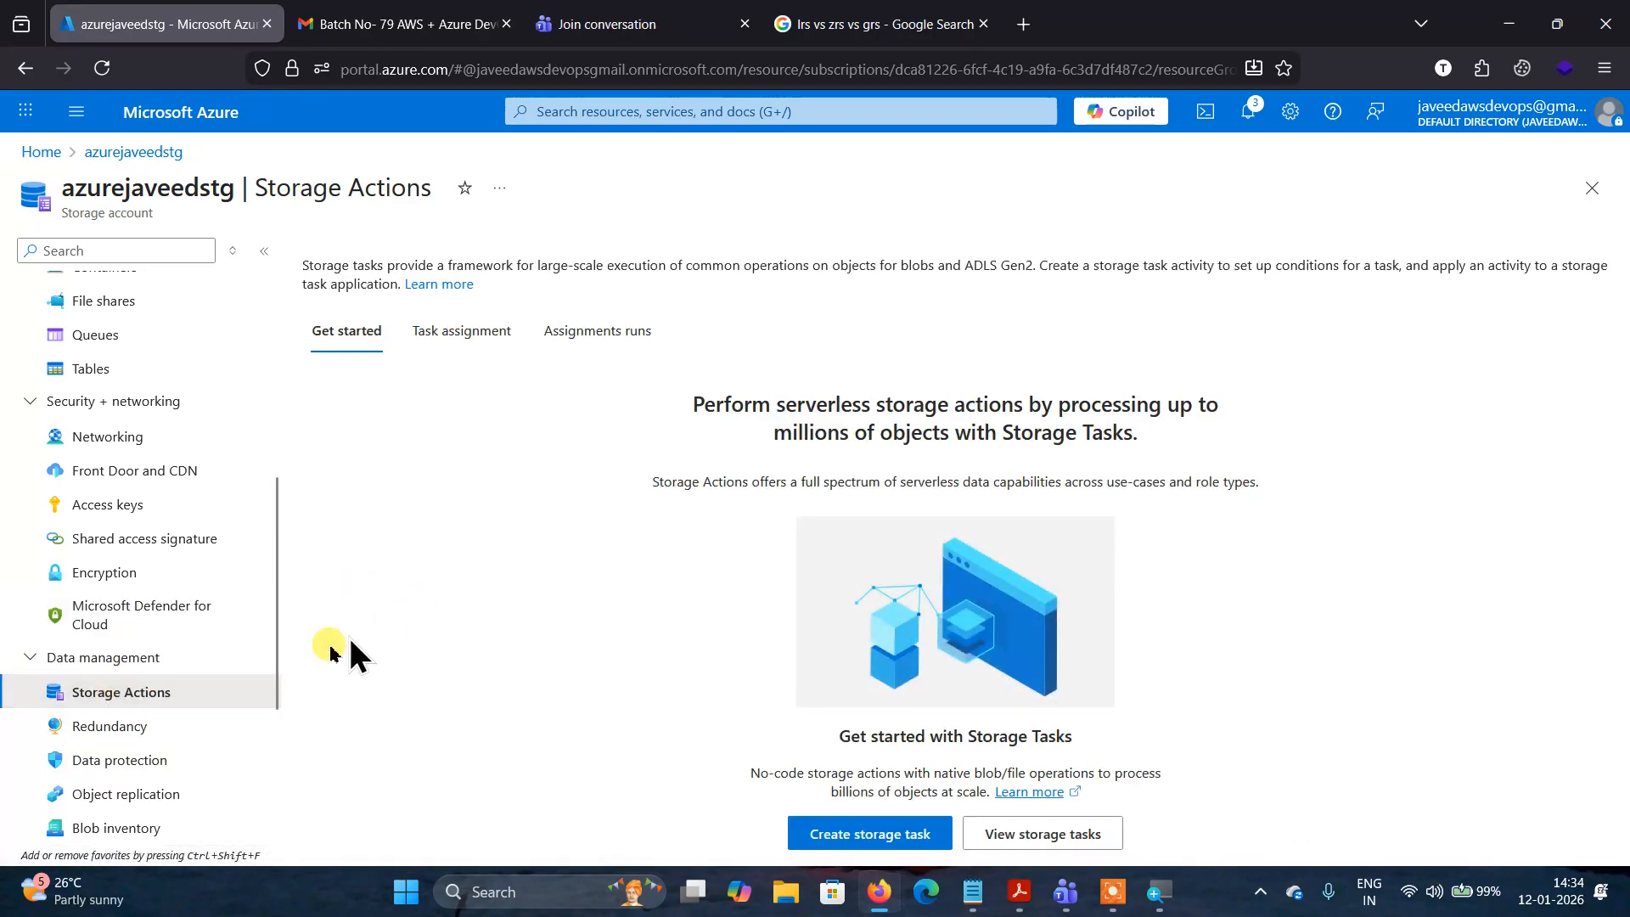
drag(279, 677, 287, 774)
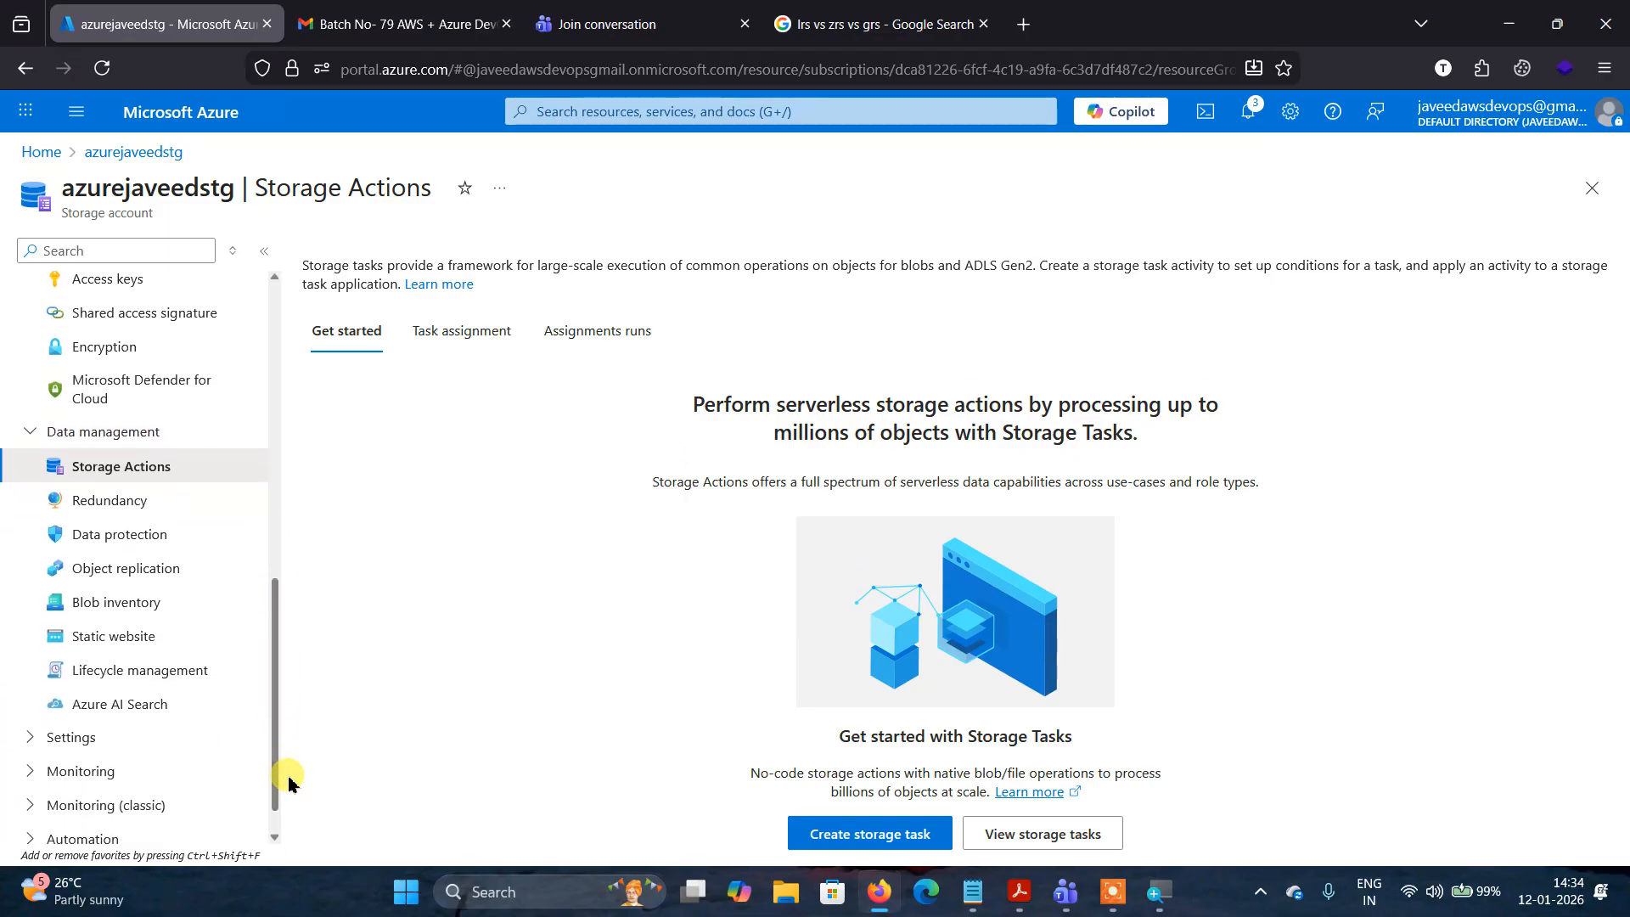
click(63, 747)
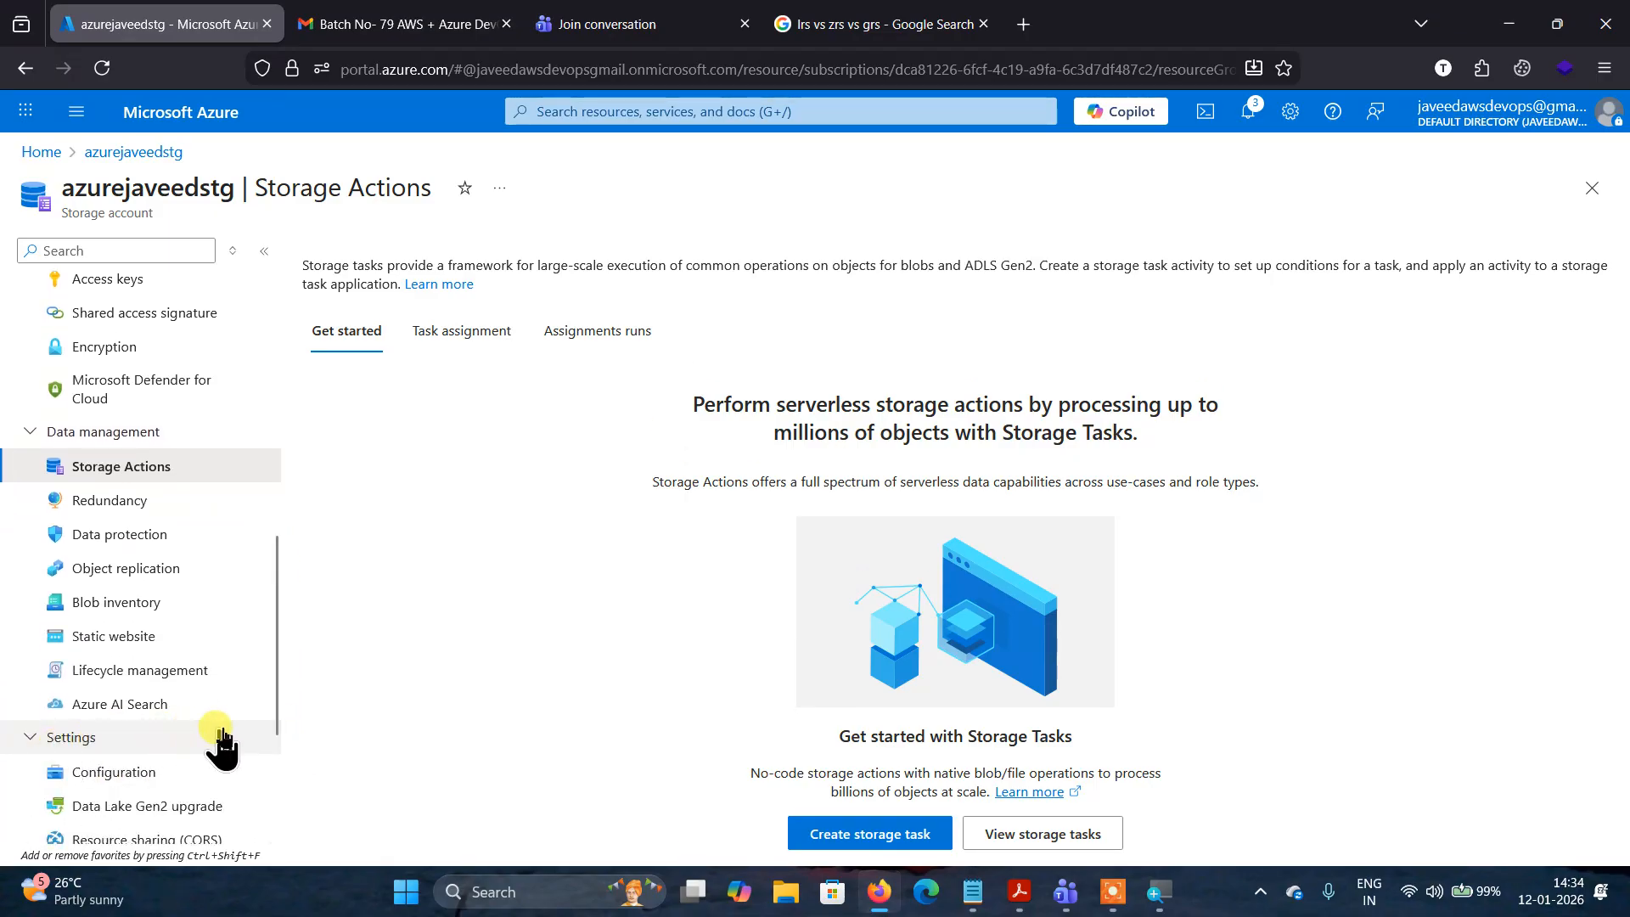
scroll(221, 737, down, 3)
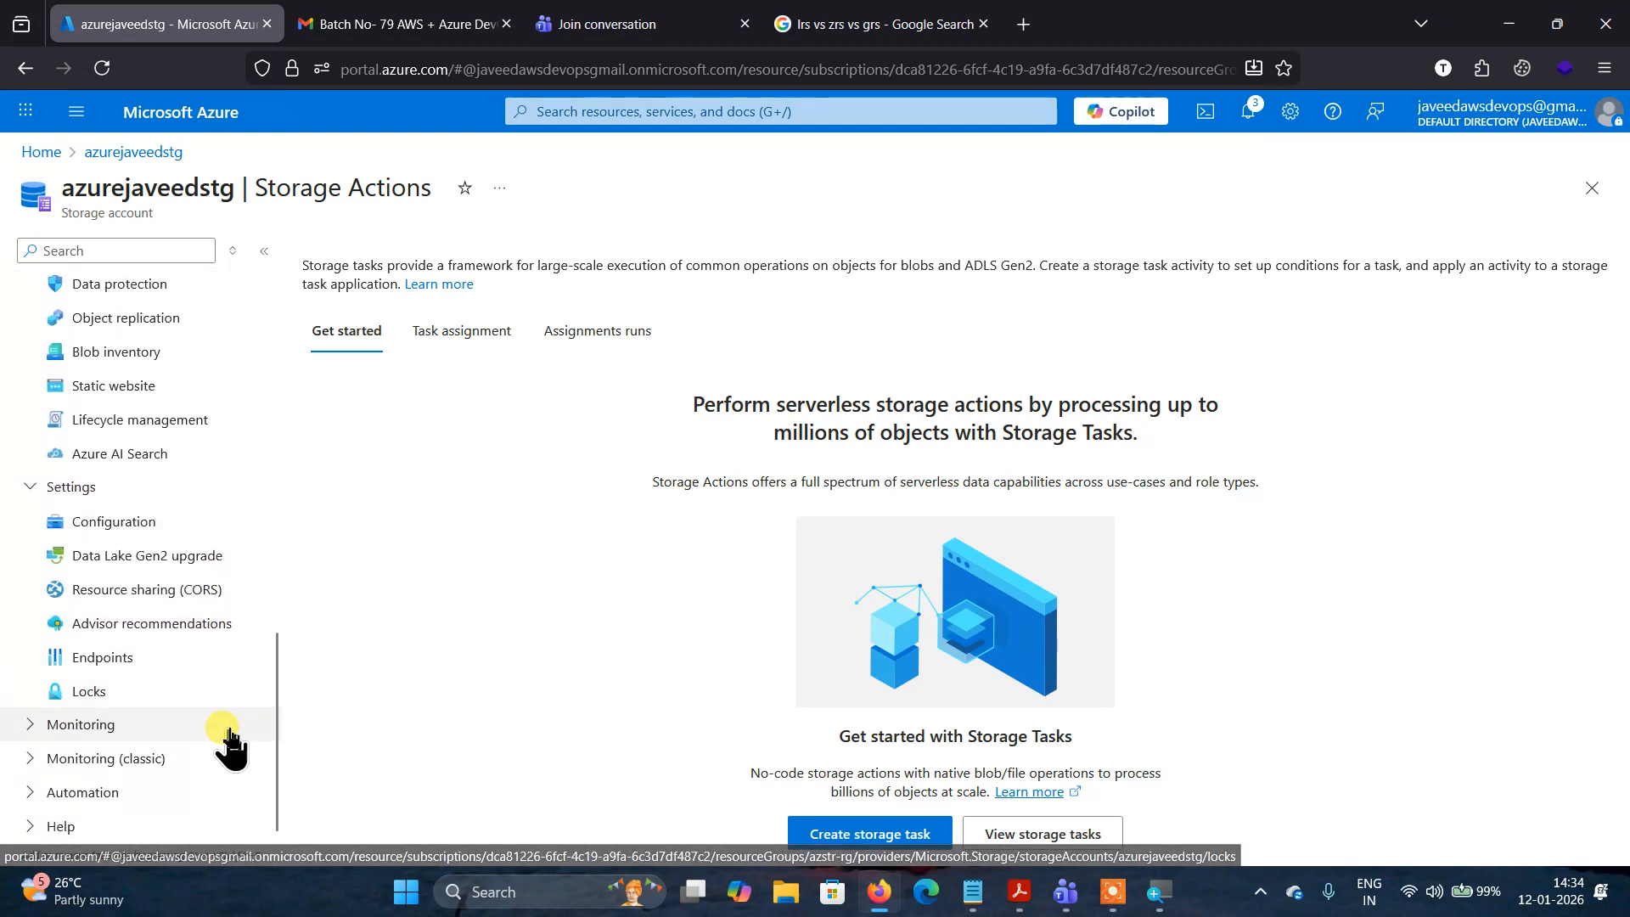
scroll(227, 743, up, 3)
scroll(229, 742, up, 2)
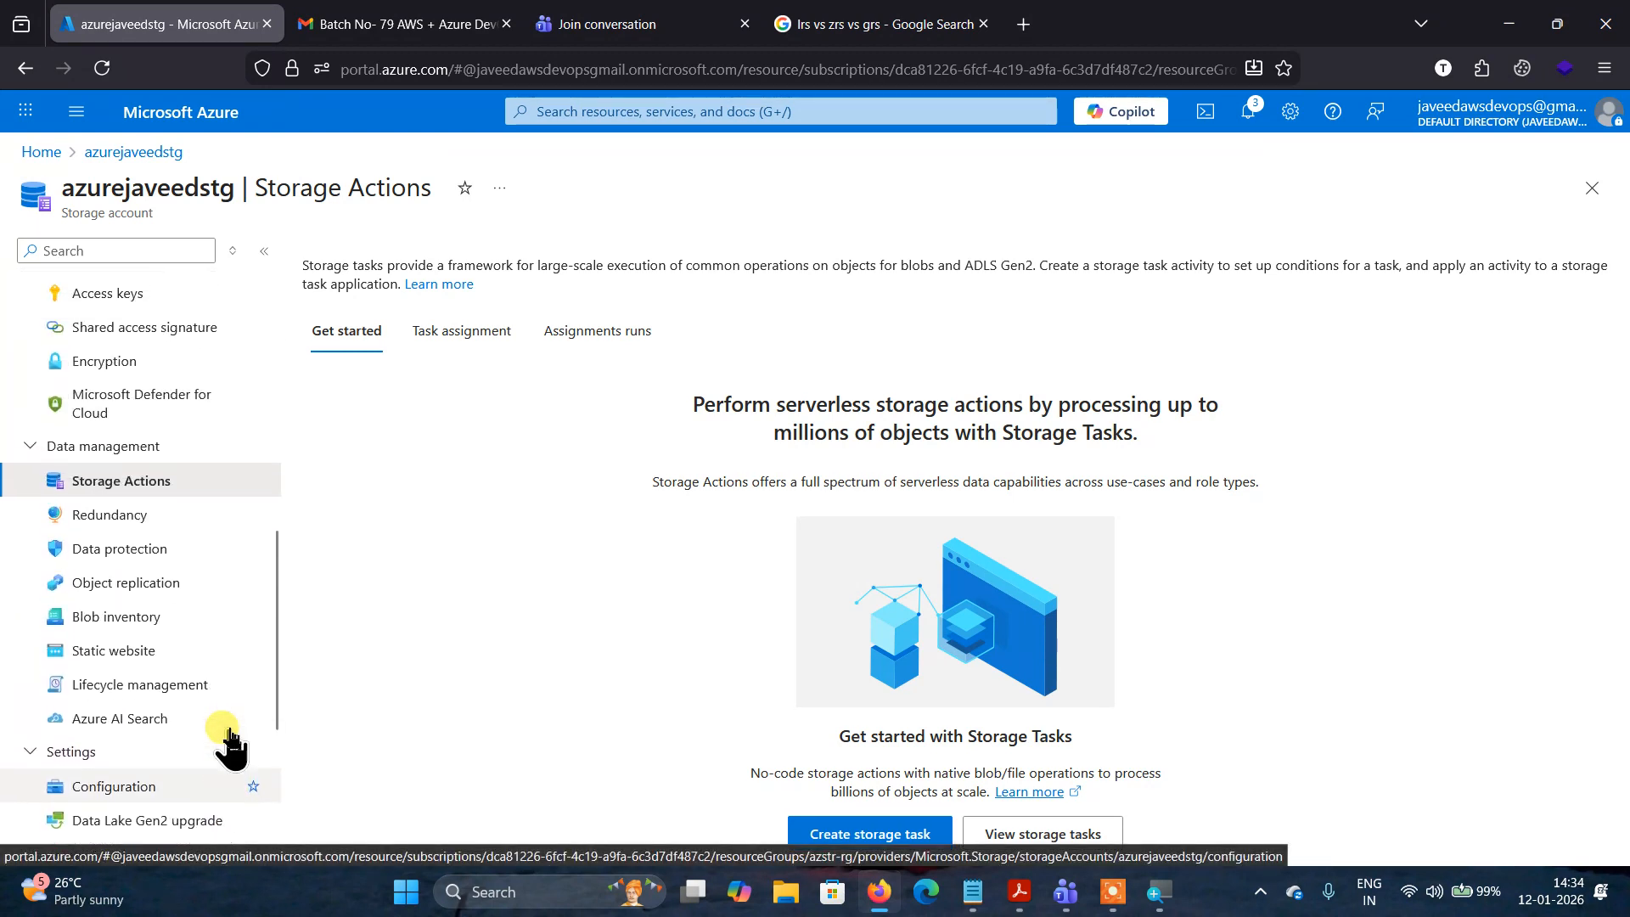
scroll(229, 735, up, 2)
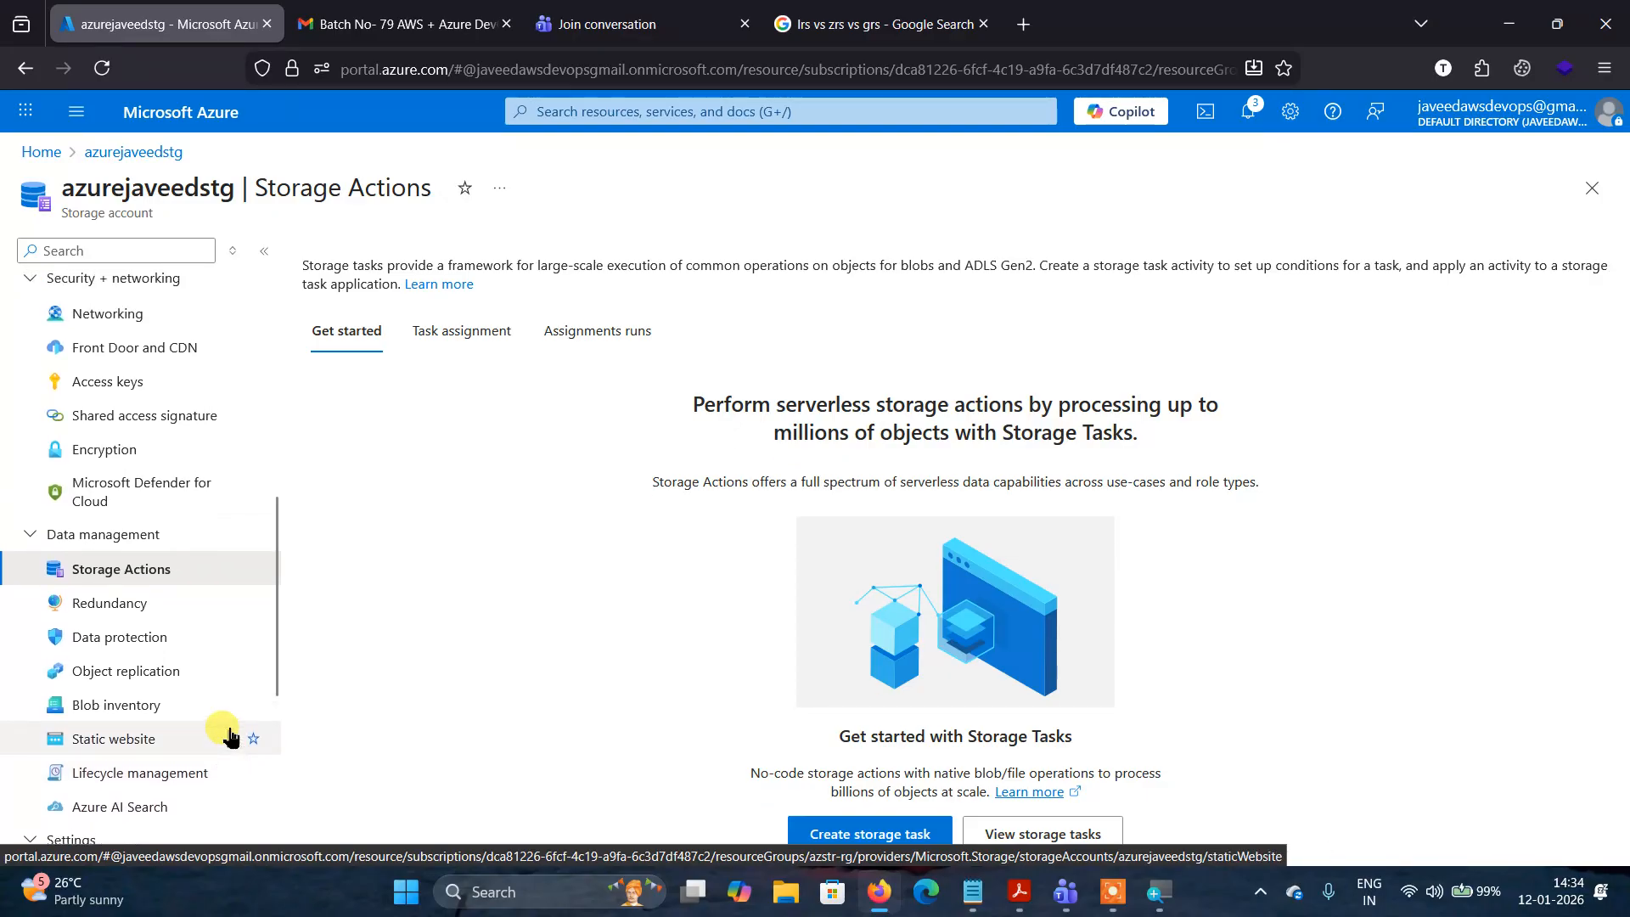
scroll(226, 736, up, 5)
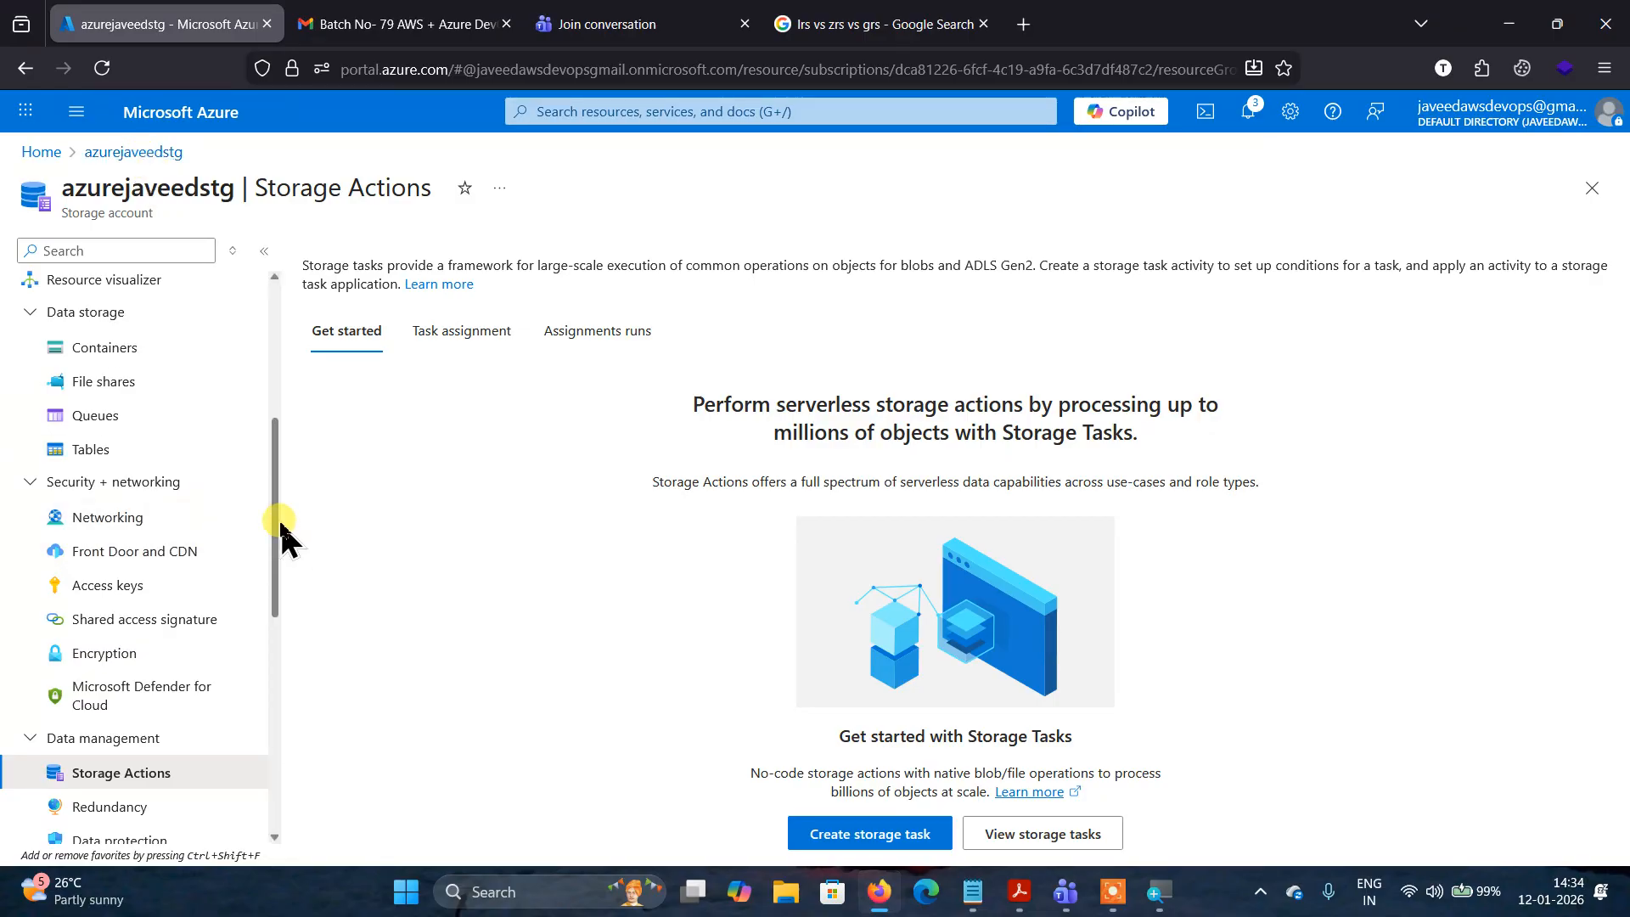
drag(277, 527, 284, 319)
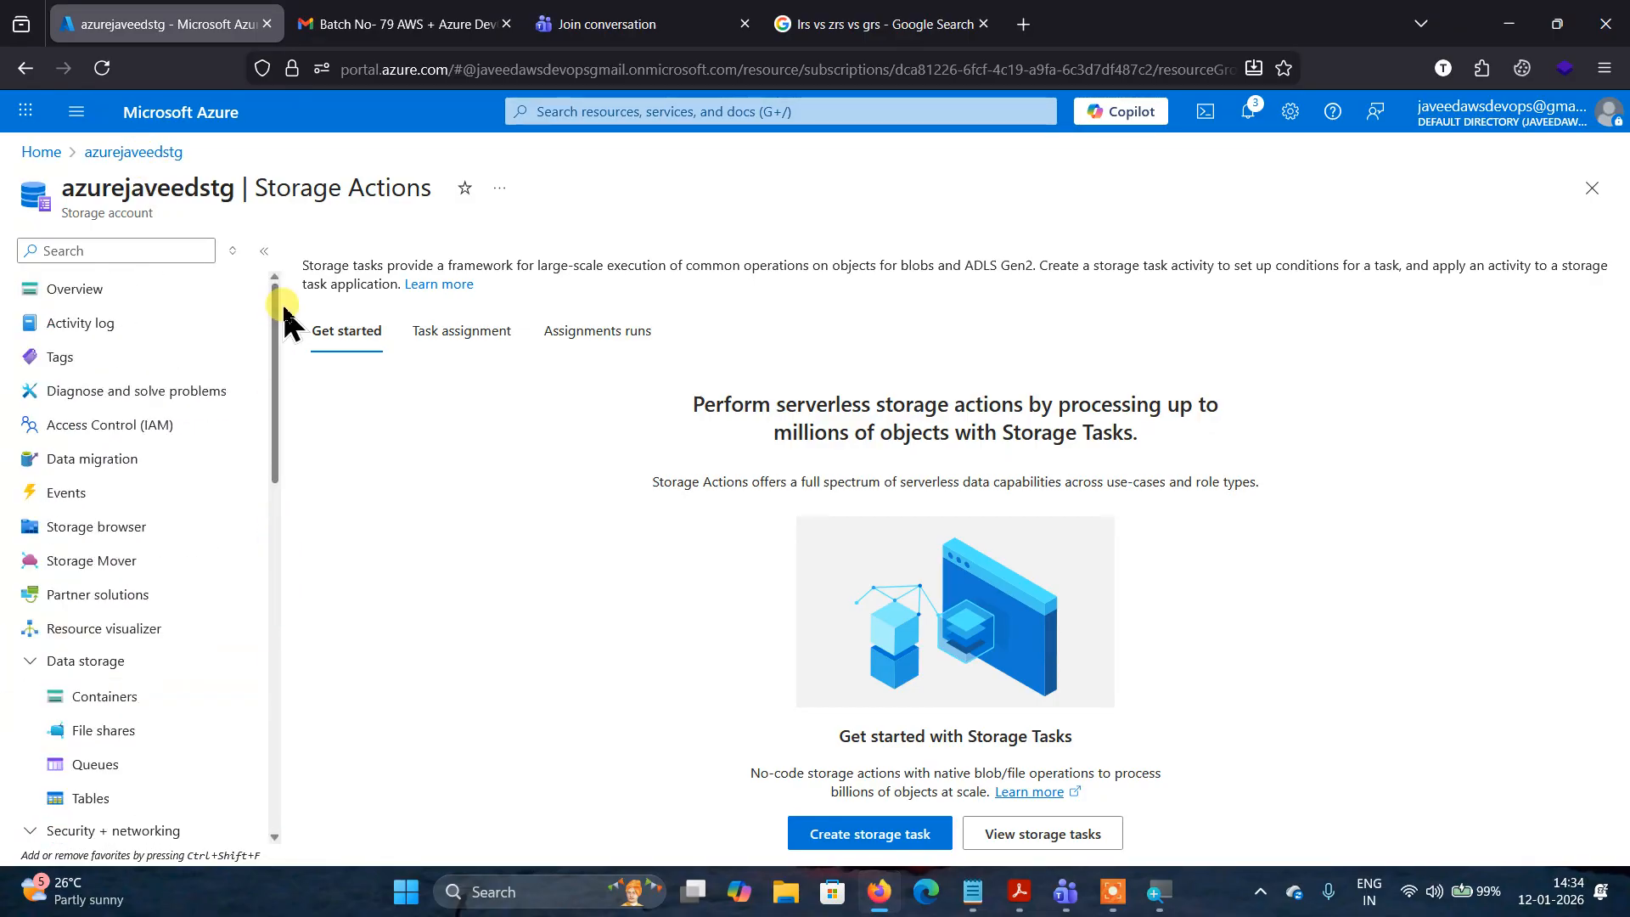
Search the storage account's settings again, checking the Data protection, Storage Actions and Redundancy pages.
click(139, 152)
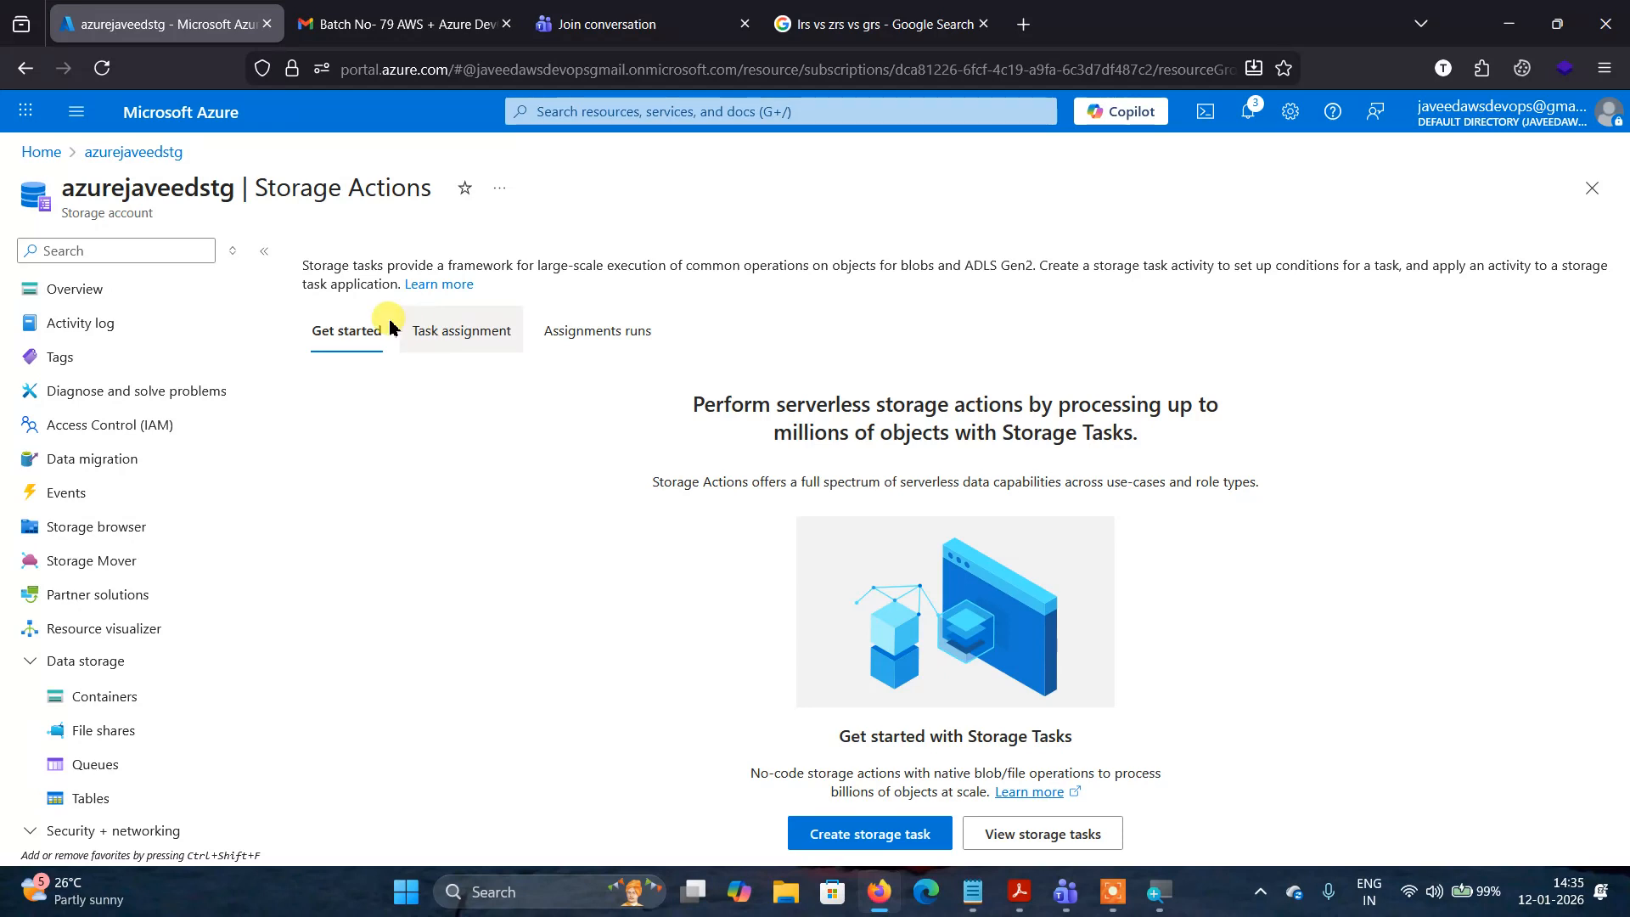
scroll(167, 493, down, 3)
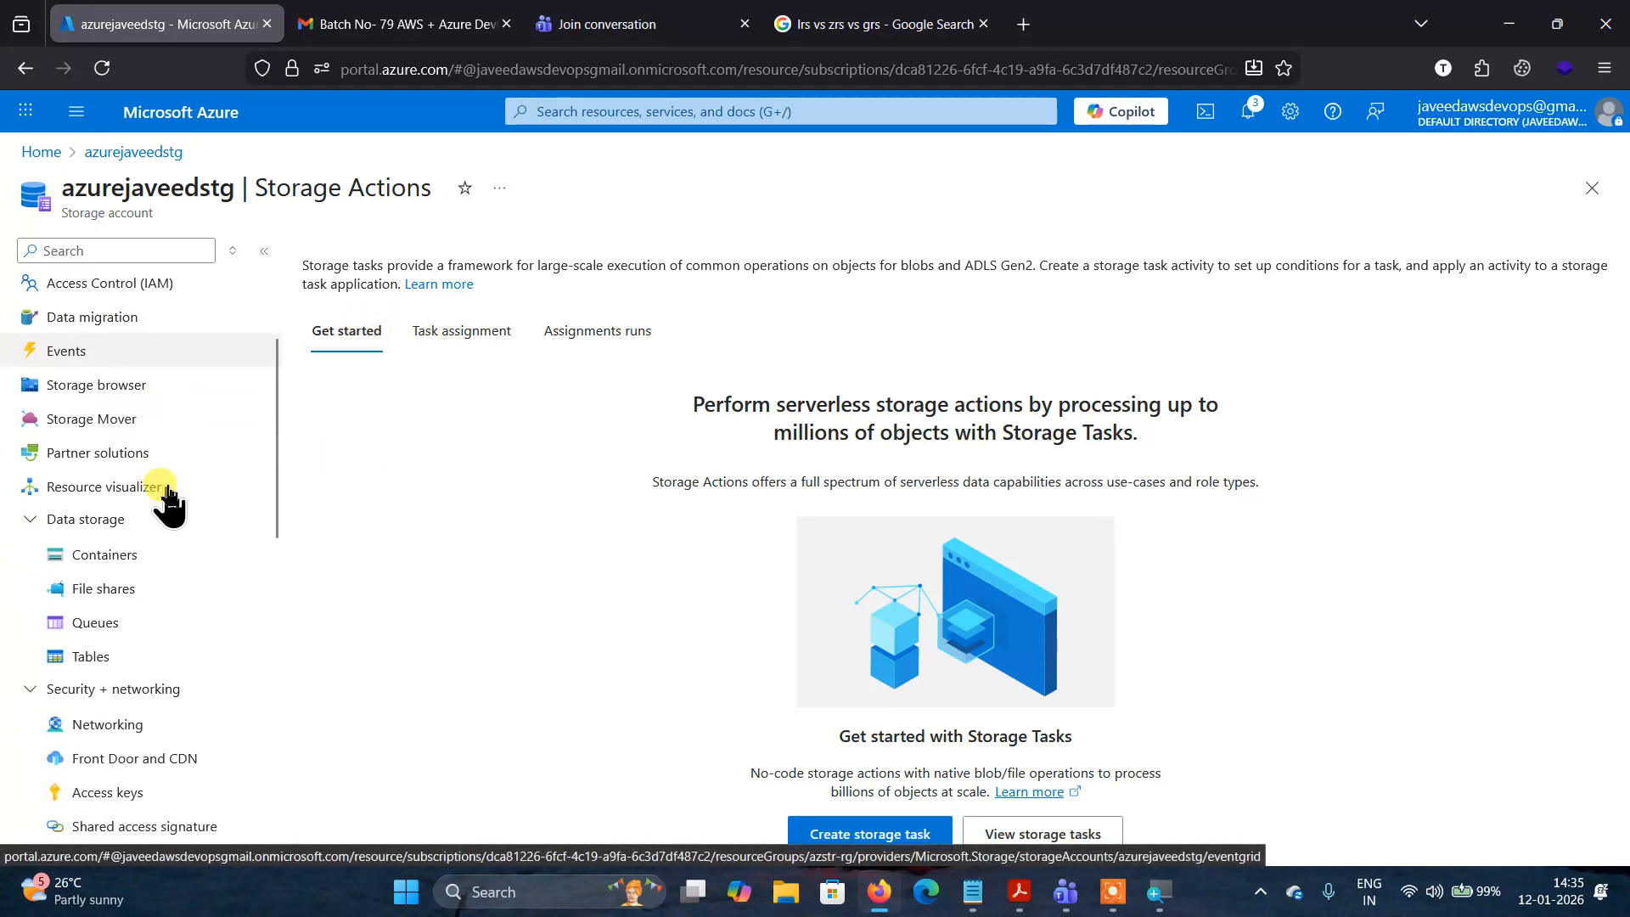
scroll(167, 492, down, 4)
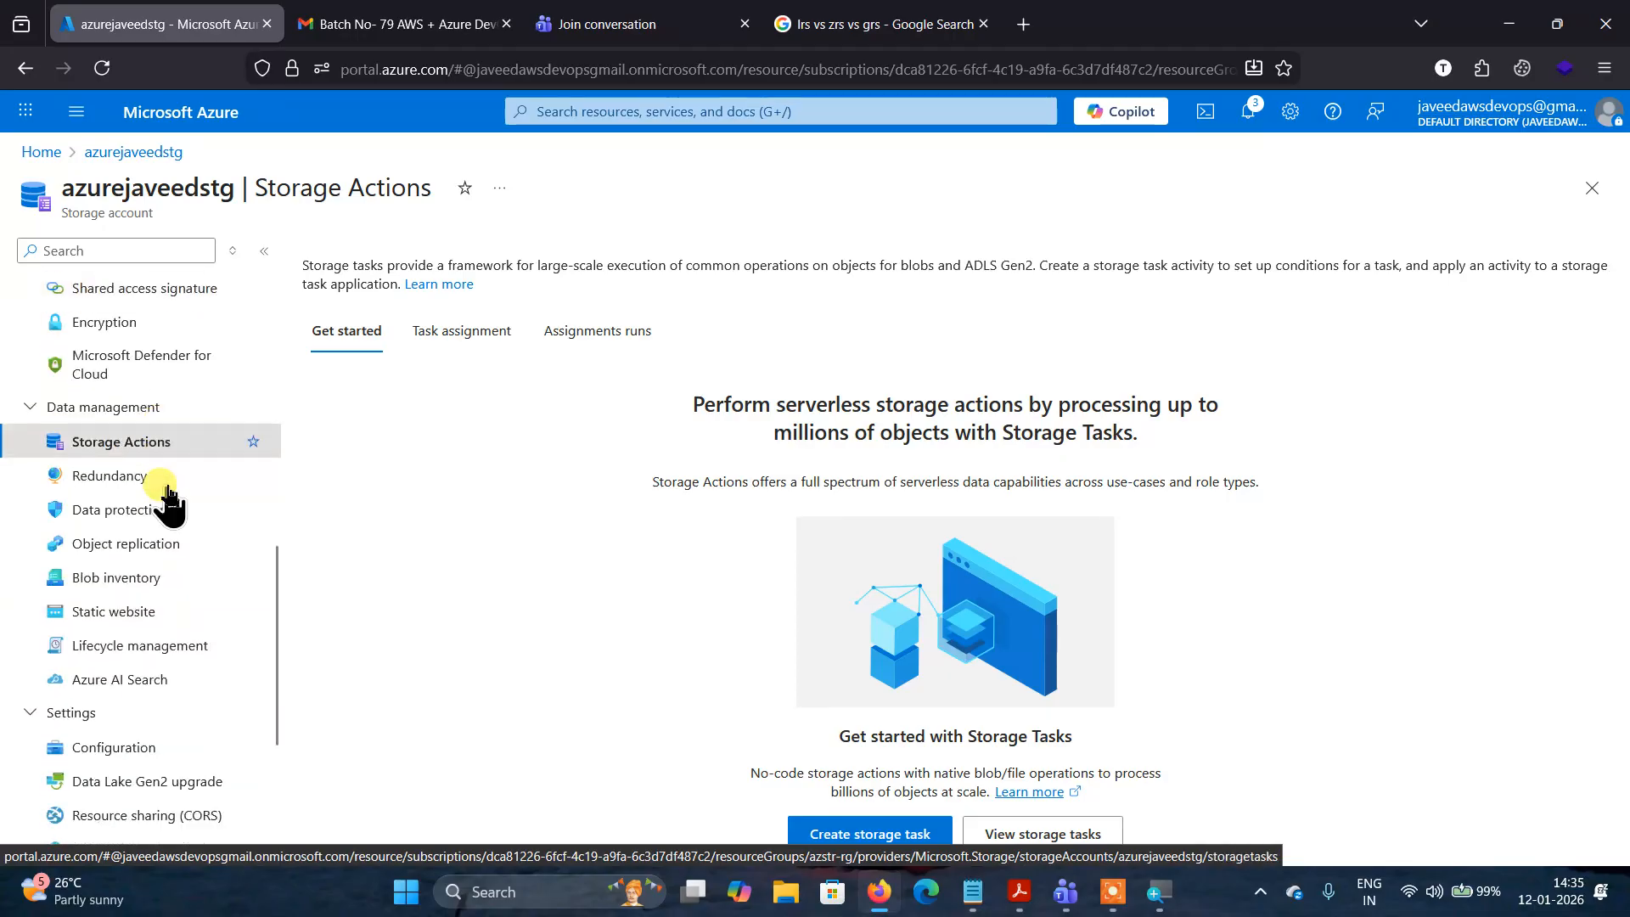
scroll(236, 662, down, 2)
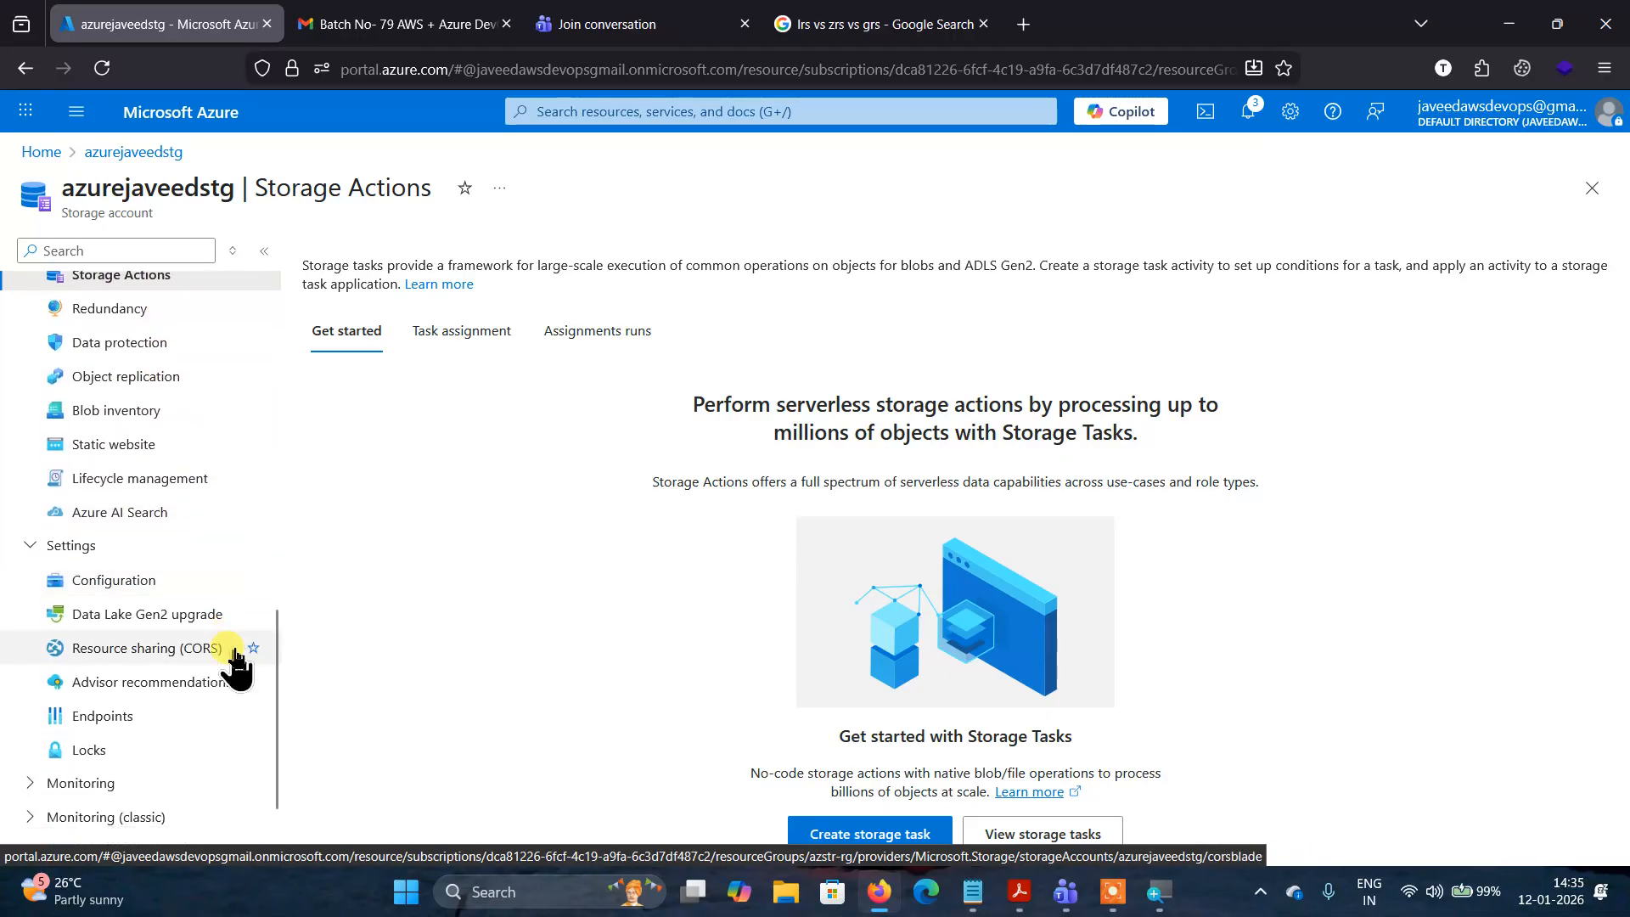
scroll(236, 662, up, 4)
scroll(236, 662, up, 1)
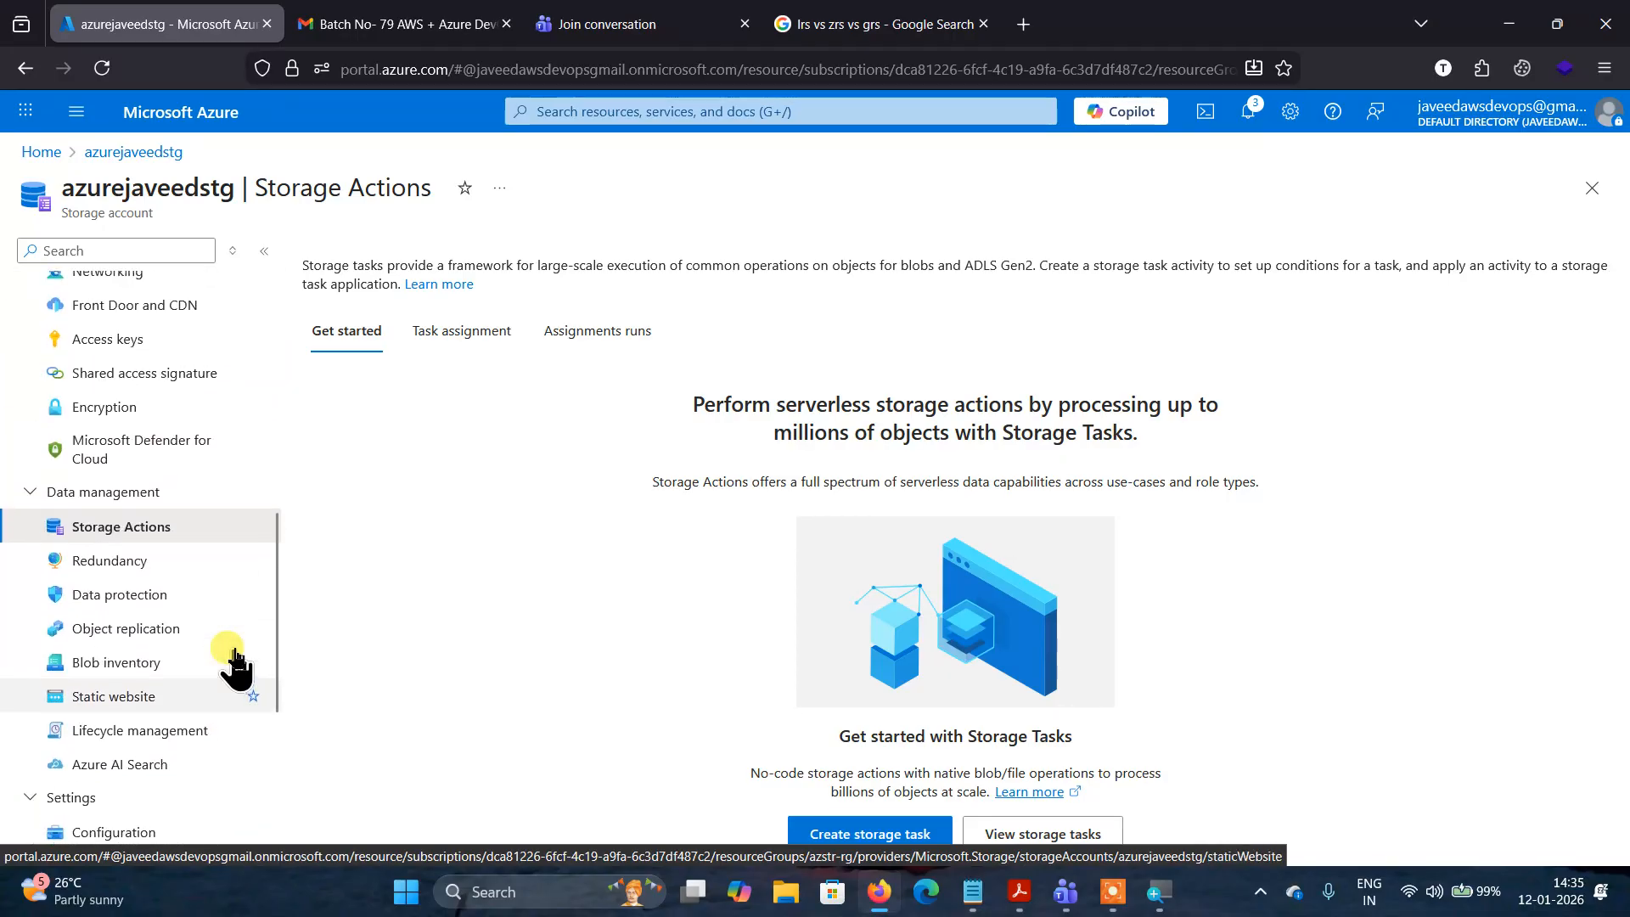
click(127, 607)
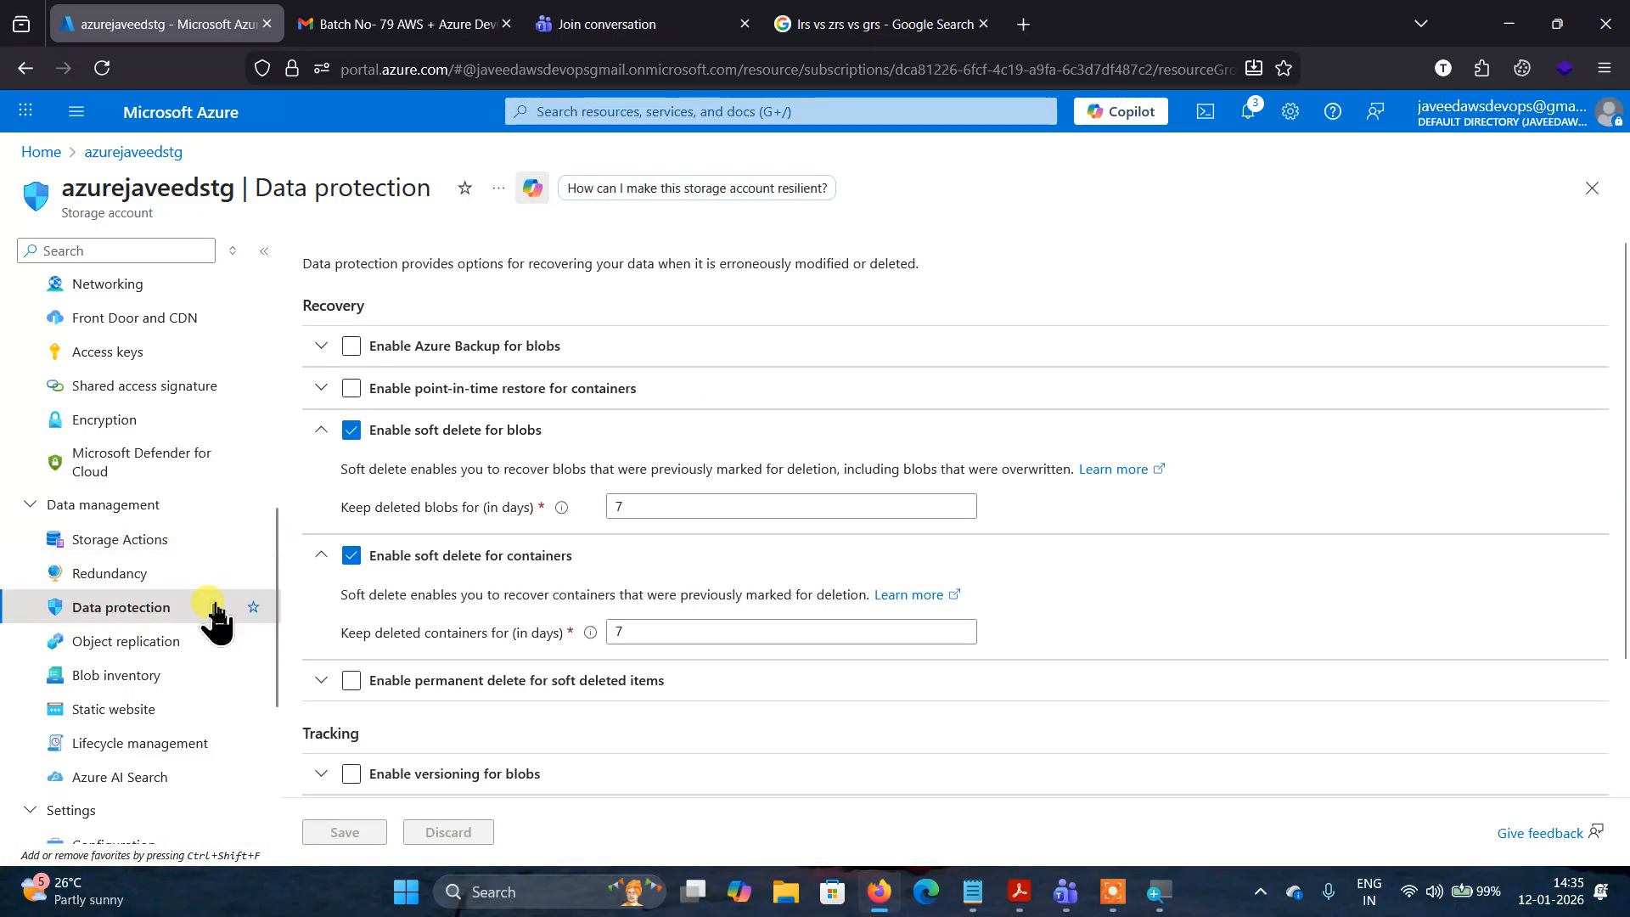
click(132, 552)
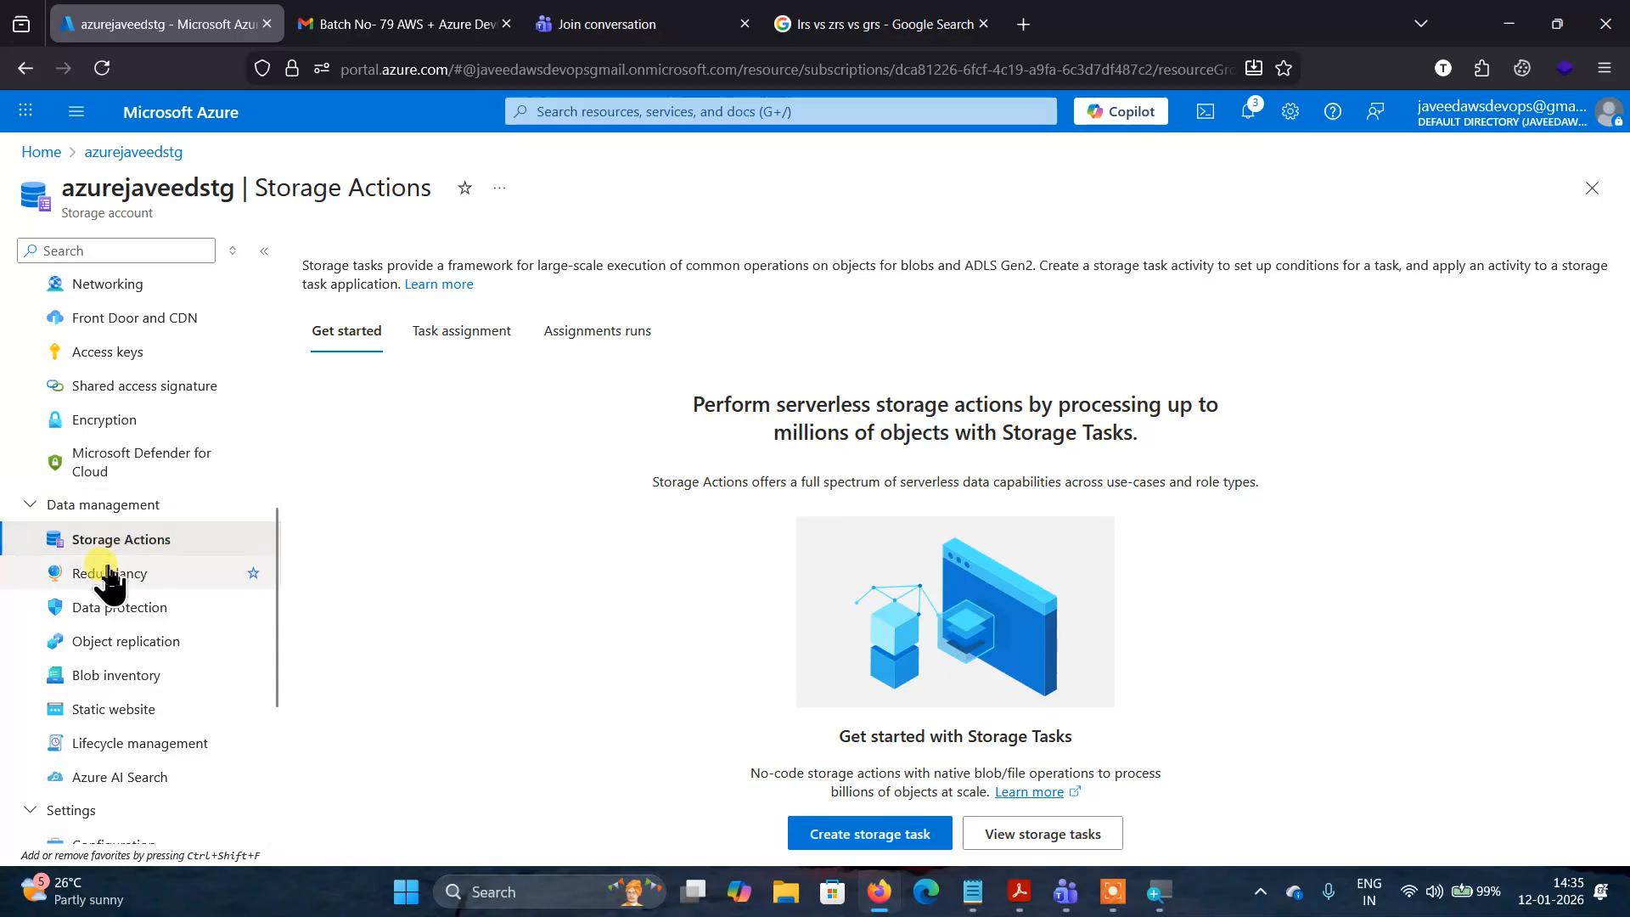
click(113, 578)
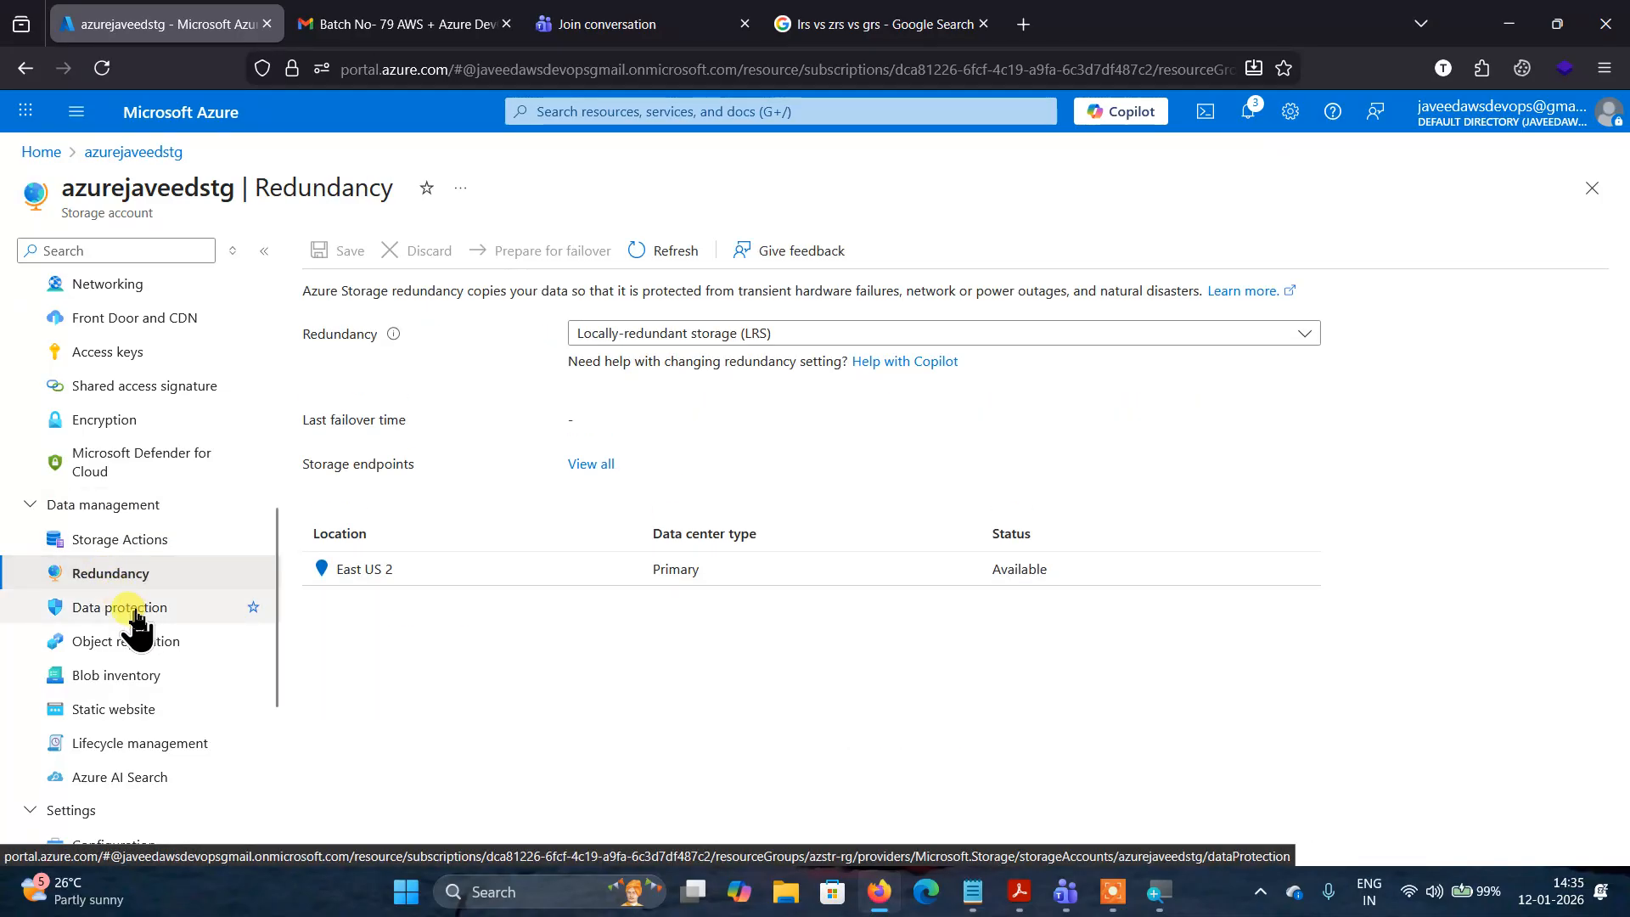
Review the recovery and tracking options on the storage account's Data protection page.
click(134, 609)
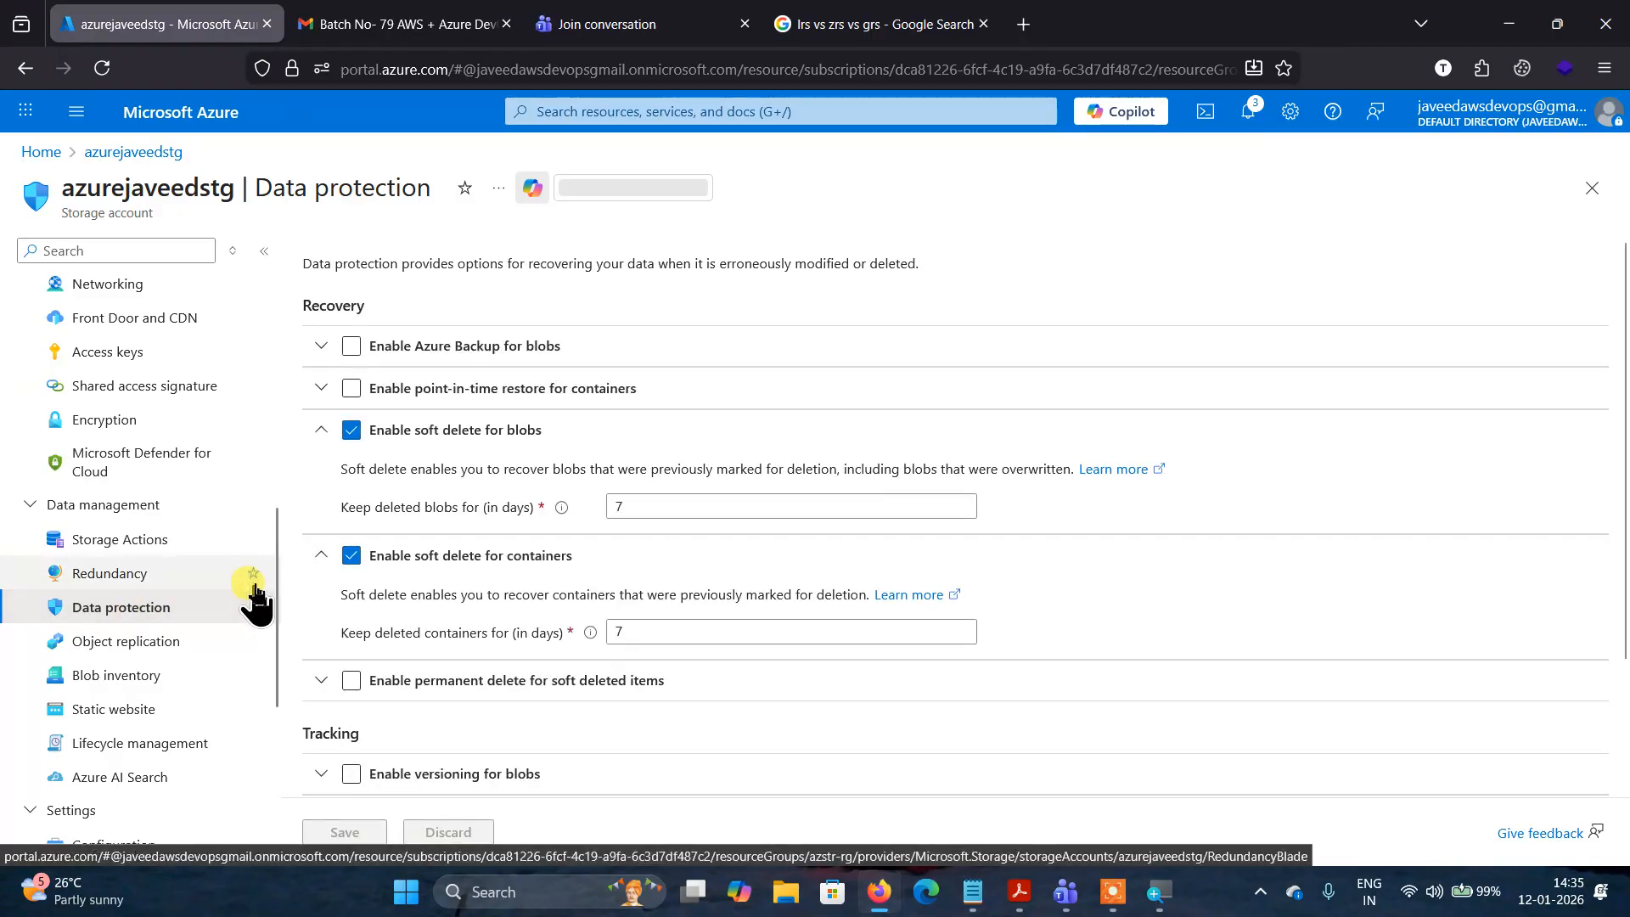
scroll(250, 596, down, 5)
scroll(253, 595, up, 2)
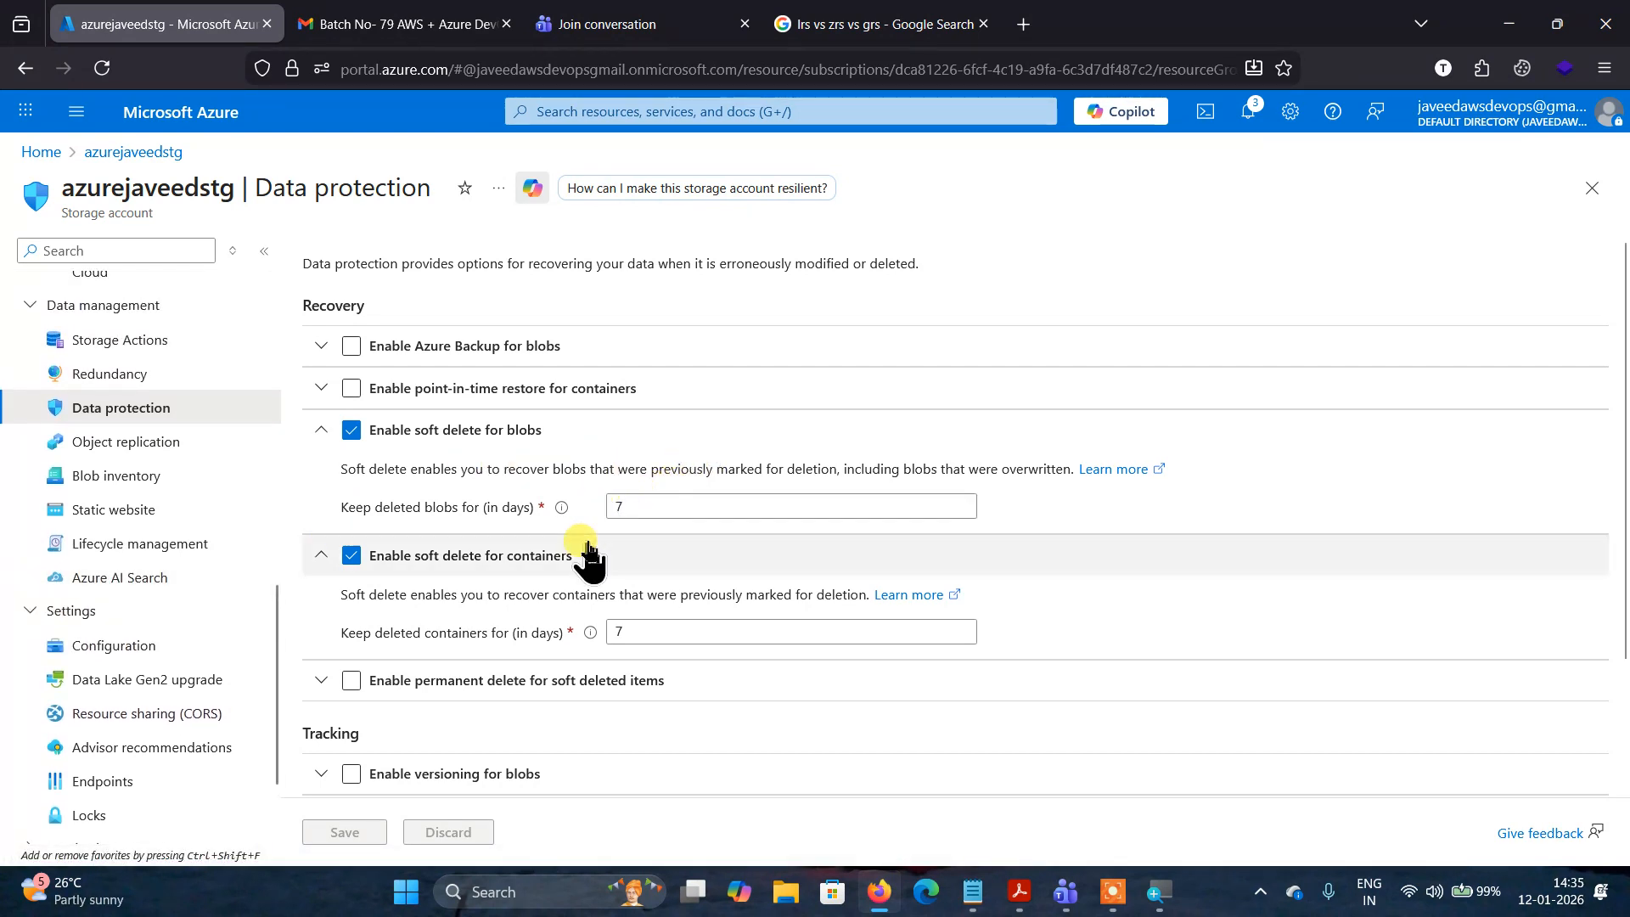
scroll(588, 556, down, 2)
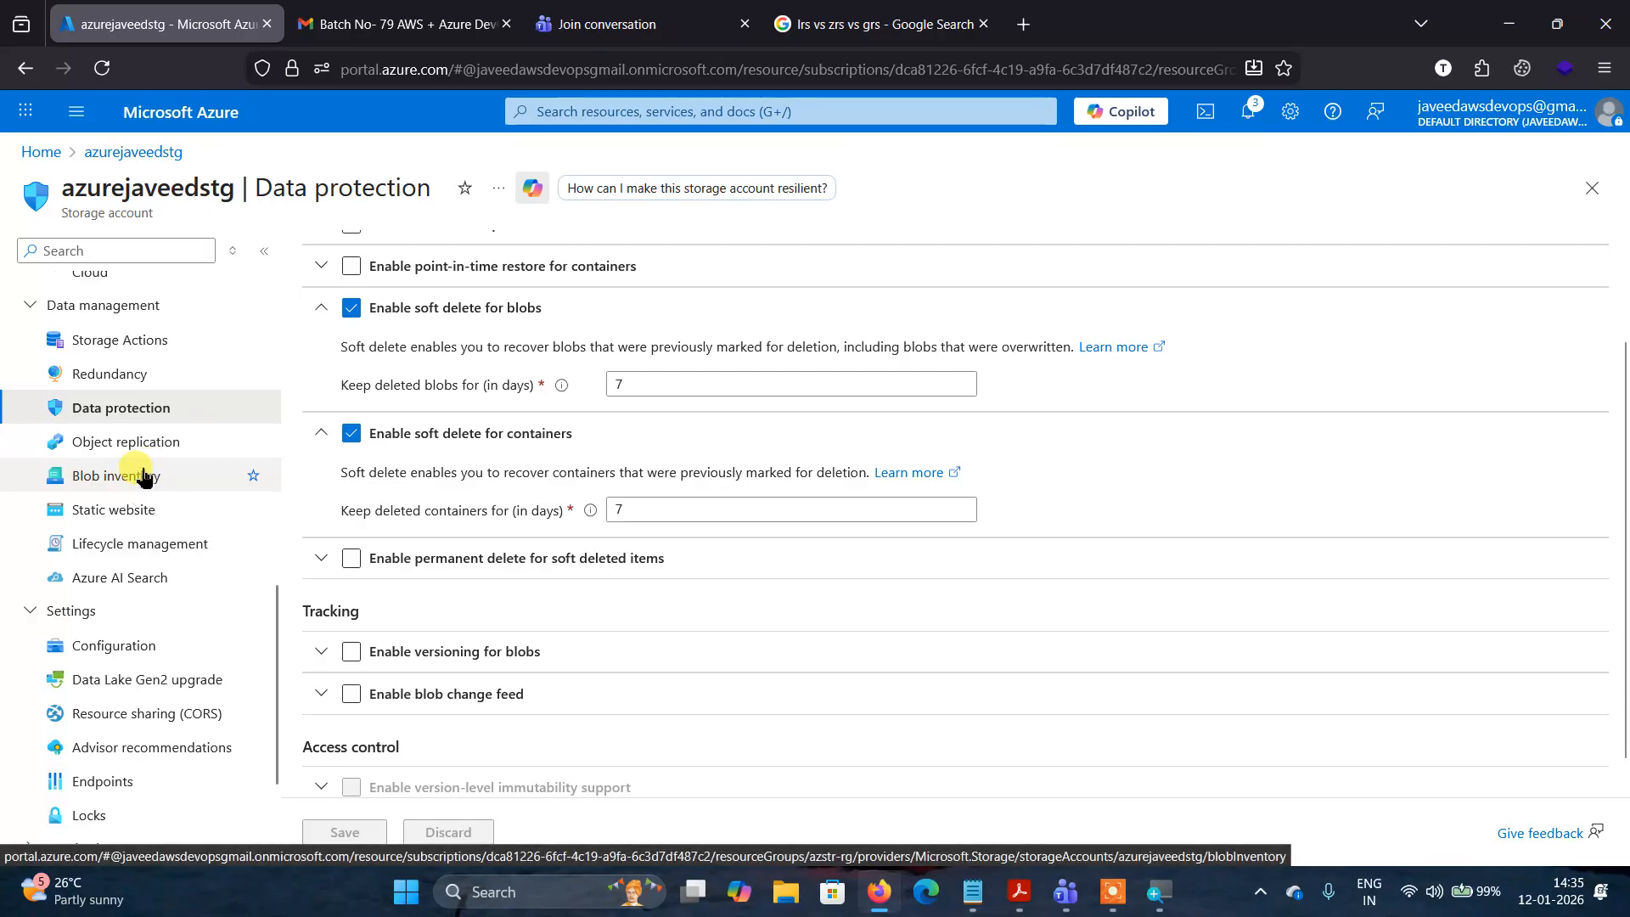
Check the storage account's container list and look through its Security + networking pages.
scroll(138, 458, up, 6)
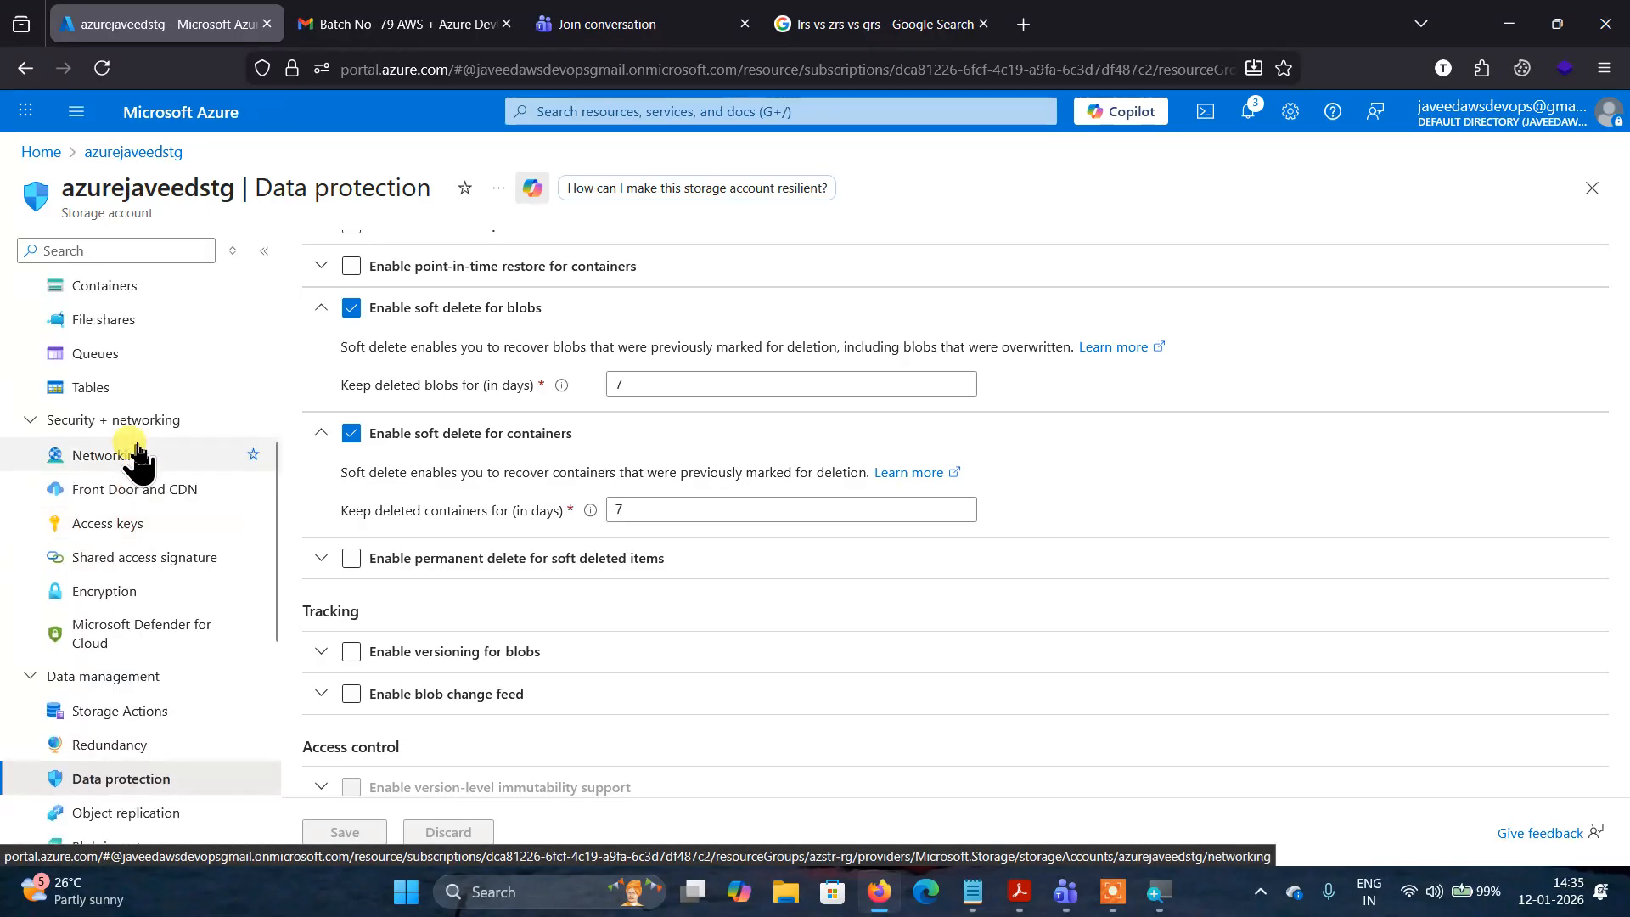
scroll(136, 454, up, 1)
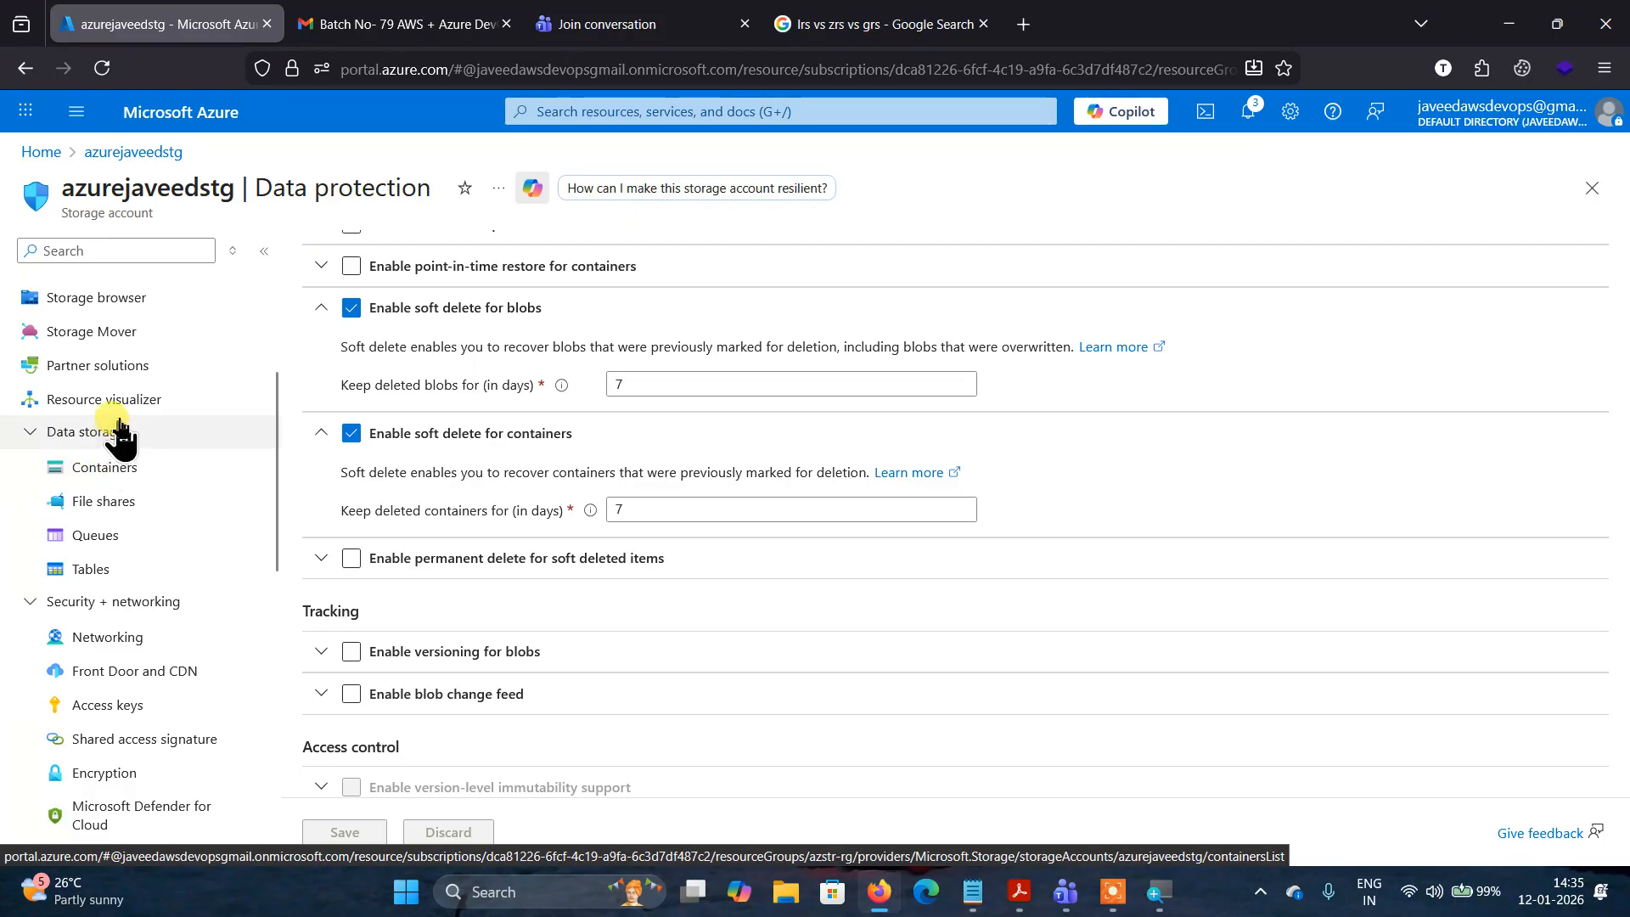
click(121, 468)
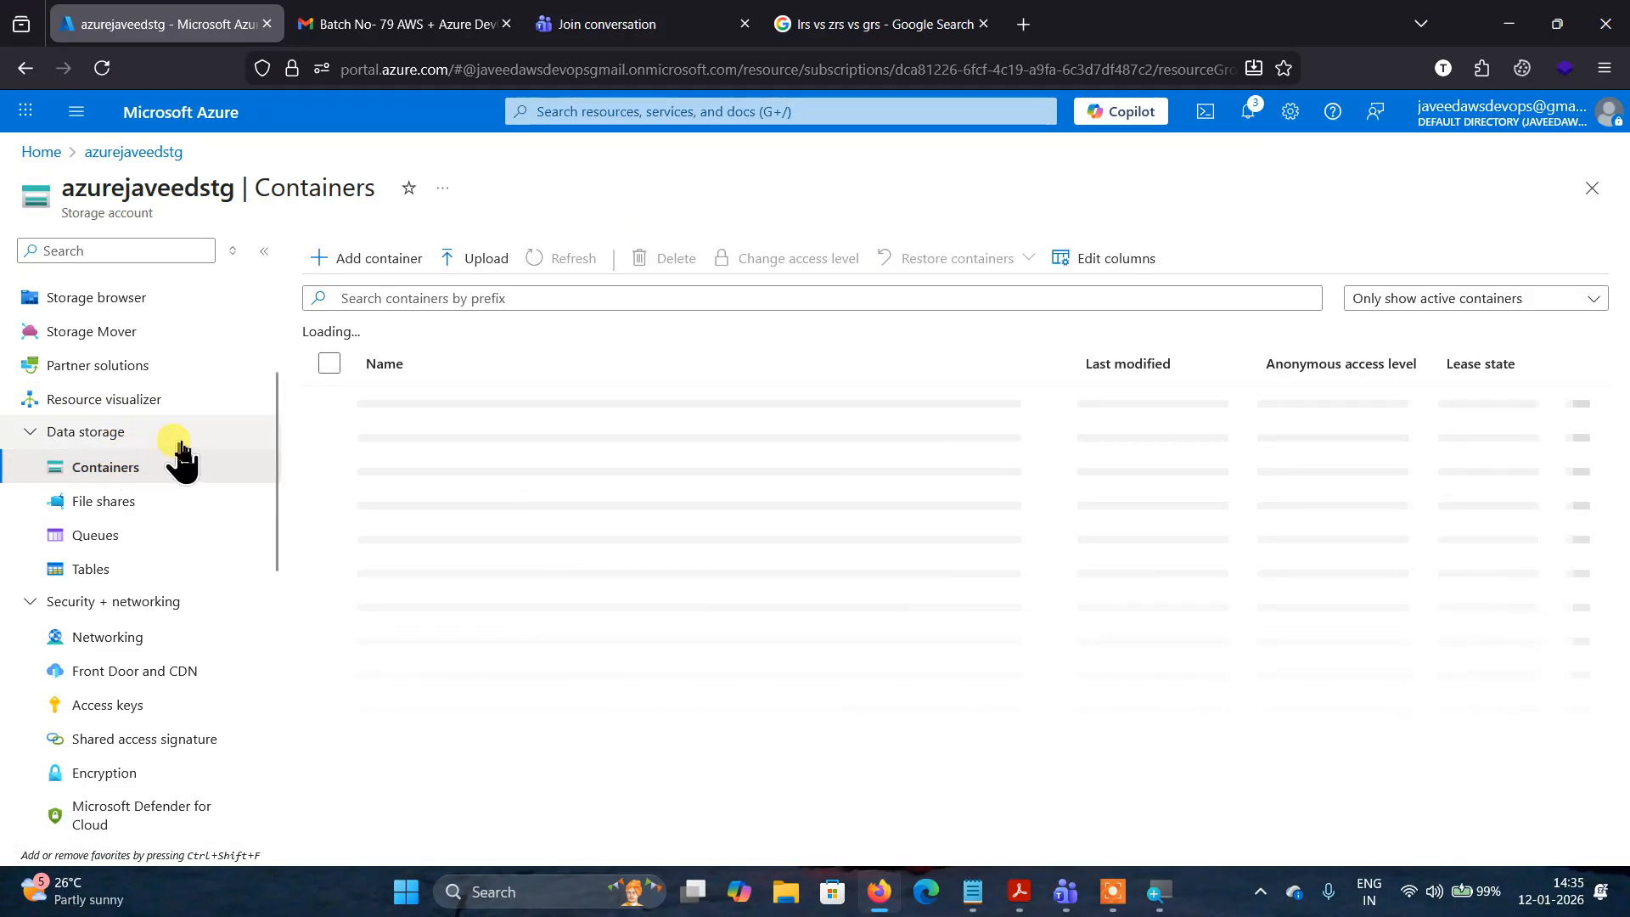
click(81, 608)
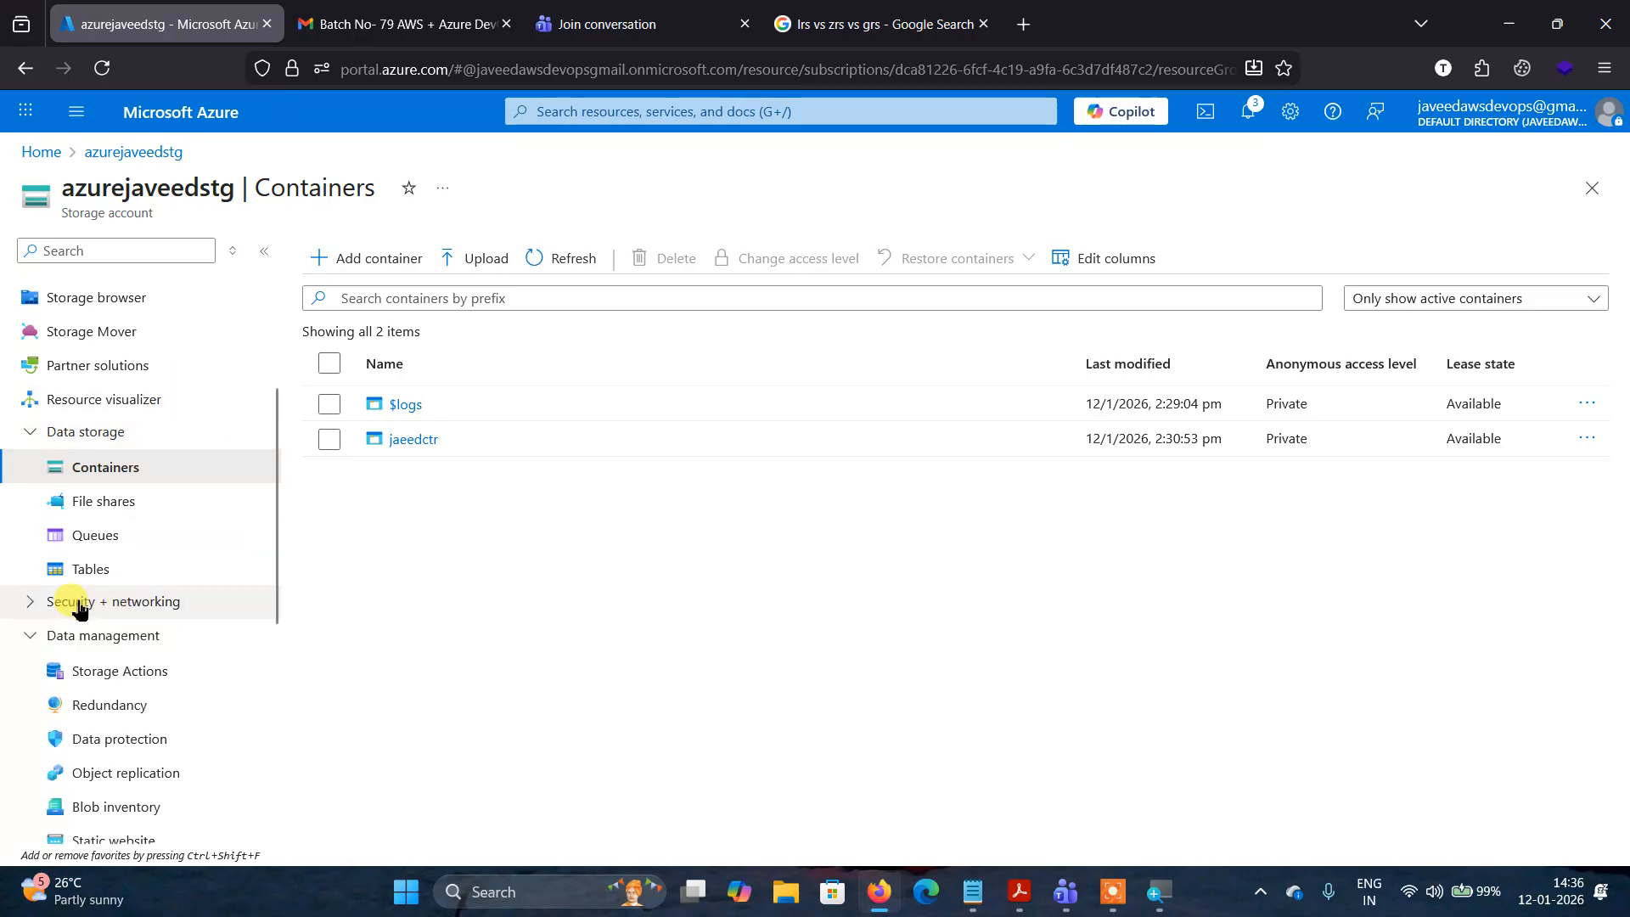
click(81, 606)
scroll(111, 654, down, 2)
scroll(222, 662, down, 2)
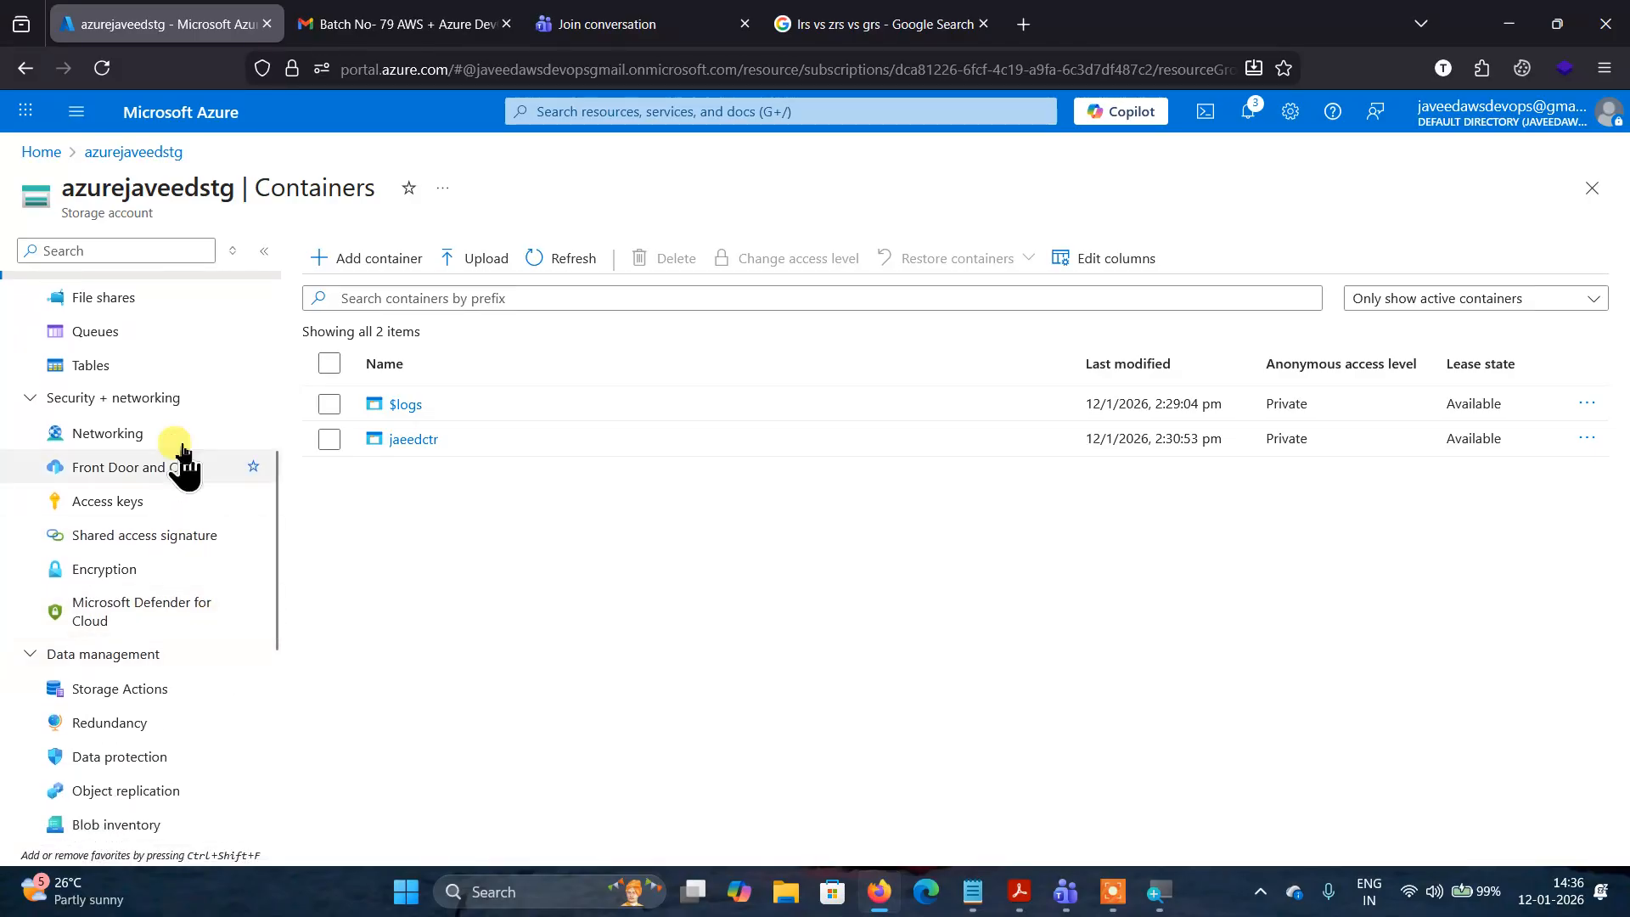
Review the storage account's Networking page and its public network access options, leaving them without saving.
click(128, 434)
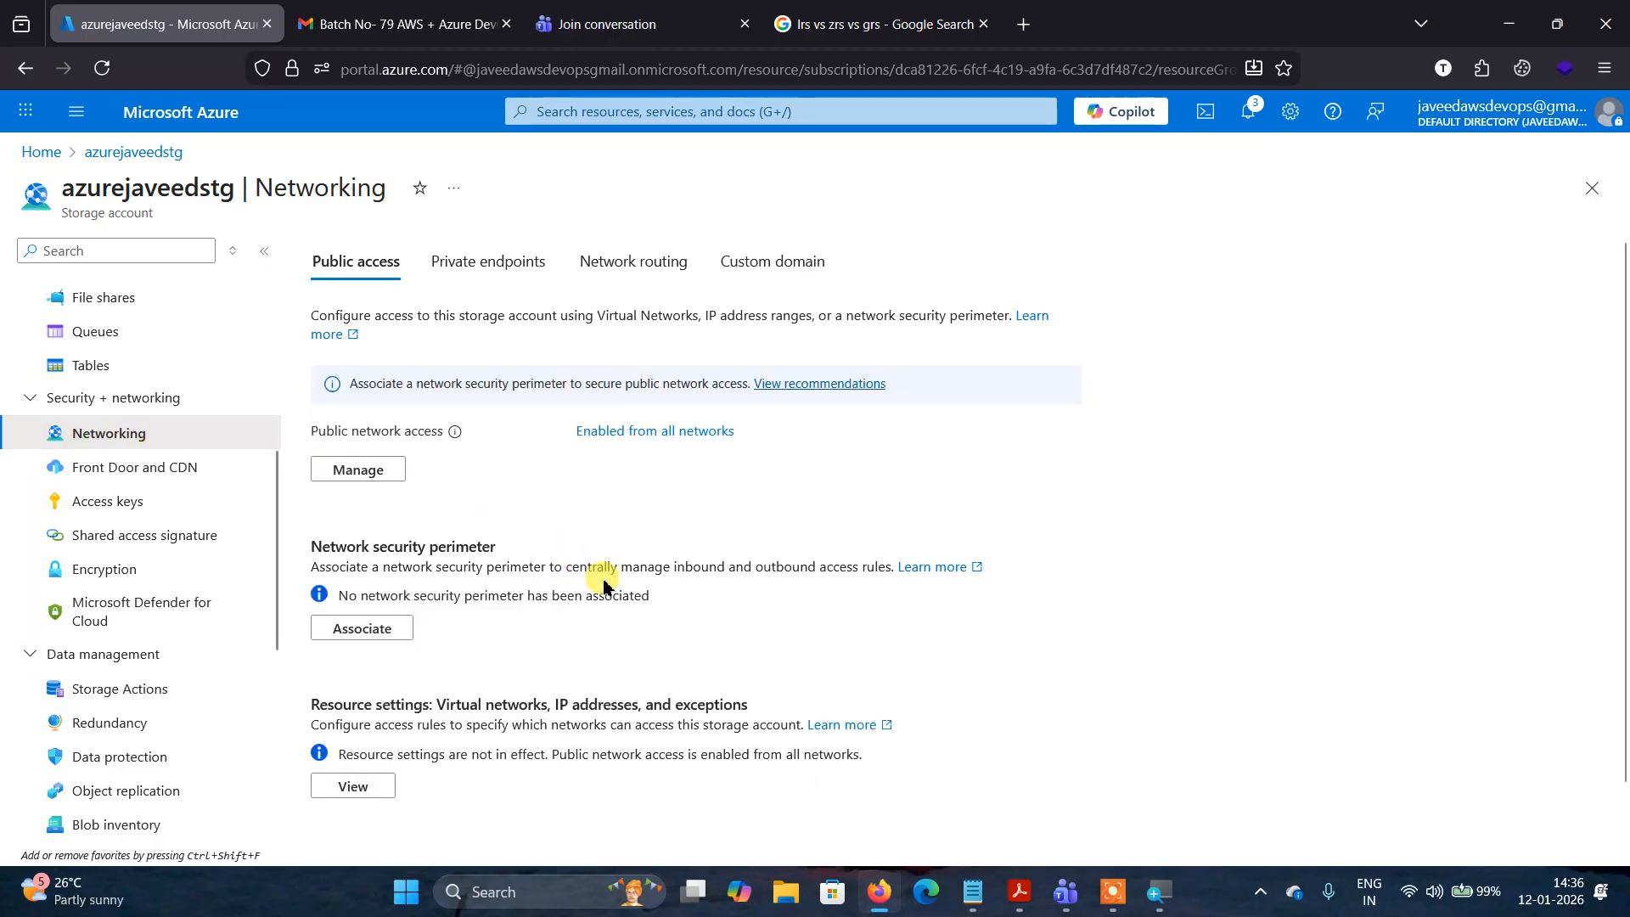
scroll(605, 584, down, 2)
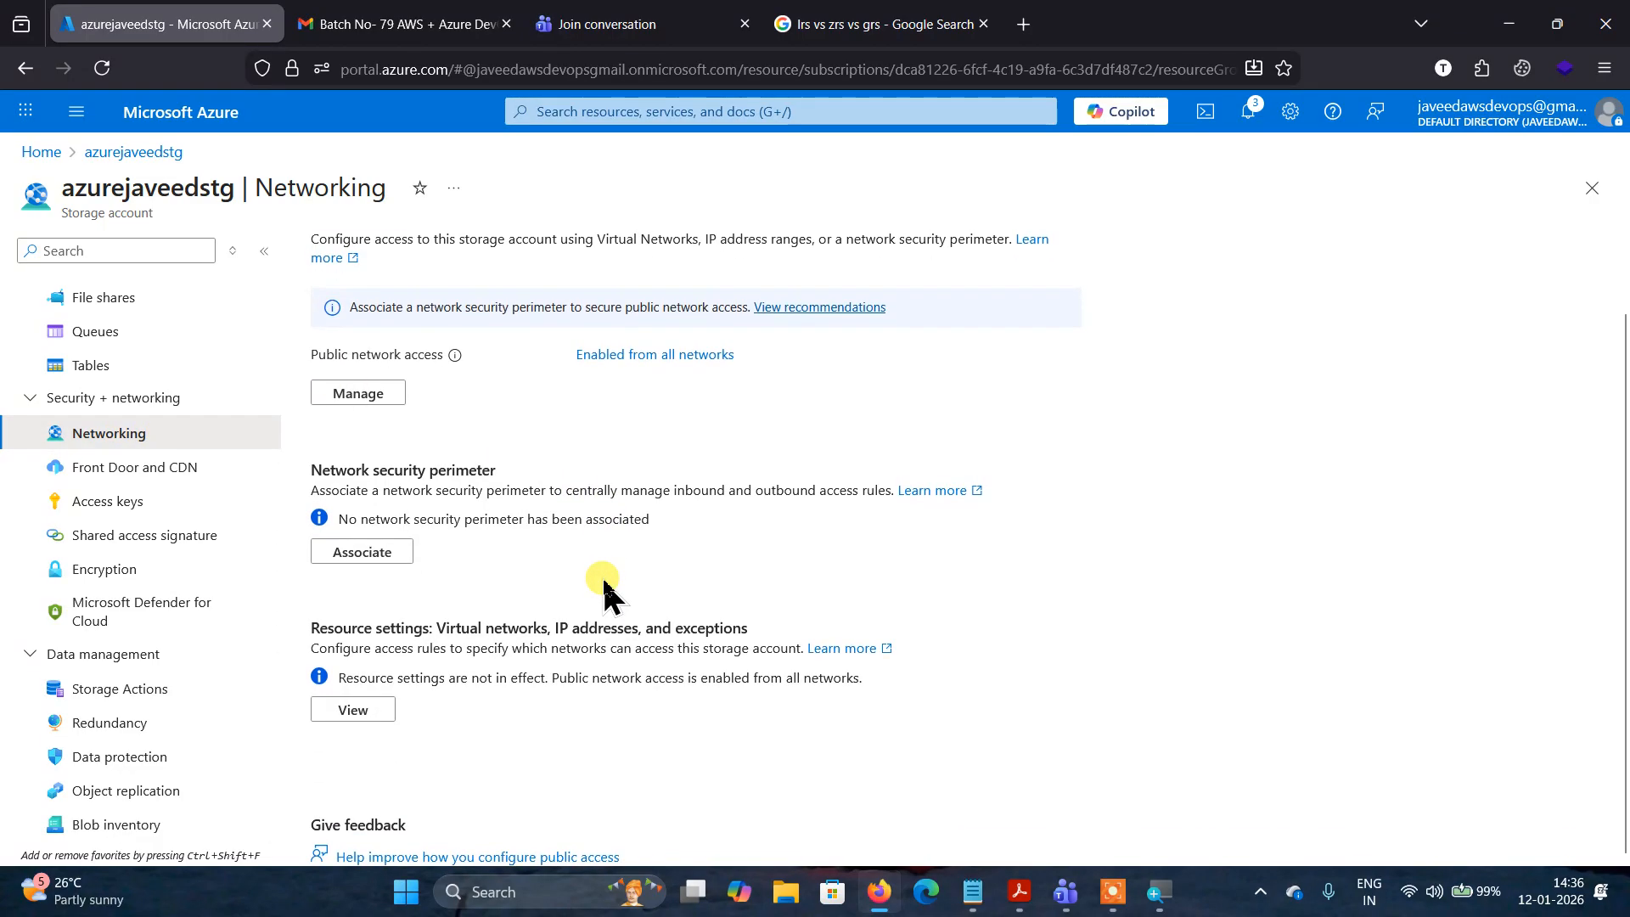
scroll(604, 584, up, 2)
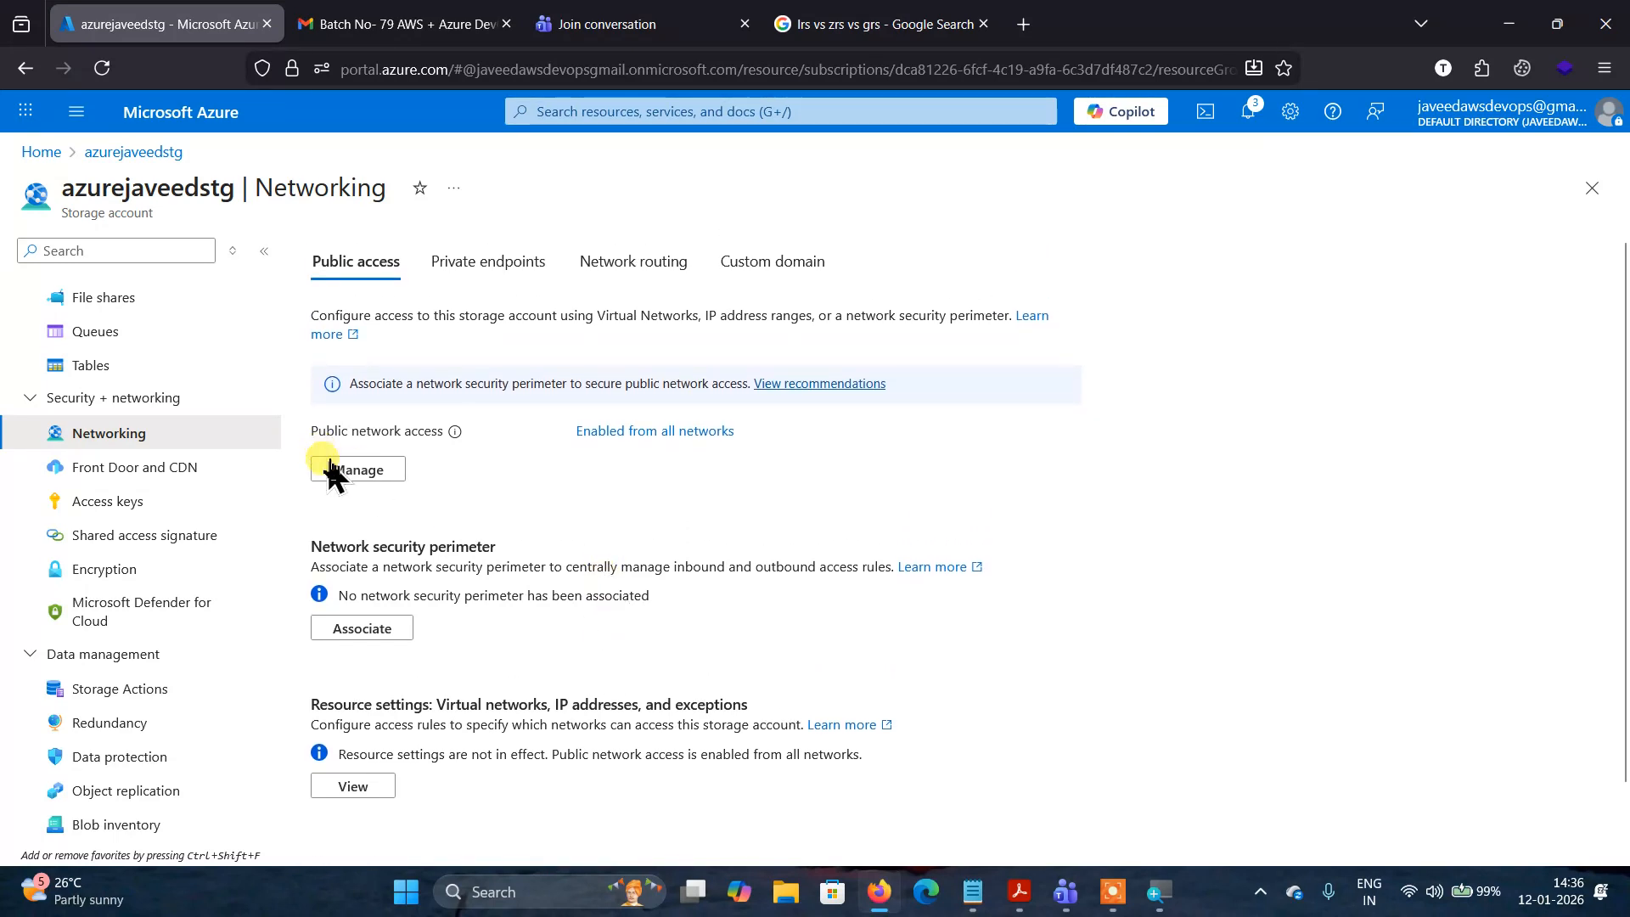
click(334, 469)
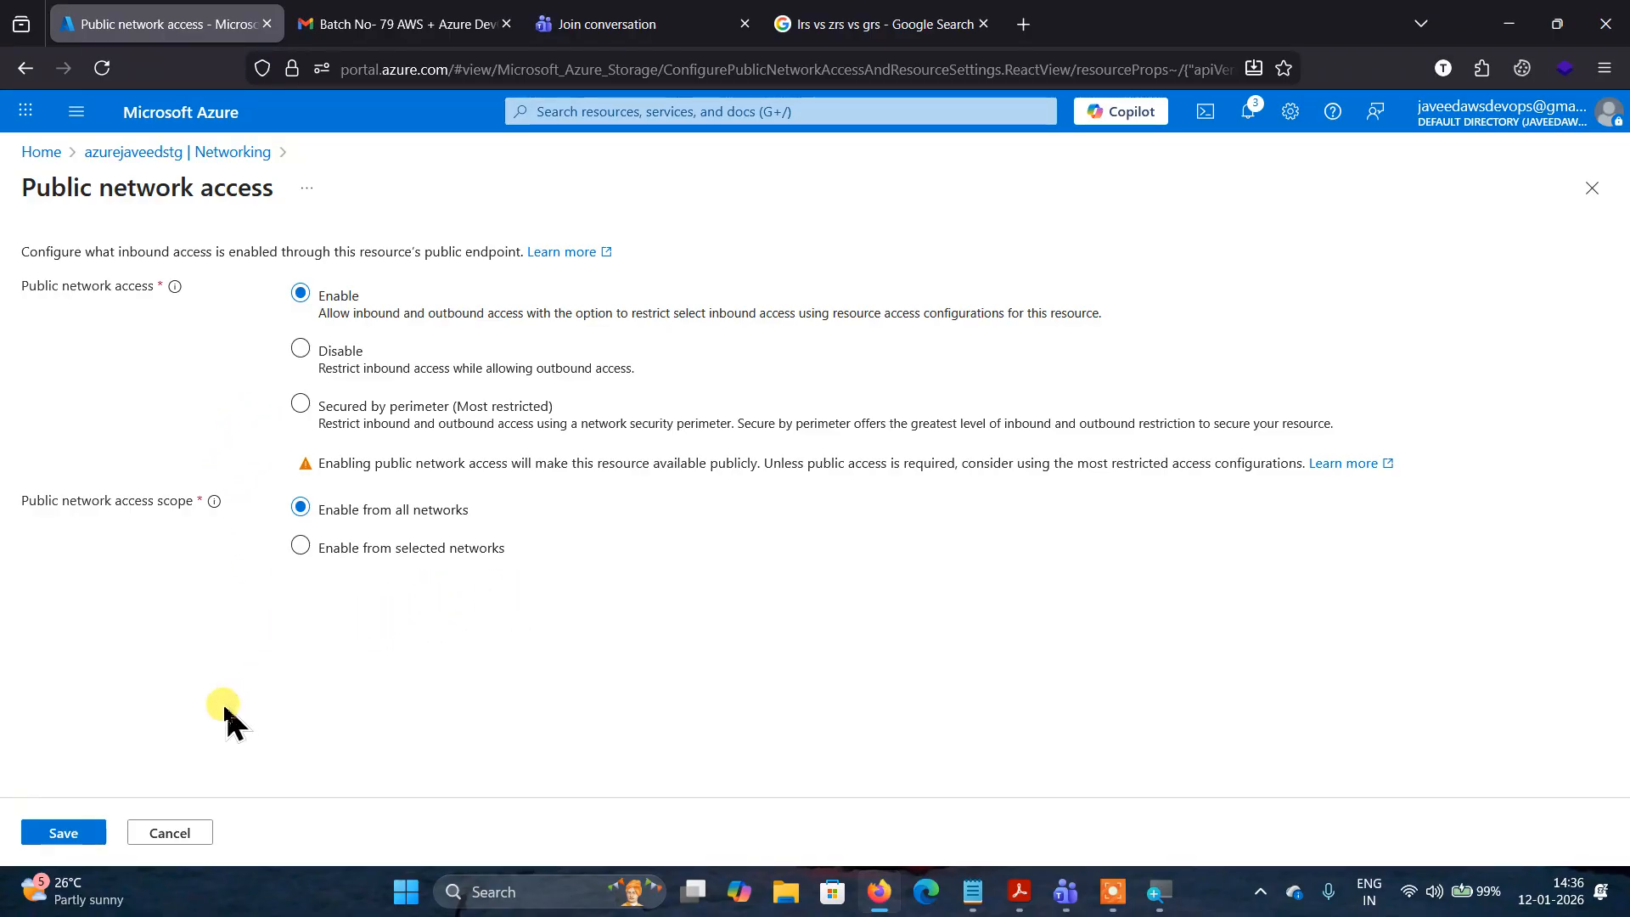
click(195, 835)
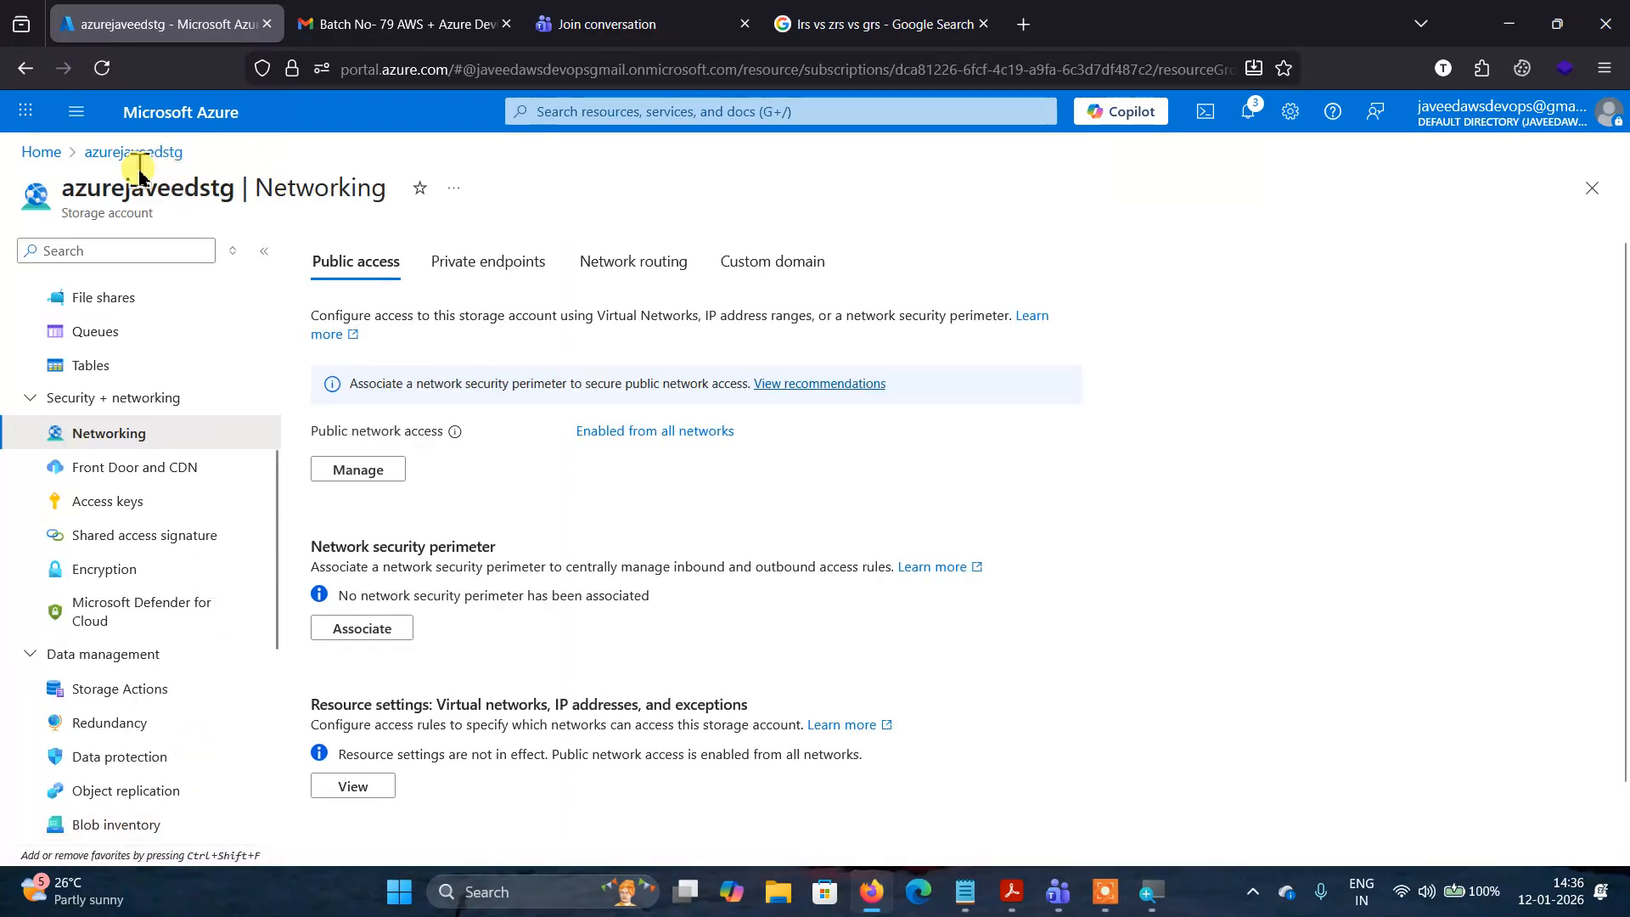
View the azurejaveedstg account's overview from the storage accounts list, and return to the portal's home page.
drag(129, 170, 120, 161)
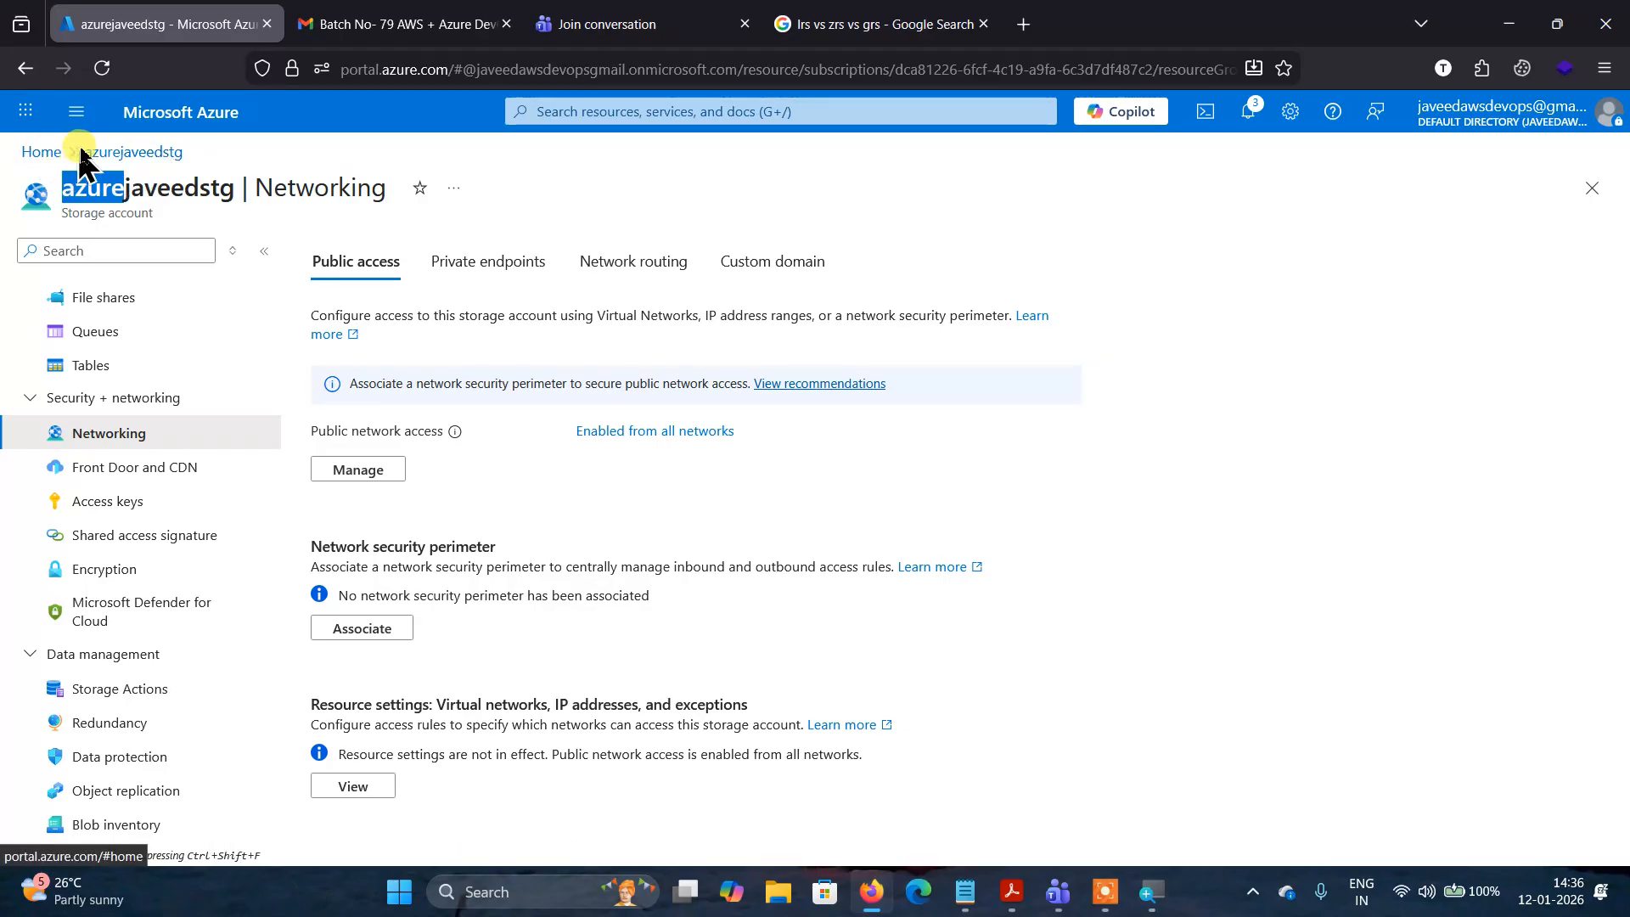
click(41, 151)
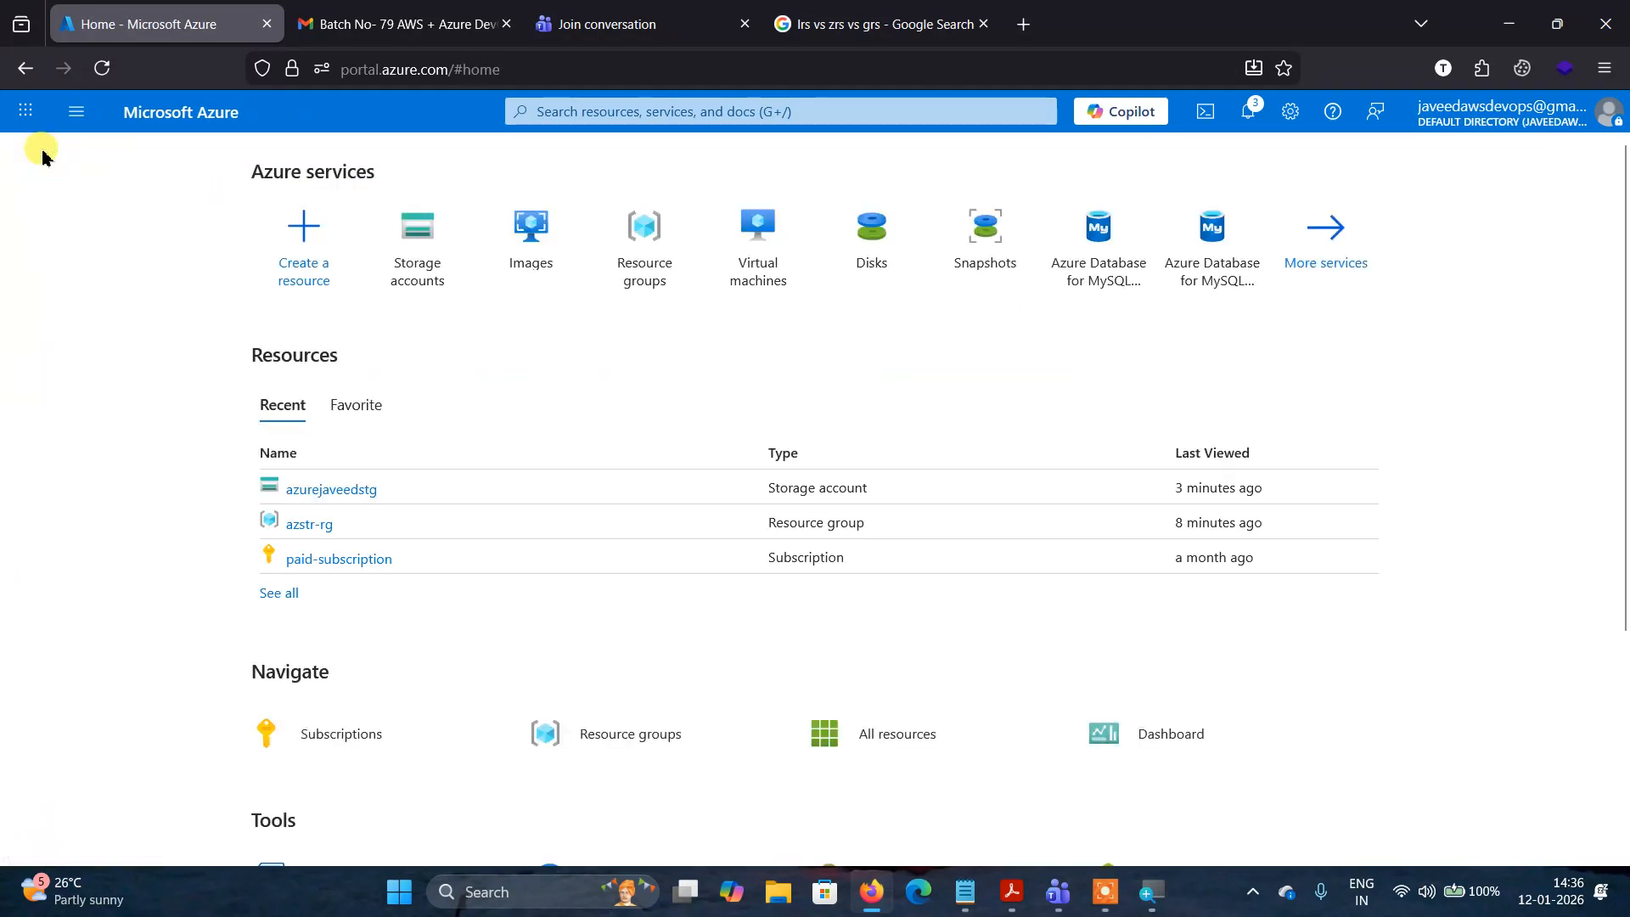
click(430, 276)
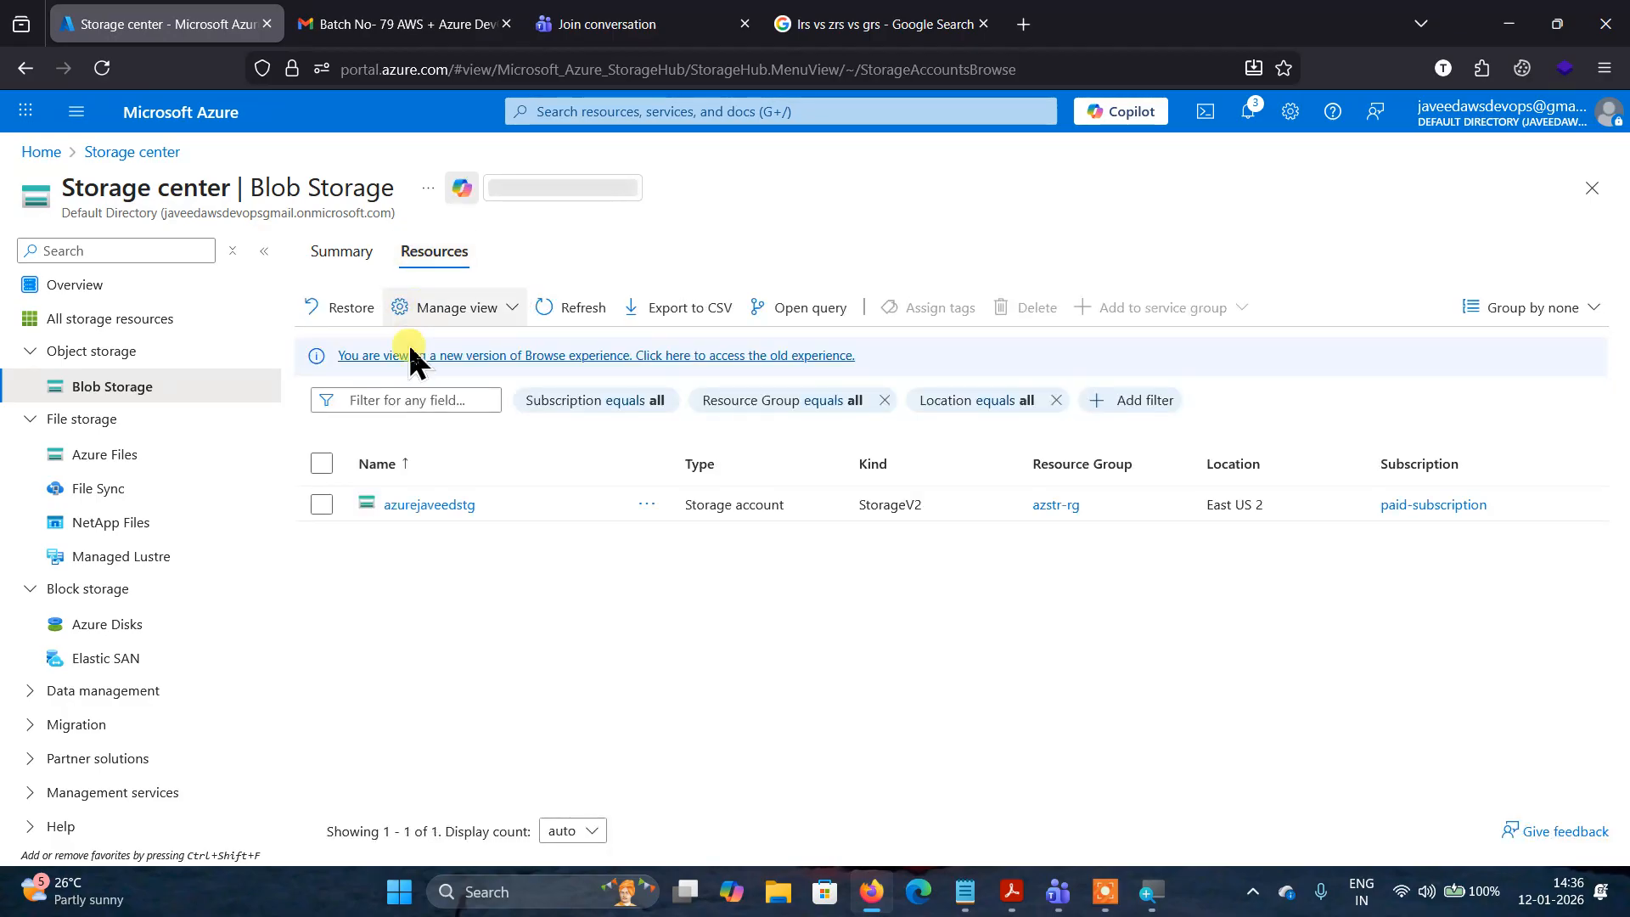
click(321, 504)
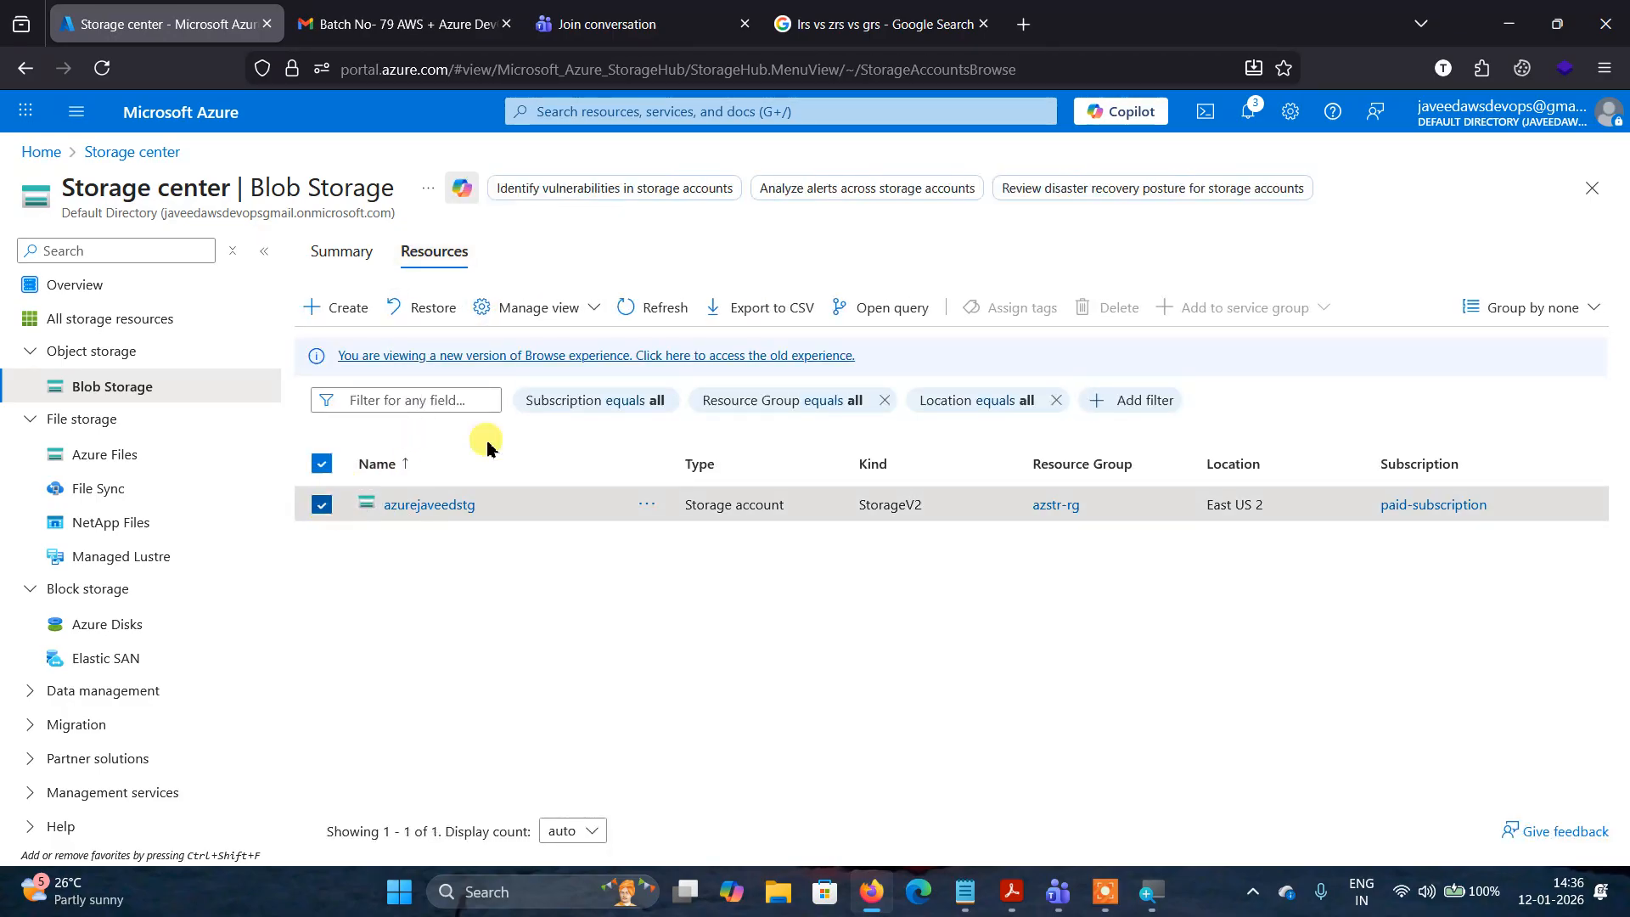
click(415, 505)
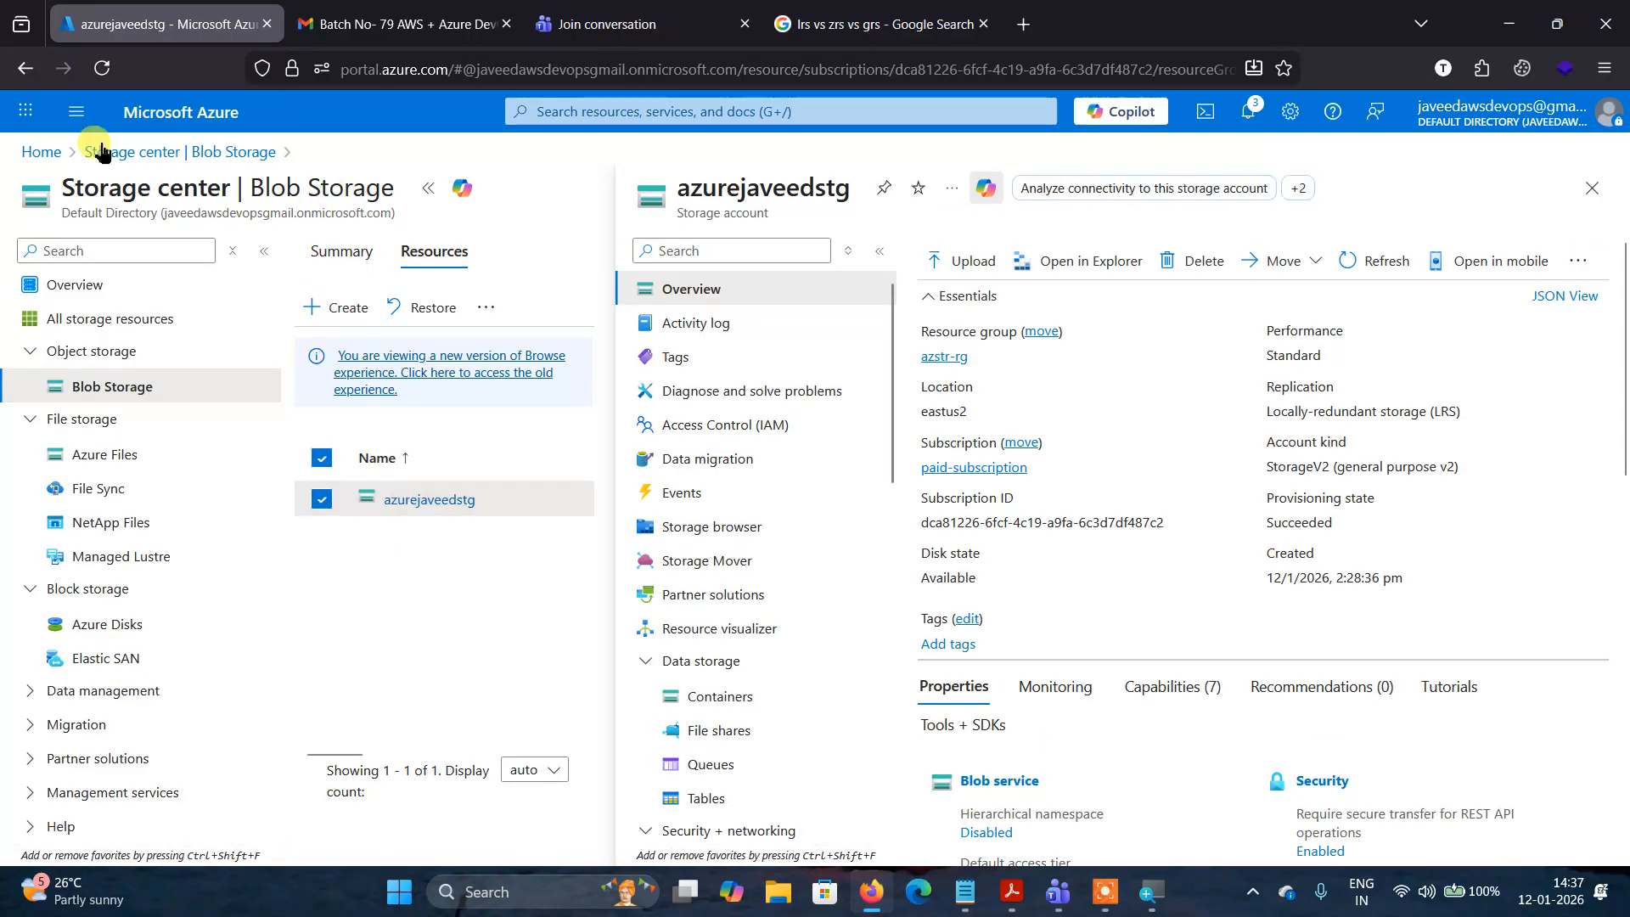
click(41, 152)
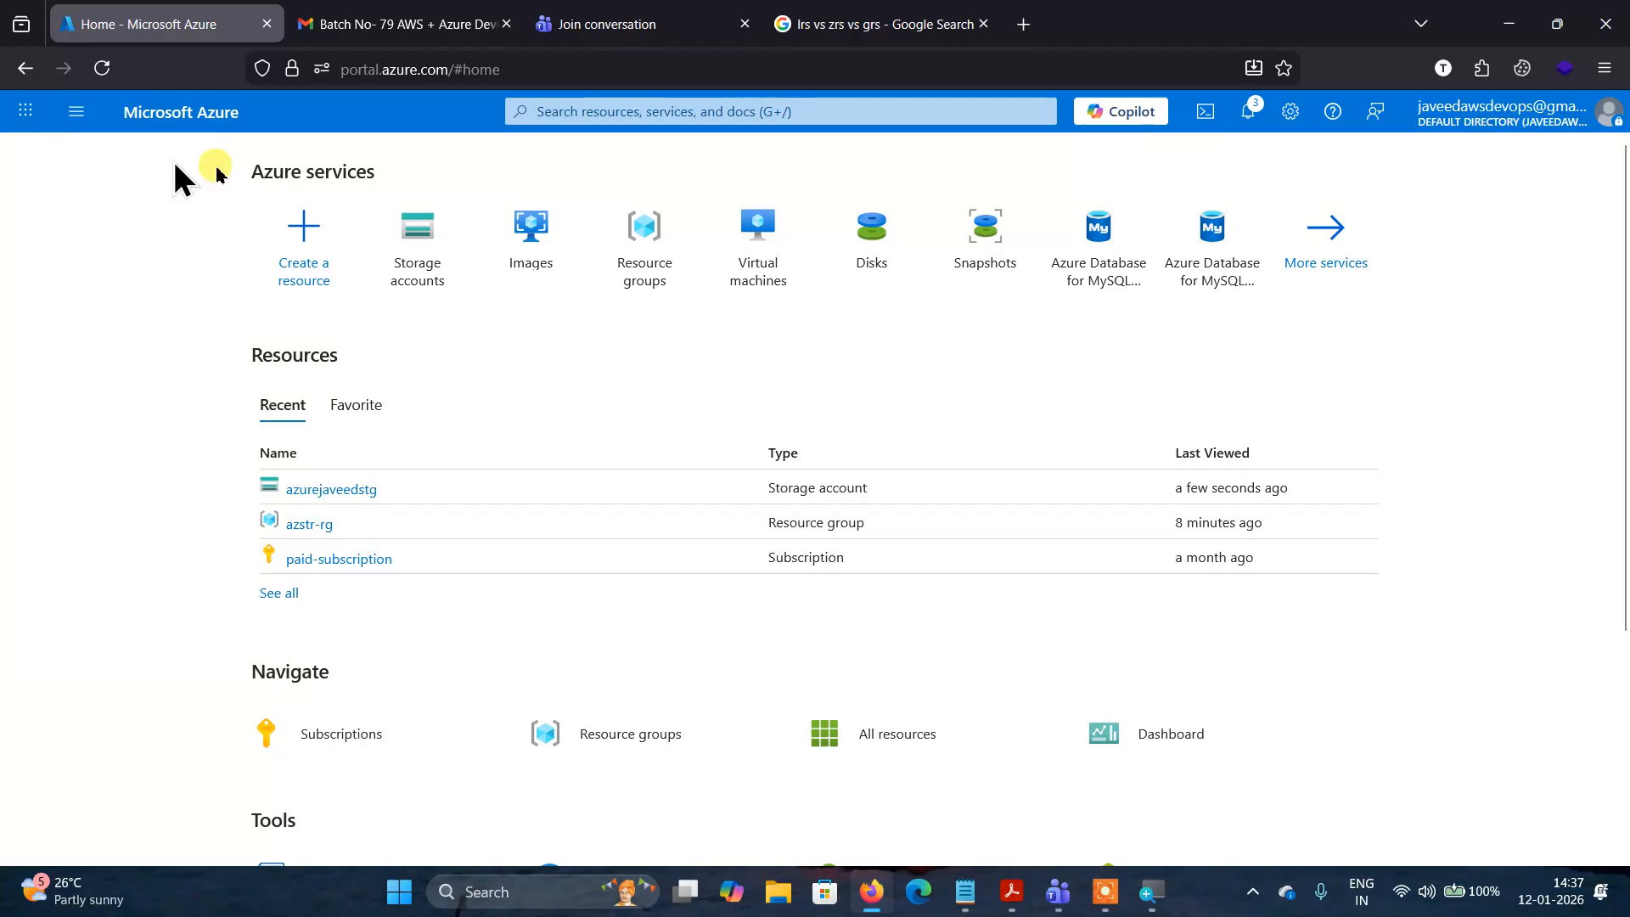
Delete the azurejaveedstg storage account from the storage accounts list, confirming the deletion with "delete".
click(421, 228)
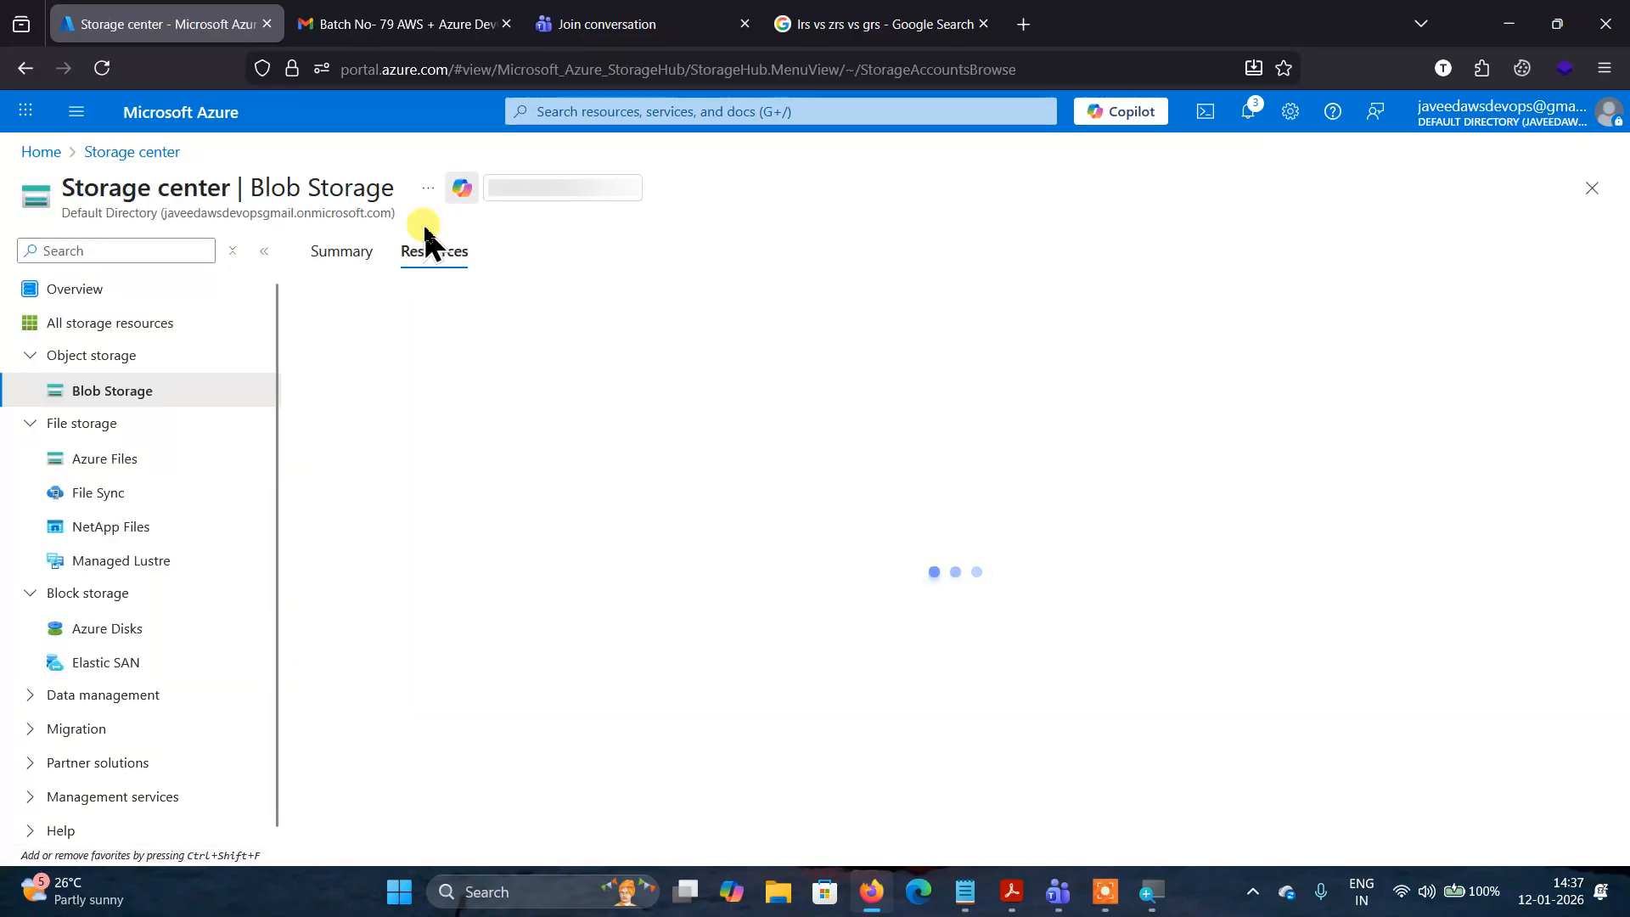
click(320, 462)
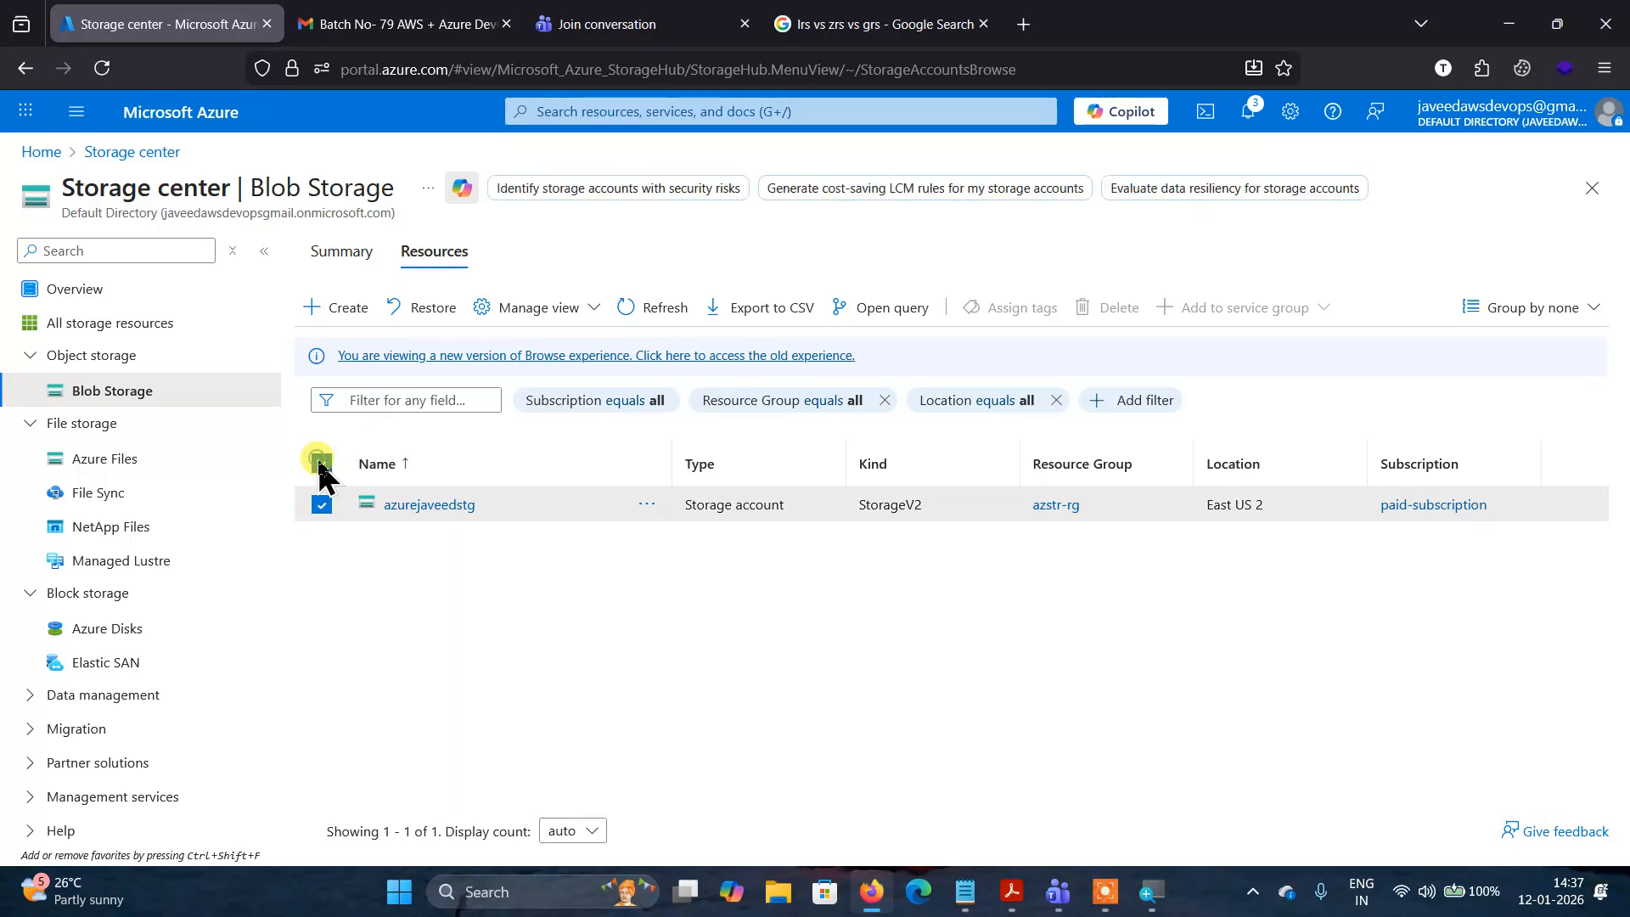
click(1109, 307)
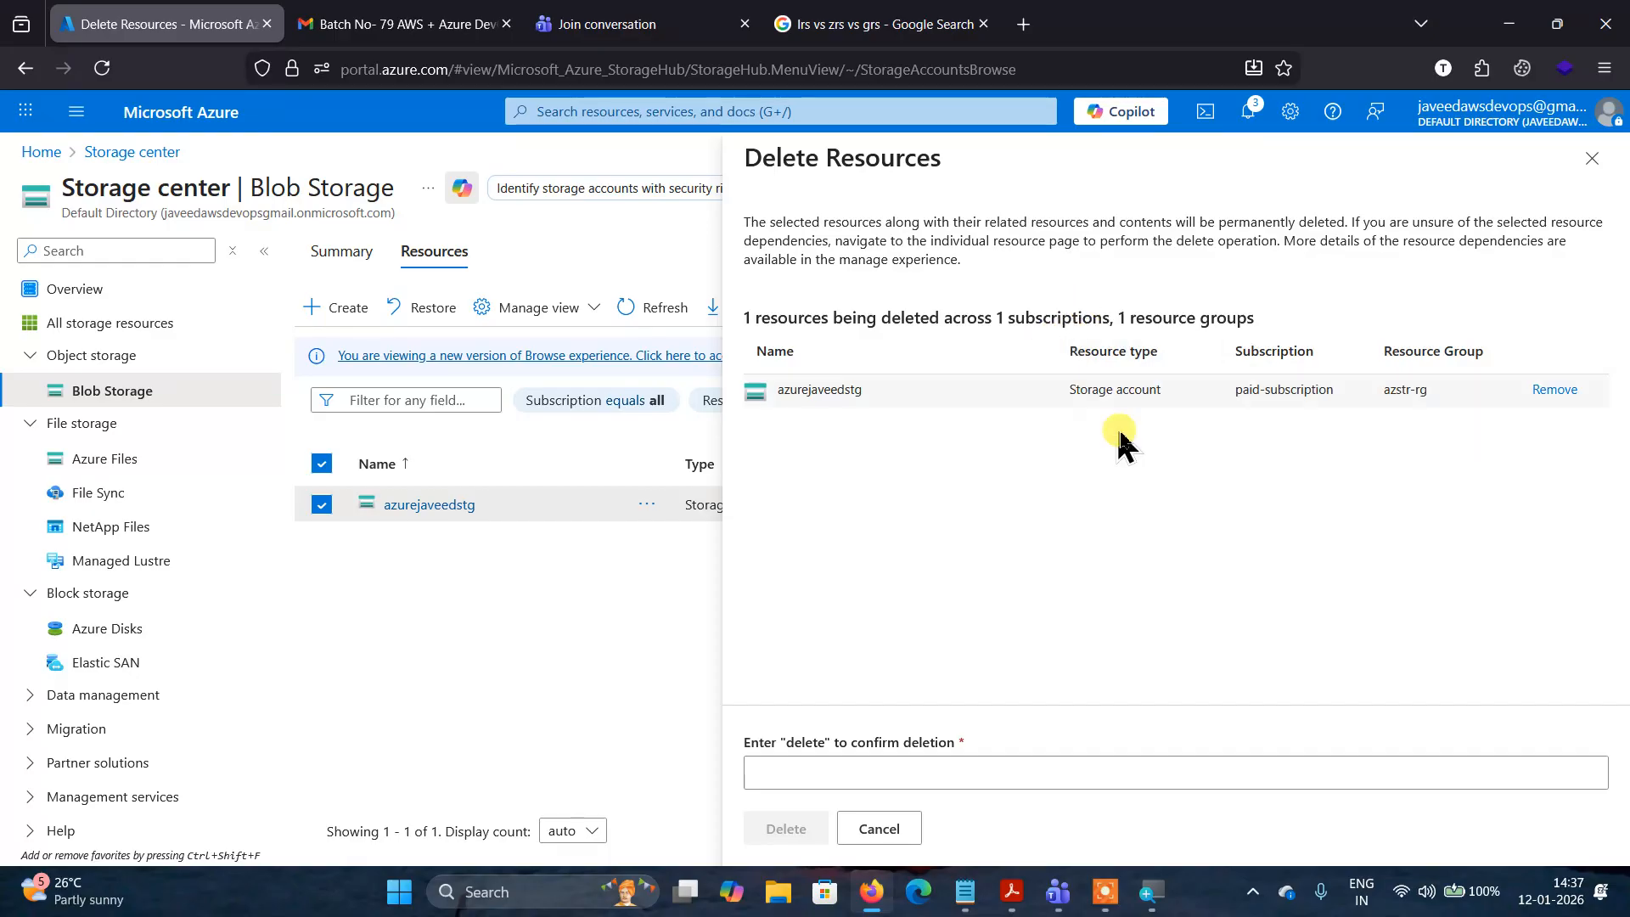
click(798, 776)
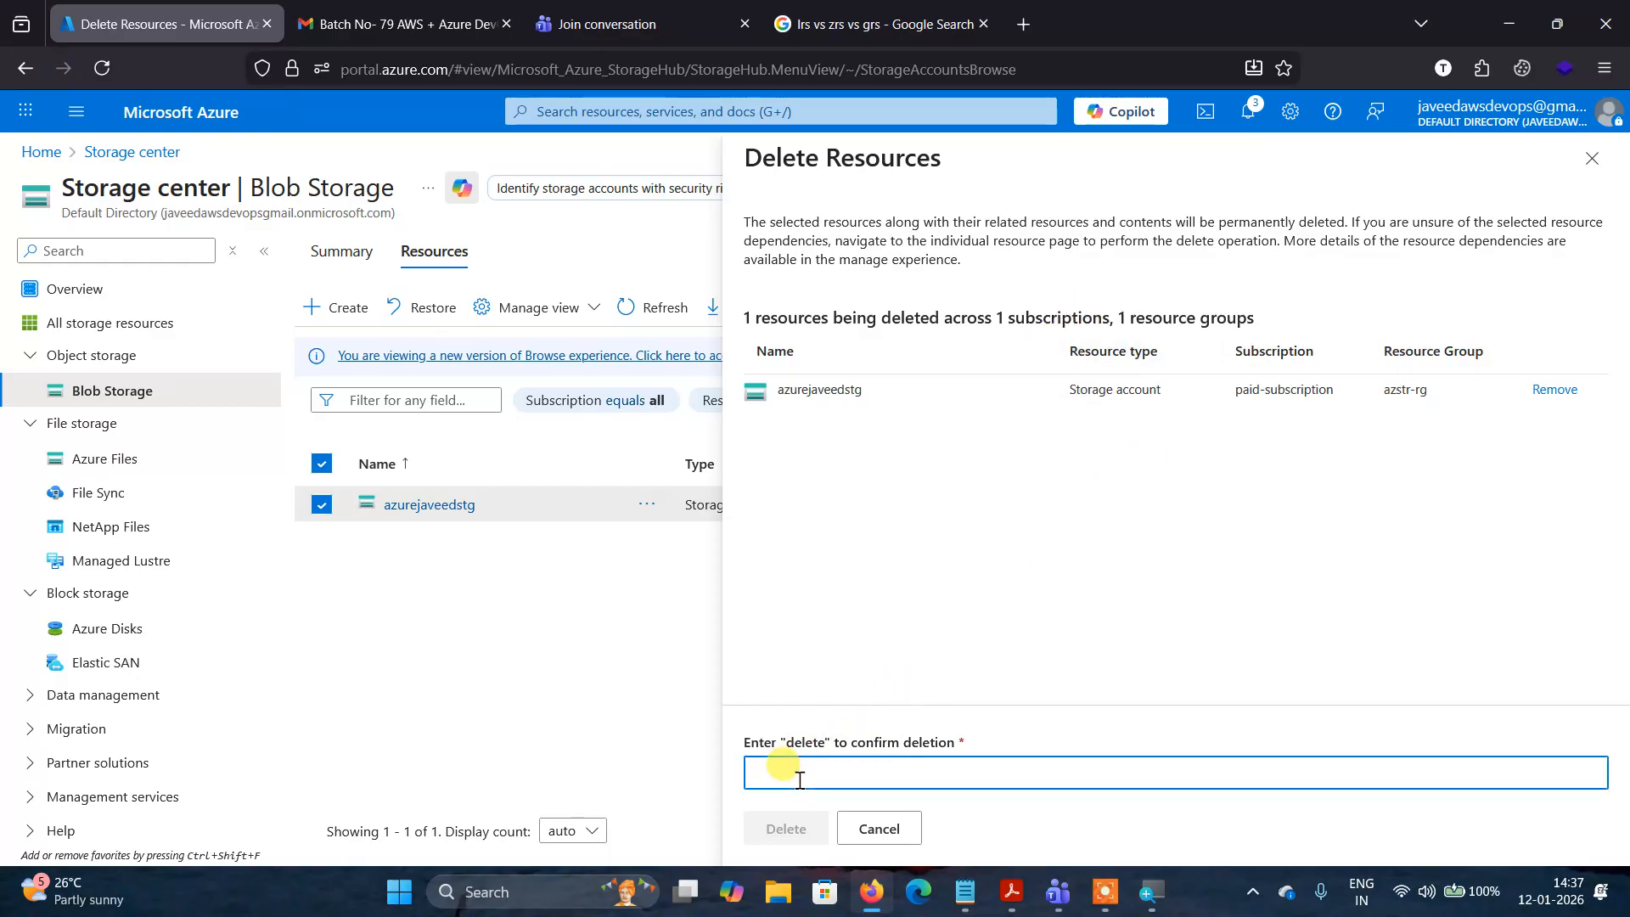
text(delet)
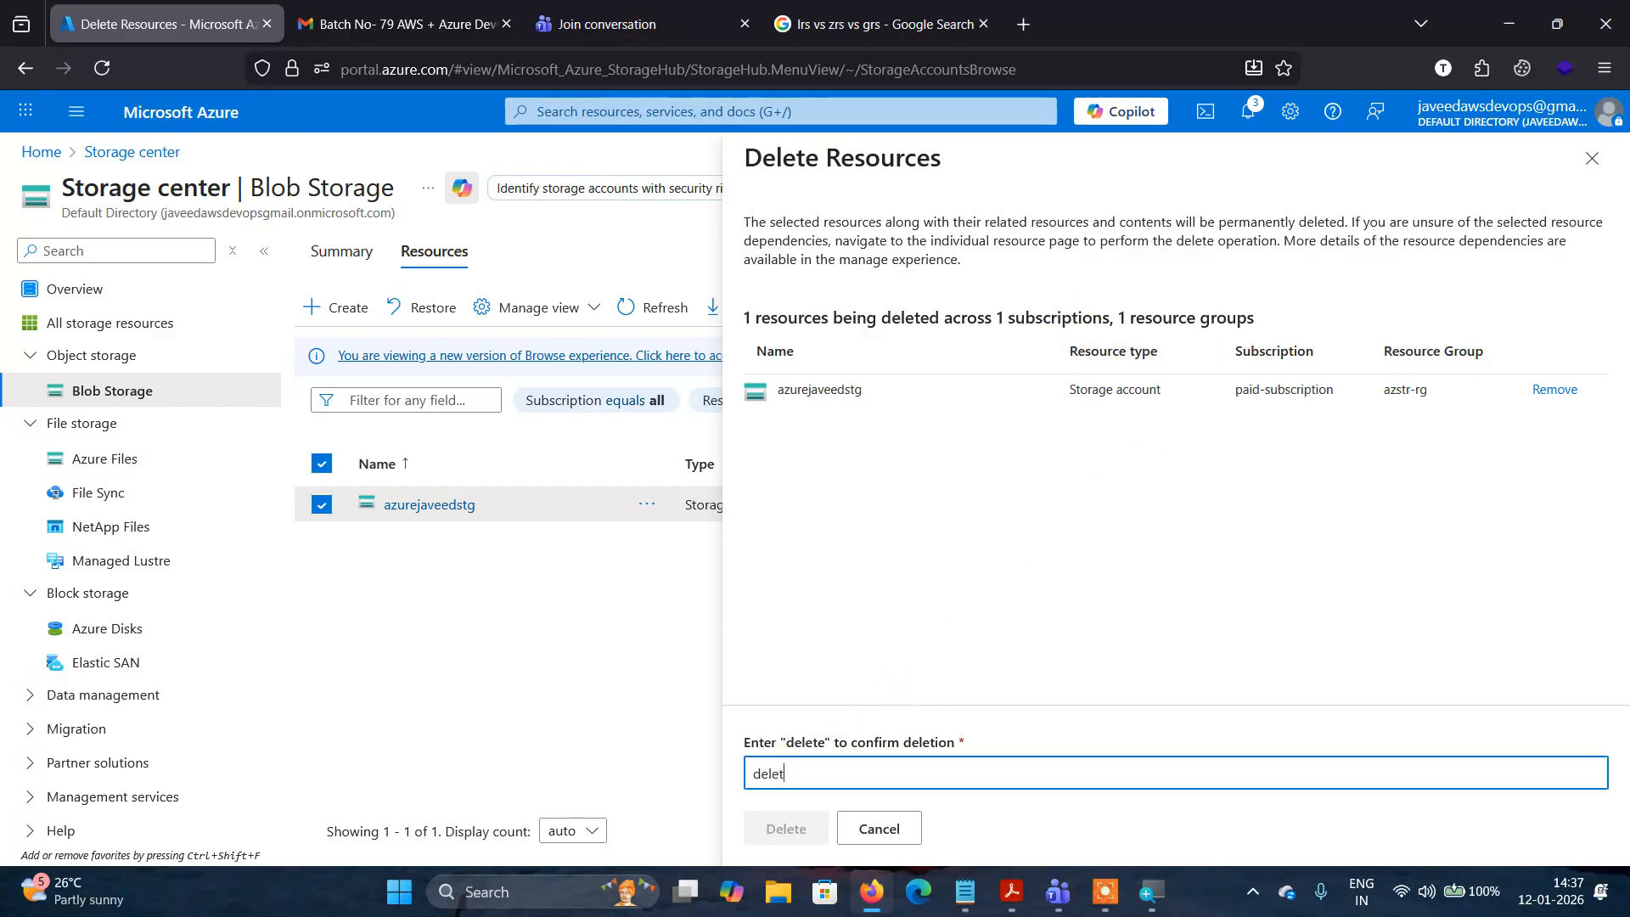
text(e)
click(782, 834)
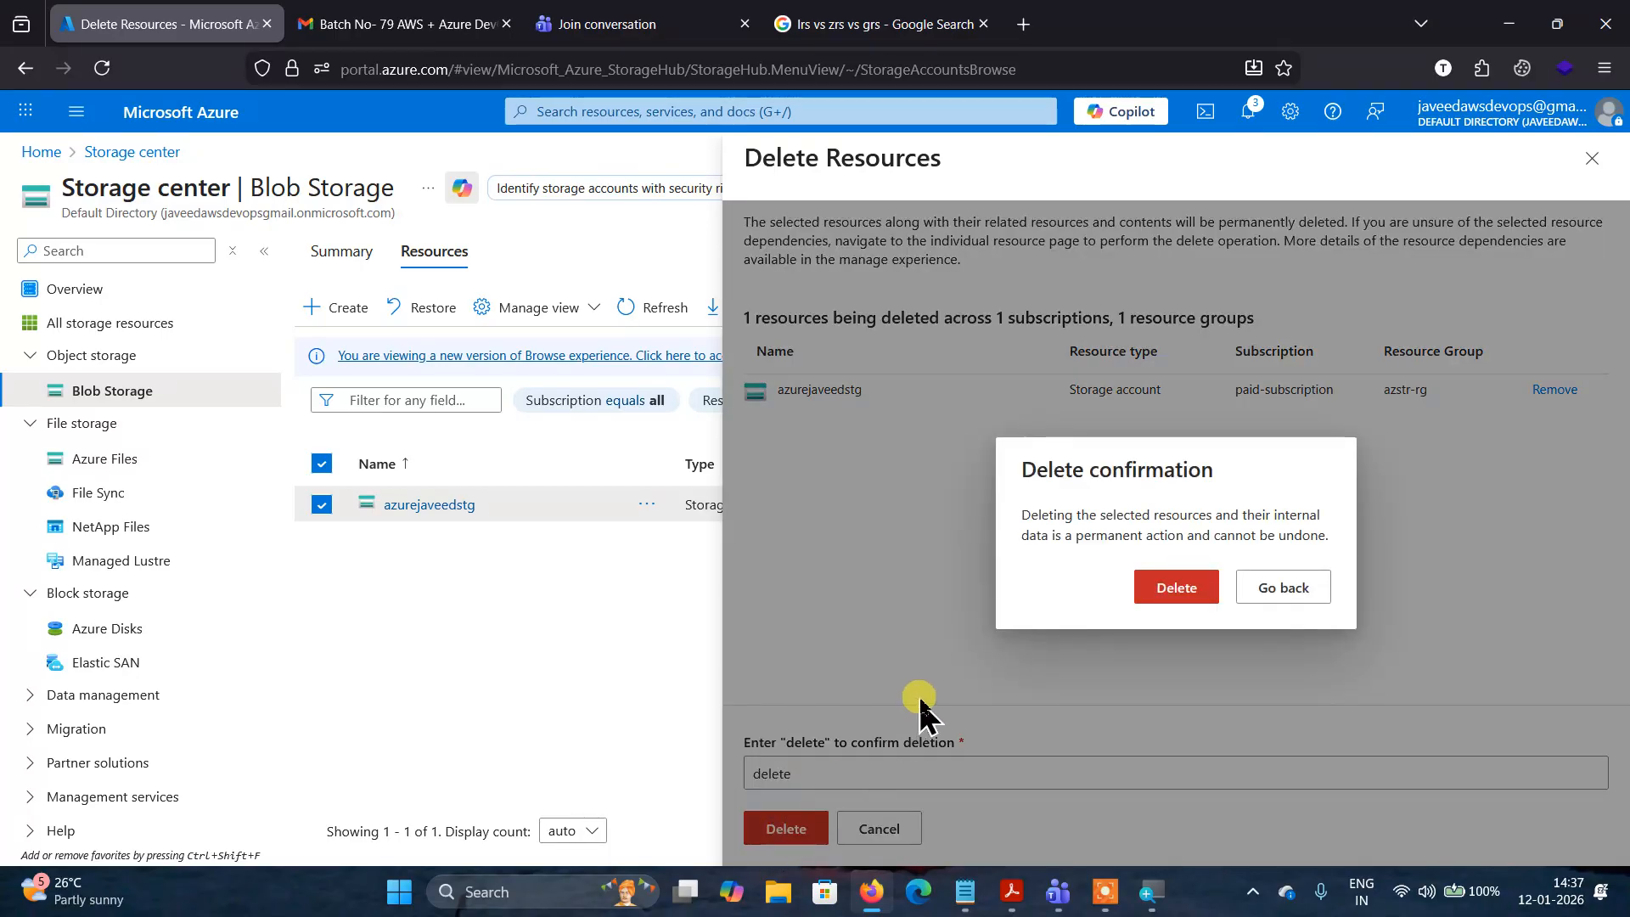
click(1164, 592)
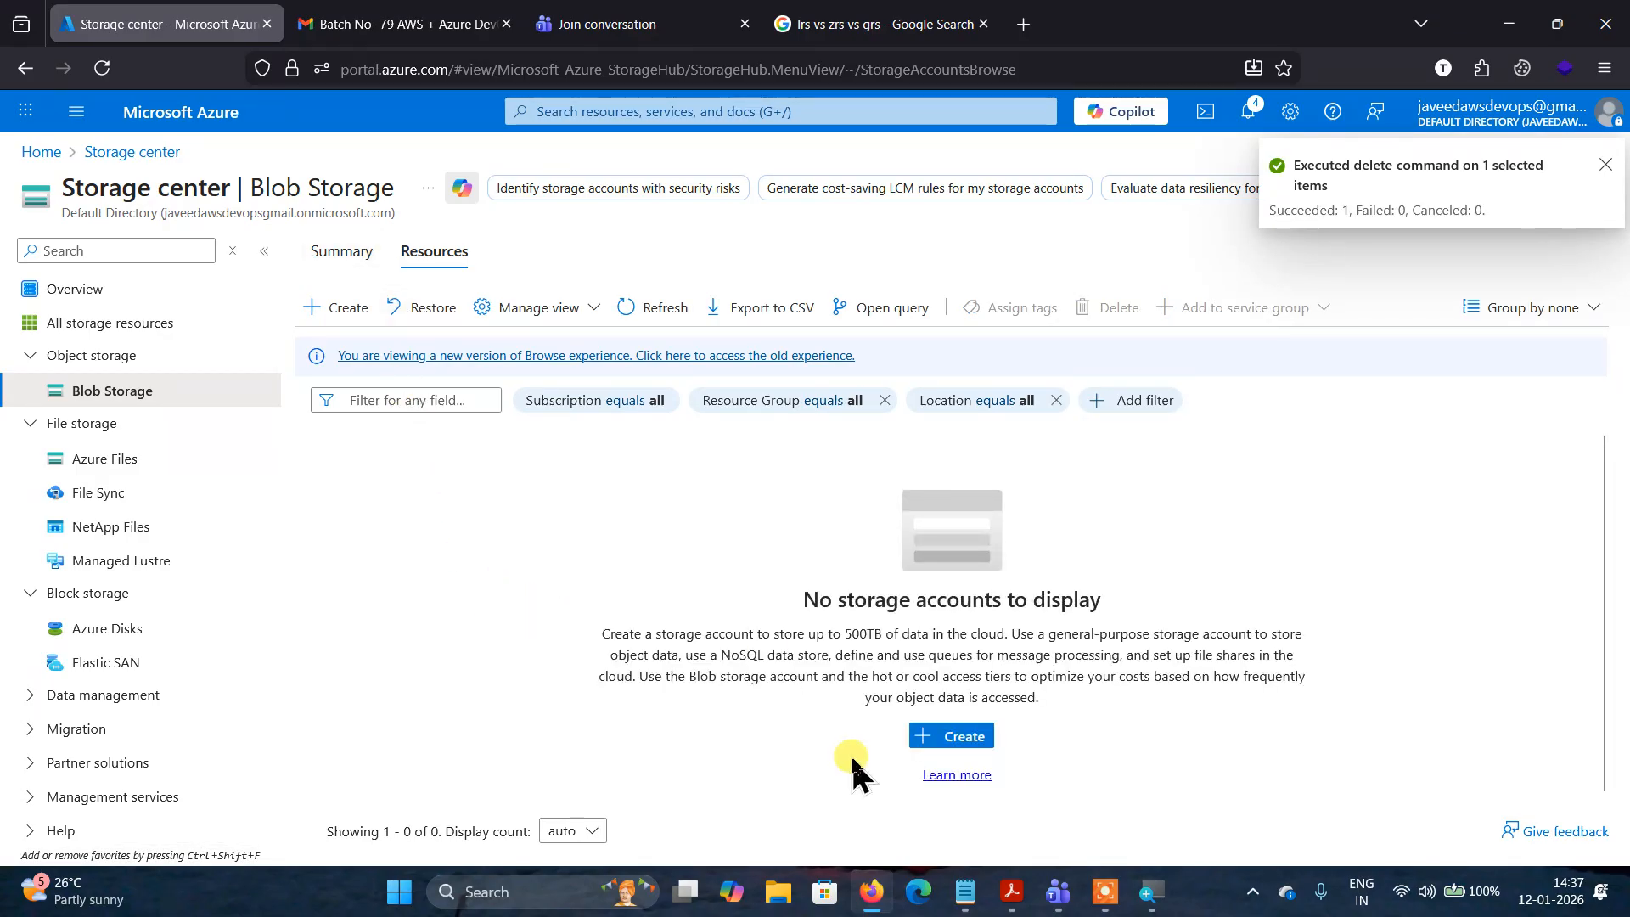
Start creating a new storage account and name it javeedazstgr.
click(962, 738)
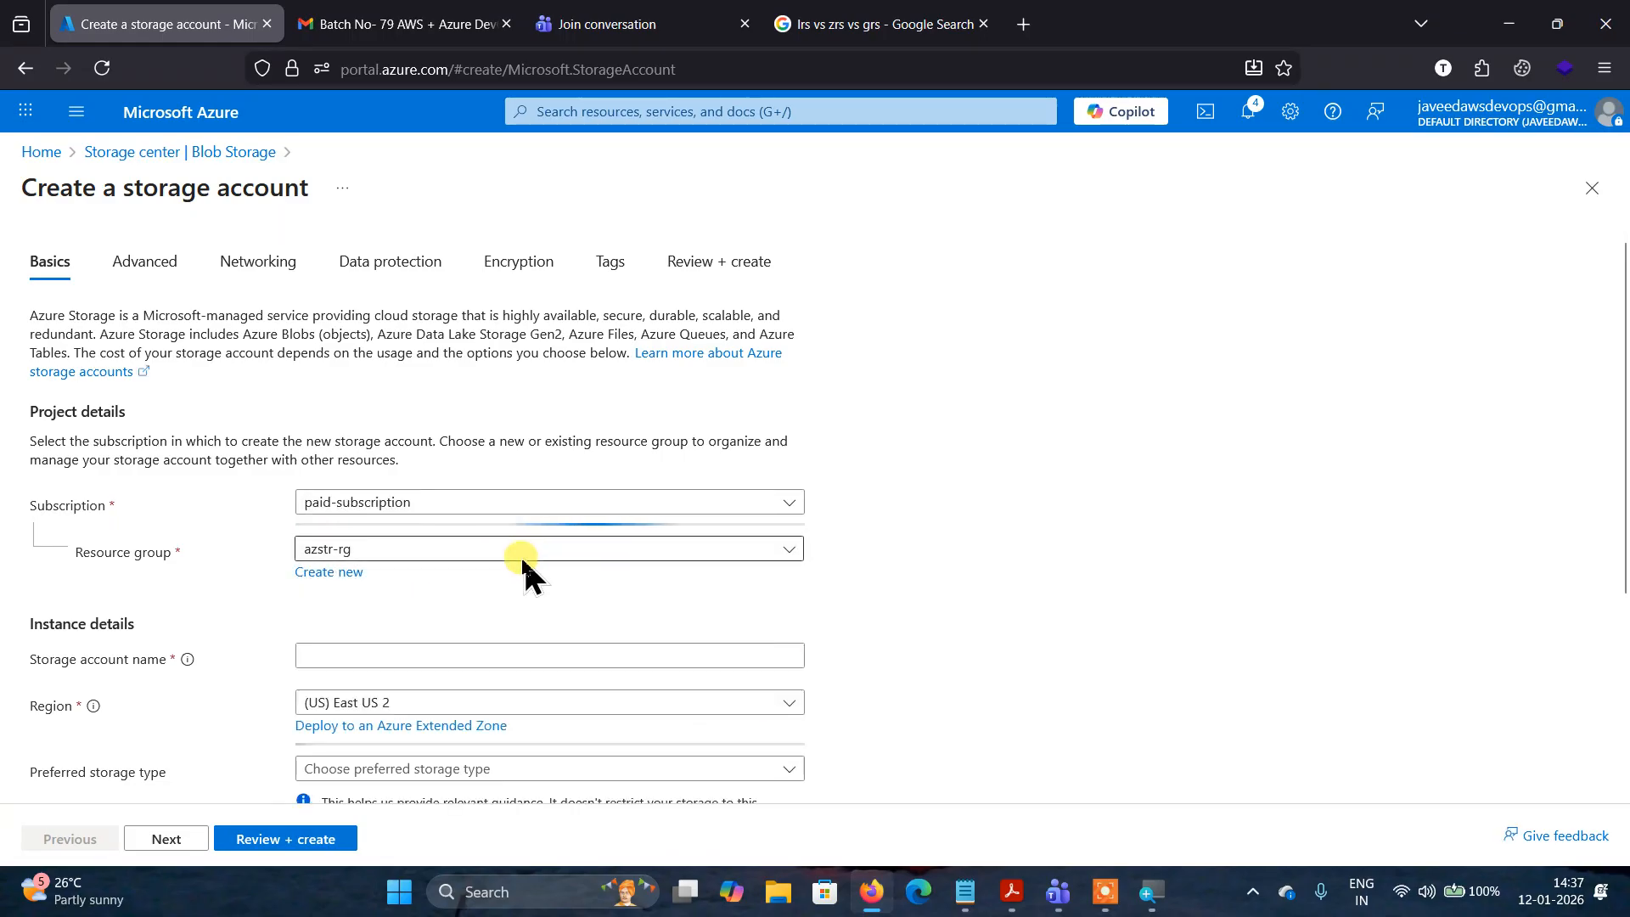
click(406, 650)
click(405, 650)
text(javeedazstgr)
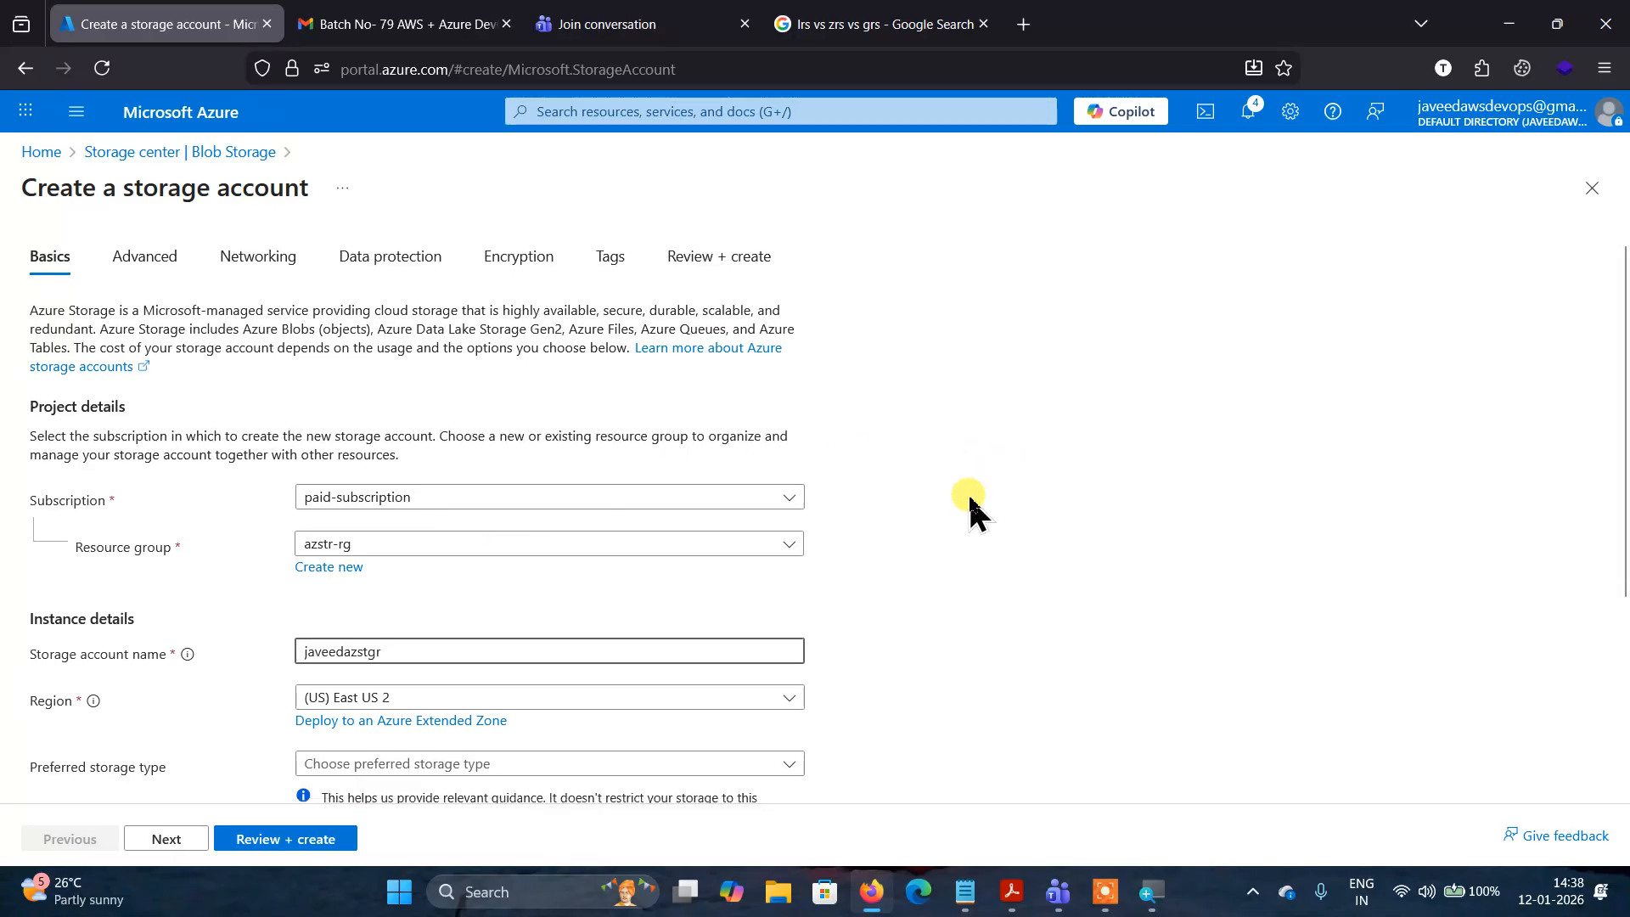
Set the new storage account's redundancy to Locally-redundant storage (LRS).
scroll(968, 499, down, 1)
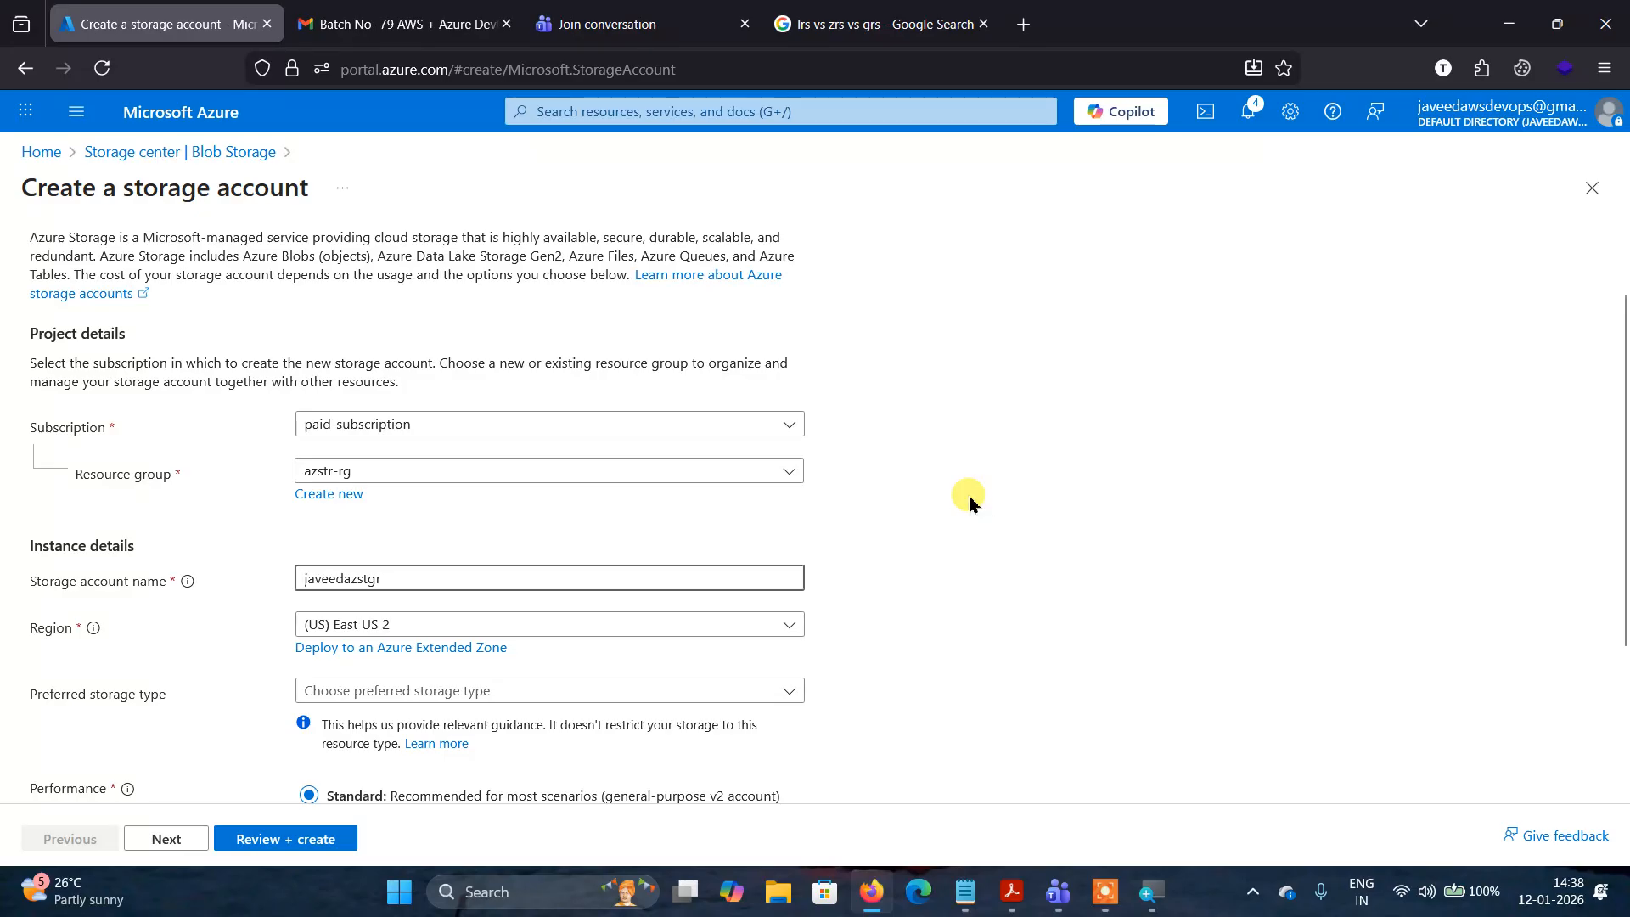
scroll(969, 499, down, 1)
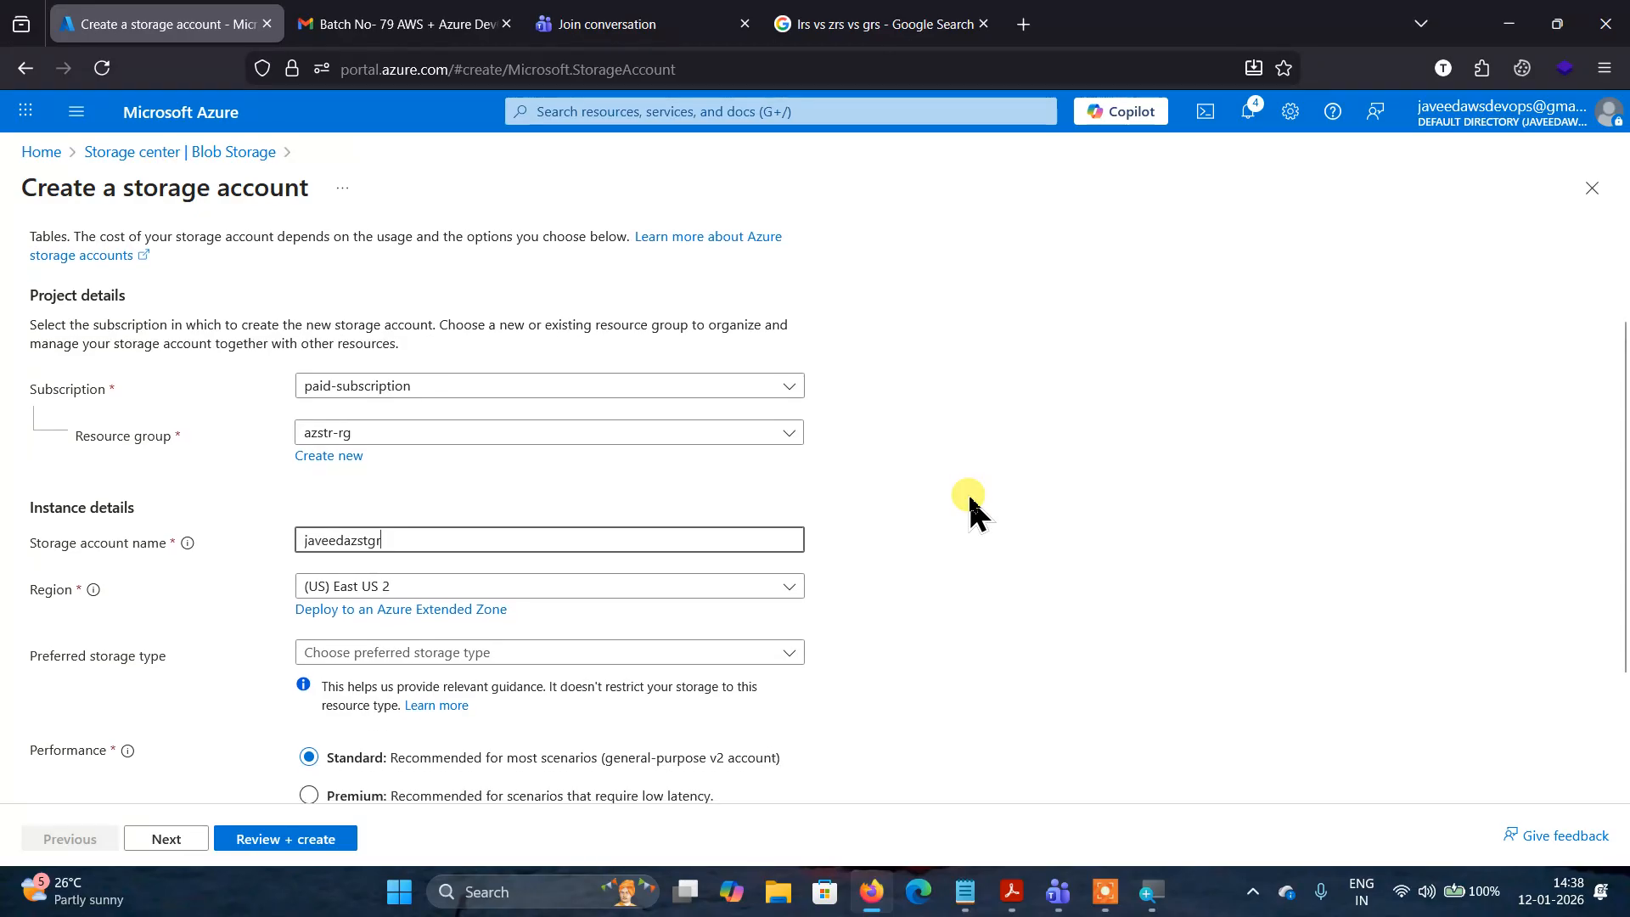
scroll(970, 501, down, 1)
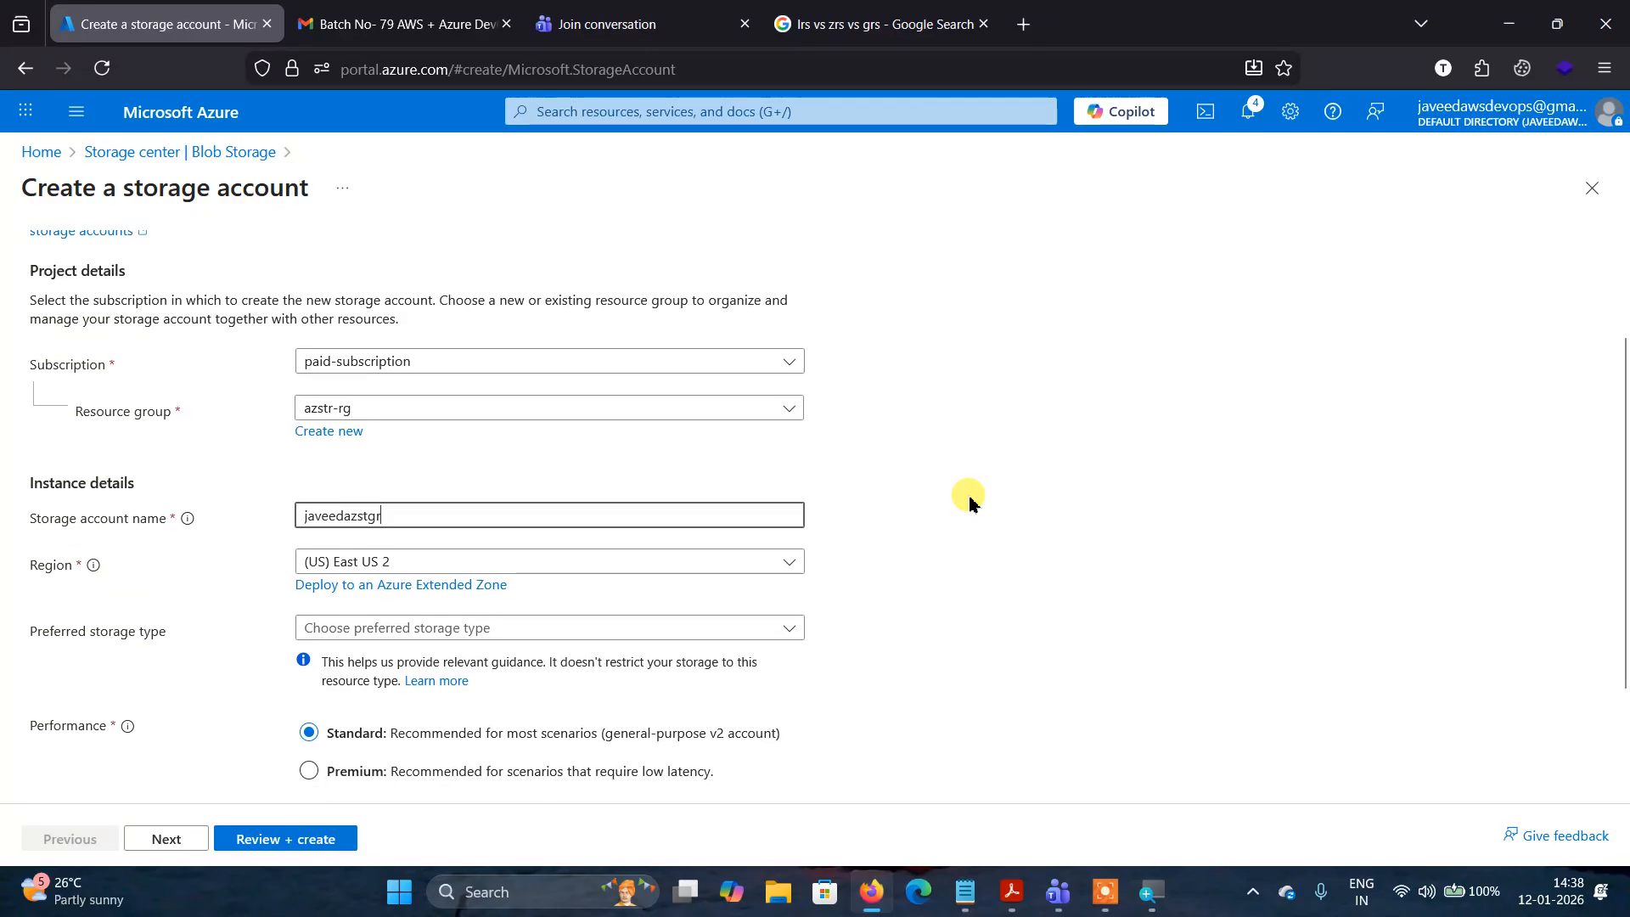
scroll(969, 501, down, 3)
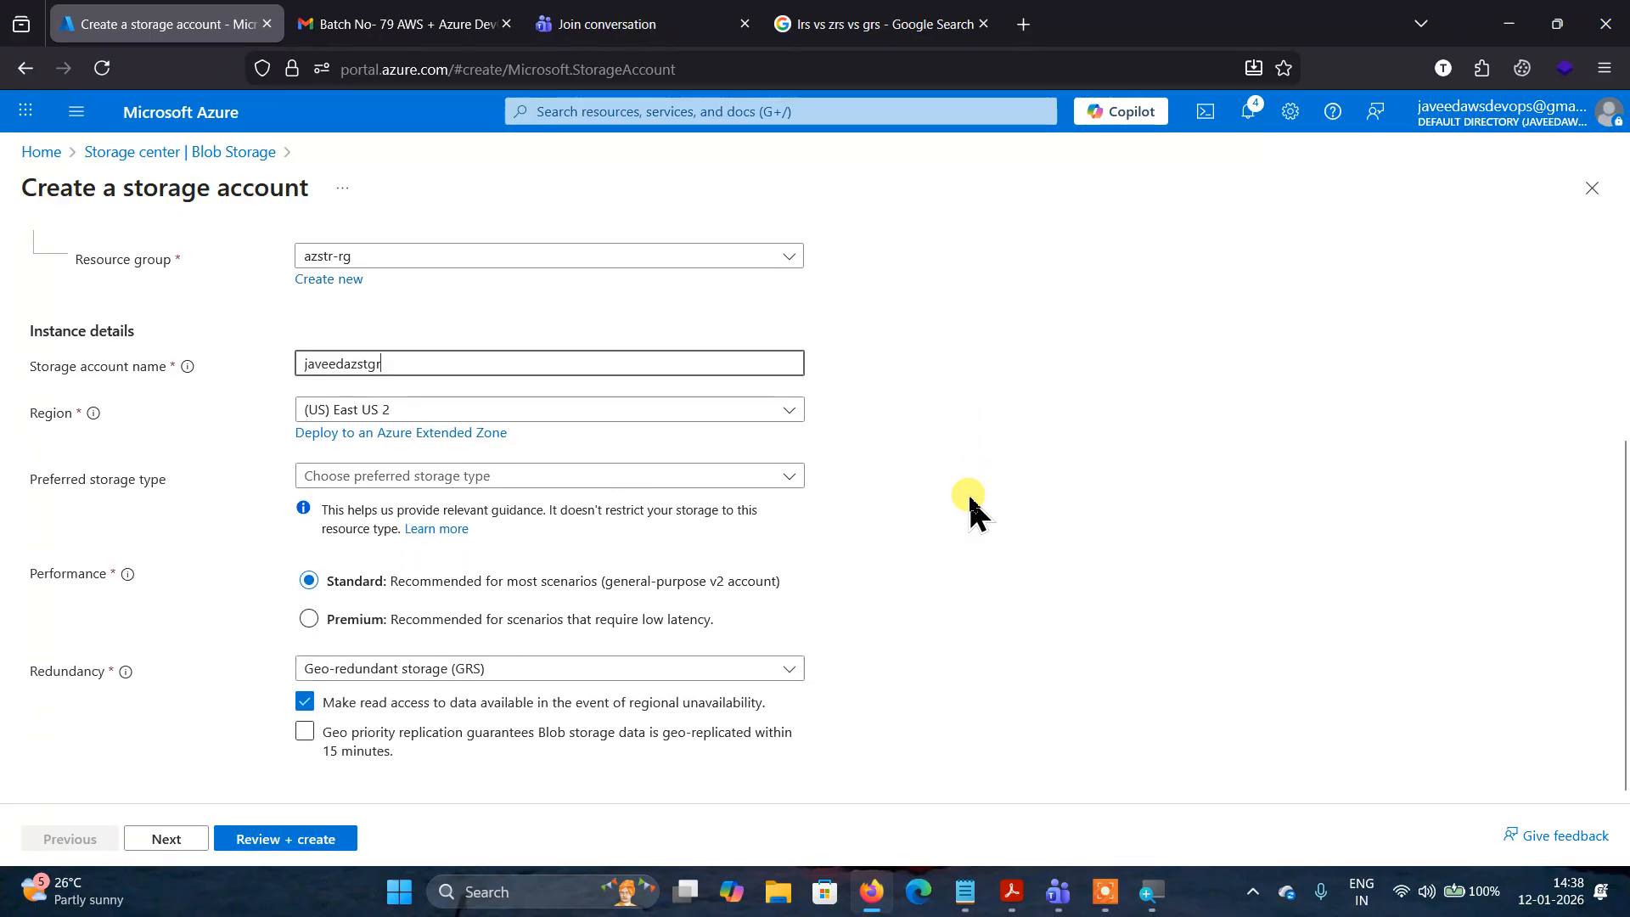
click(692, 671)
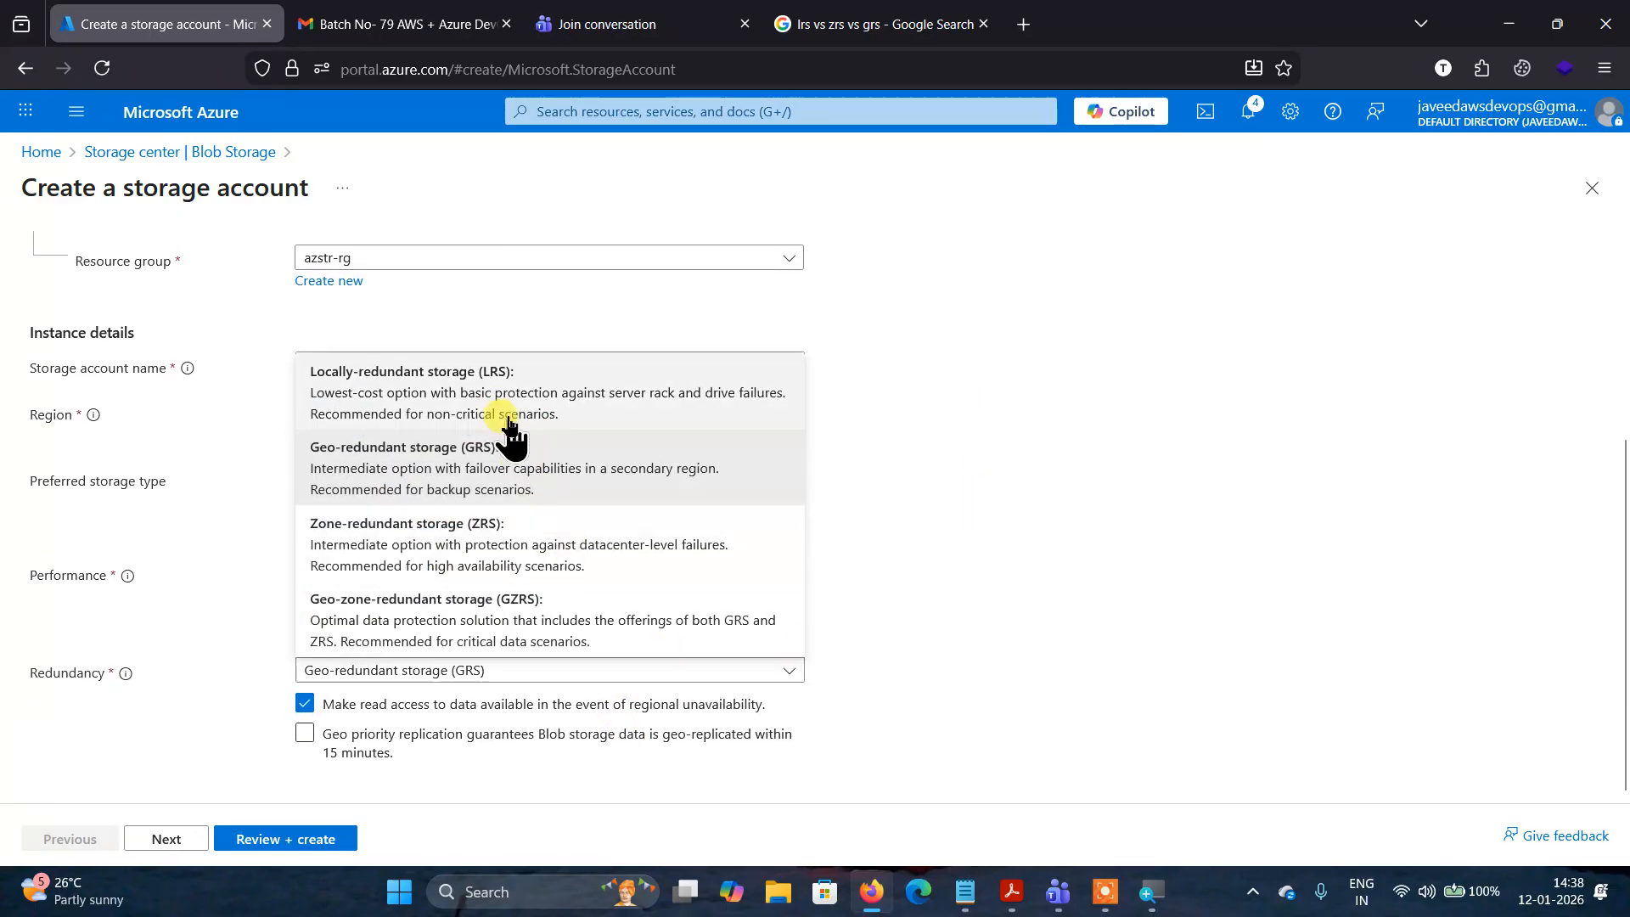
click(486, 399)
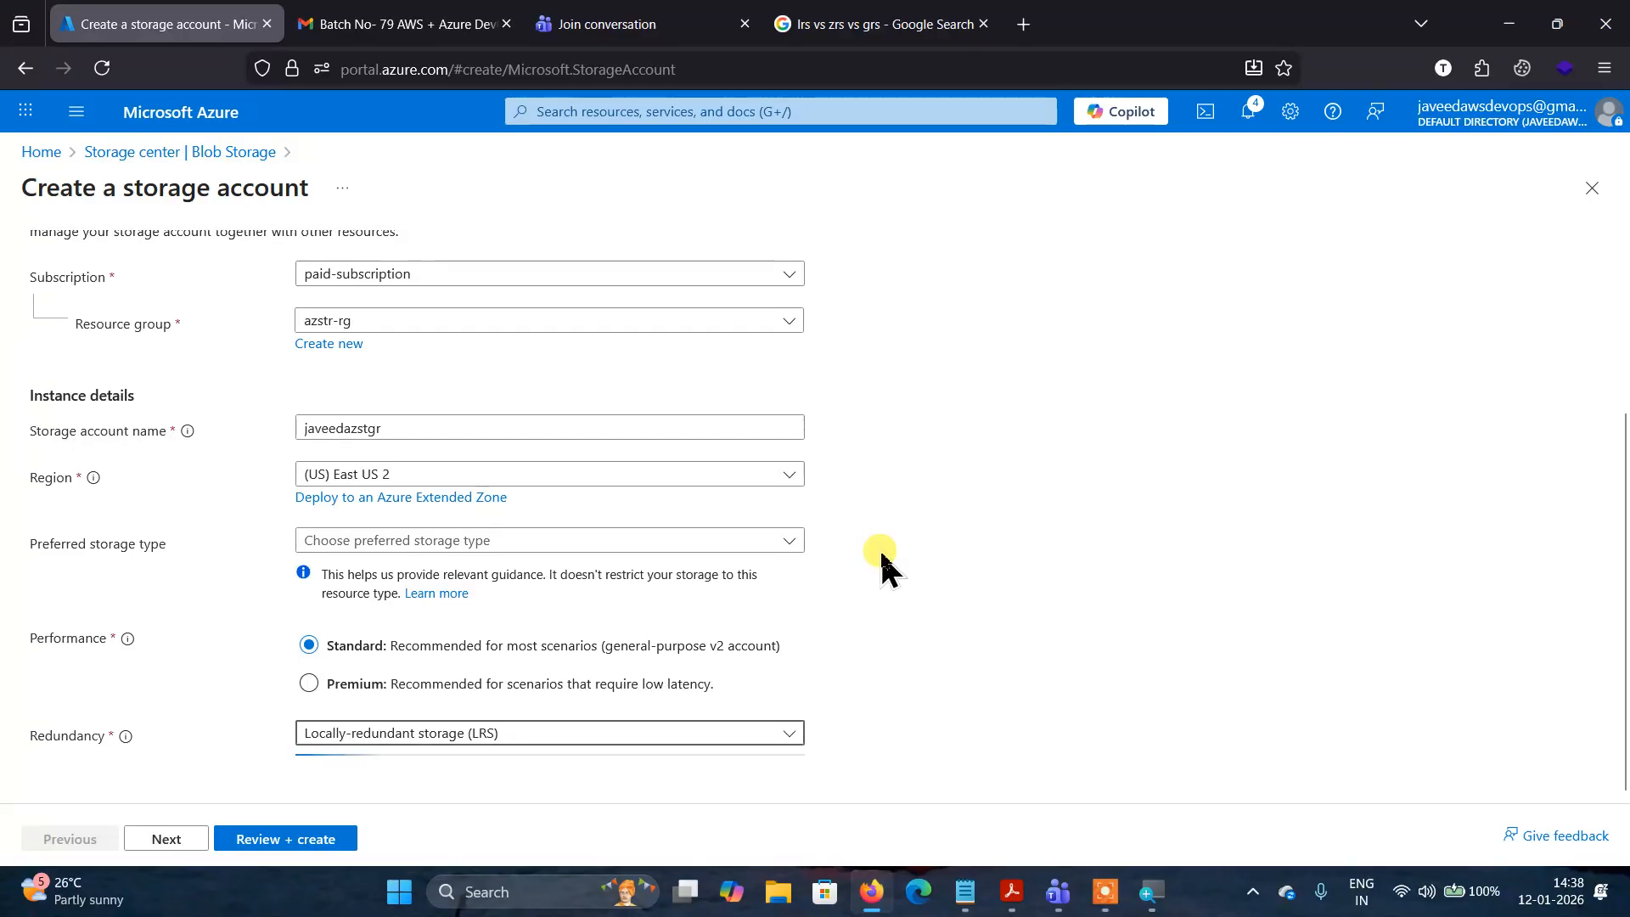
scroll(883, 567, up, 3)
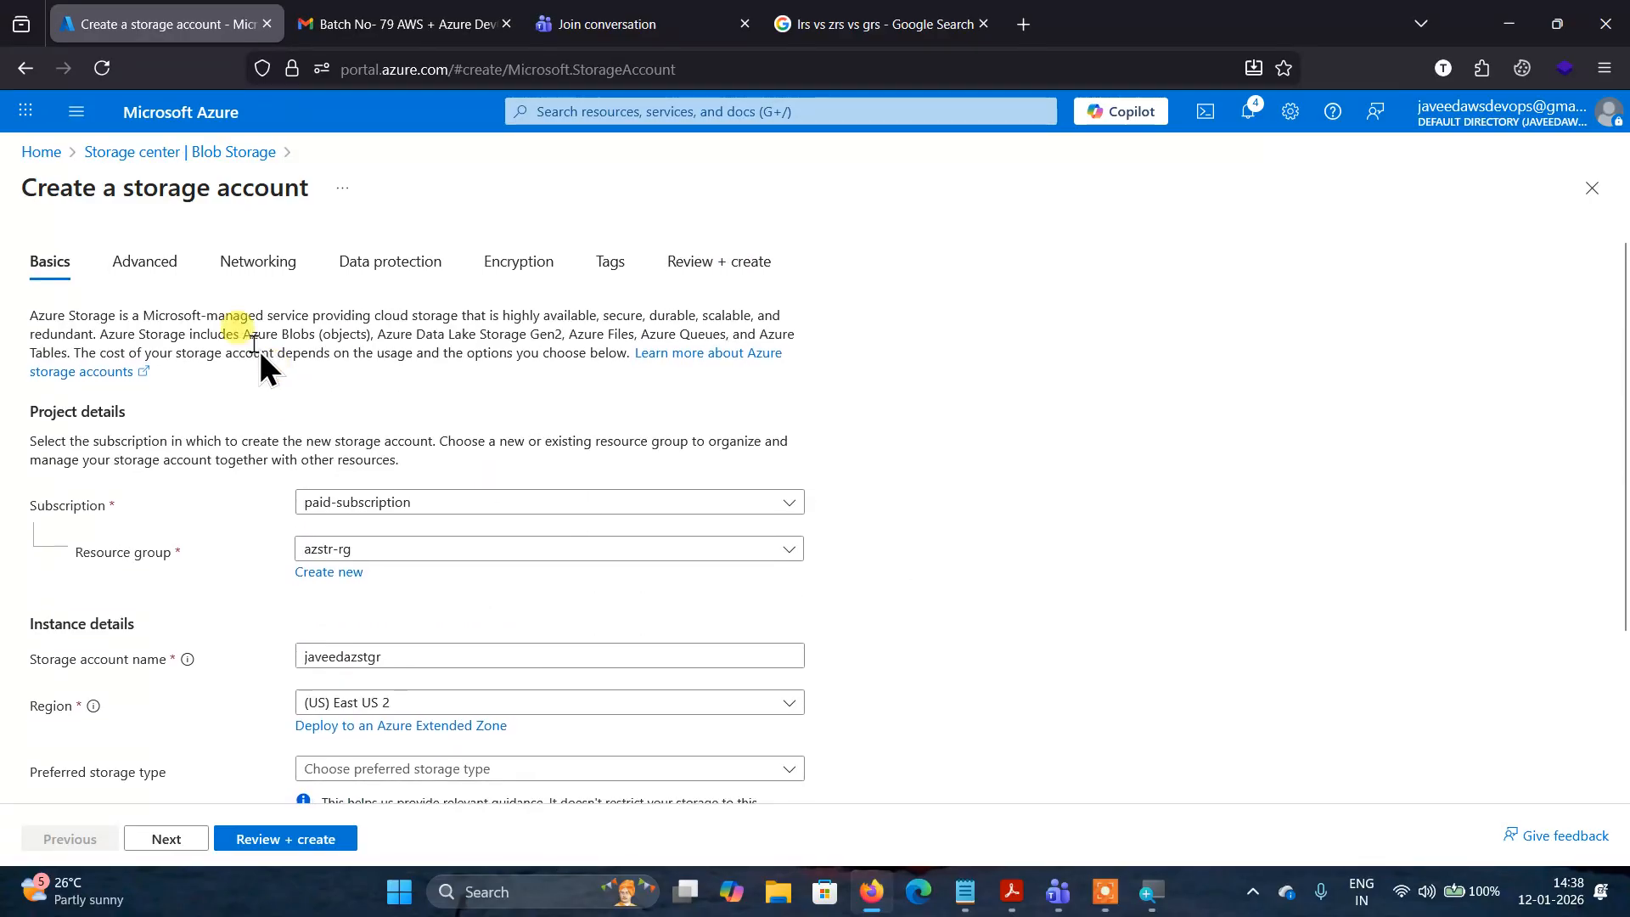
Examine the new storage account's advanced security, hierarchical namespace and access tier options, and its public network access options.
click(134, 259)
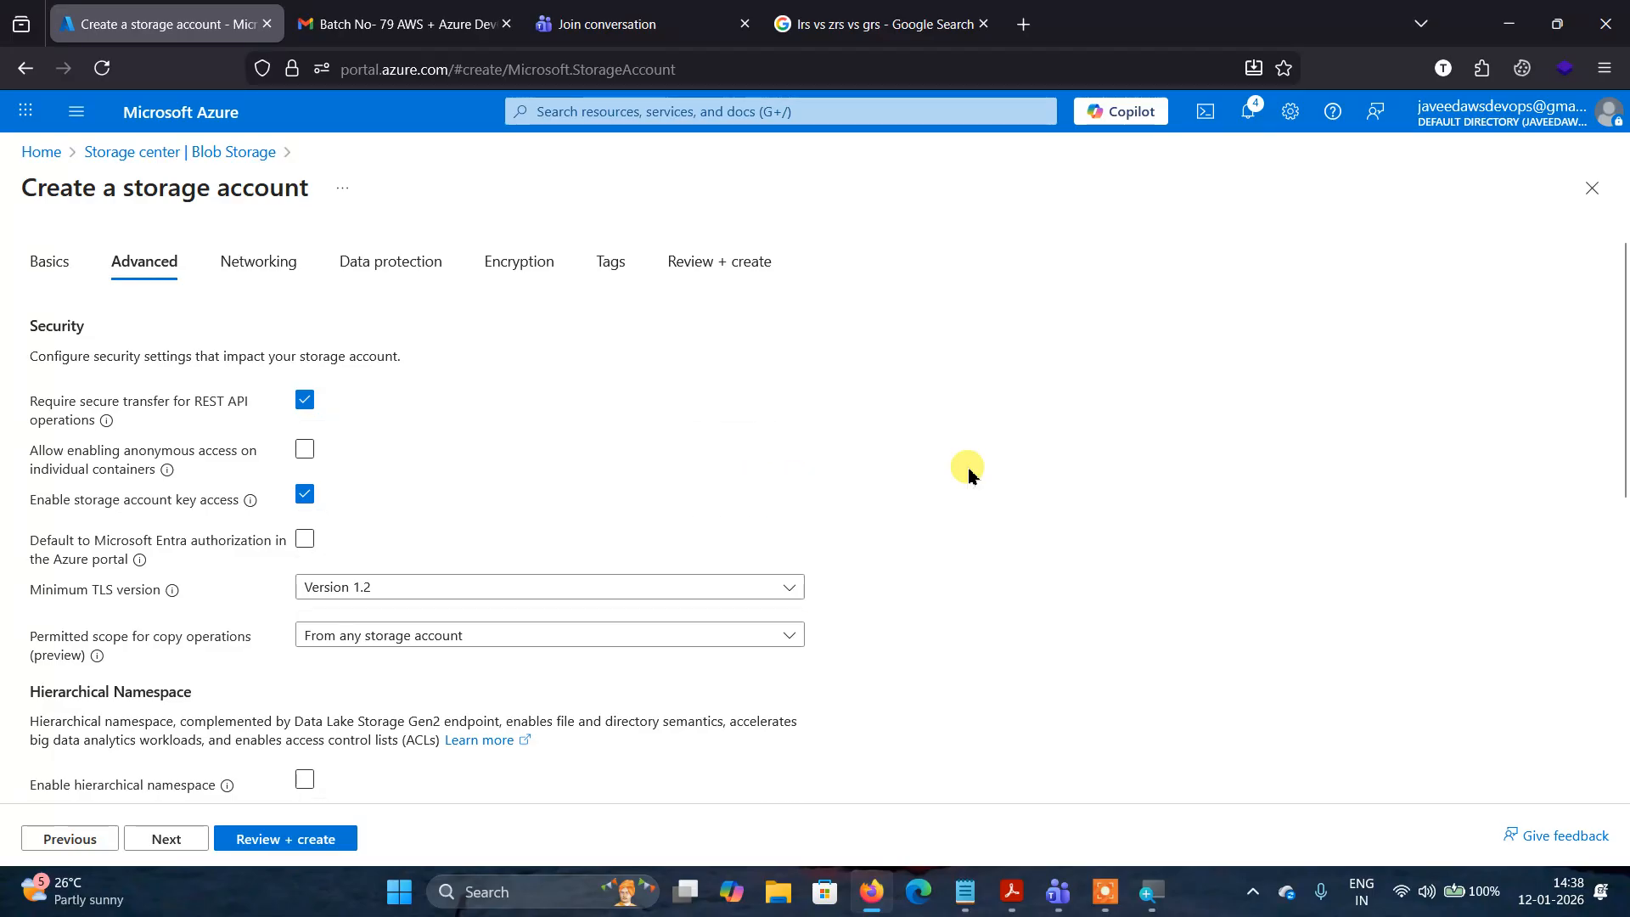
scroll(969, 472, down, 6)
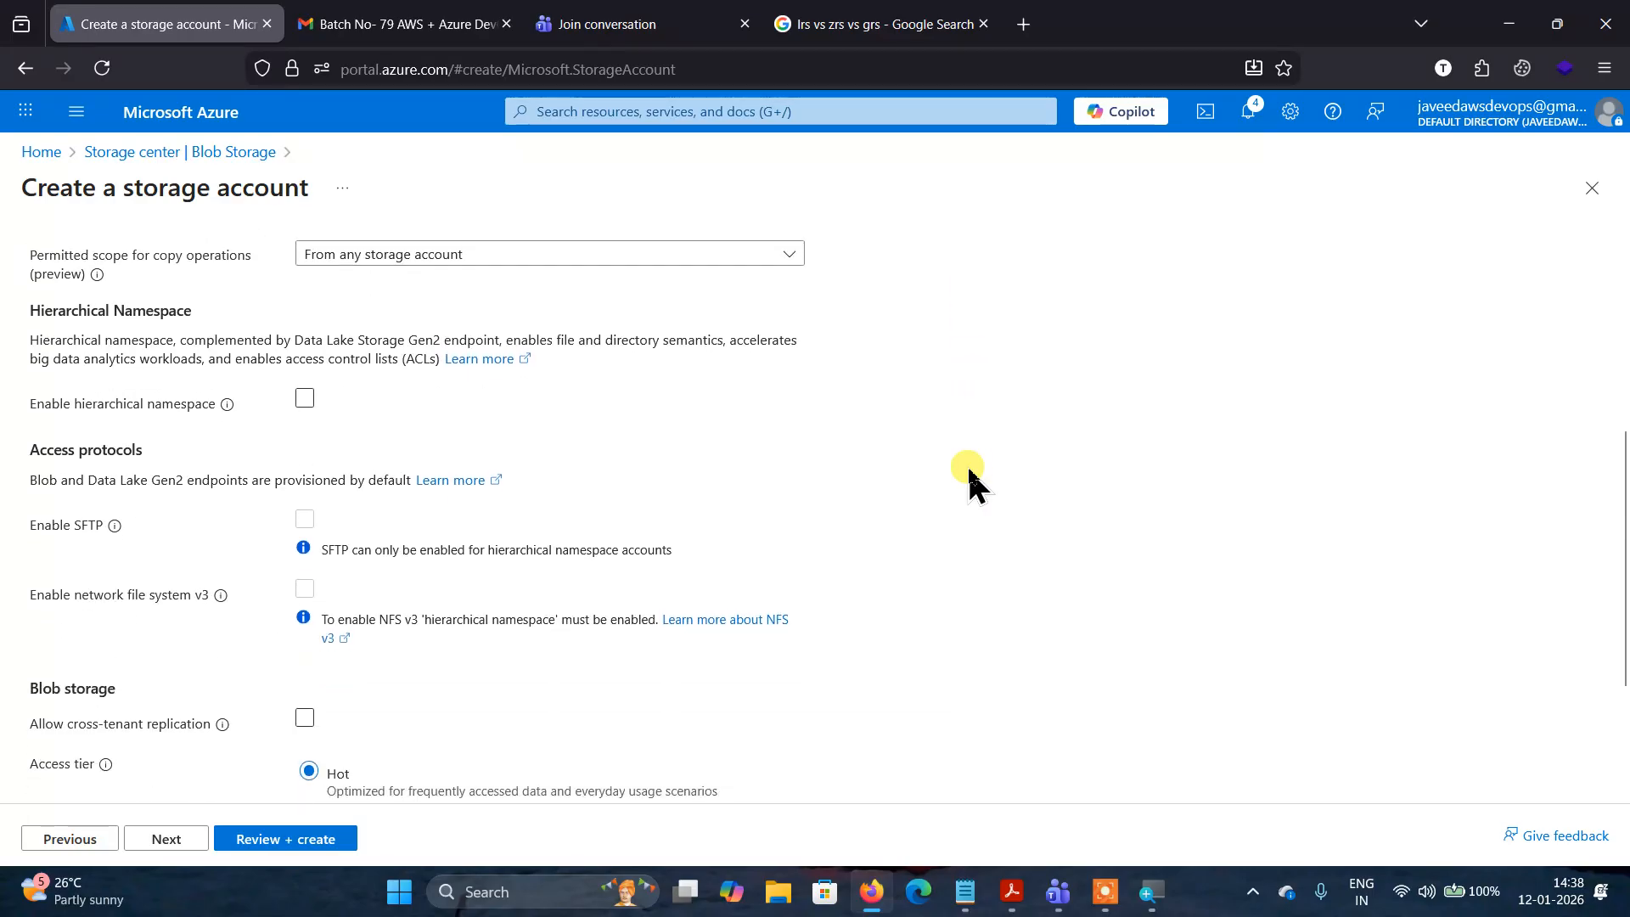
scroll(969, 470, down, 1)
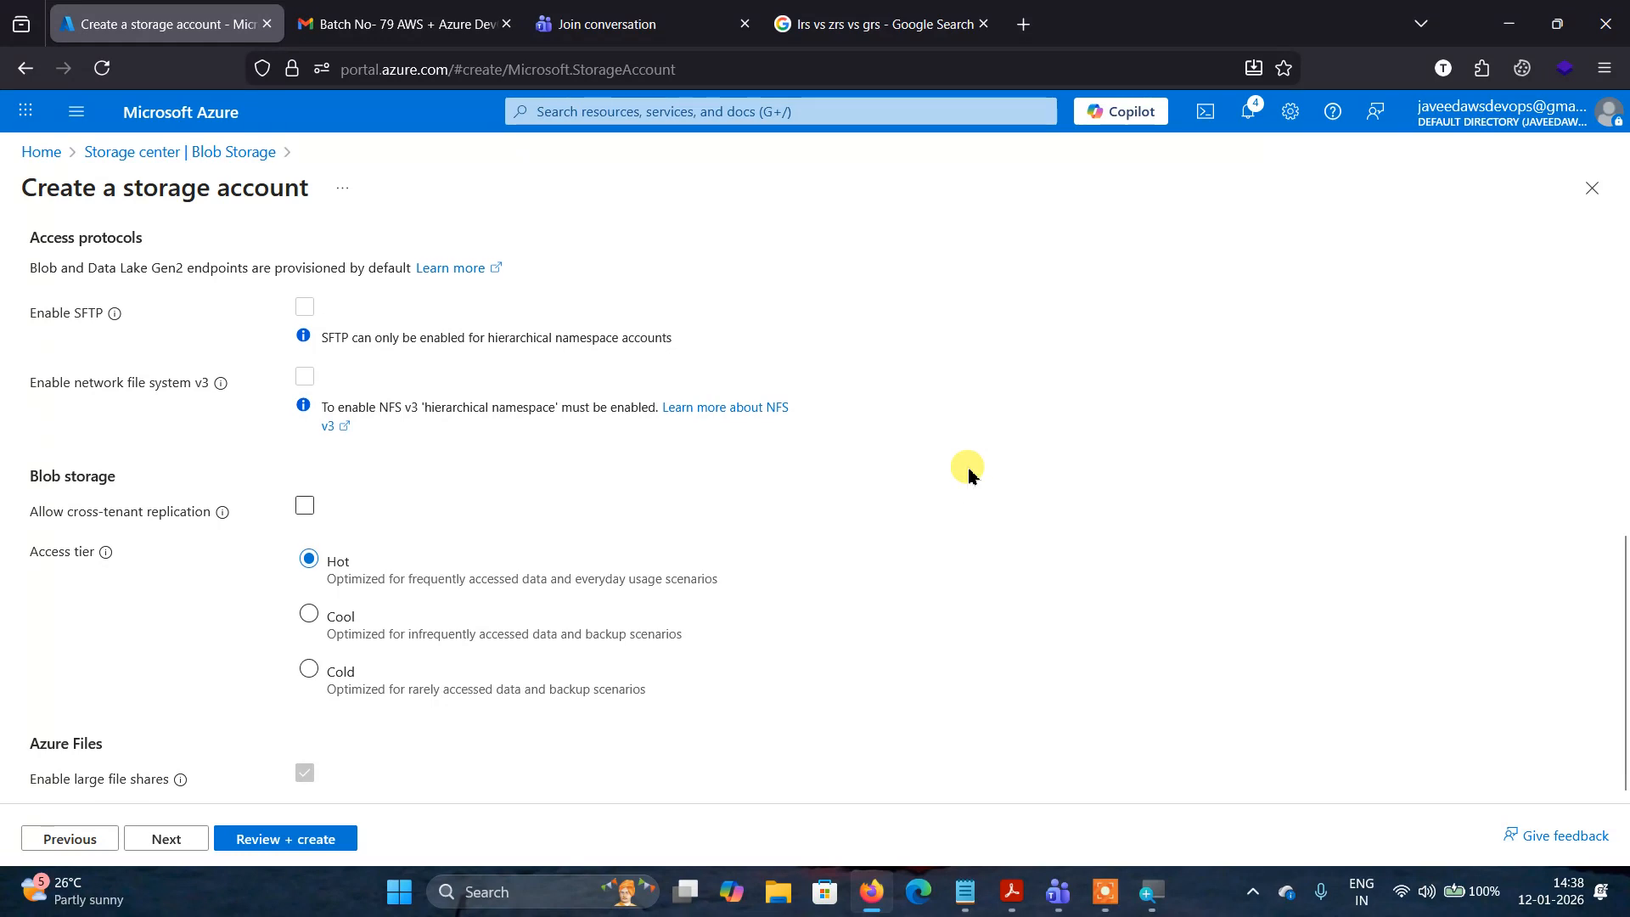
scroll(969, 472, up, 5)
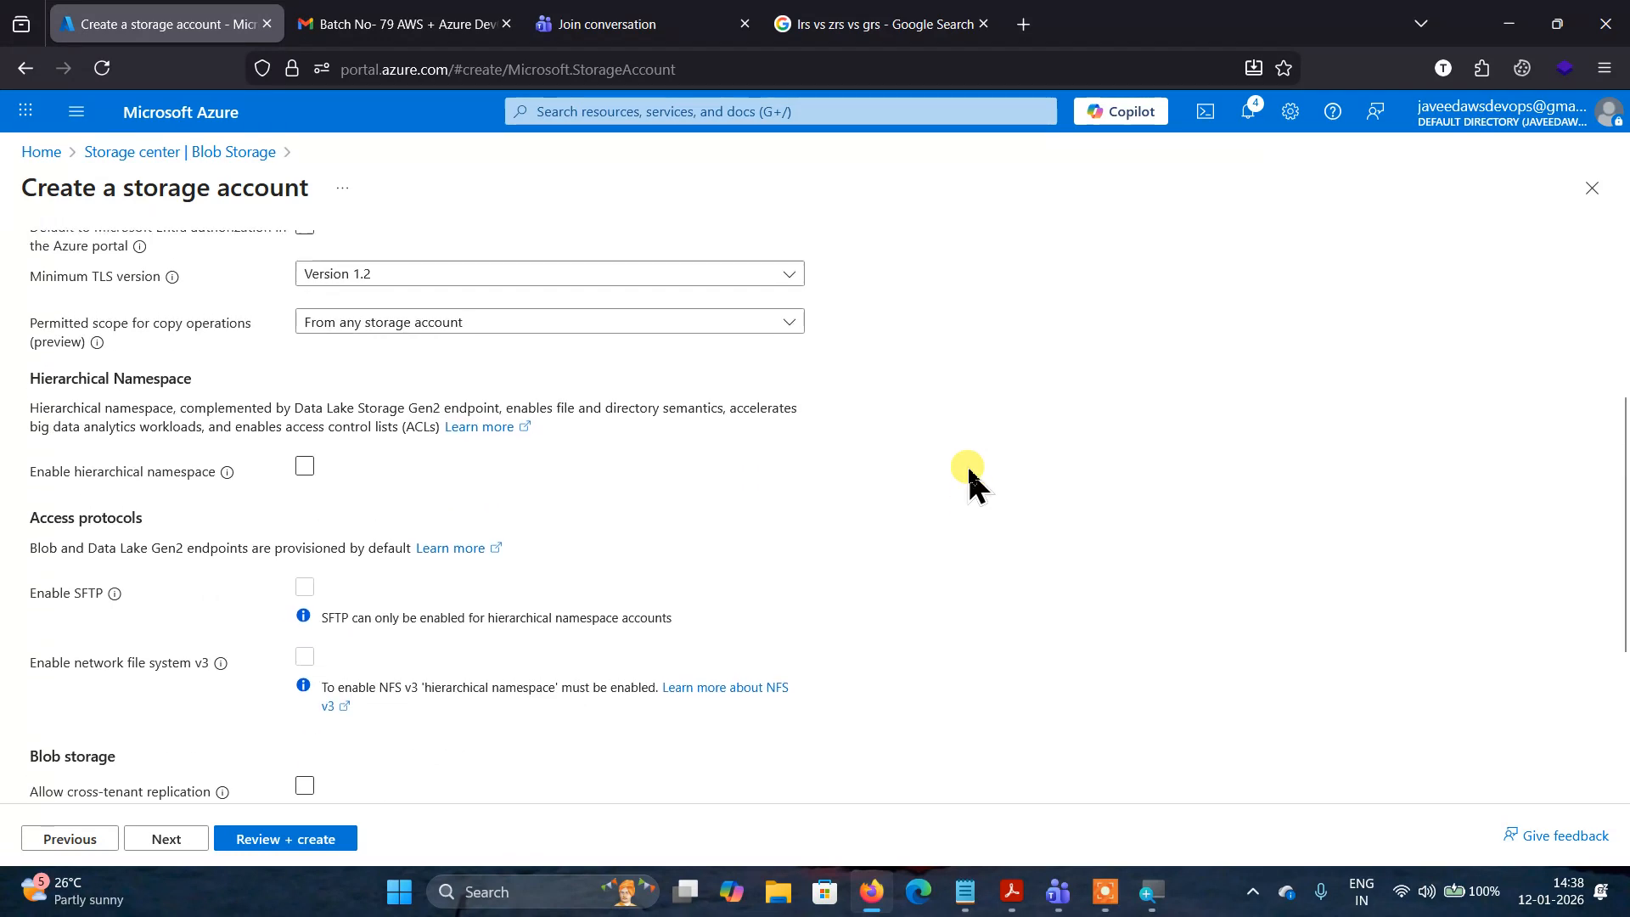
scroll(967, 472, up, 2)
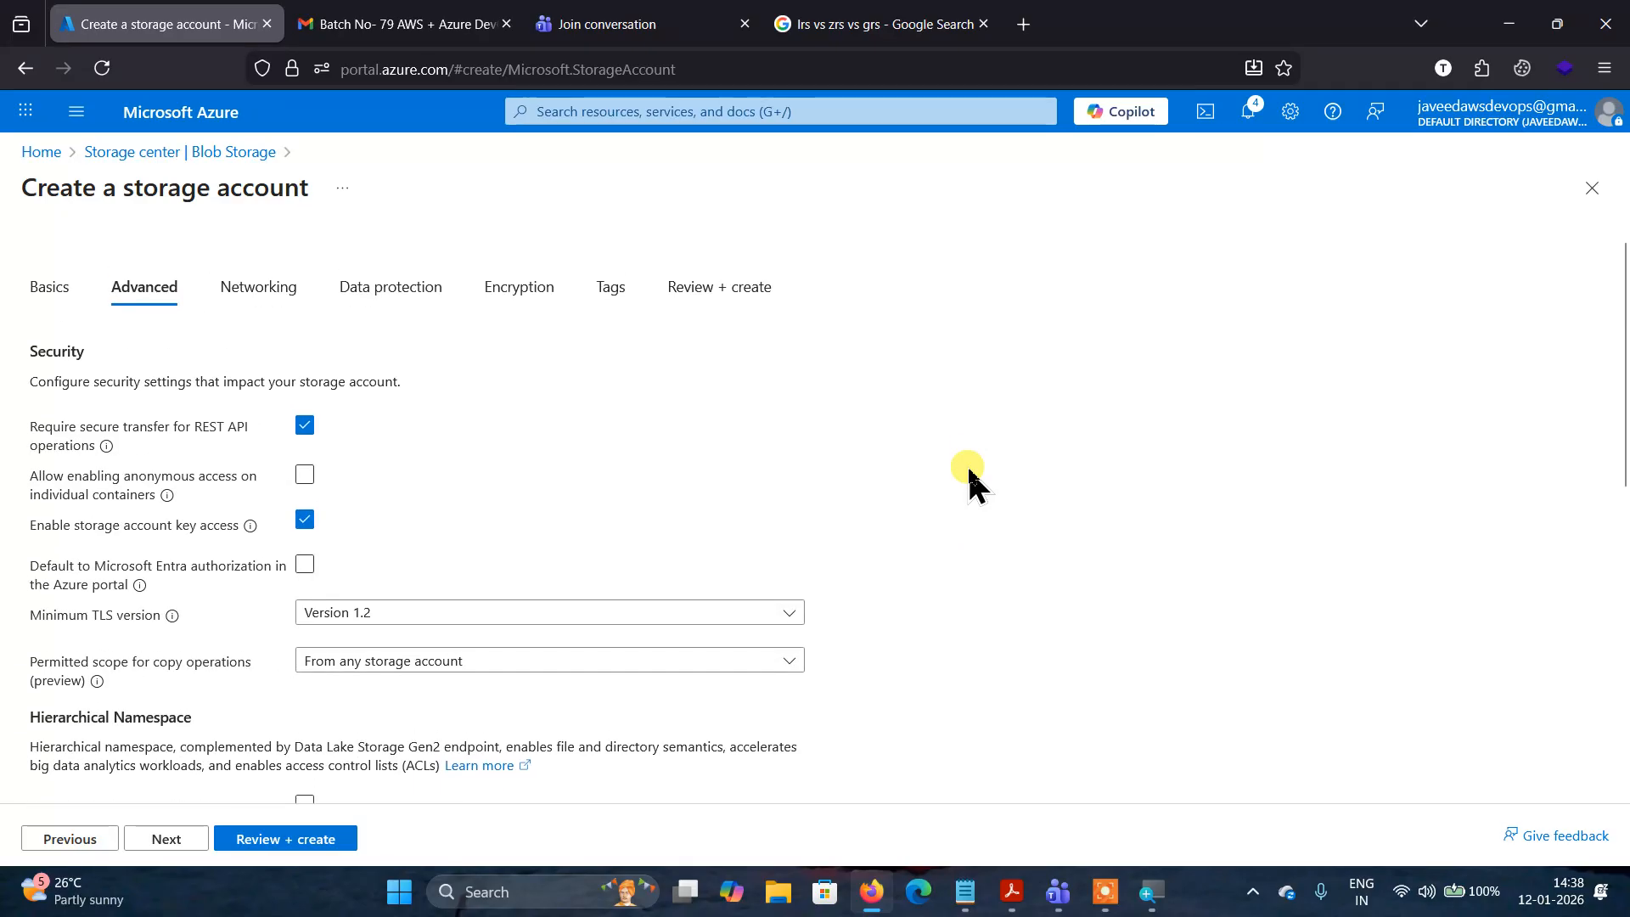
click(270, 265)
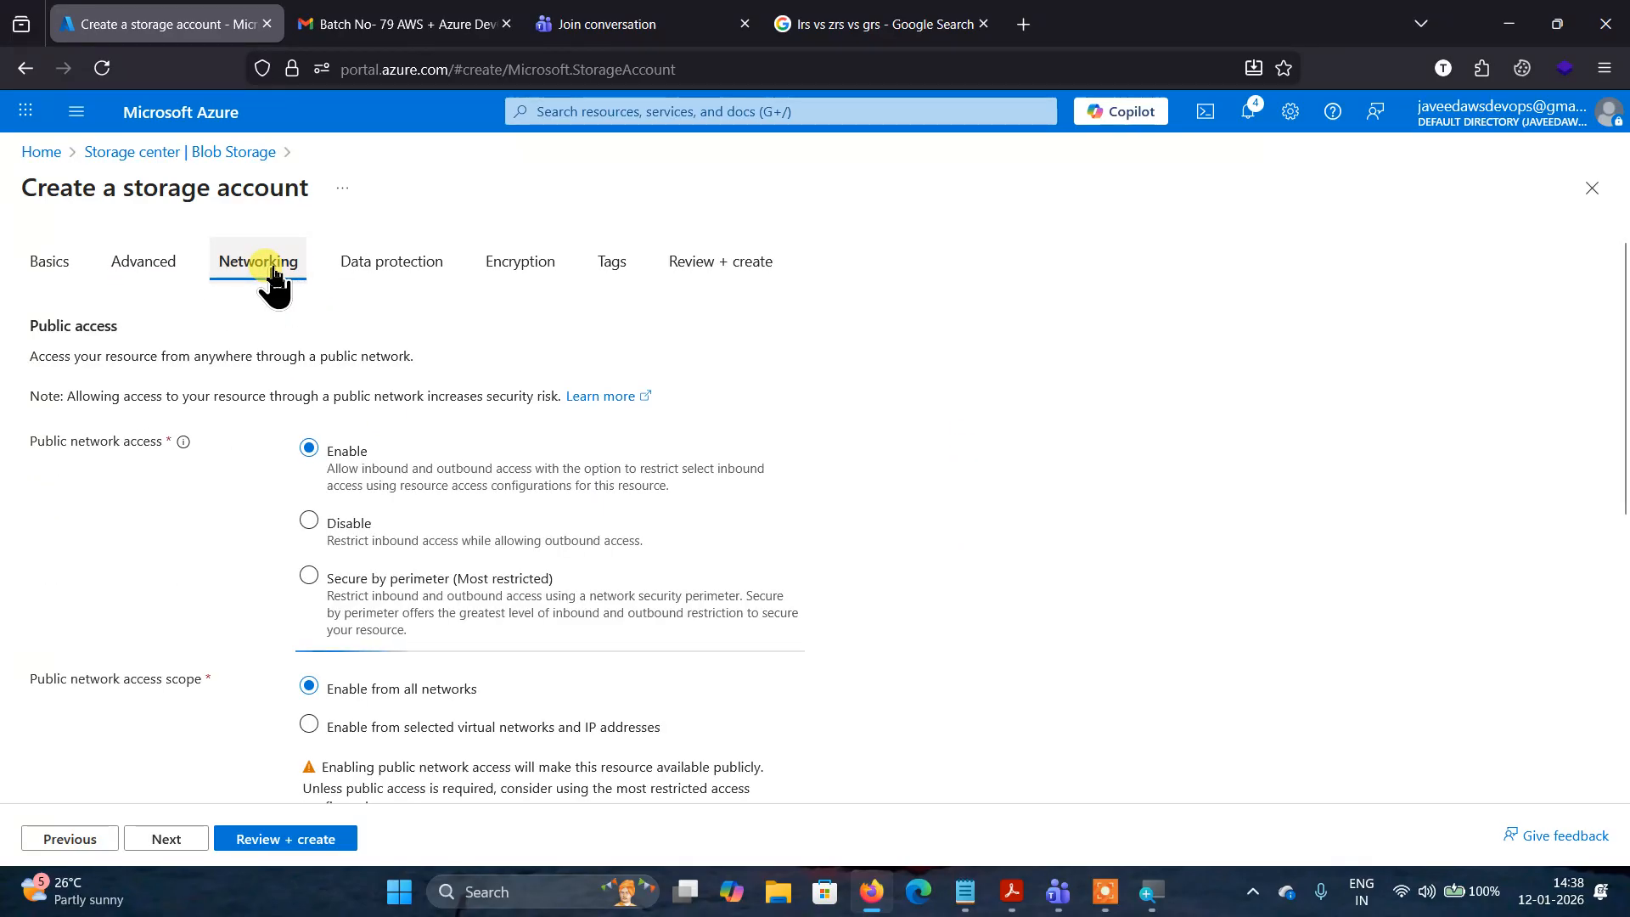
scroll(913, 514, down, 6)
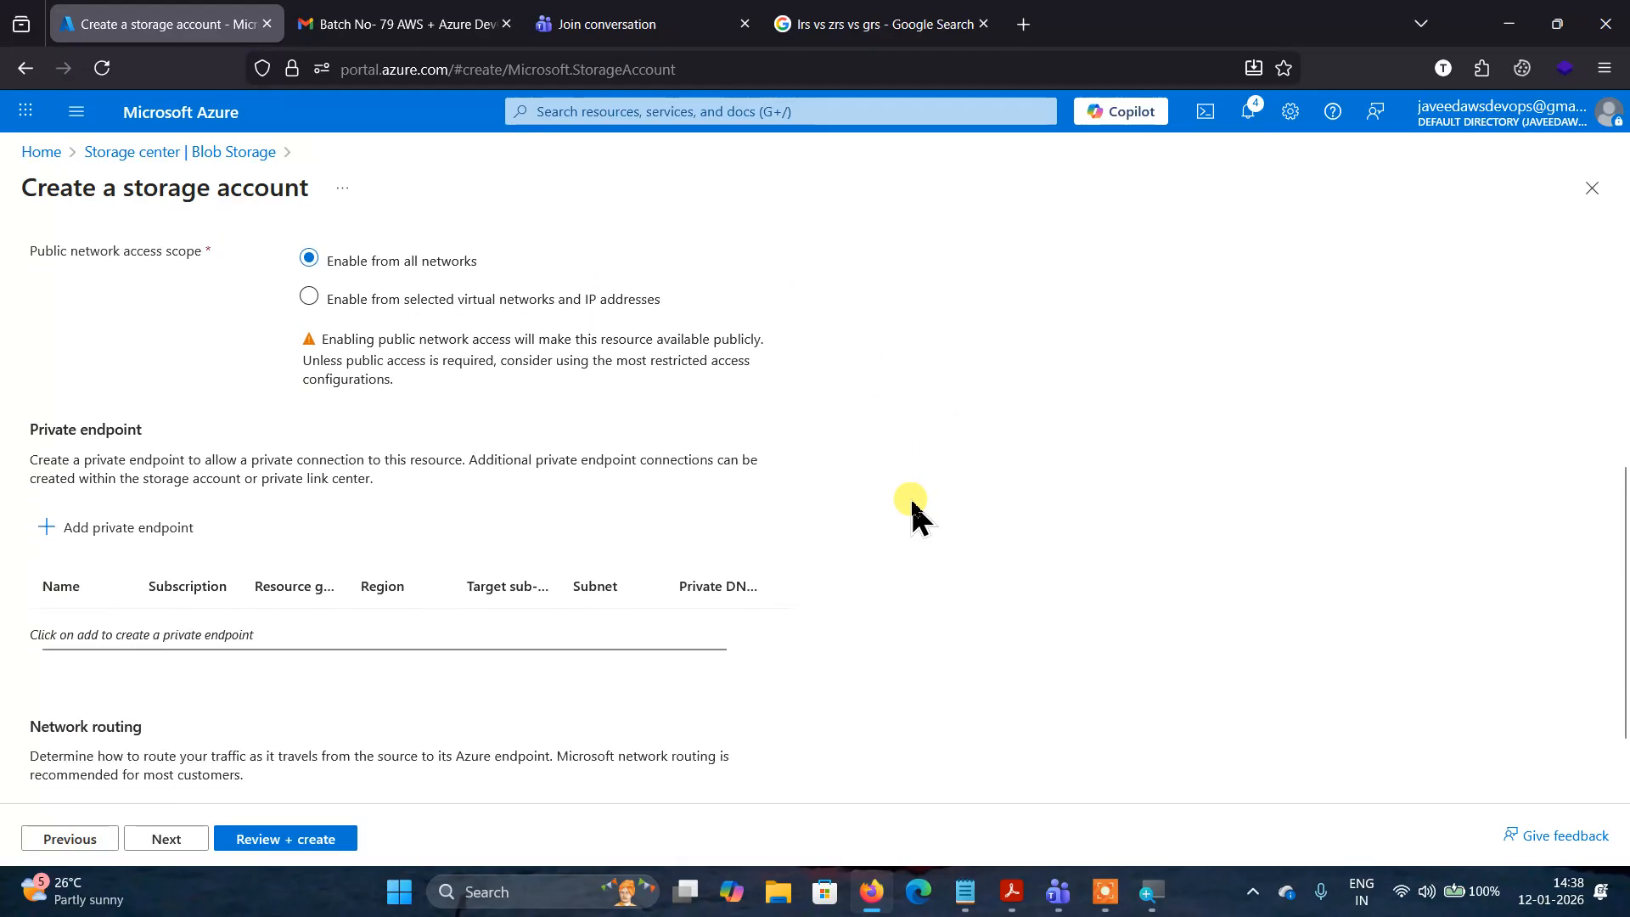
scroll(912, 514, up, 6)
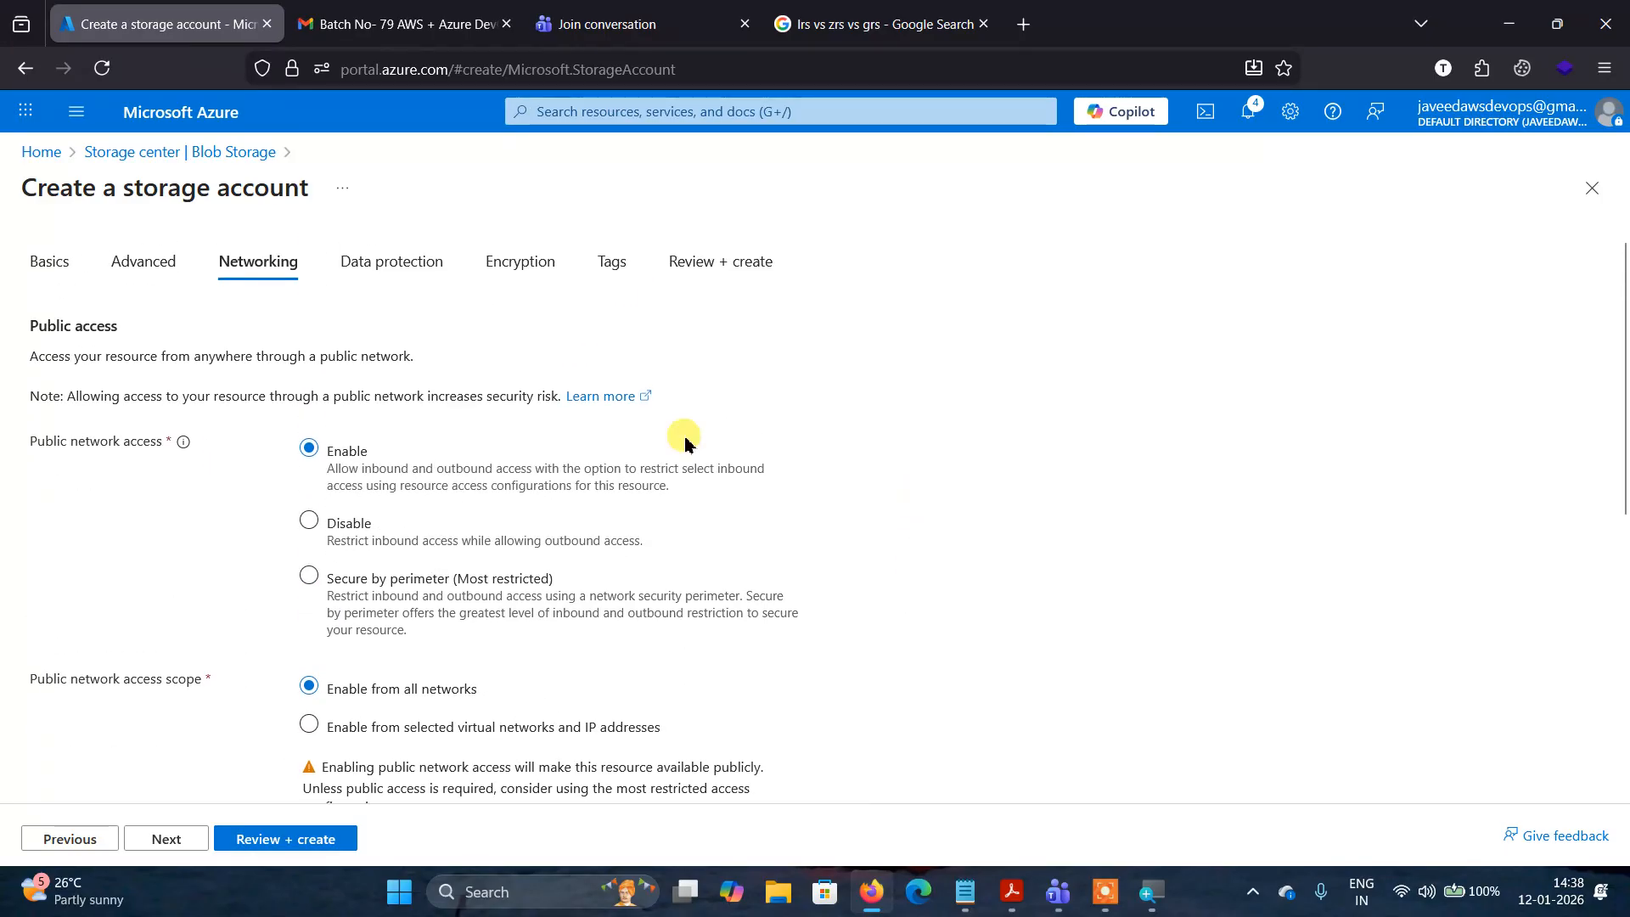
Examine the new storage account's data protection options for recovery, soft delete, tracking and access control.
click(377, 265)
scroll(934, 520, down, 1)
scroll(934, 519, down, 4)
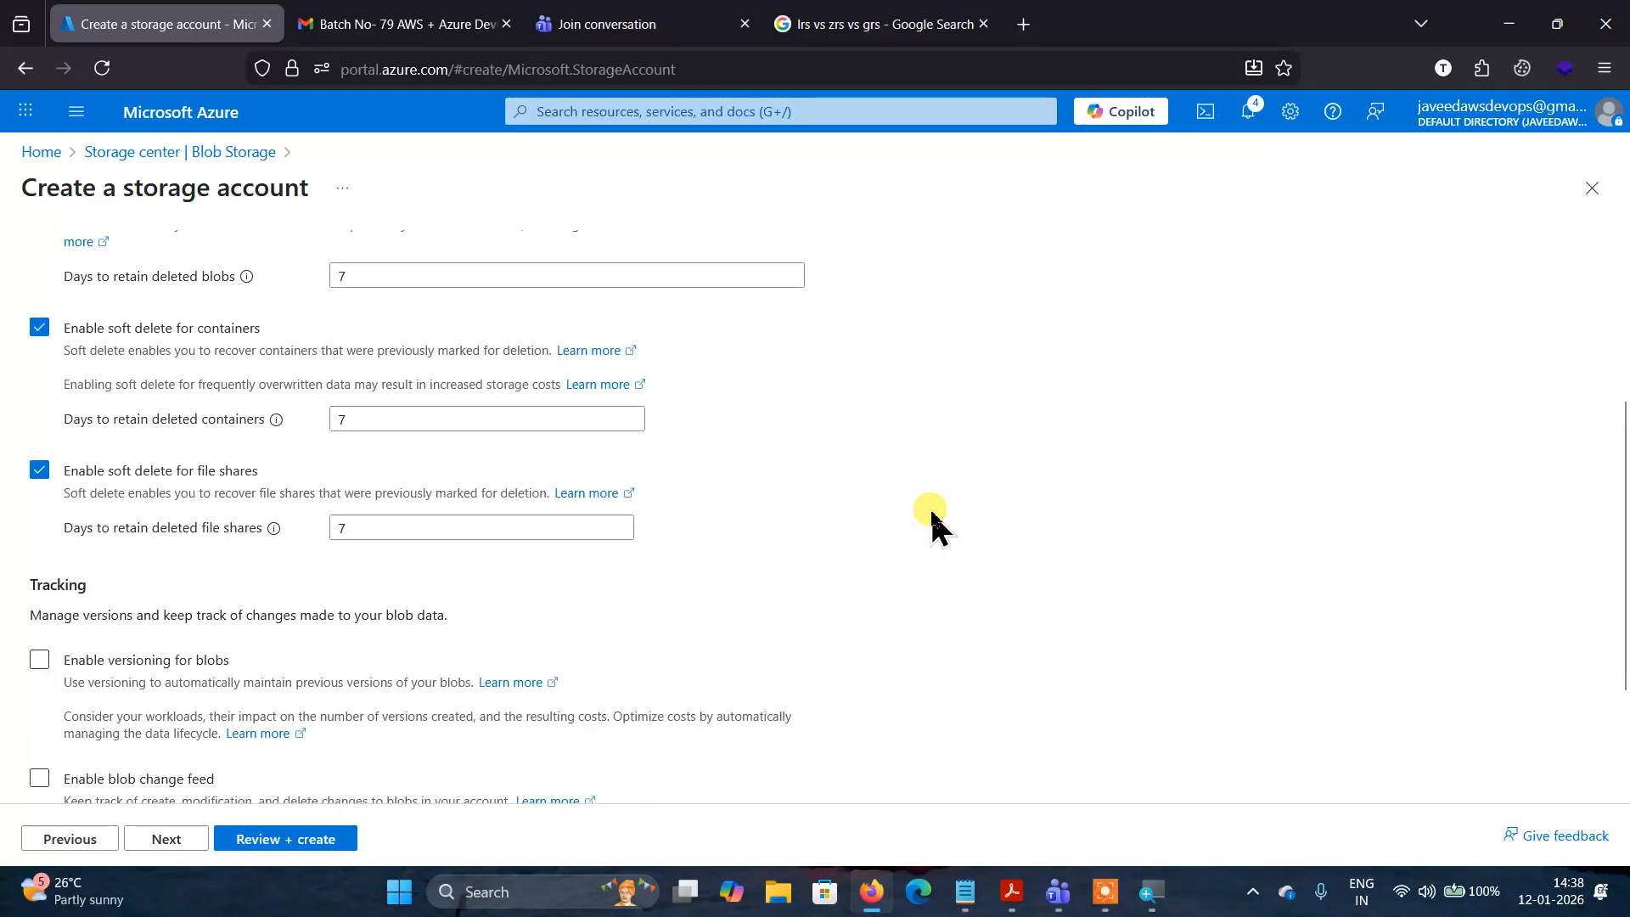
scroll(933, 519, down, 1)
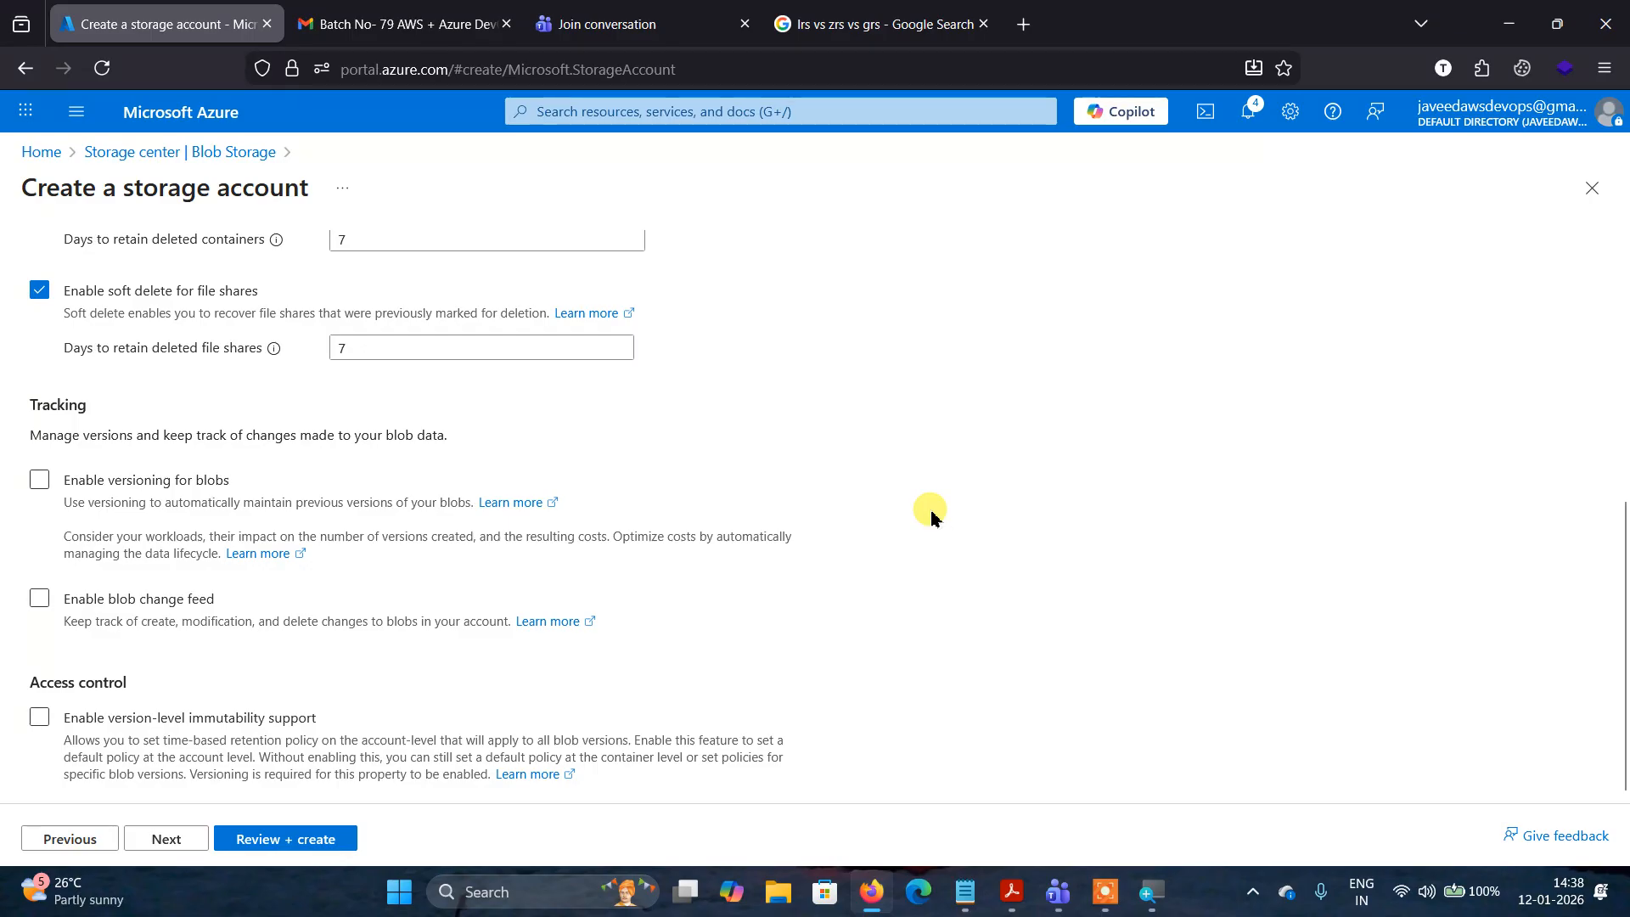
scroll(932, 516, up, 1)
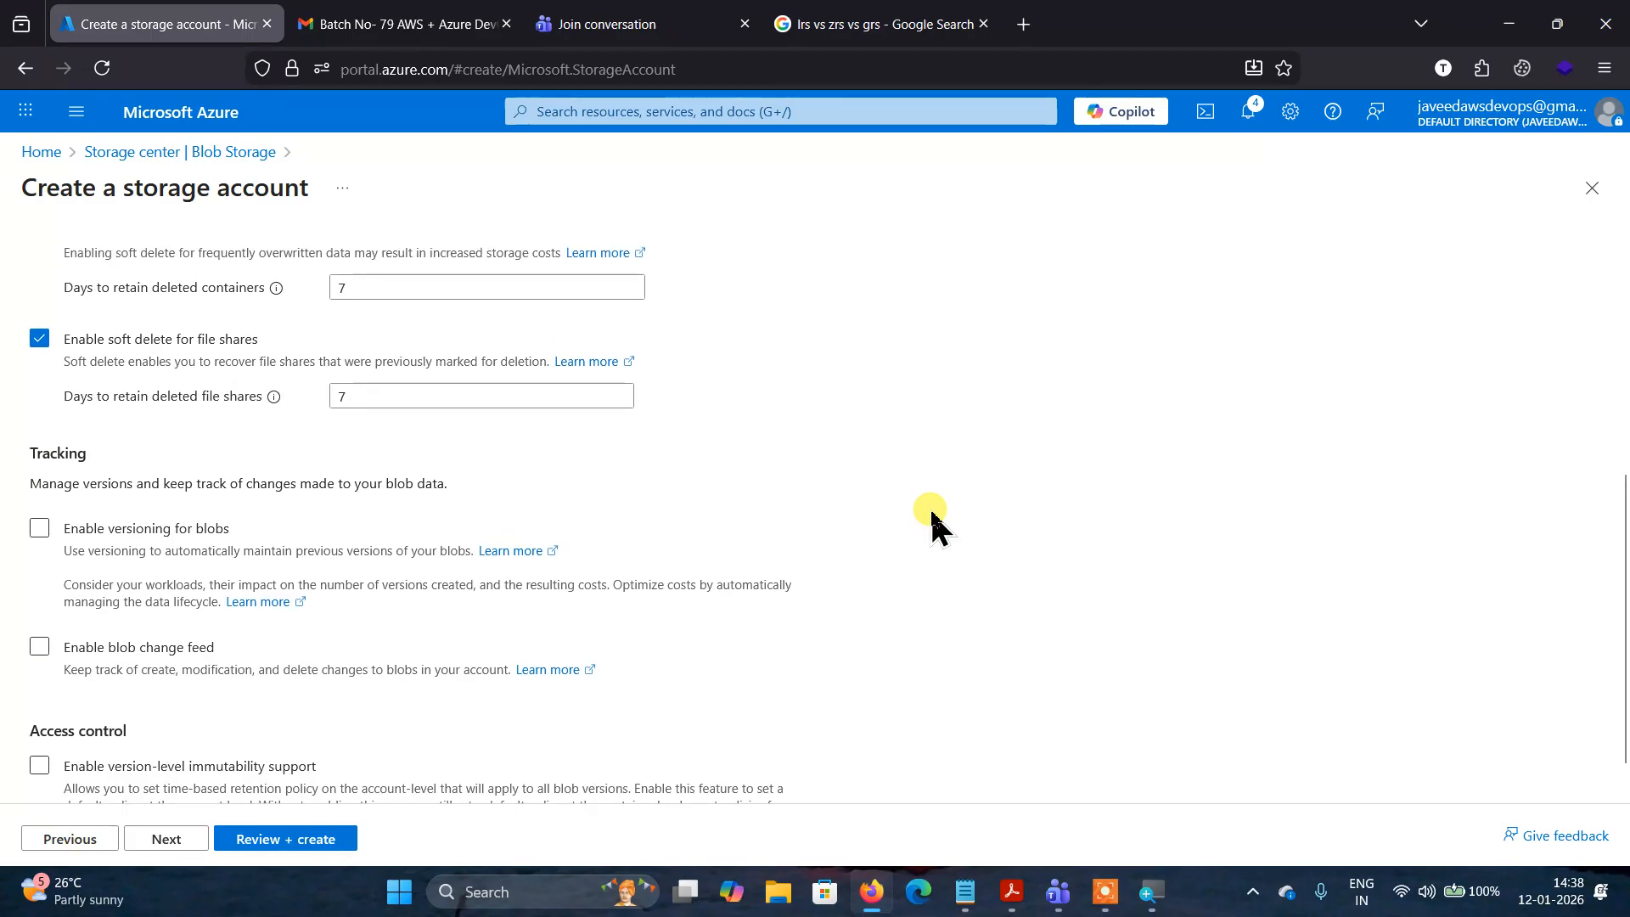
scroll(934, 520, up, 3)
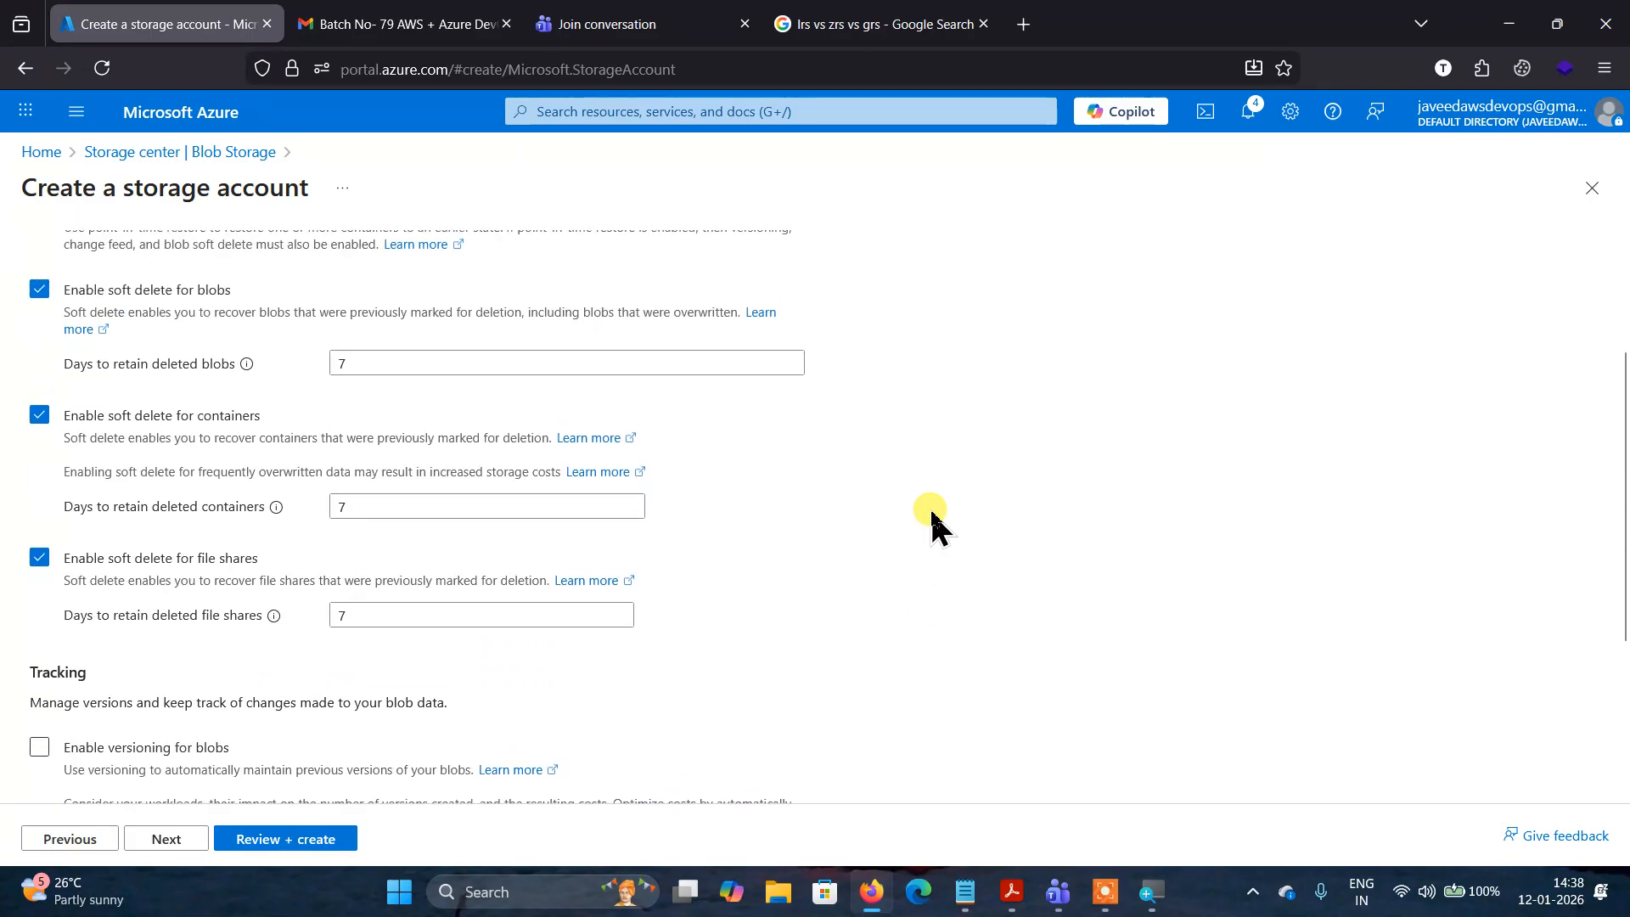
scroll(934, 519, down, 4)
scroll(932, 513, up, 1)
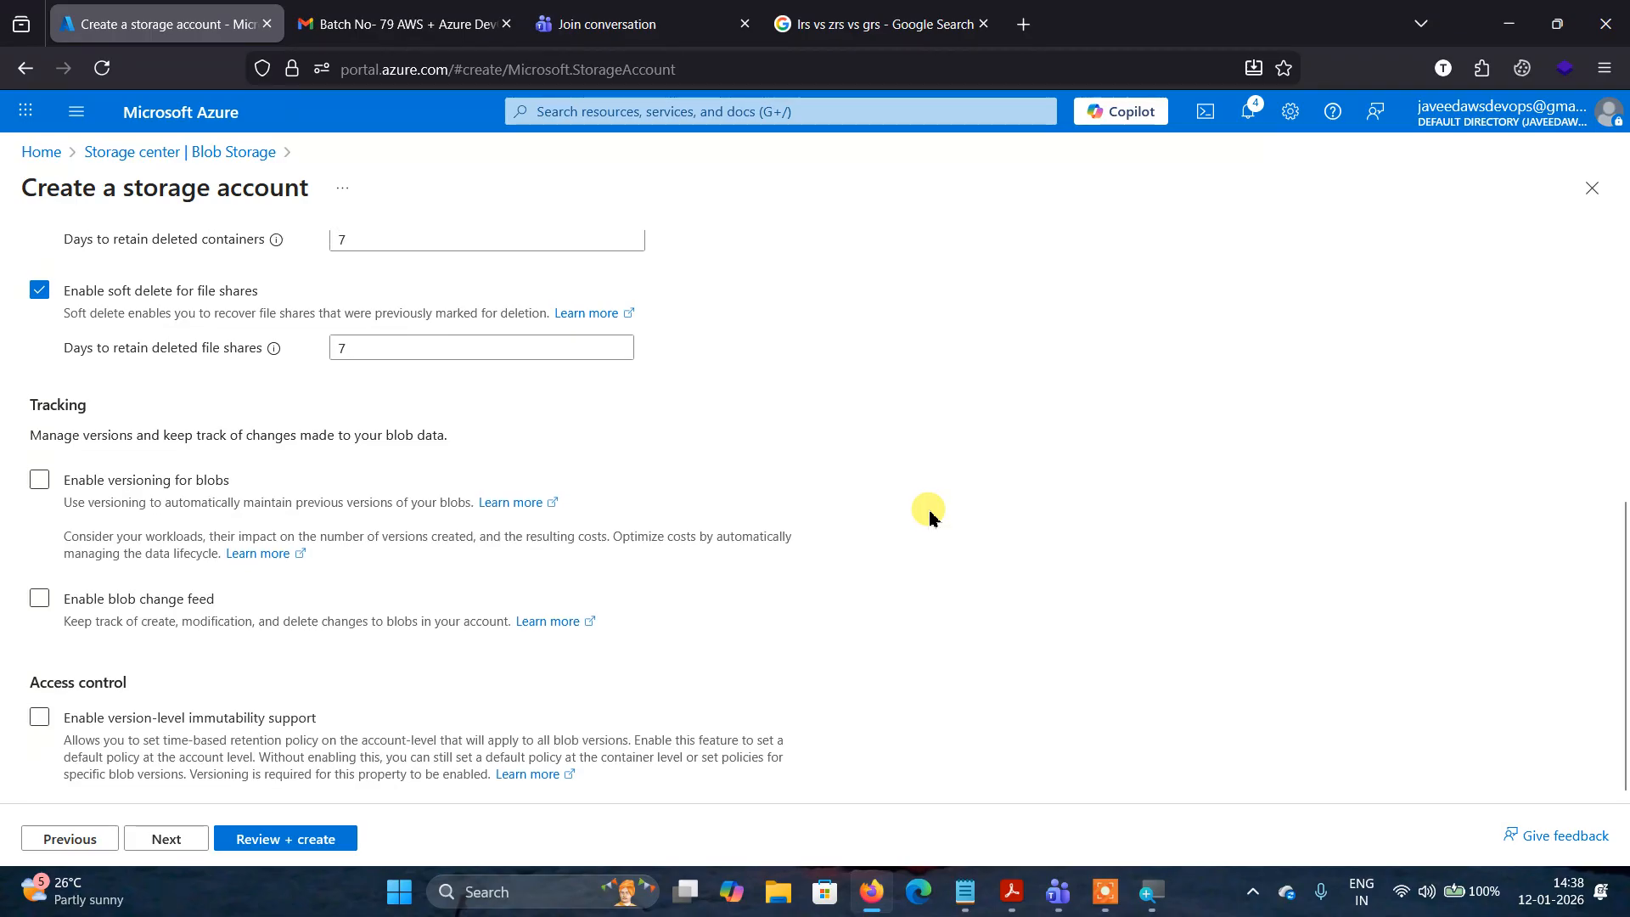
scroll(930, 512, down, 1)
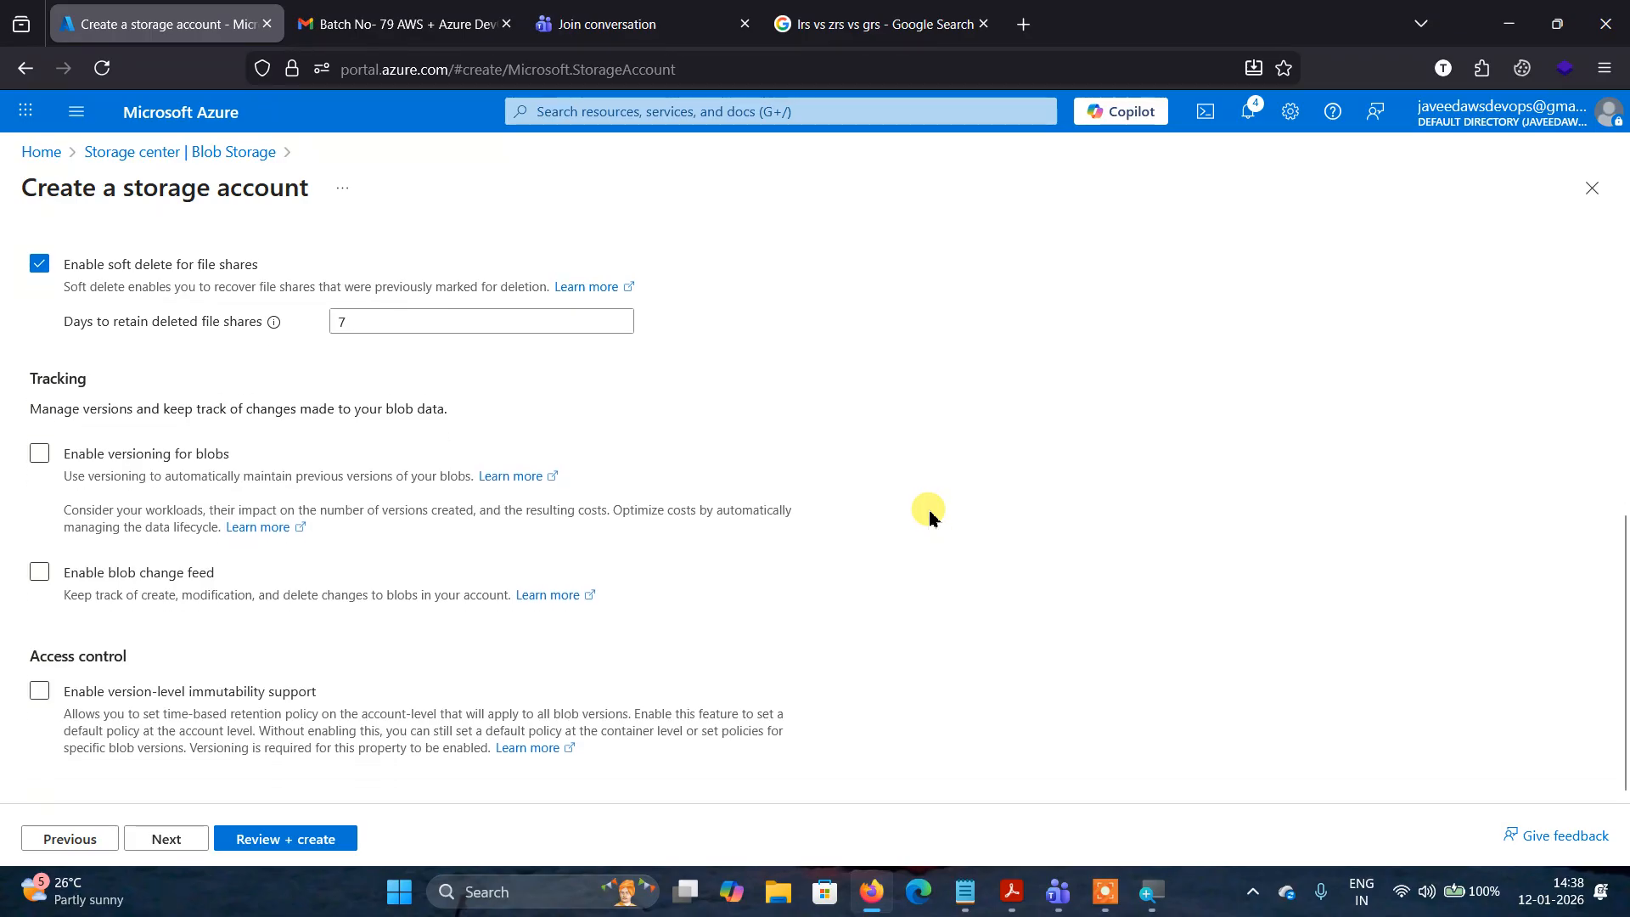
scroll(931, 516, up, 6)
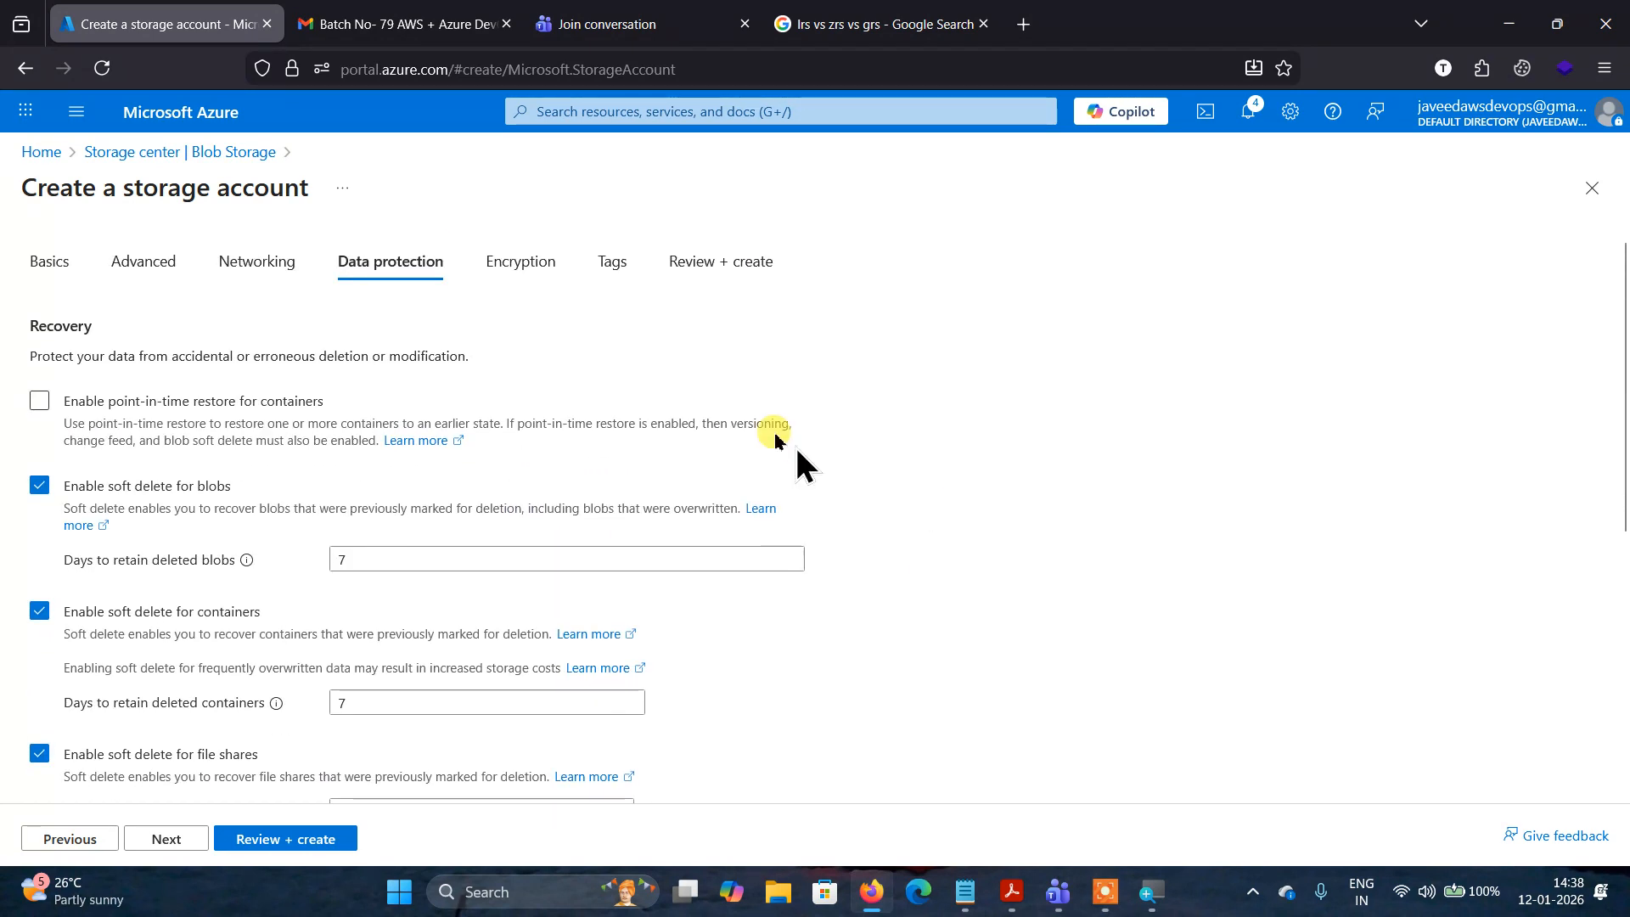
Look over the new storage account's encryption options and recheck its public access, private endpoint and network routing options.
click(544, 264)
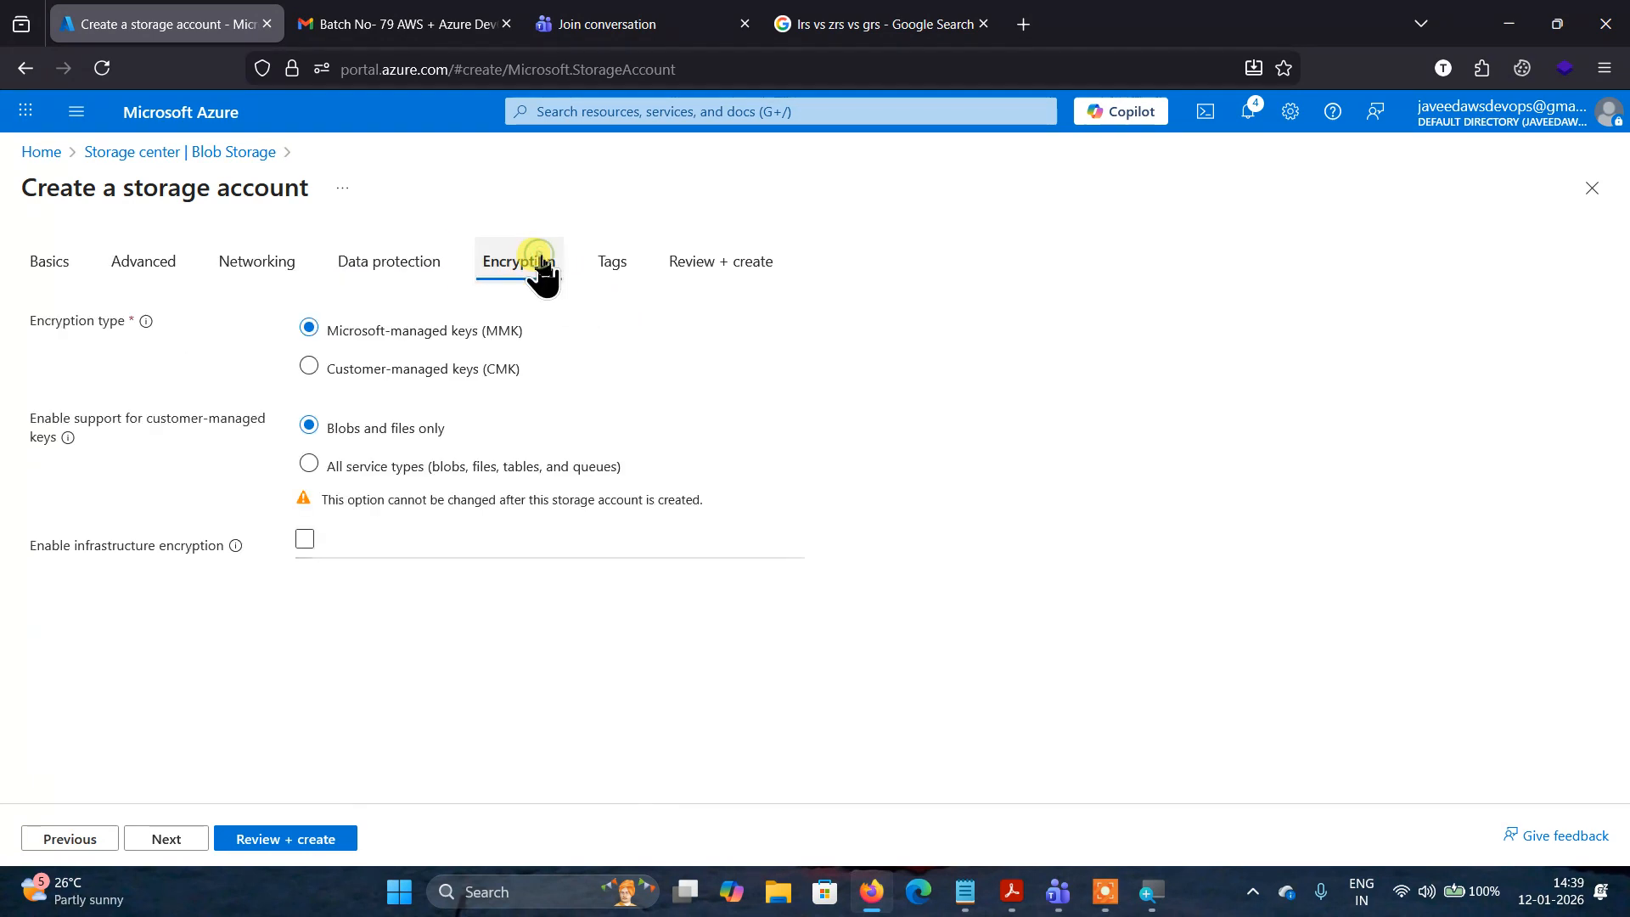
click(253, 263)
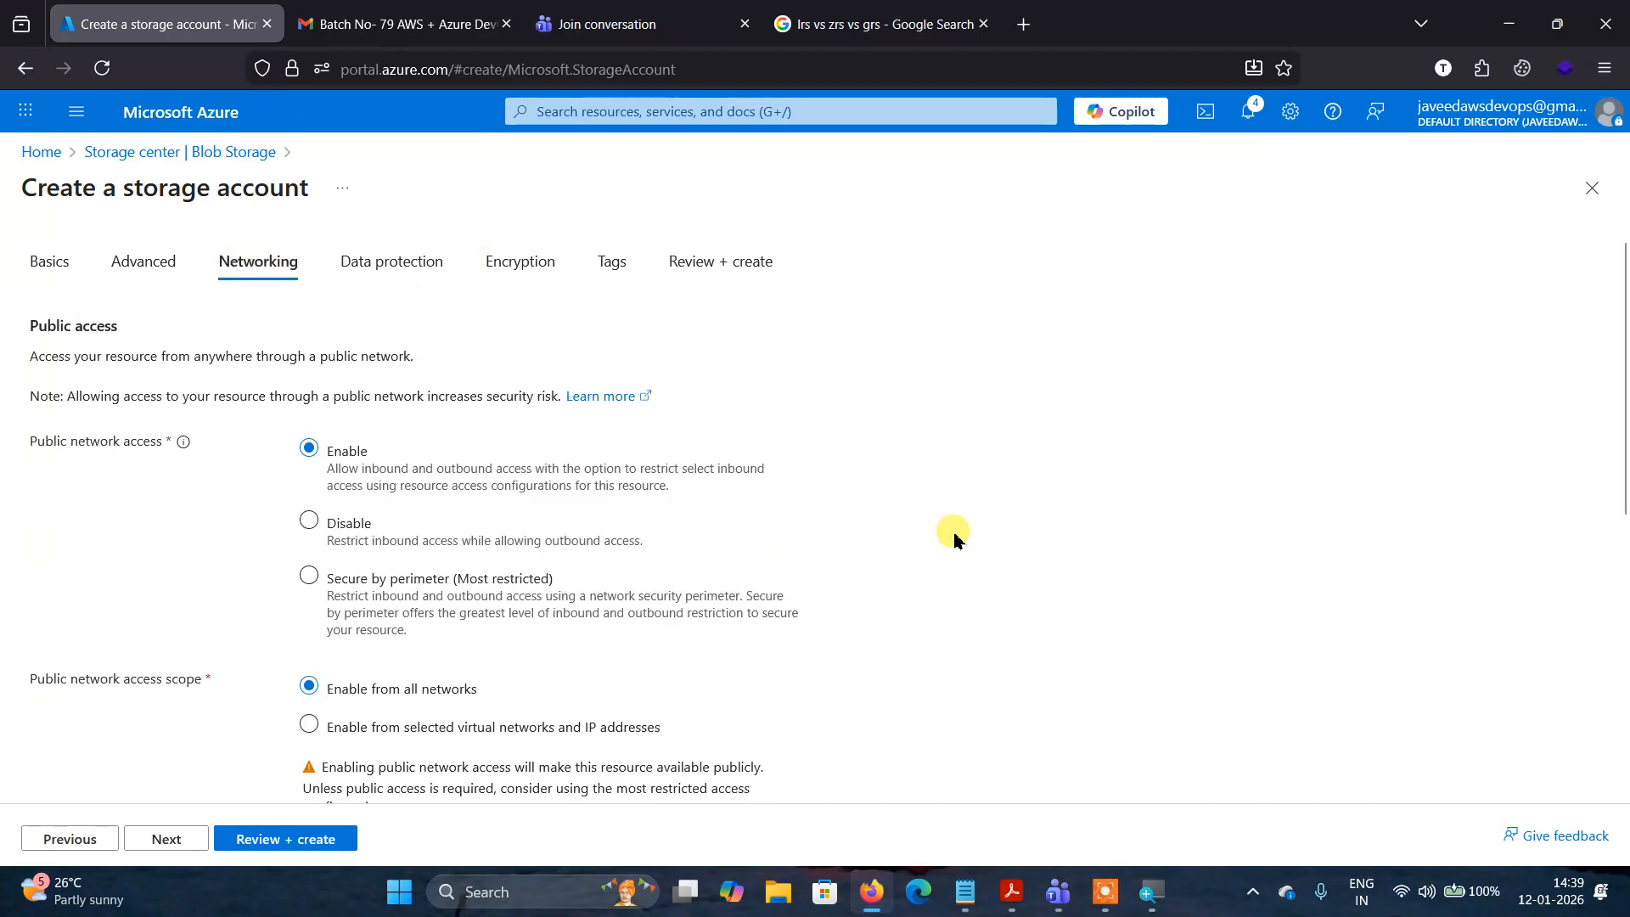
scroll(954, 535, down, 3)
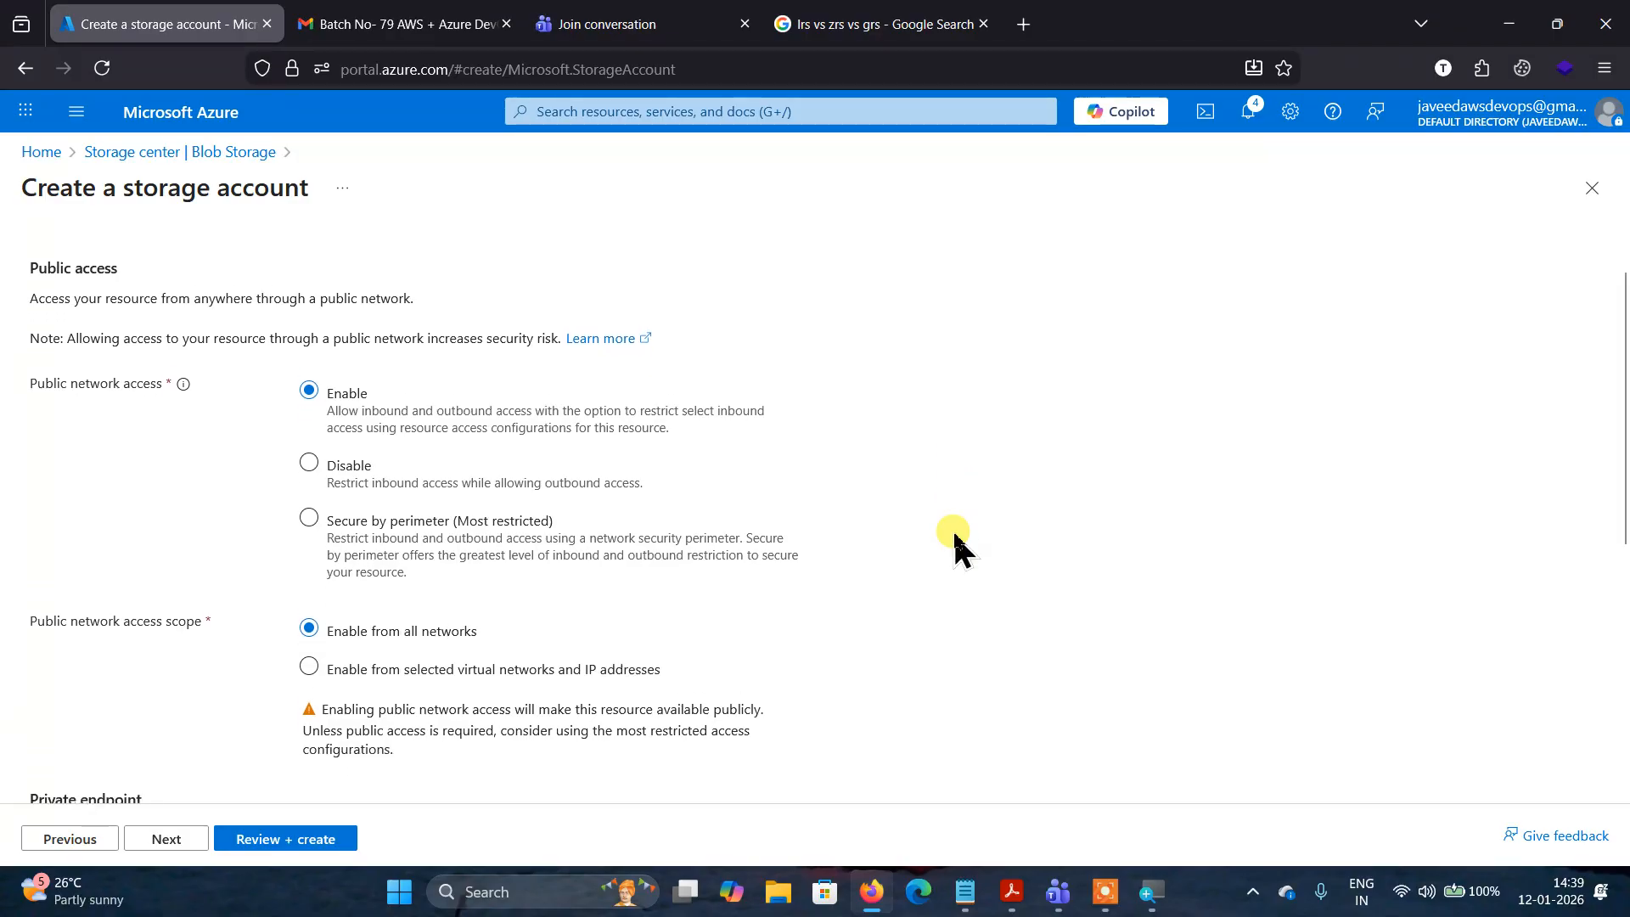
scroll(954, 537, down, 3)
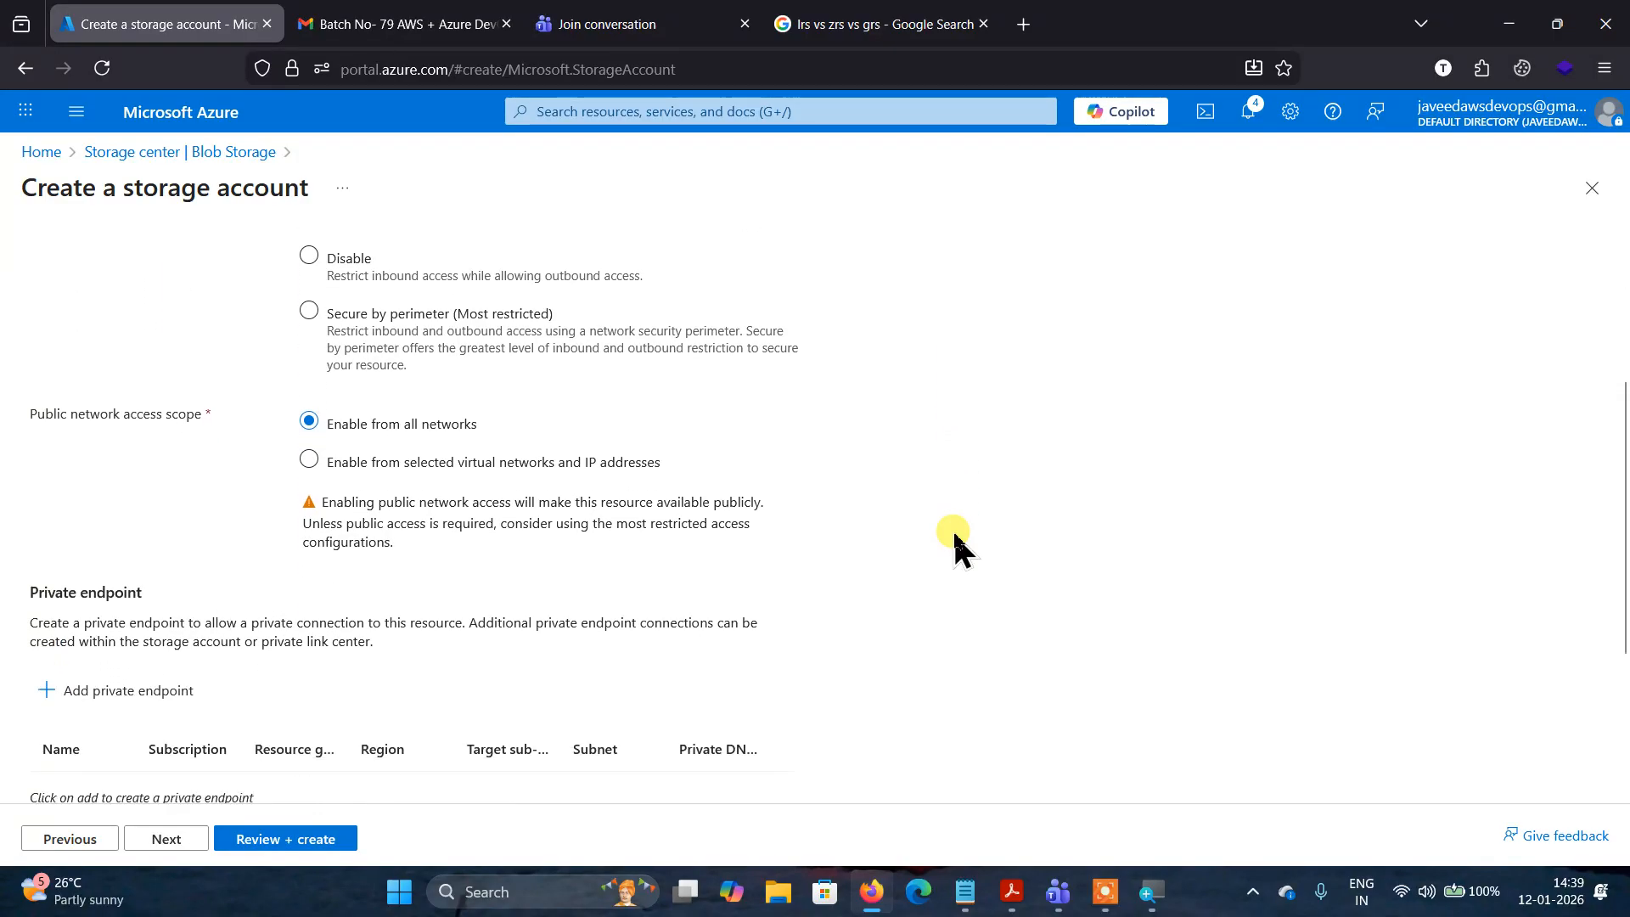
scroll(954, 537, down, 3)
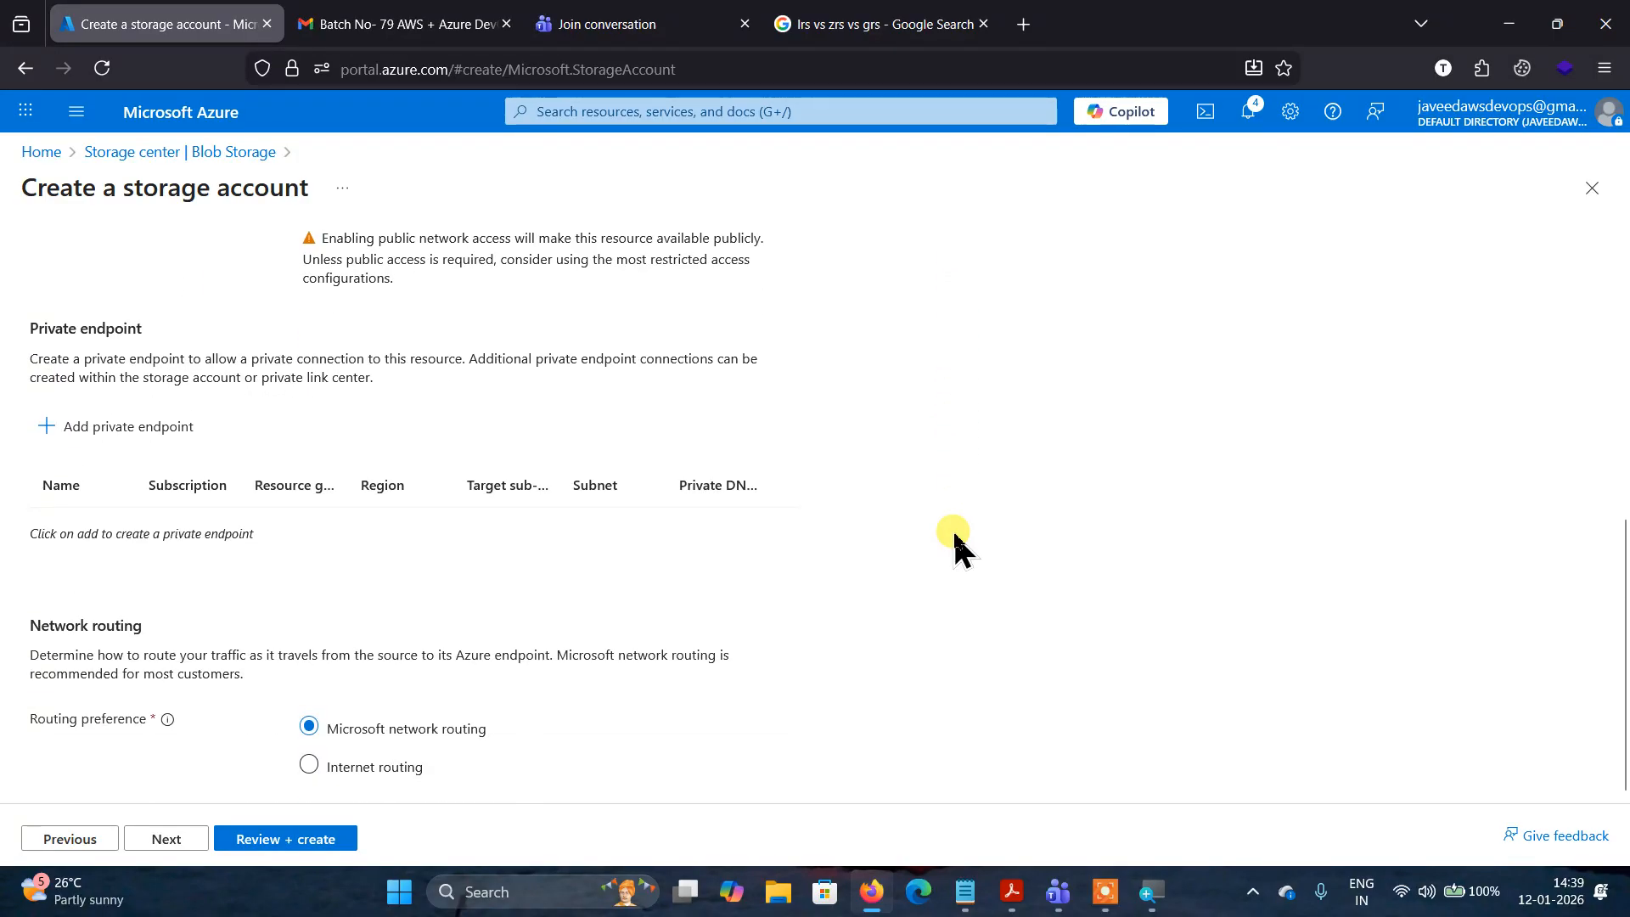
scroll(954, 537, up, 10)
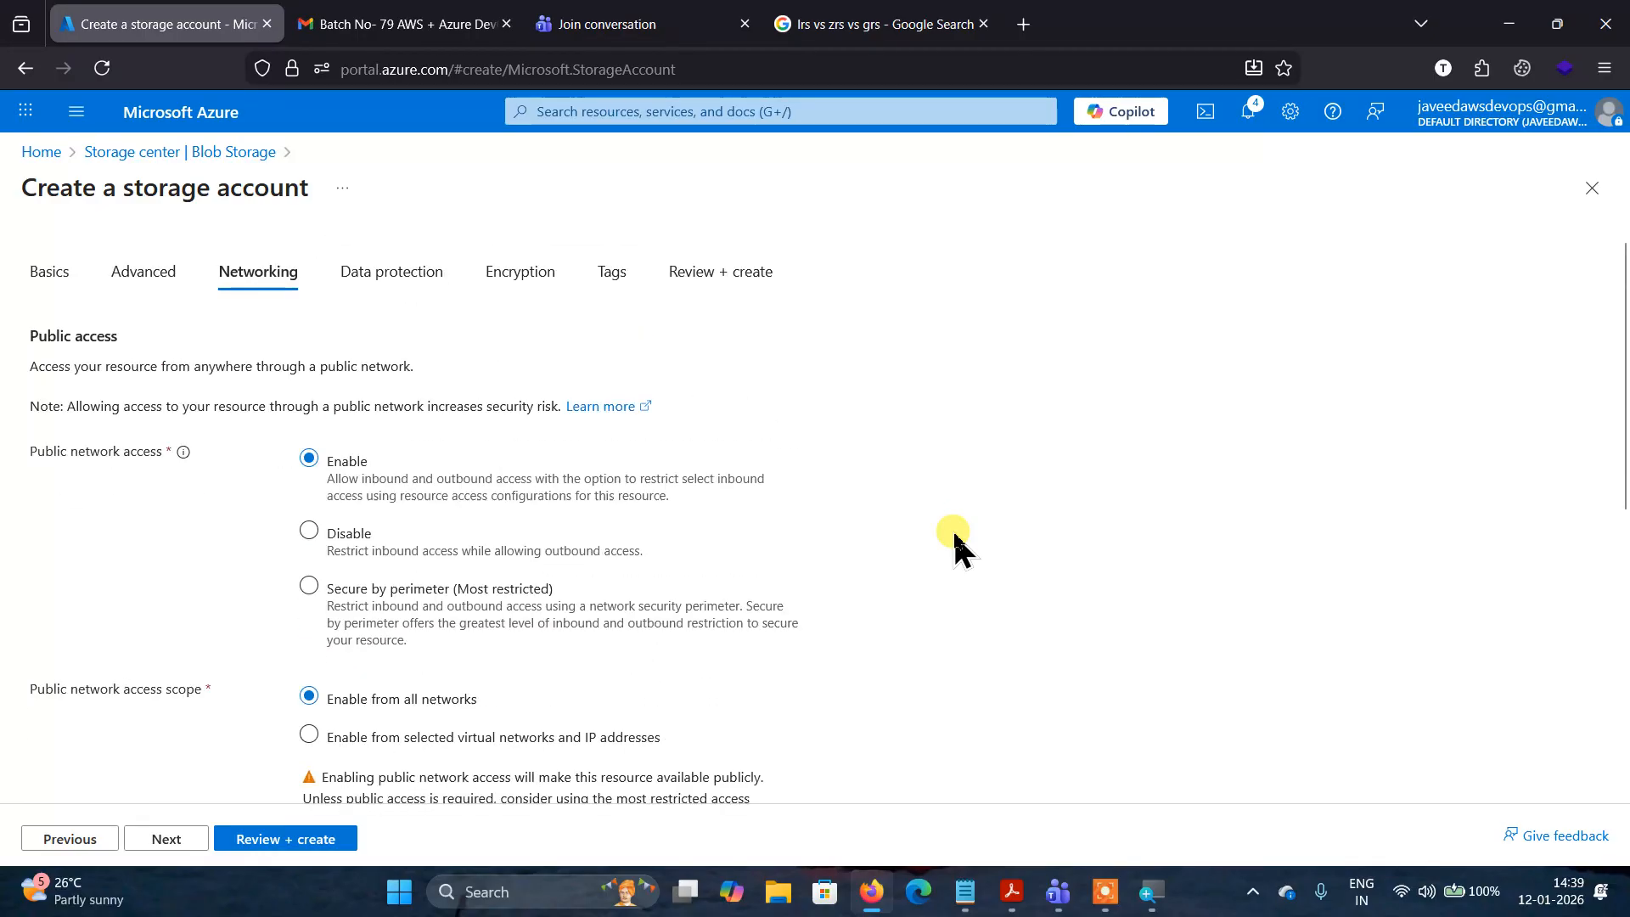
Allow enabling anonymous access on individual containers for the new storage account, and submit the configuration to create the account.
click(140, 268)
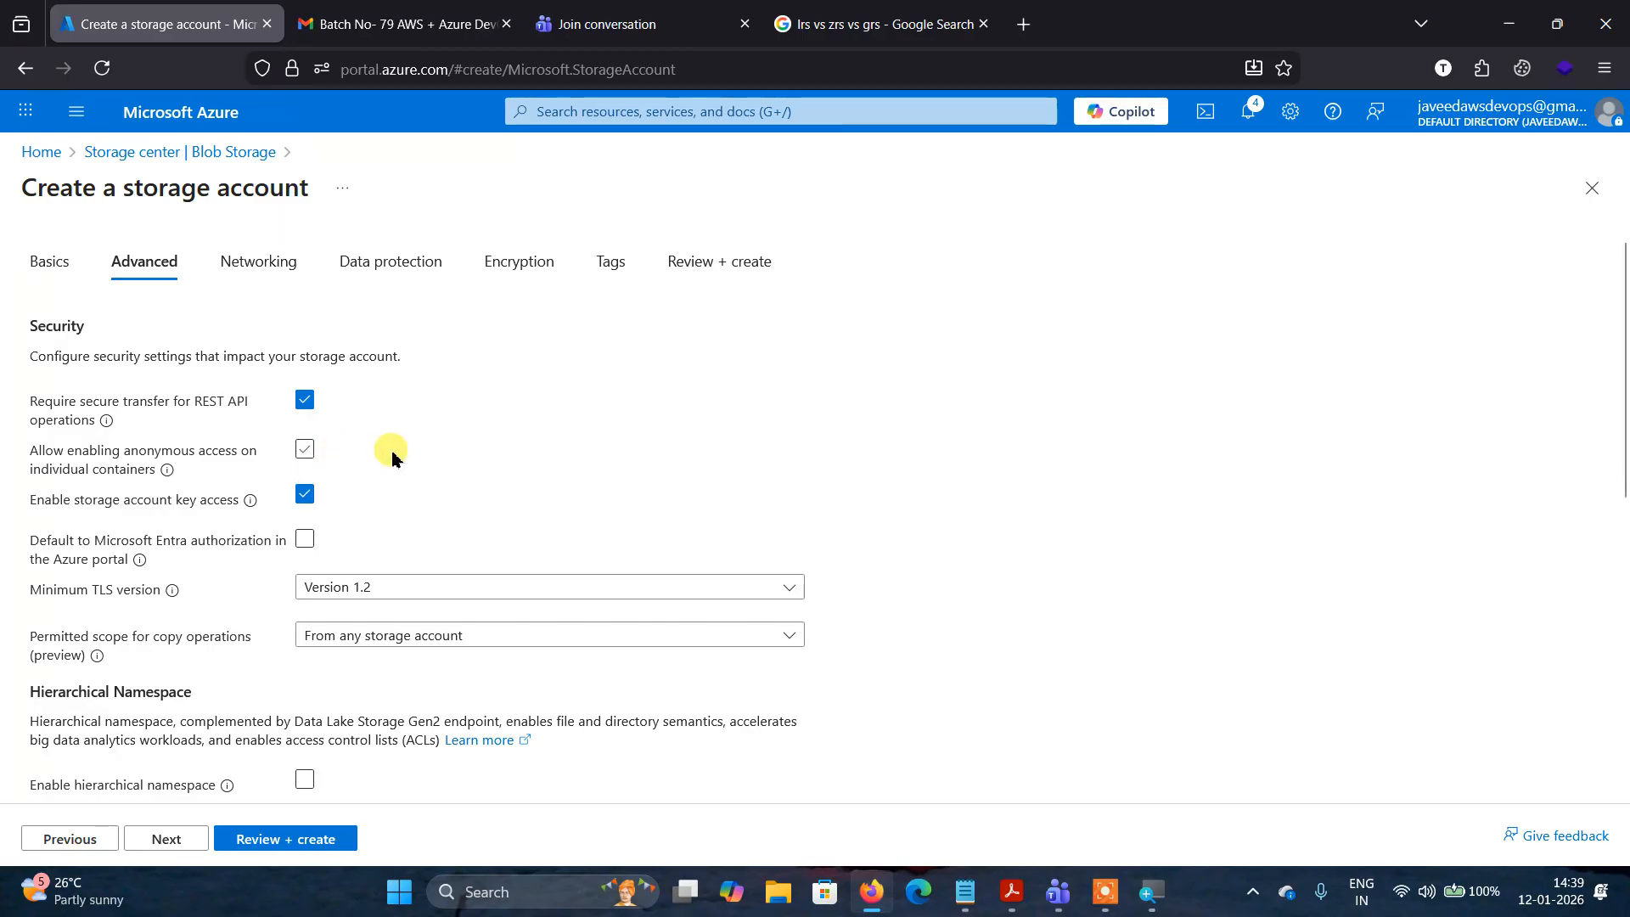
click(304, 449)
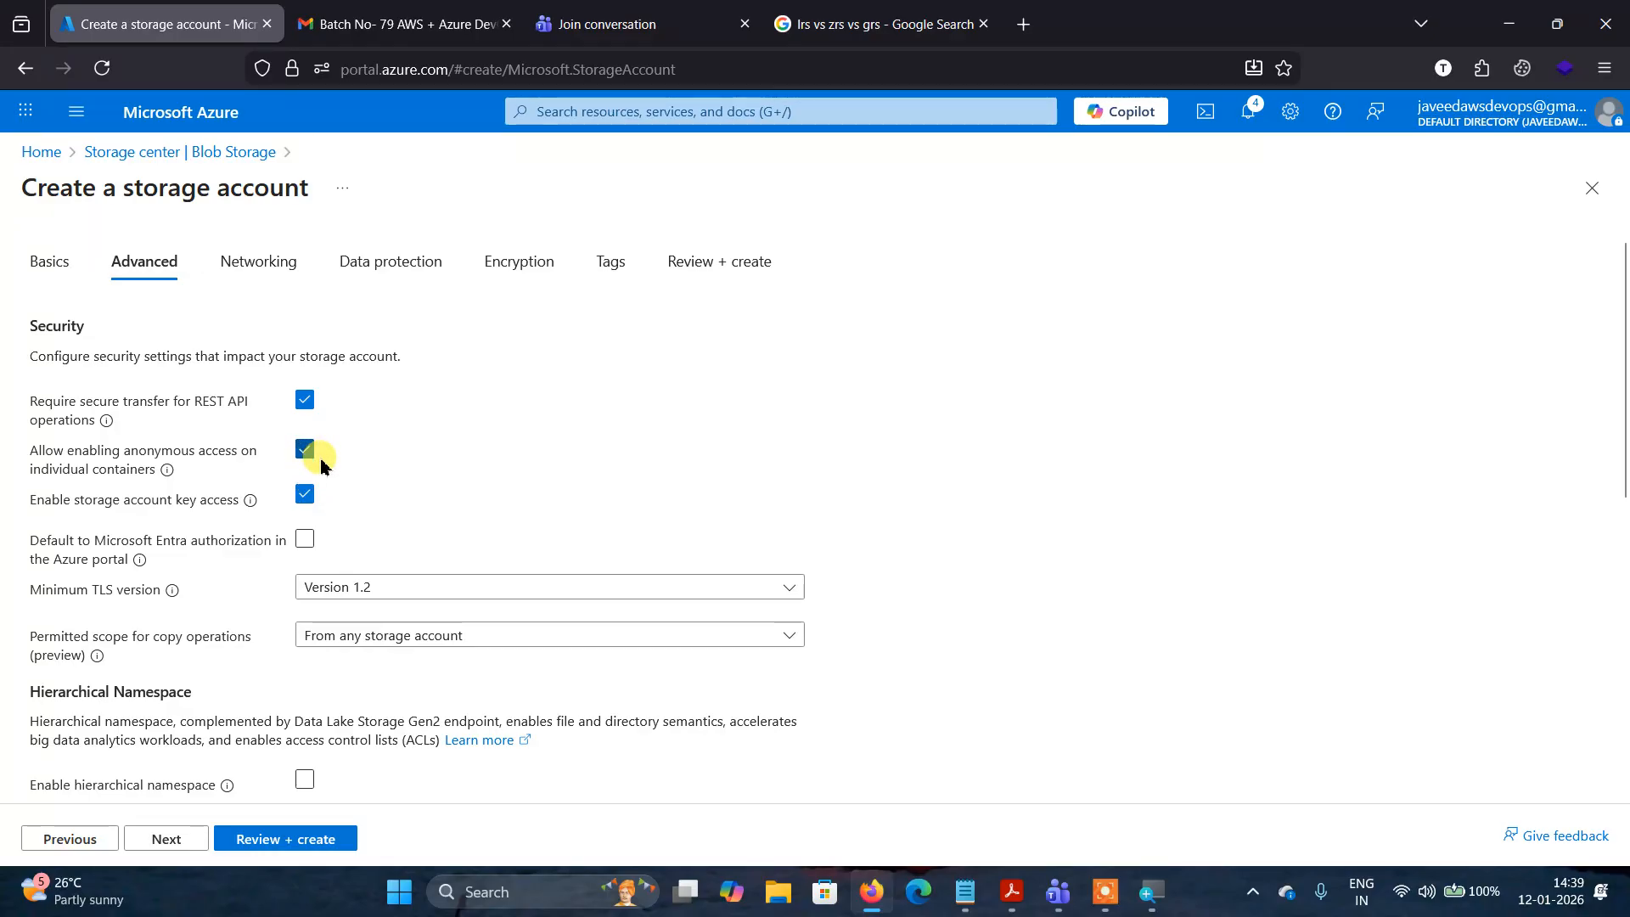
click(280, 844)
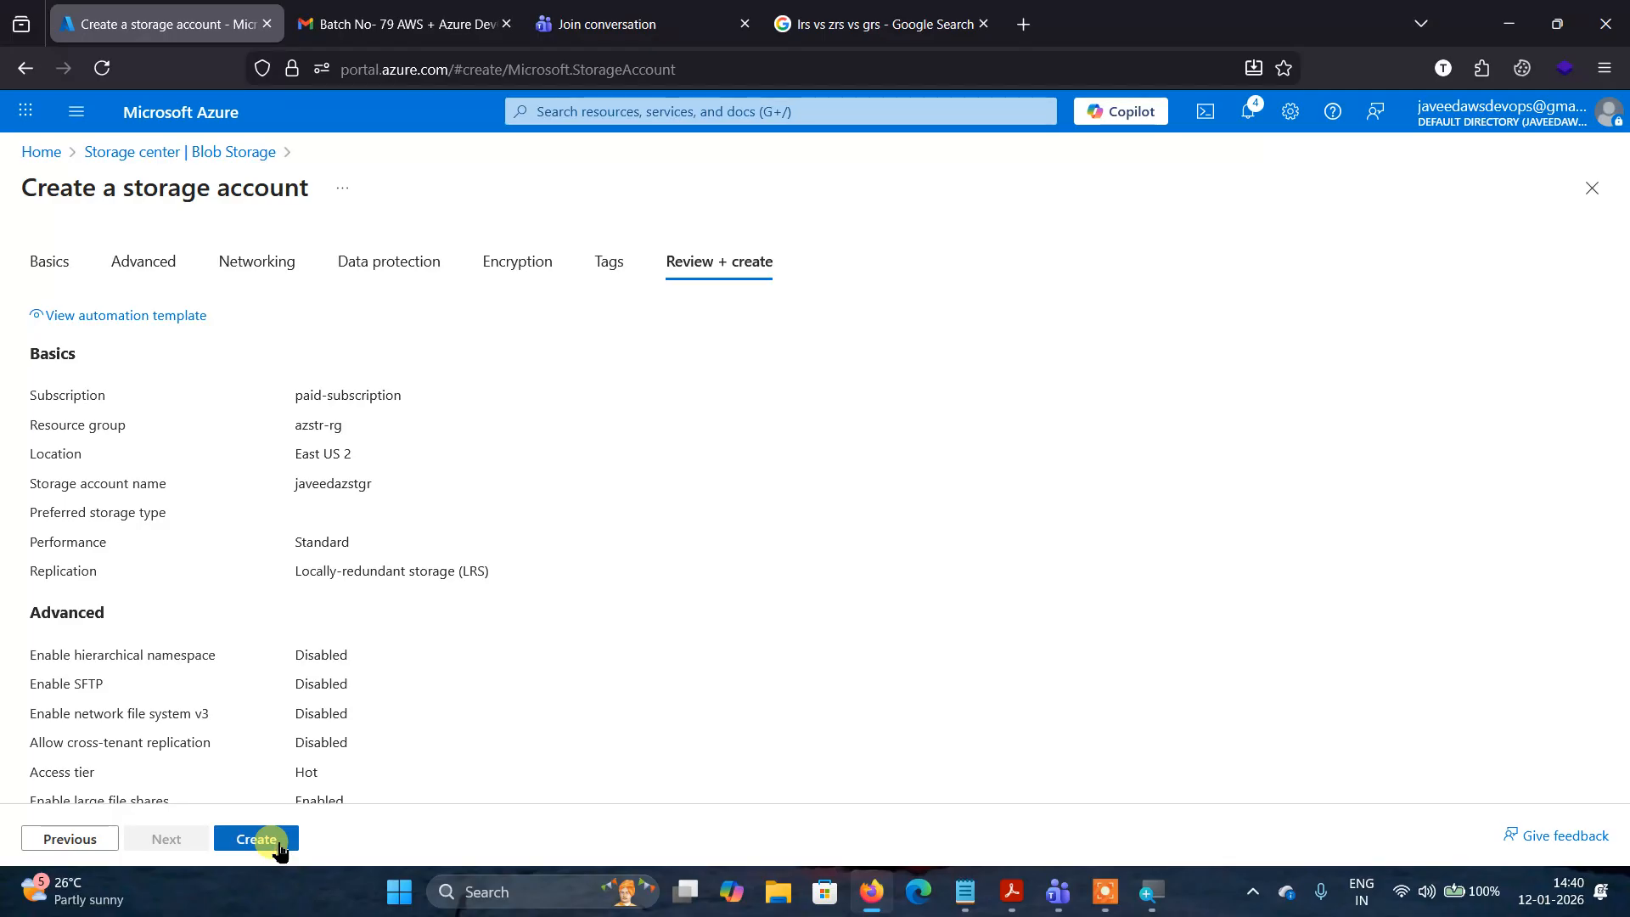
click(279, 845)
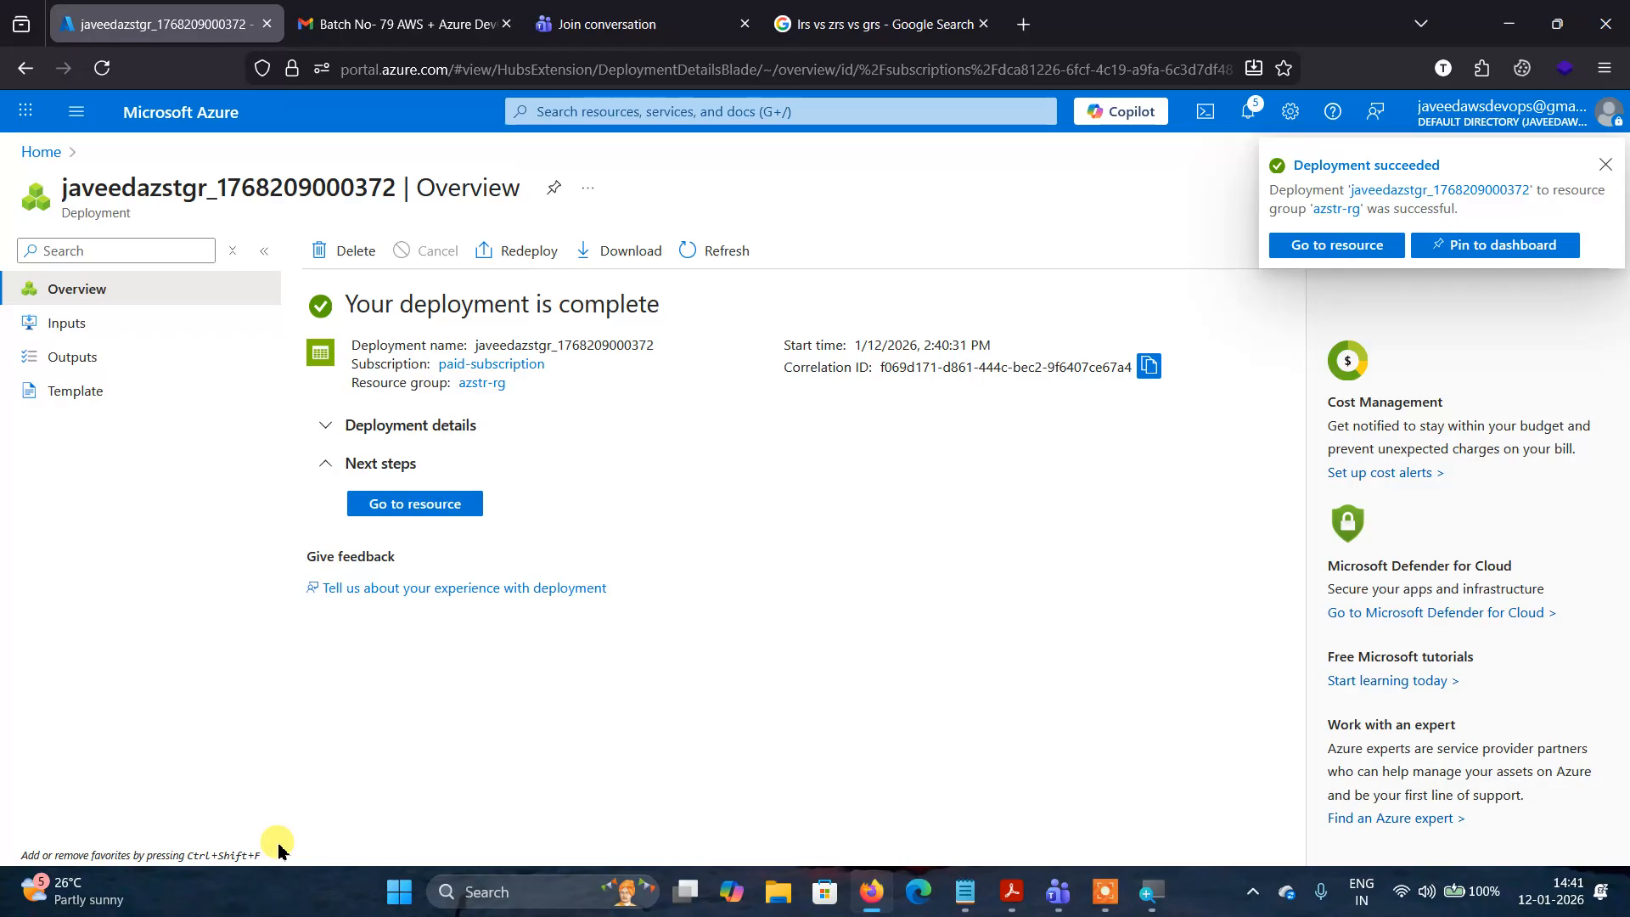
Open the newly deployed javeedazstgr storage account and go to its list of blob containers.
click(409, 507)
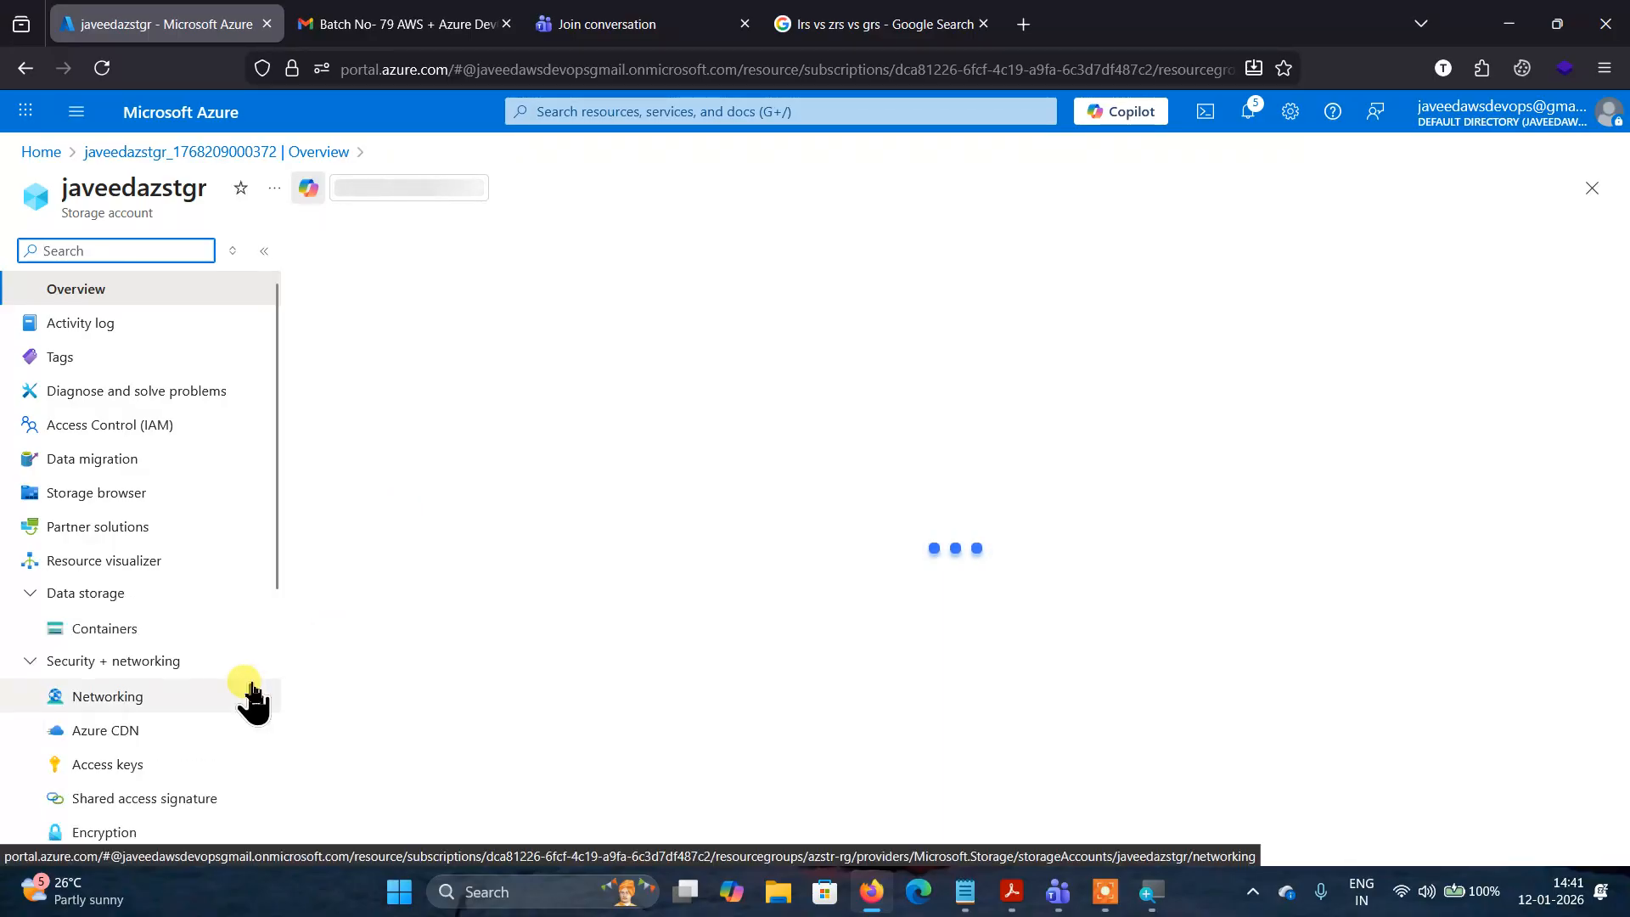
scroll(250, 692, down, 1)
scroll(252, 694, down, 2)
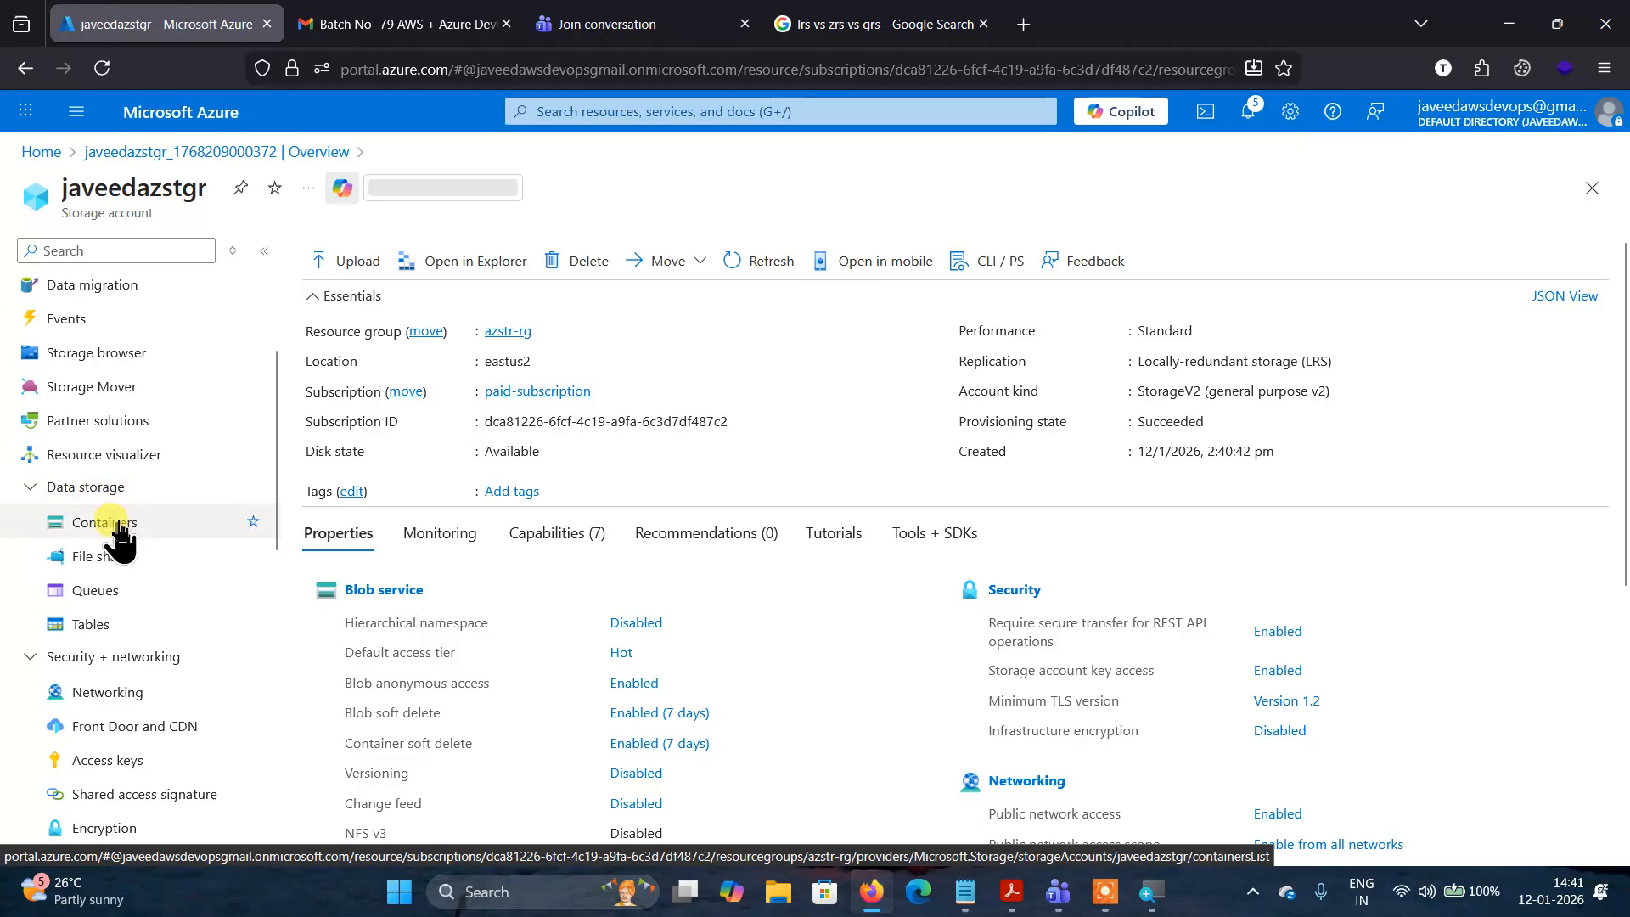
click(110, 522)
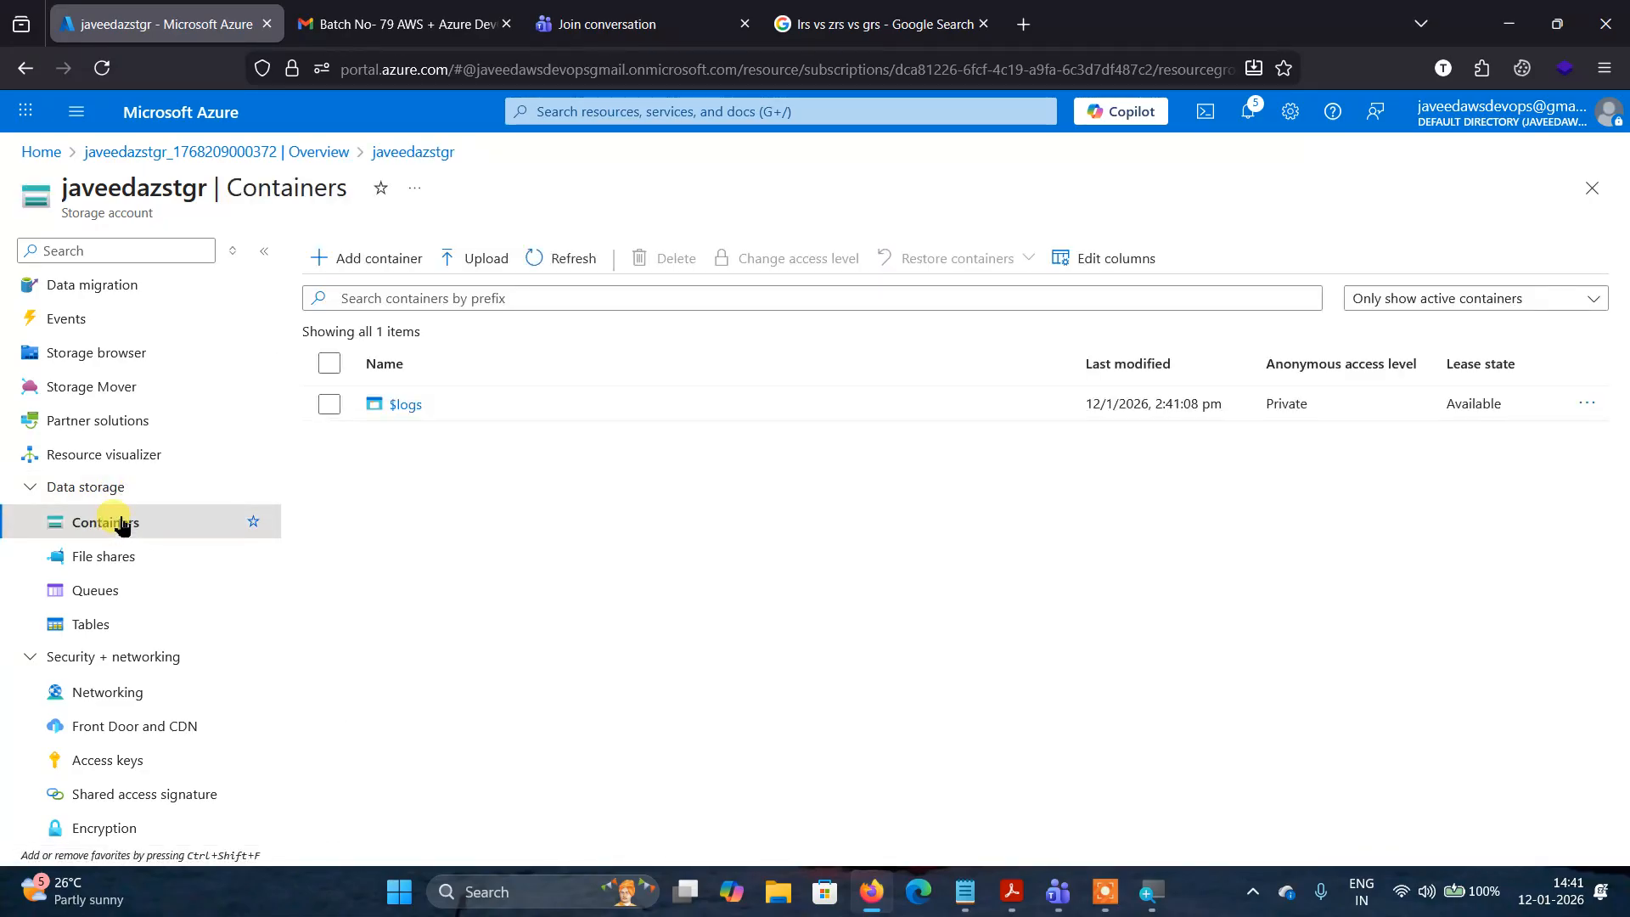
Create a container named javeedctr456 with its anonymous access level set to Container (anonymous read access for containers and blobs).
click(401, 260)
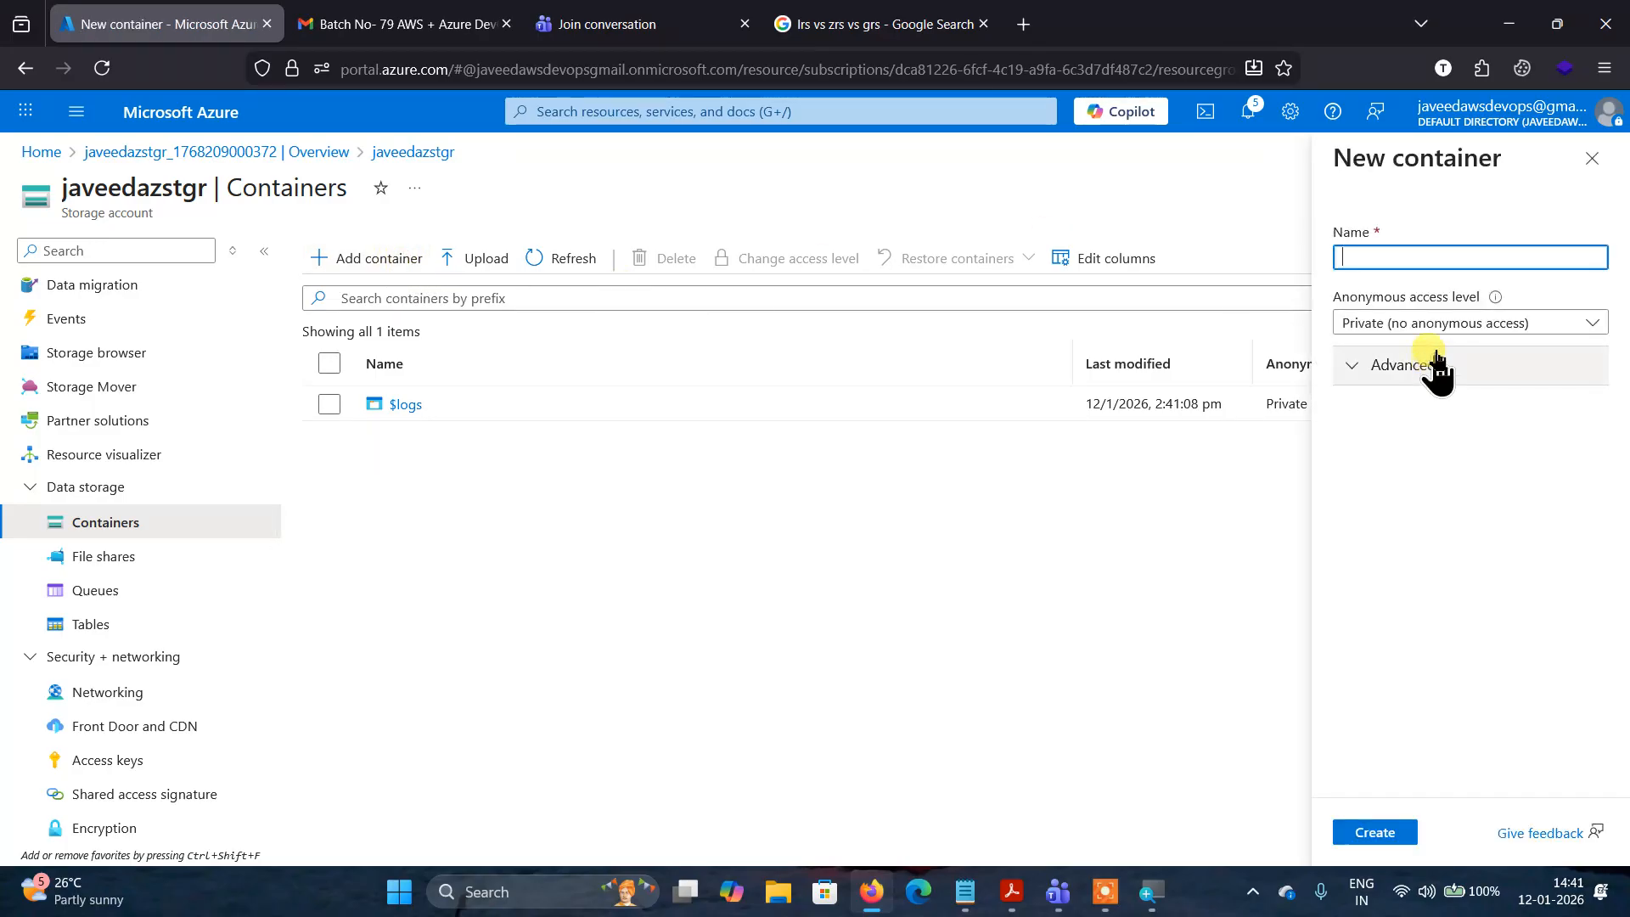
click(1479, 327)
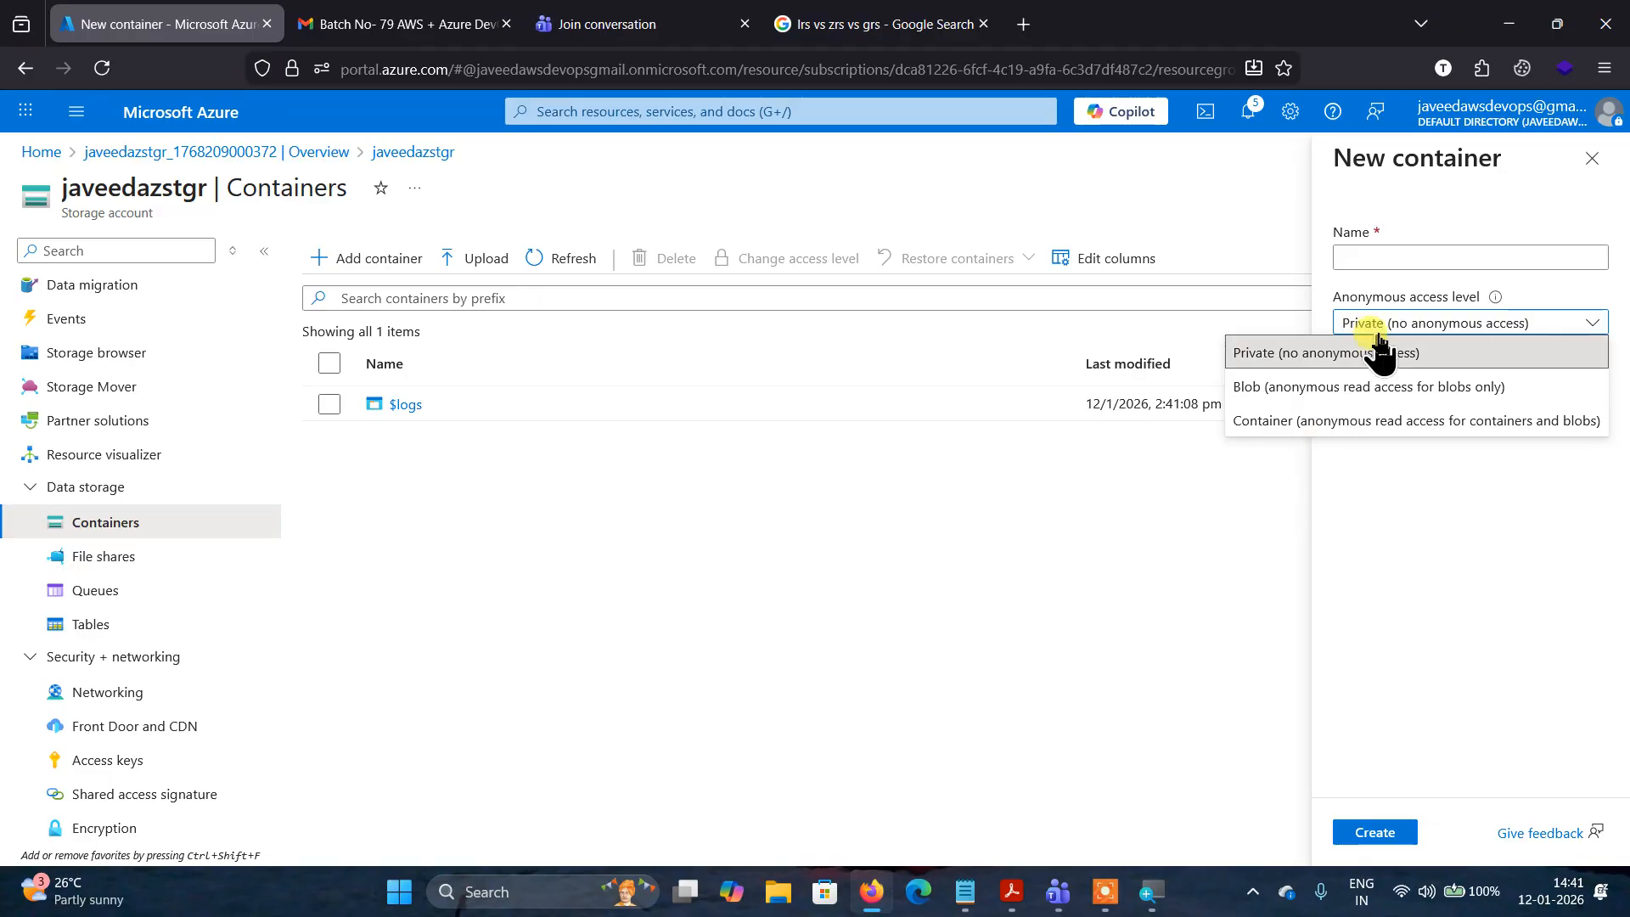
text(jave)
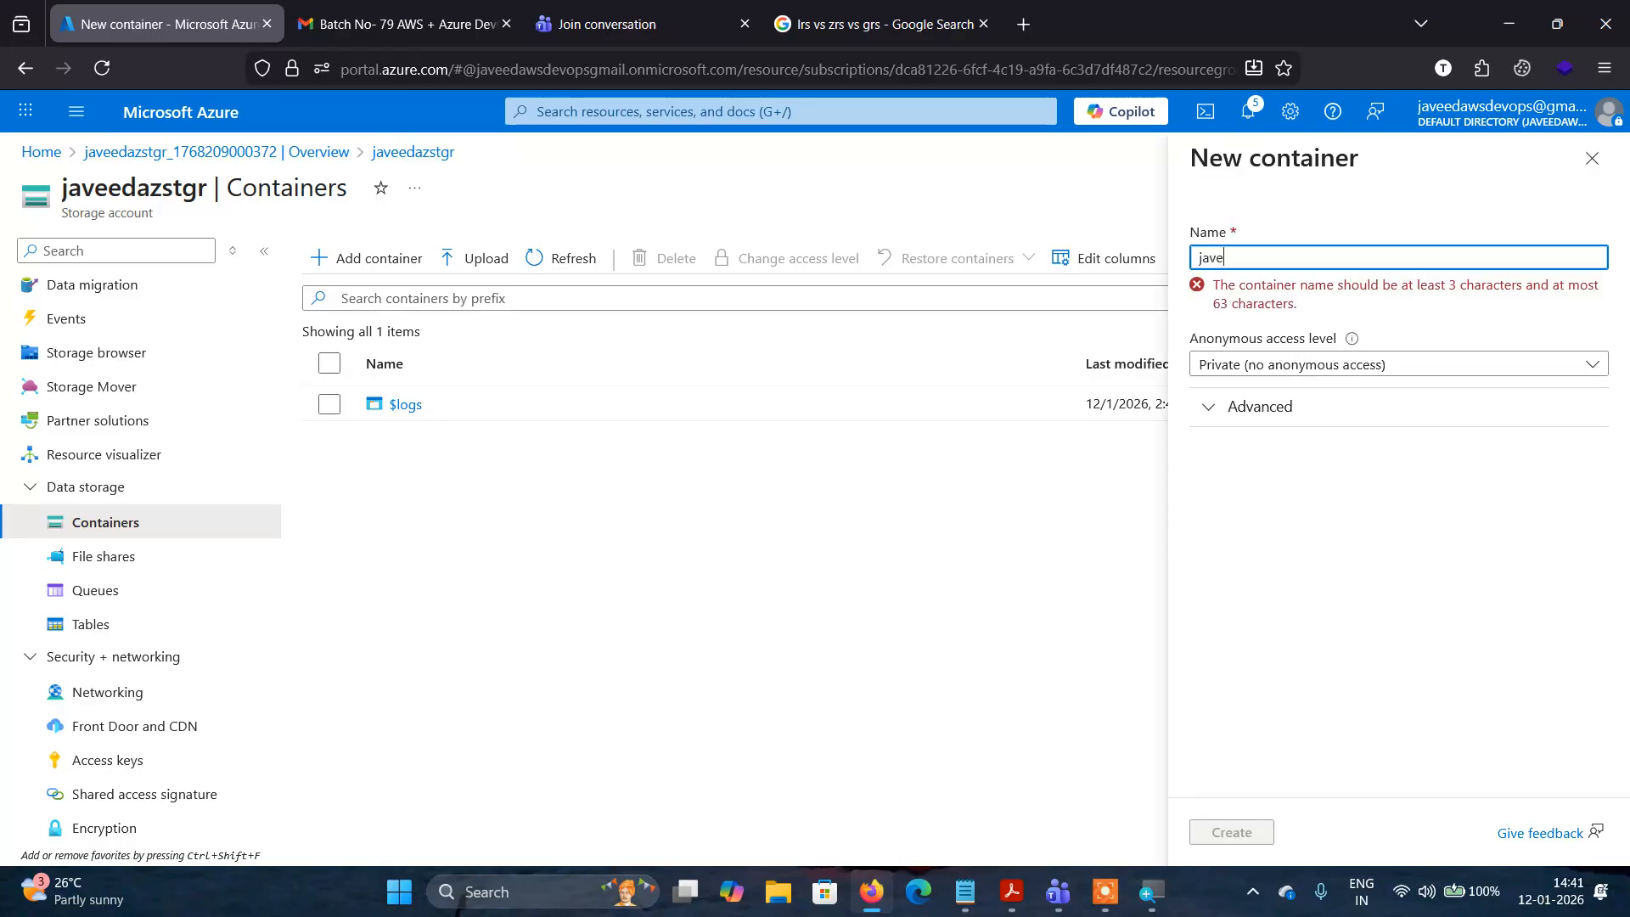
text(edctr456)
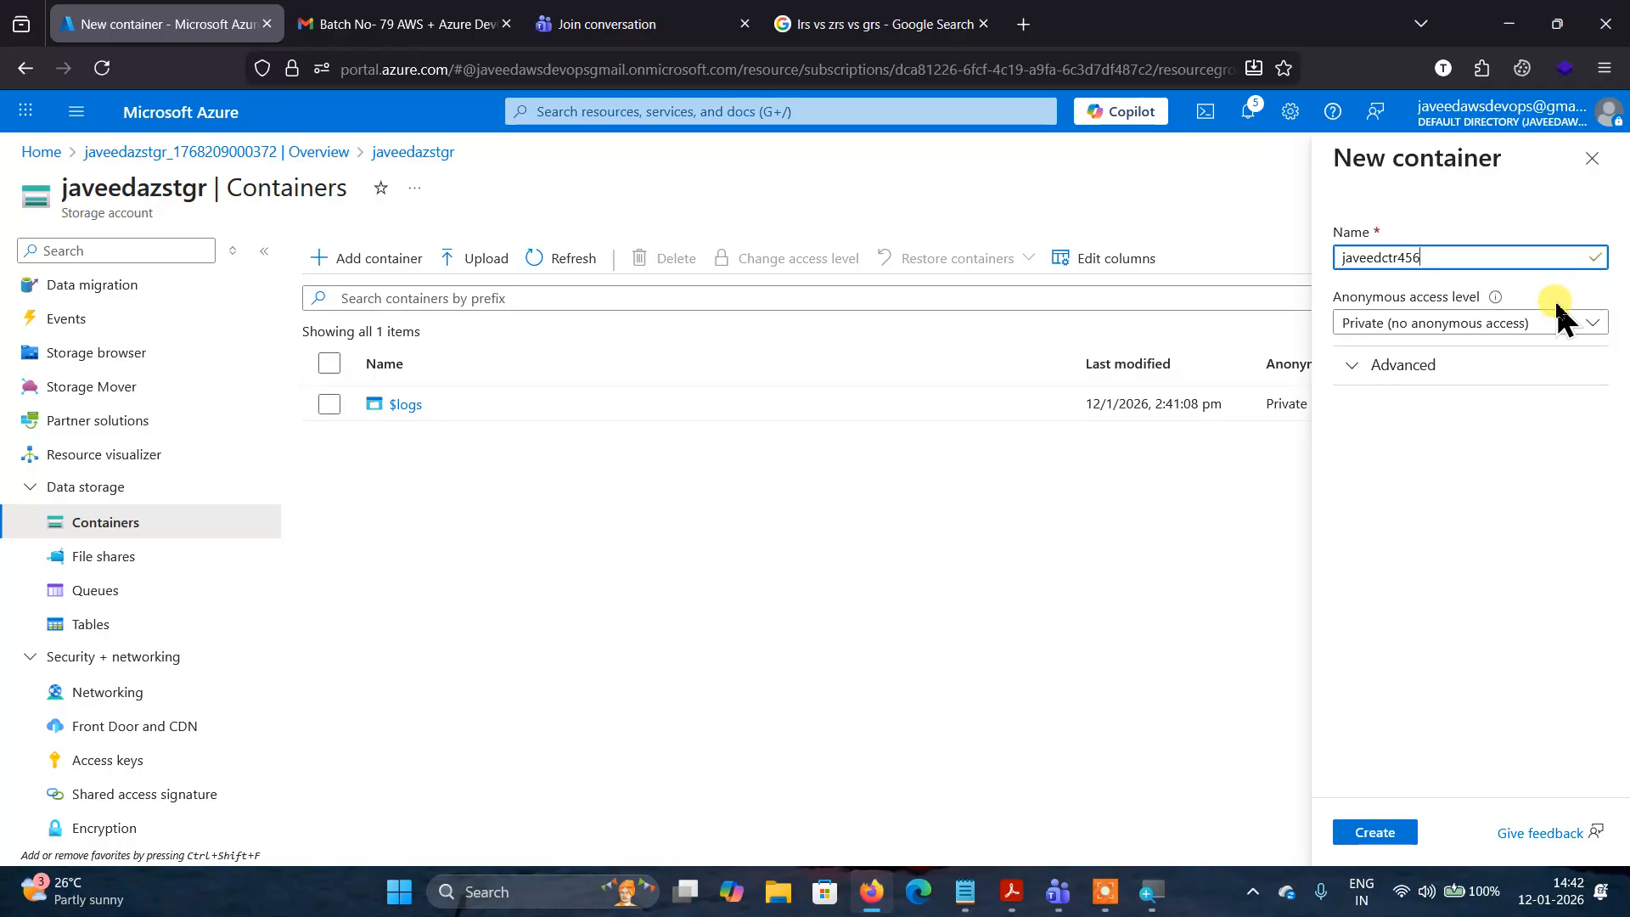
click(1560, 323)
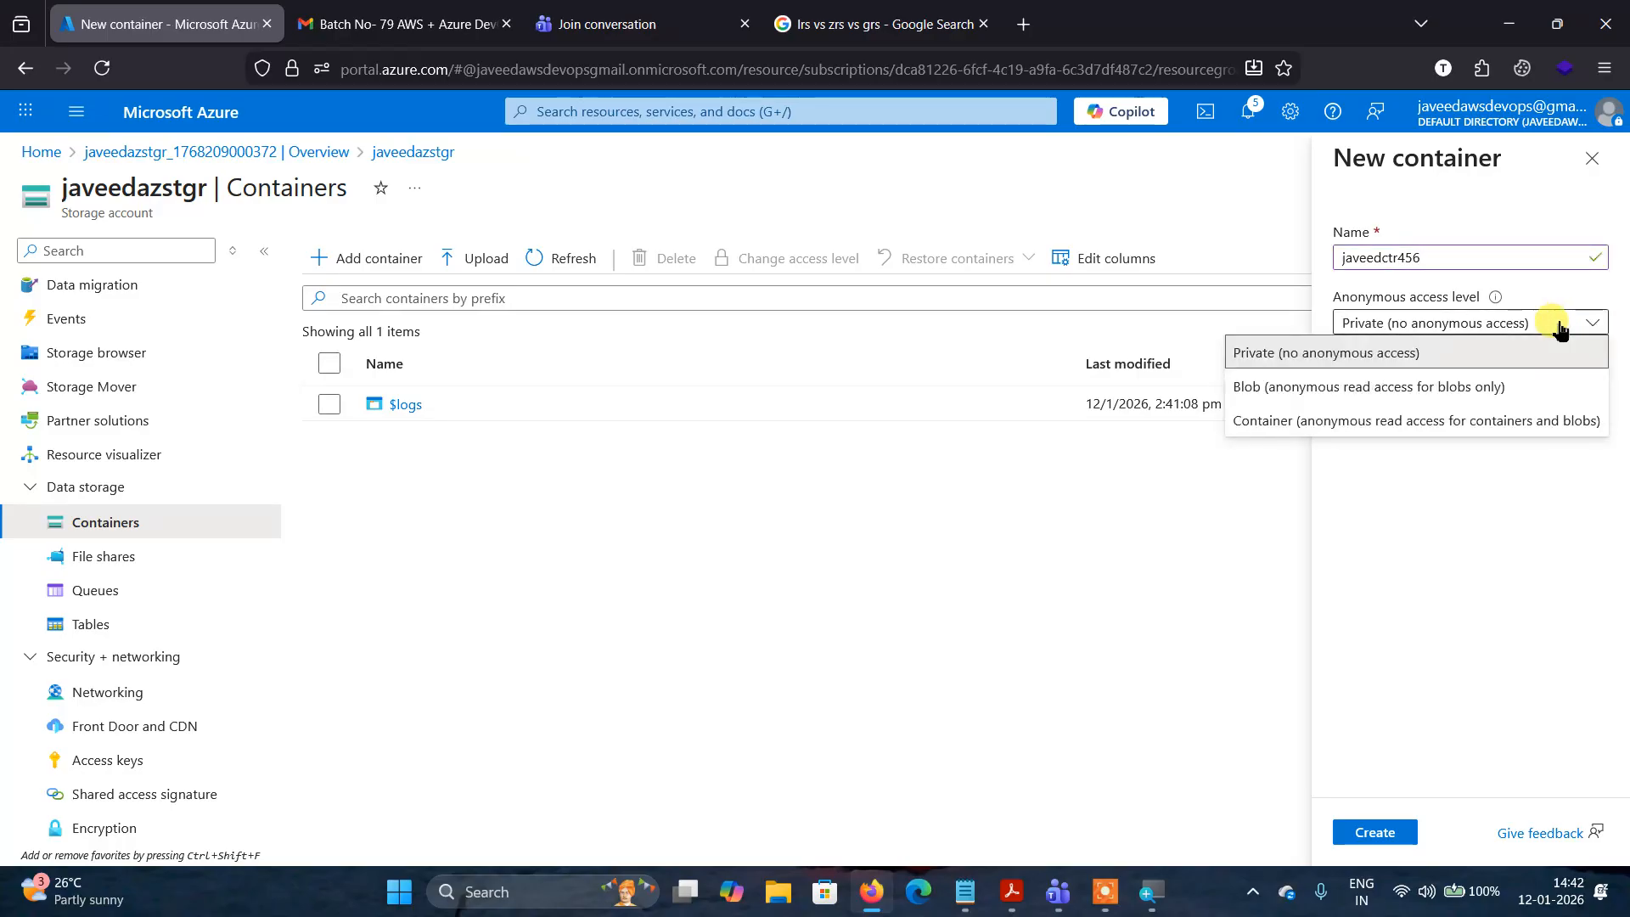
click(1365, 421)
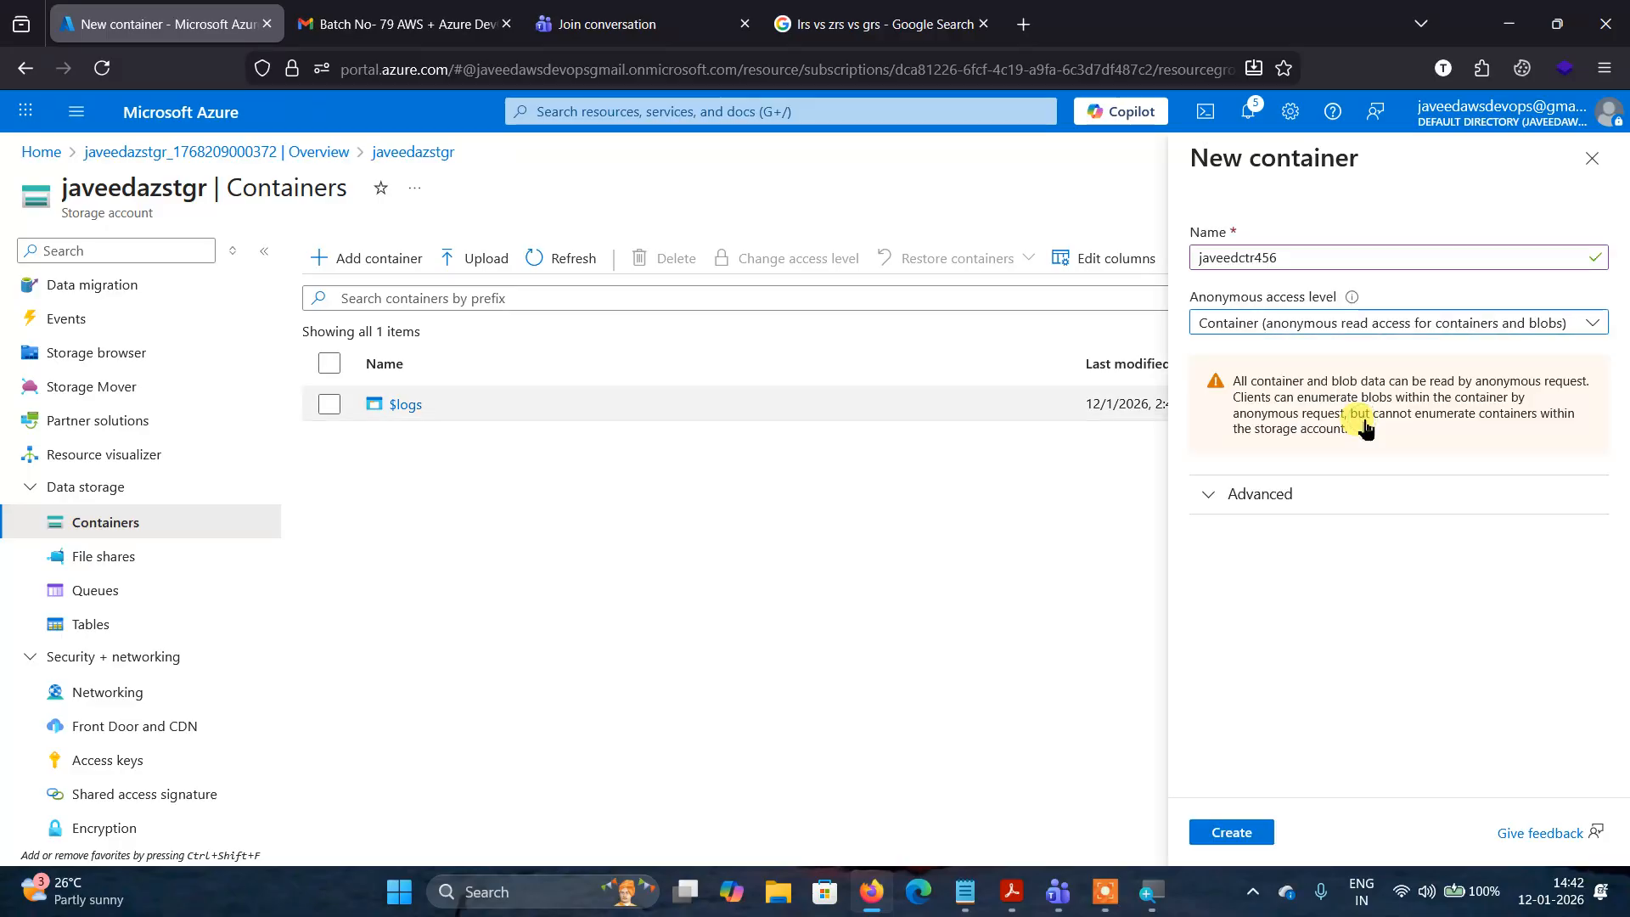
click(1234, 834)
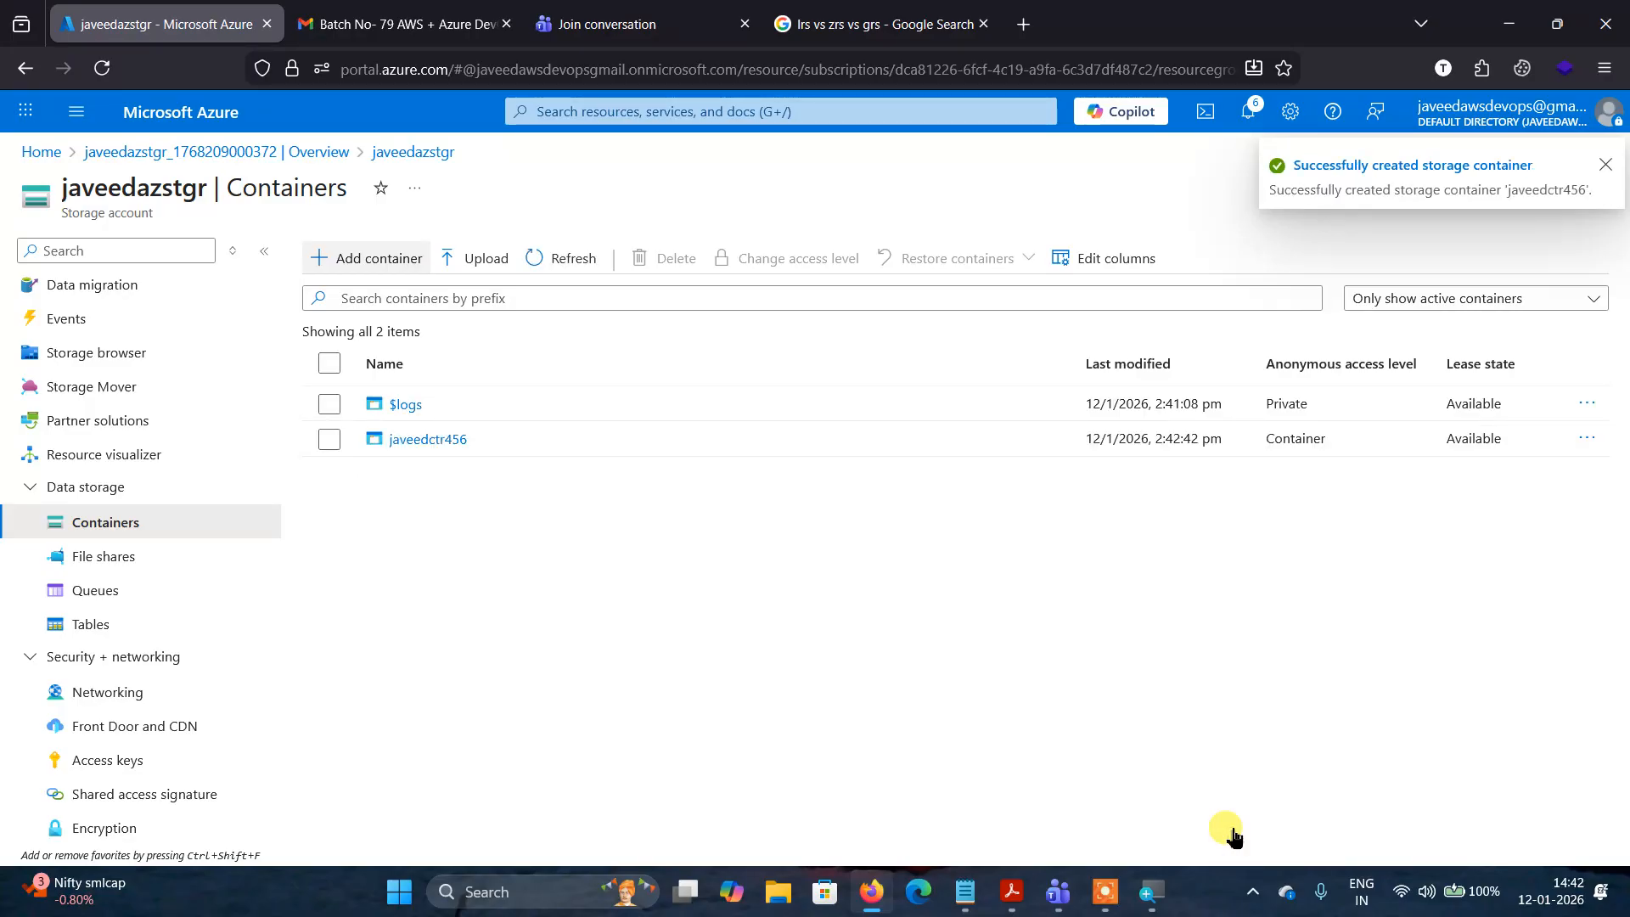
Upload Screenshot 2025-12-16 154658.png from the Desktop folder into the javeedctr456 container.
click(411, 440)
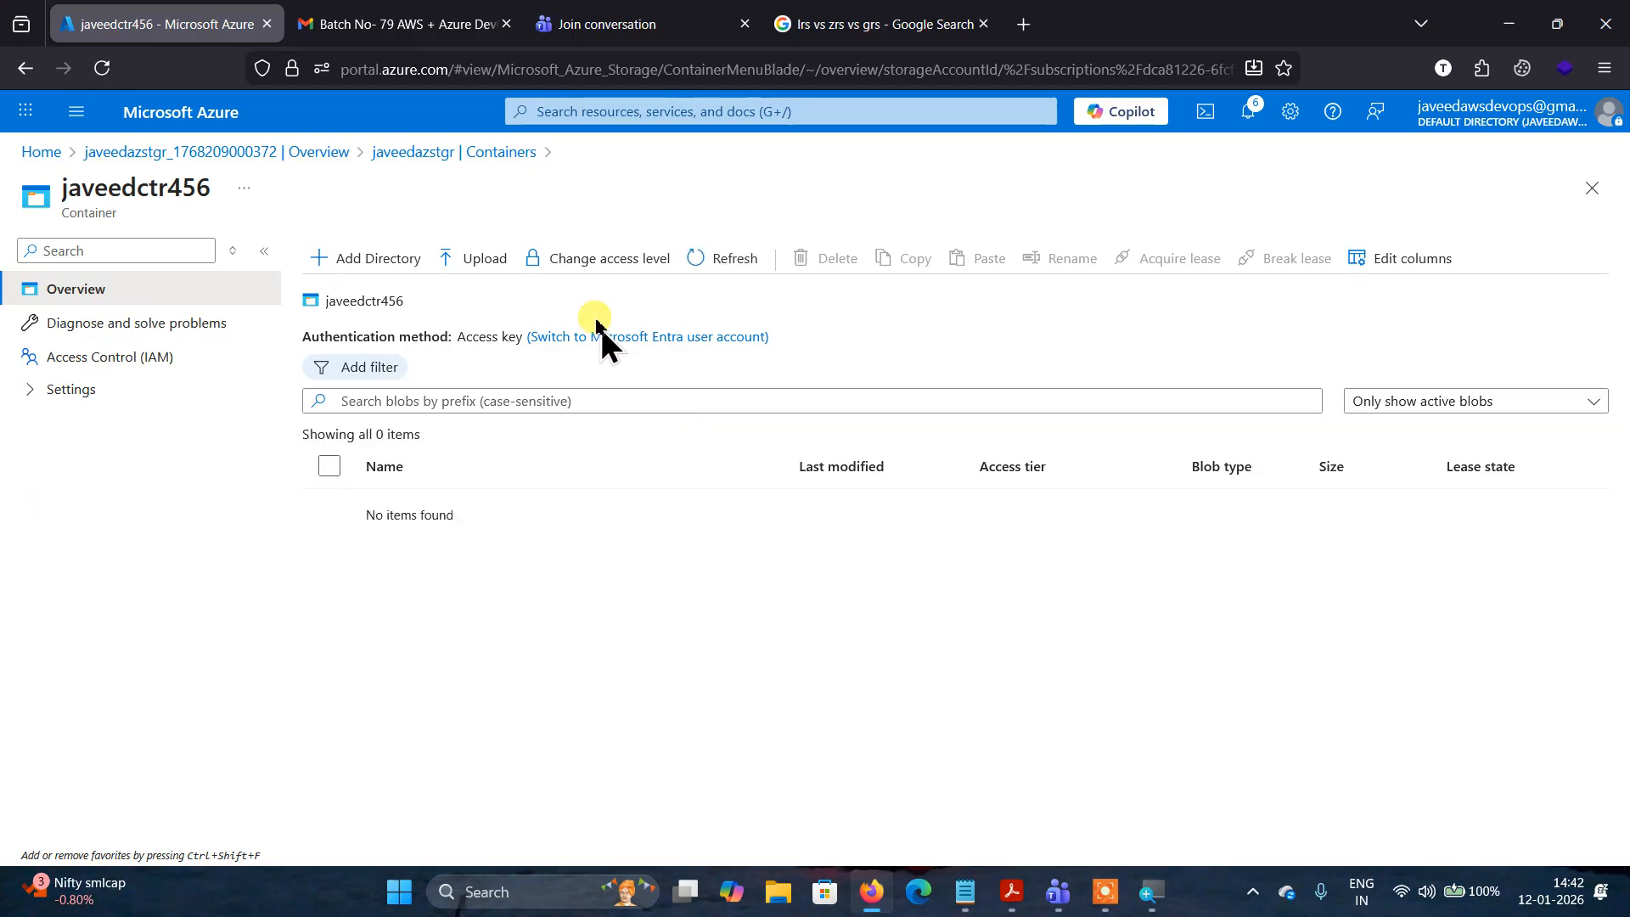
click(473, 260)
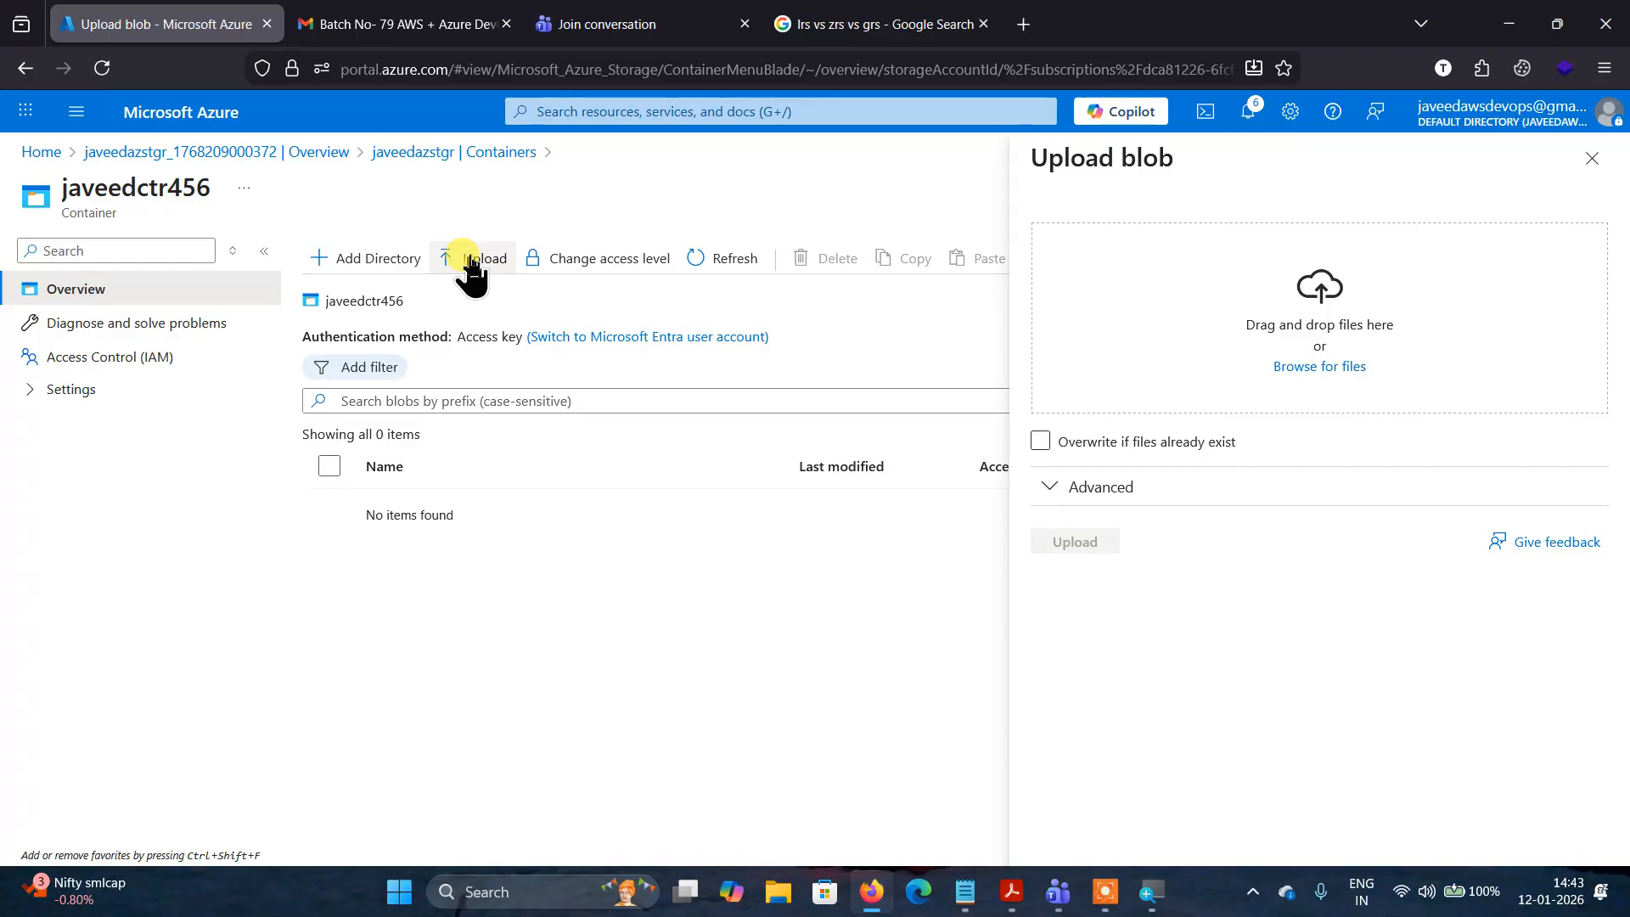
click(1326, 365)
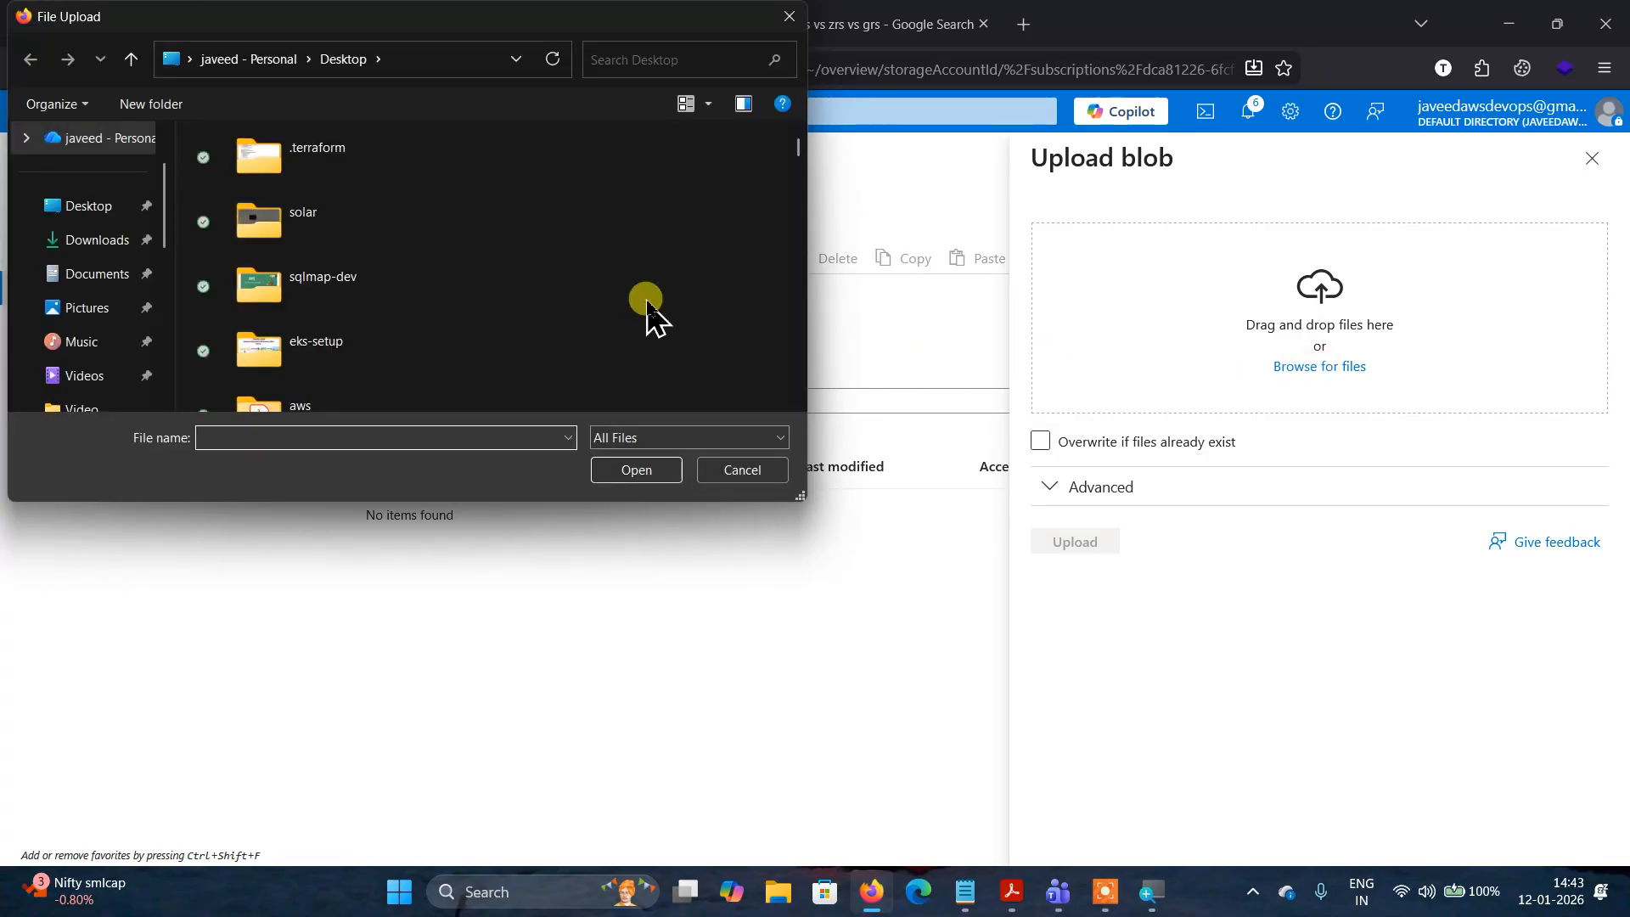
drag(799, 153, 795, 316)
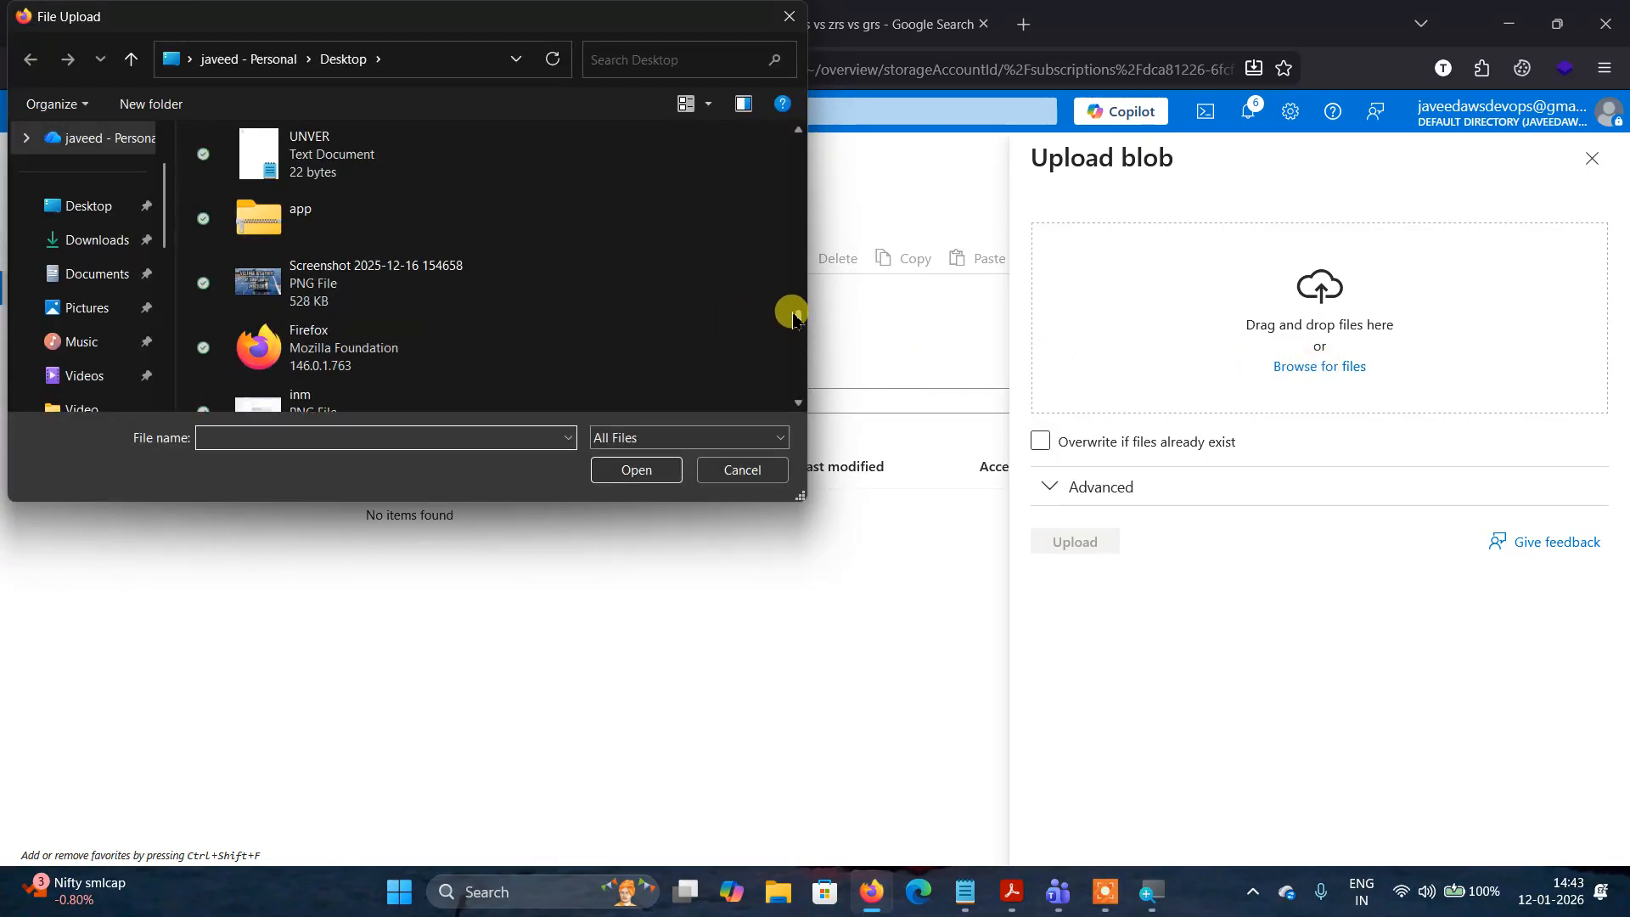
click(418, 288)
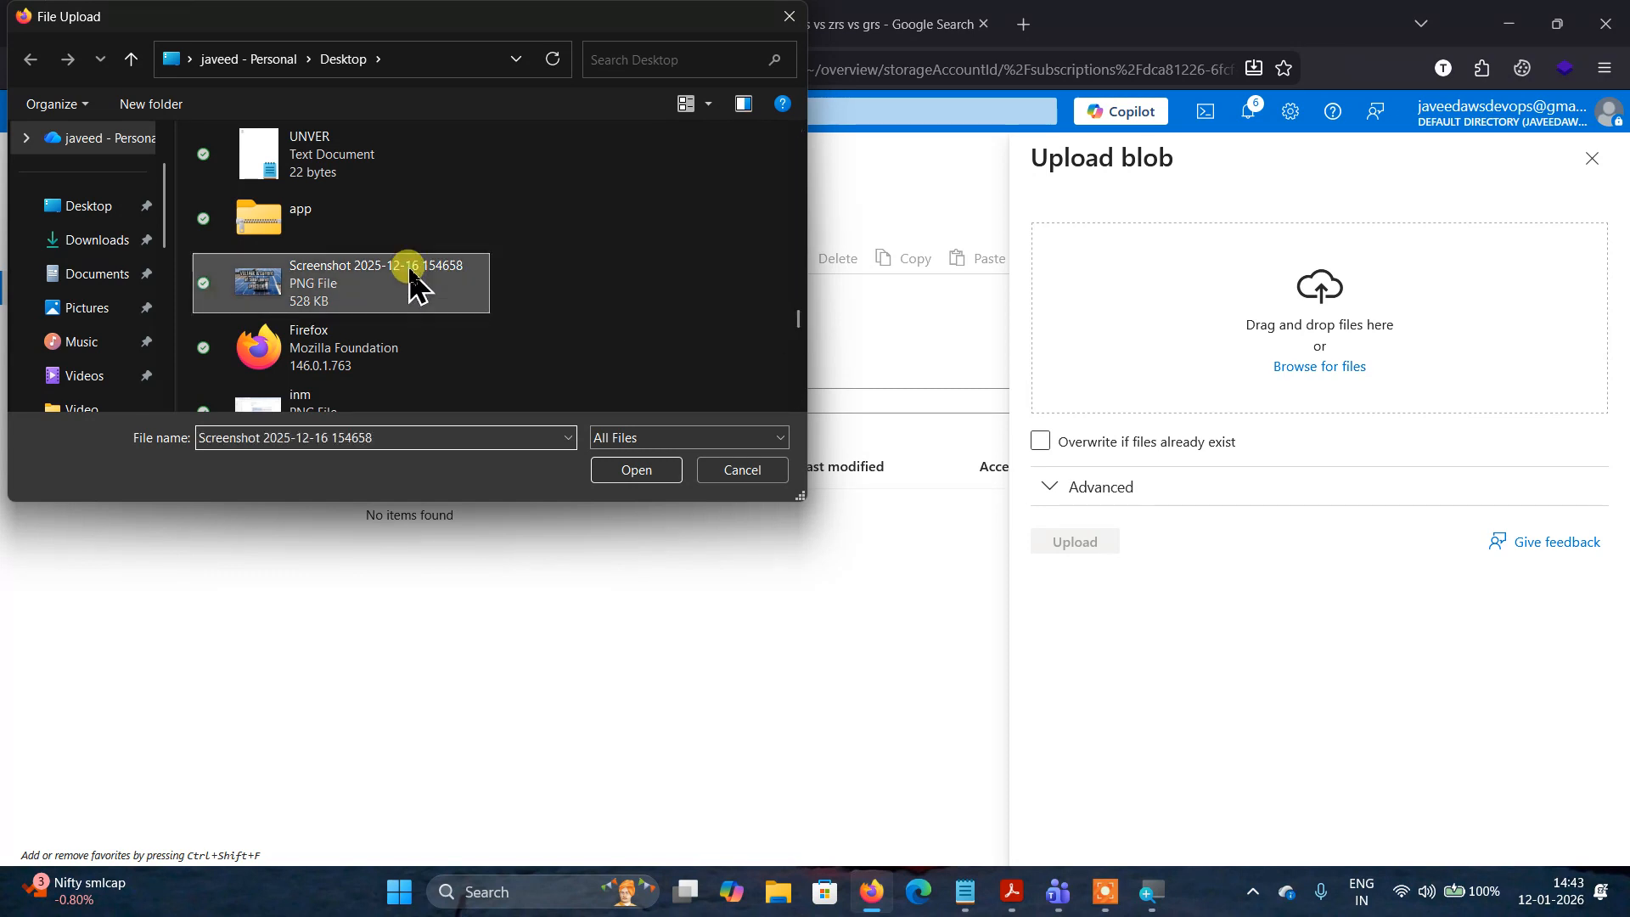
click(635, 472)
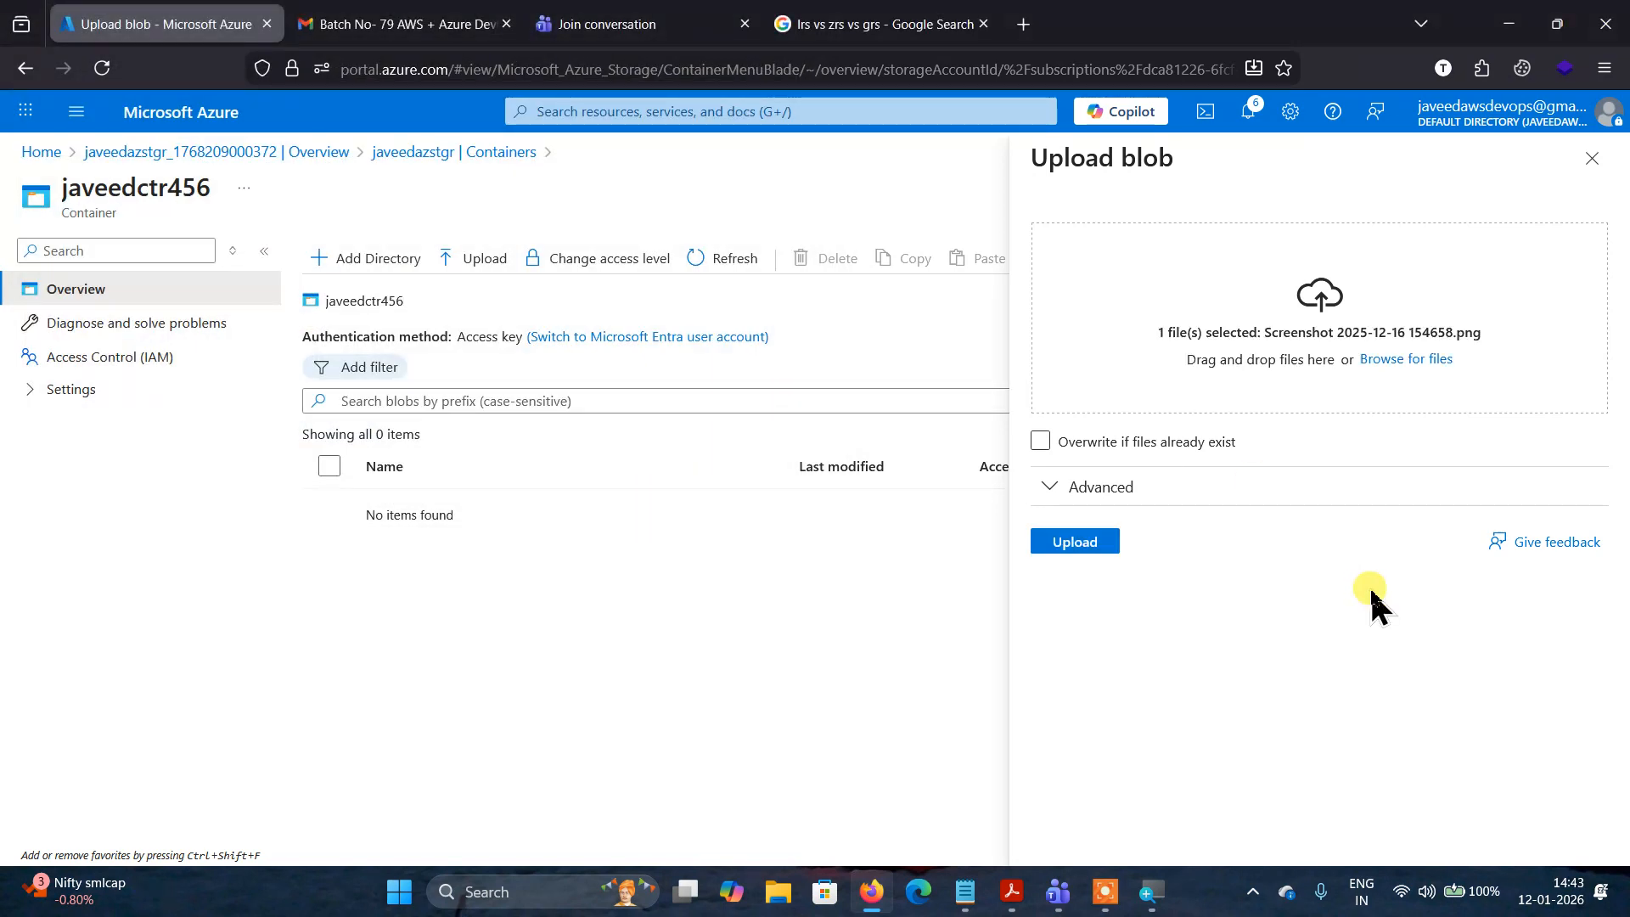
click(1089, 543)
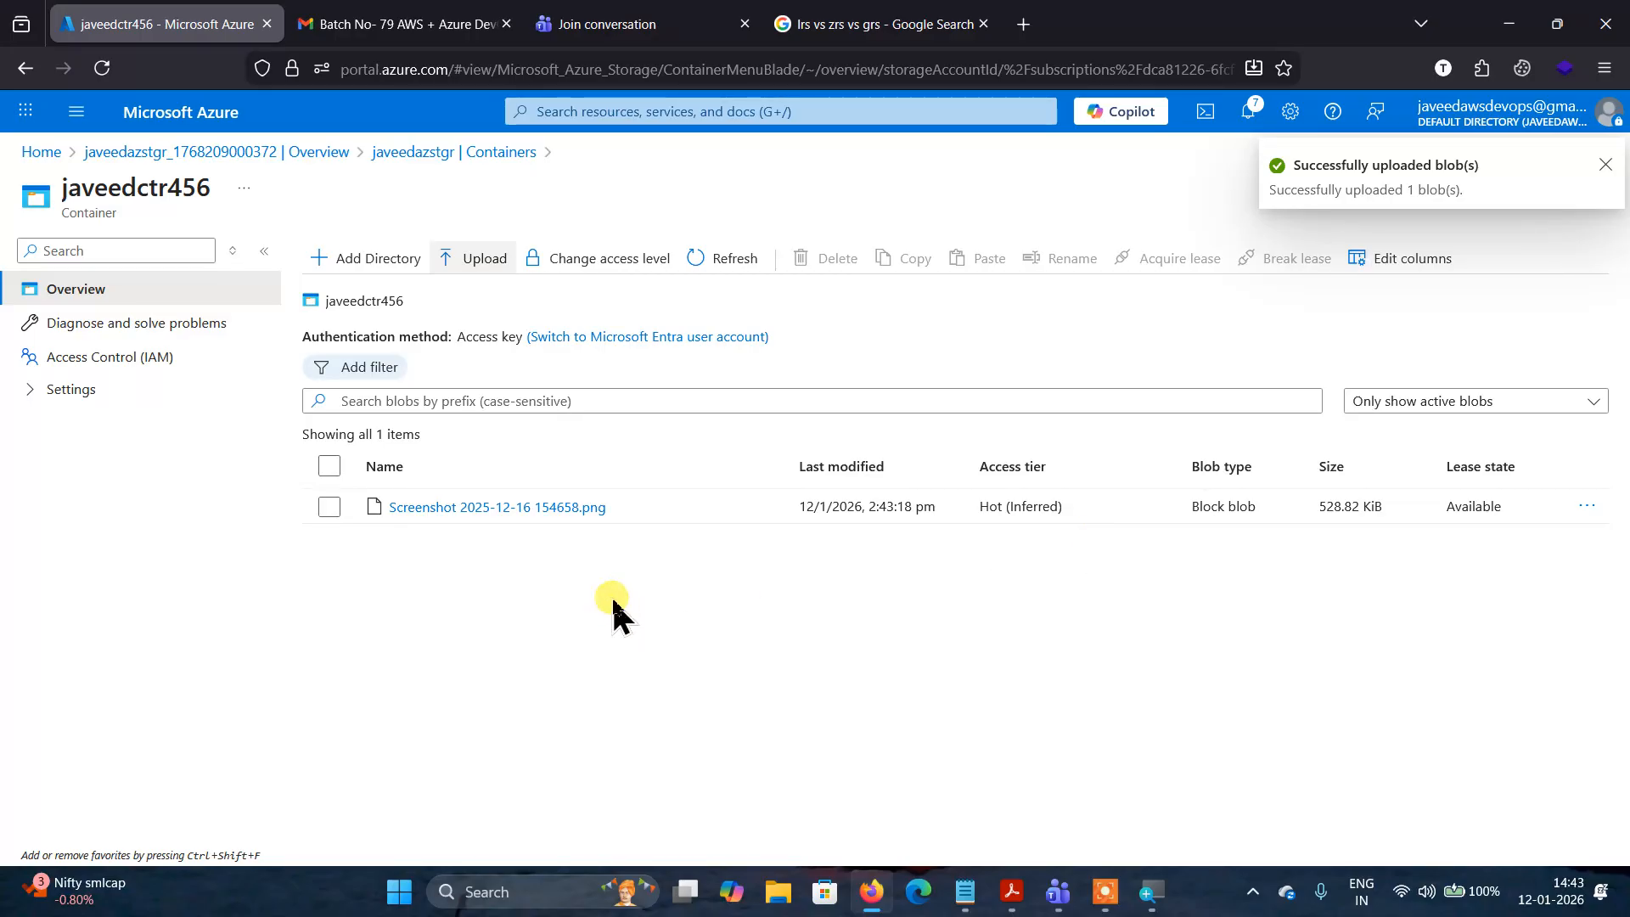
Copy the uploaded PNG blob's URL and open it in the browser tab that holds the Google image search.
click(429, 508)
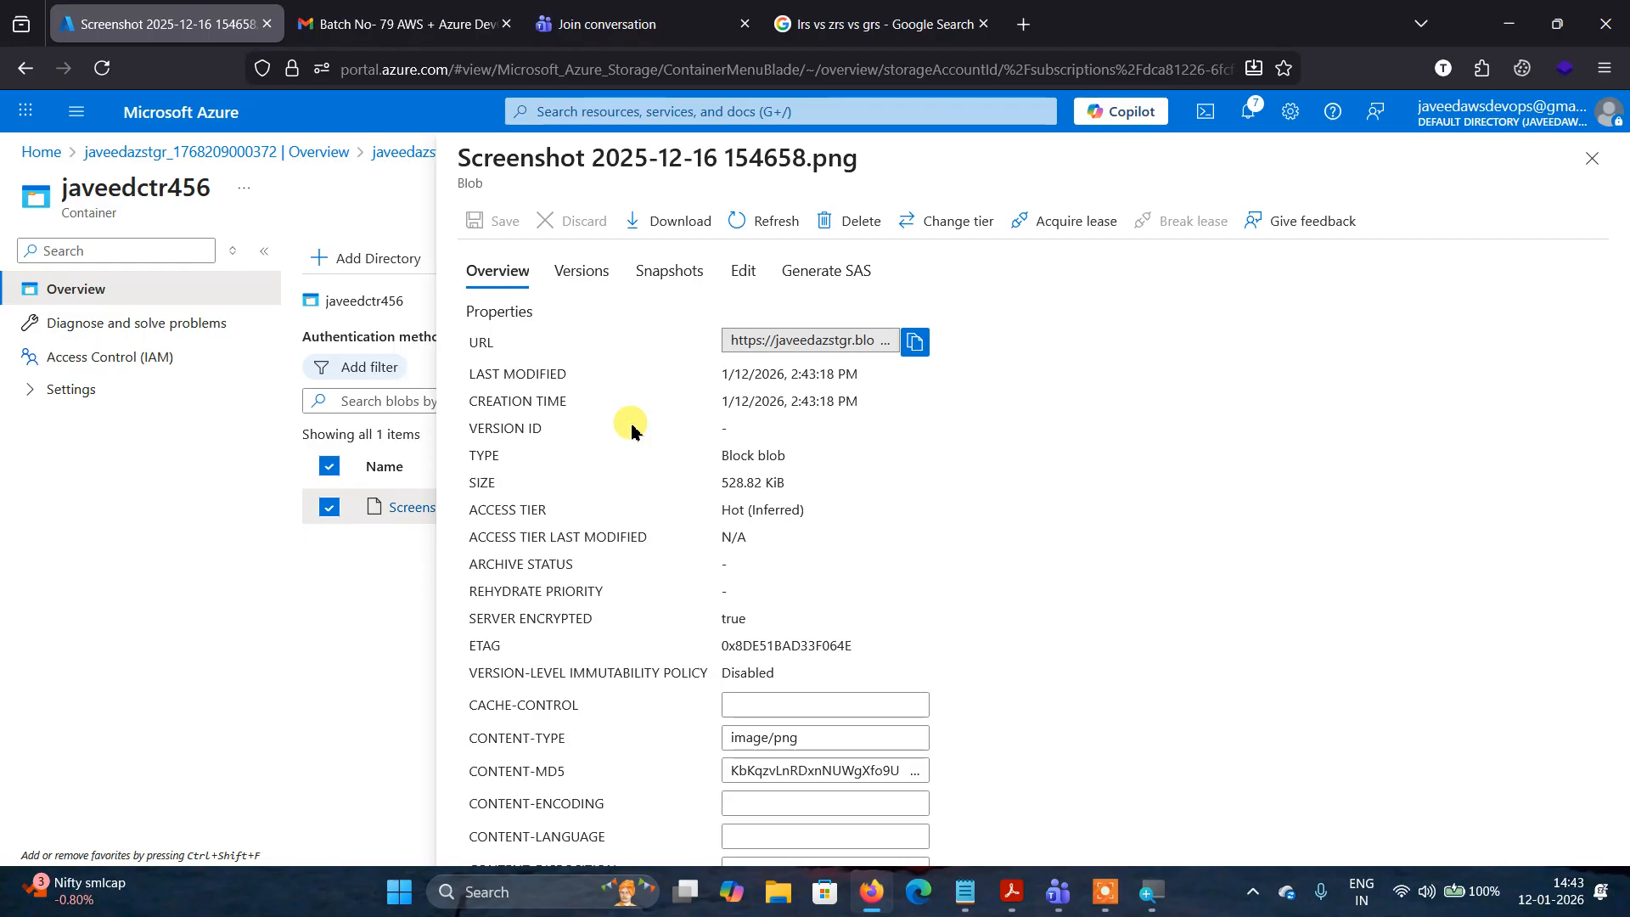
click(916, 343)
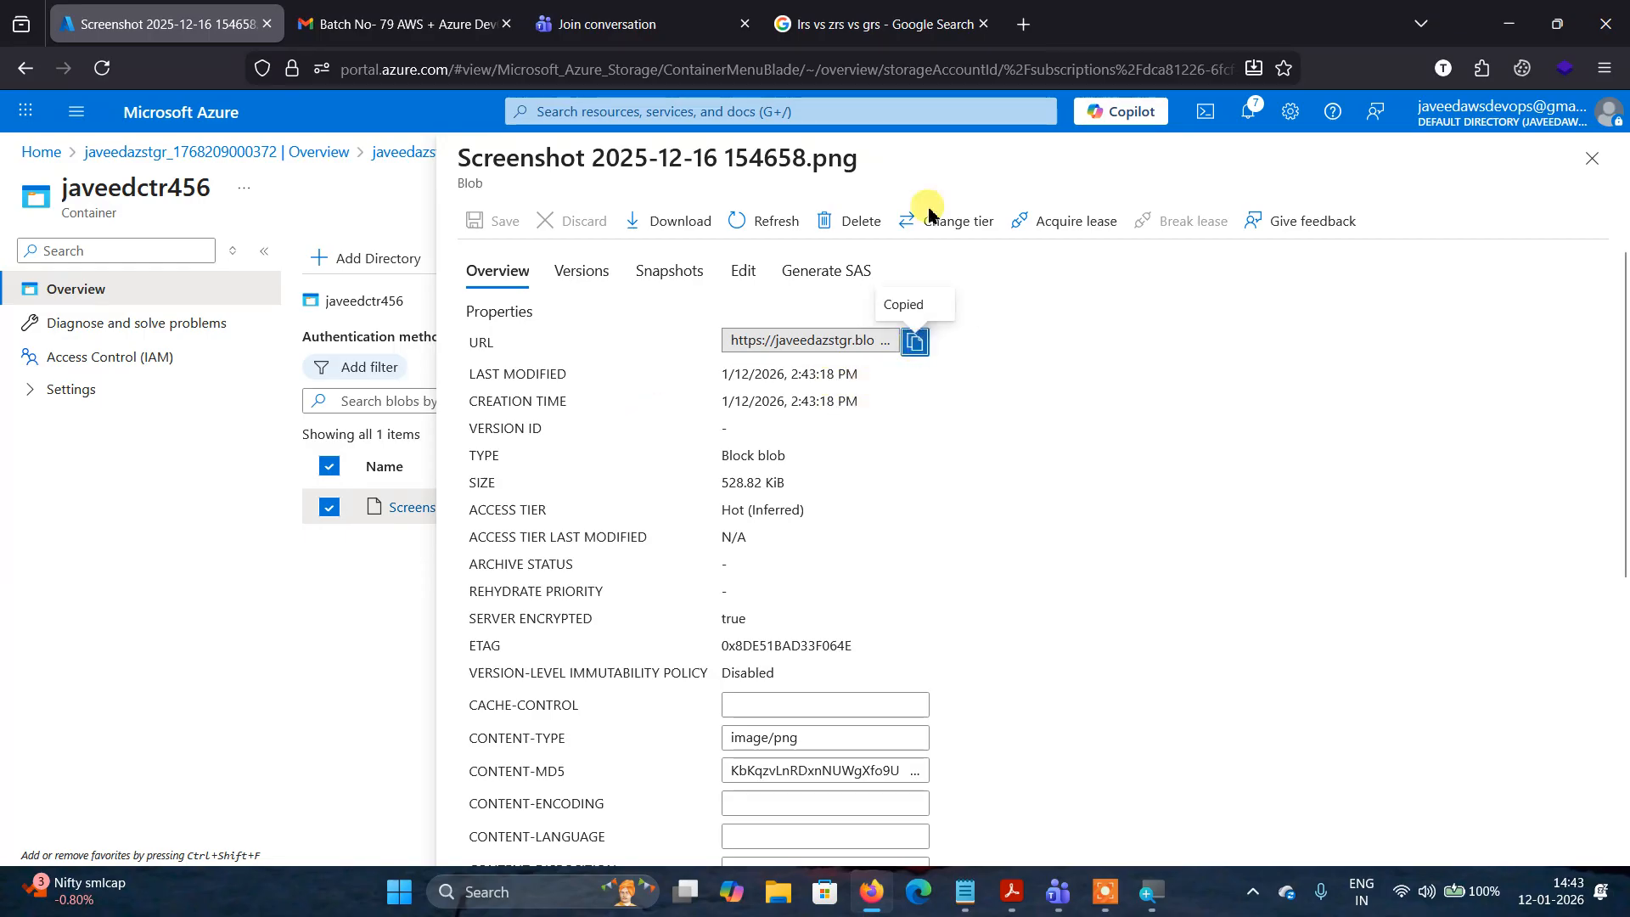
click(892, 24)
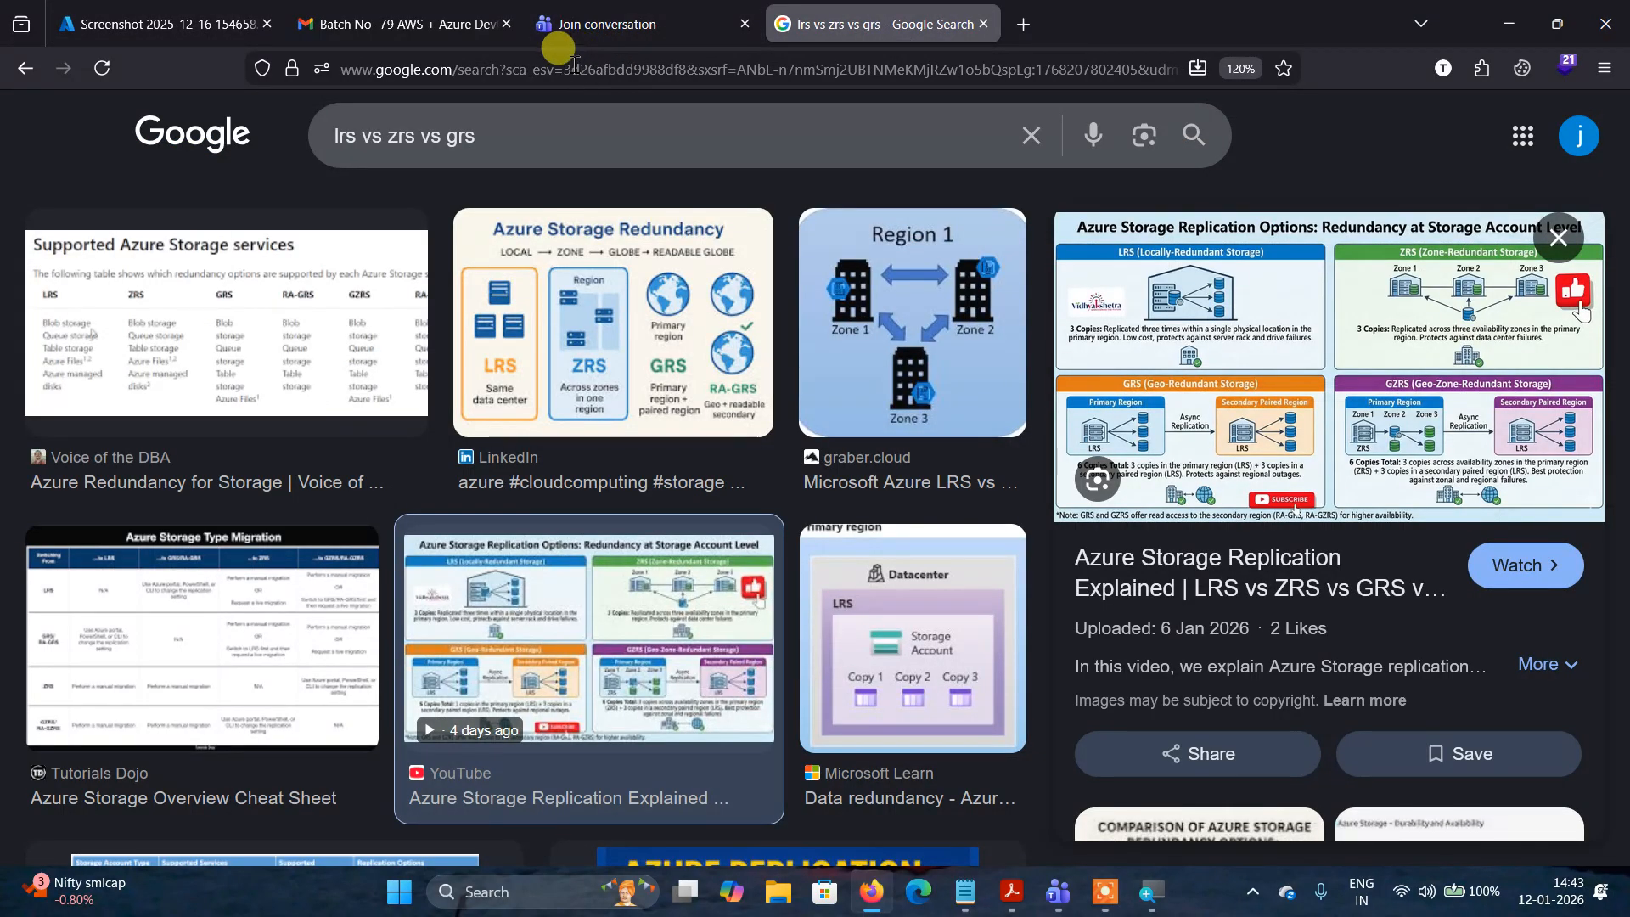
click(581, 69)
right_click(579, 72)
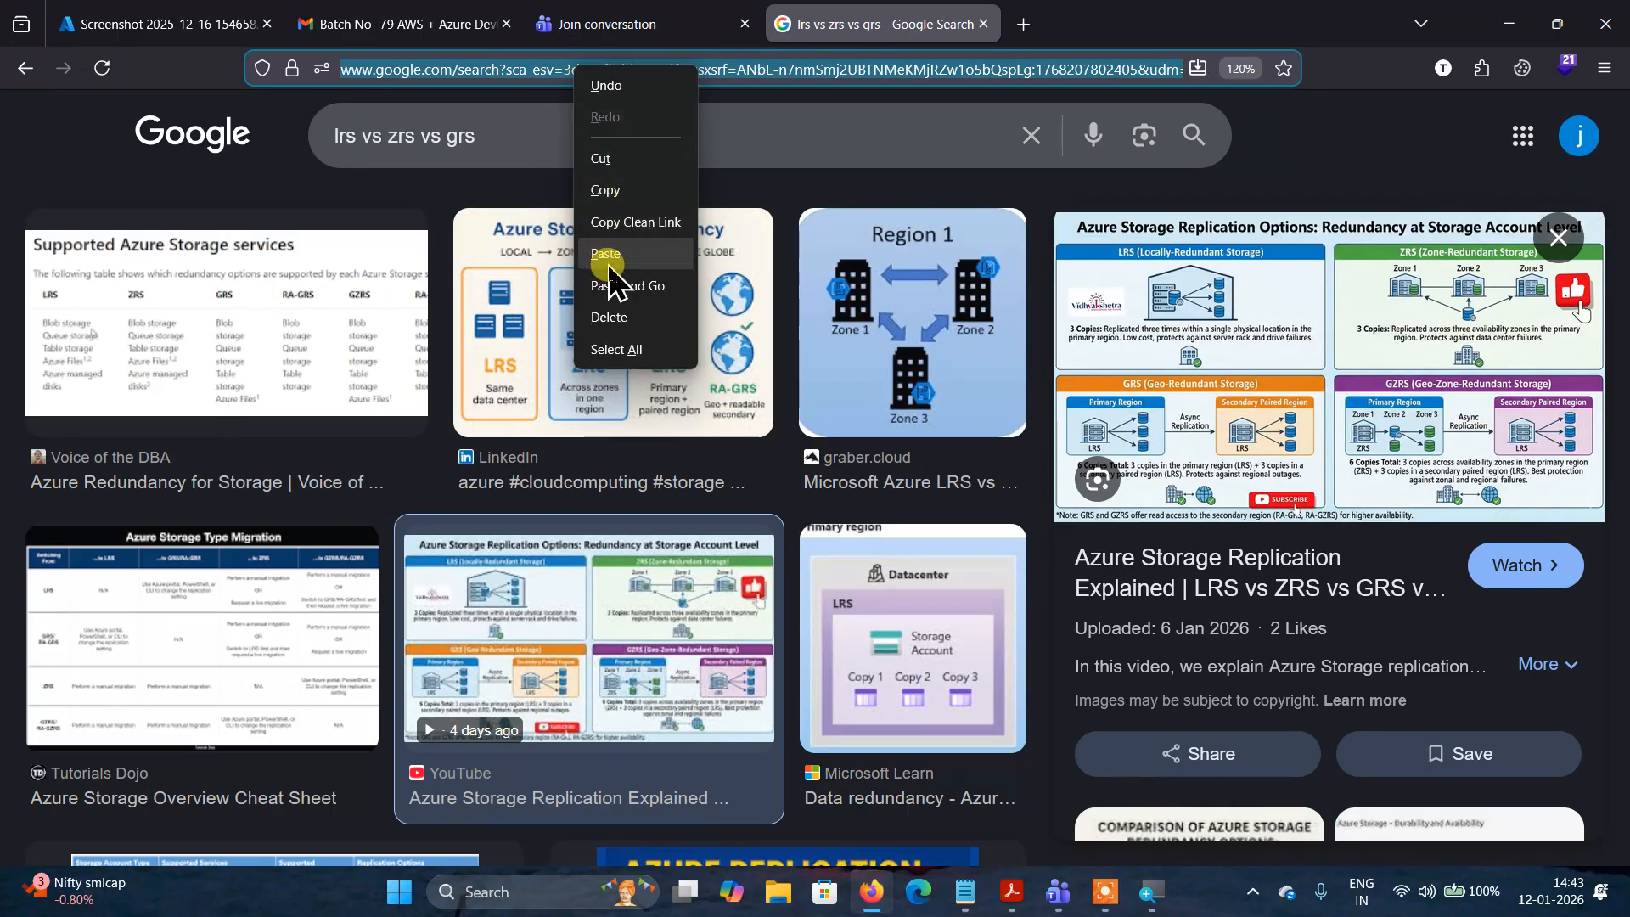
click(602, 253)
key(Return)
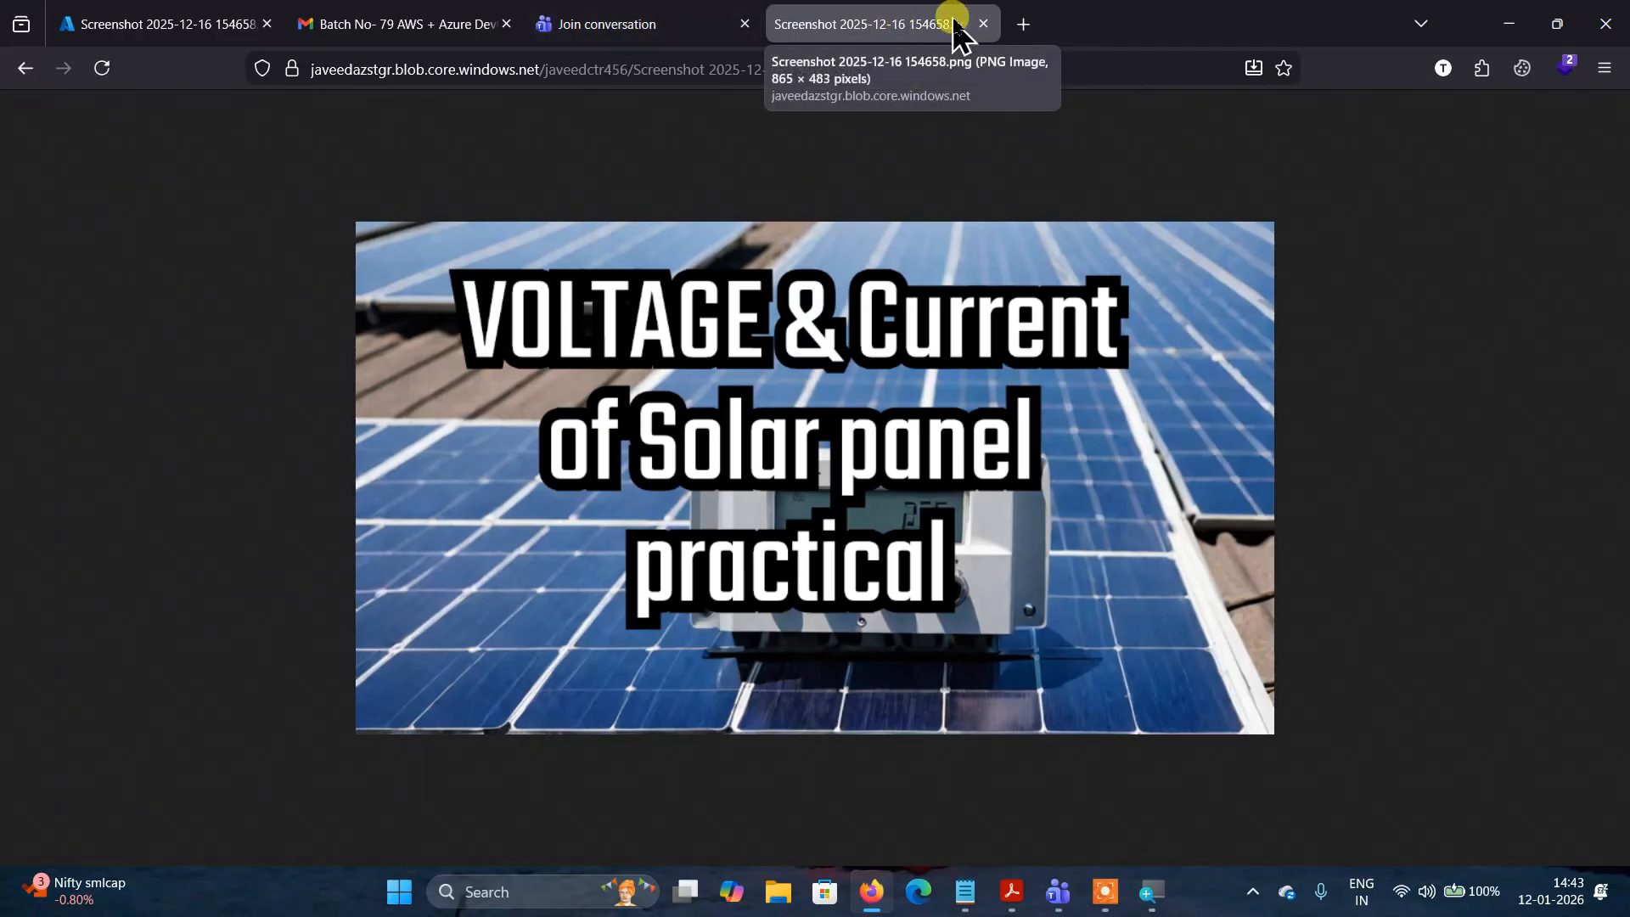
Close the publicly opened image and the blob's details, and view the container's form for adding a virtual directory without creating one.
click(983, 25)
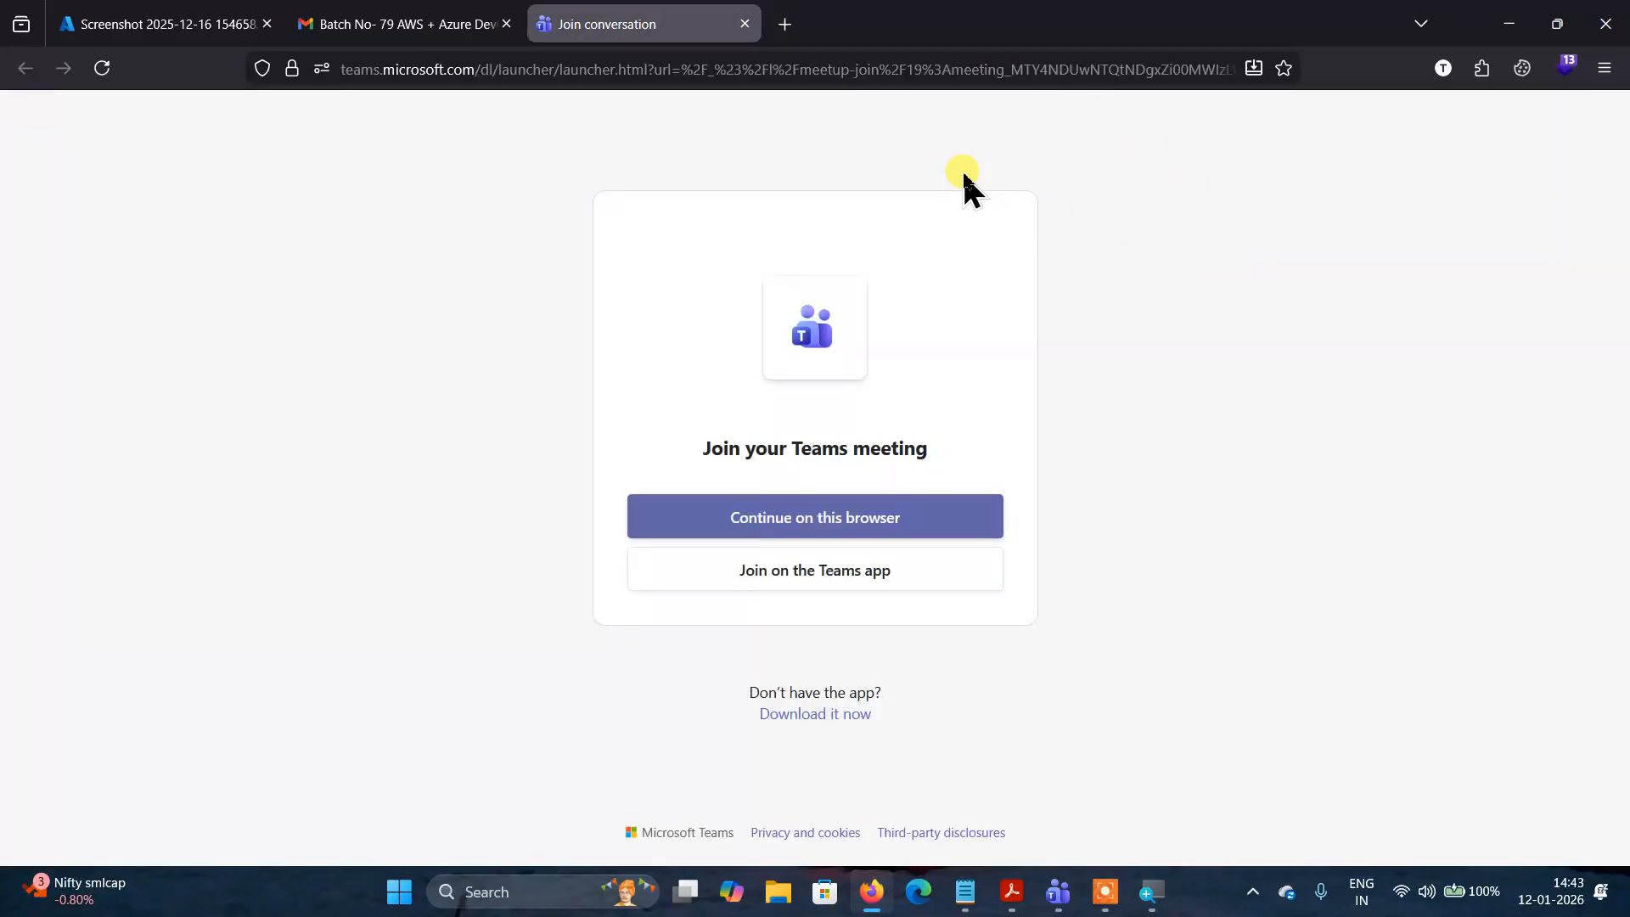
mouse_move(251, 17)
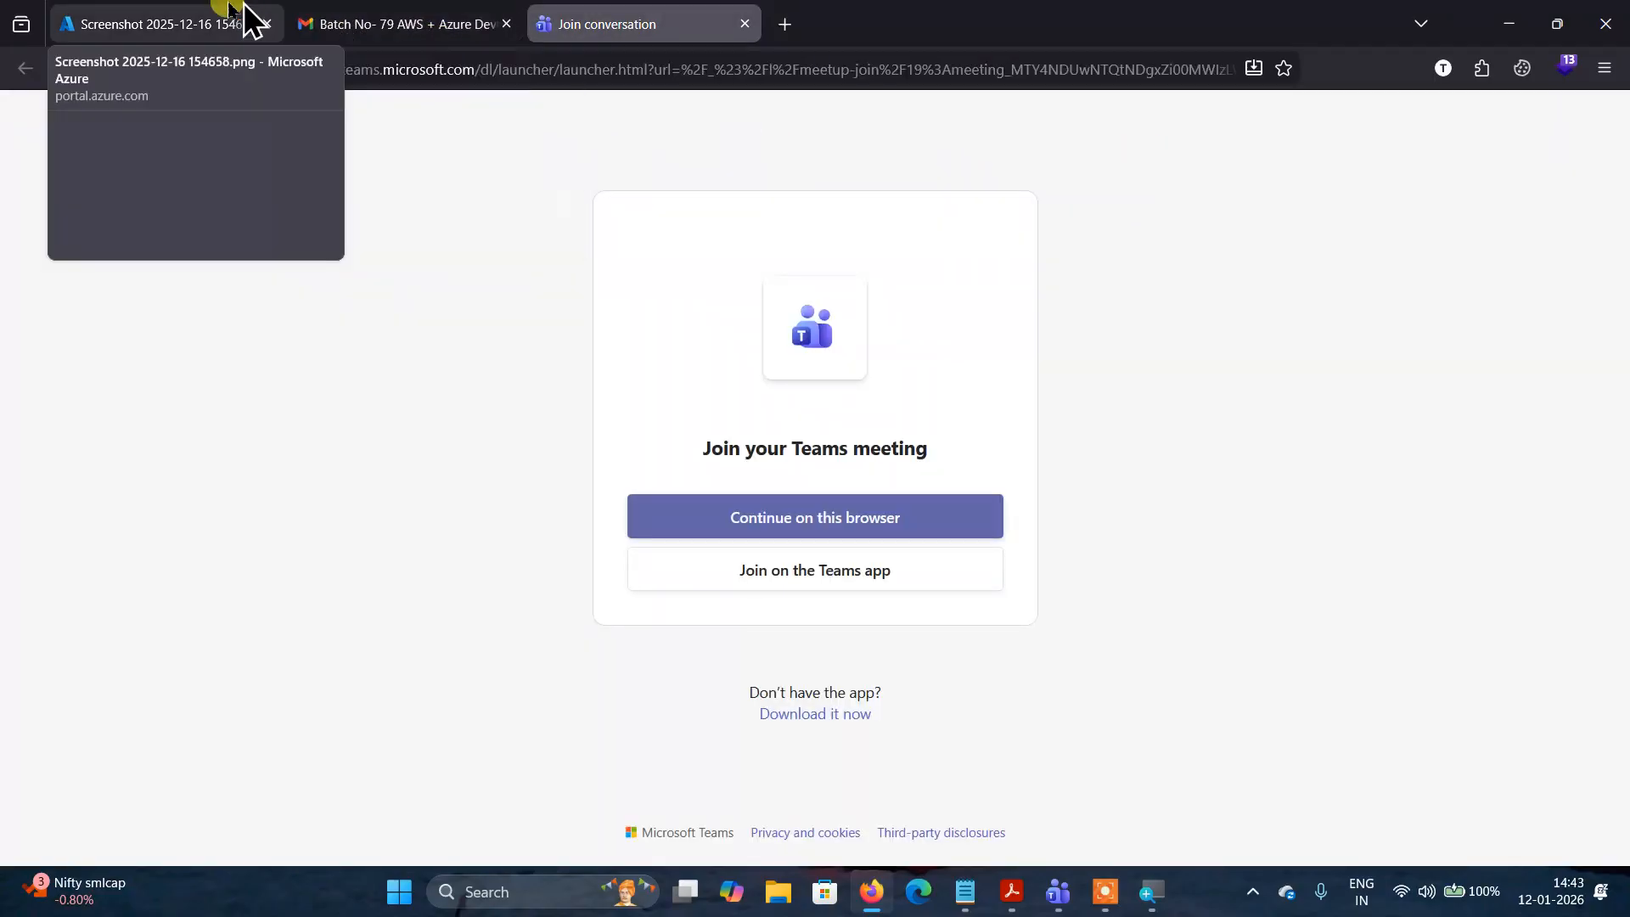
click(145, 23)
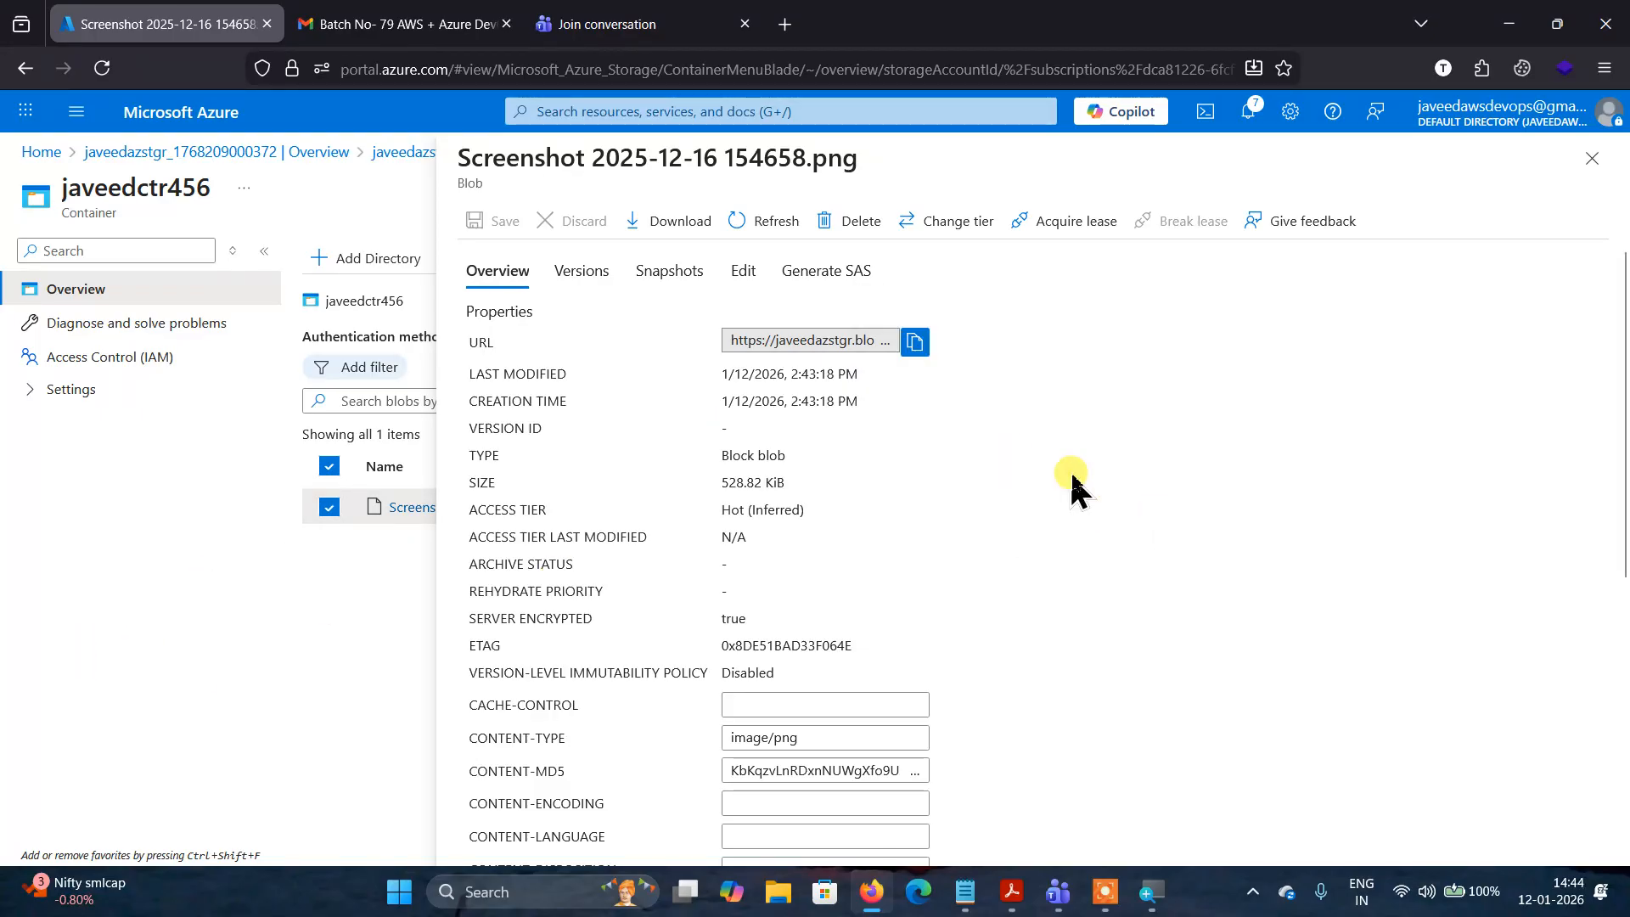
click(1591, 159)
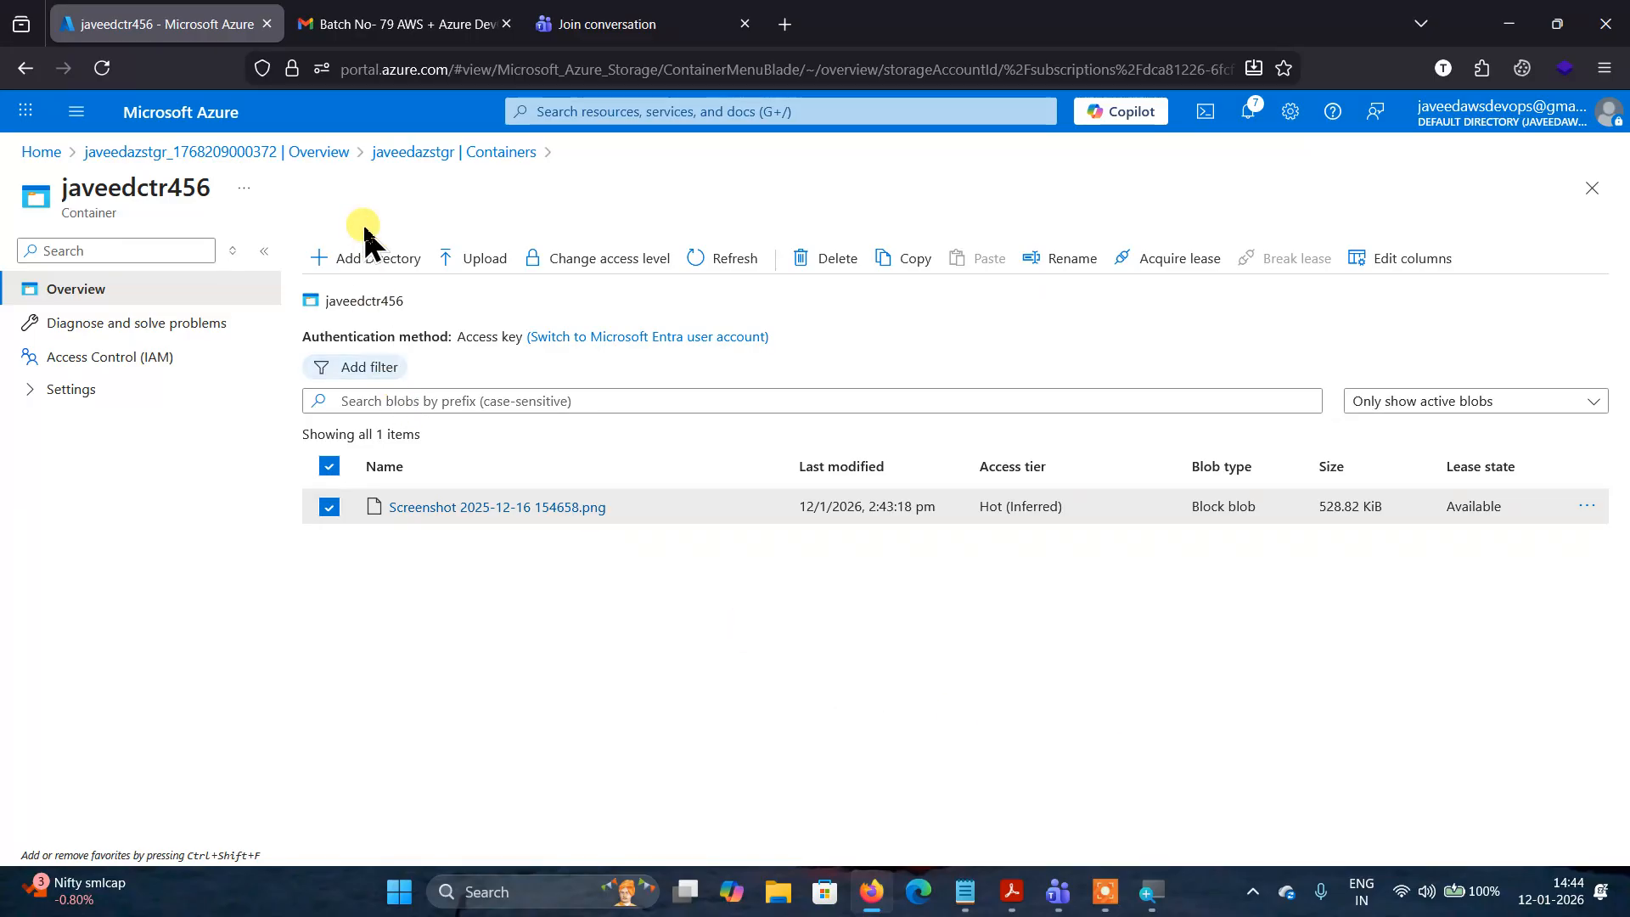
click(370, 261)
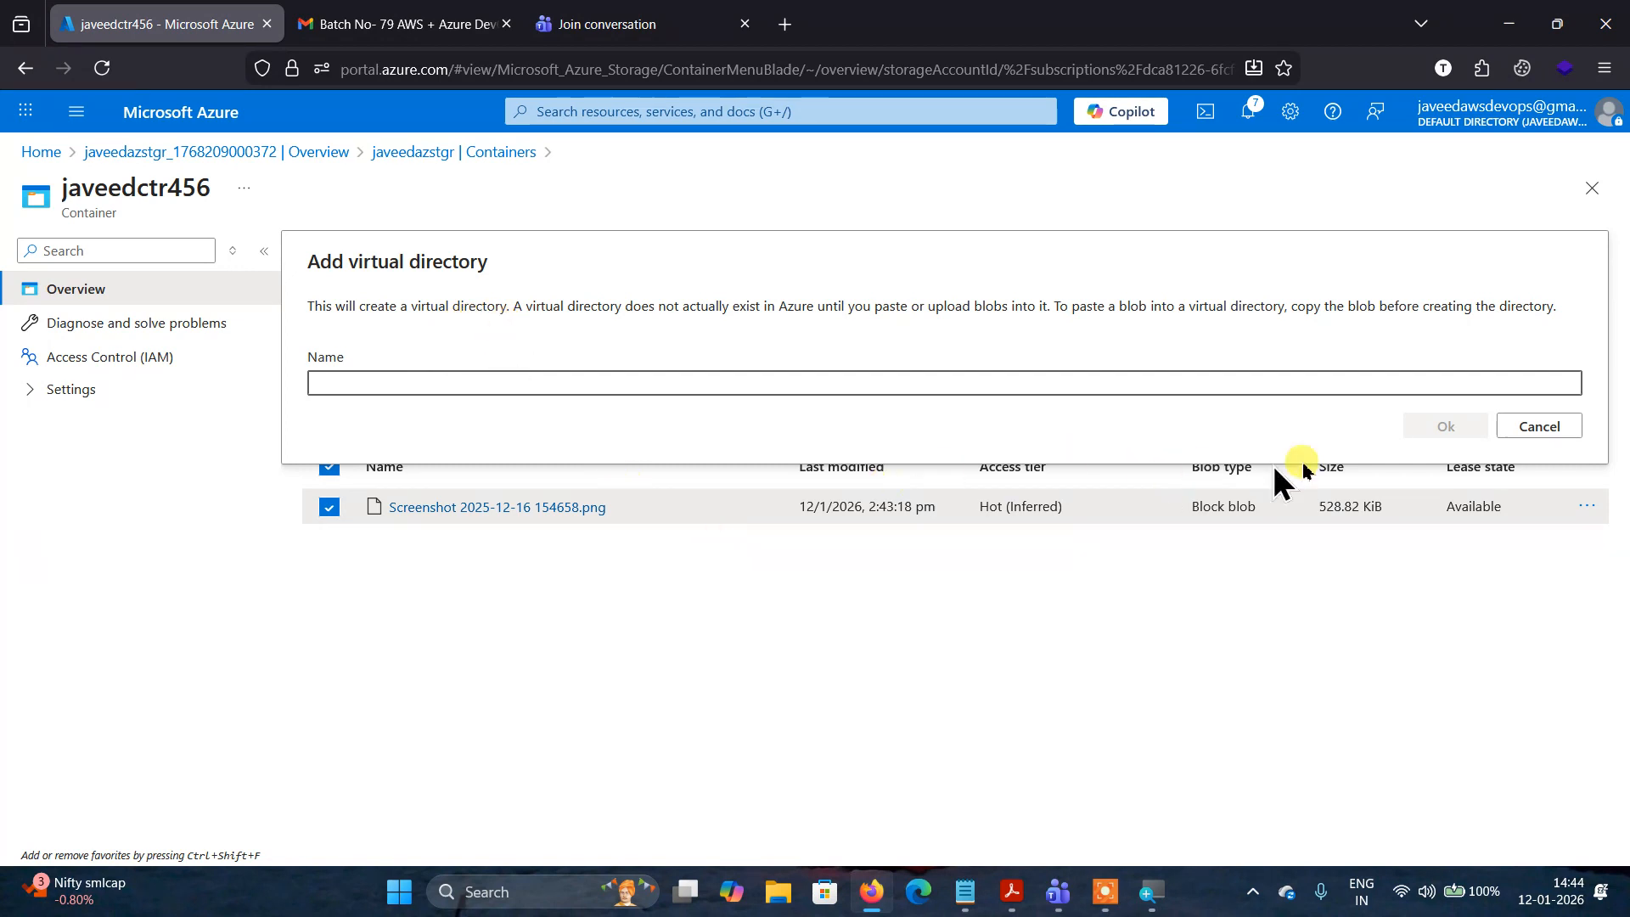
click(1539, 426)
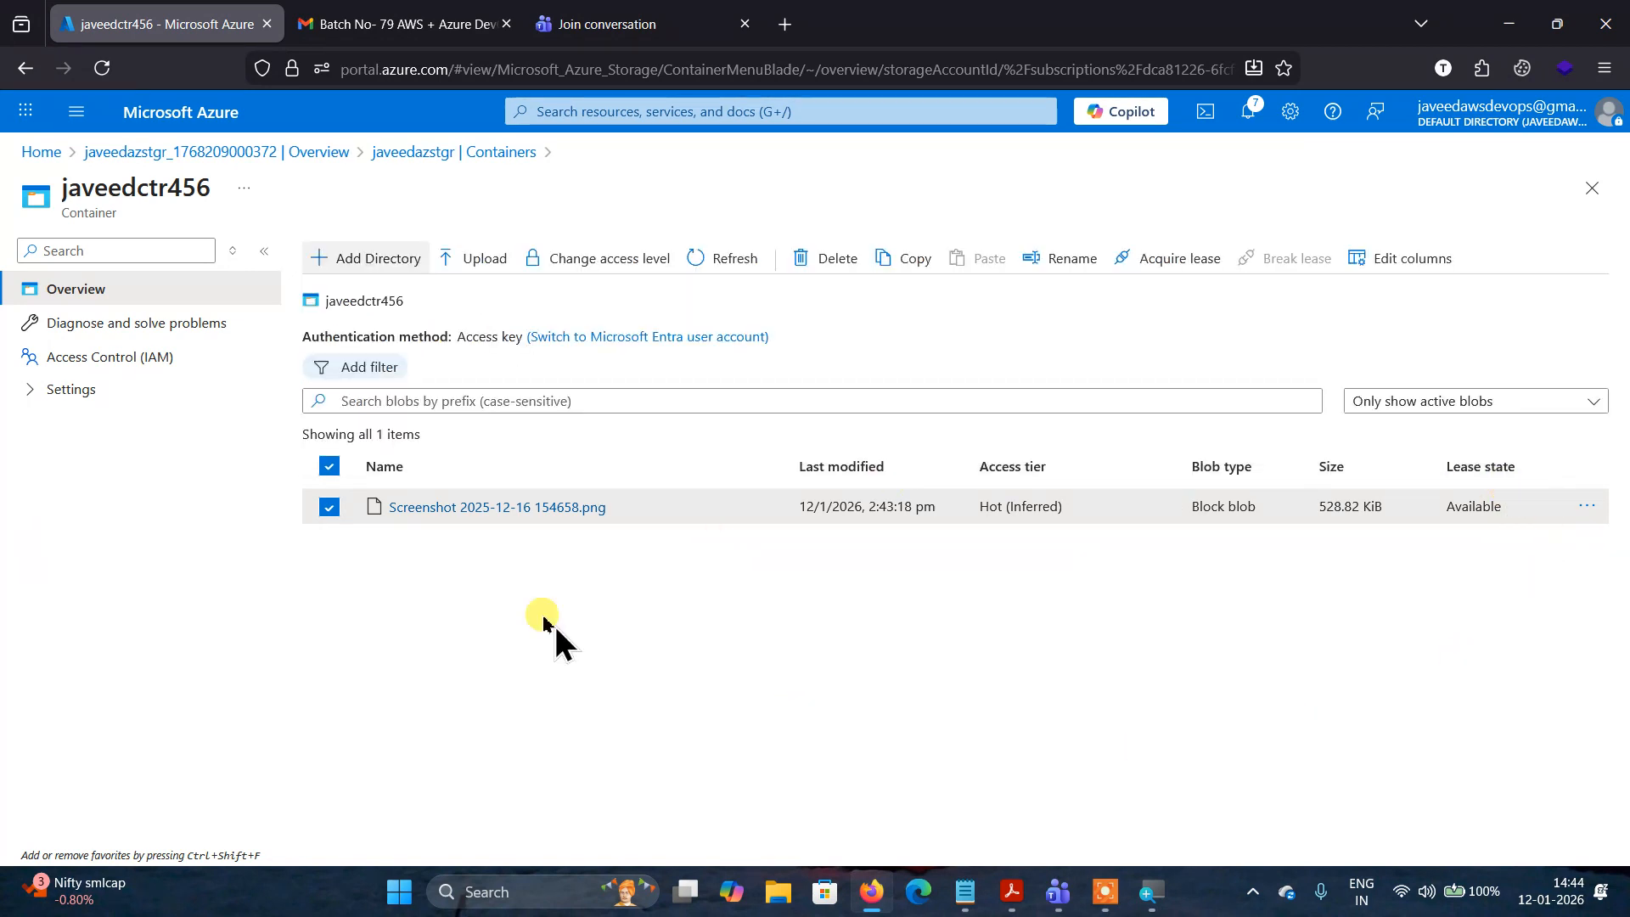
Start another blob upload to the javeedctr456 container and choose error.html from the Desktop folder.
click(493, 266)
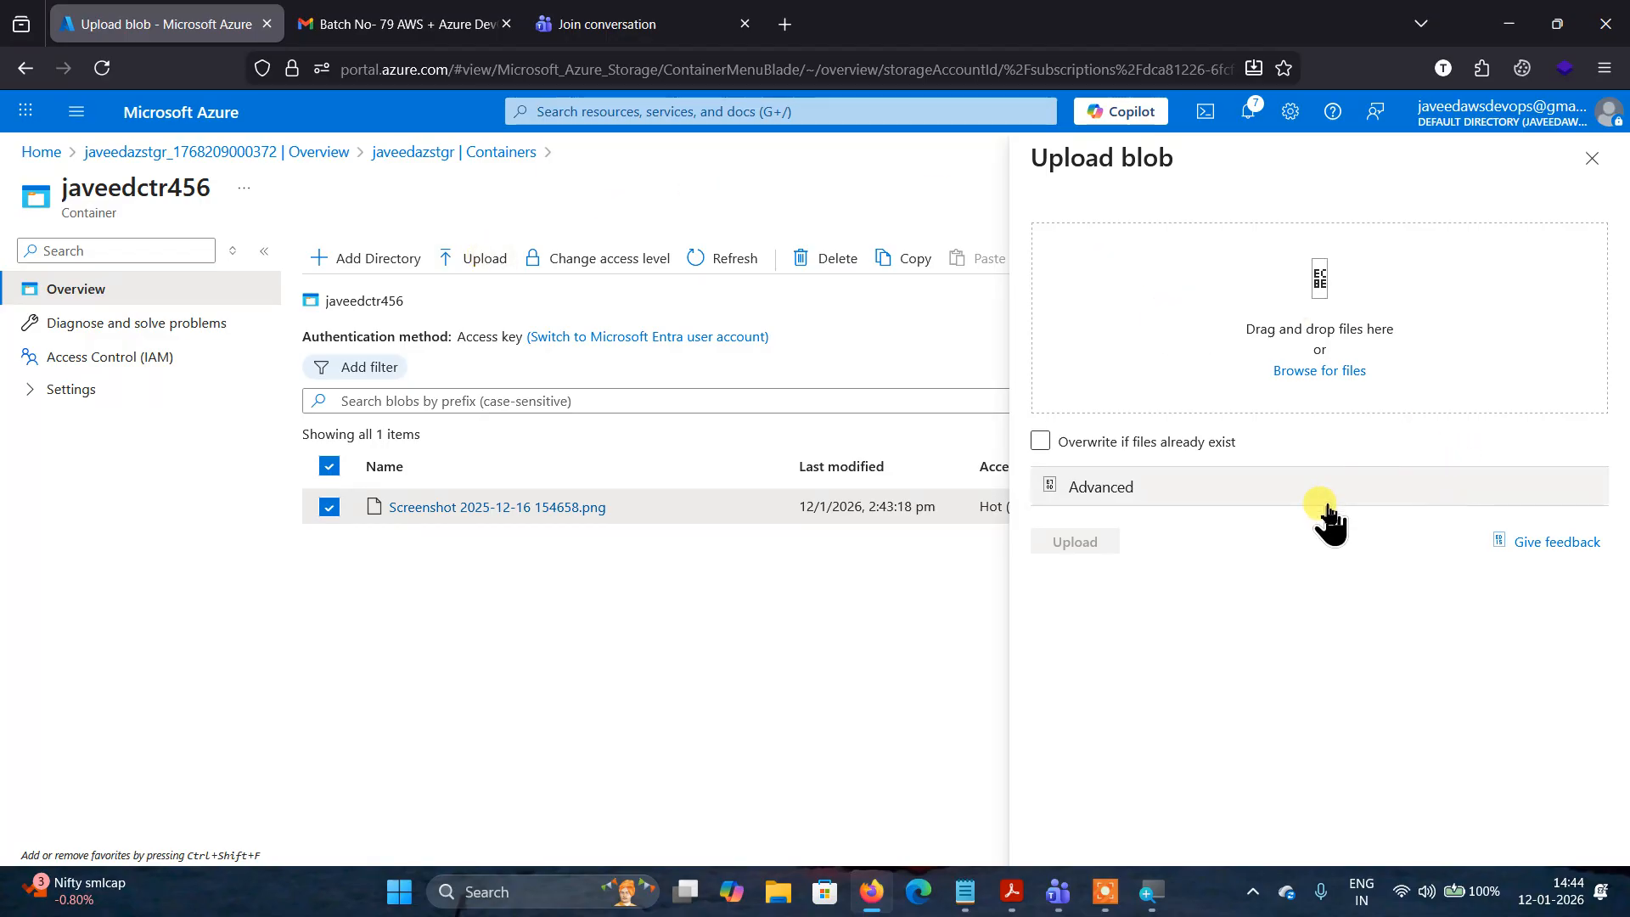
click(1325, 374)
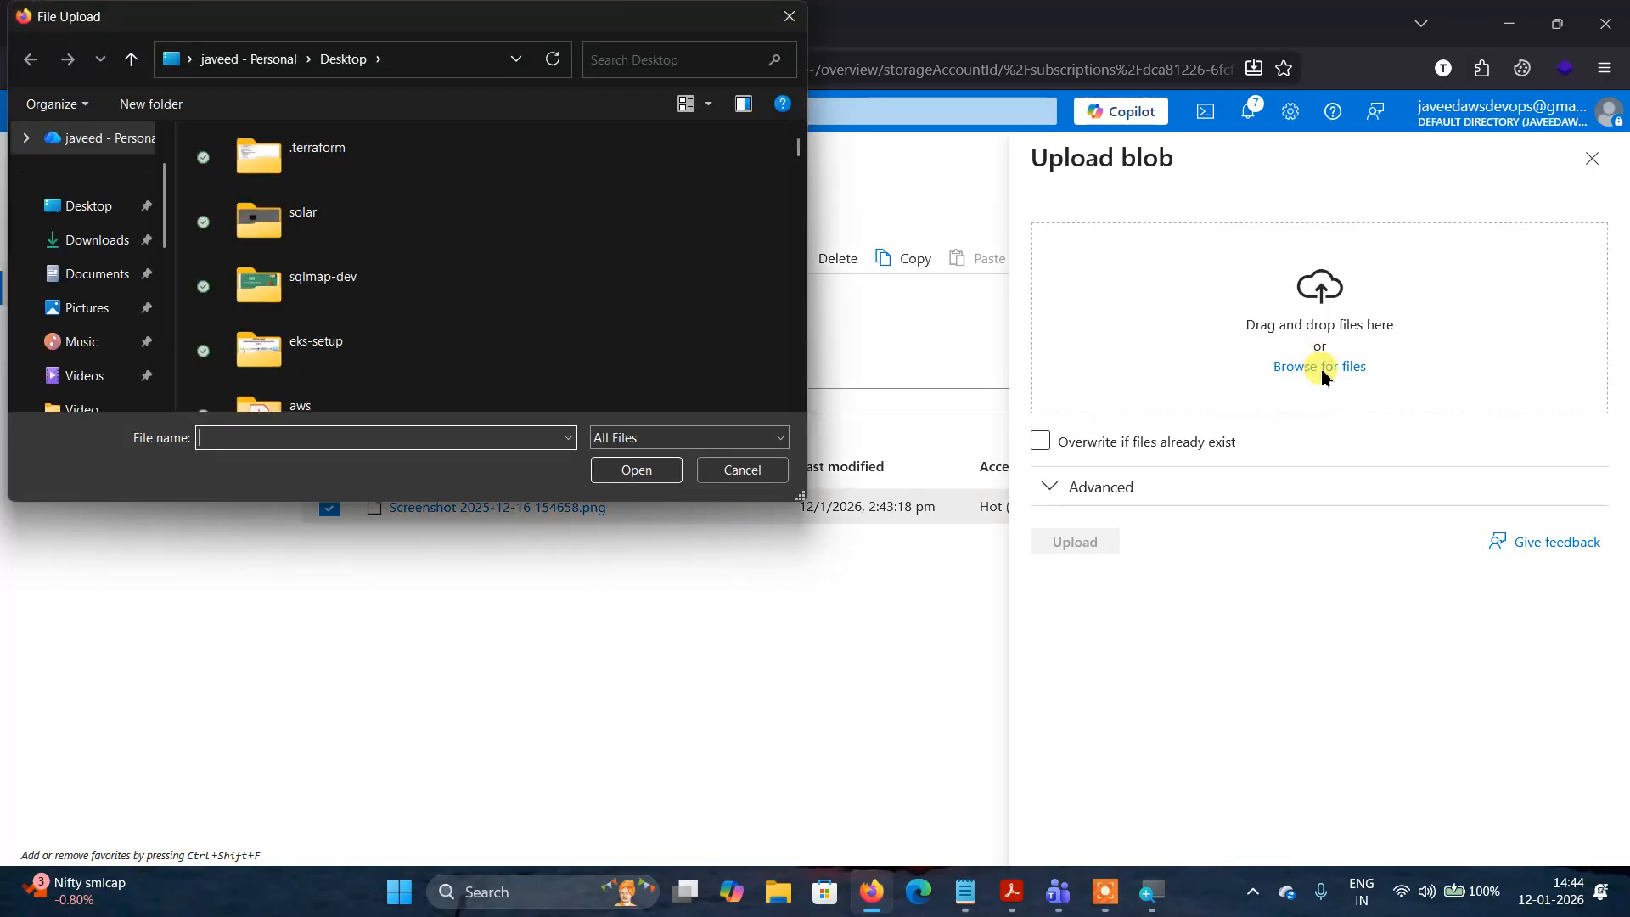
scroll(789, 276, down, 1)
drag(790, 276, 598, 272)
scroll(597, 265, down, 1)
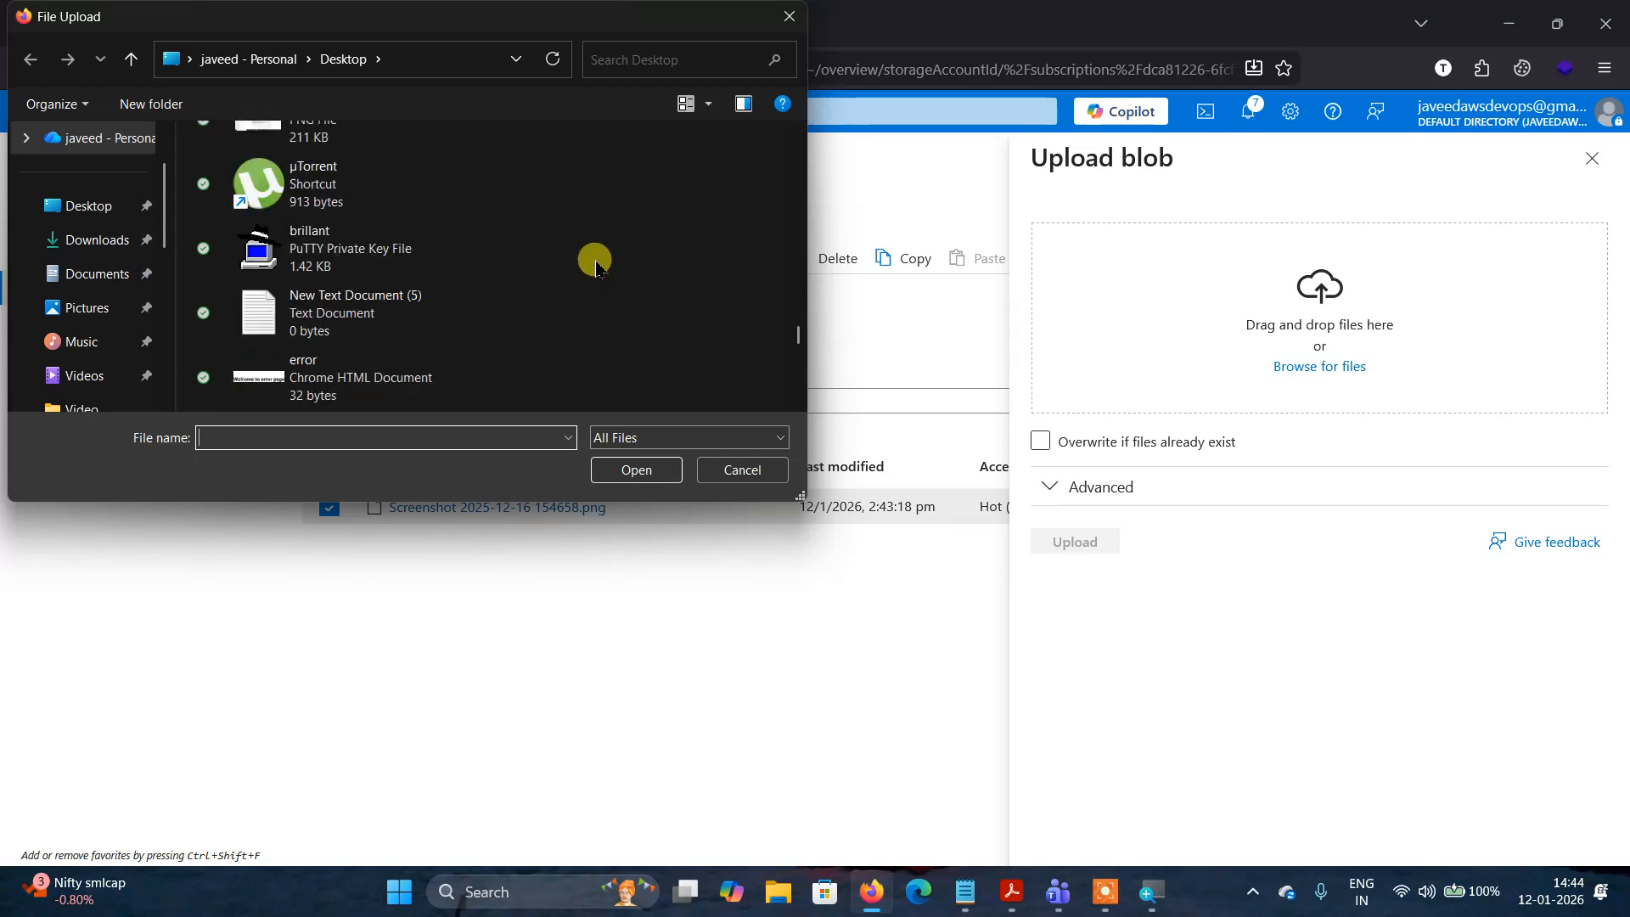
click(387, 373)
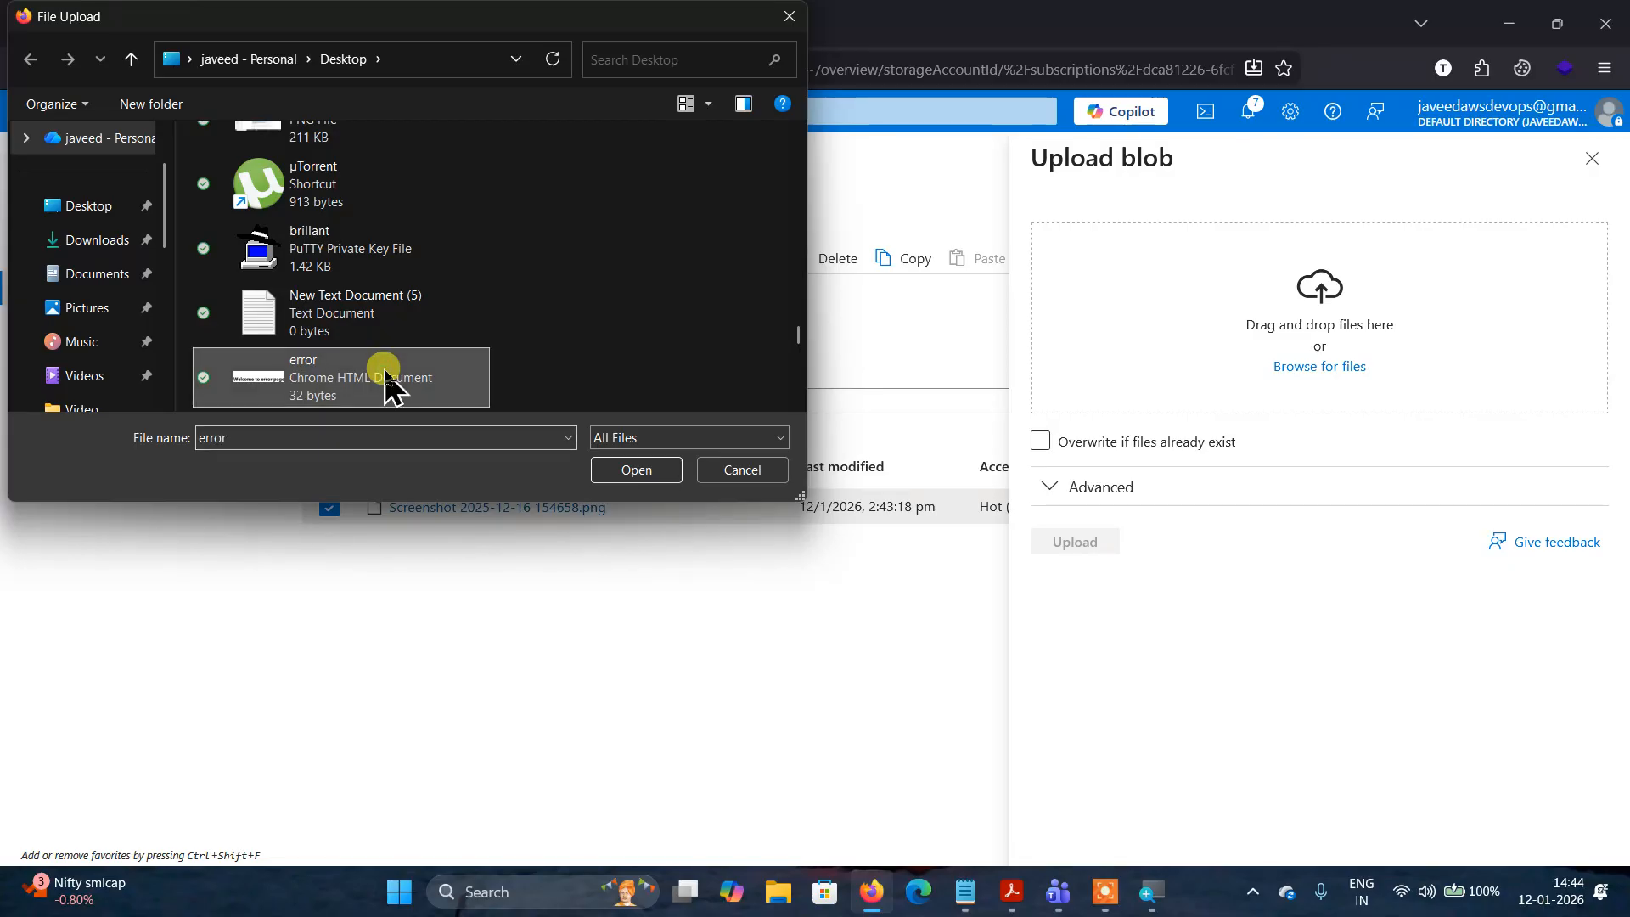
click(632, 471)
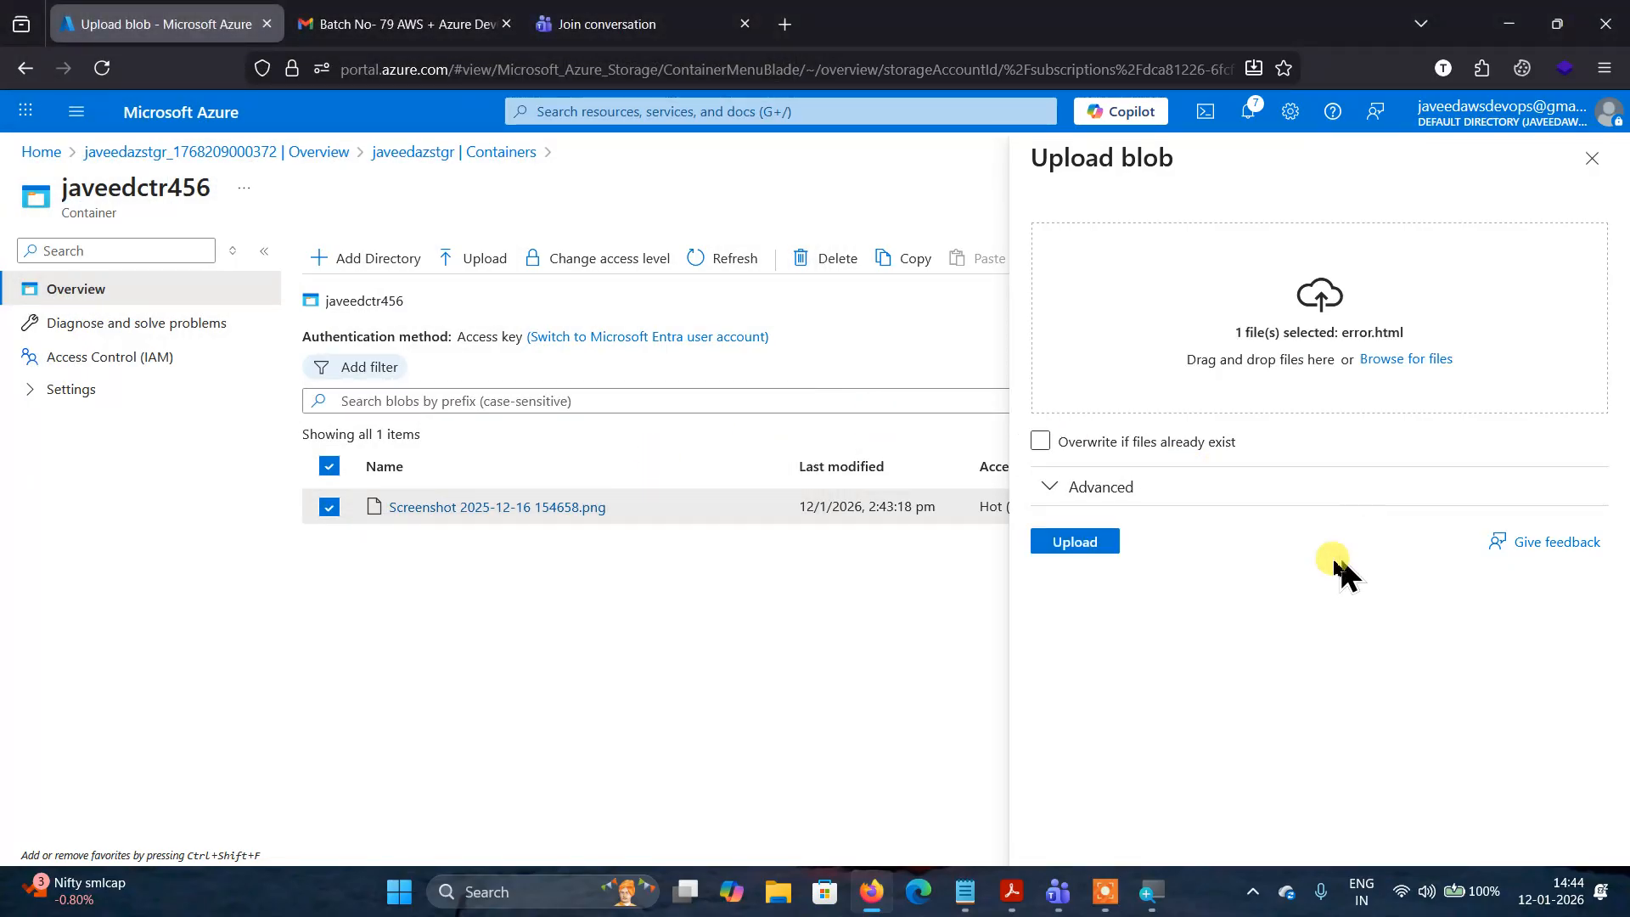
Set the advanced upload folder to javeedfolder, upload error.html, and open that folder in the container.
click(1100, 486)
scroll(1336, 560, down, 4)
scroll(1341, 565, up, 2)
scroll(1342, 565, up, 3)
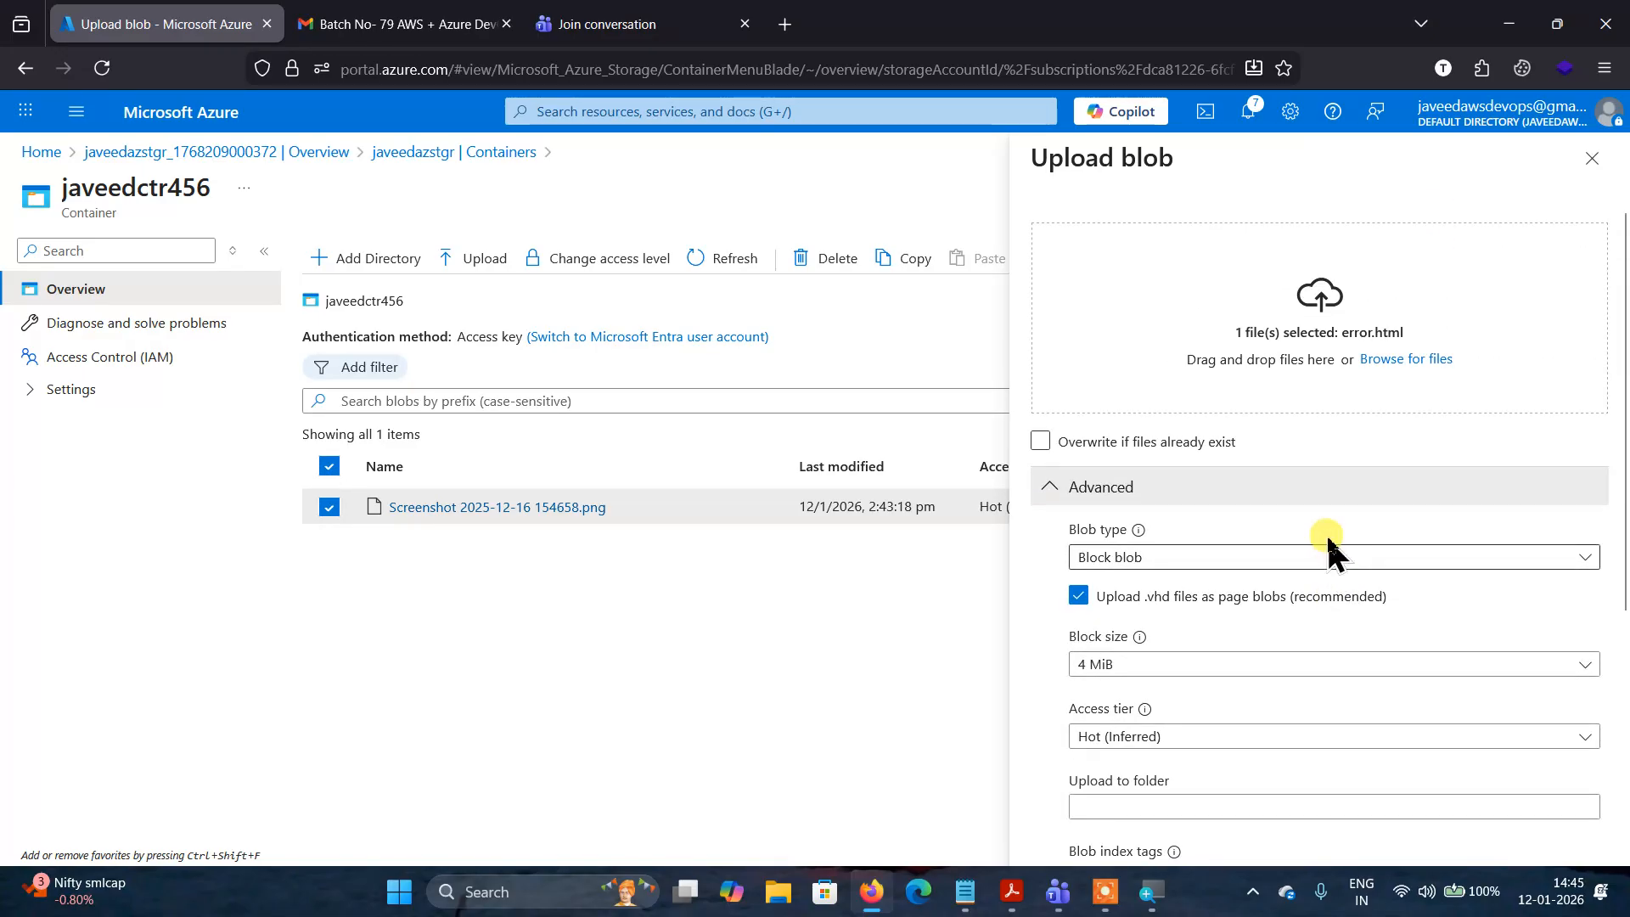
scroll(1320, 454, down, 2)
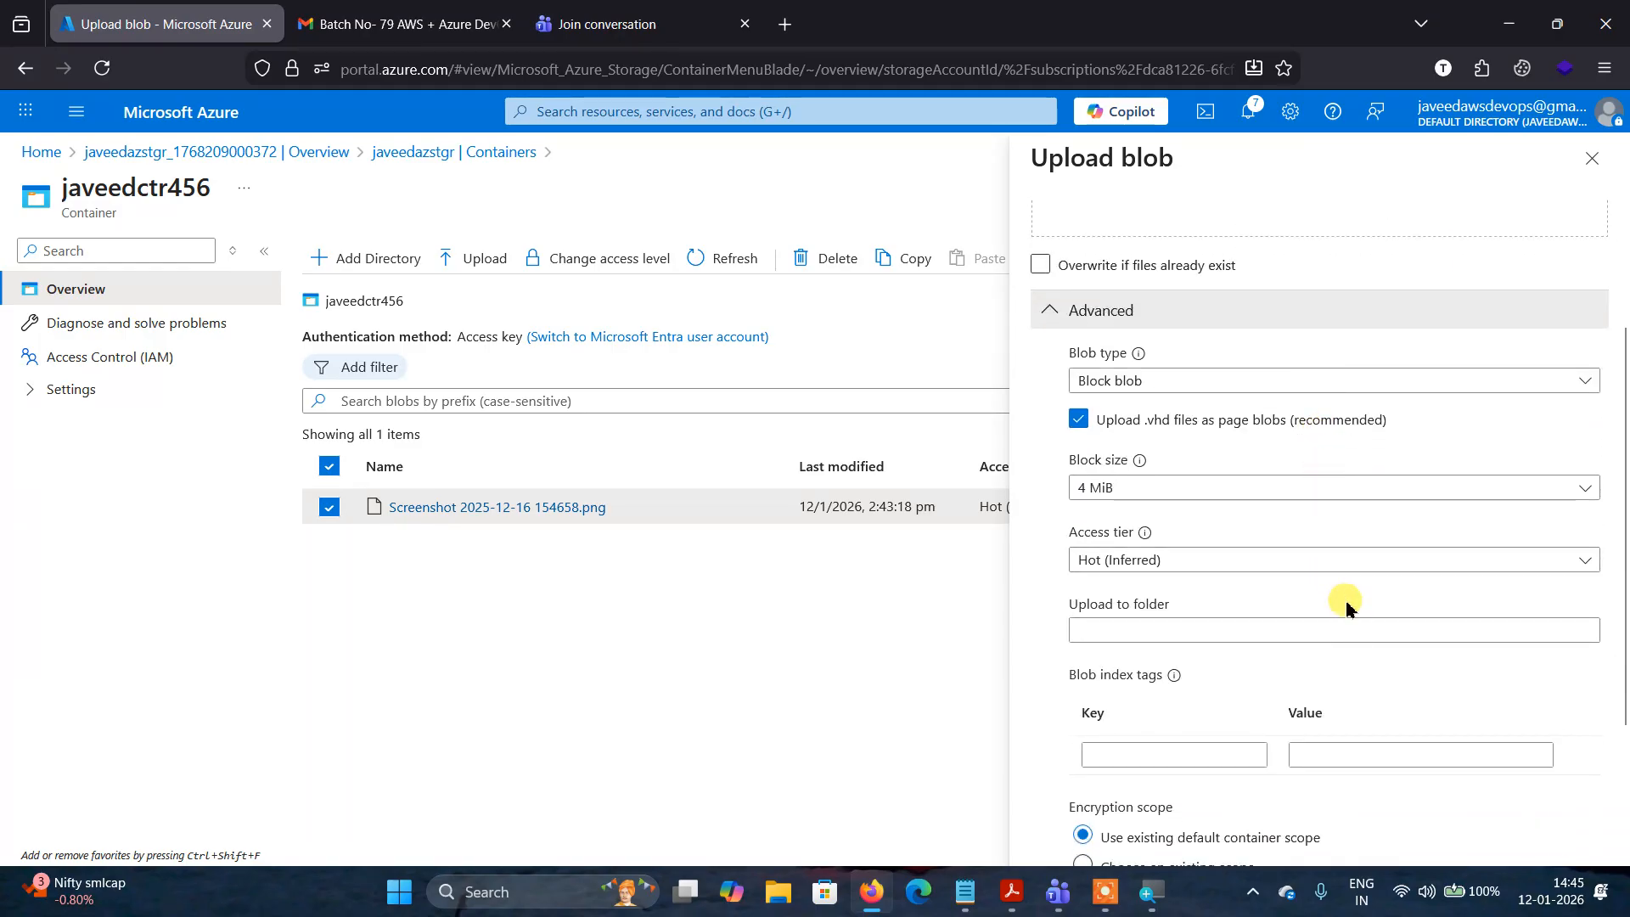
click(1195, 630)
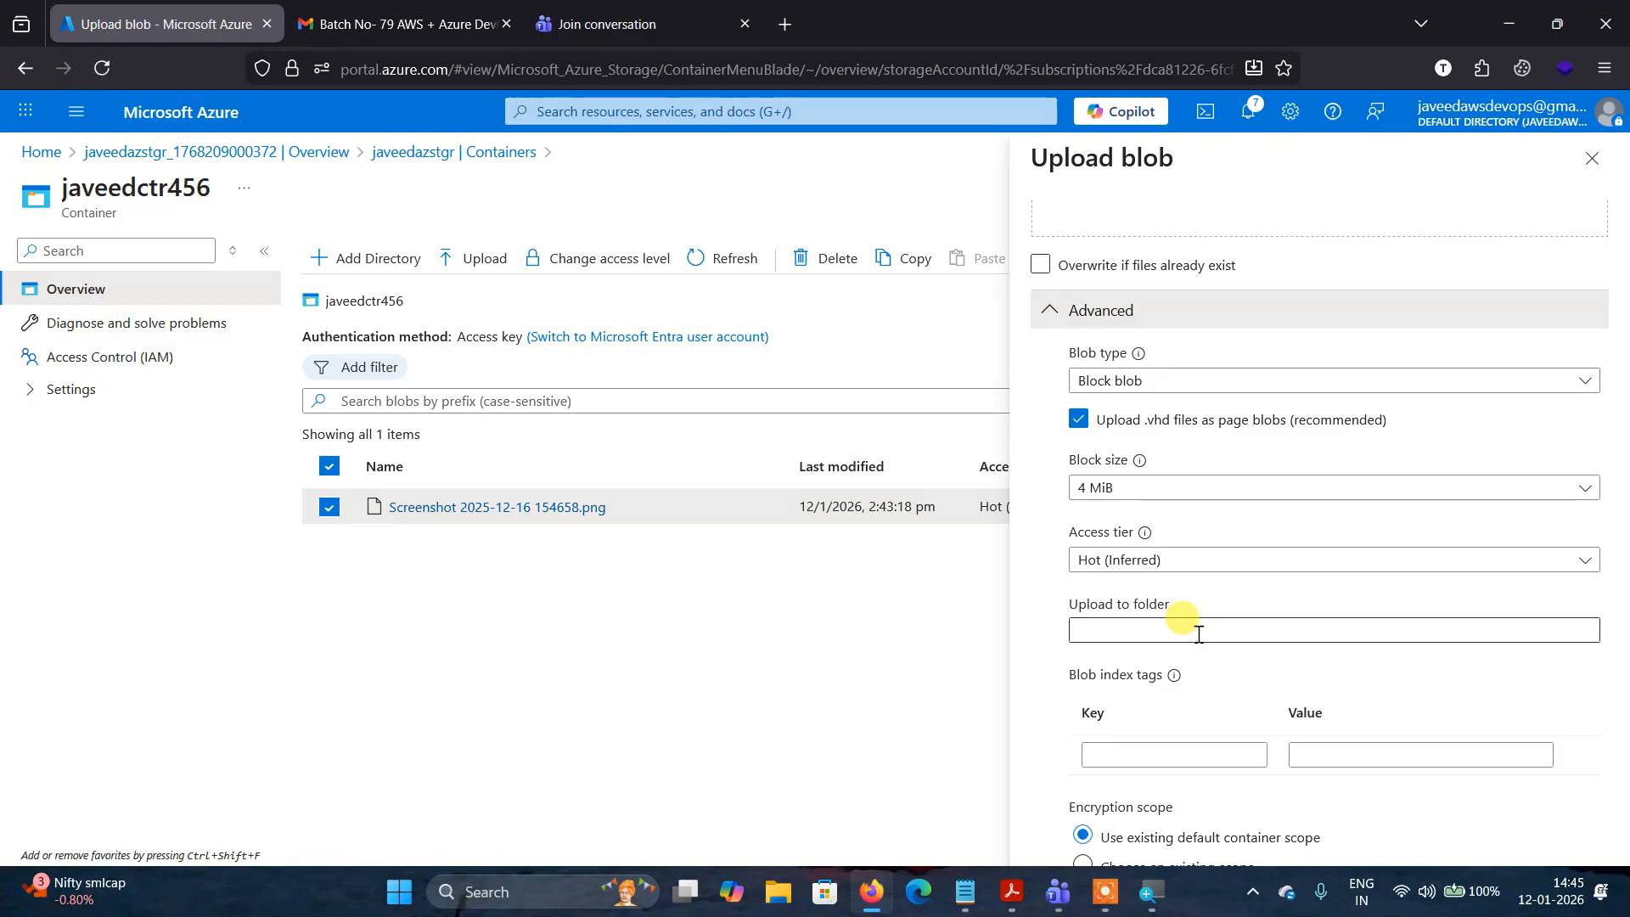
scroll(1198, 634, down, 1)
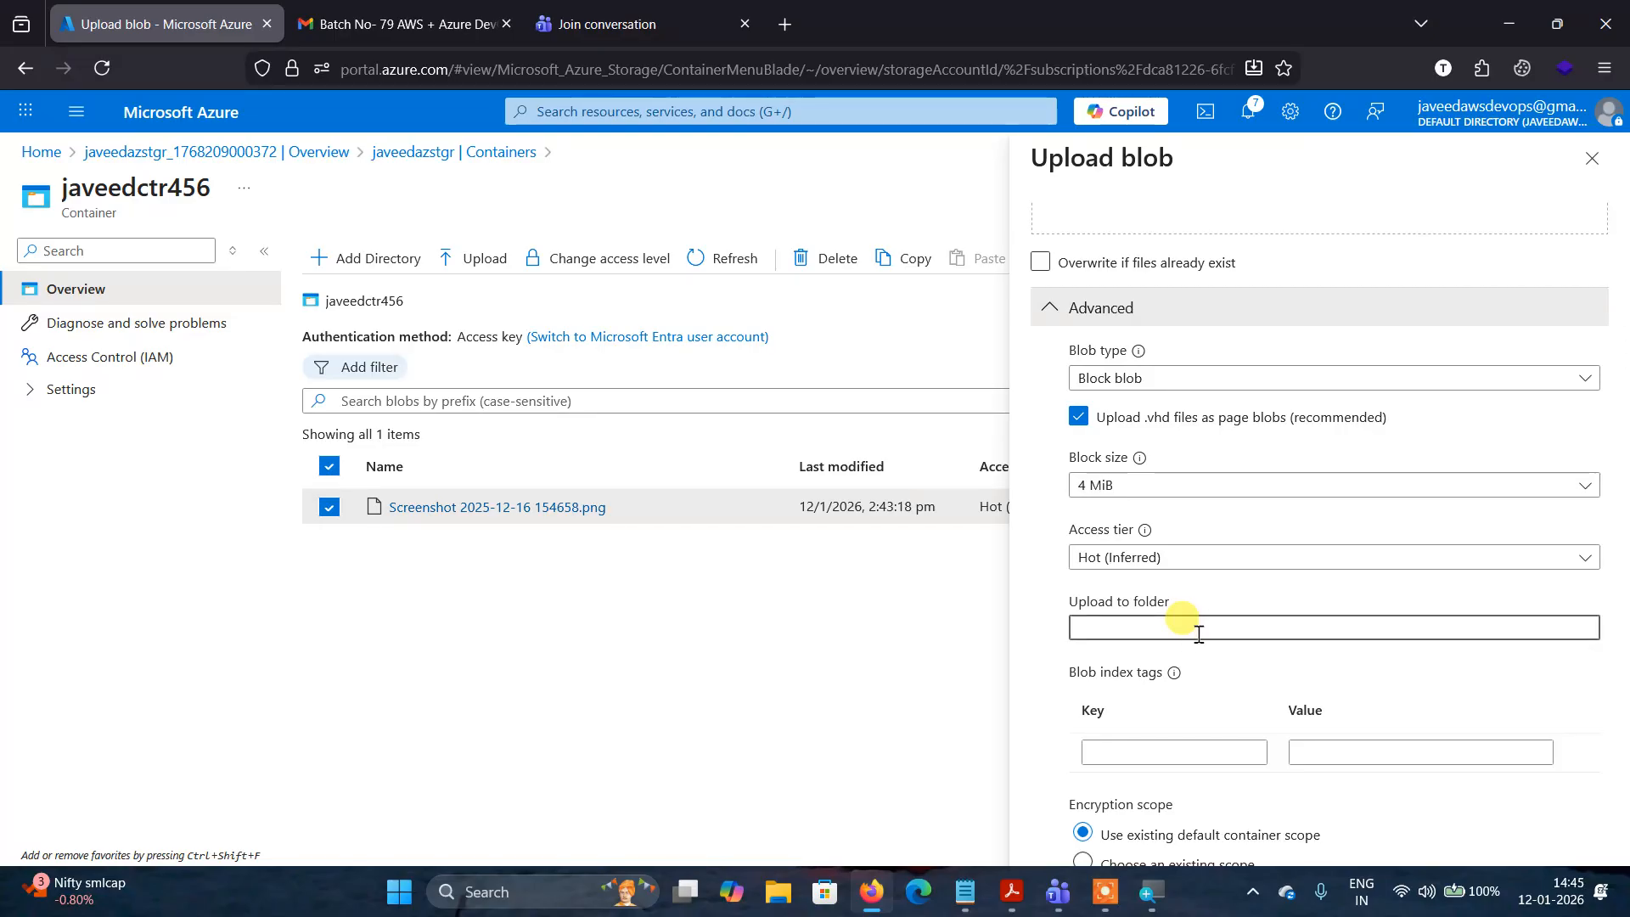
text(javeedfolder)
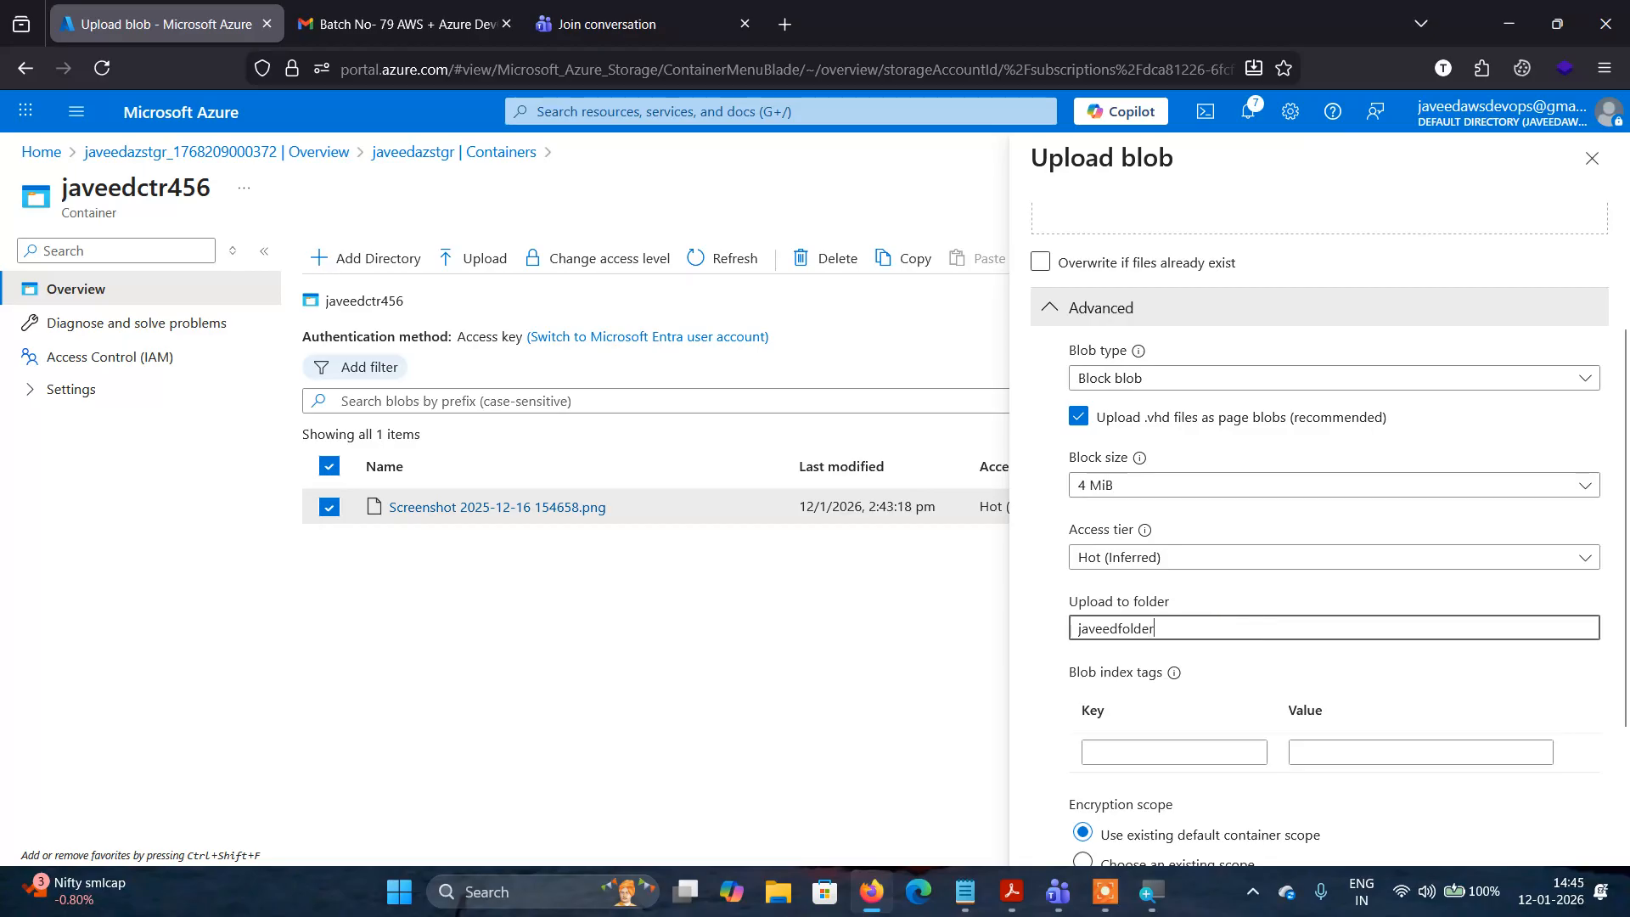
scroll(1329, 654, down, 3)
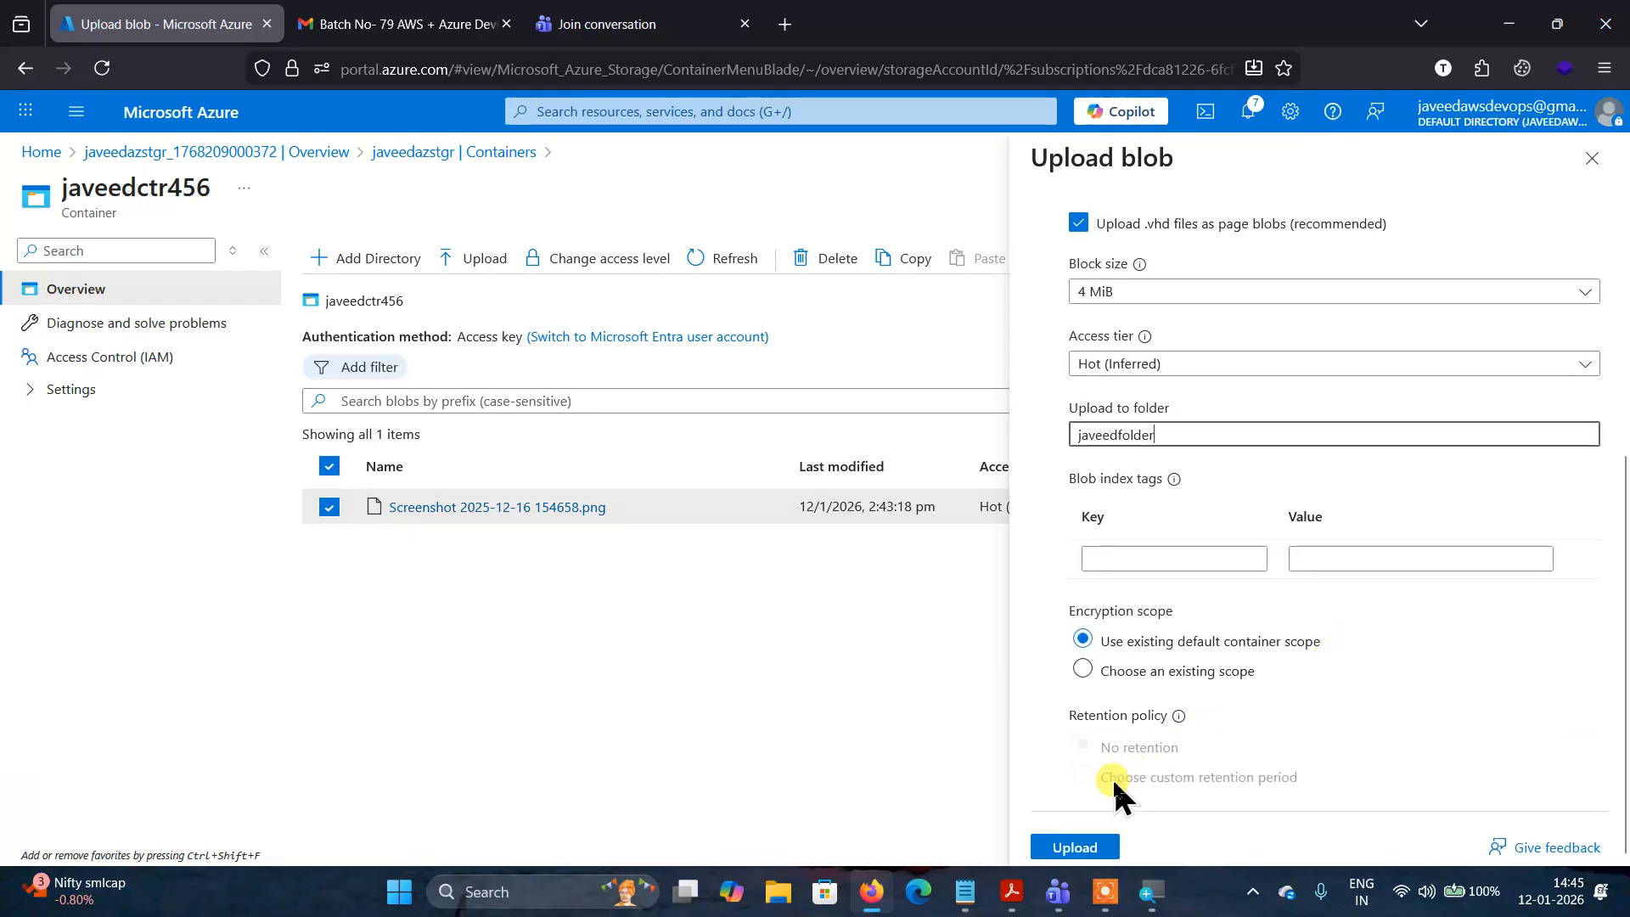
click(1073, 849)
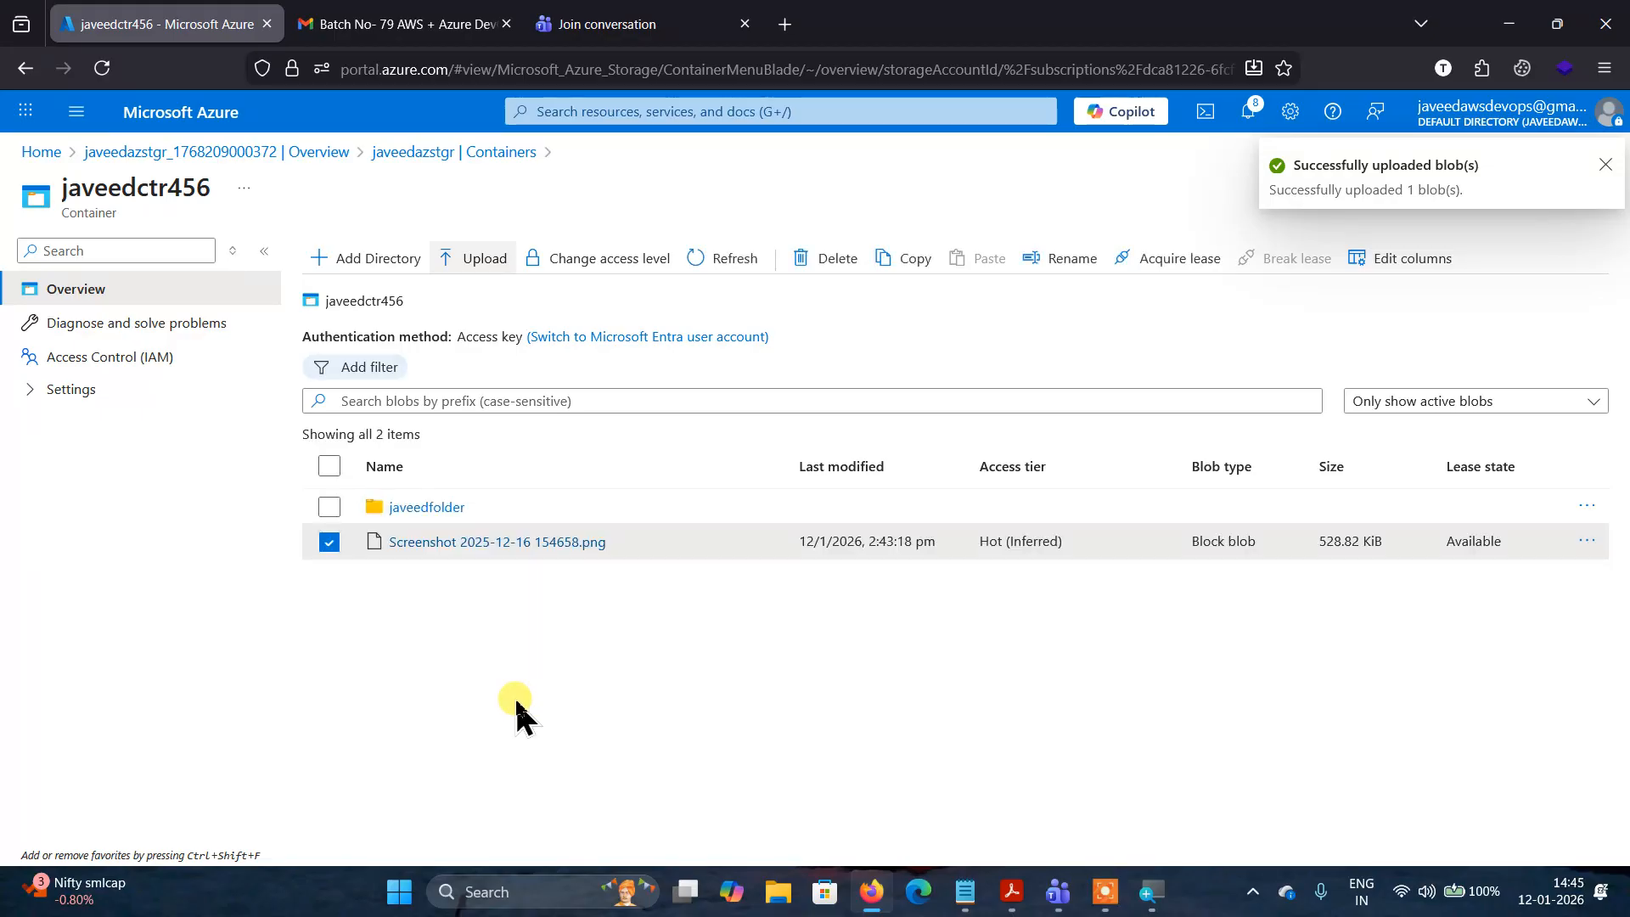
click(423, 507)
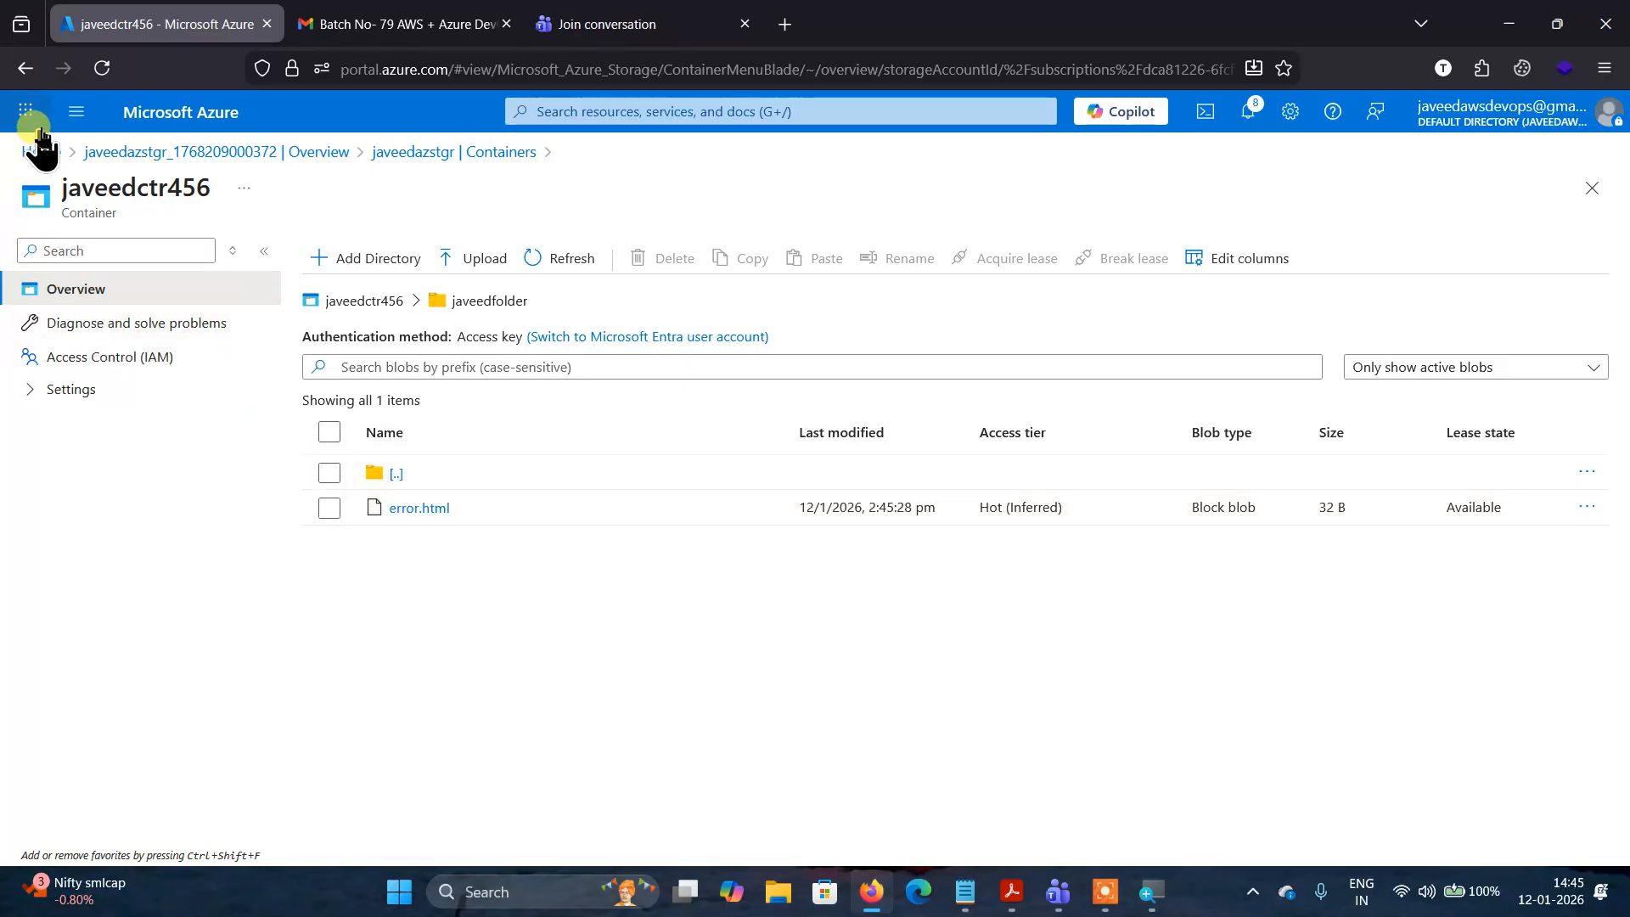
Enable static website hosting for the javeedazstgr storage account with index document index.html and error document path erorr.html, and save the settings.
click(25, 69)
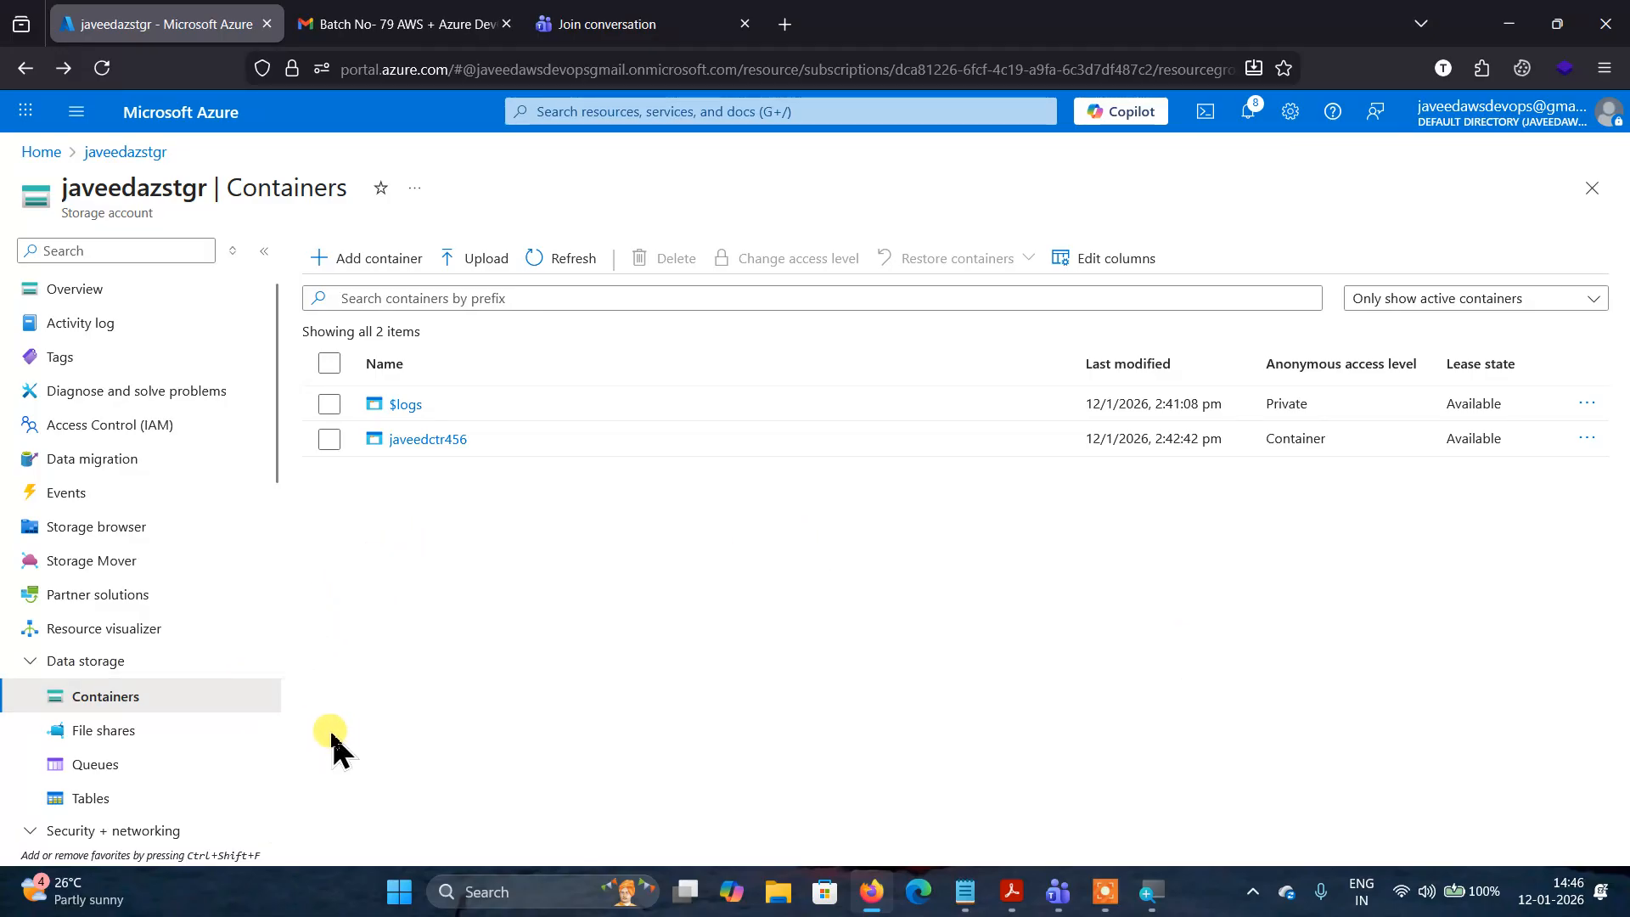
drag(271, 448, 265, 710)
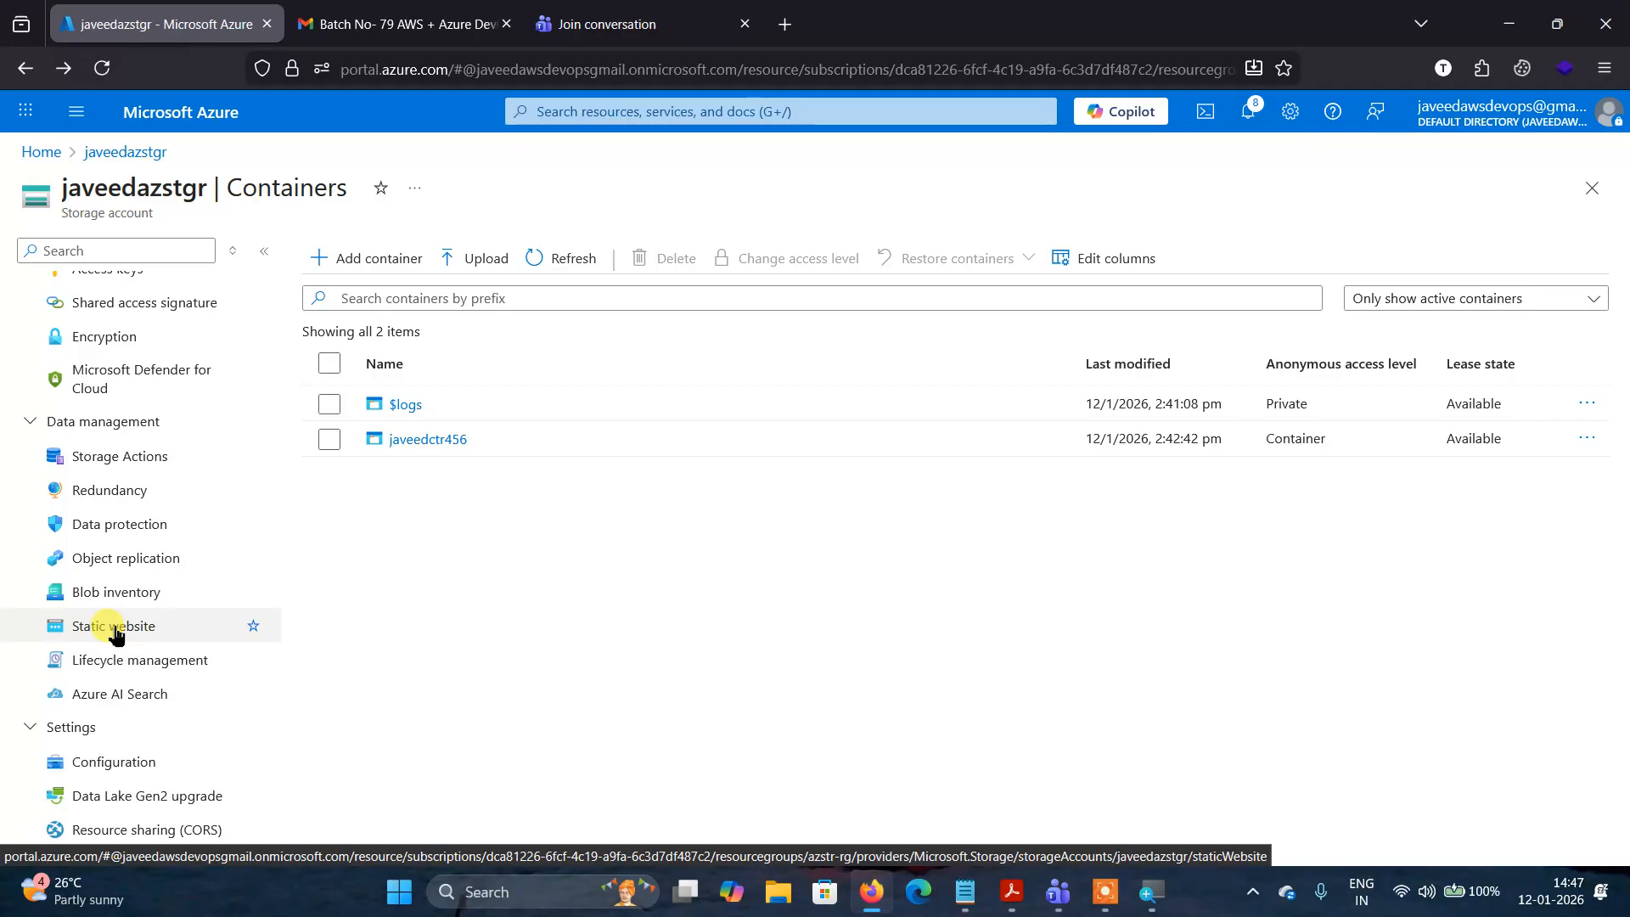
click(117, 632)
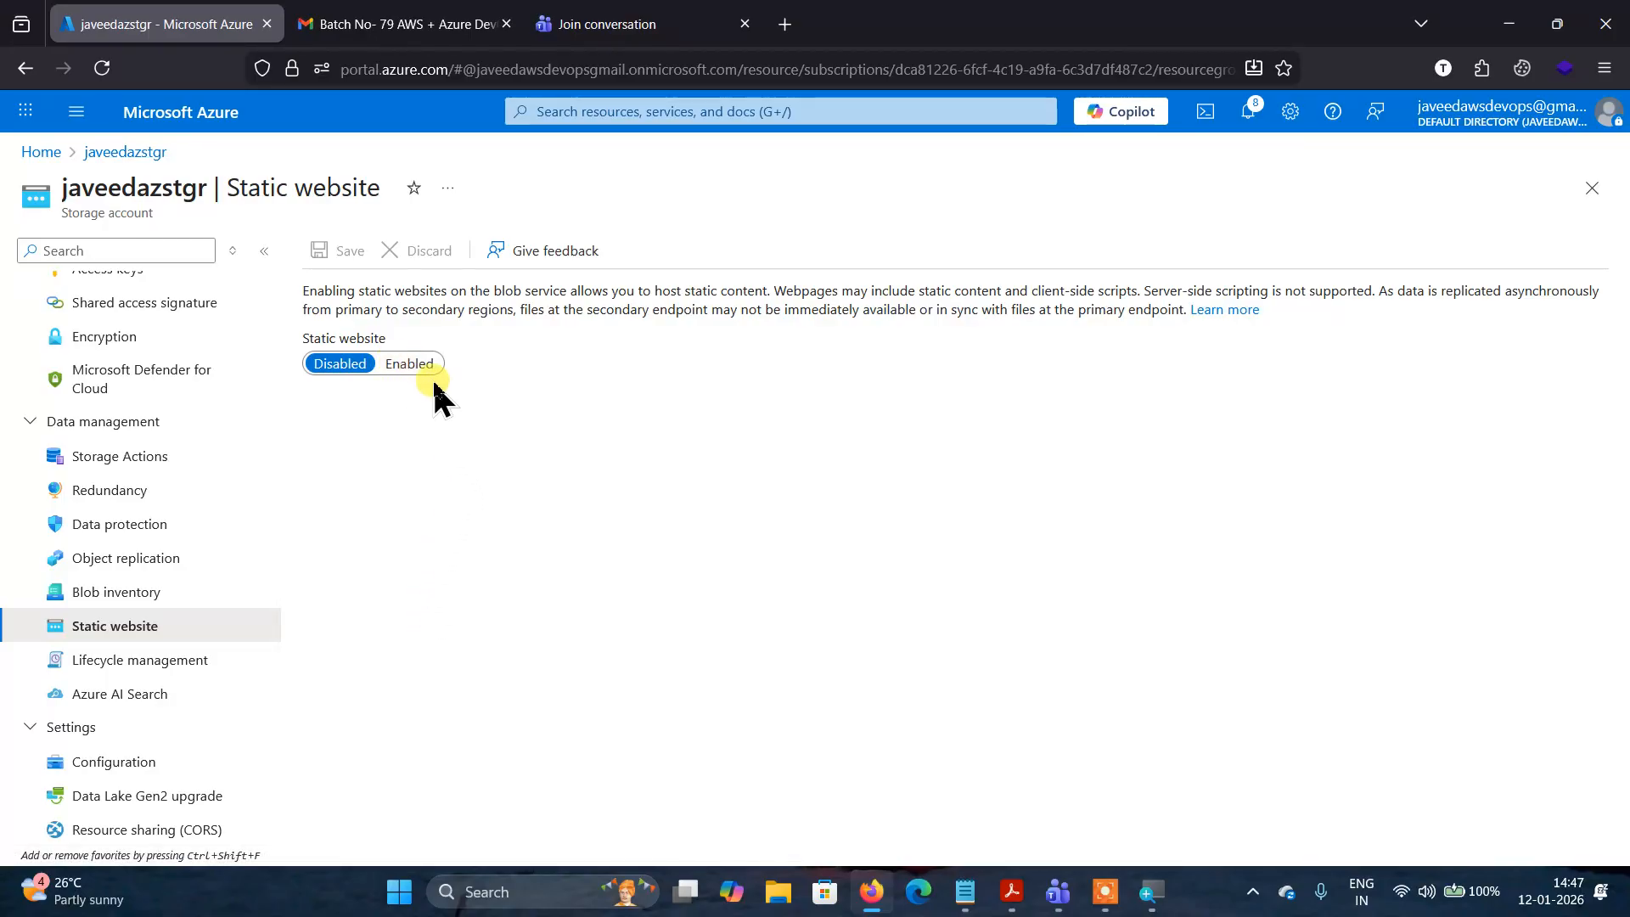
click(411, 365)
click(396, 520)
text(index)
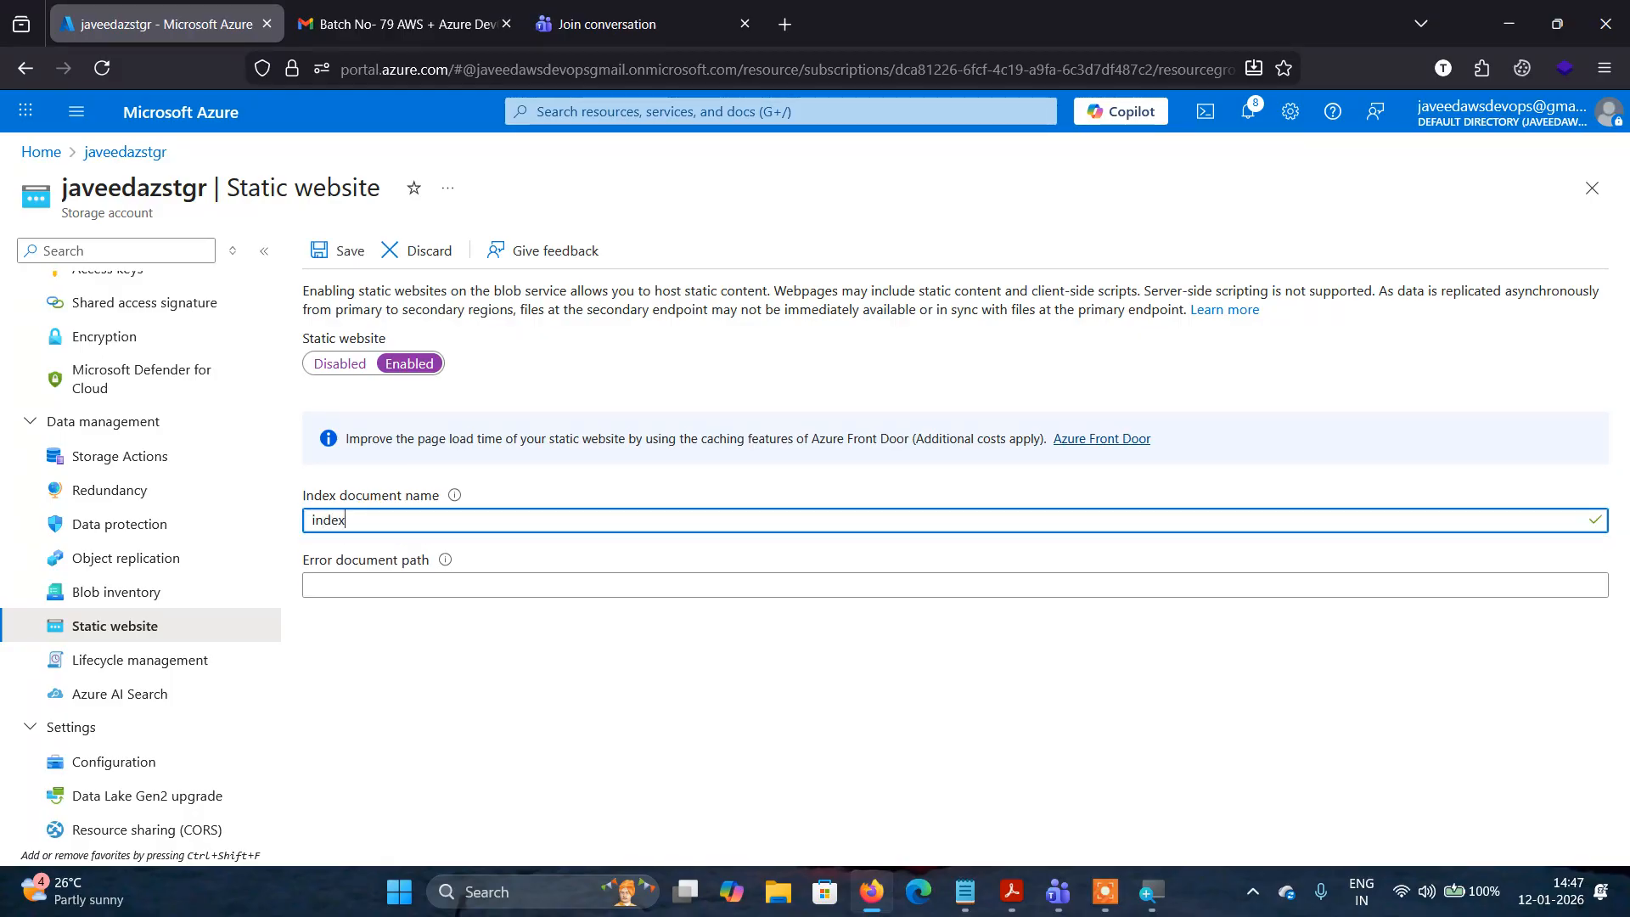
text(.html)
click(386, 582)
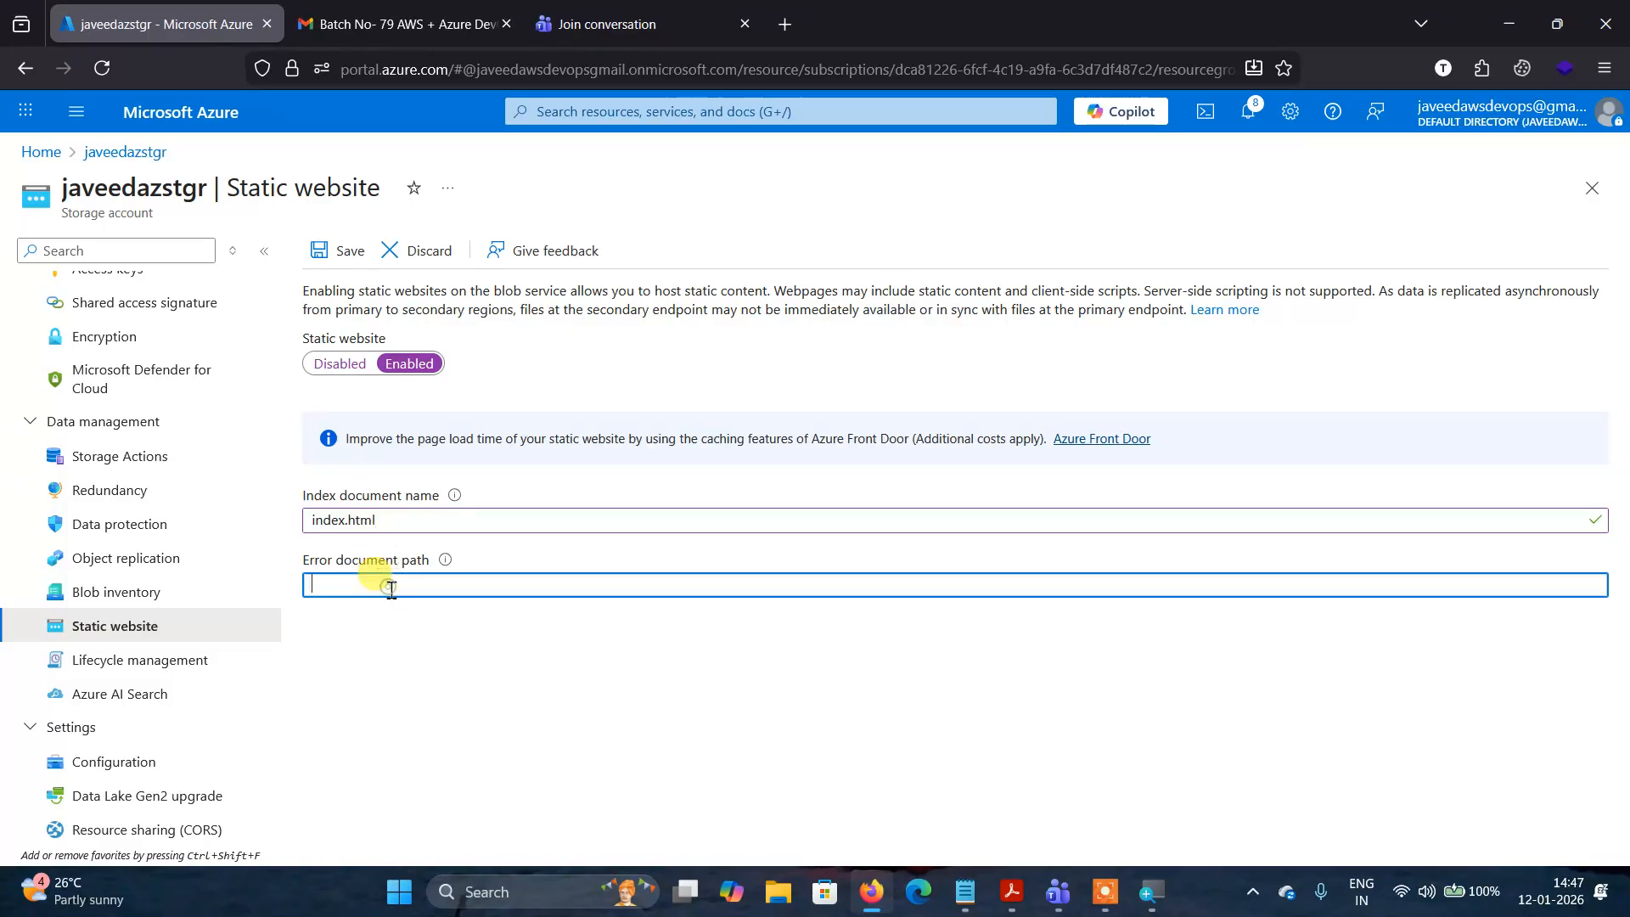
text(er)
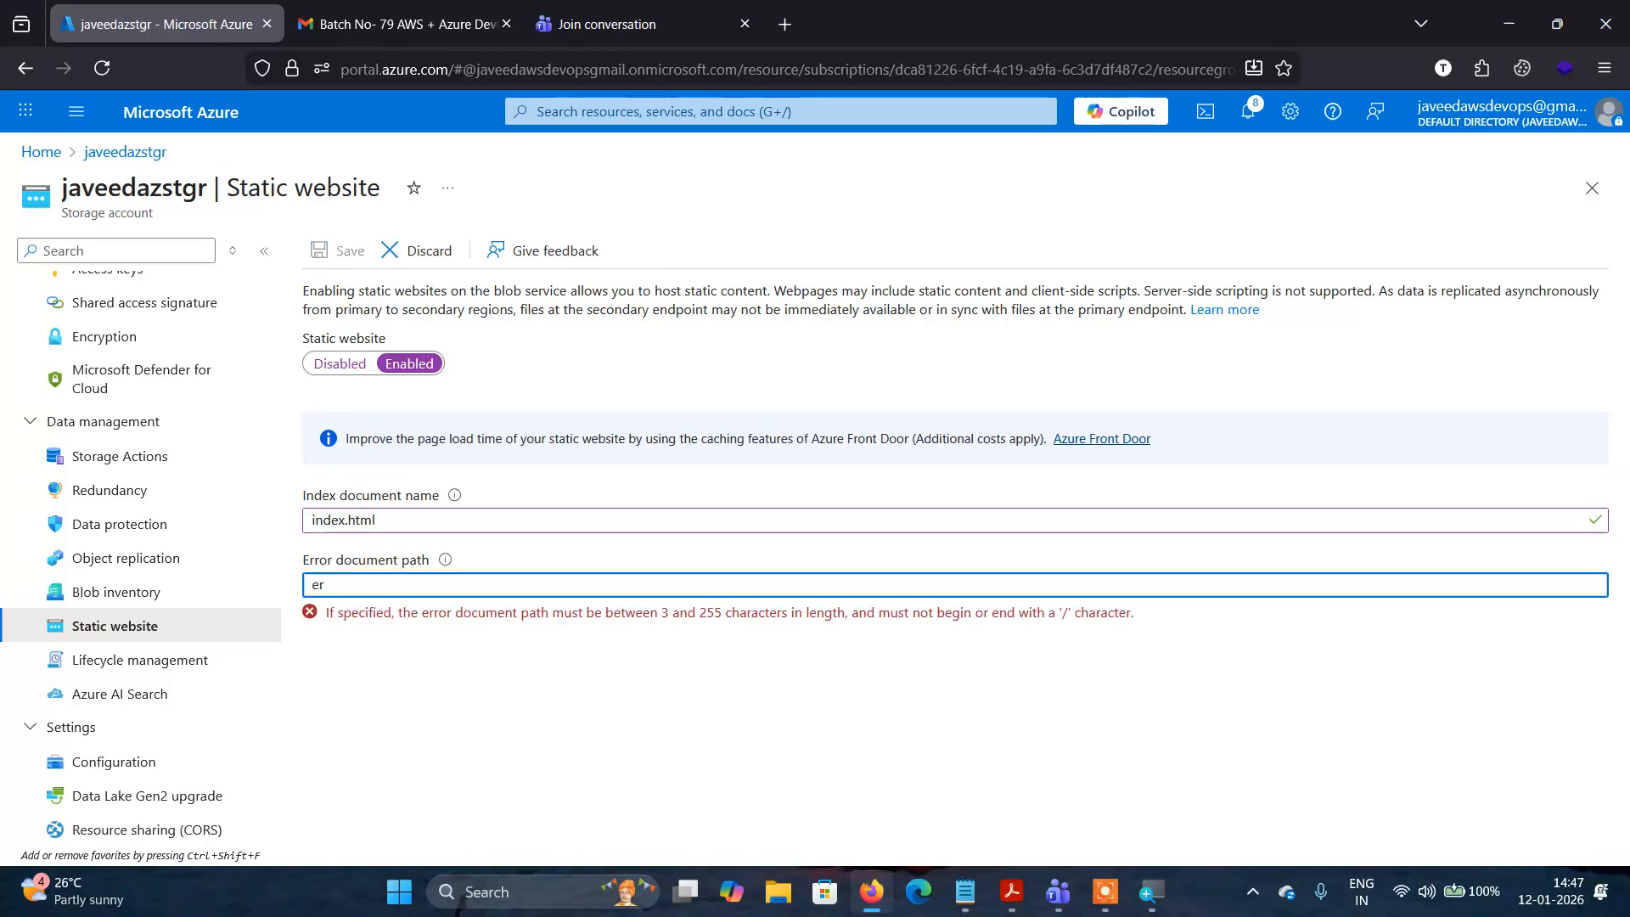
text(orr.html)
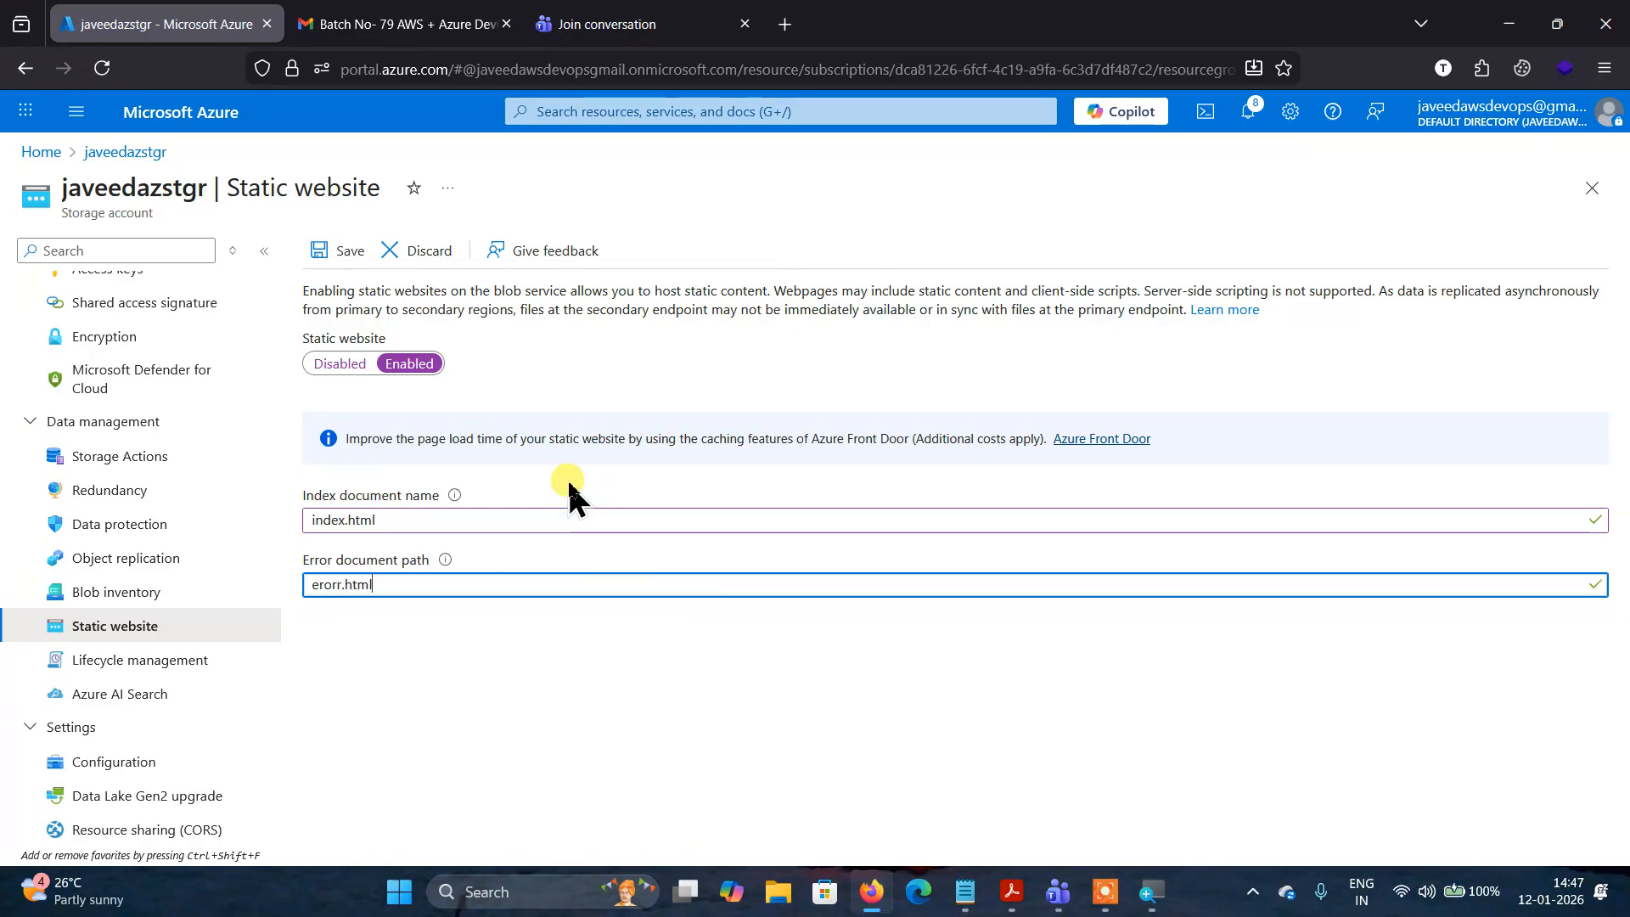
click(328, 251)
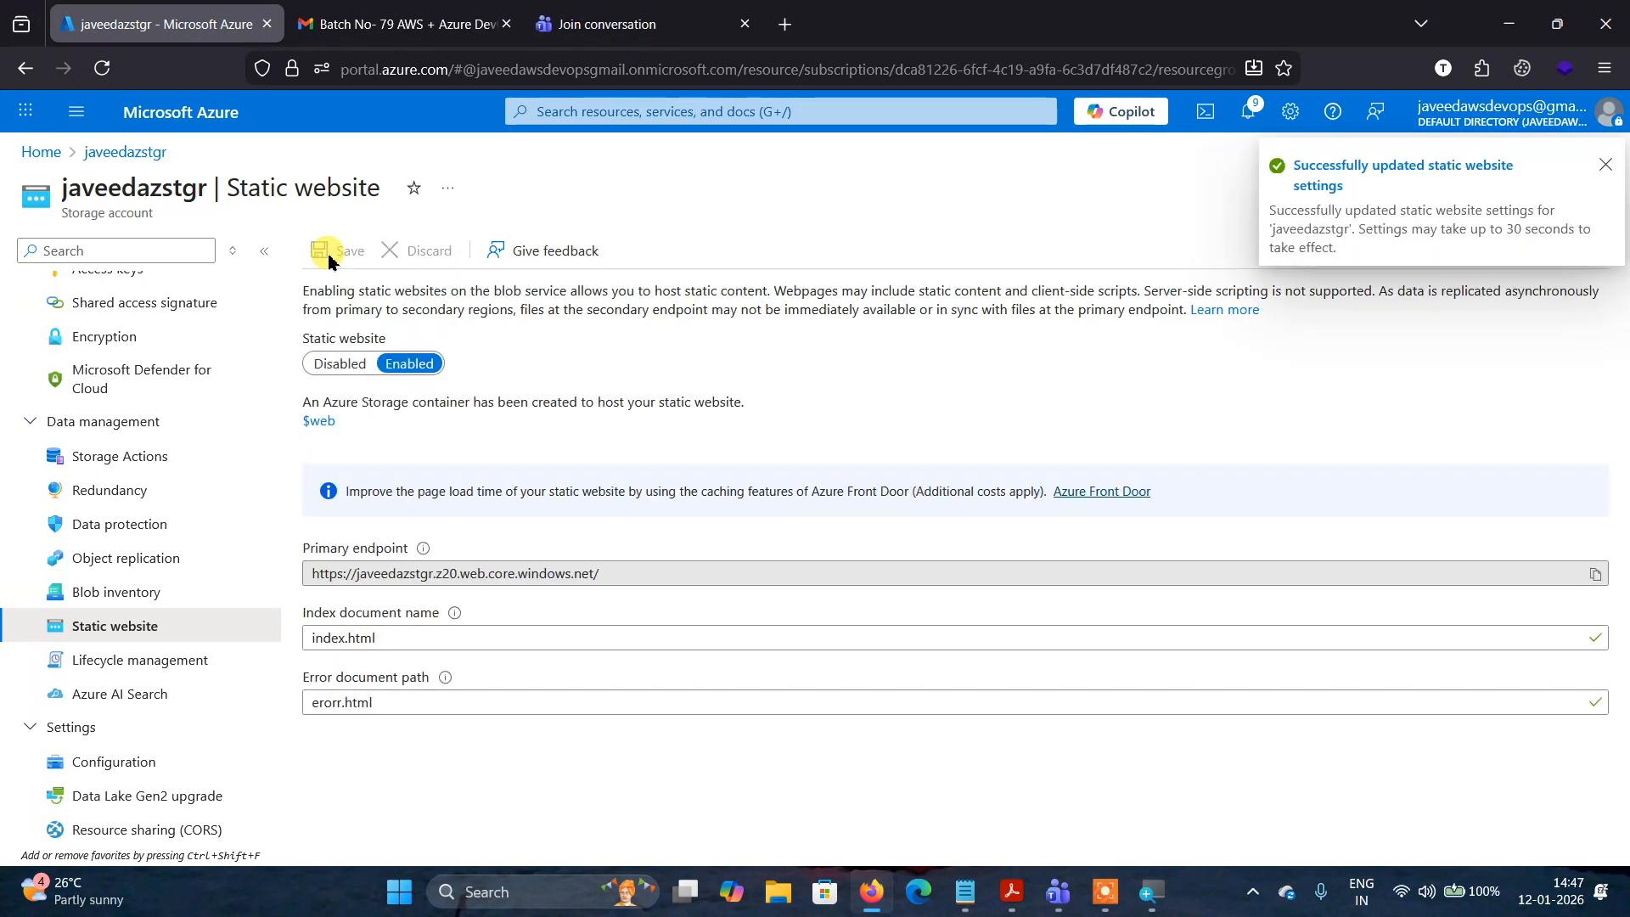
Return to the storage account's containers and open the $web container.
scroll(201, 632, up, 4)
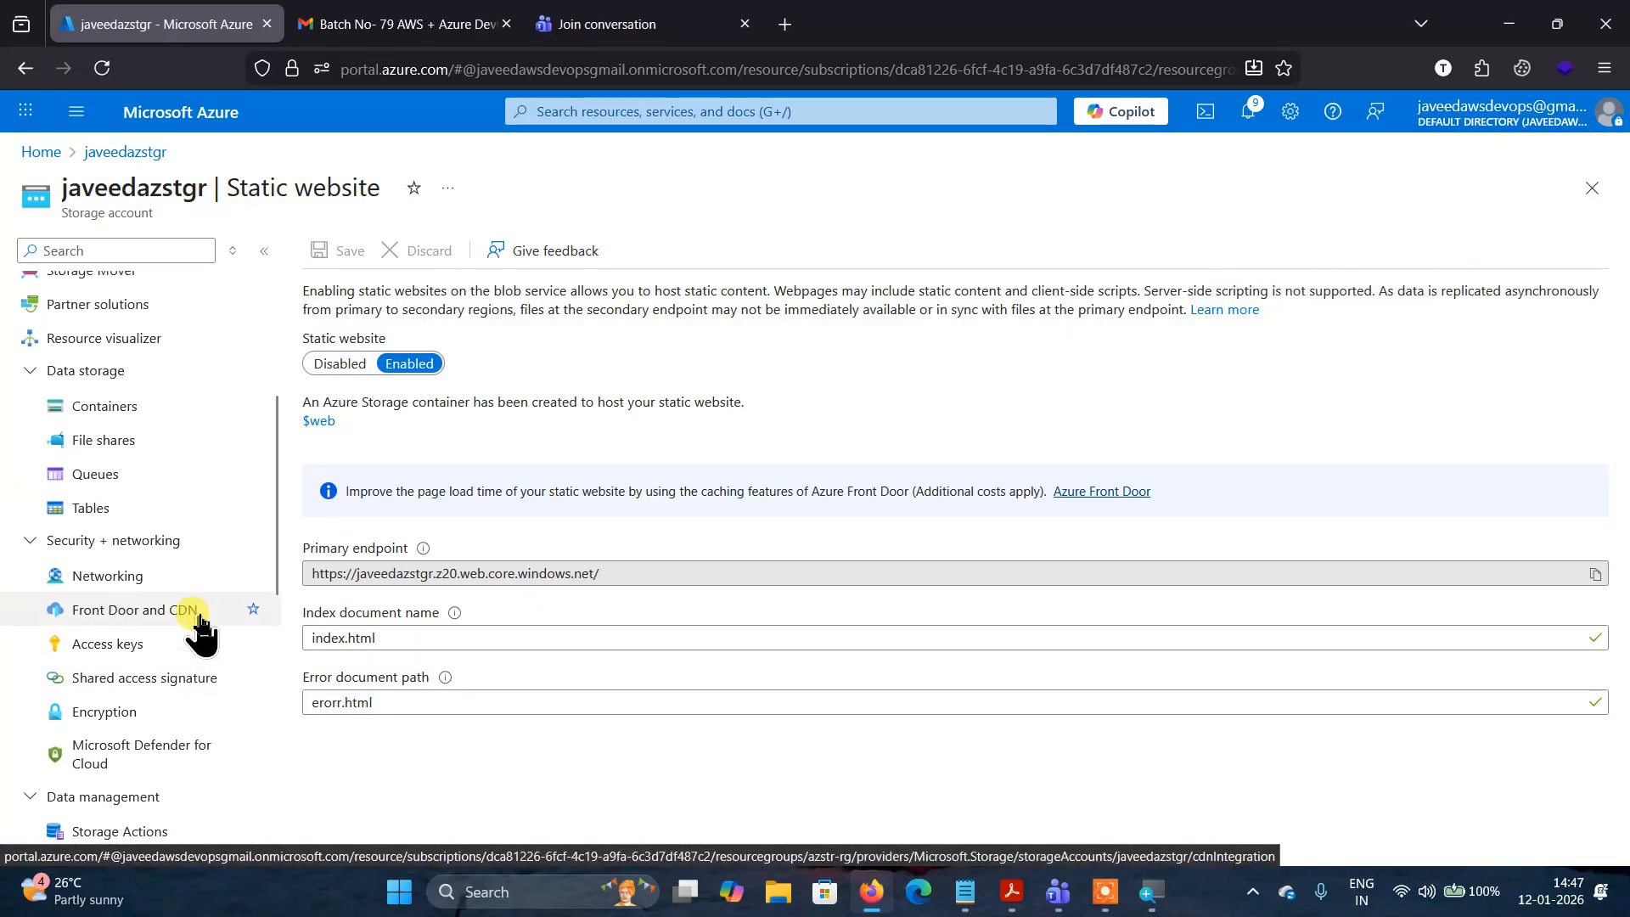
scroll(201, 626, up, 1)
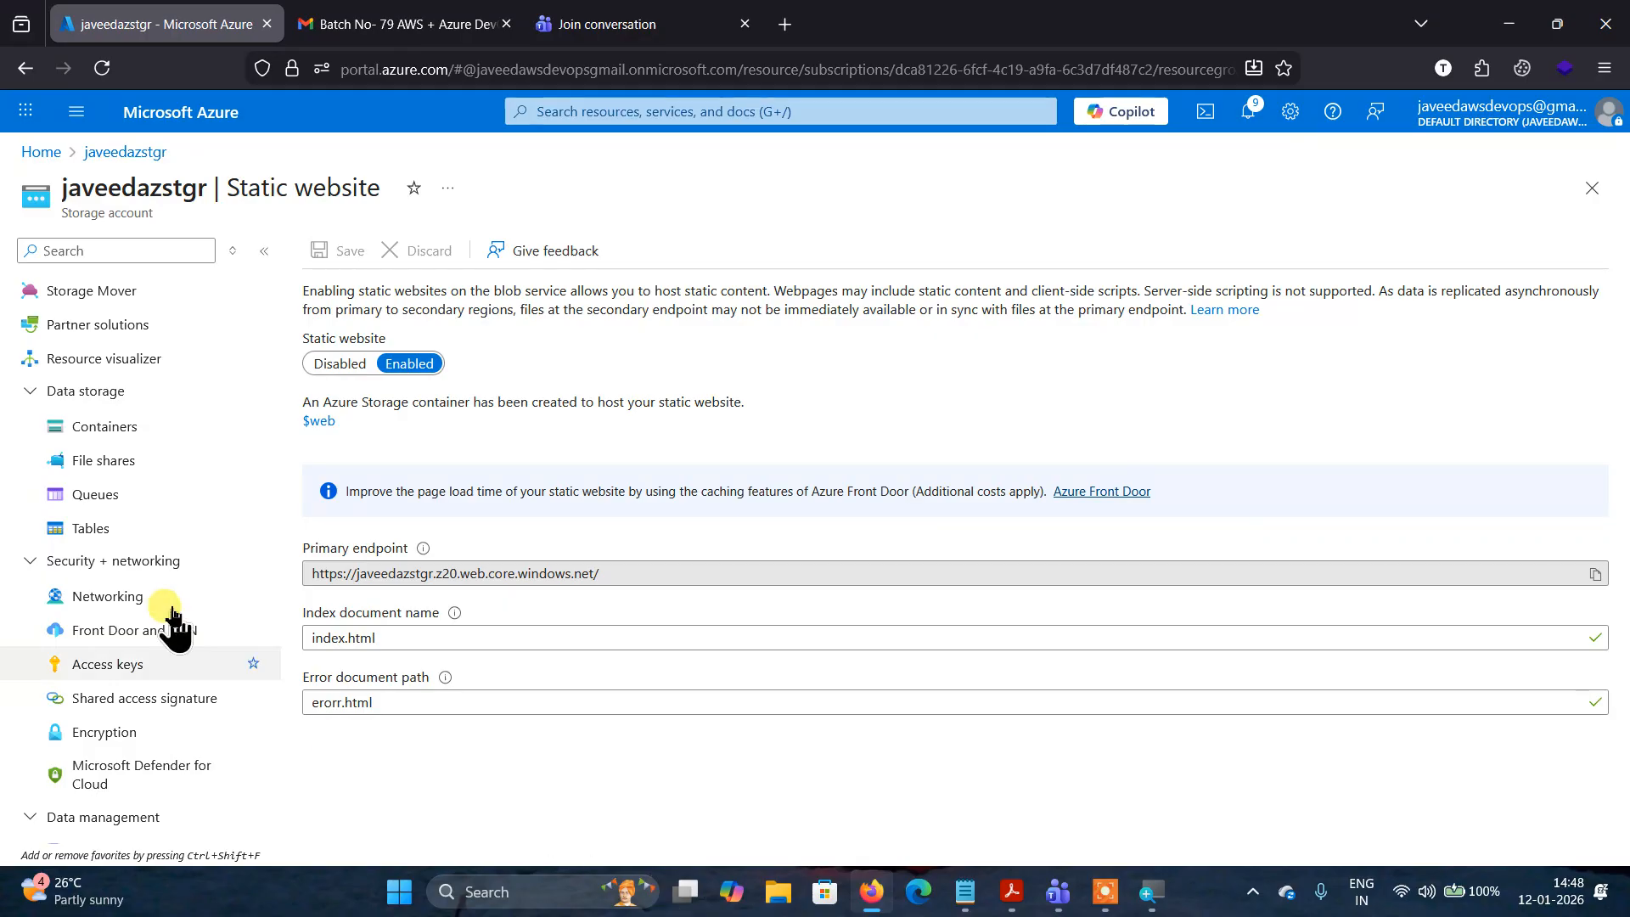
click(106, 428)
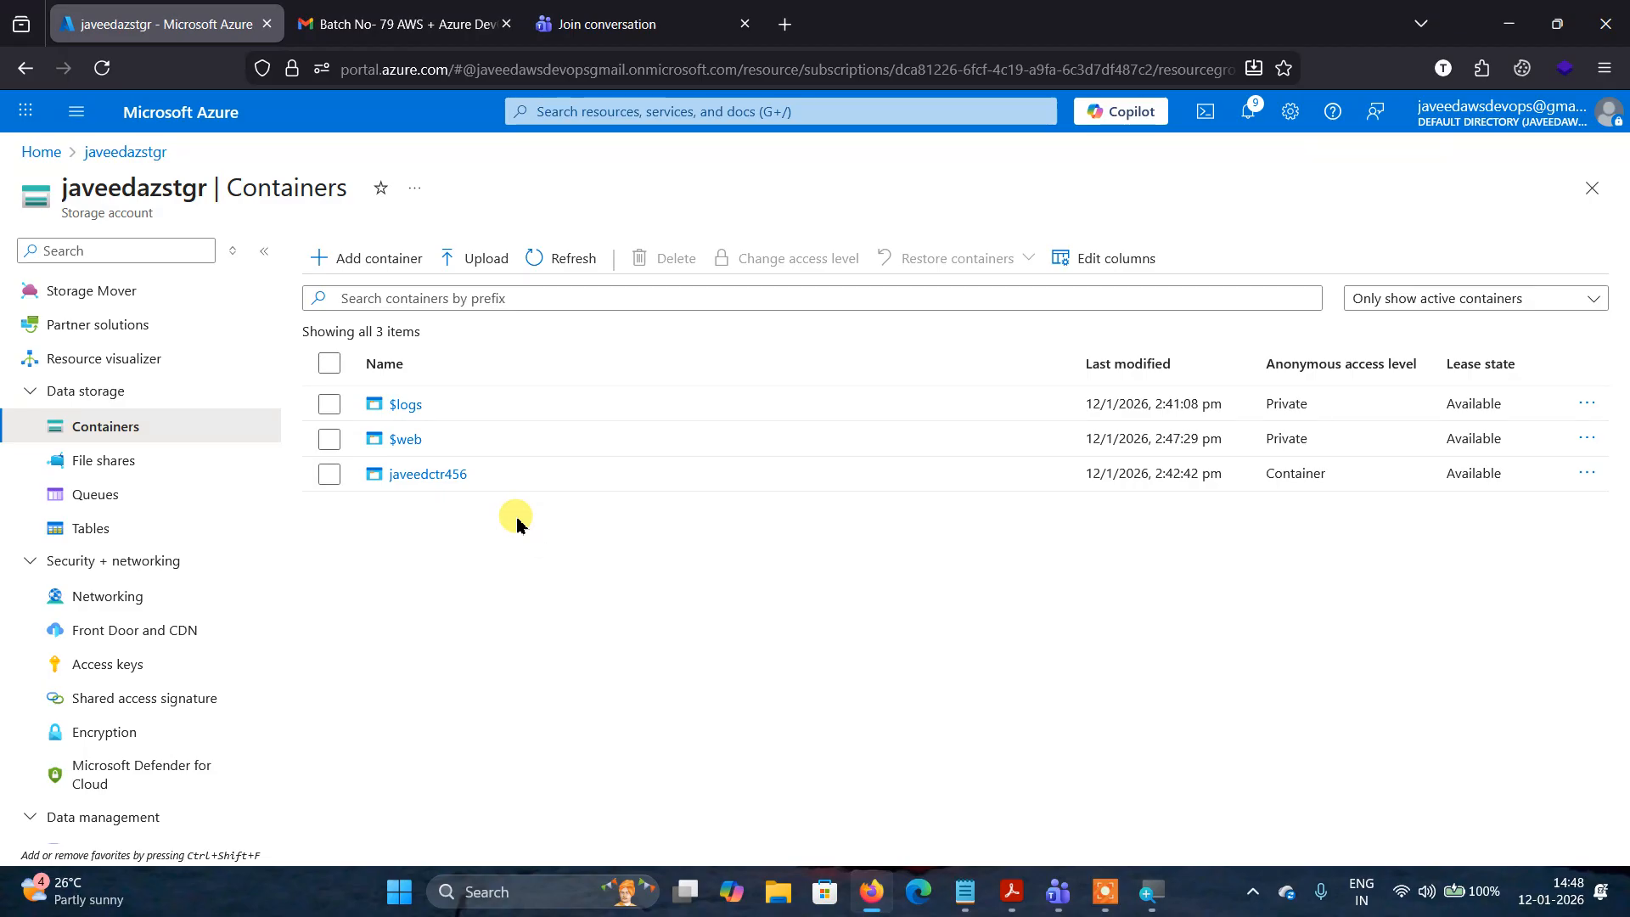
click(411, 436)
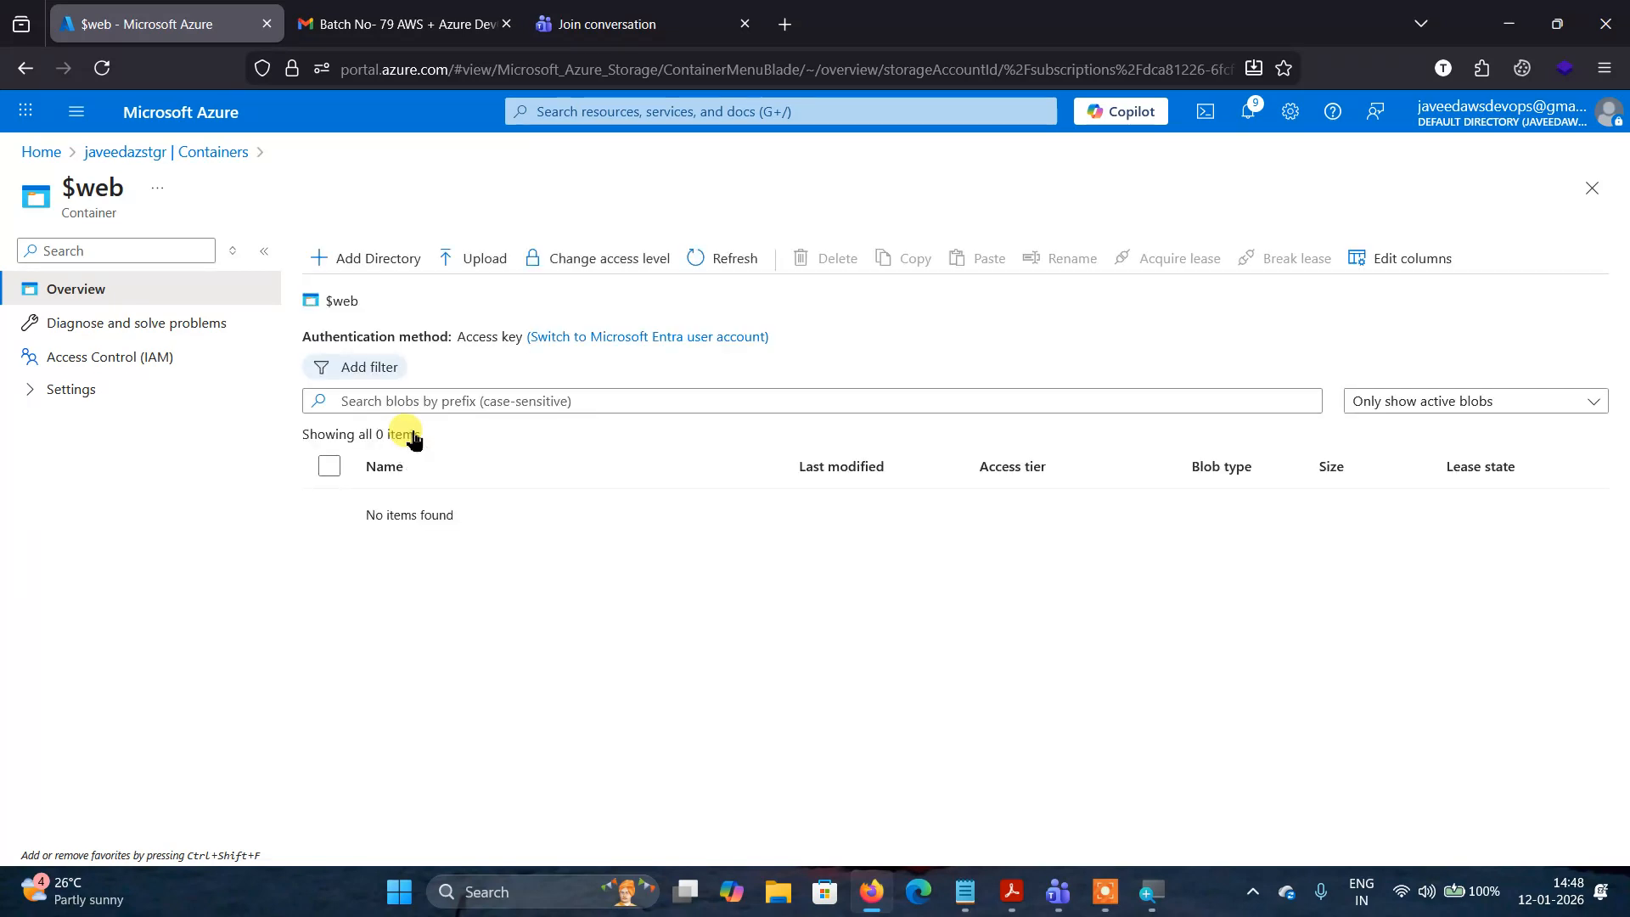
Upload the text file i-0a0301ce37ce8cf7a.txt from the Desktop folder to the $web container.
click(480, 260)
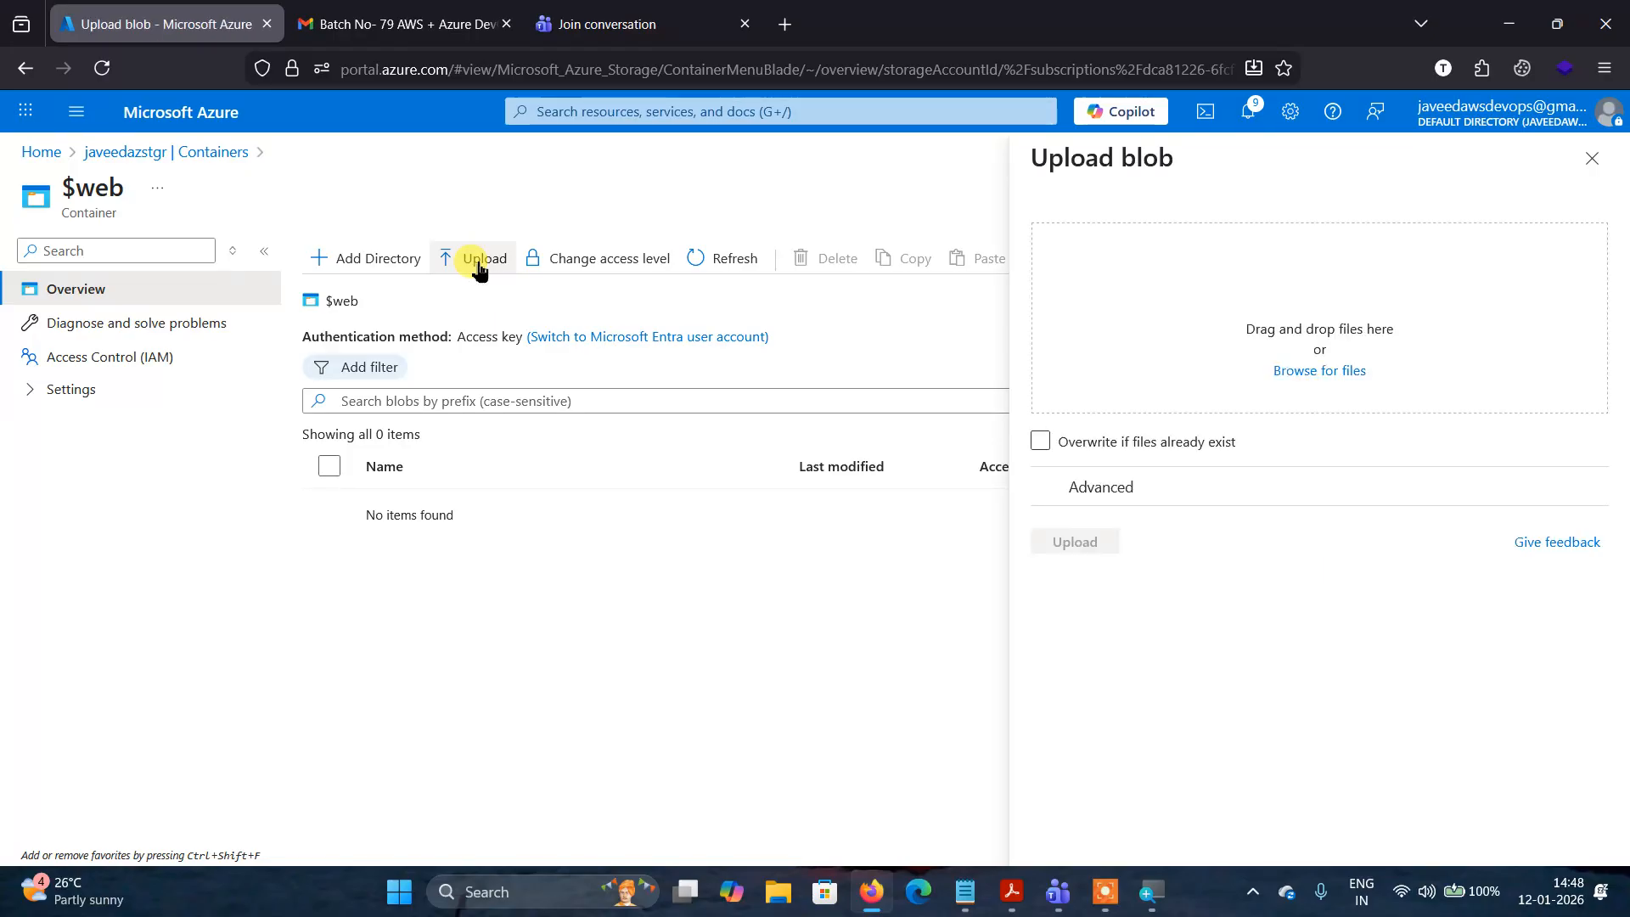
click(1330, 376)
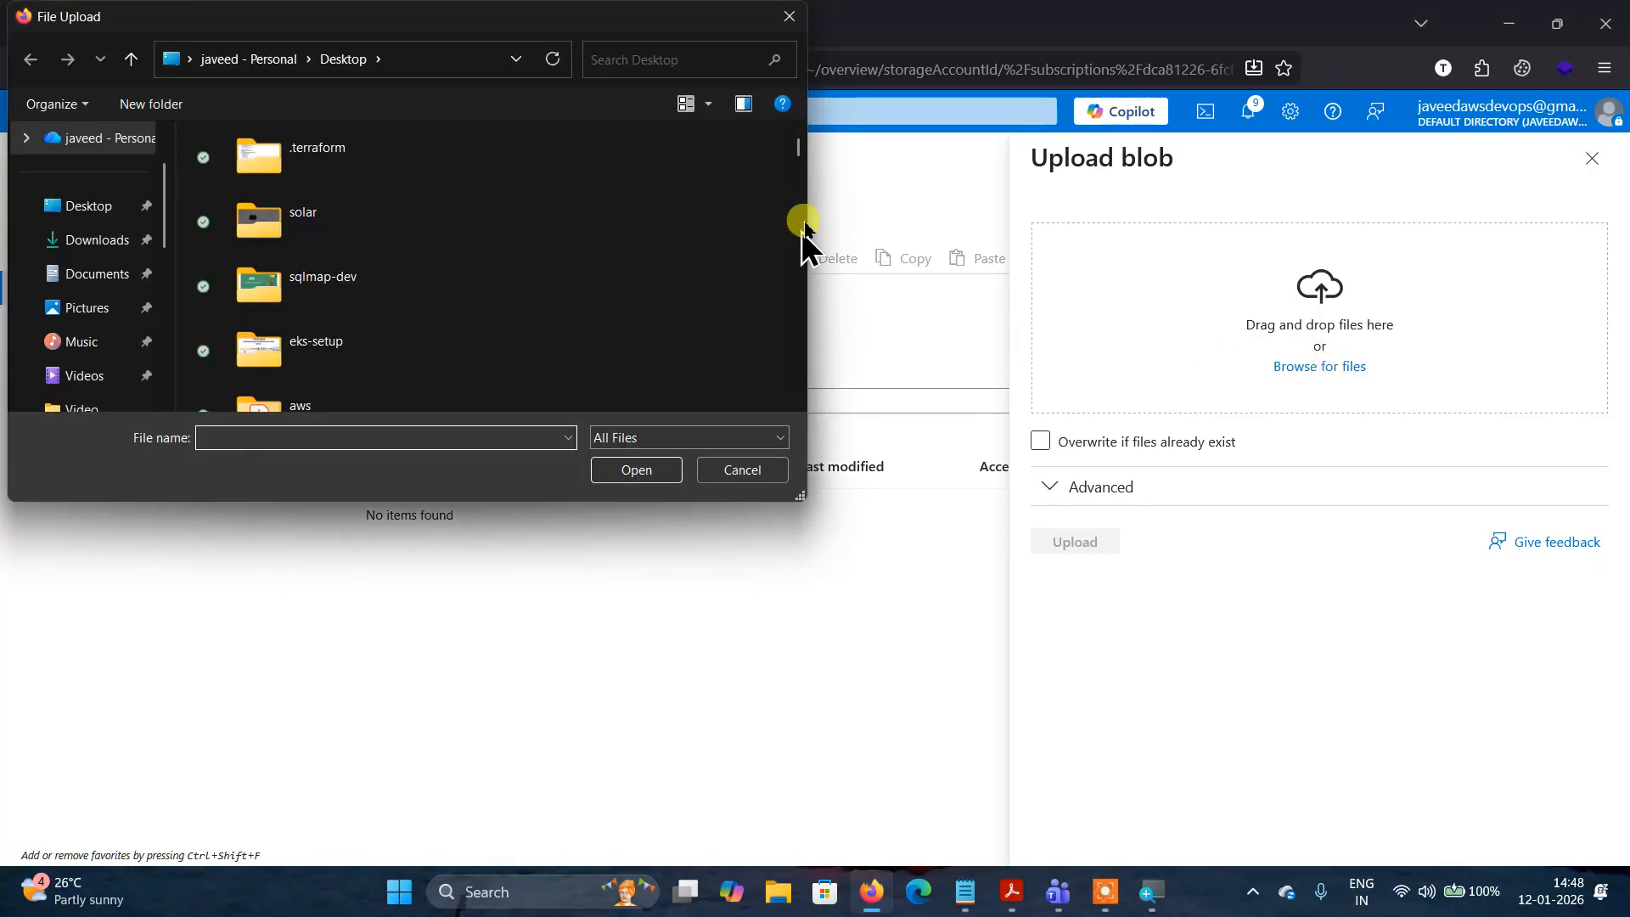
click(326, 287)
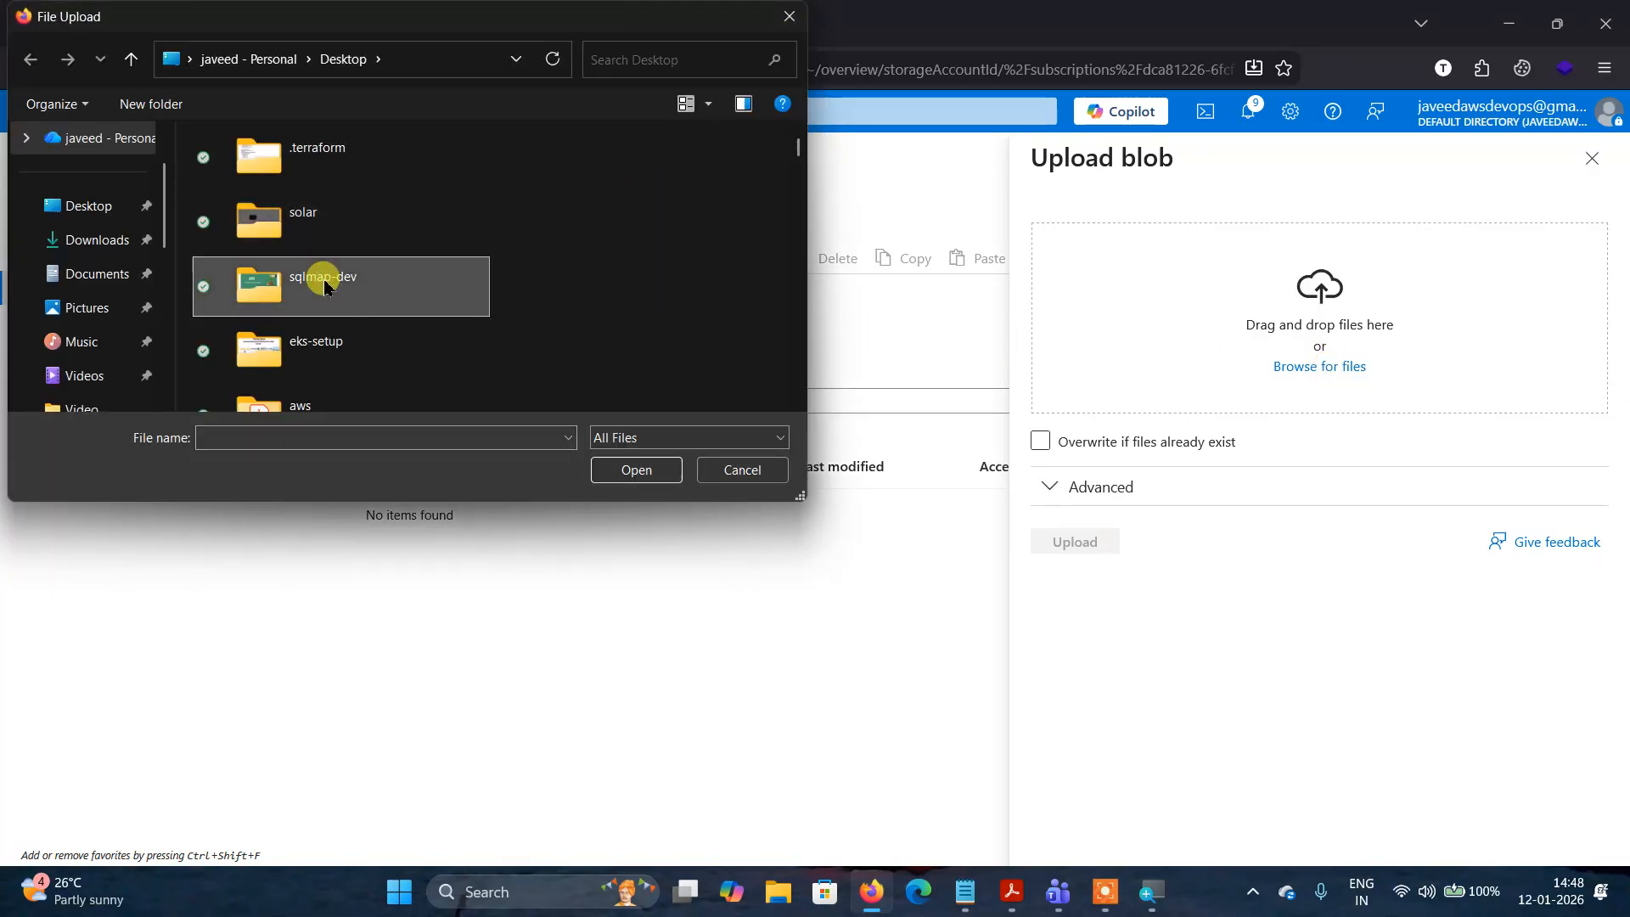
key(i)
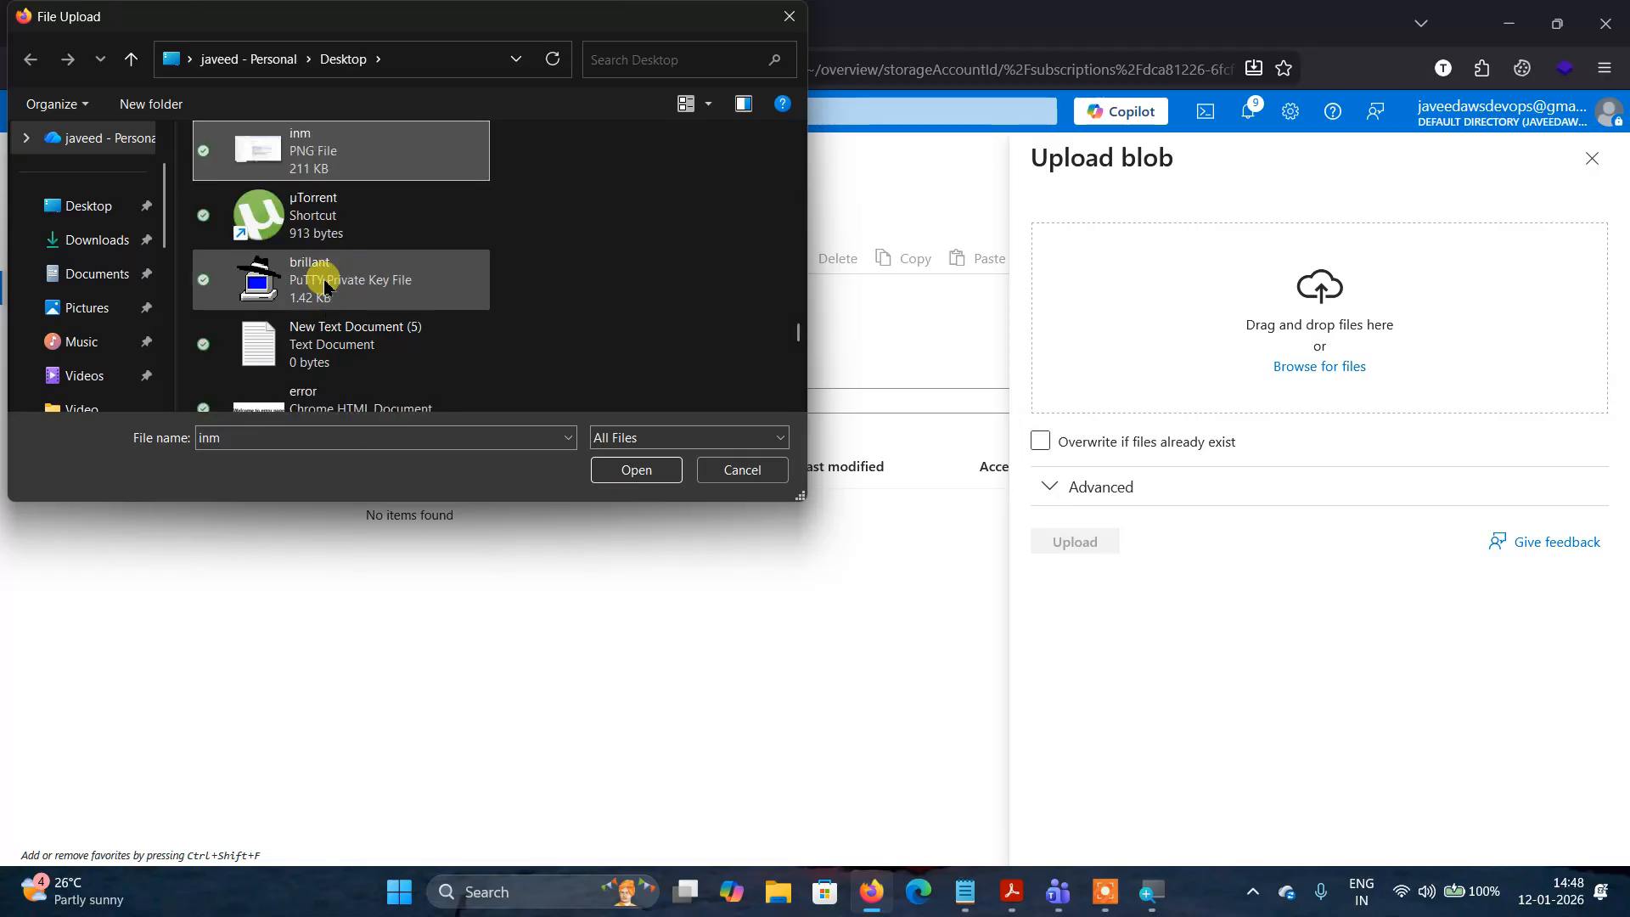
key(i)
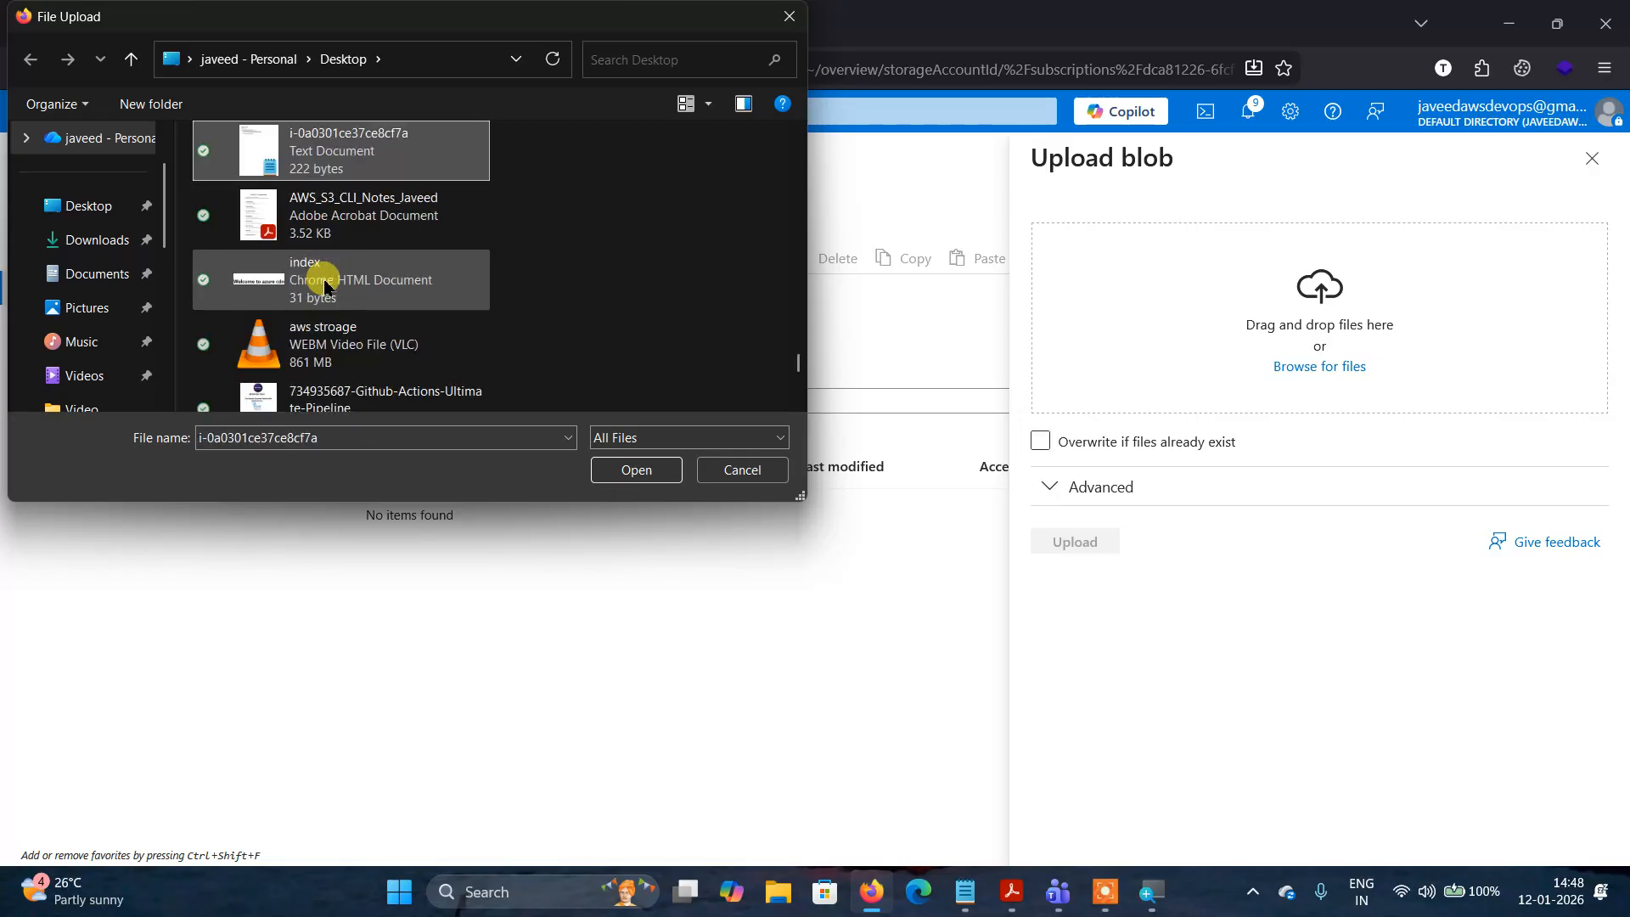
click(638, 472)
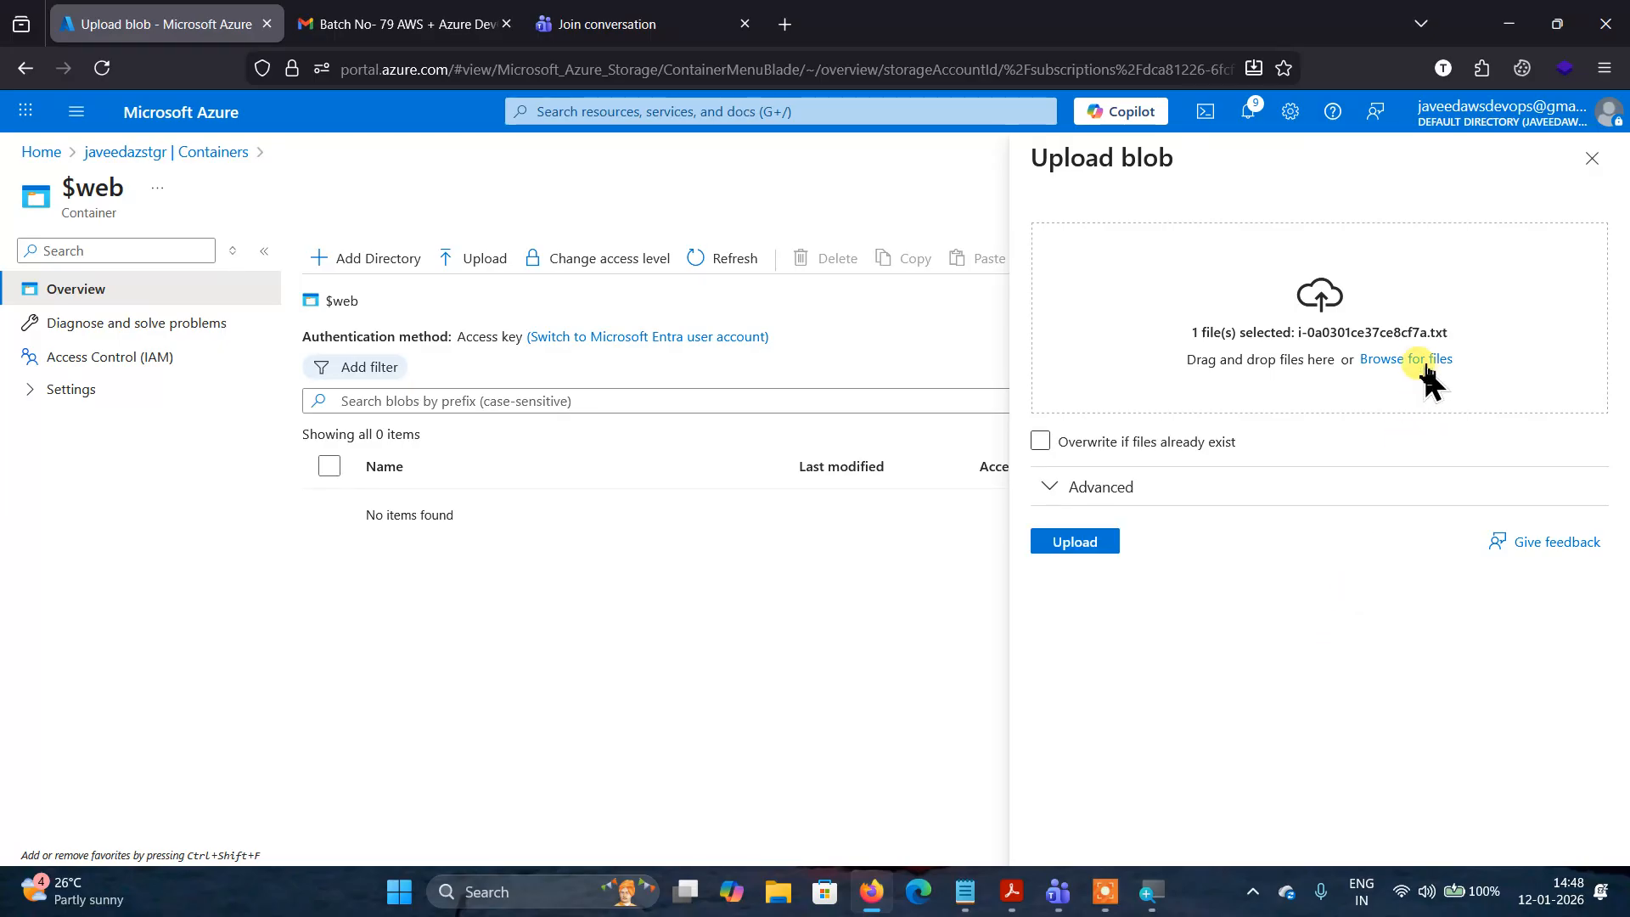
click(1087, 494)
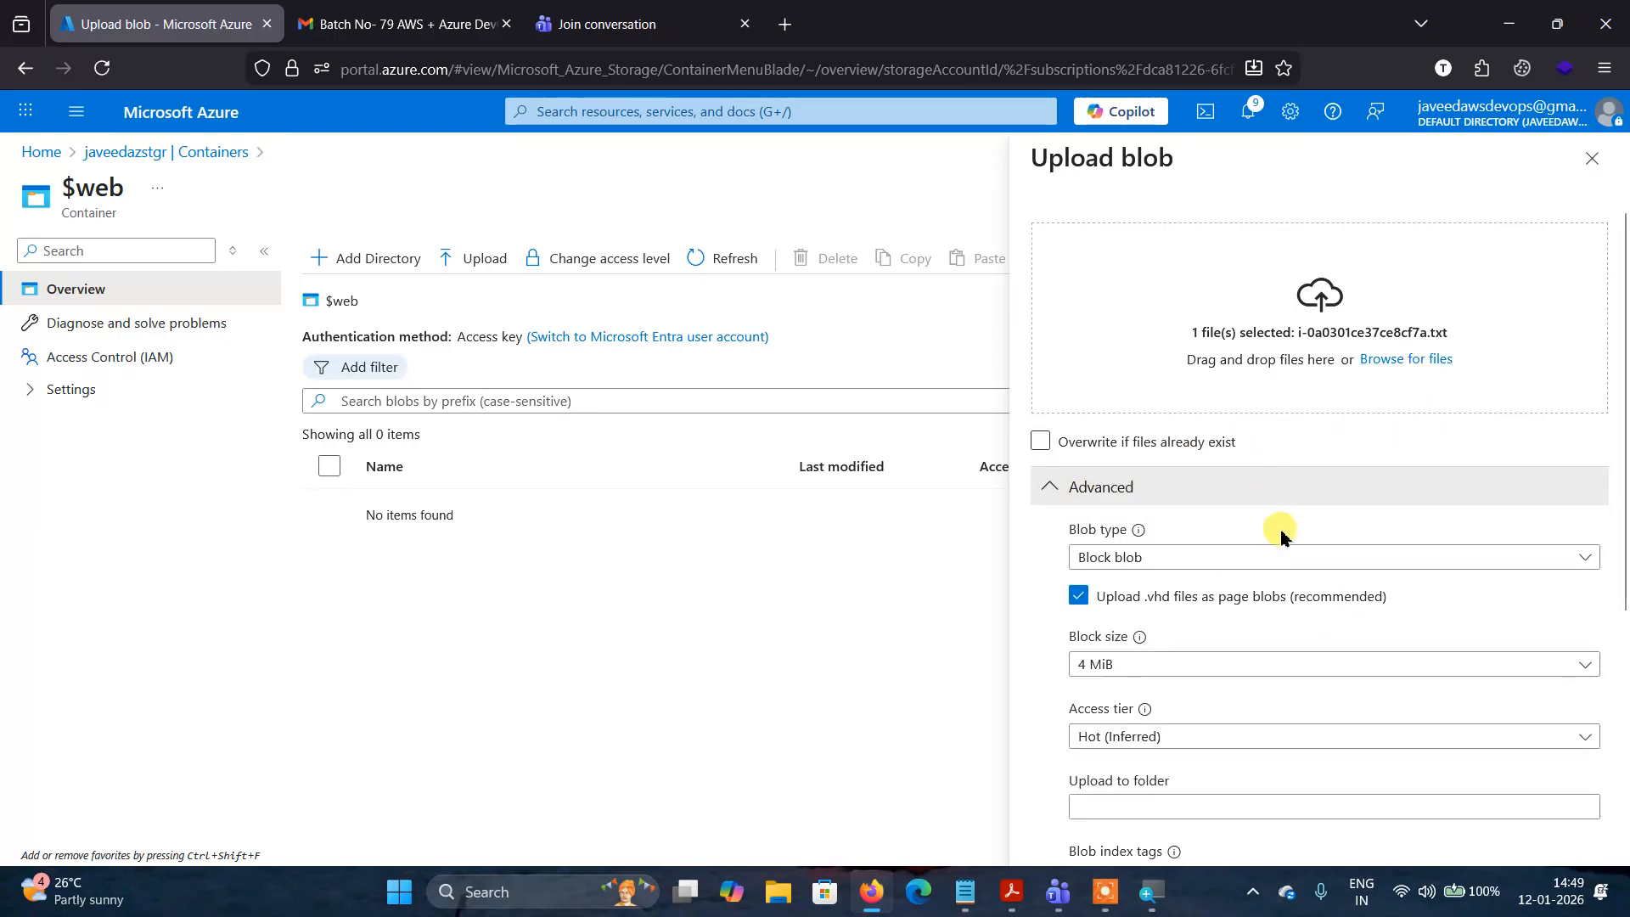
scroll(1281, 535, down, 5)
click(1063, 846)
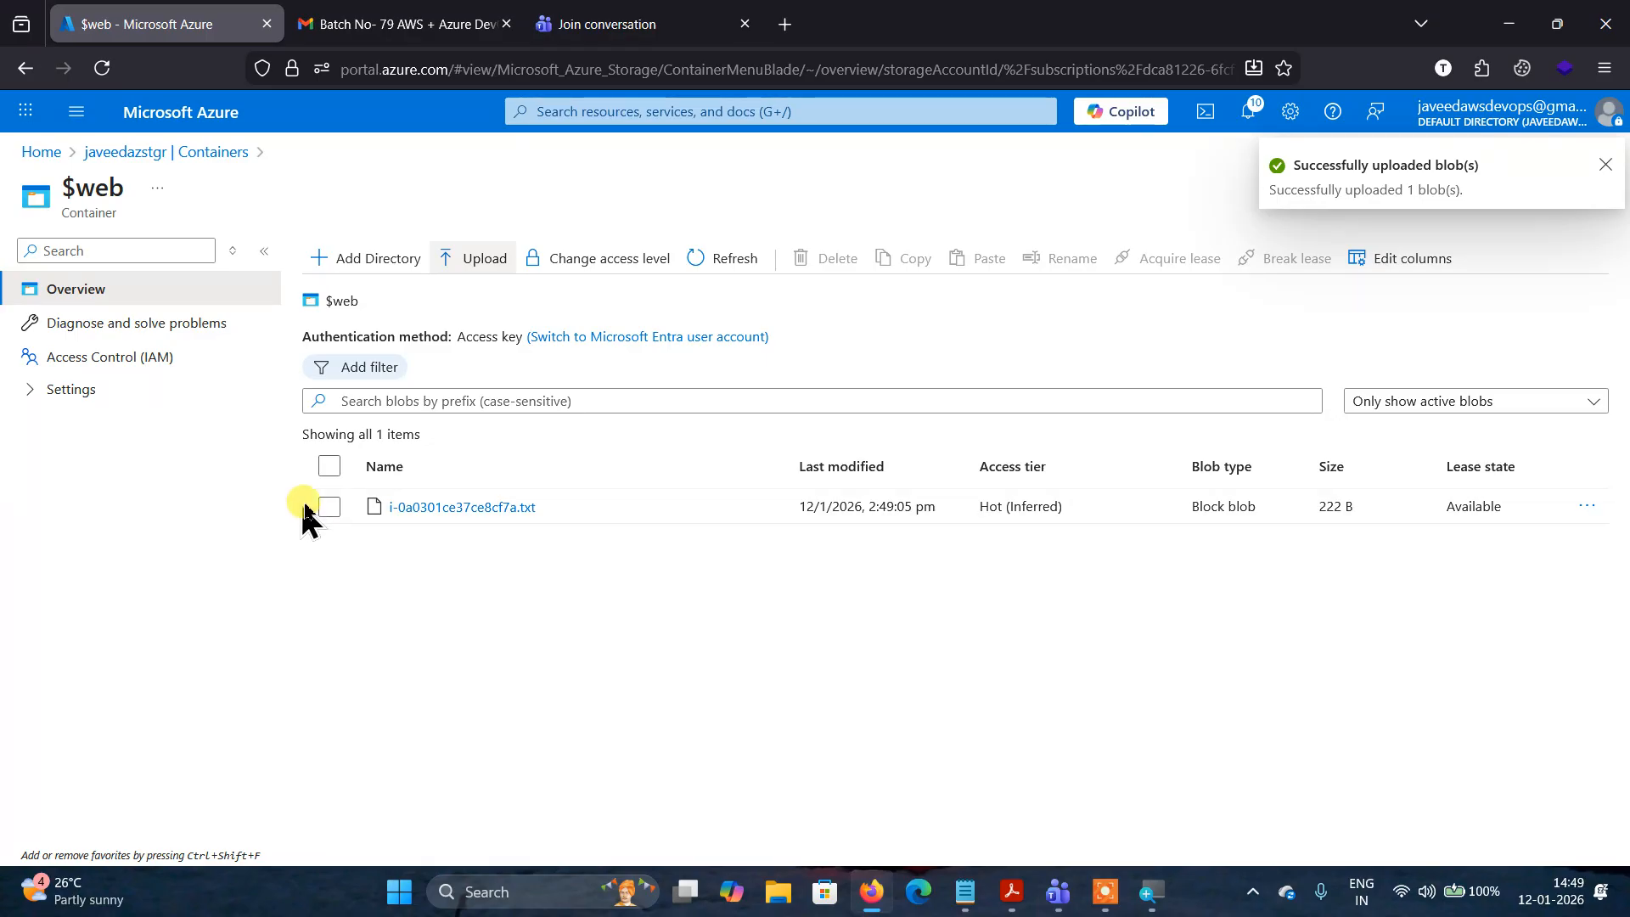
Delete the i-0a0301ce37ce8cf7a.txt blob from the $web container.
click(329, 507)
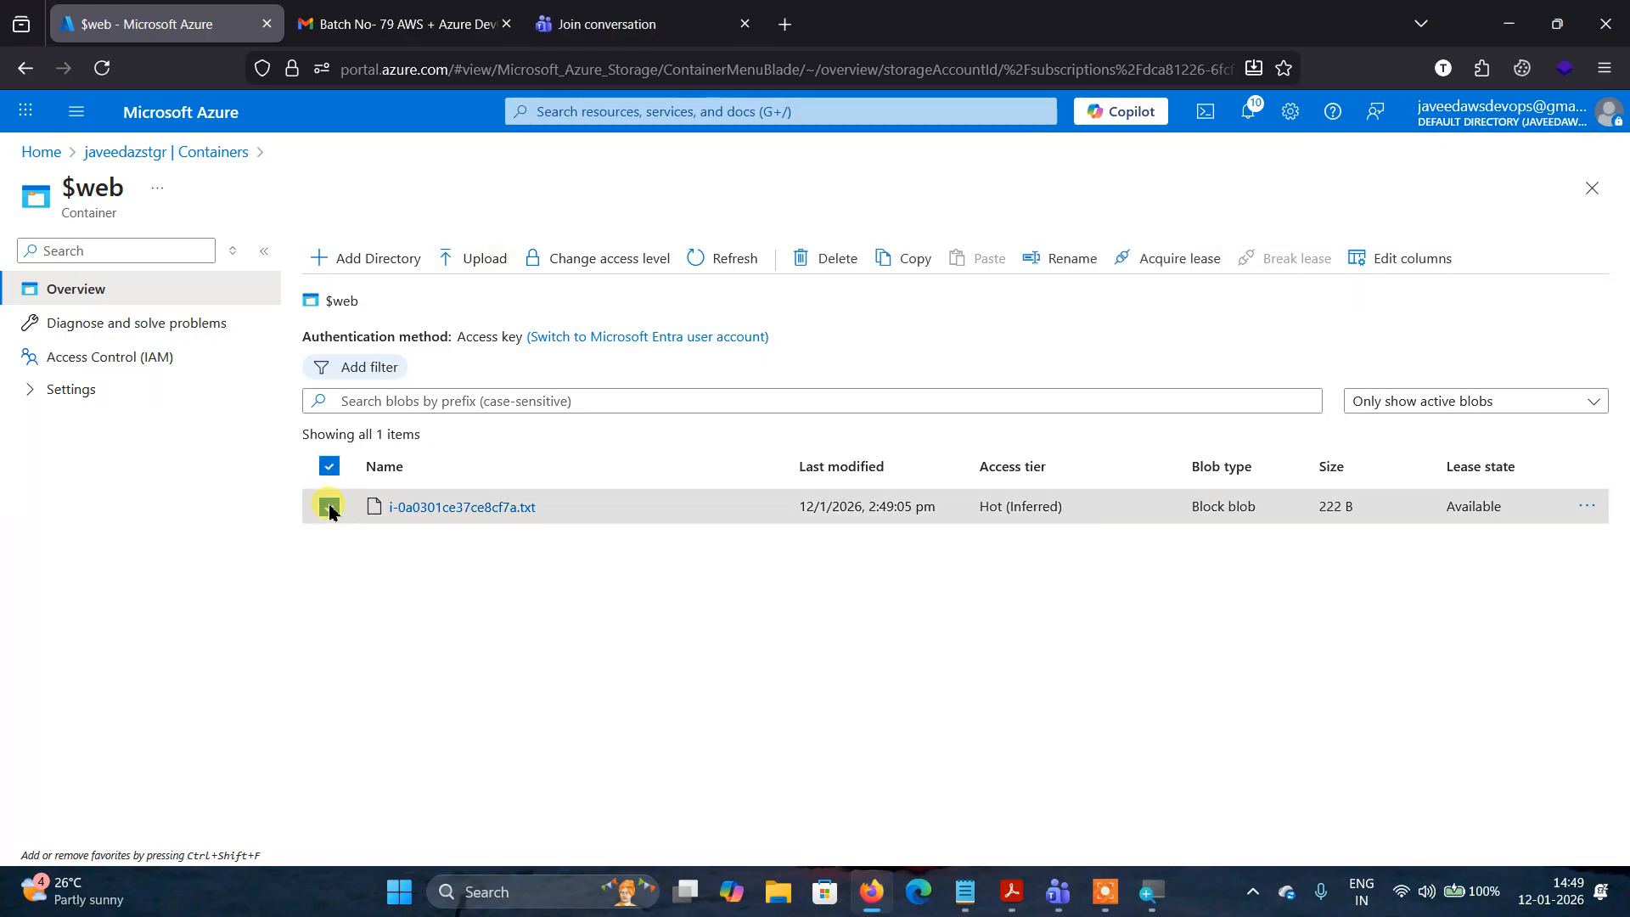
click(823, 265)
click(838, 657)
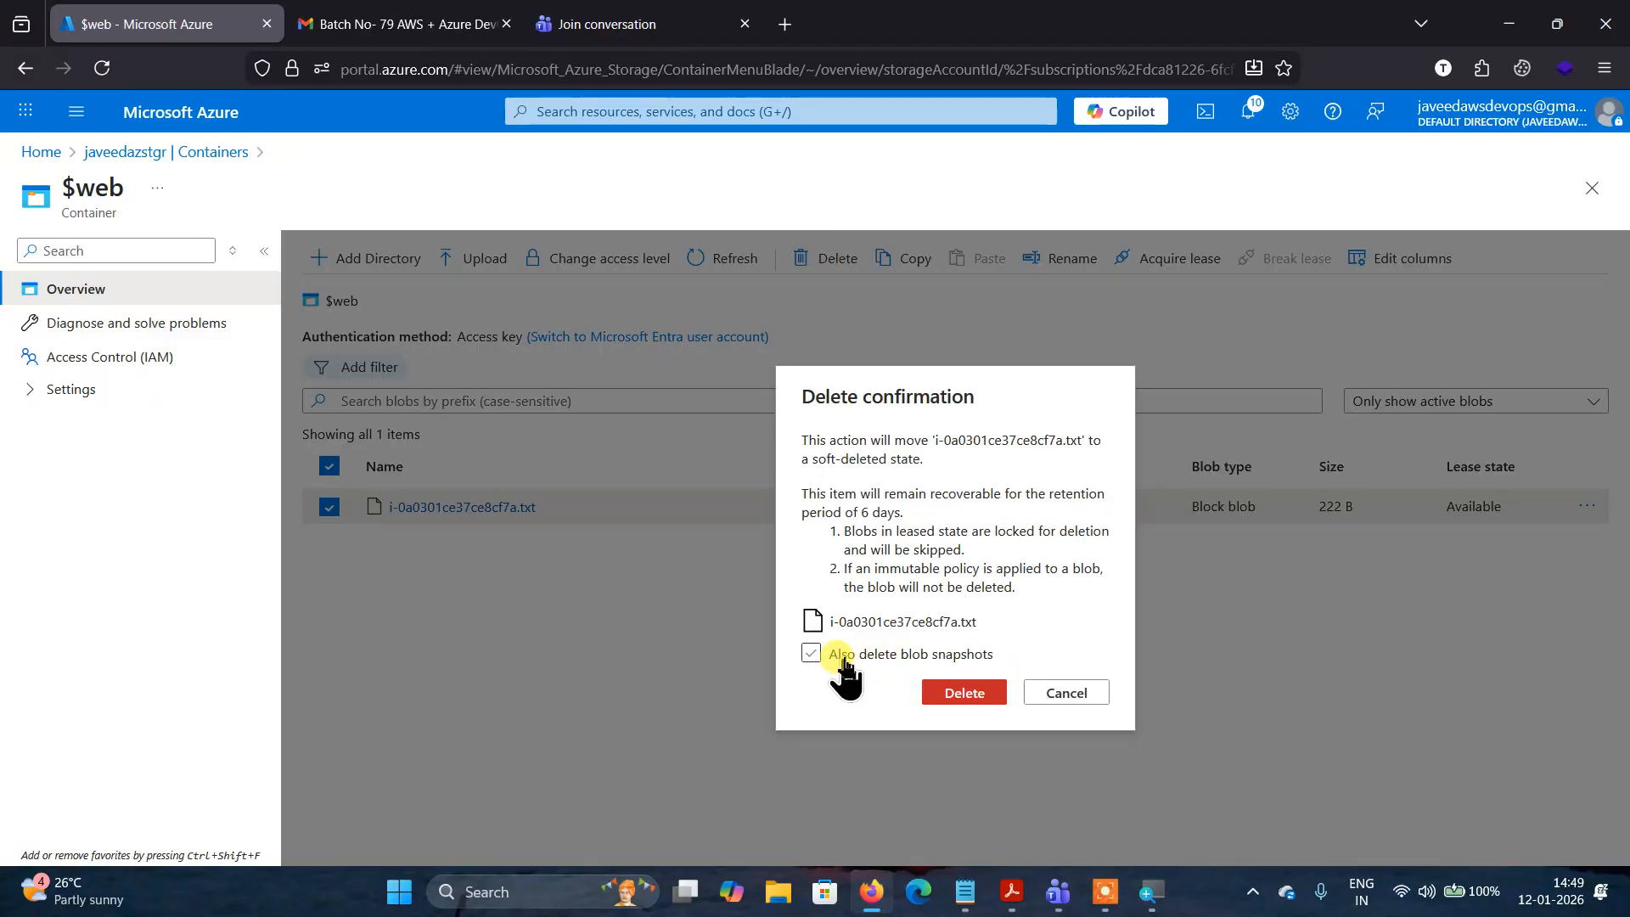
click(974, 692)
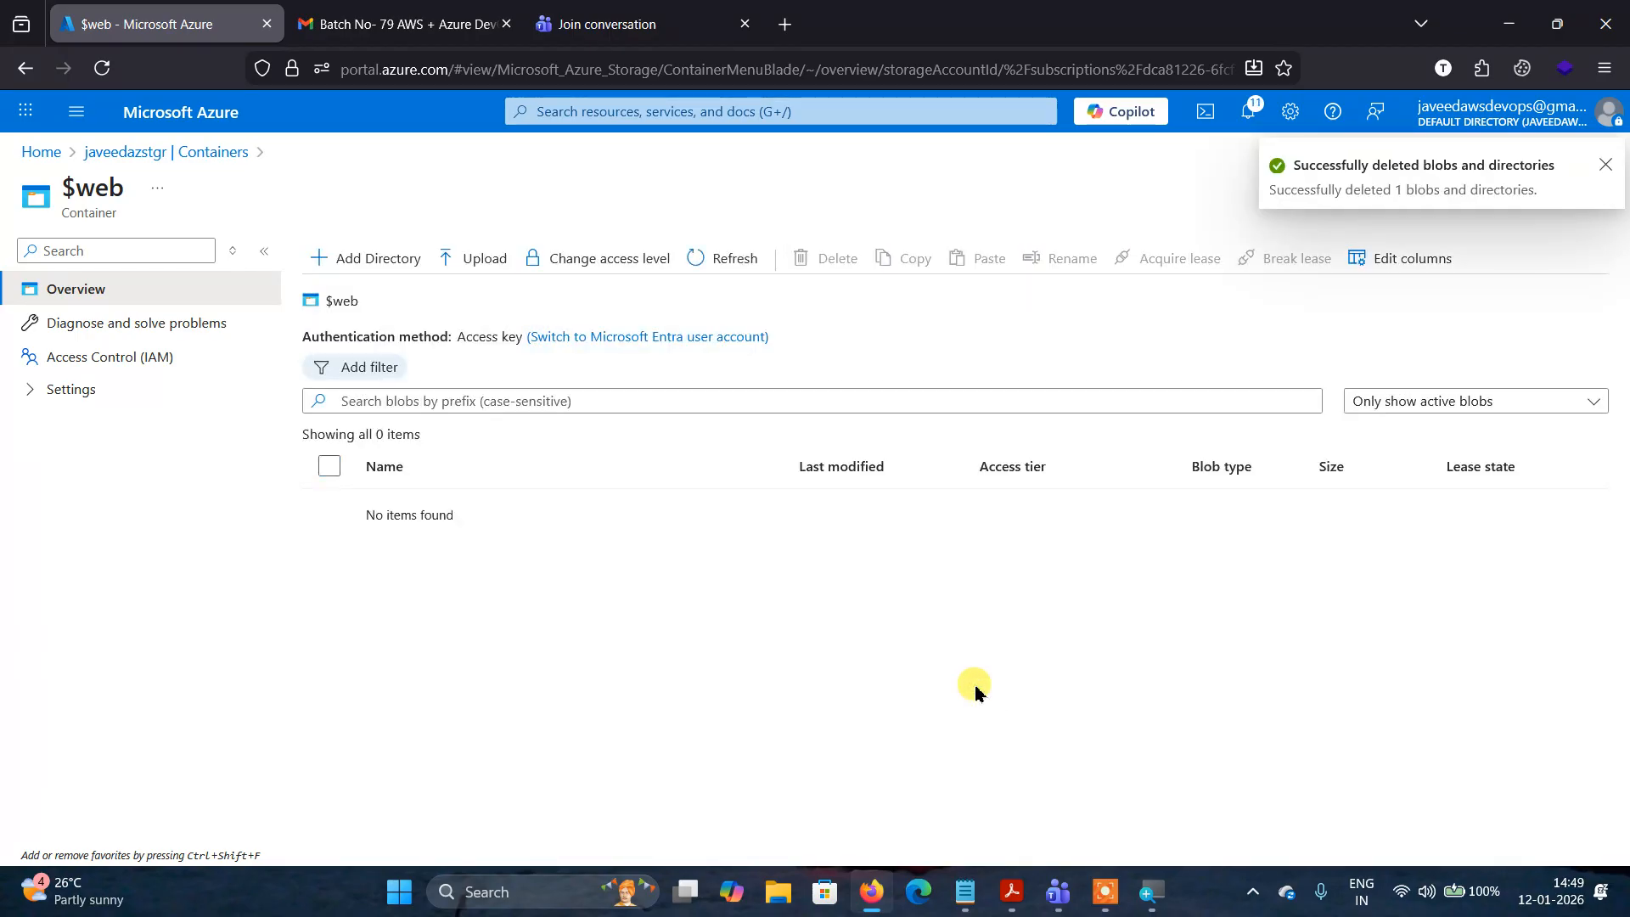
Upload index.html from the Desktop folder to the $web container.
click(481, 259)
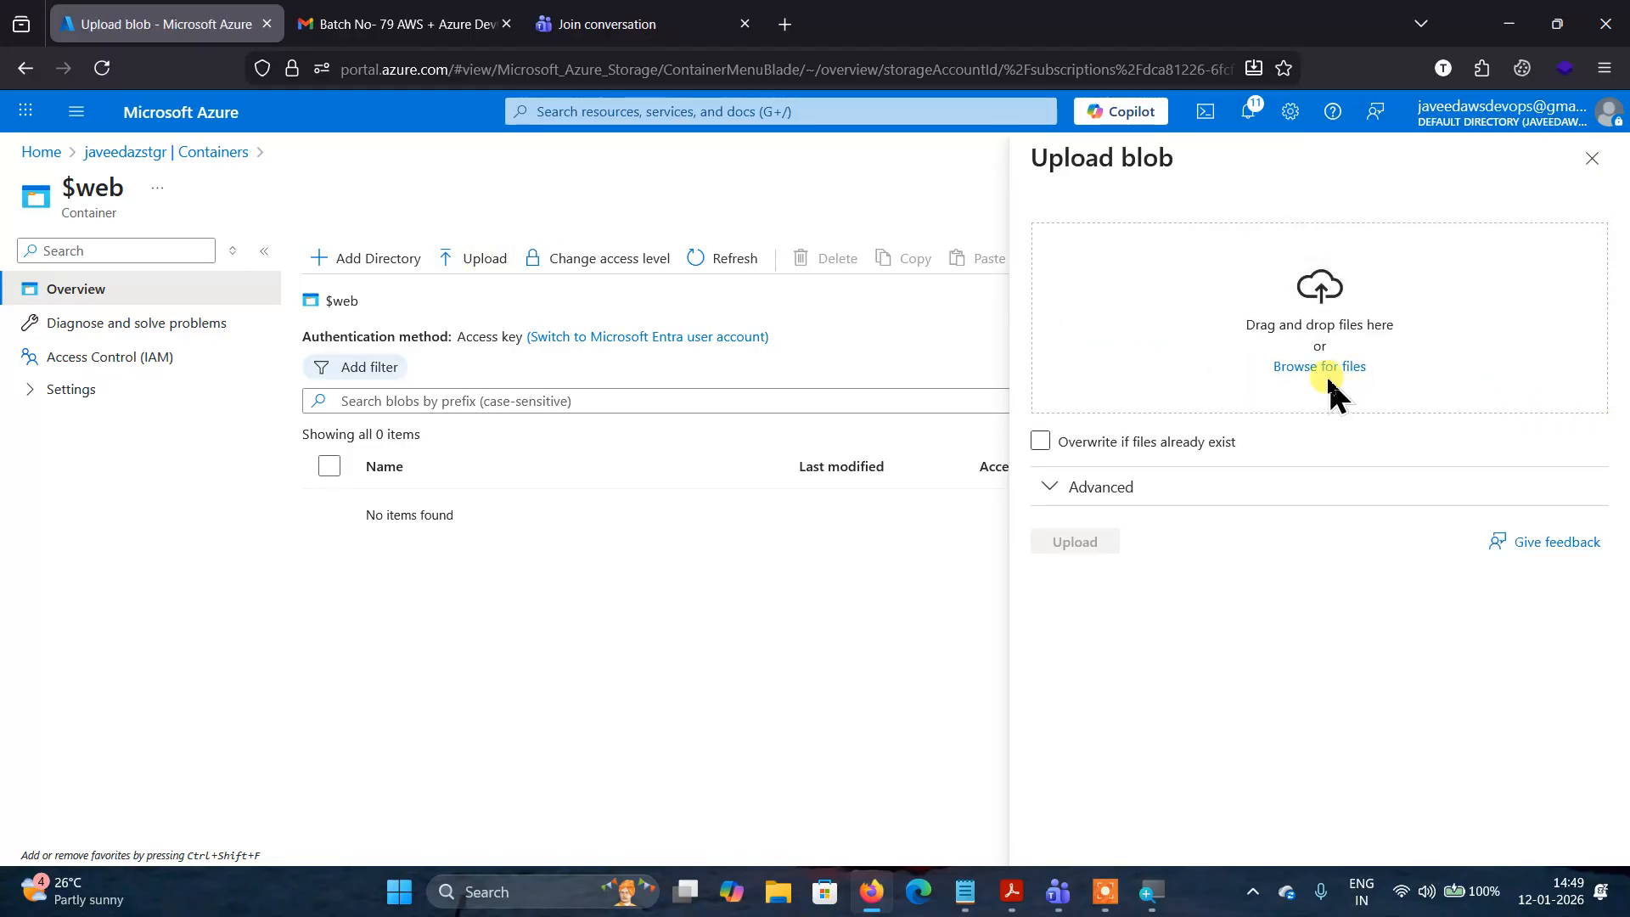
click(1302, 366)
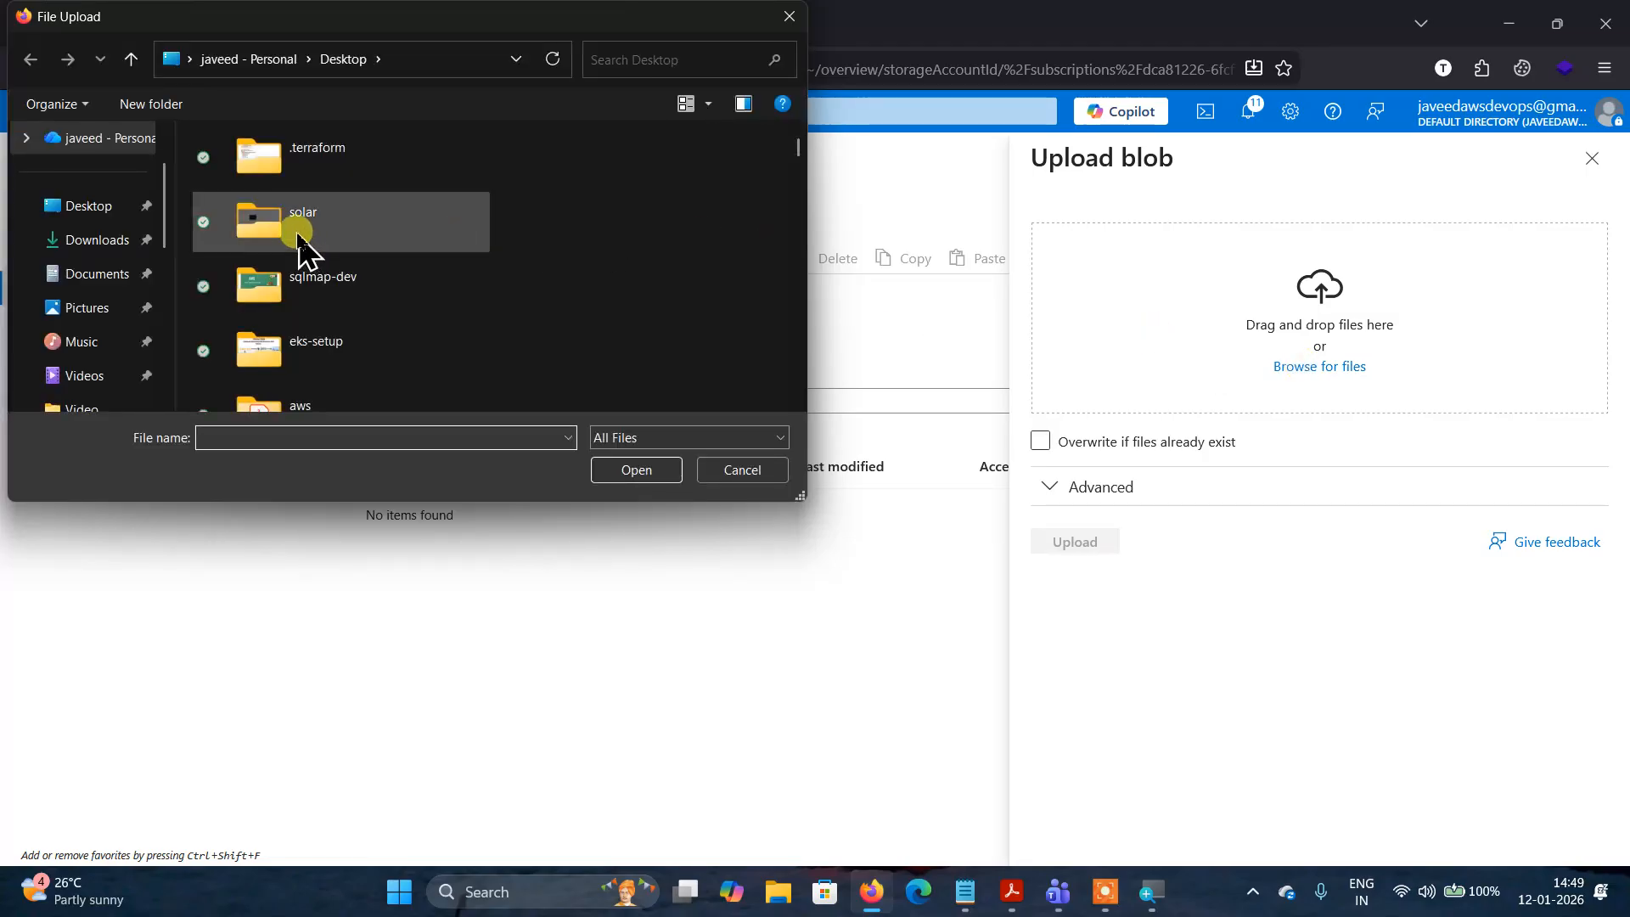
click(82, 209)
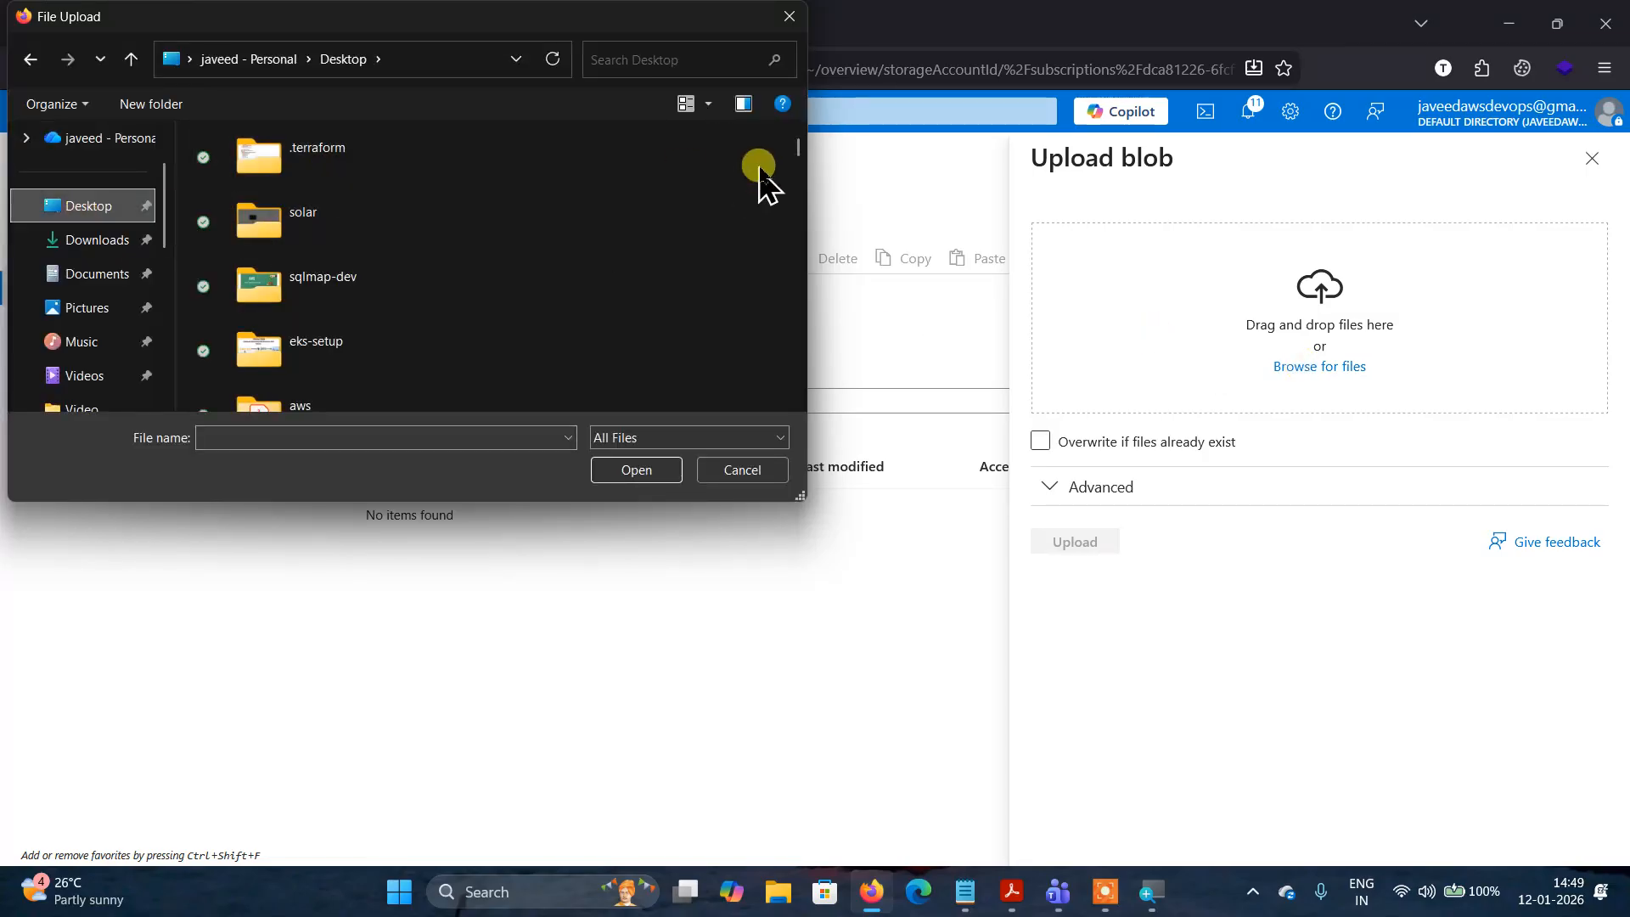
drag(799, 142, 798, 363)
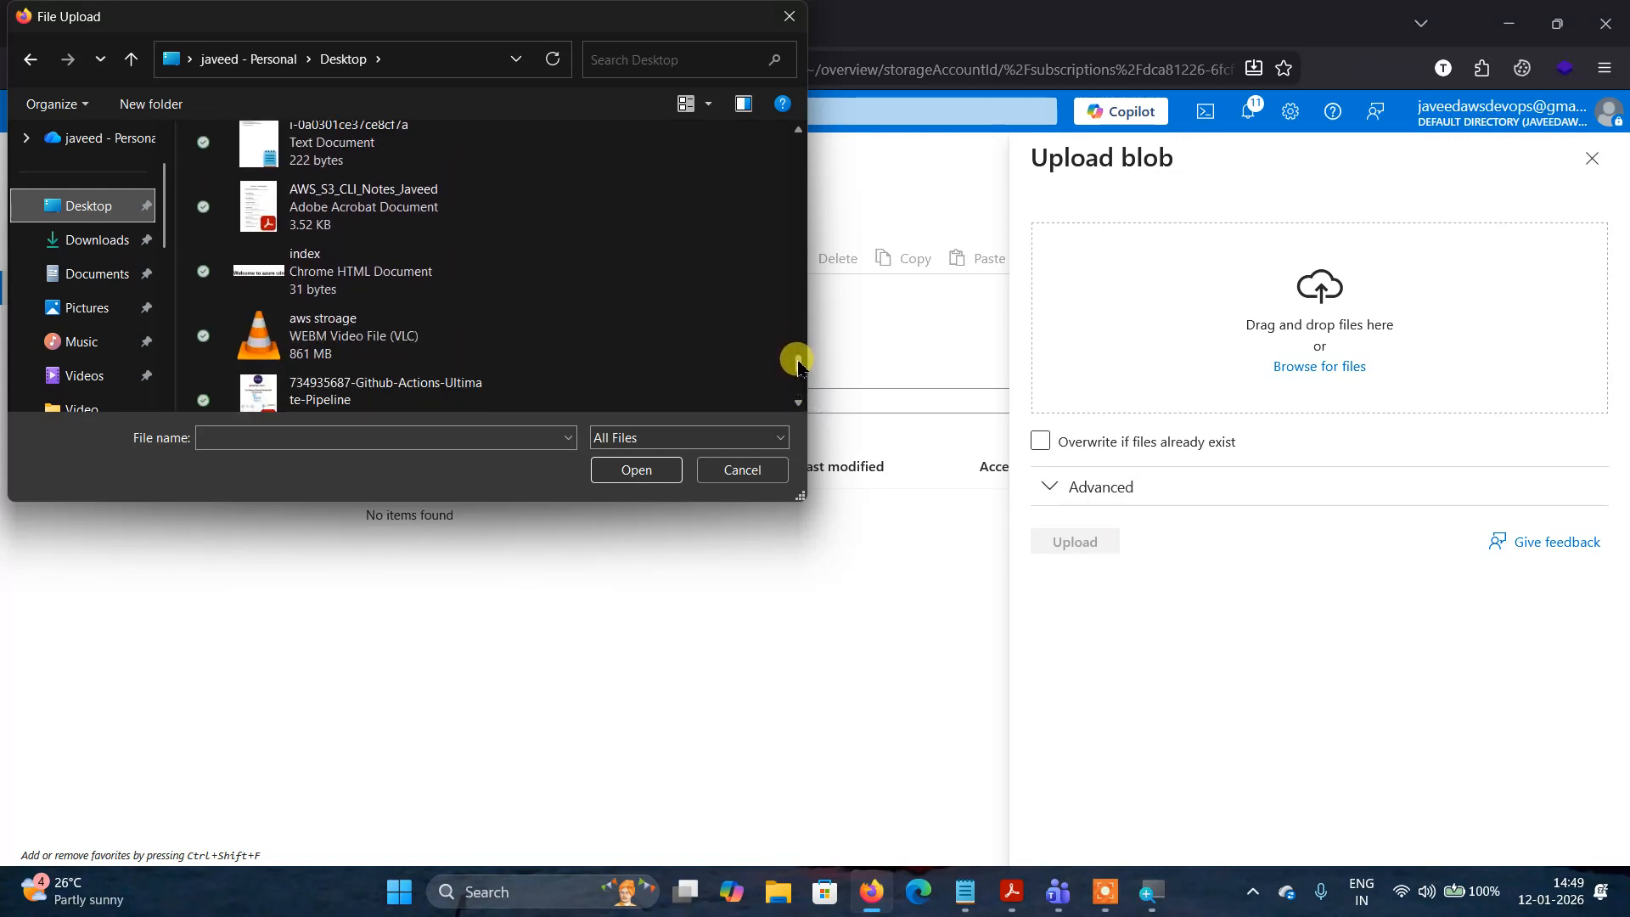
click(348, 285)
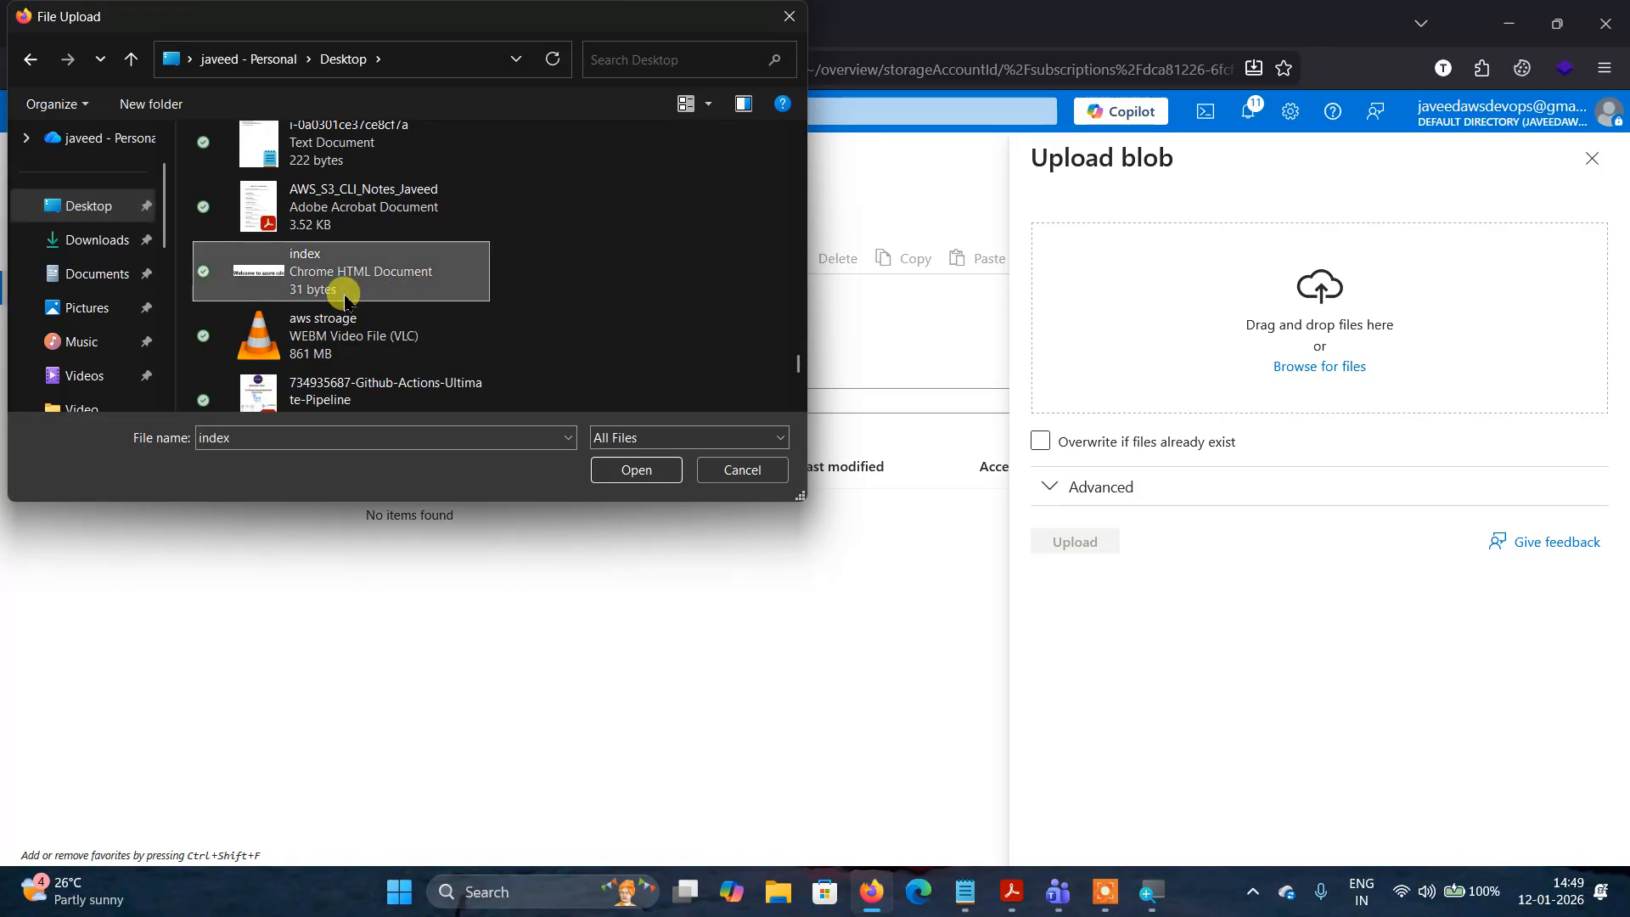
click(620, 472)
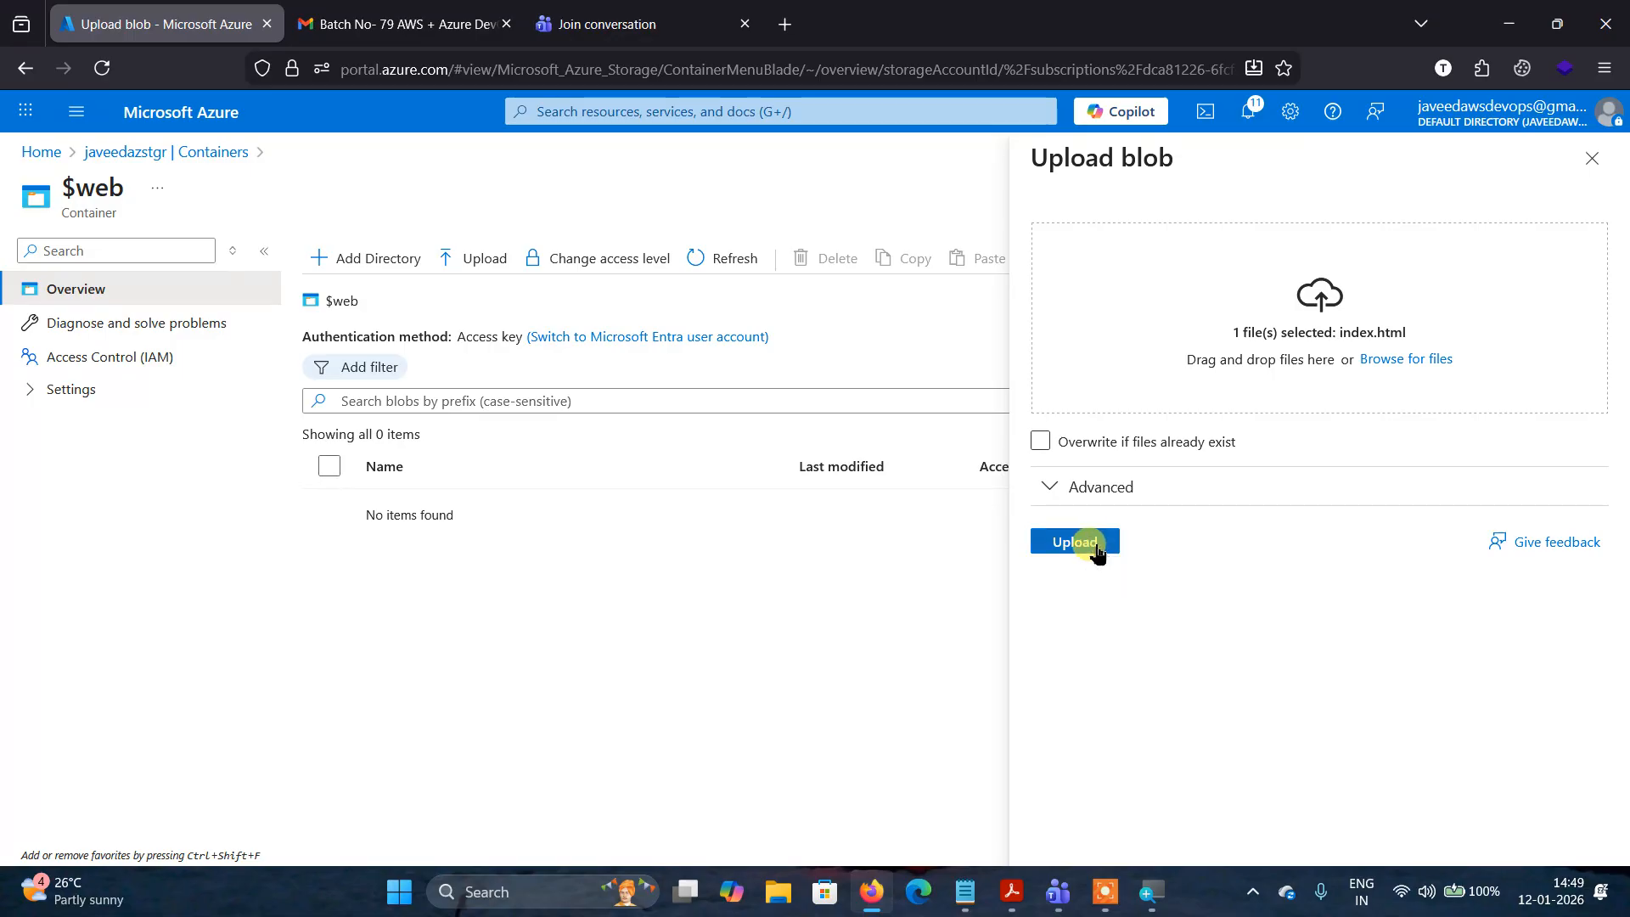
click(1095, 547)
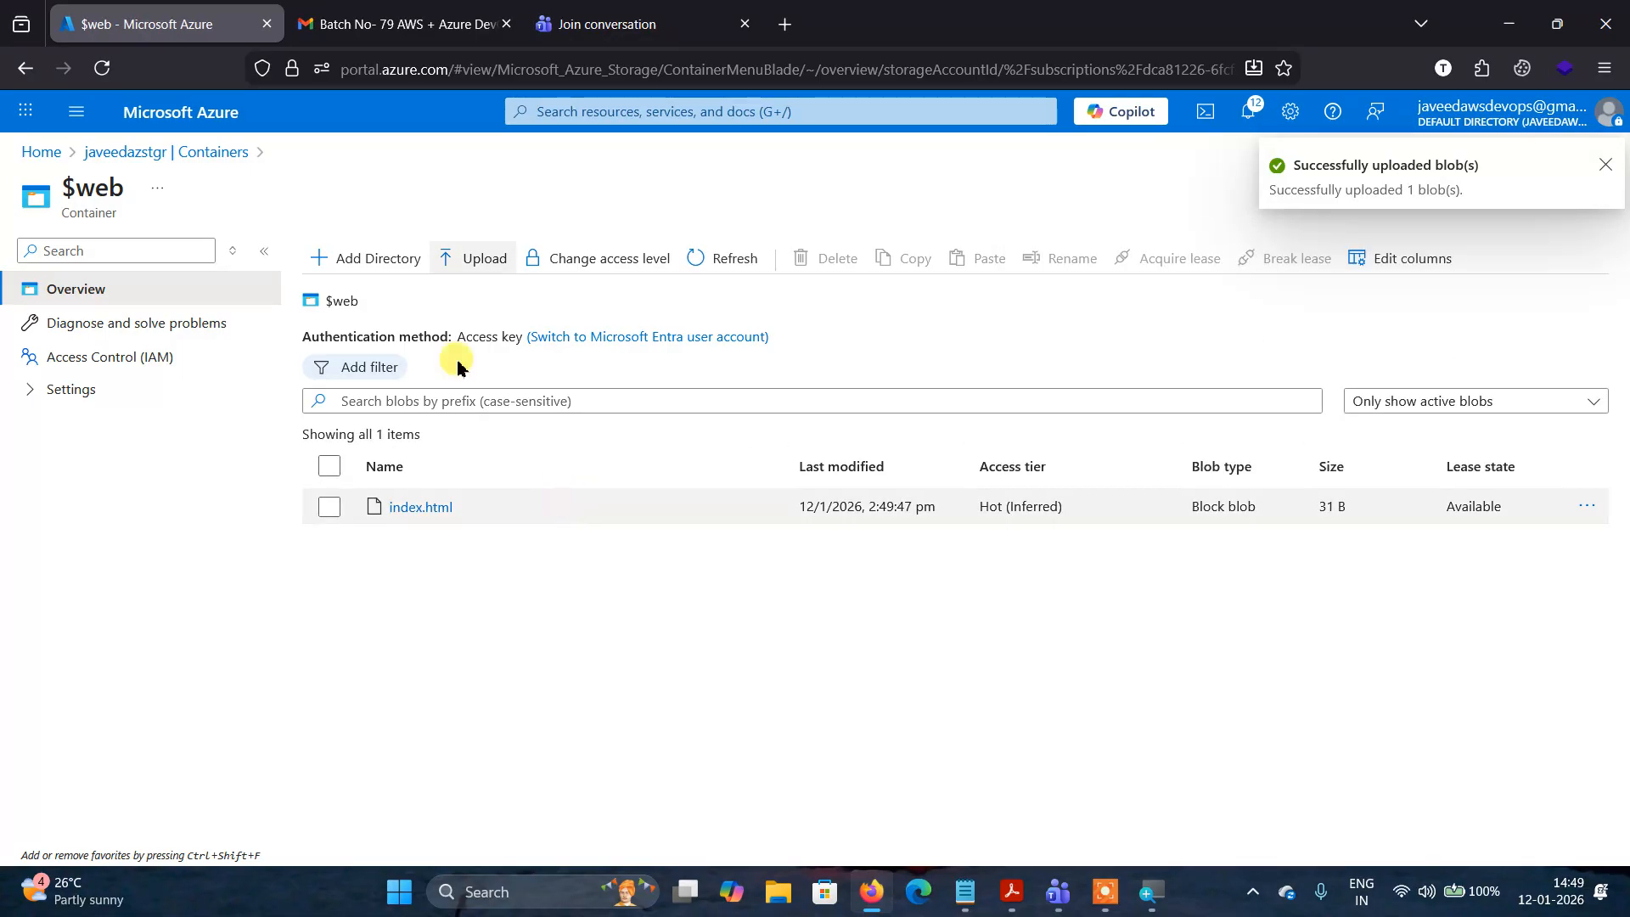
Upload error.html from the Desktop folder to the $web container and dismiss the upload notification.
click(485, 261)
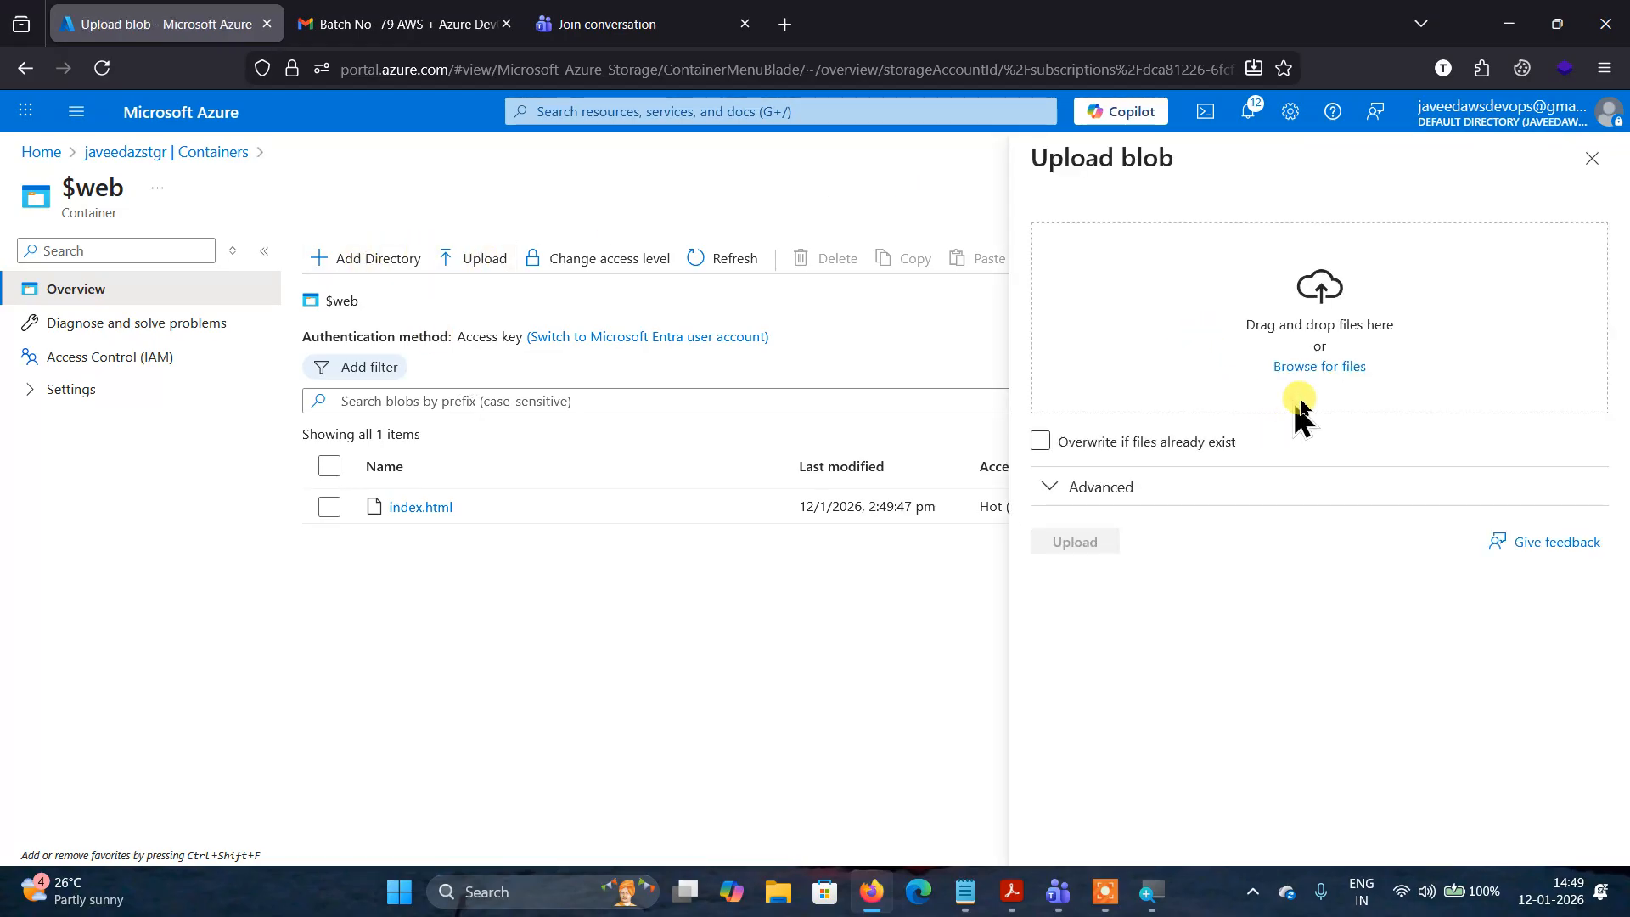
click(1318, 367)
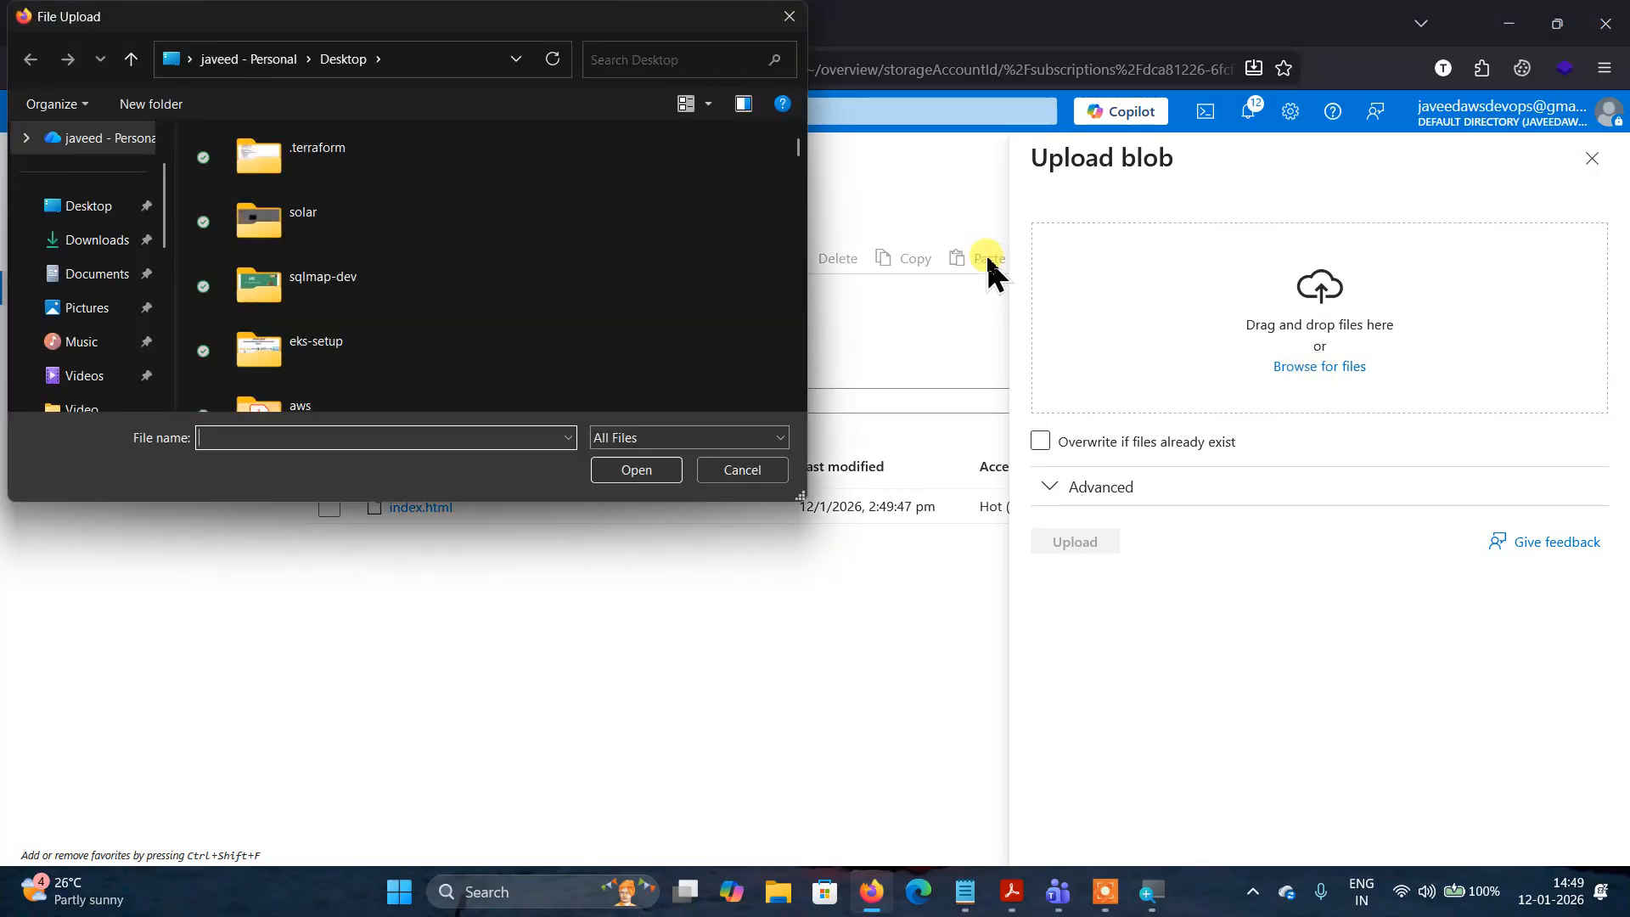
drag(798, 167, 801, 356)
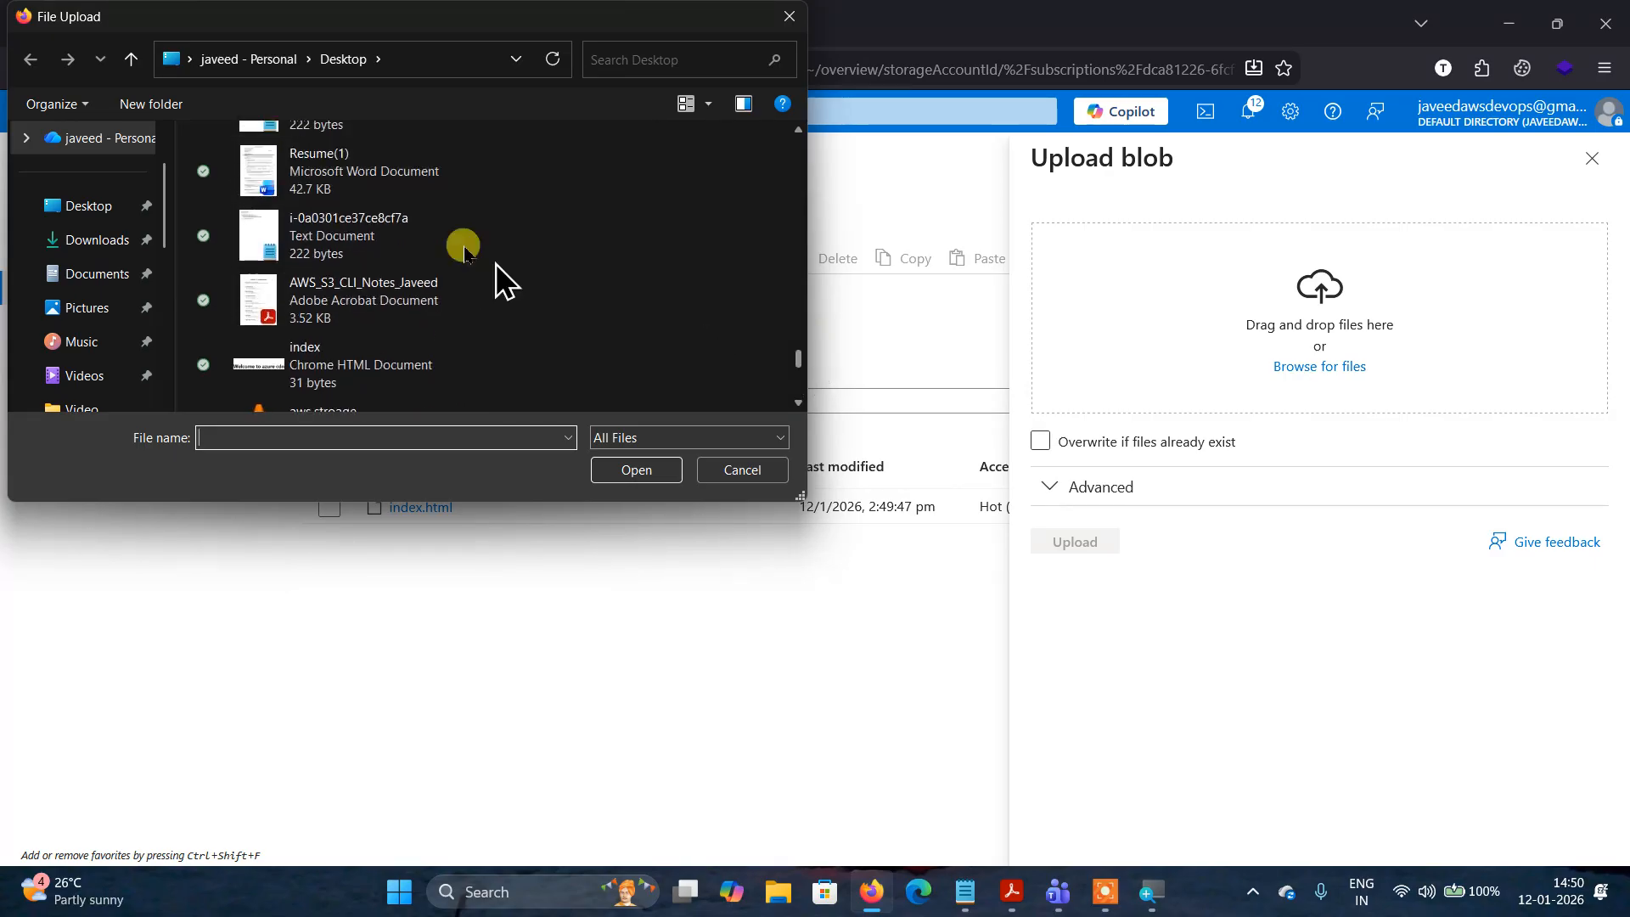
click(348, 224)
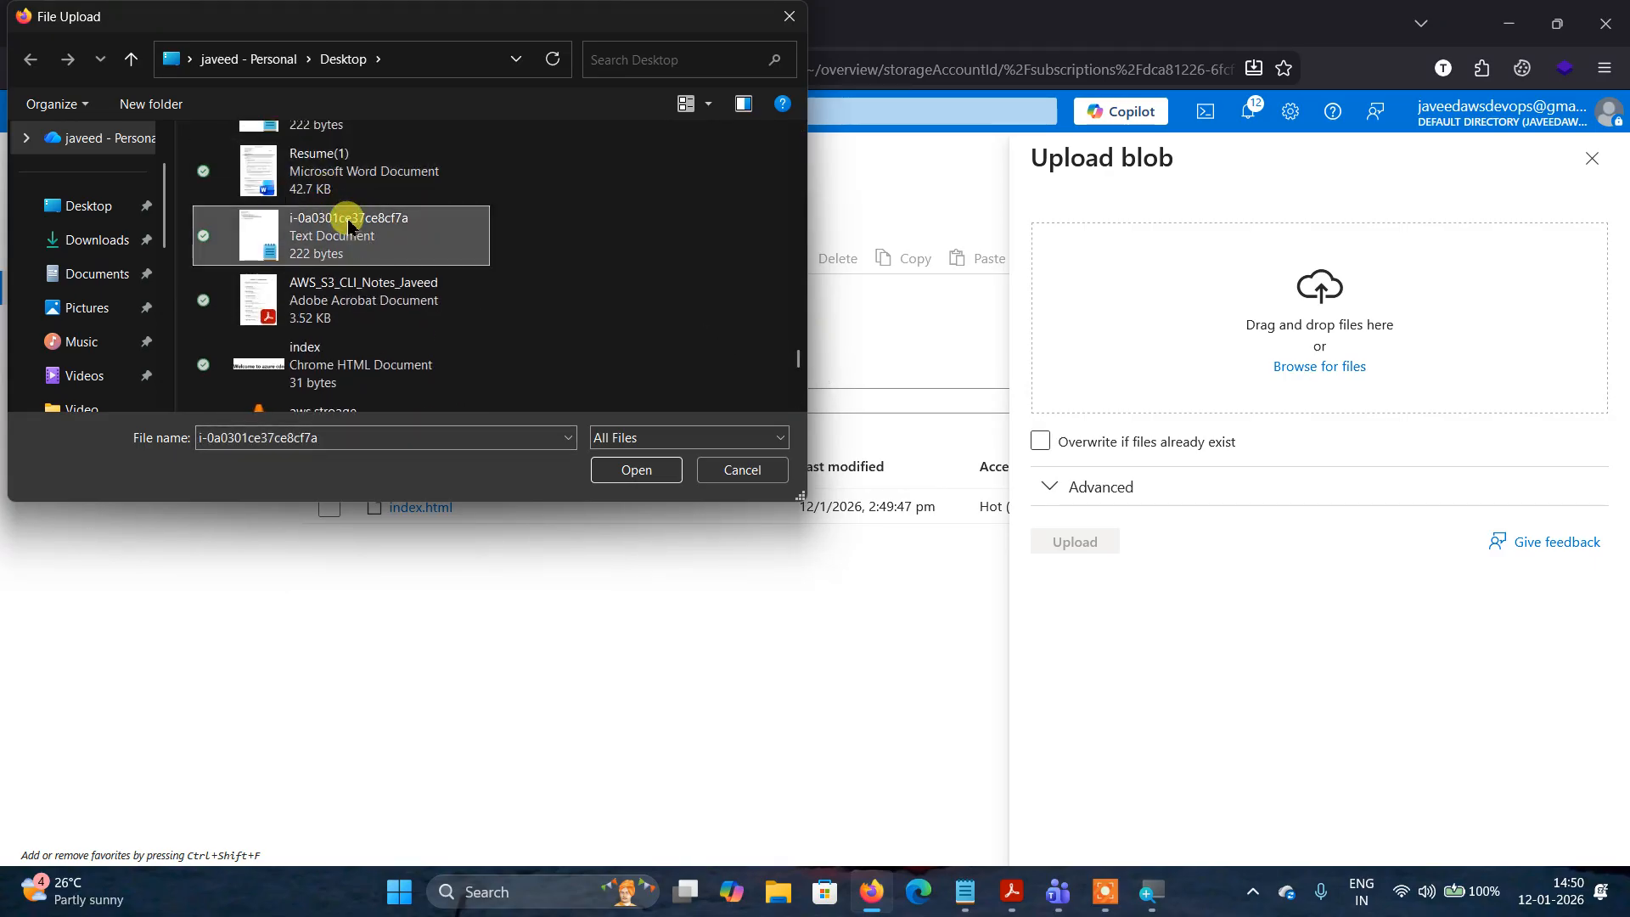
key(e)
key(e)
key(e)
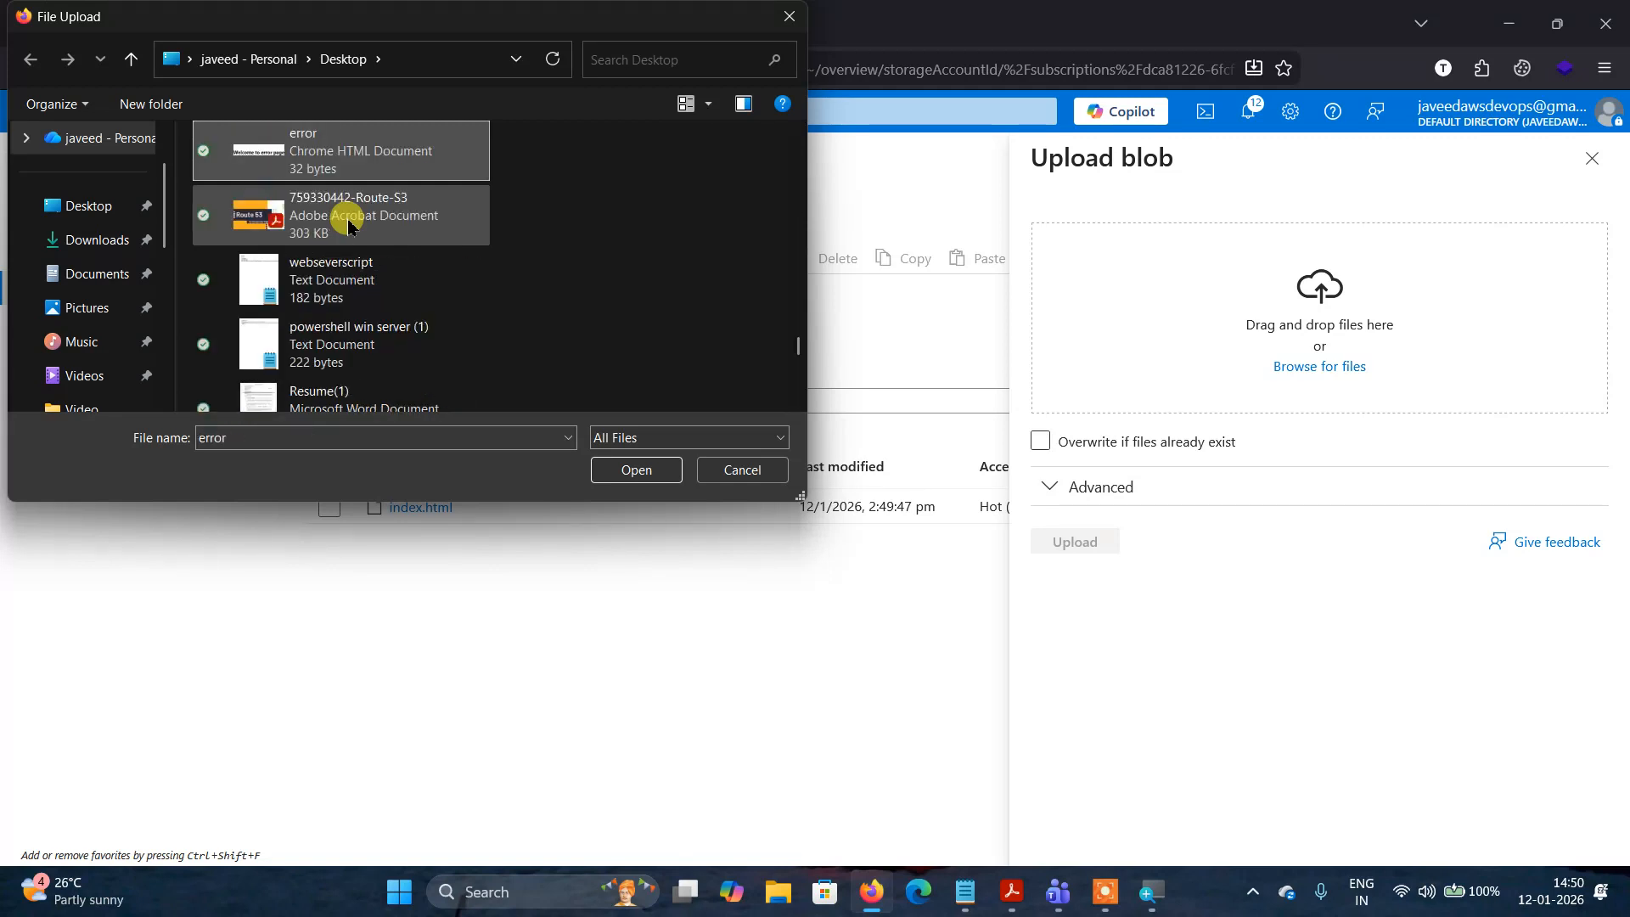
click(637, 469)
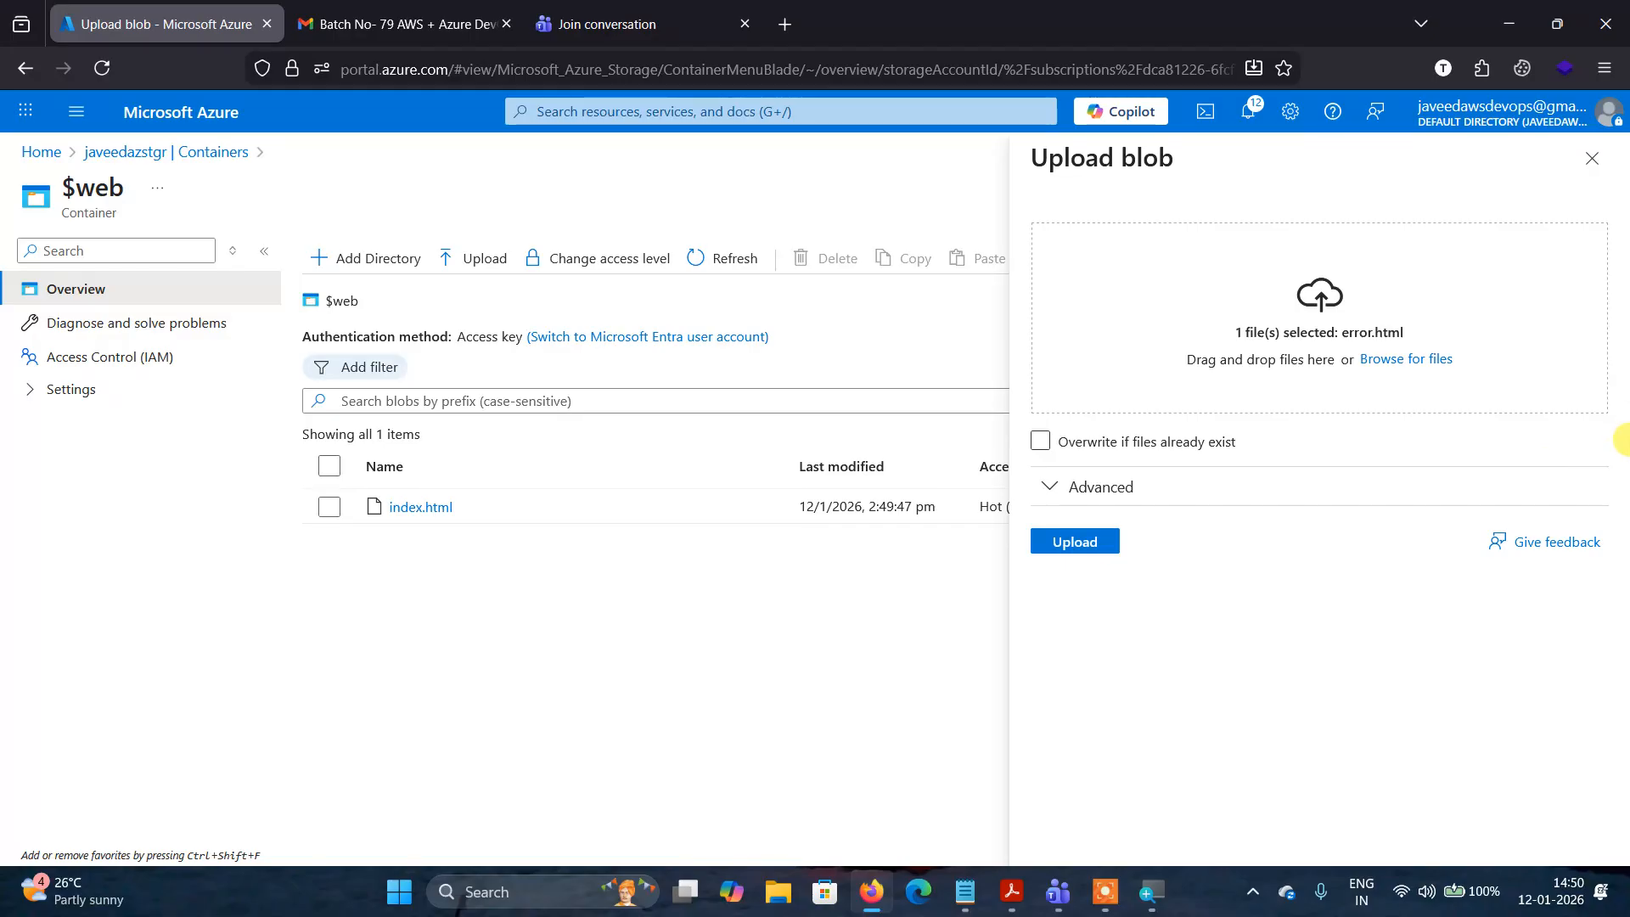
click(1080, 543)
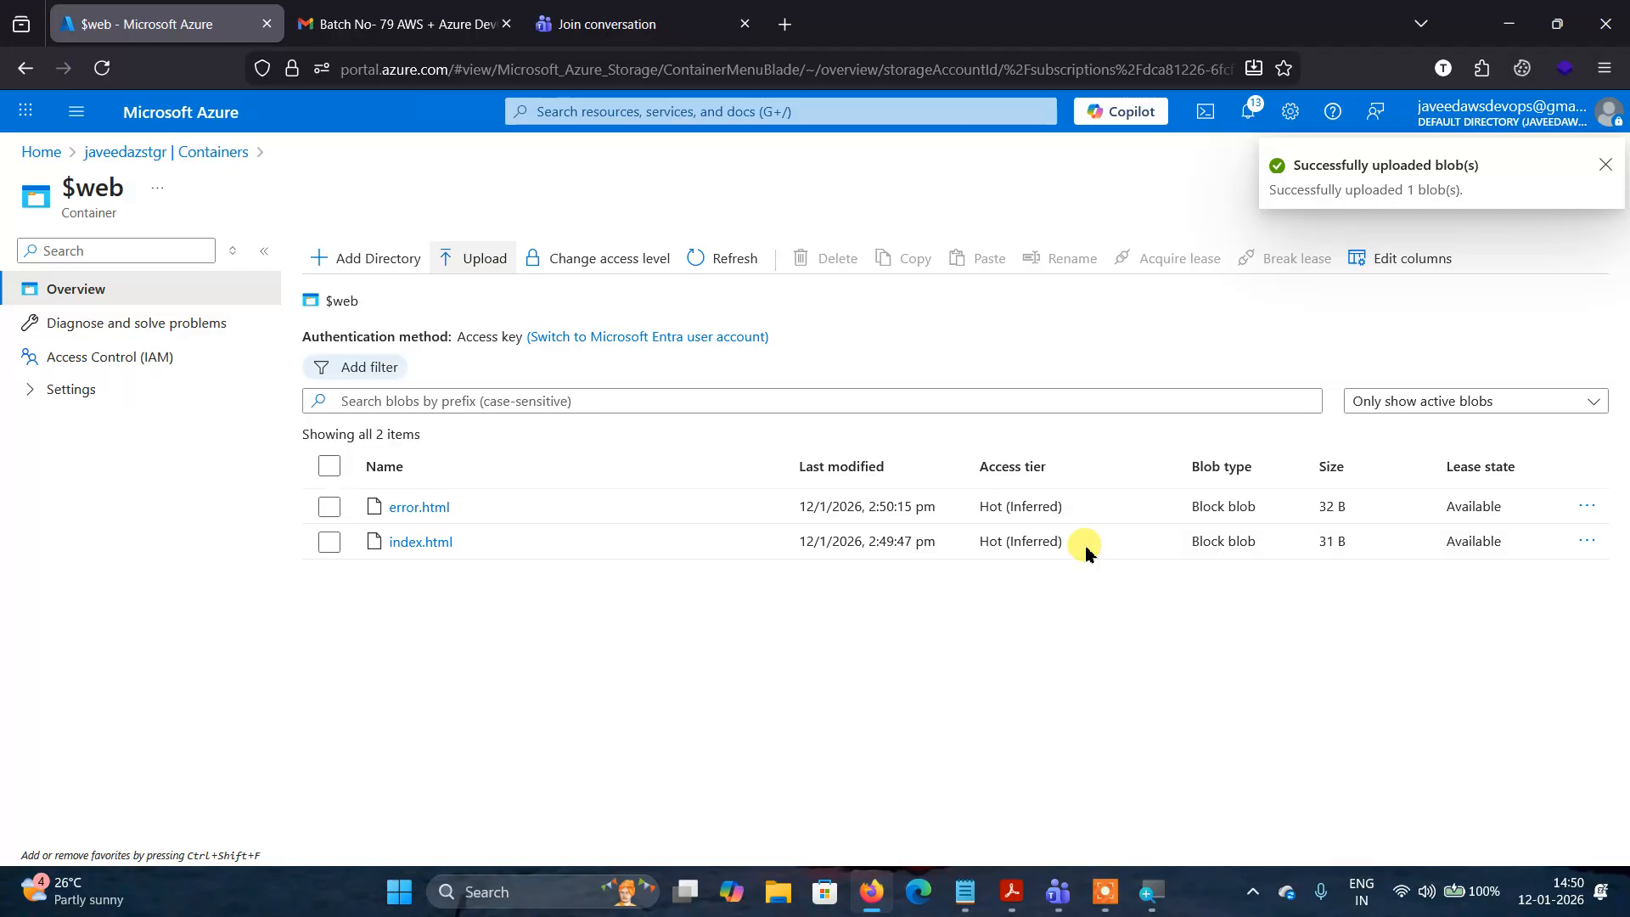
click(1606, 166)
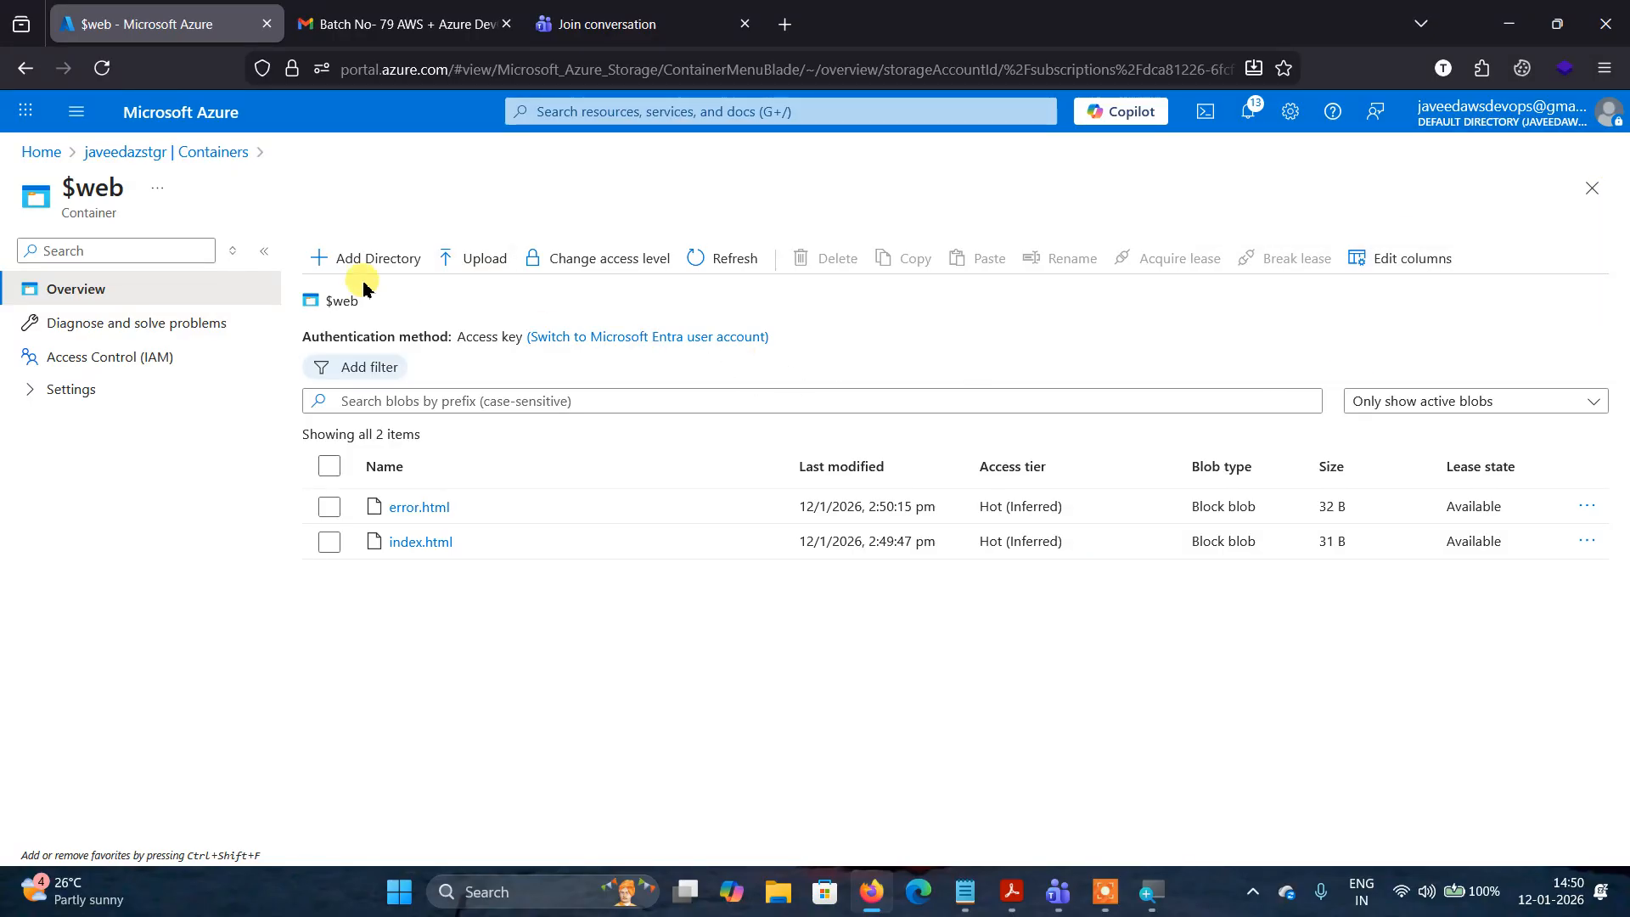
Open the storage account's static website settings and copy the primary endpoint URL.
click(185, 152)
scroll(242, 679, down, 5)
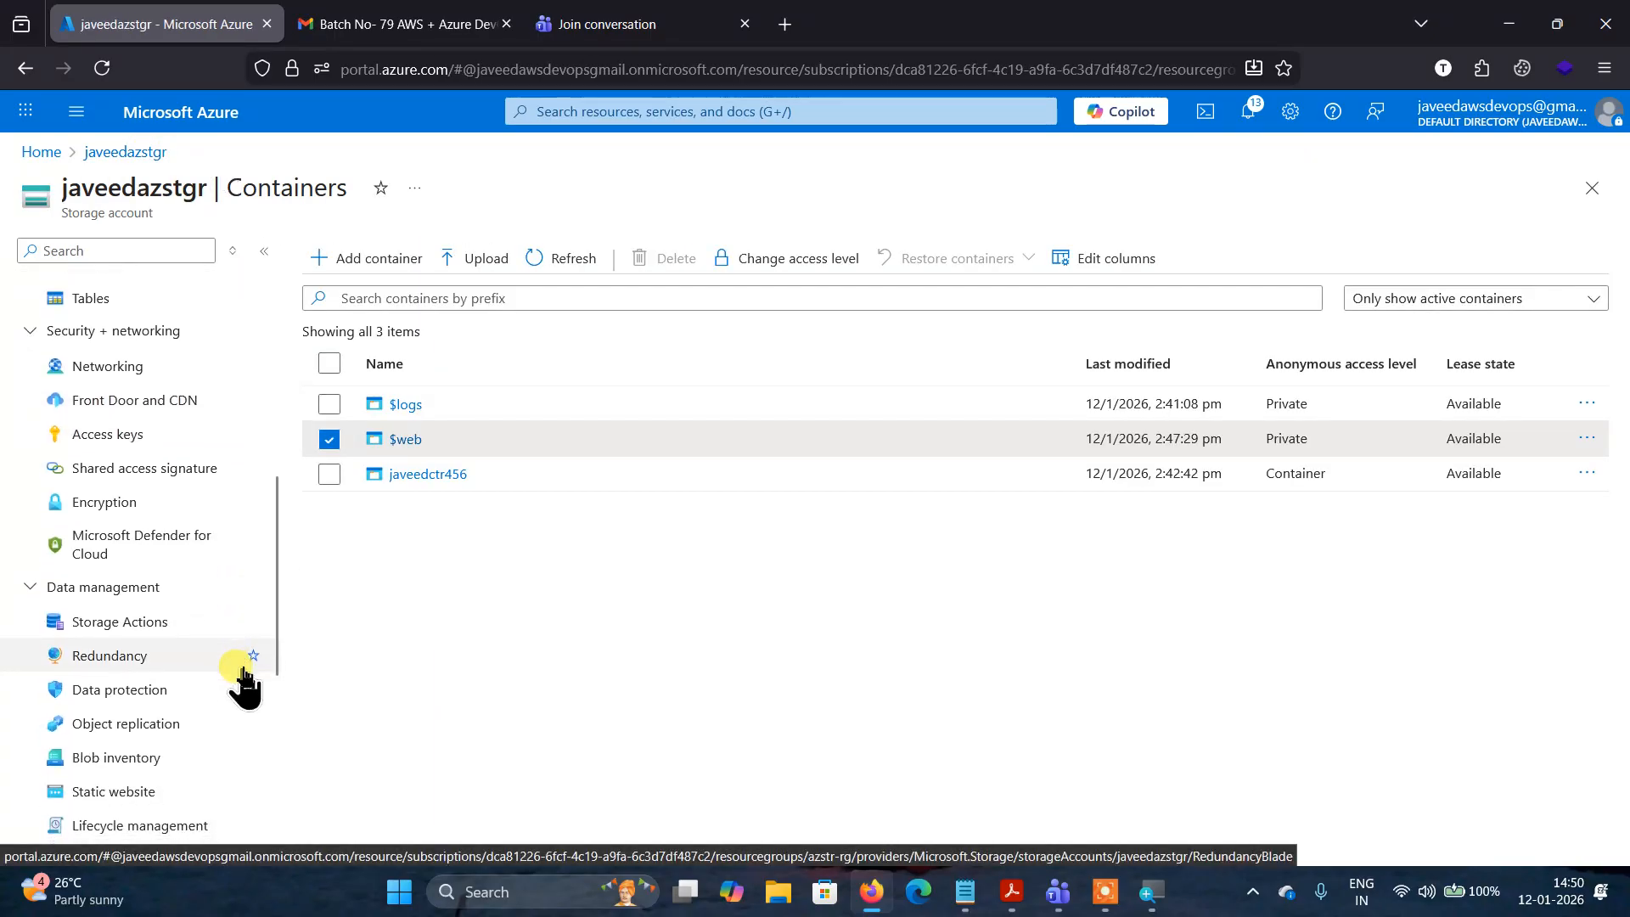
scroll(244, 679, down, 3)
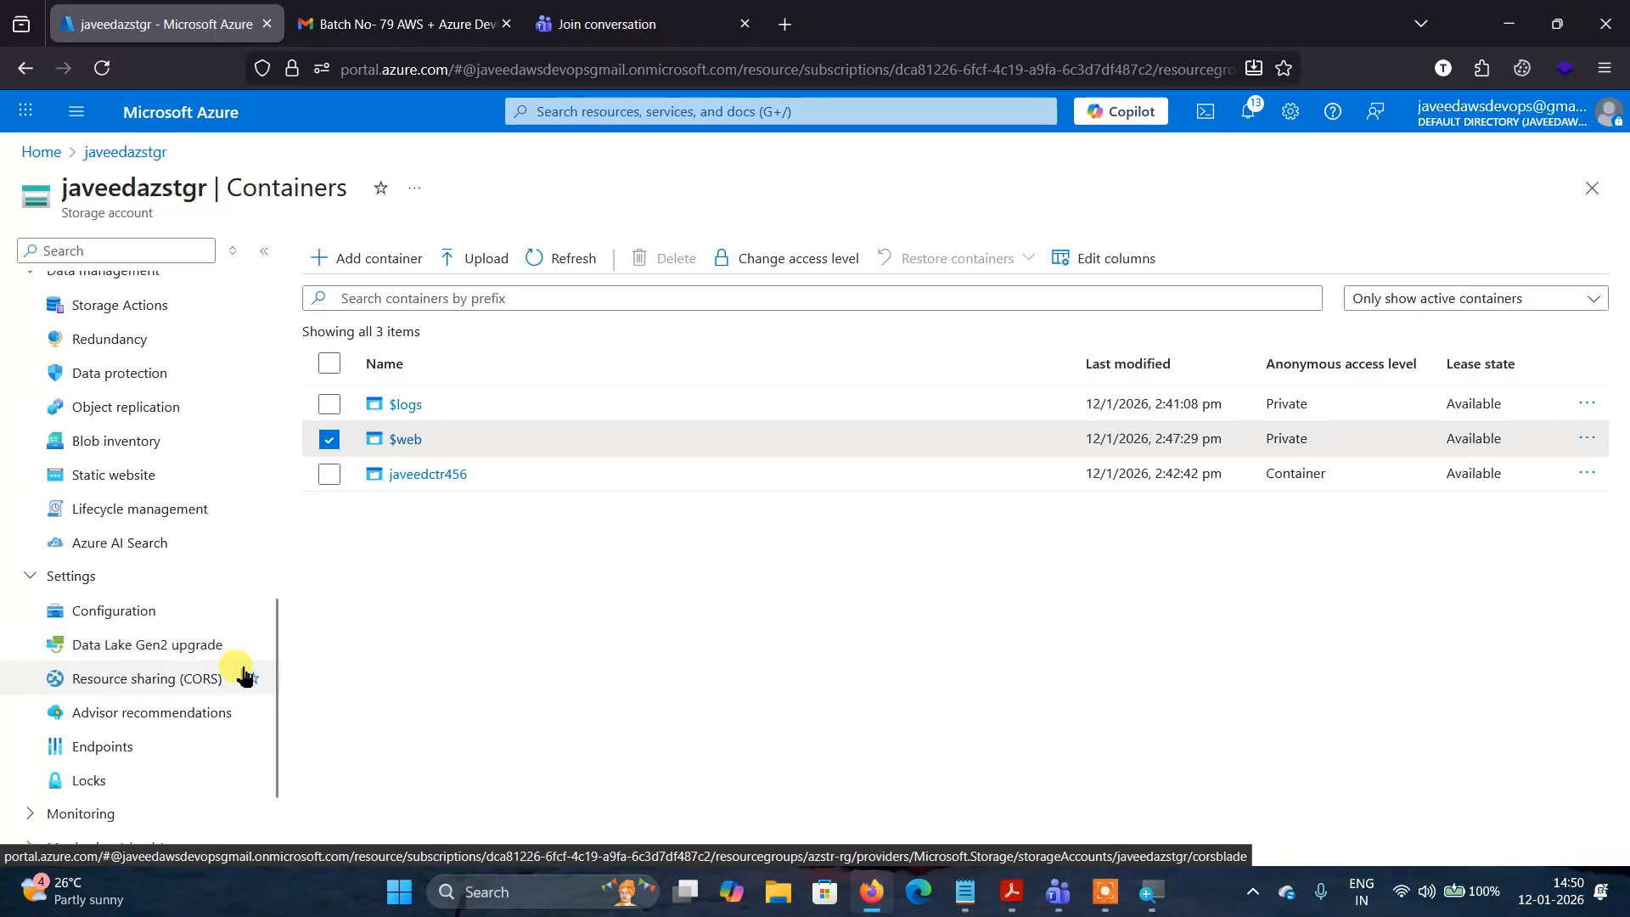
scroll(243, 679, up, 3)
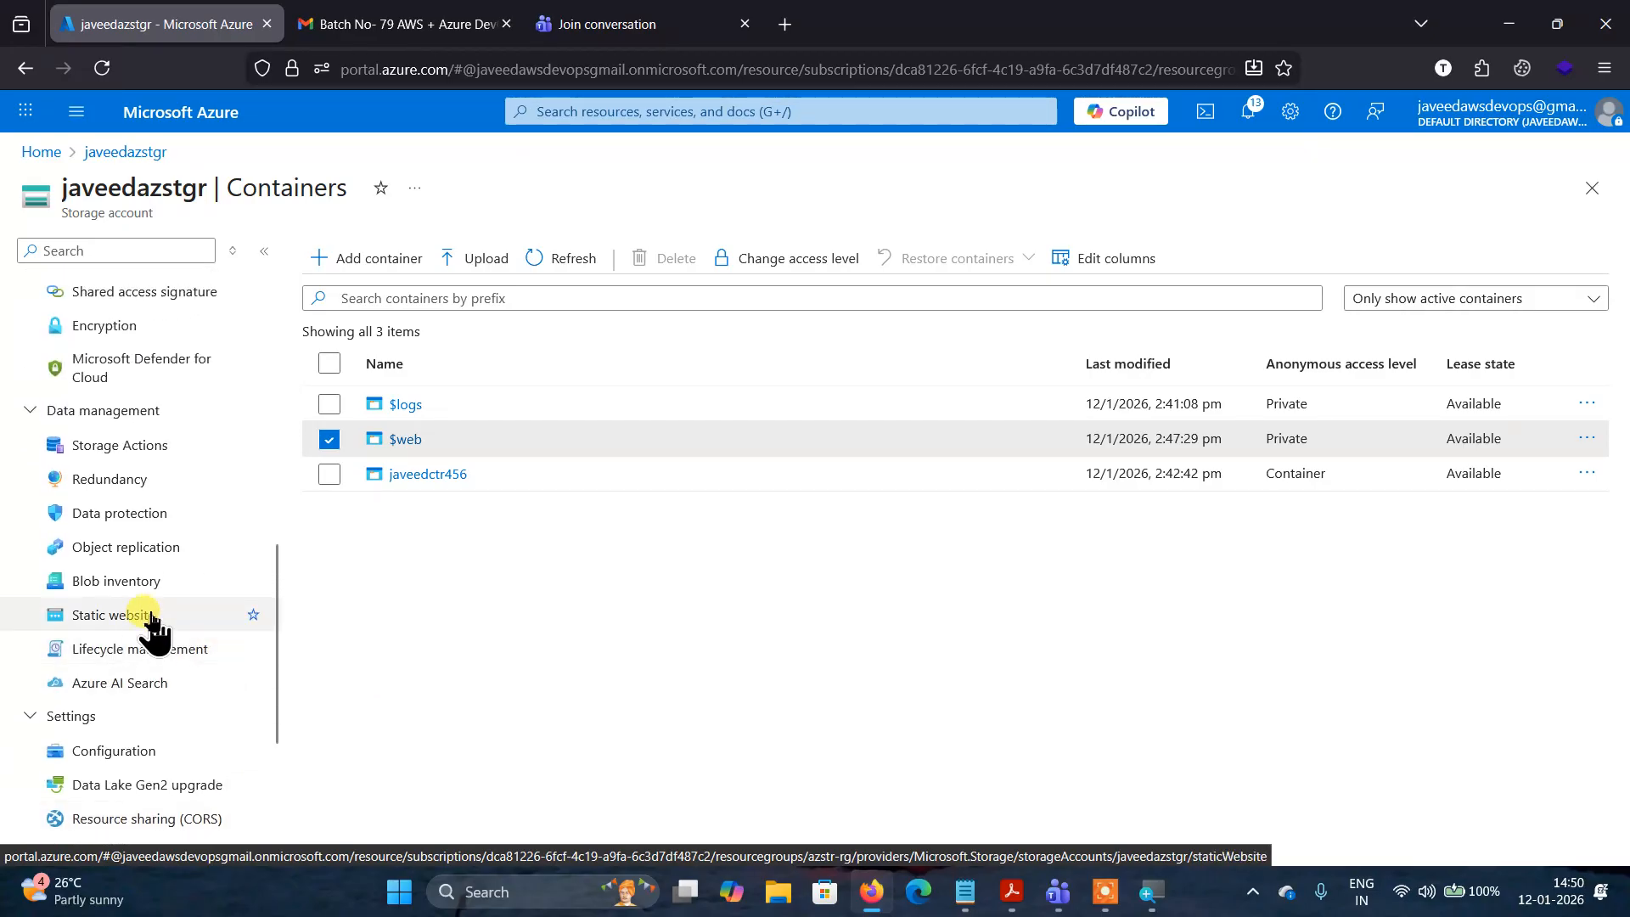
click(138, 617)
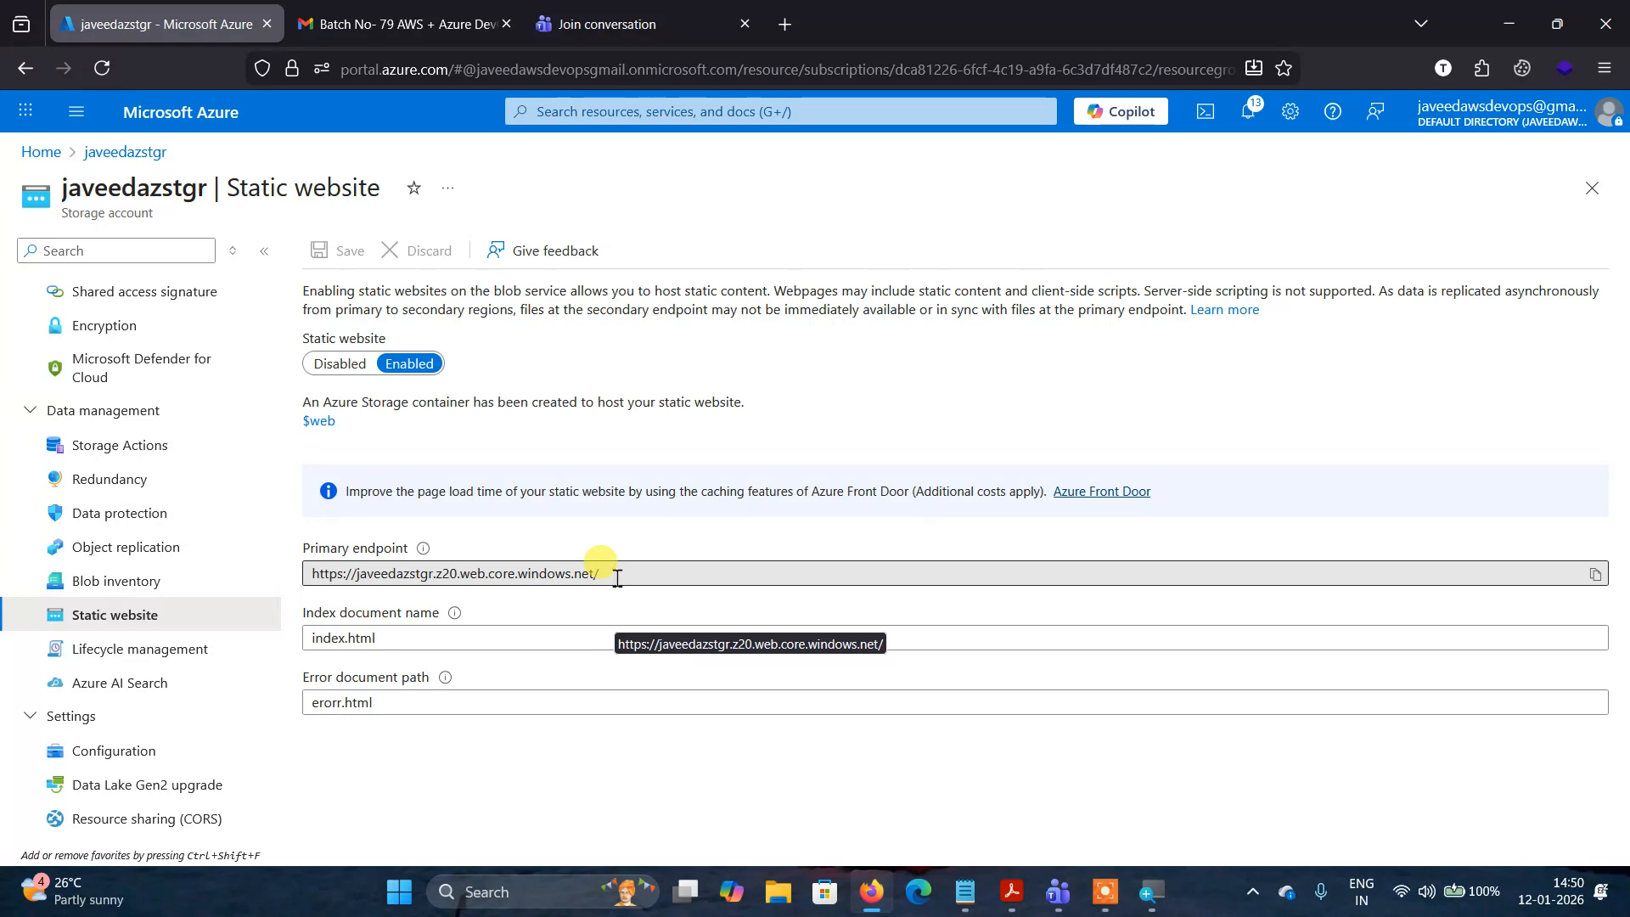
click(1594, 574)
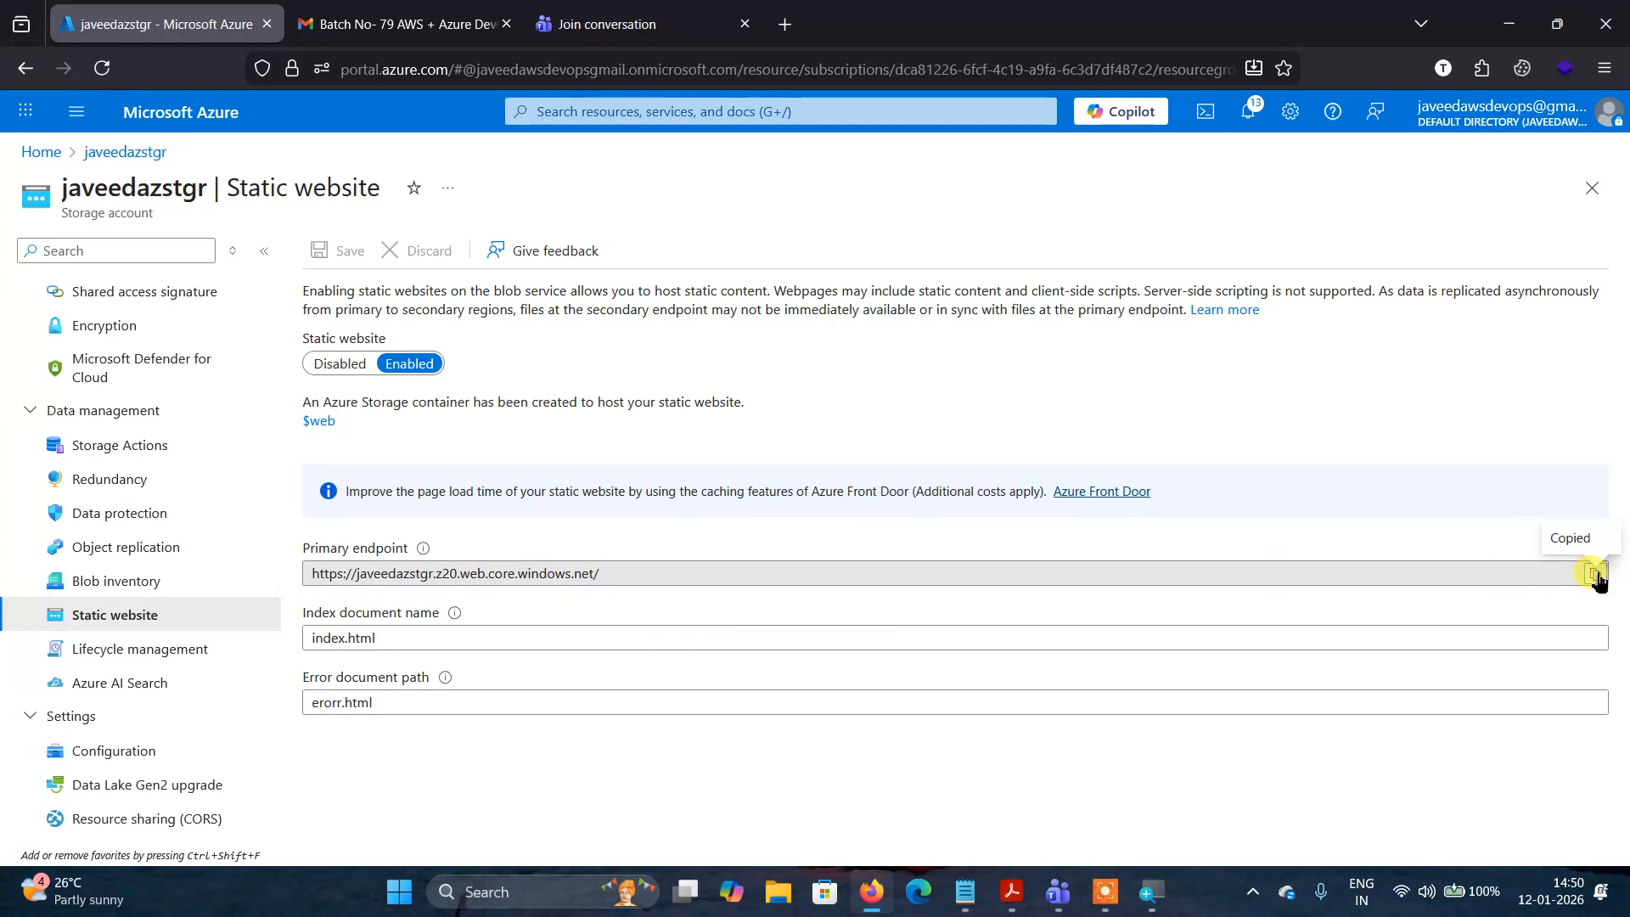
View the static website at the copied primary endpoint in a new browser tab, then close that tab.
click(783, 28)
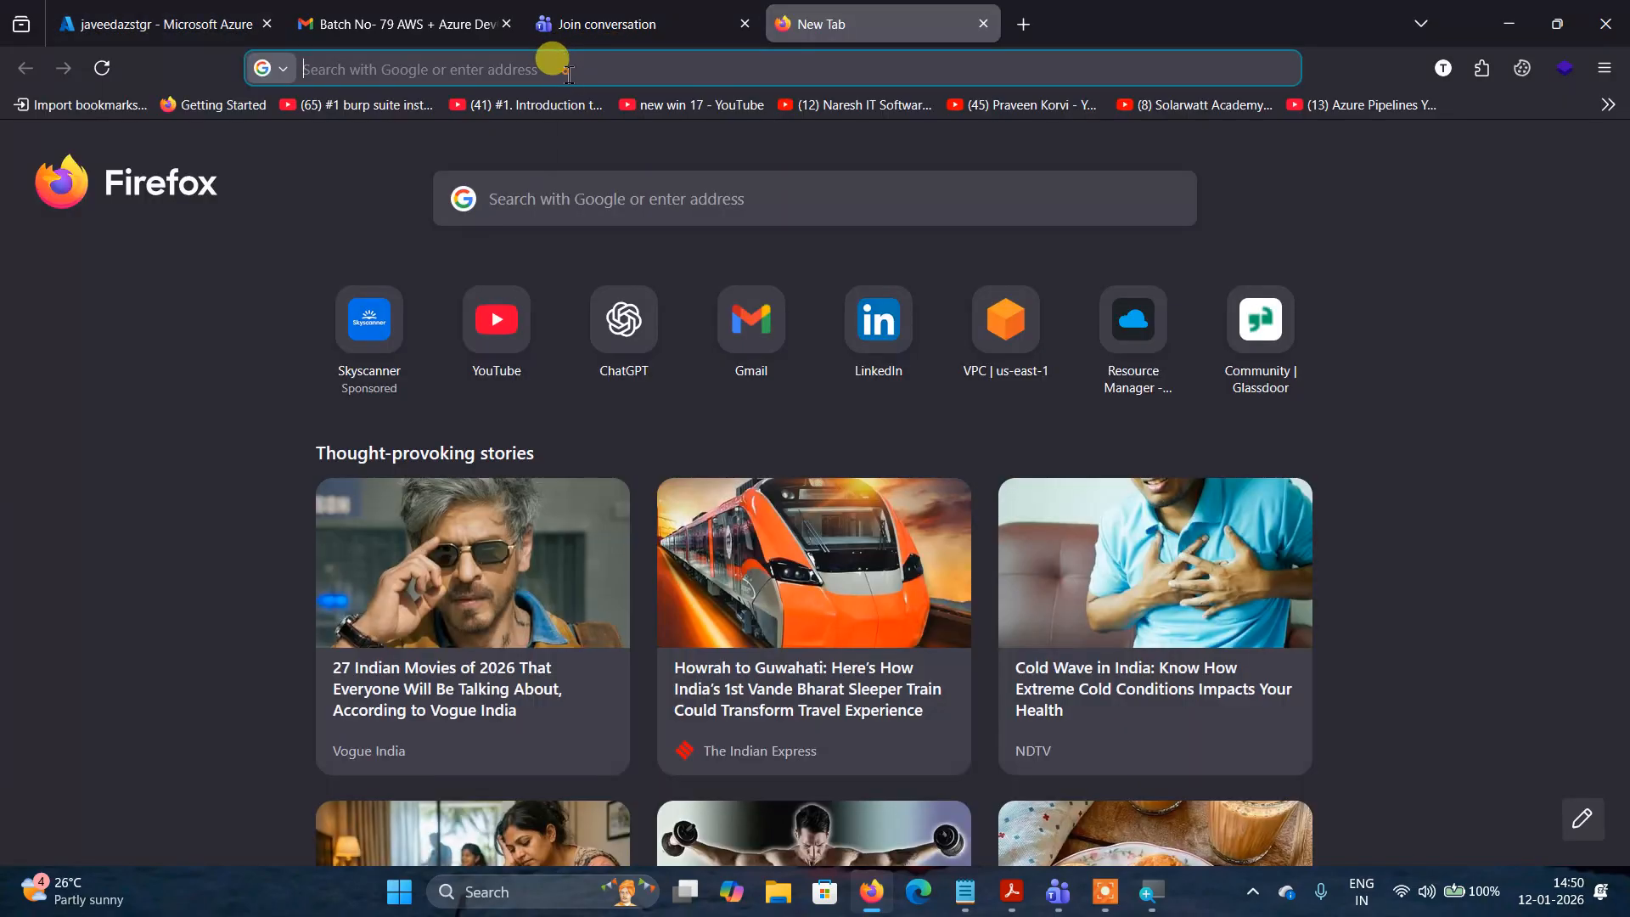
right_click(568, 69)
click(601, 230)
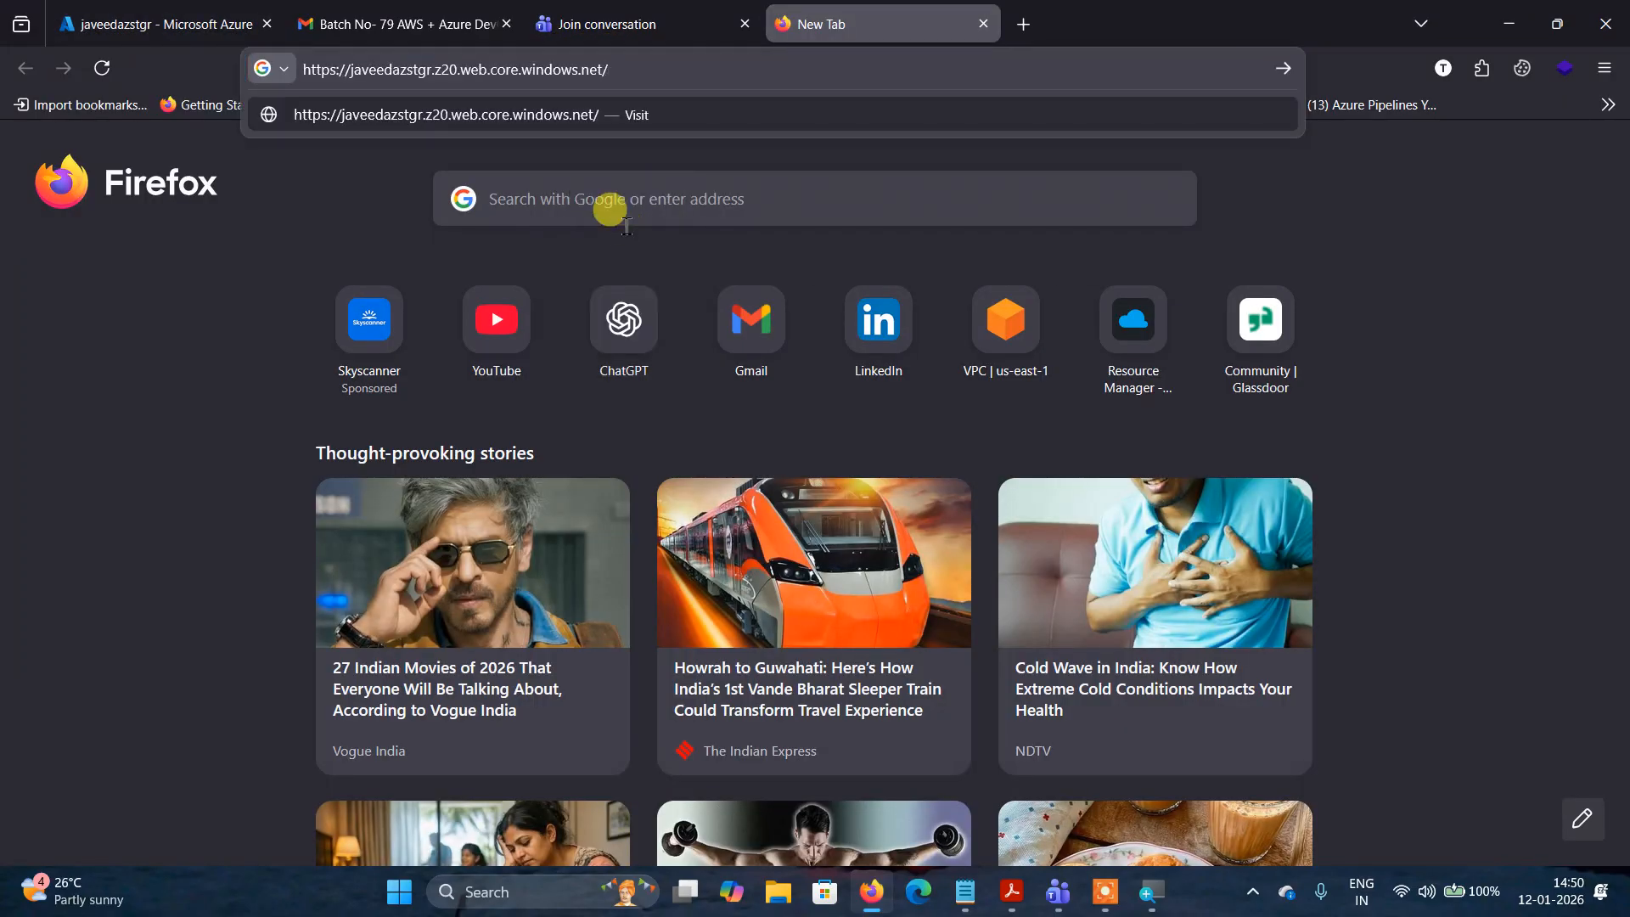
key(Return)
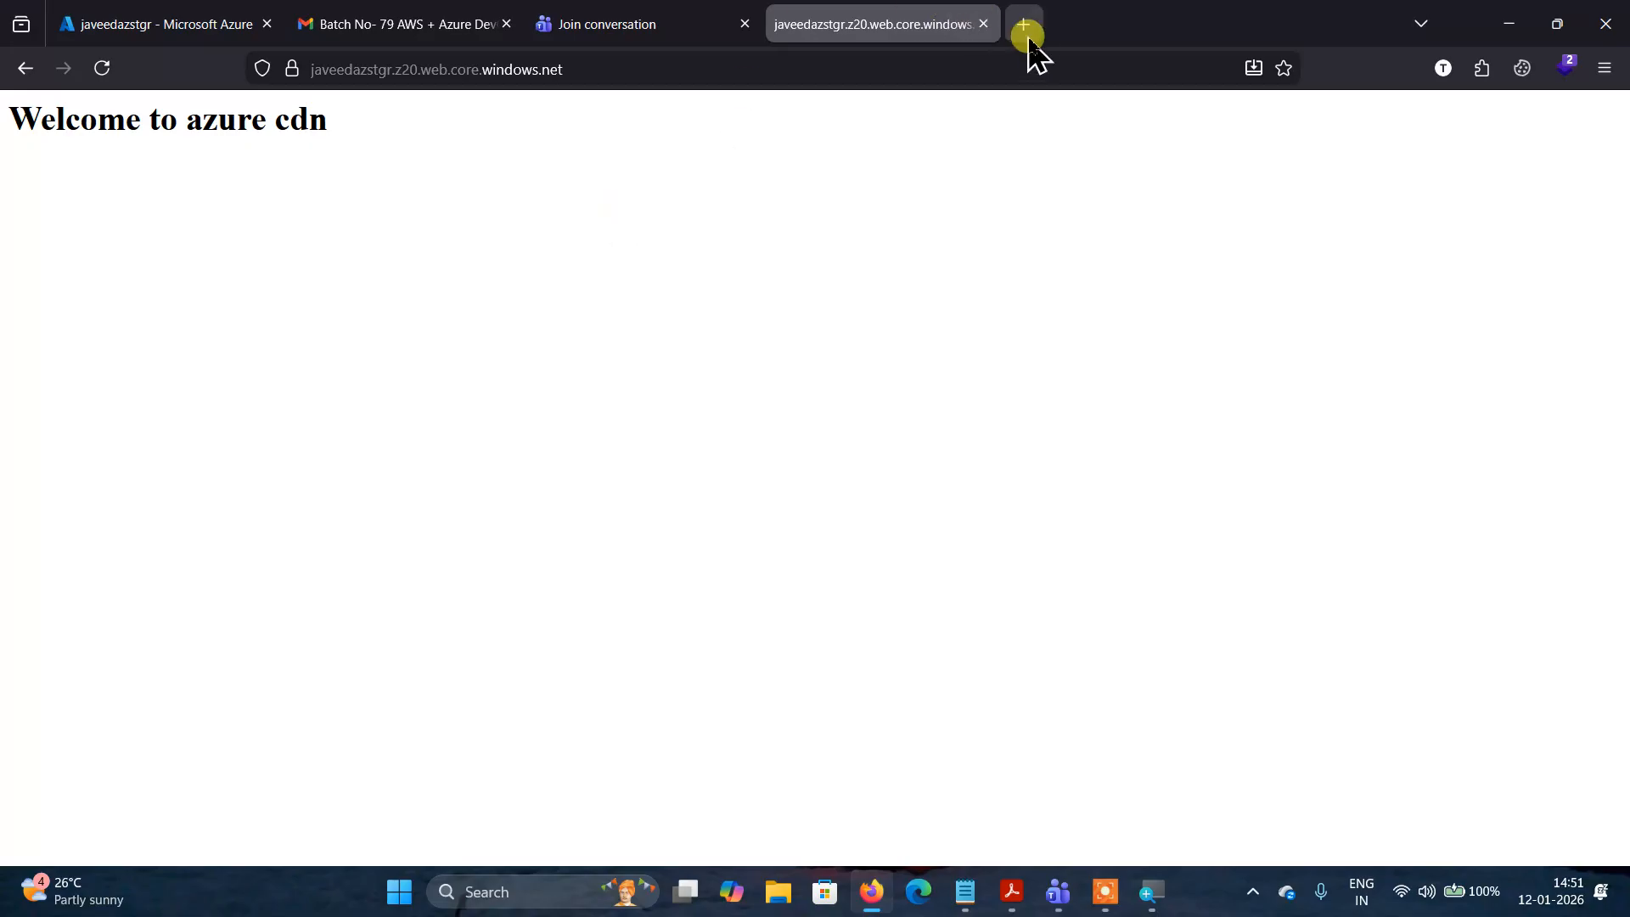
click(984, 23)
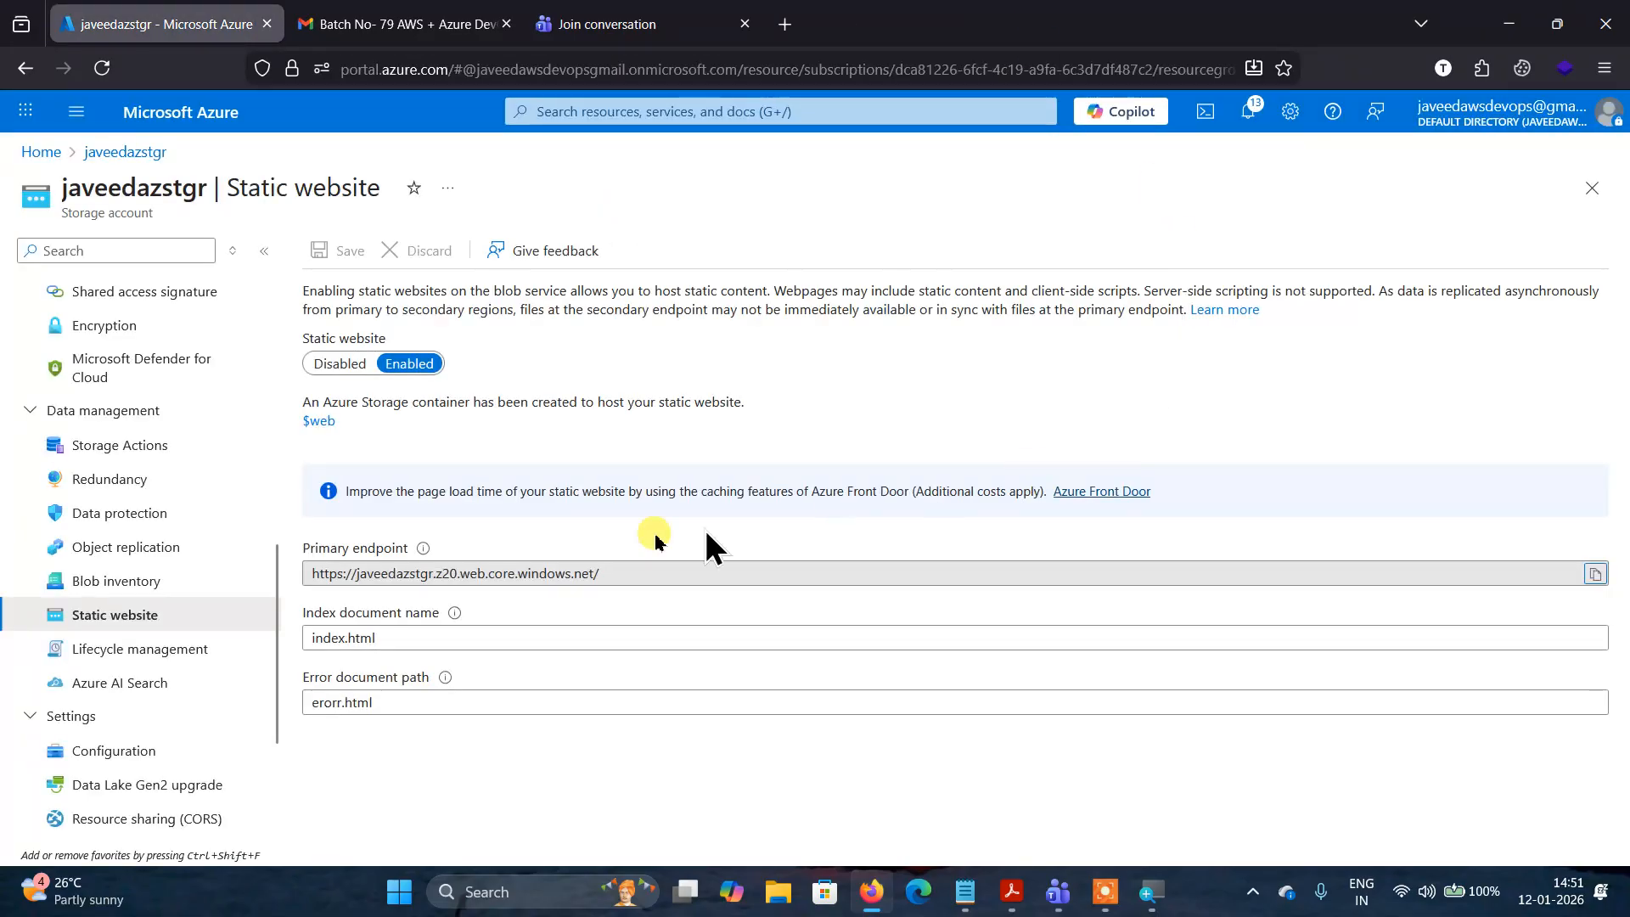
scroll(178, 541, up, 1)
scroll(178, 541, down, 3)
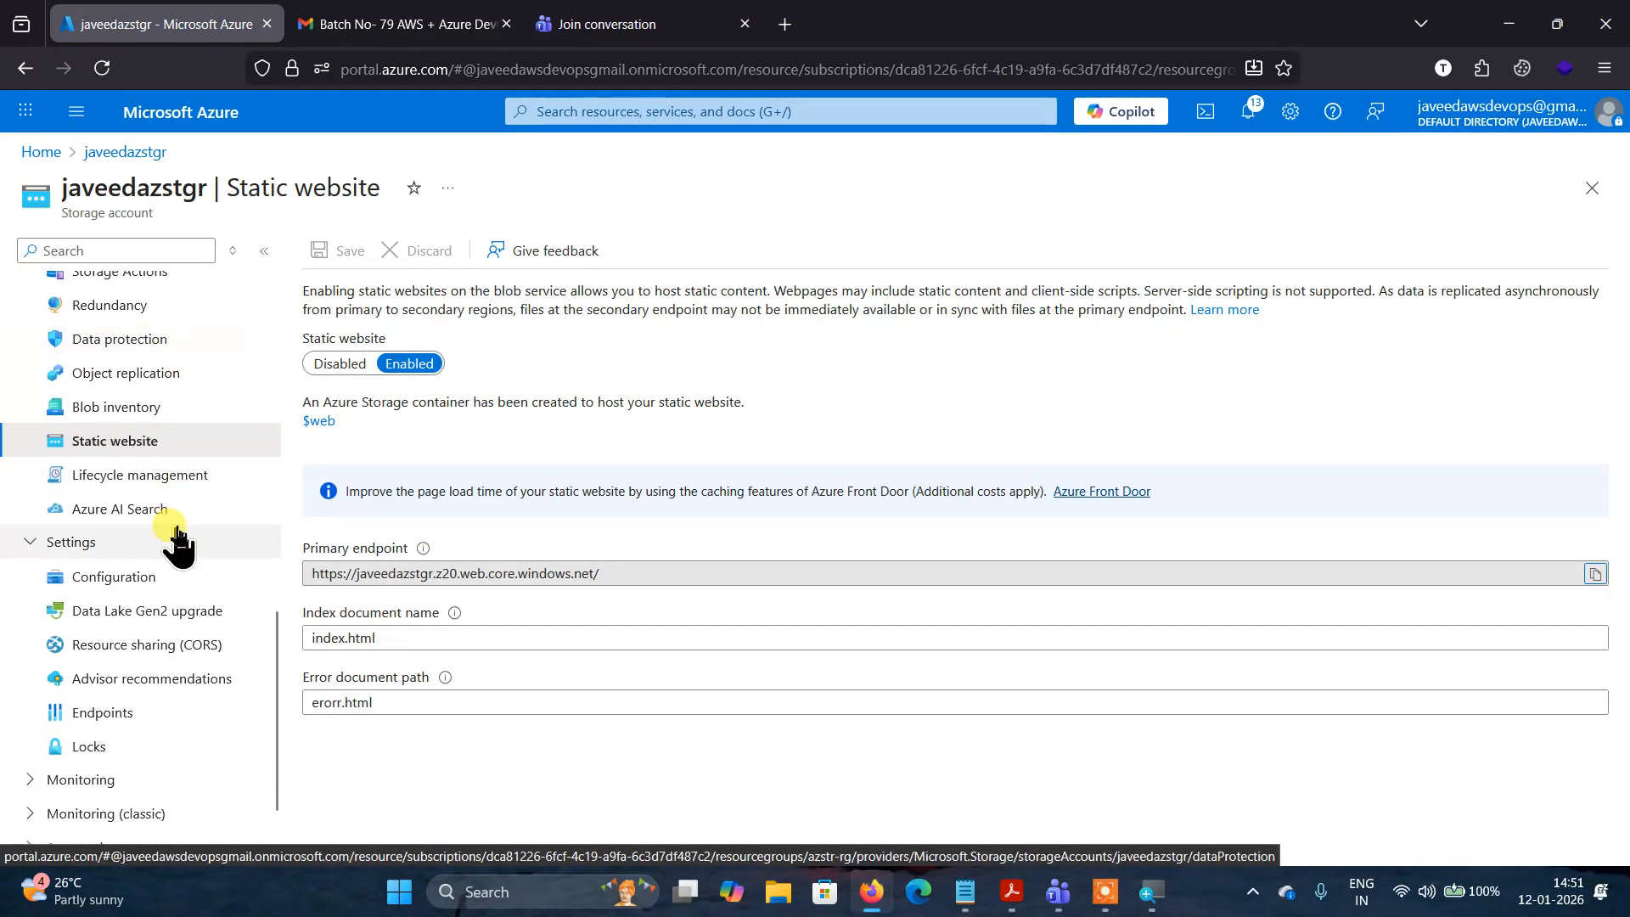
scroll(179, 541, up, 10)
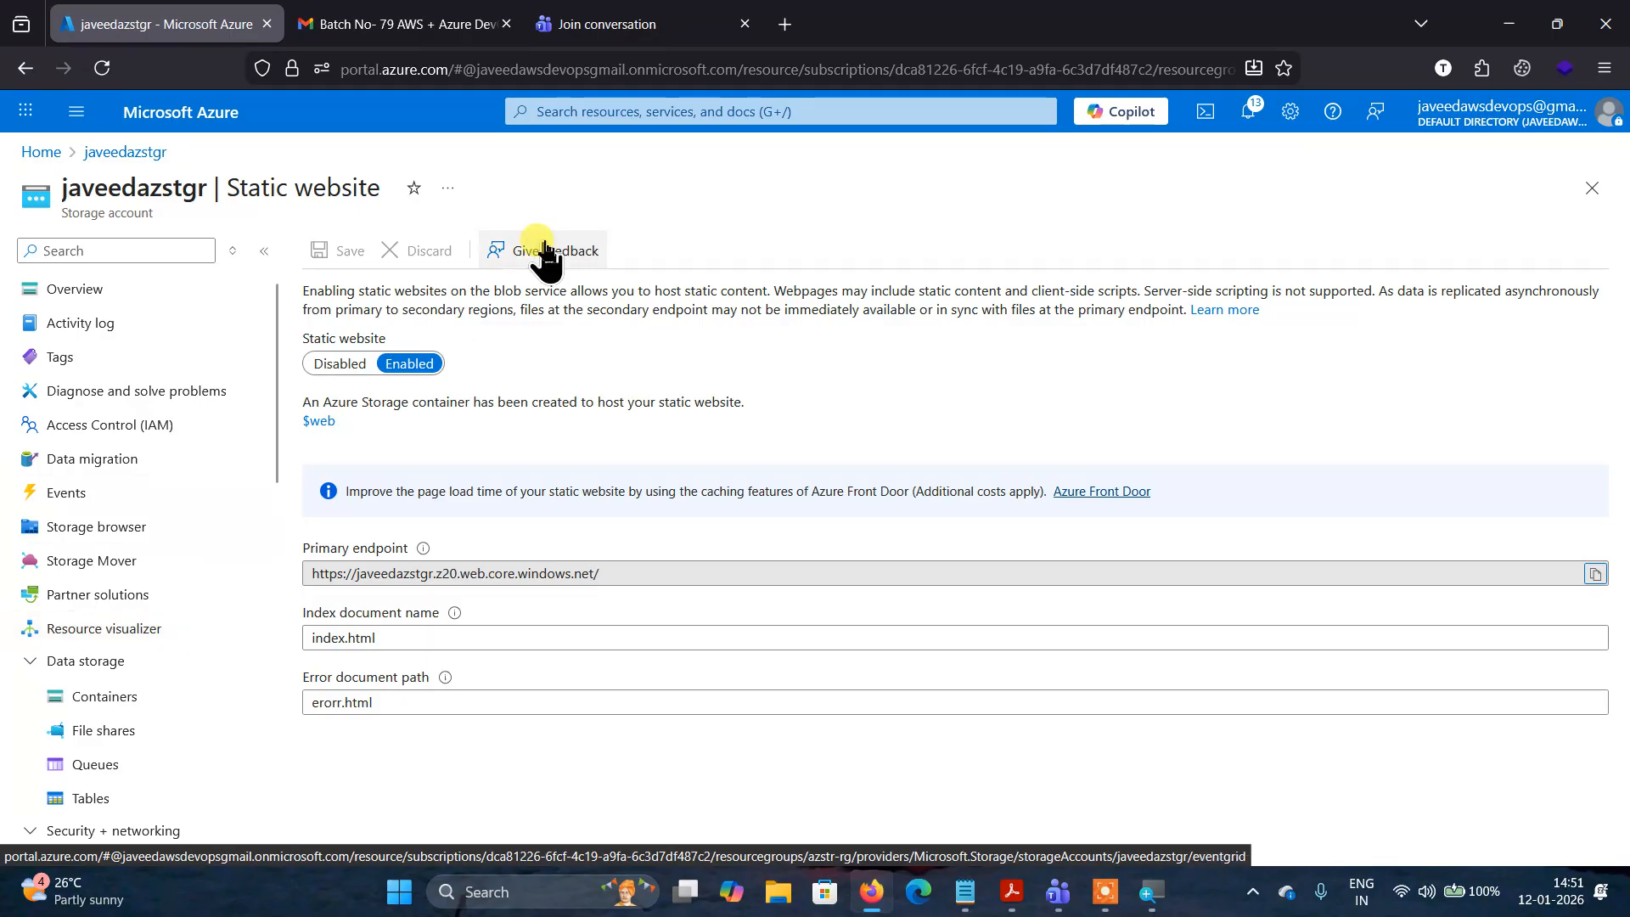
Open google.com in a new browser tab and search for Azure storage hot tier, cold tier and cool tier.
click(786, 25)
click(613, 76)
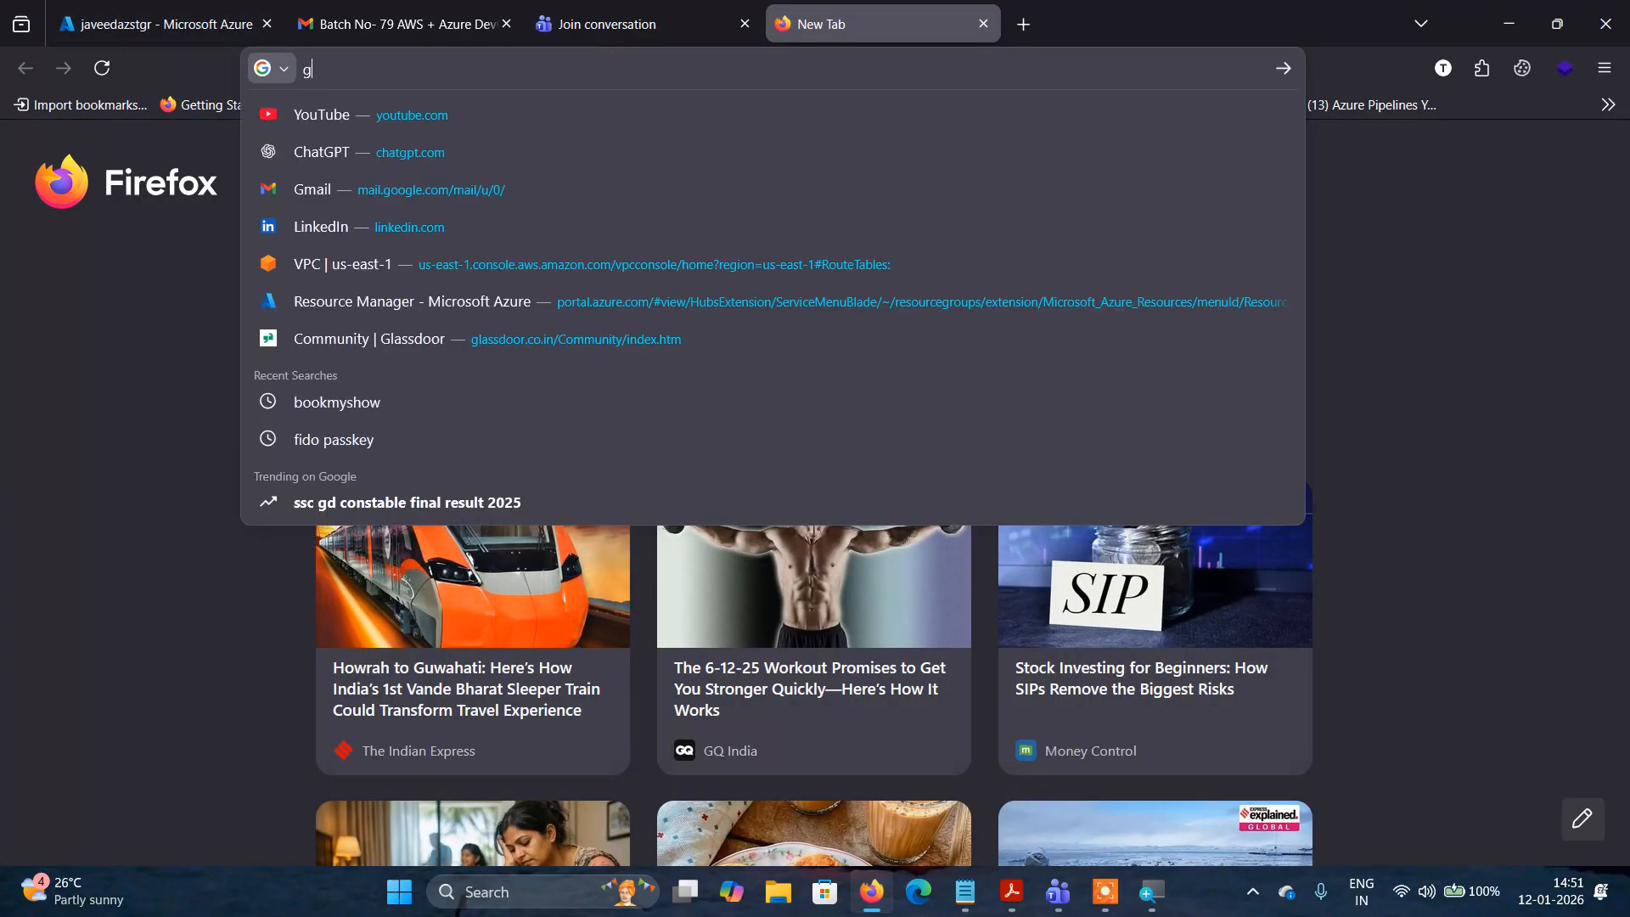
text(google.com)
key(Return)
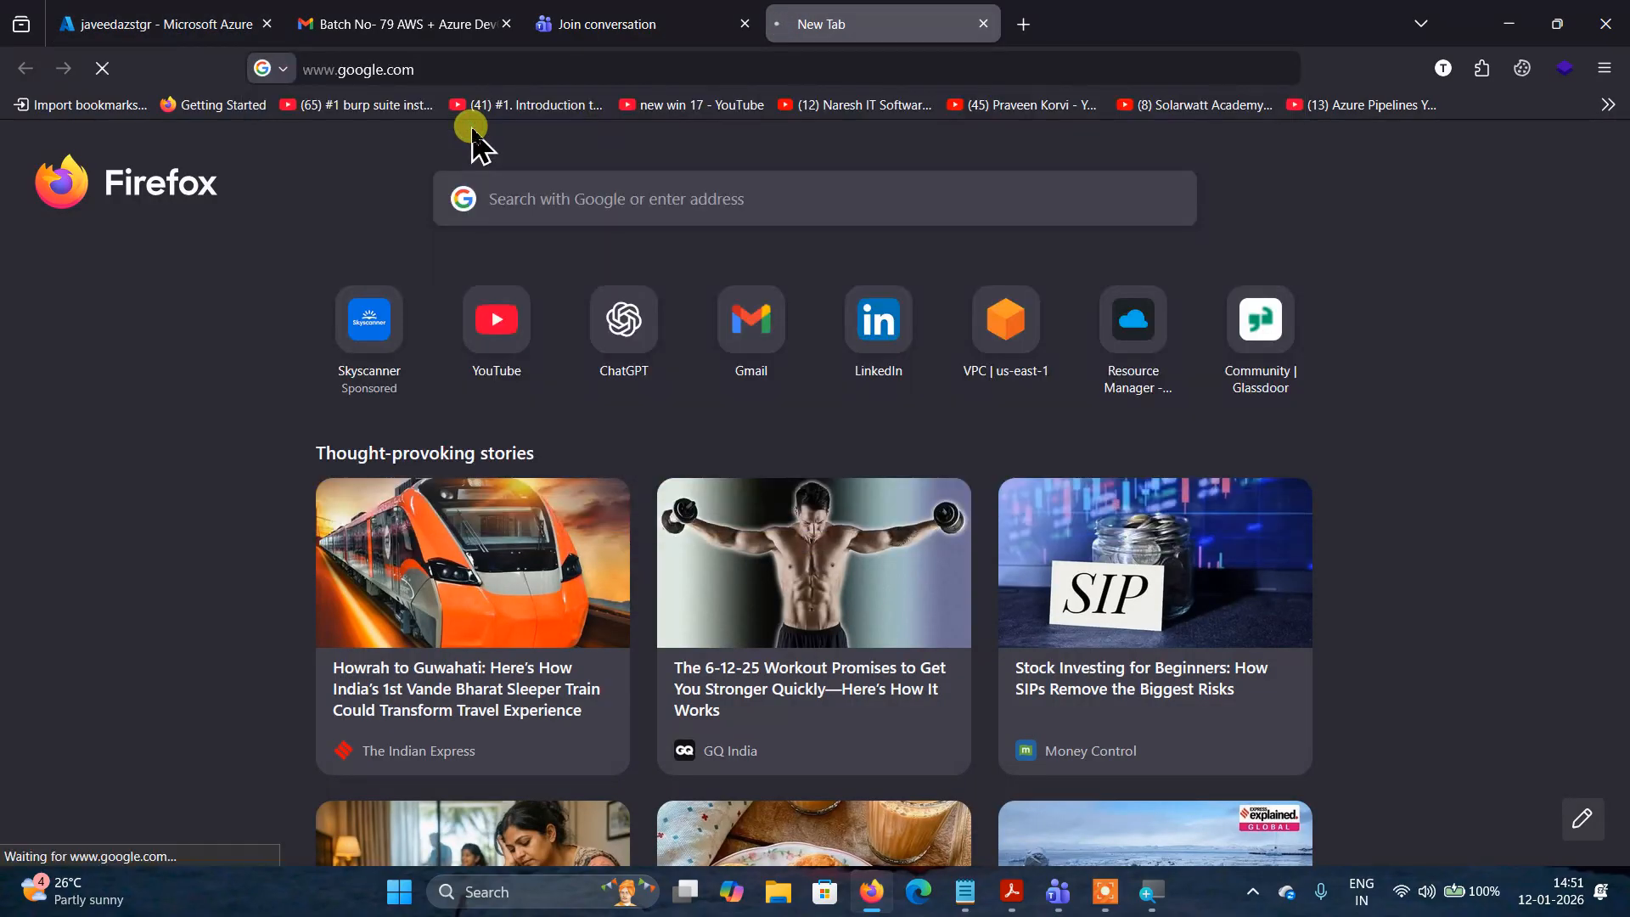
text(azu)
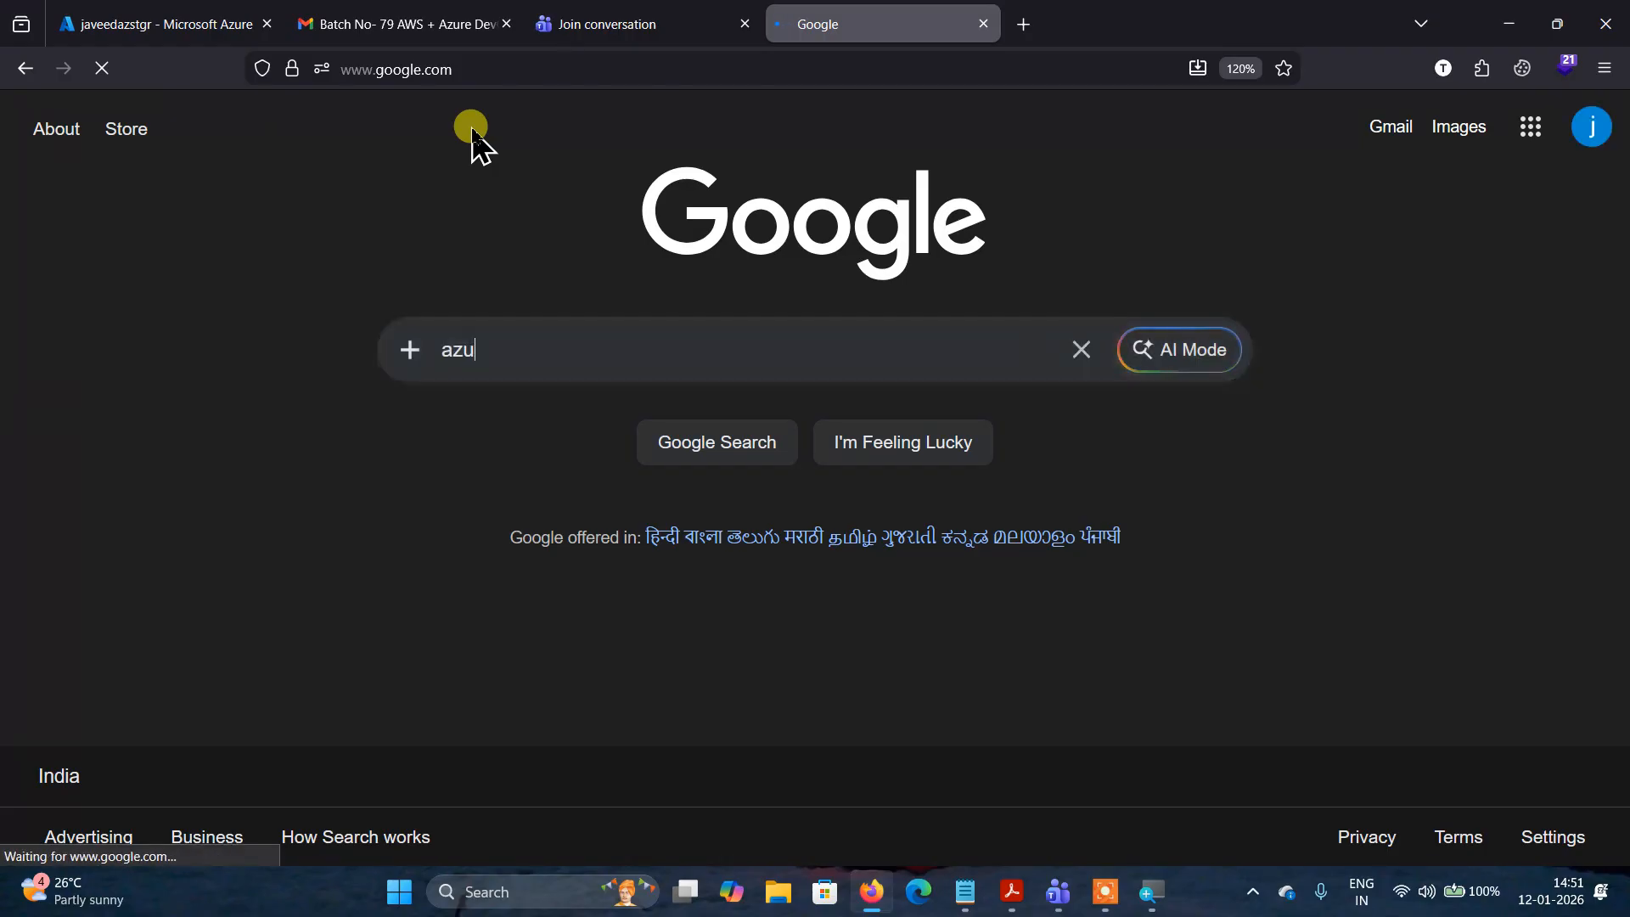
text(re strai\oge )
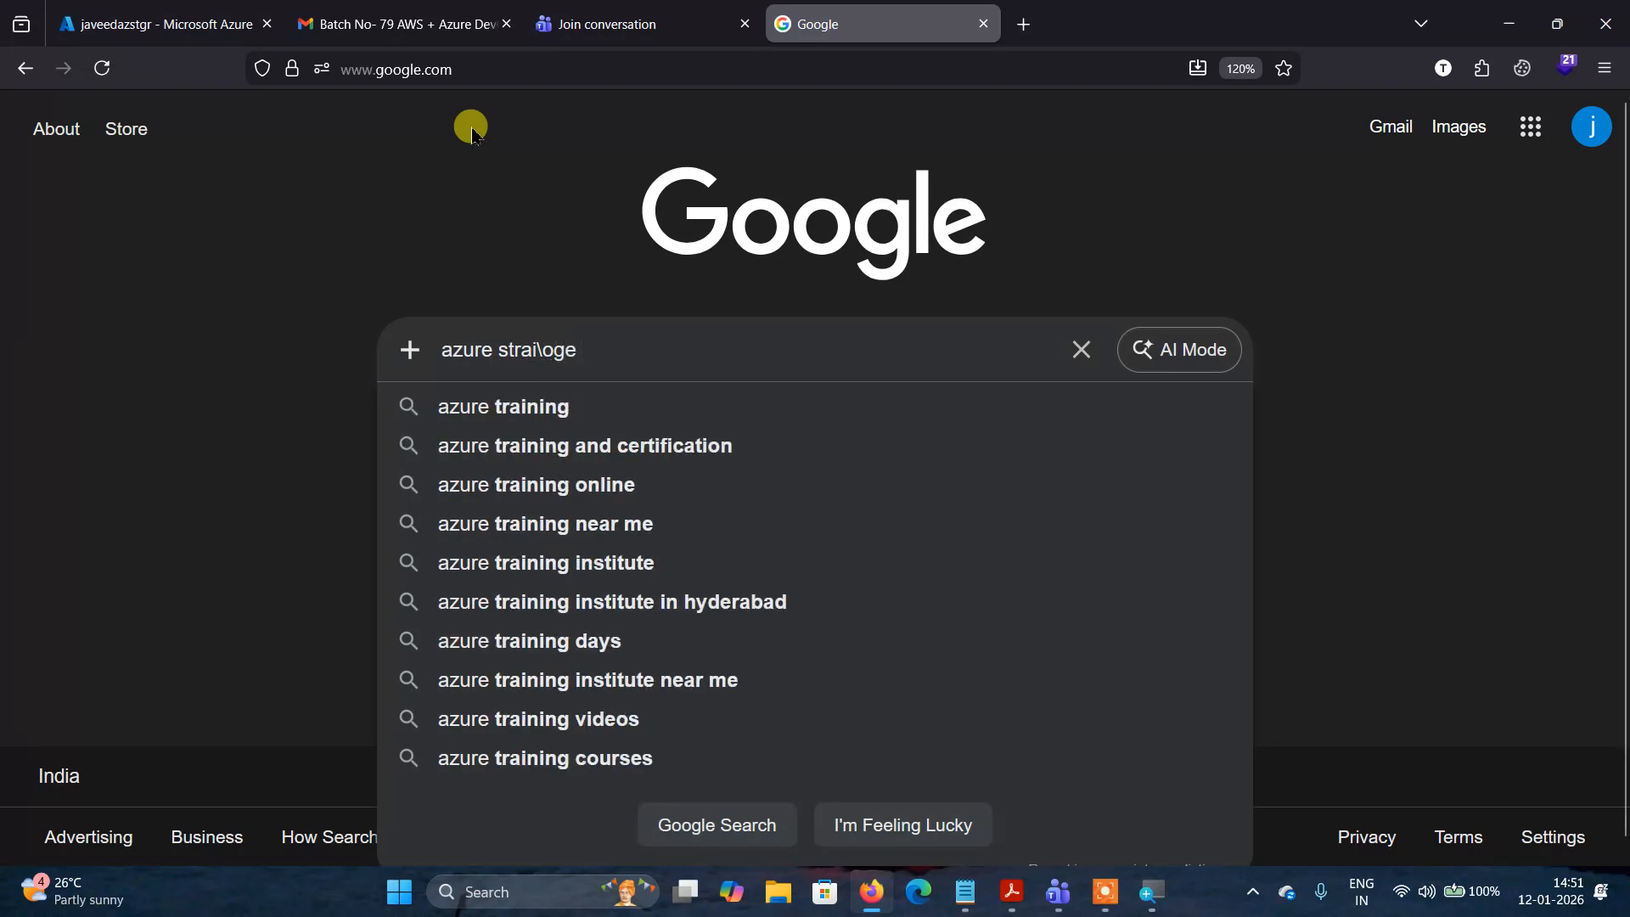
text(hot t)
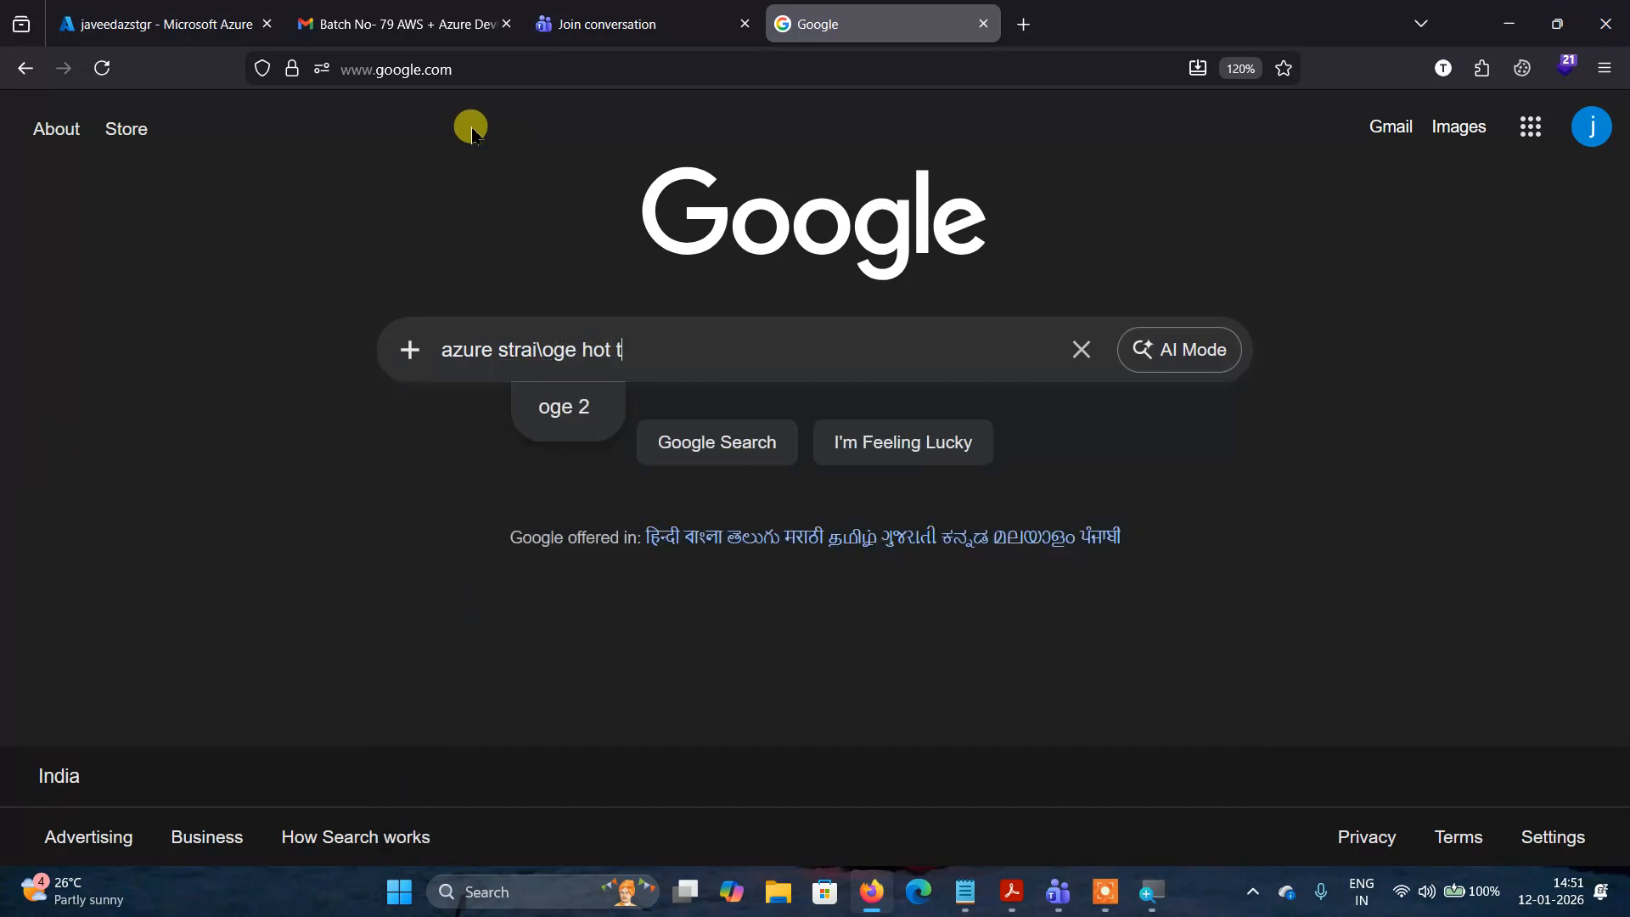
text(ier )
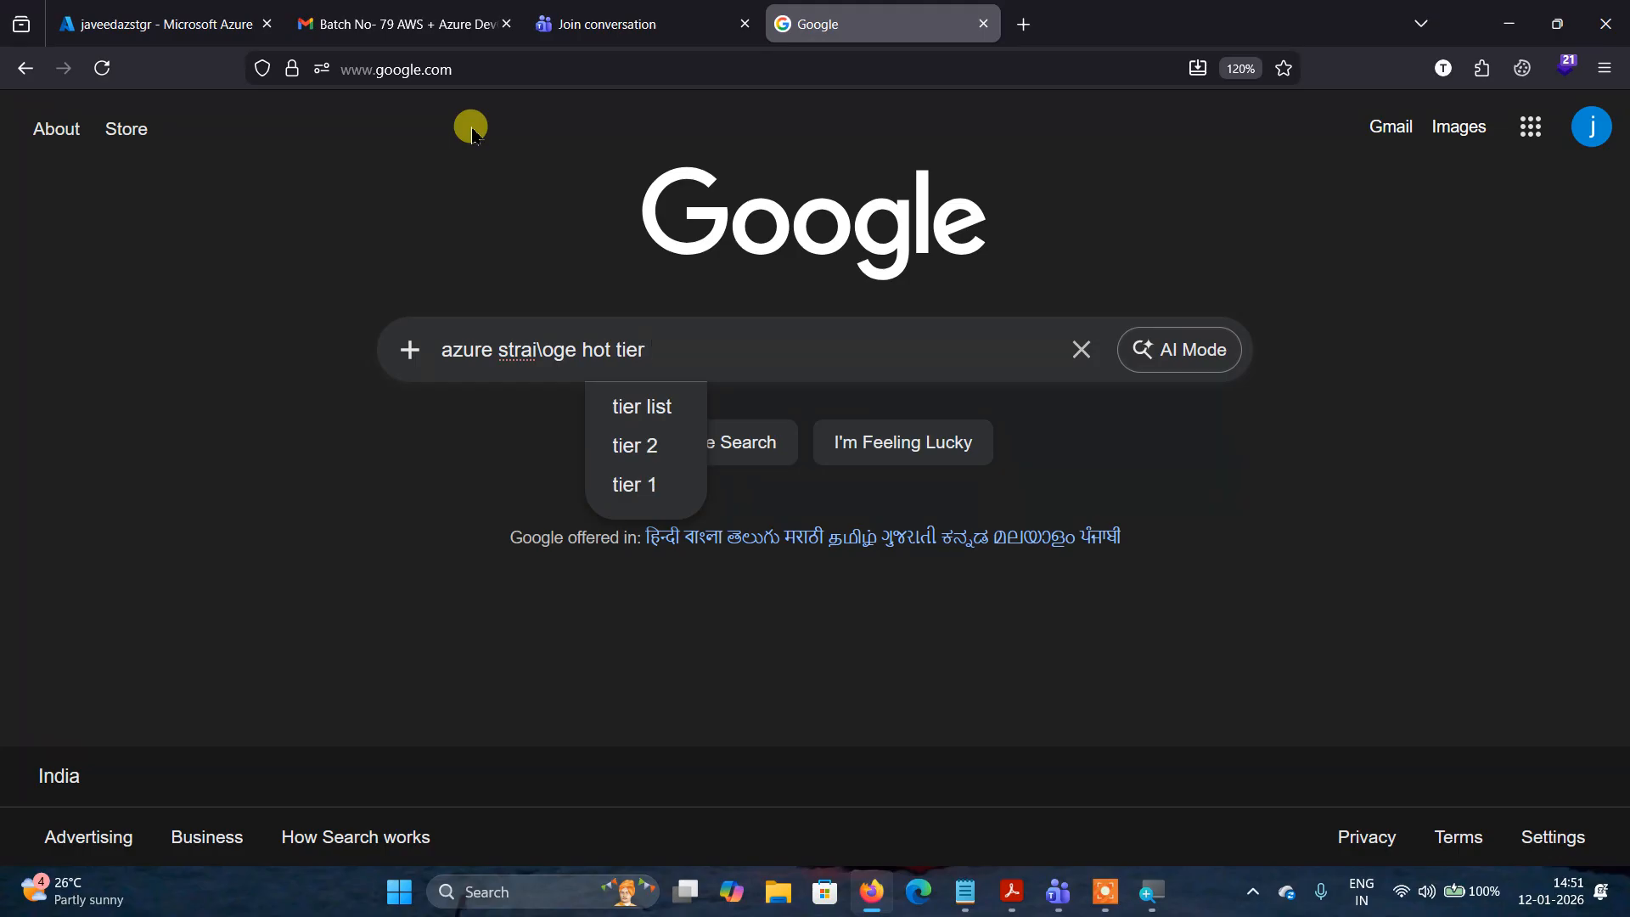
text(col)
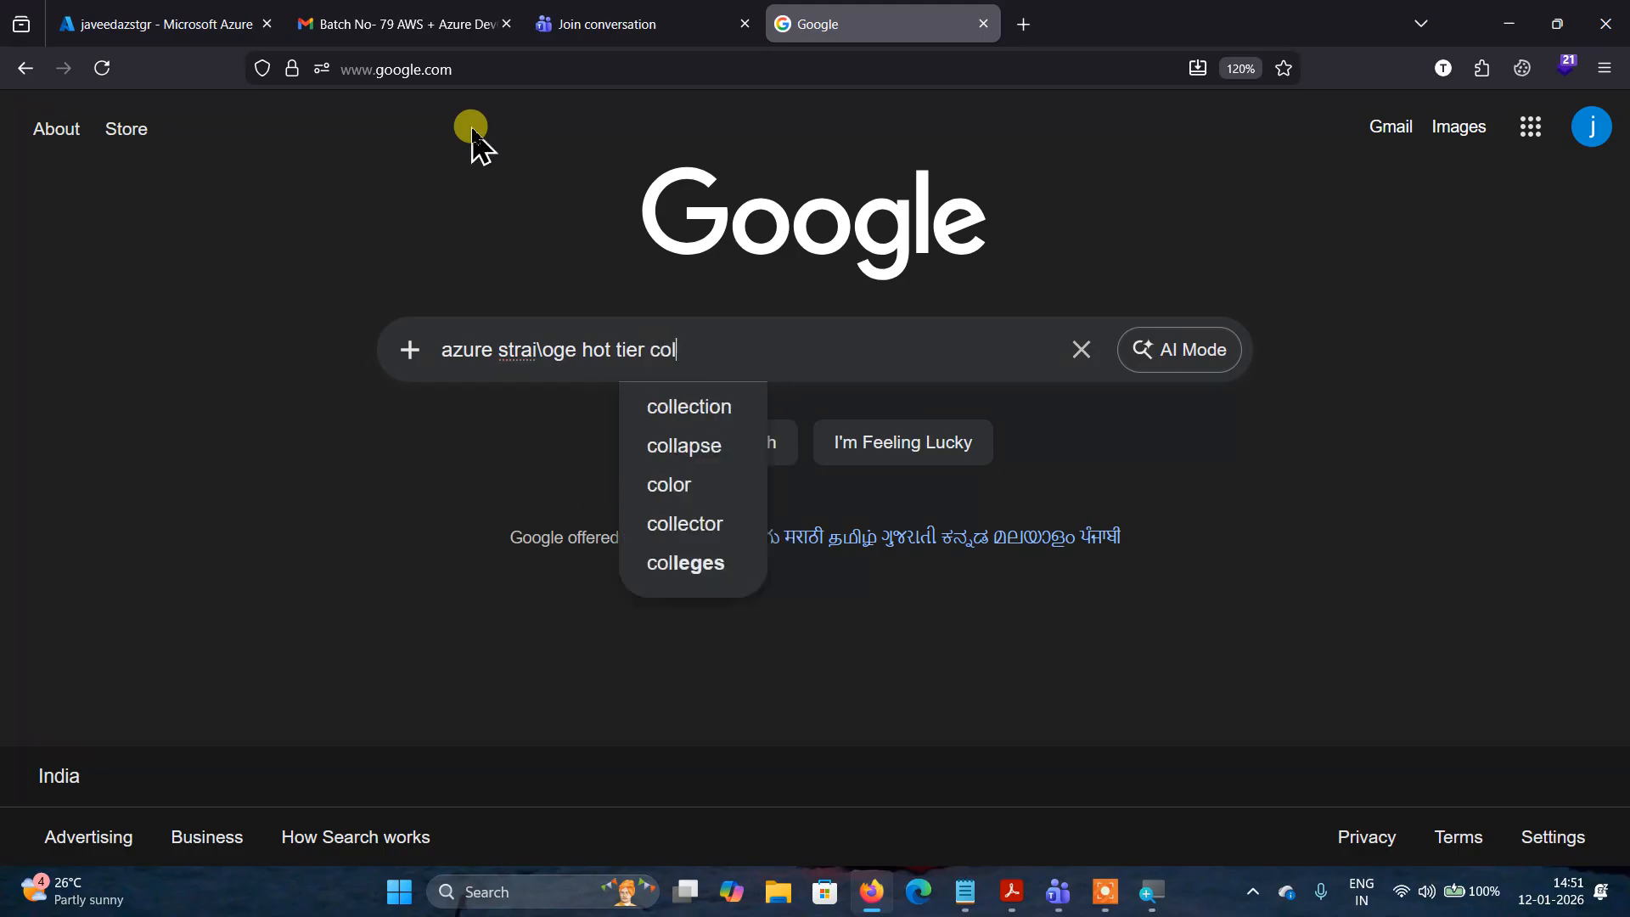
text(d tier )
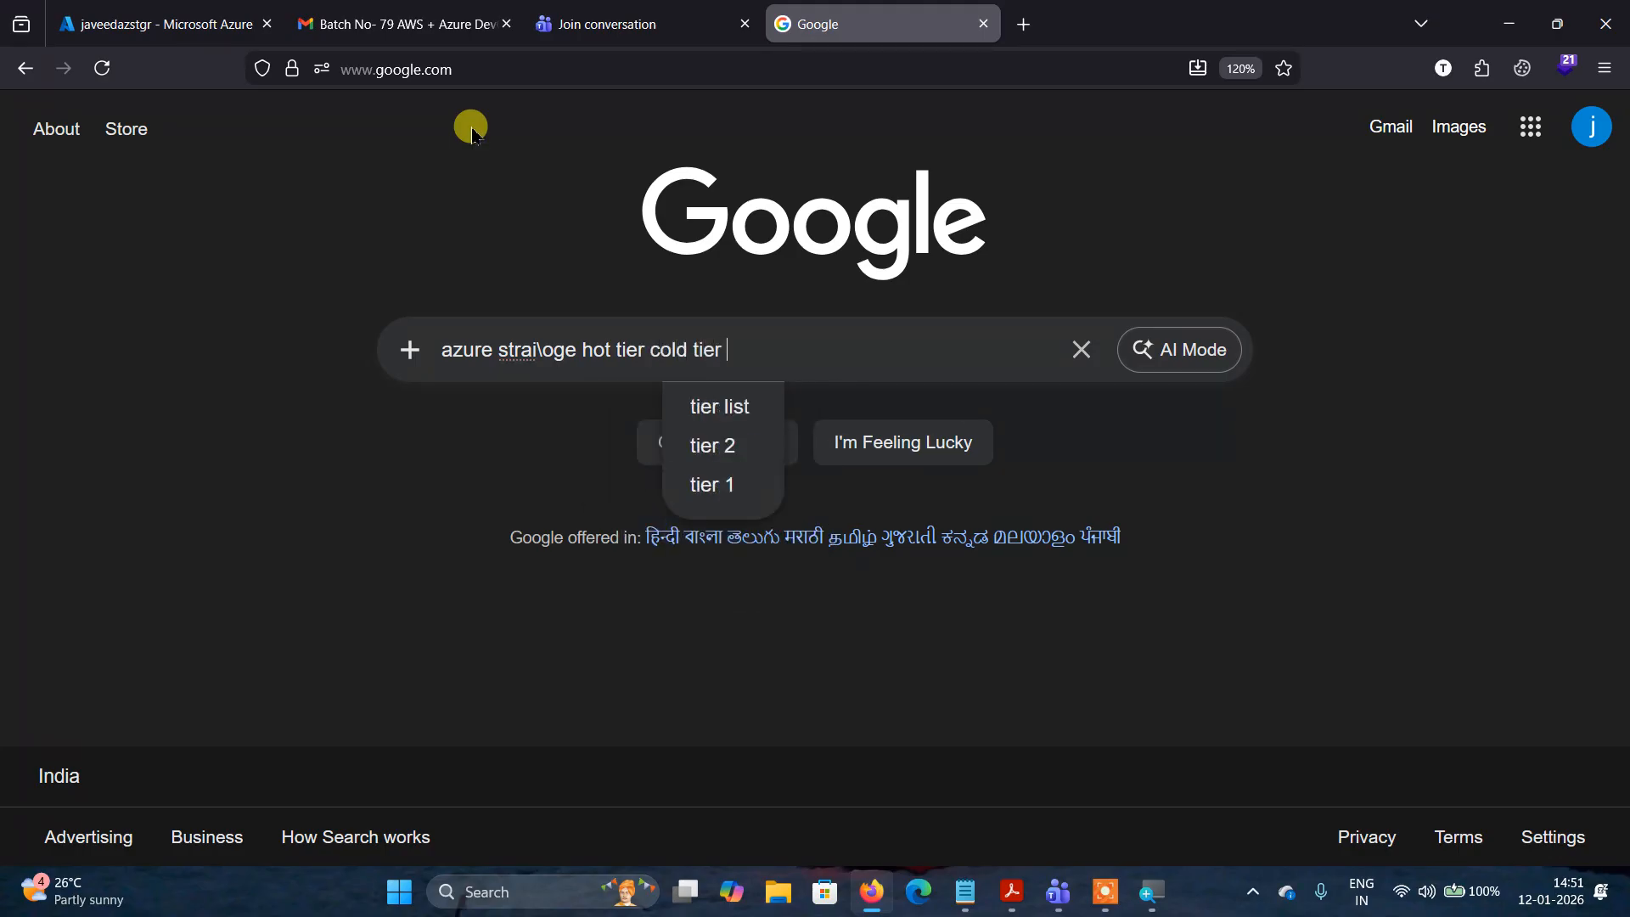
text(cool tier)
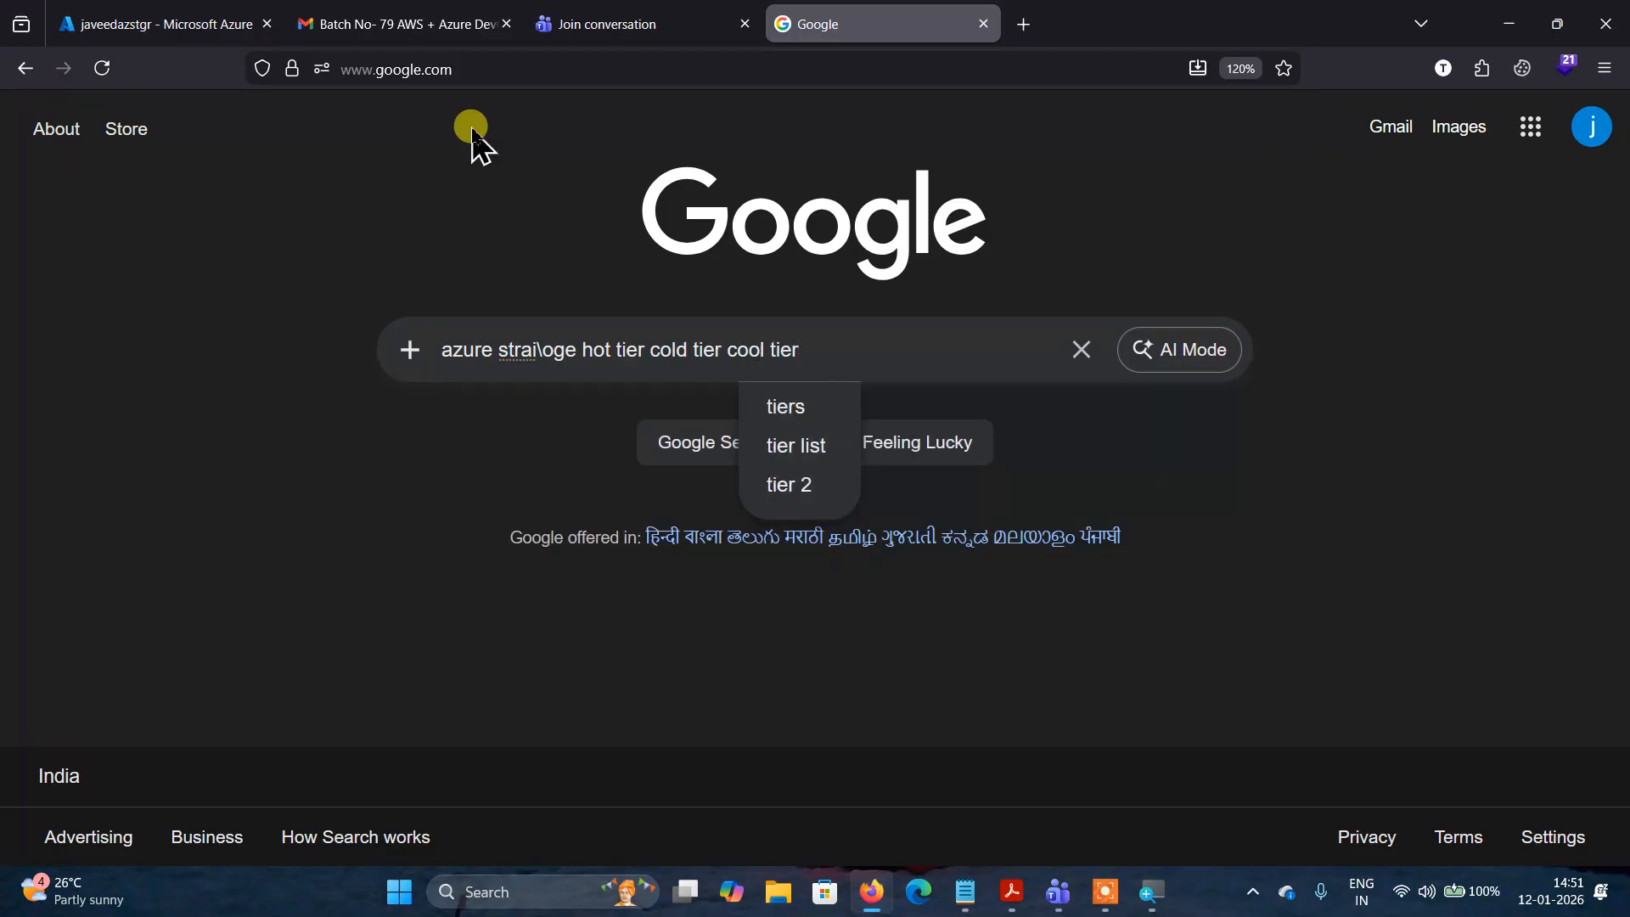
key(Return)
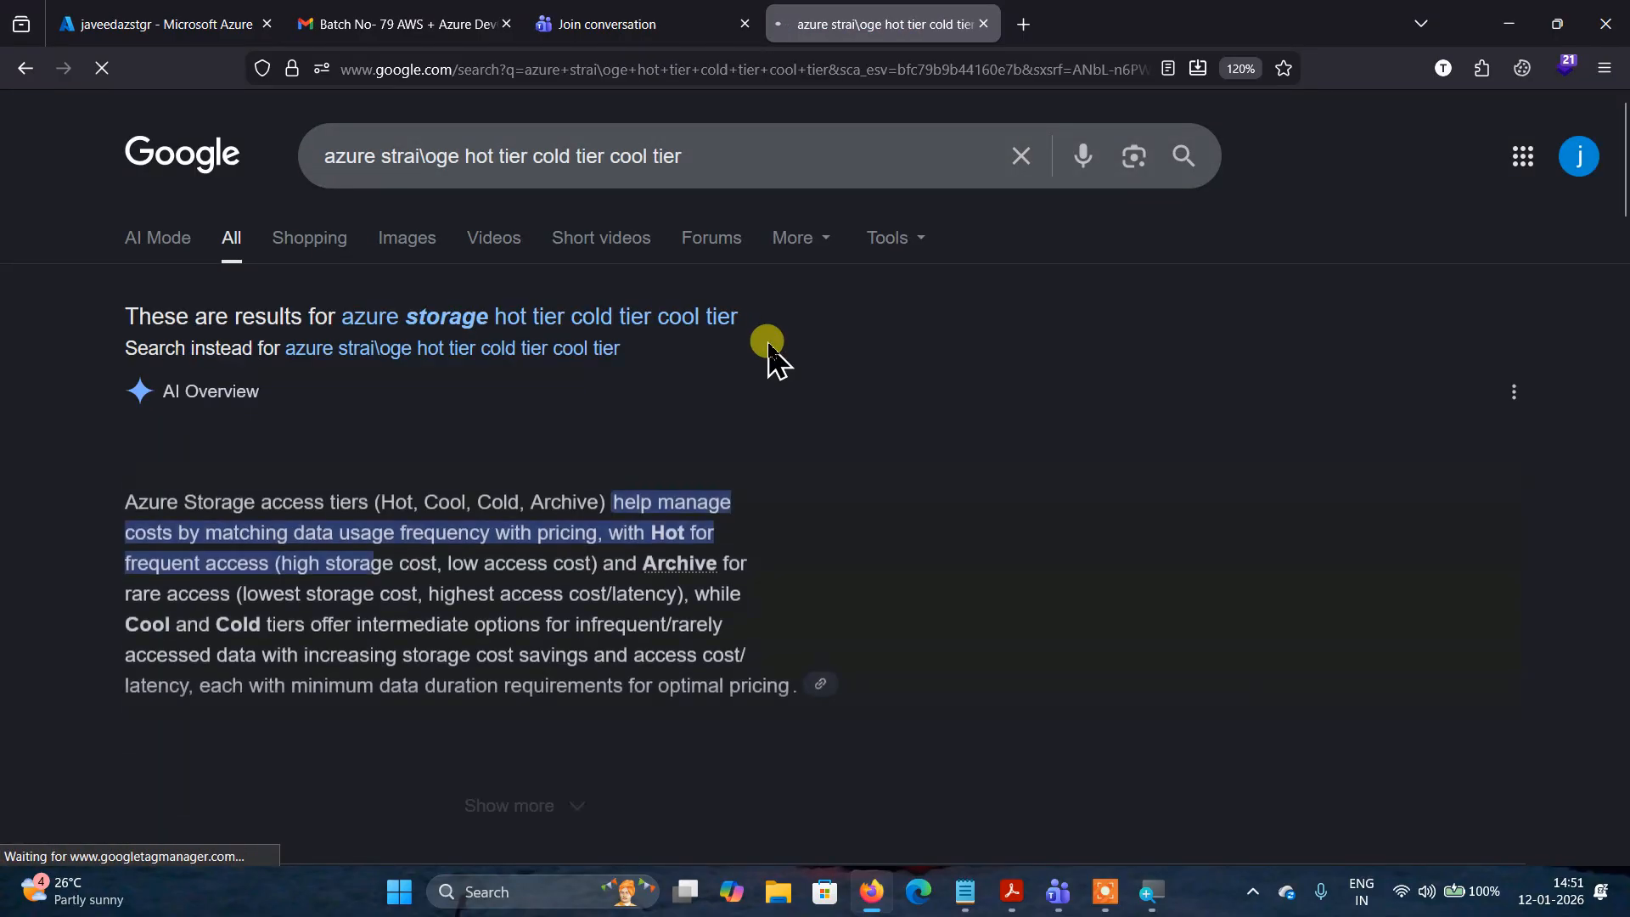
Open the Microsoft Learn result "Access tiers for blob data" and read the tier descriptions through the Online access tiers section.
scroll(768, 348, down, 5)
scroll(771, 353, down, 1)
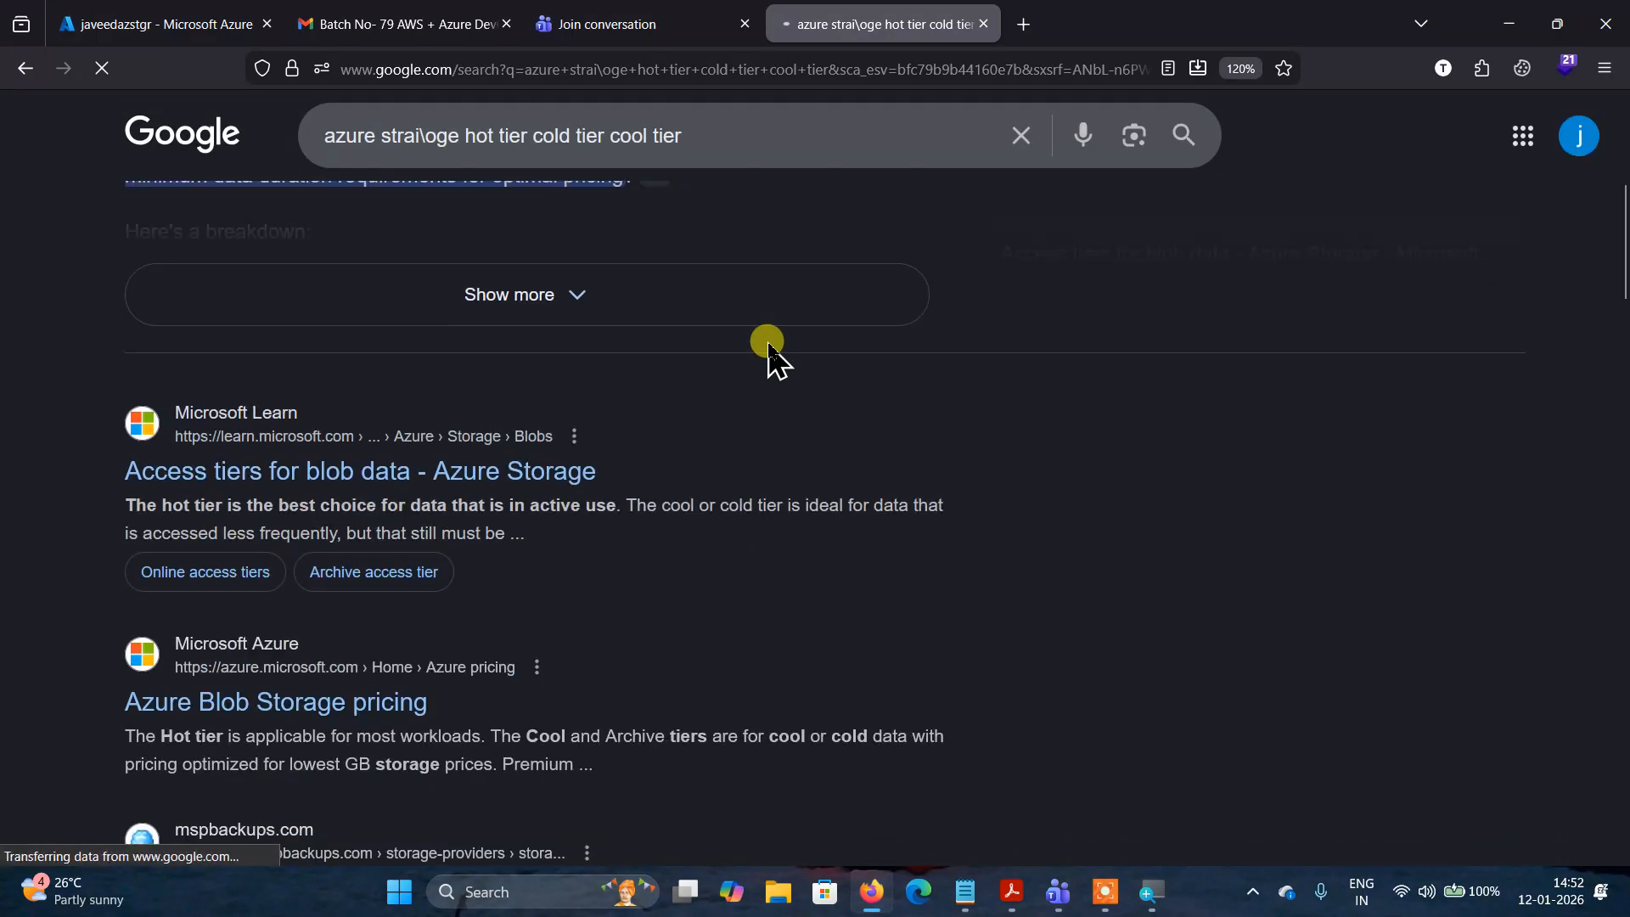
click(553, 473)
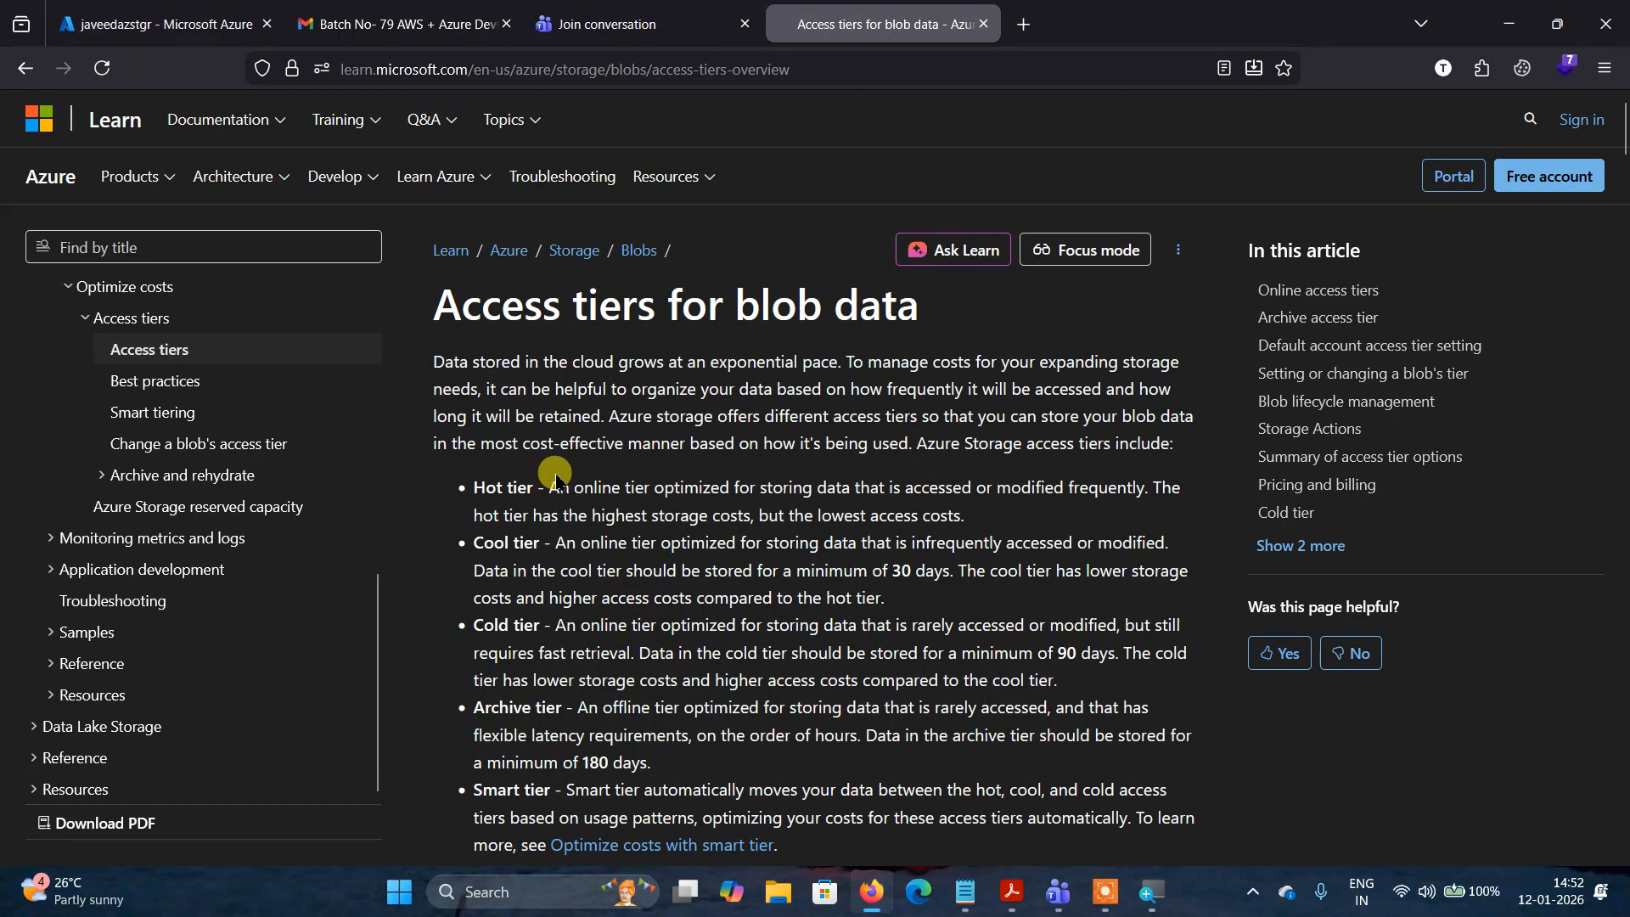
scroll(696, 493, down, 3)
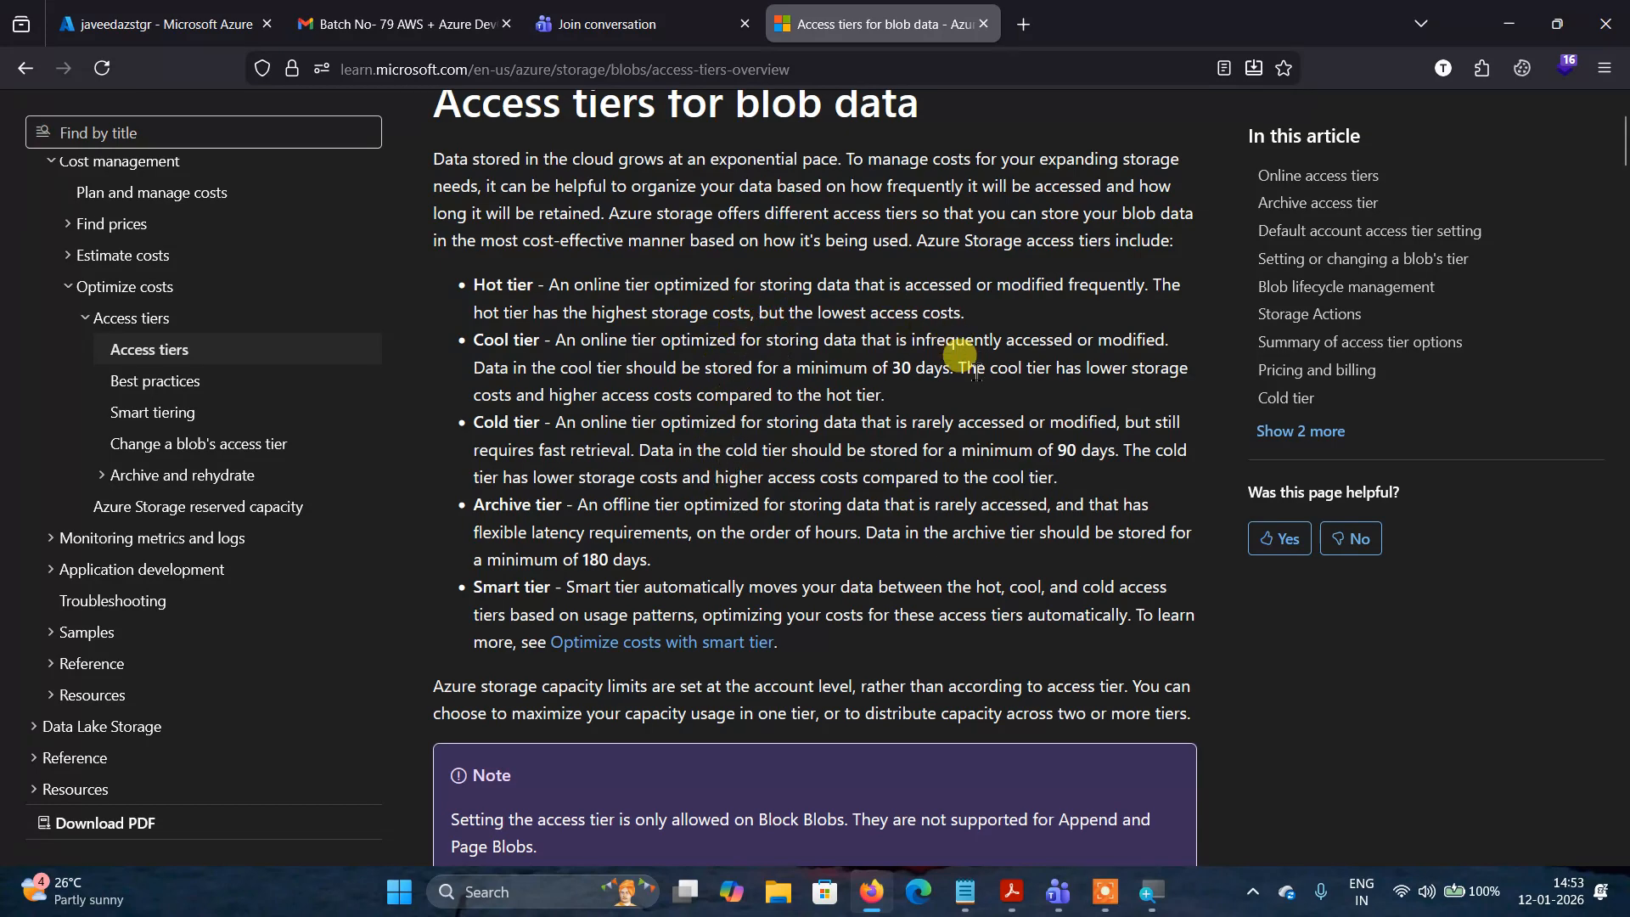
scroll(968, 365, down, 2)
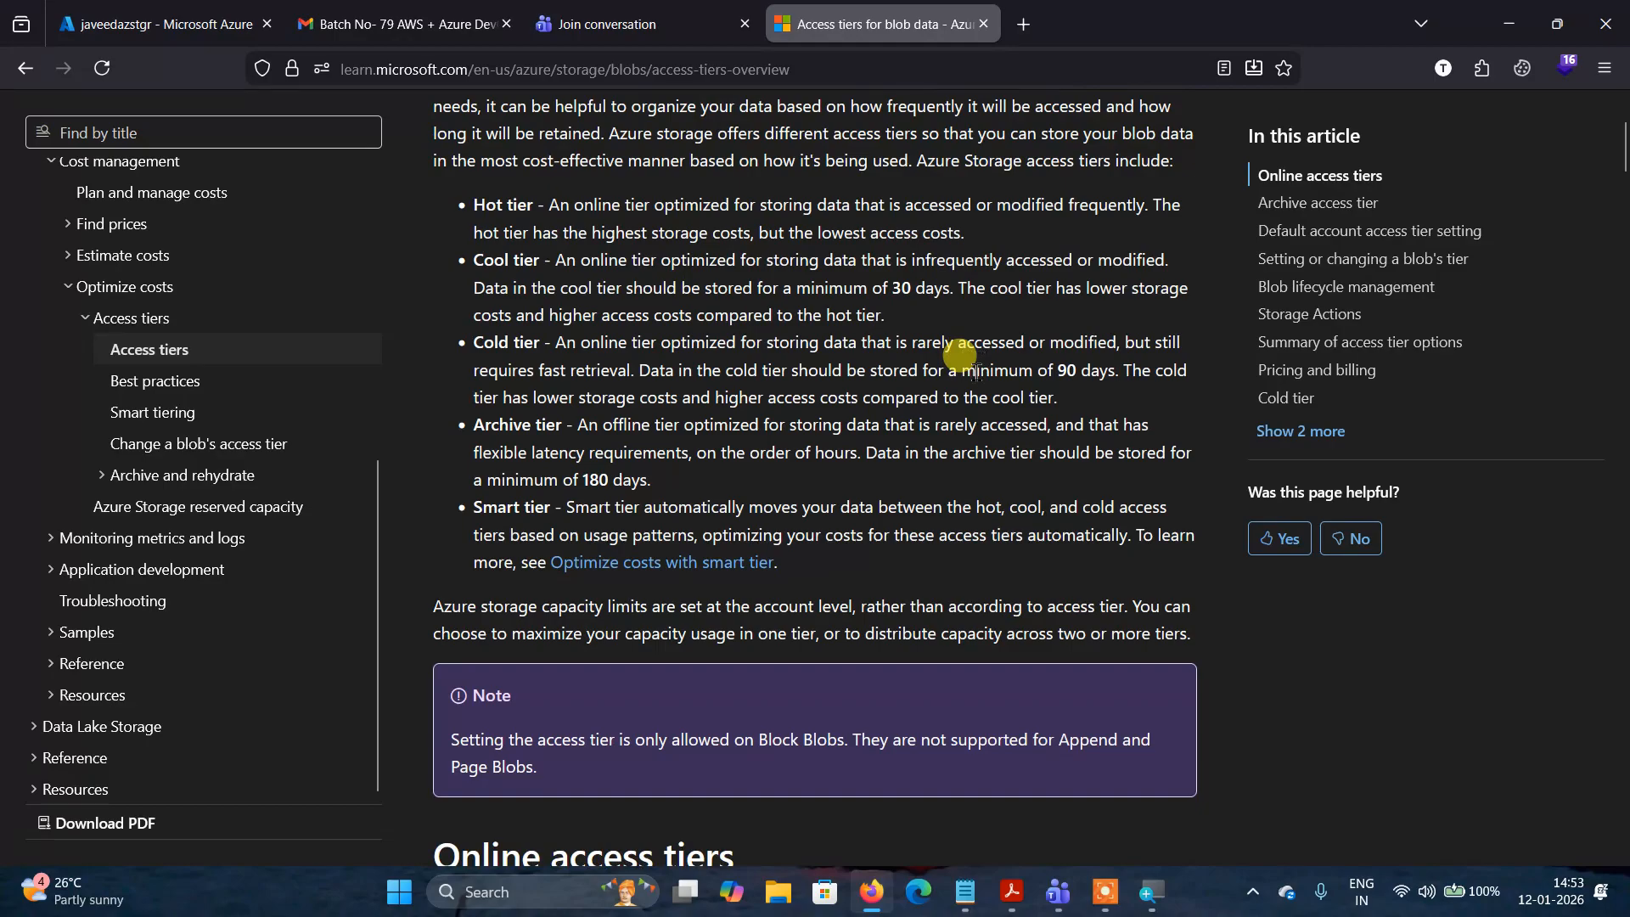
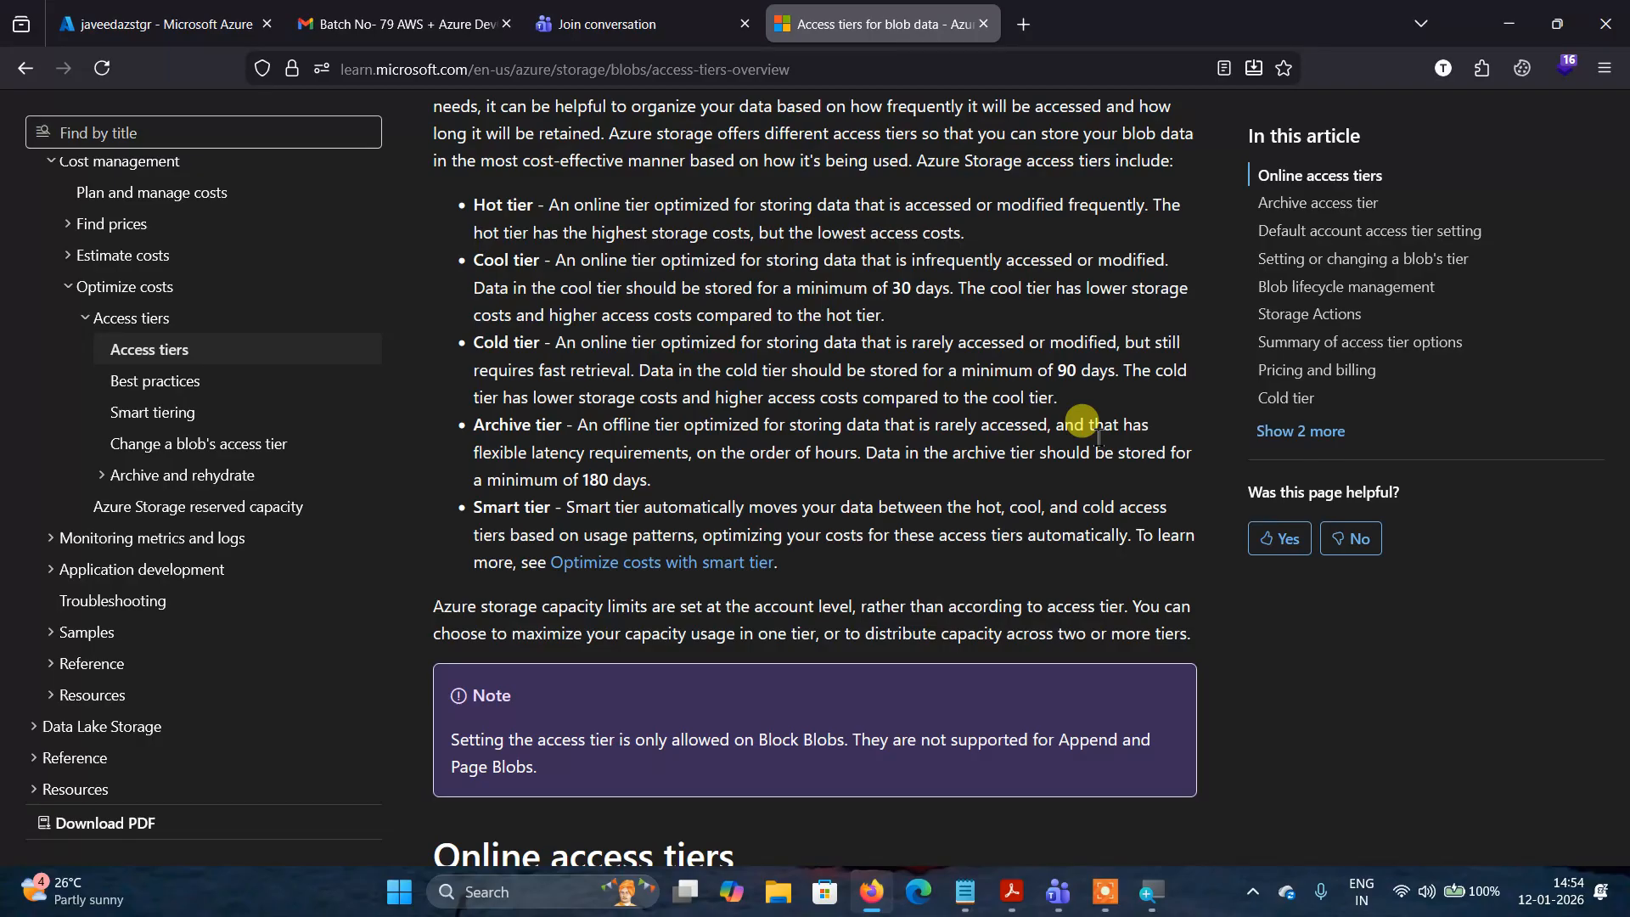
scroll(1097, 437, down, 7)
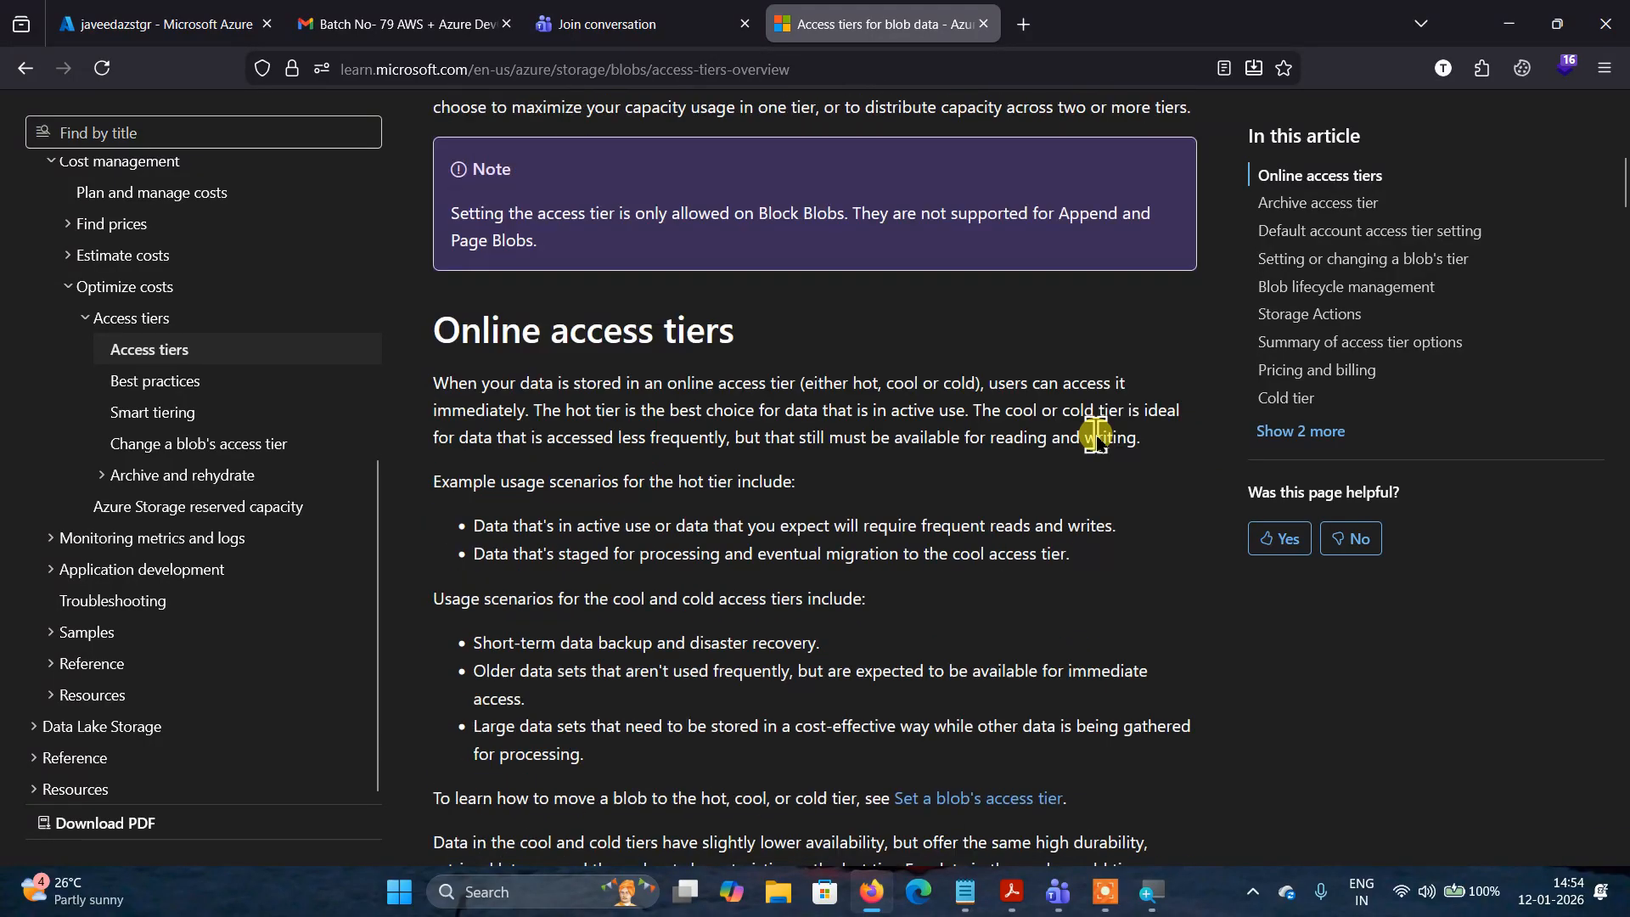
Return to the Azure portal and open the storage account's container that has the Container anonymous access level.
scroll(1090, 435, up, 3)
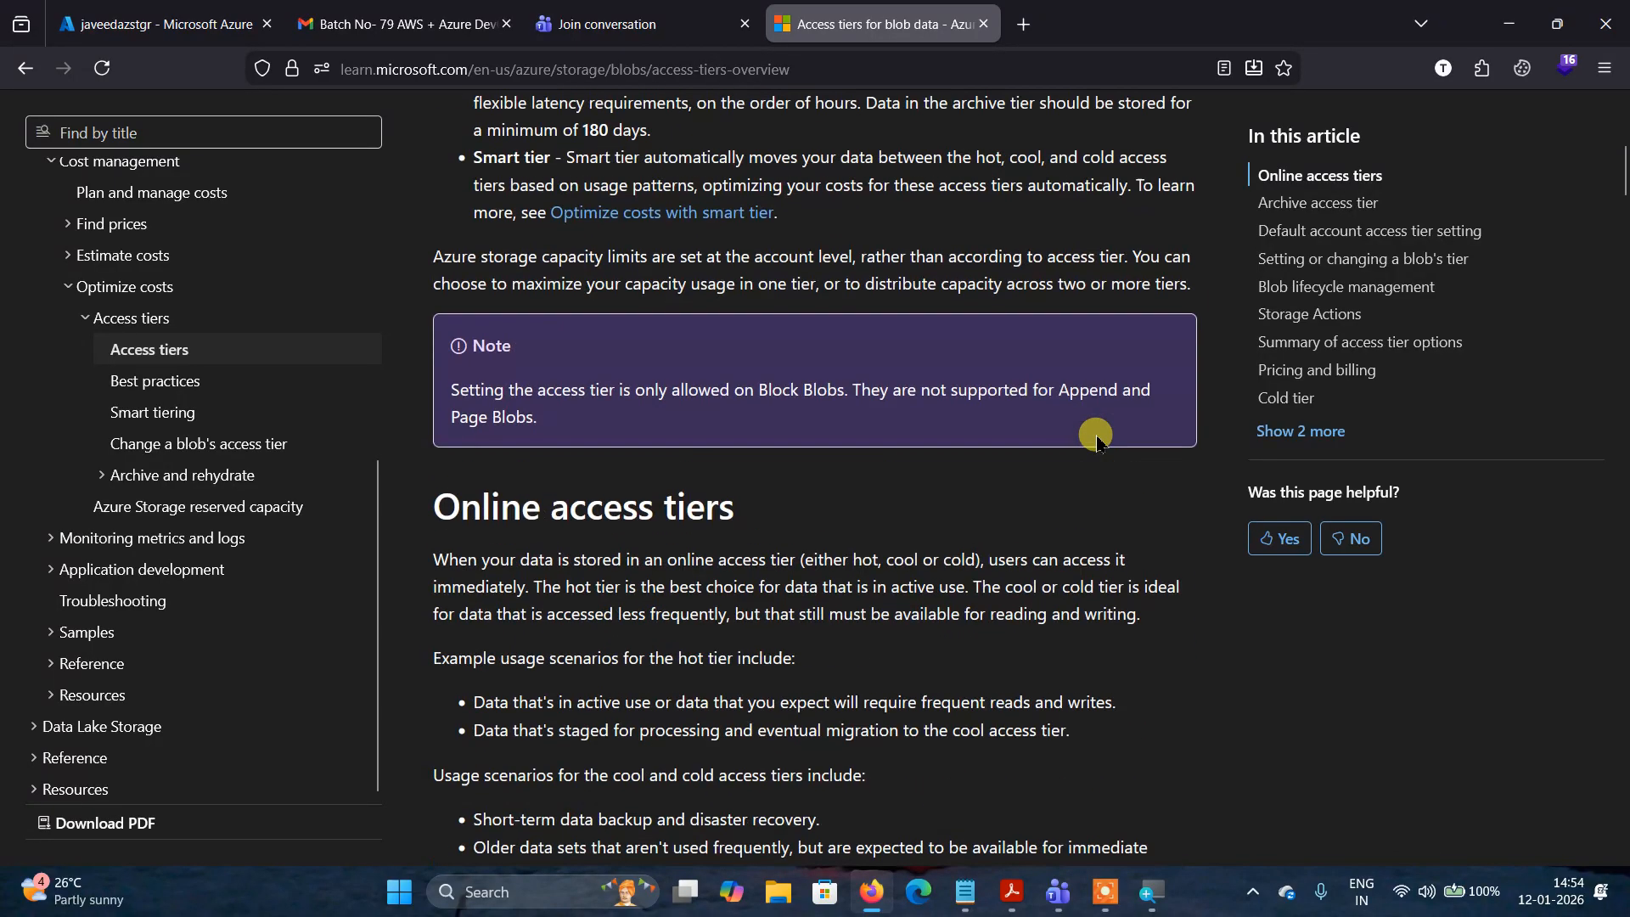
click(162, 24)
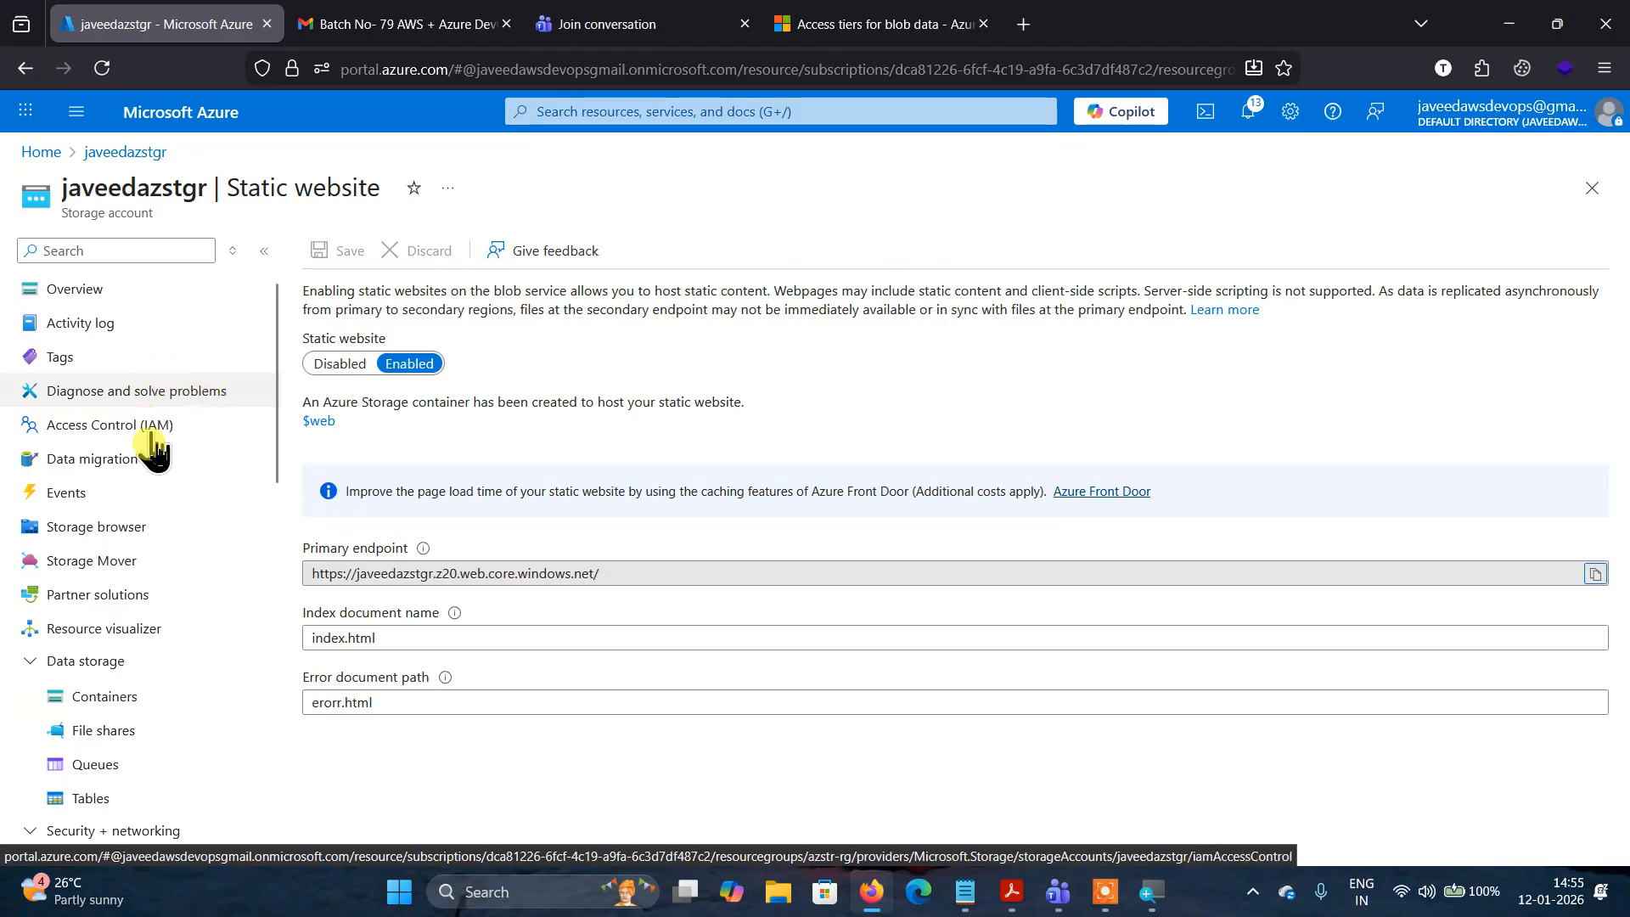
scroll(157, 543, down, 3)
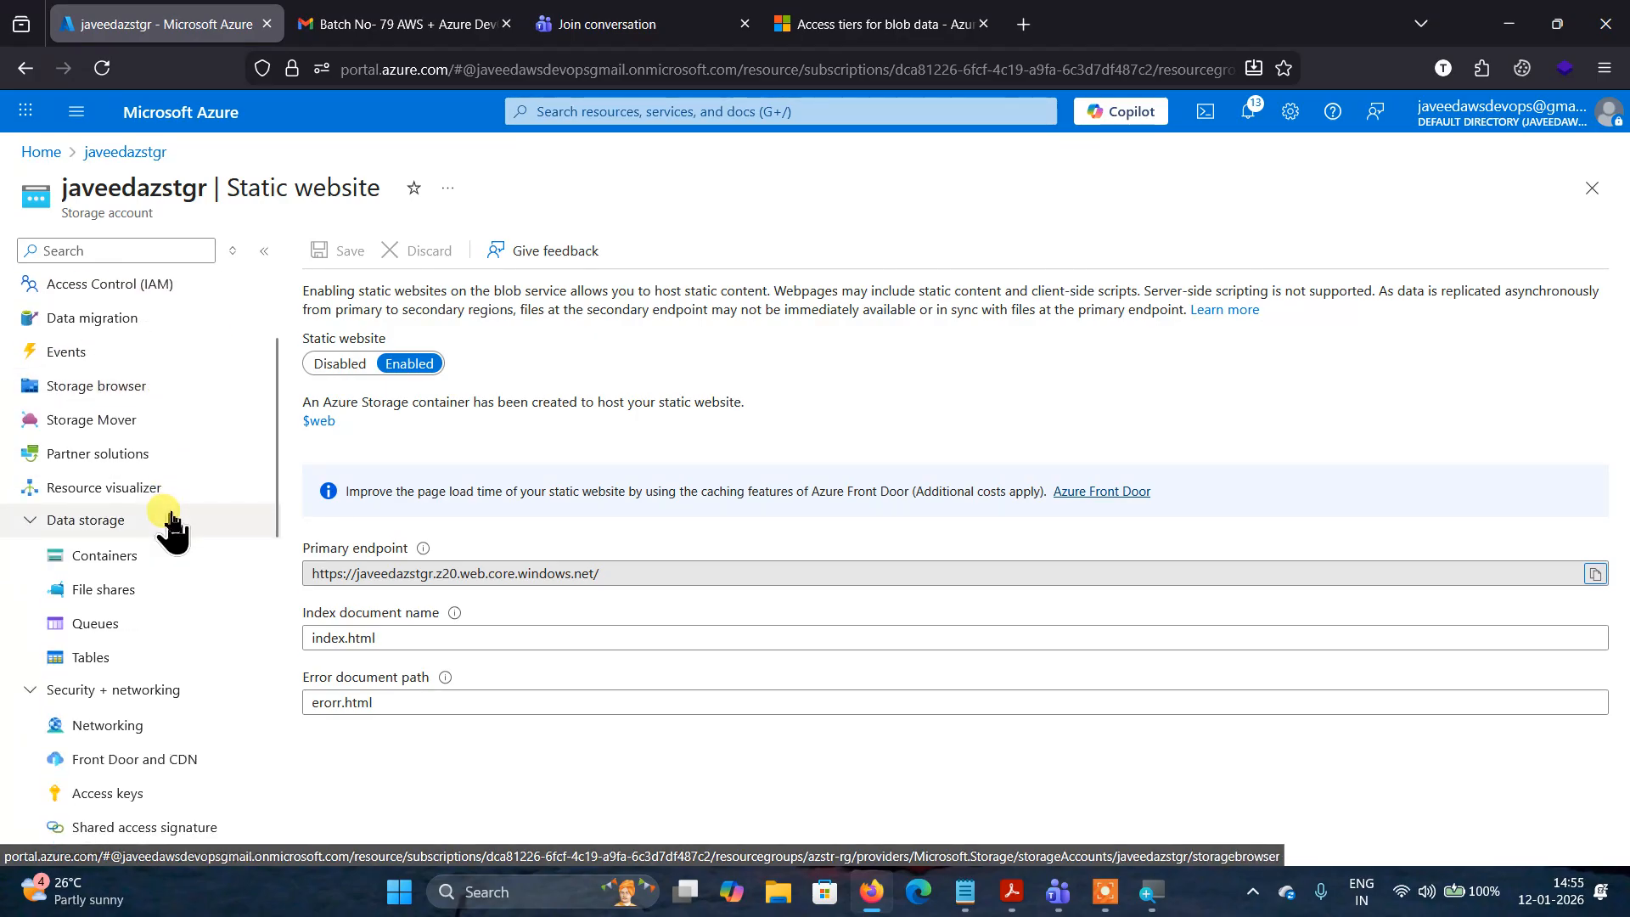
click(144, 560)
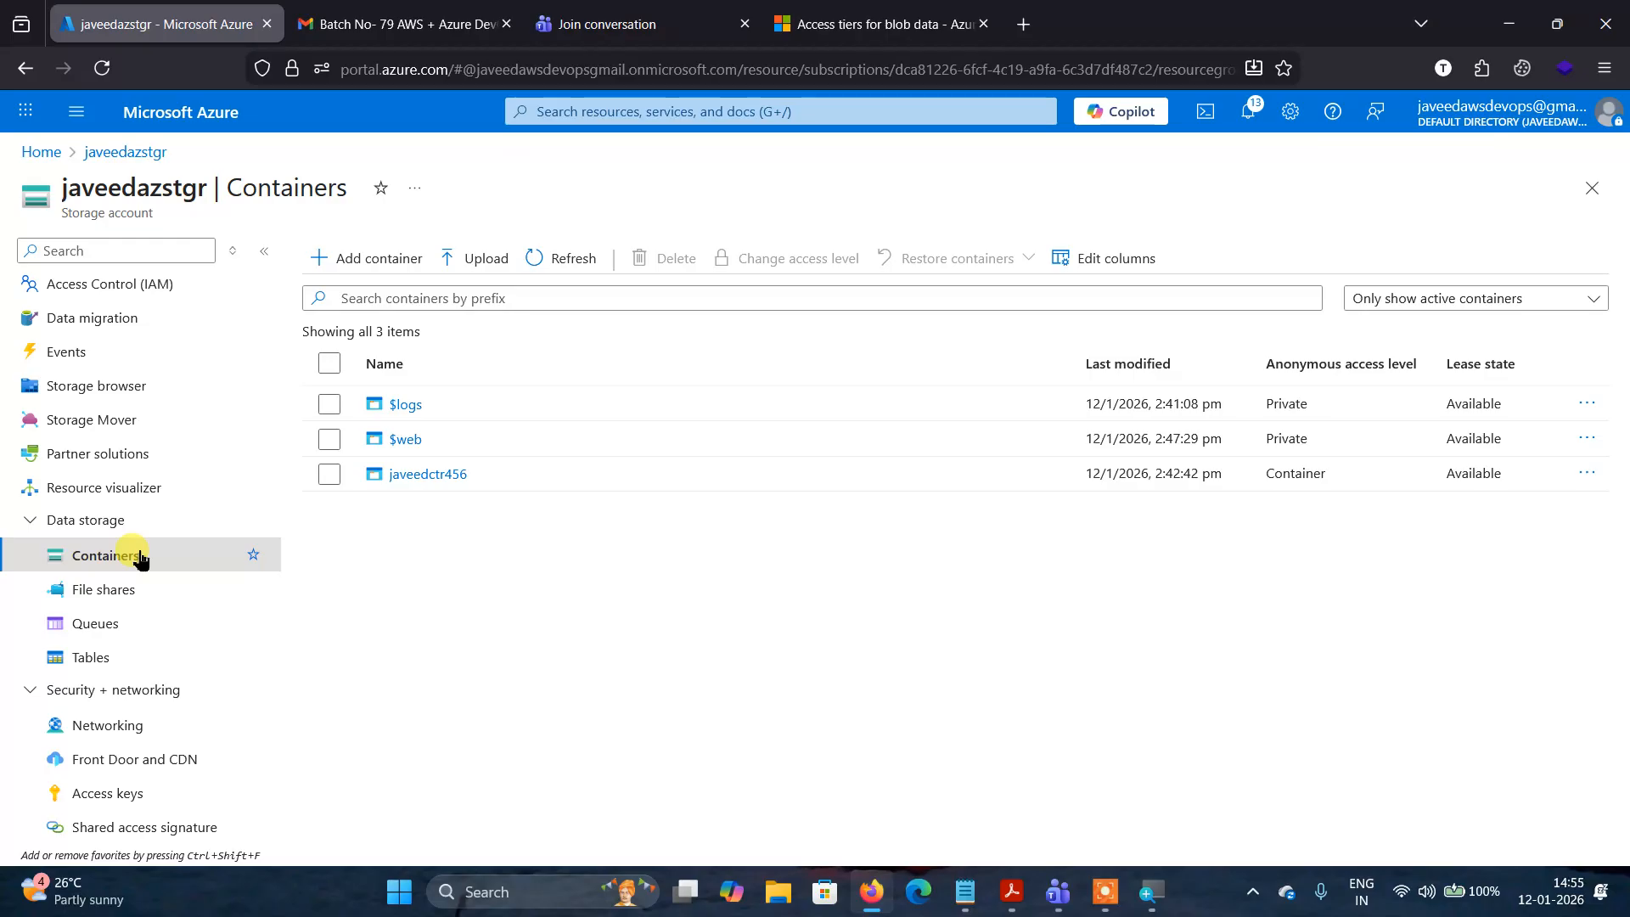
click(419, 477)
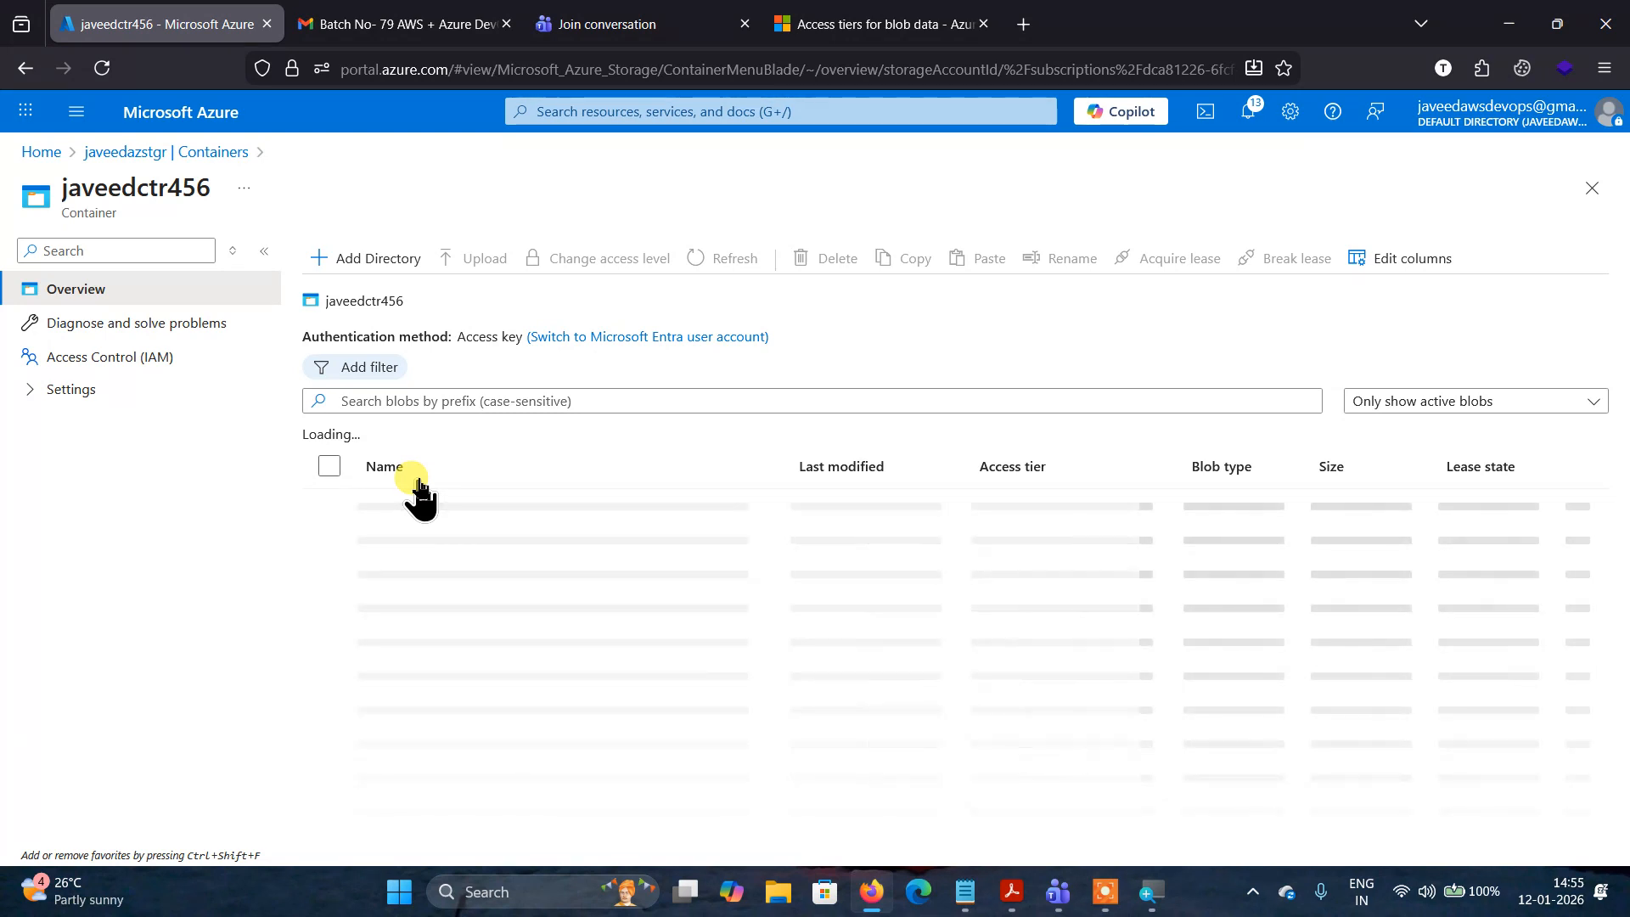
Start a blob upload in the container and choose webseverscript.txt from the Desktop as the file.
click(480, 259)
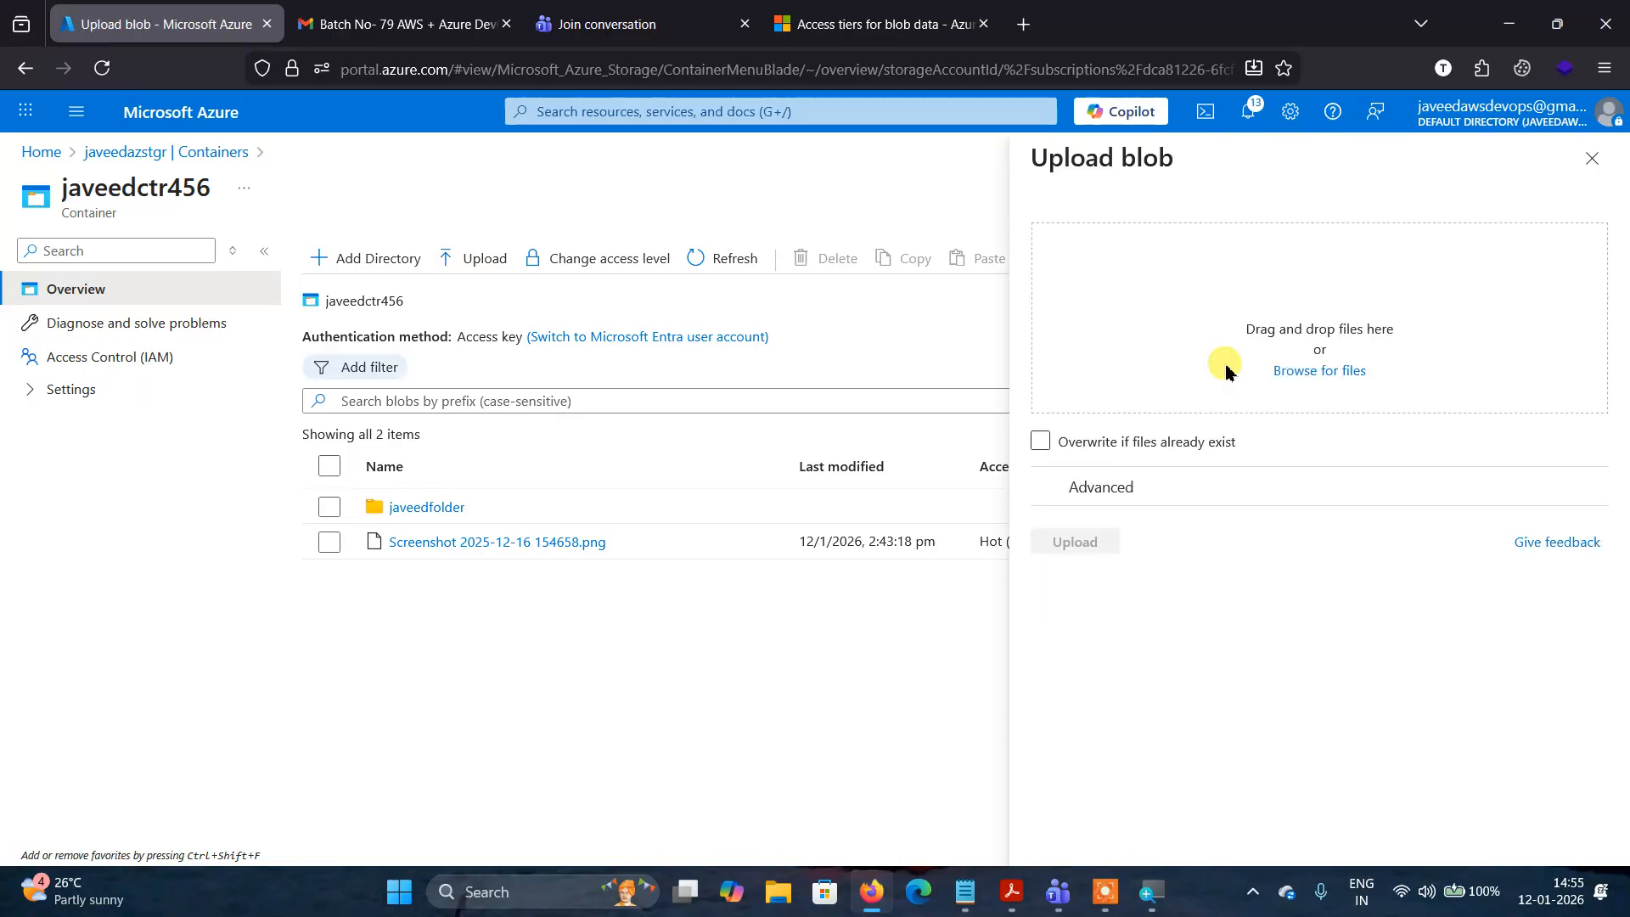
click(1321, 372)
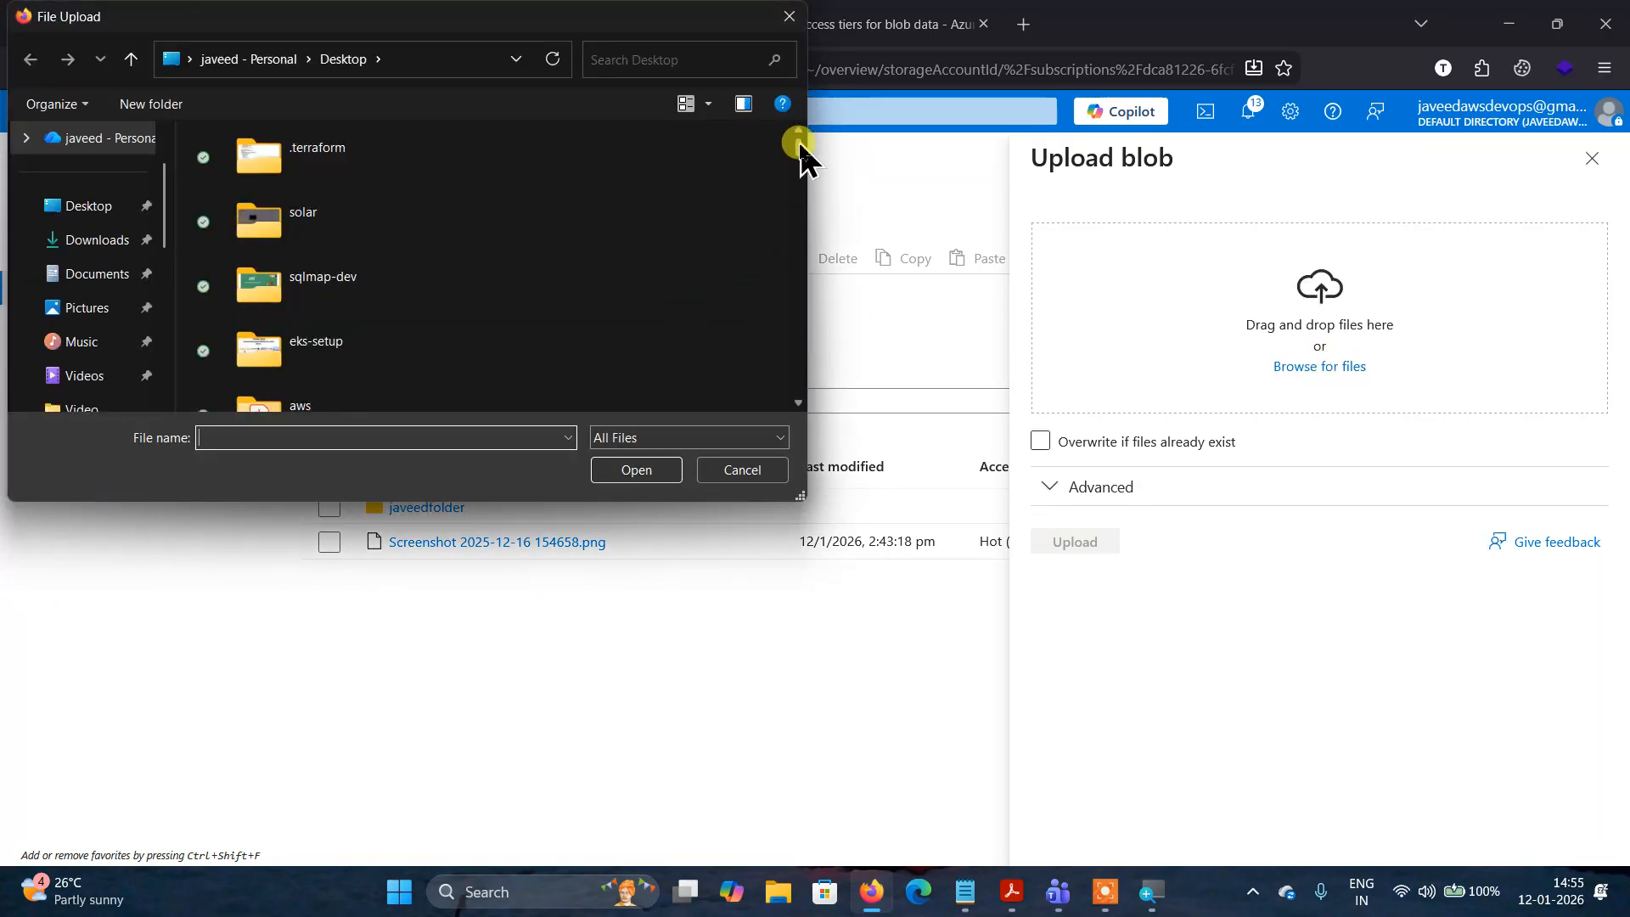
drag(798, 147, 800, 350)
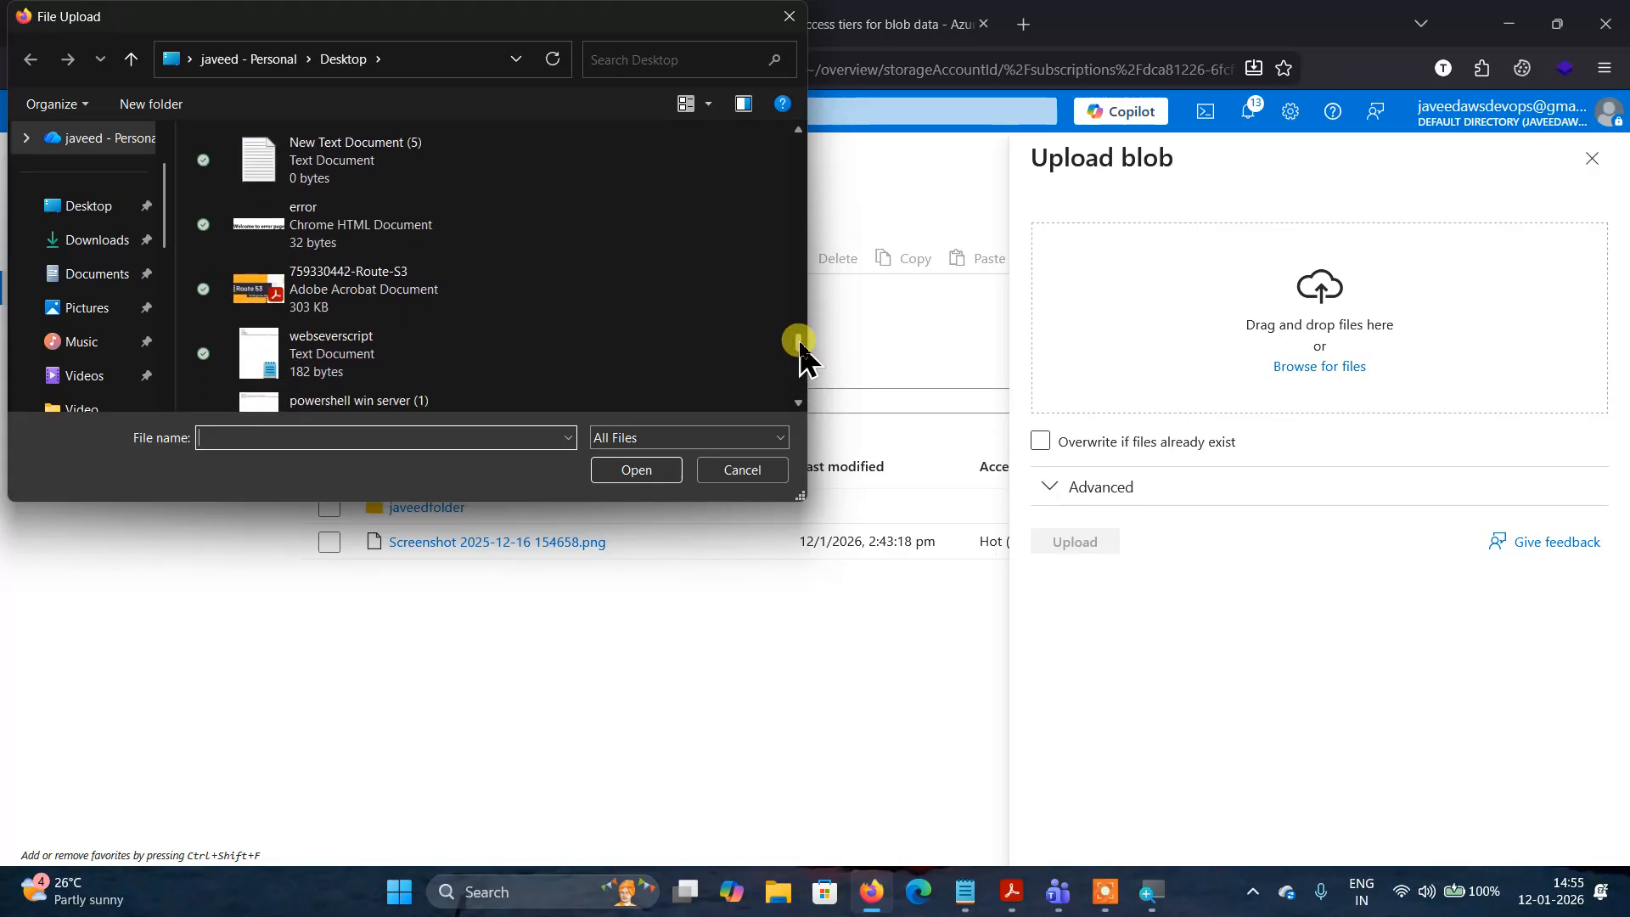
click(353, 346)
click(669, 473)
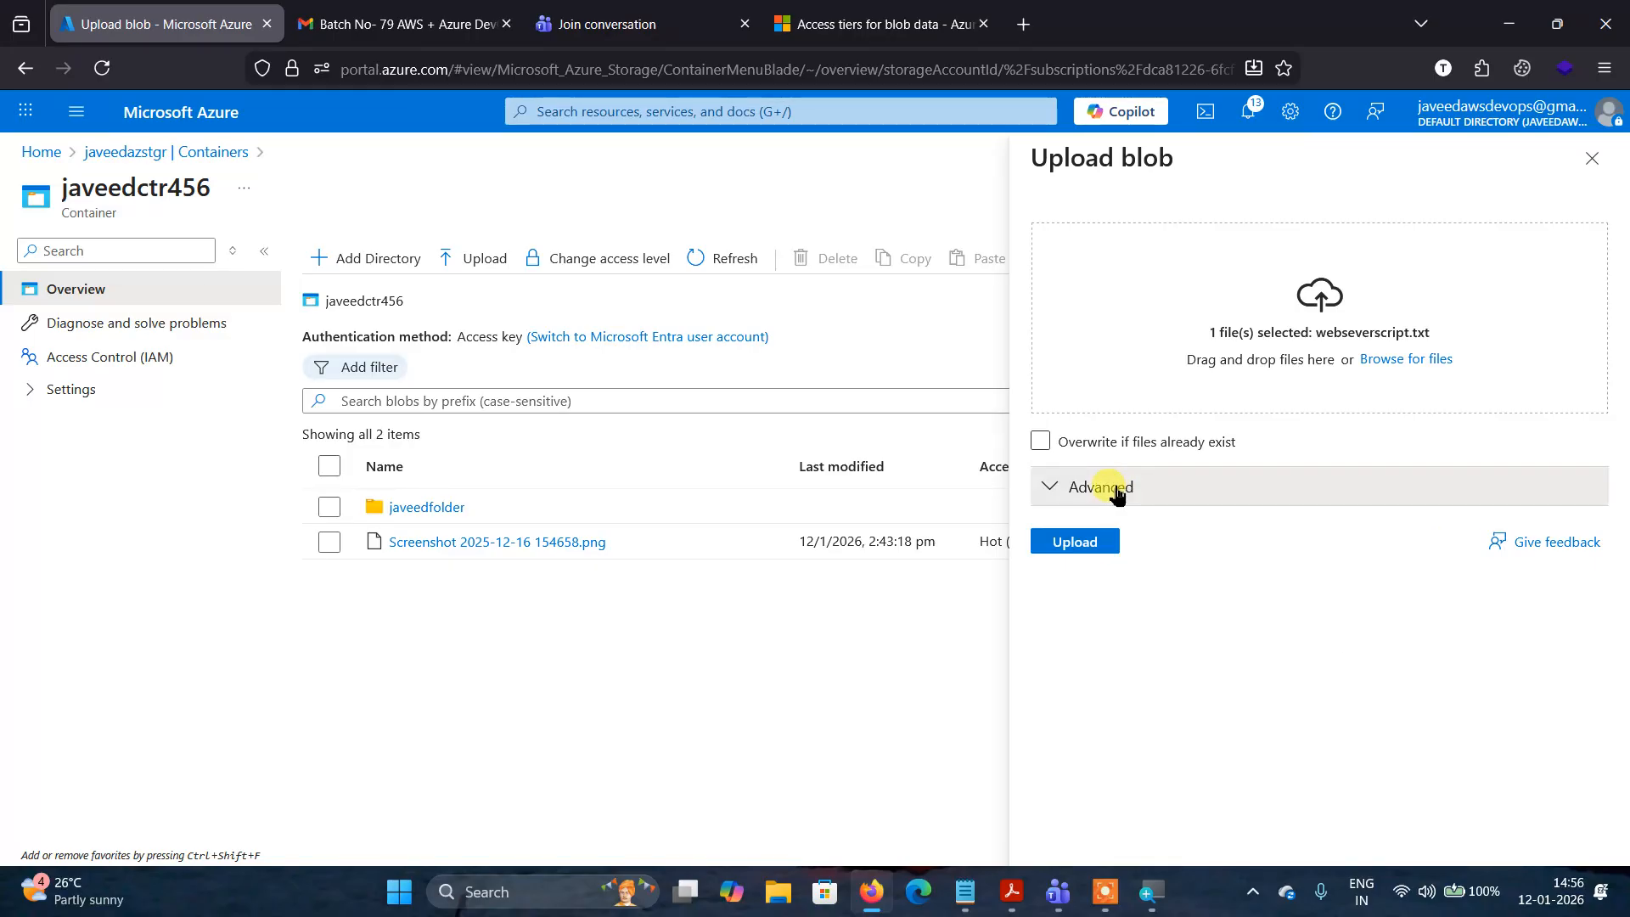
Review the access tier choices in the upload's advanced options, then leave the upload without submitting it.
click(1116, 491)
scroll(1329, 679, down, 1)
scroll(1329, 679, down, 2)
click(1314, 546)
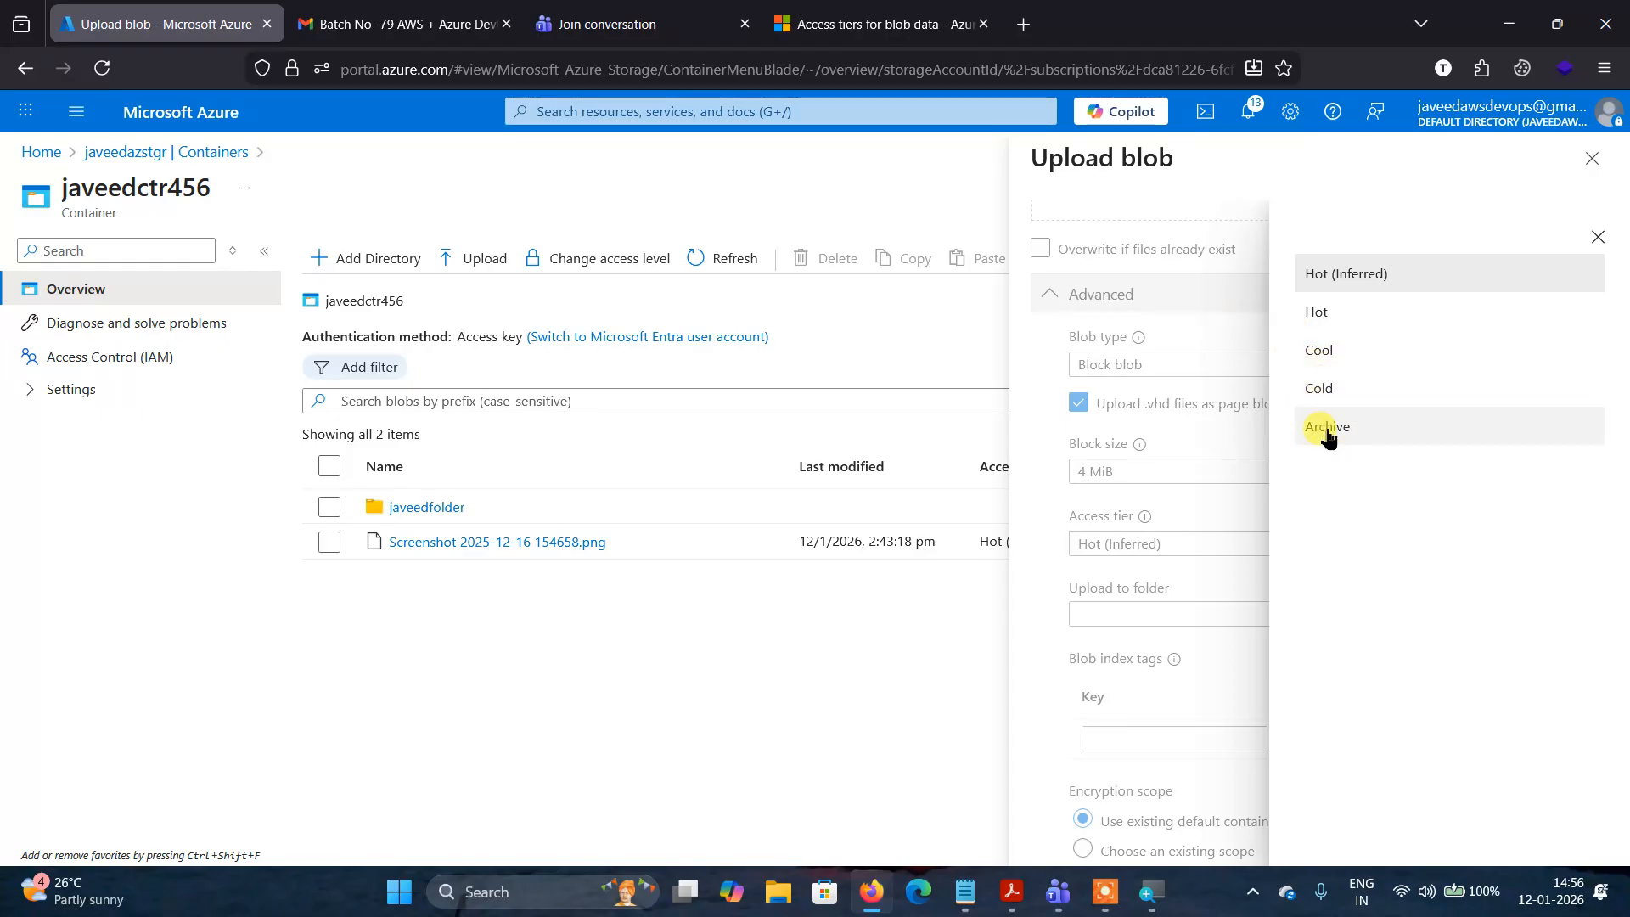
click(1599, 239)
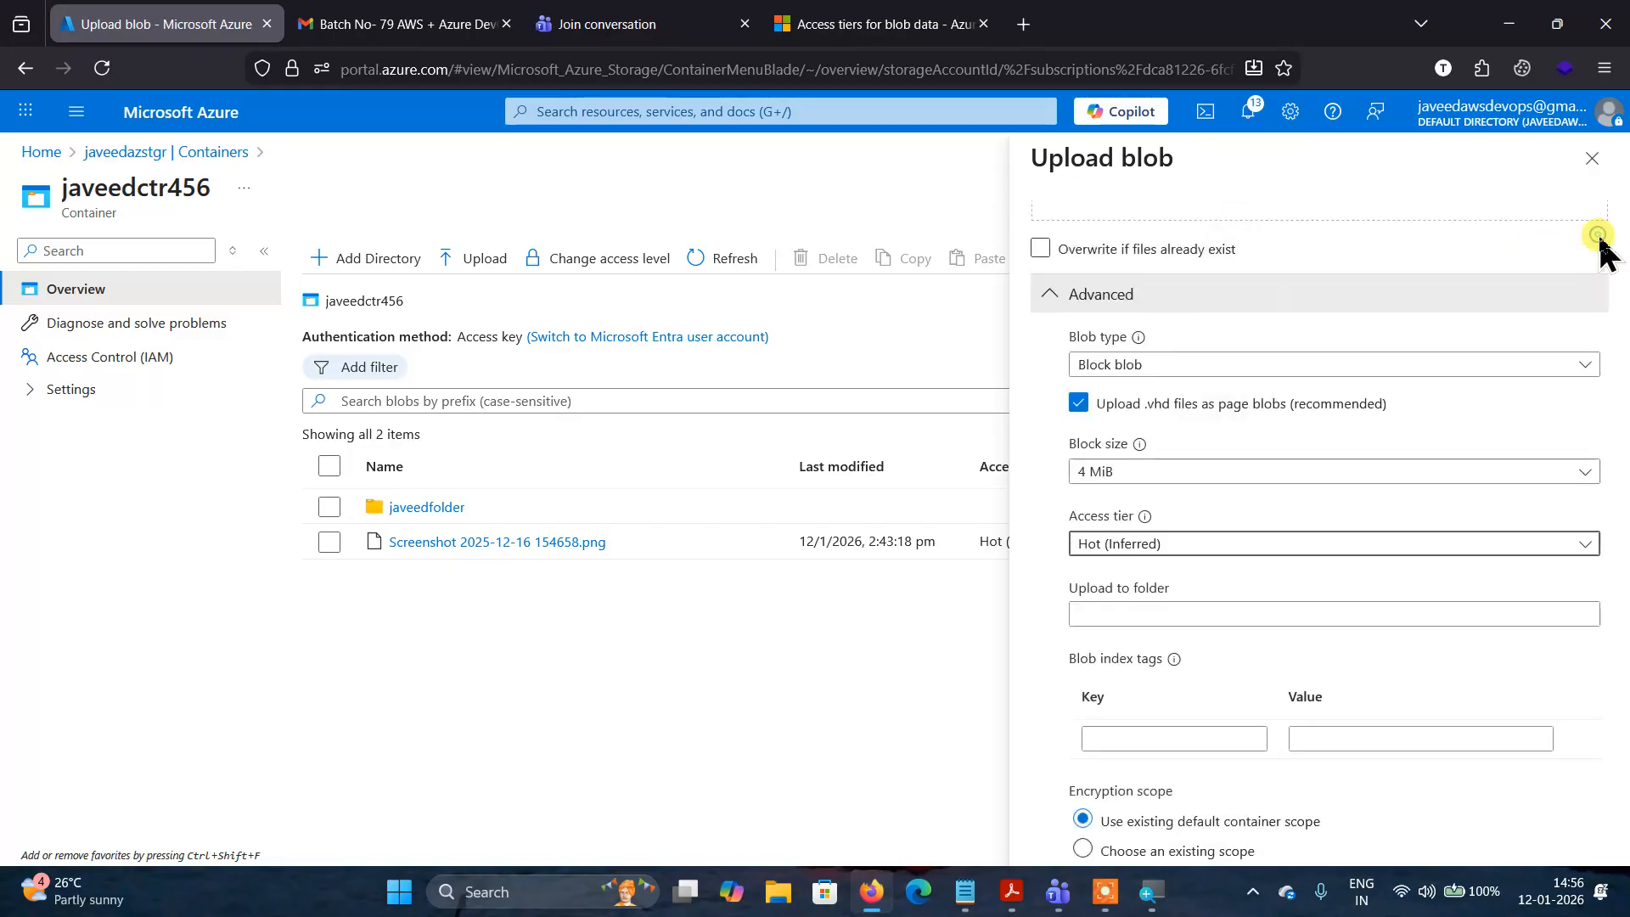
click(1596, 159)
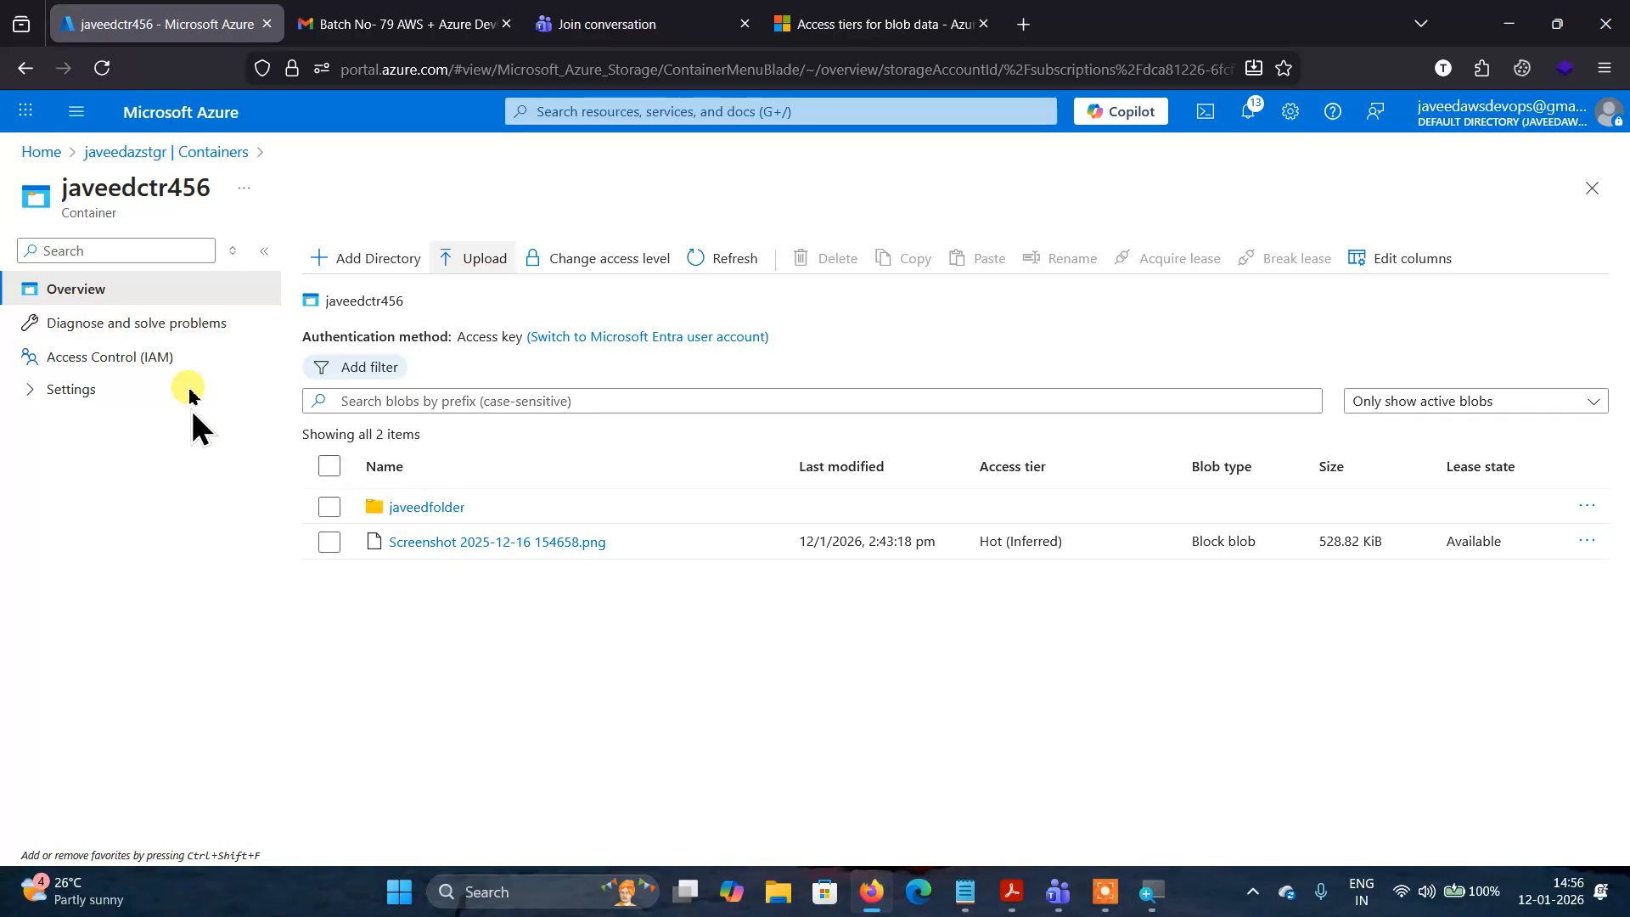
Go back to the storage account's container list and open the account's Lifecycle management settings.
click(125, 155)
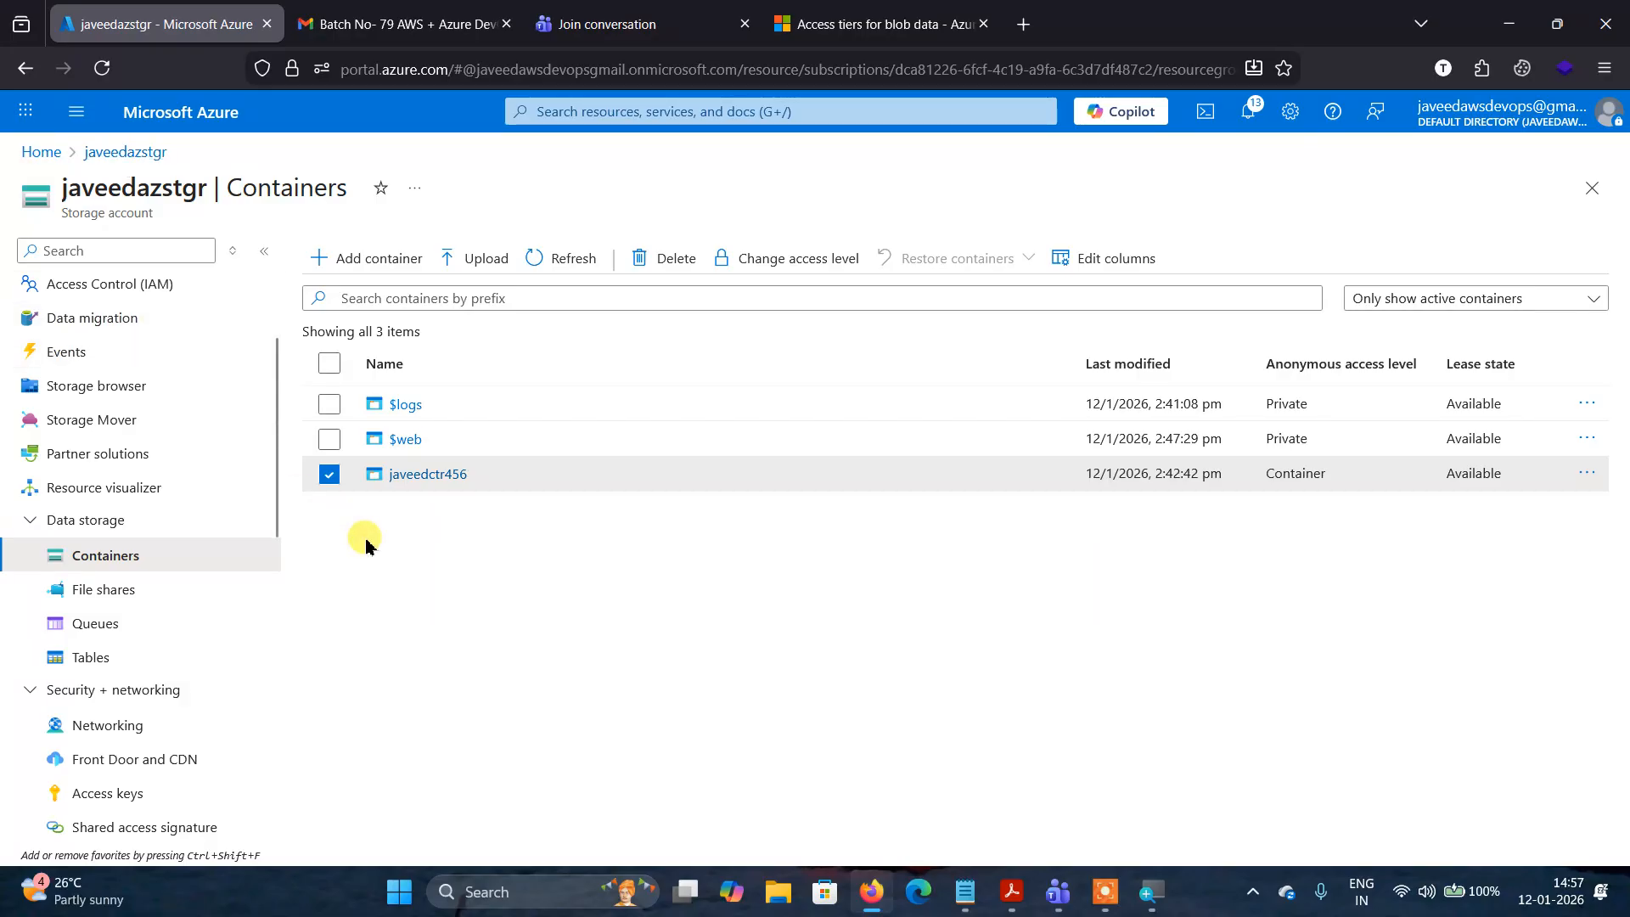
scroll(208, 582, down, 5)
scroll(208, 581, down, 2)
scroll(206, 580, down, 1)
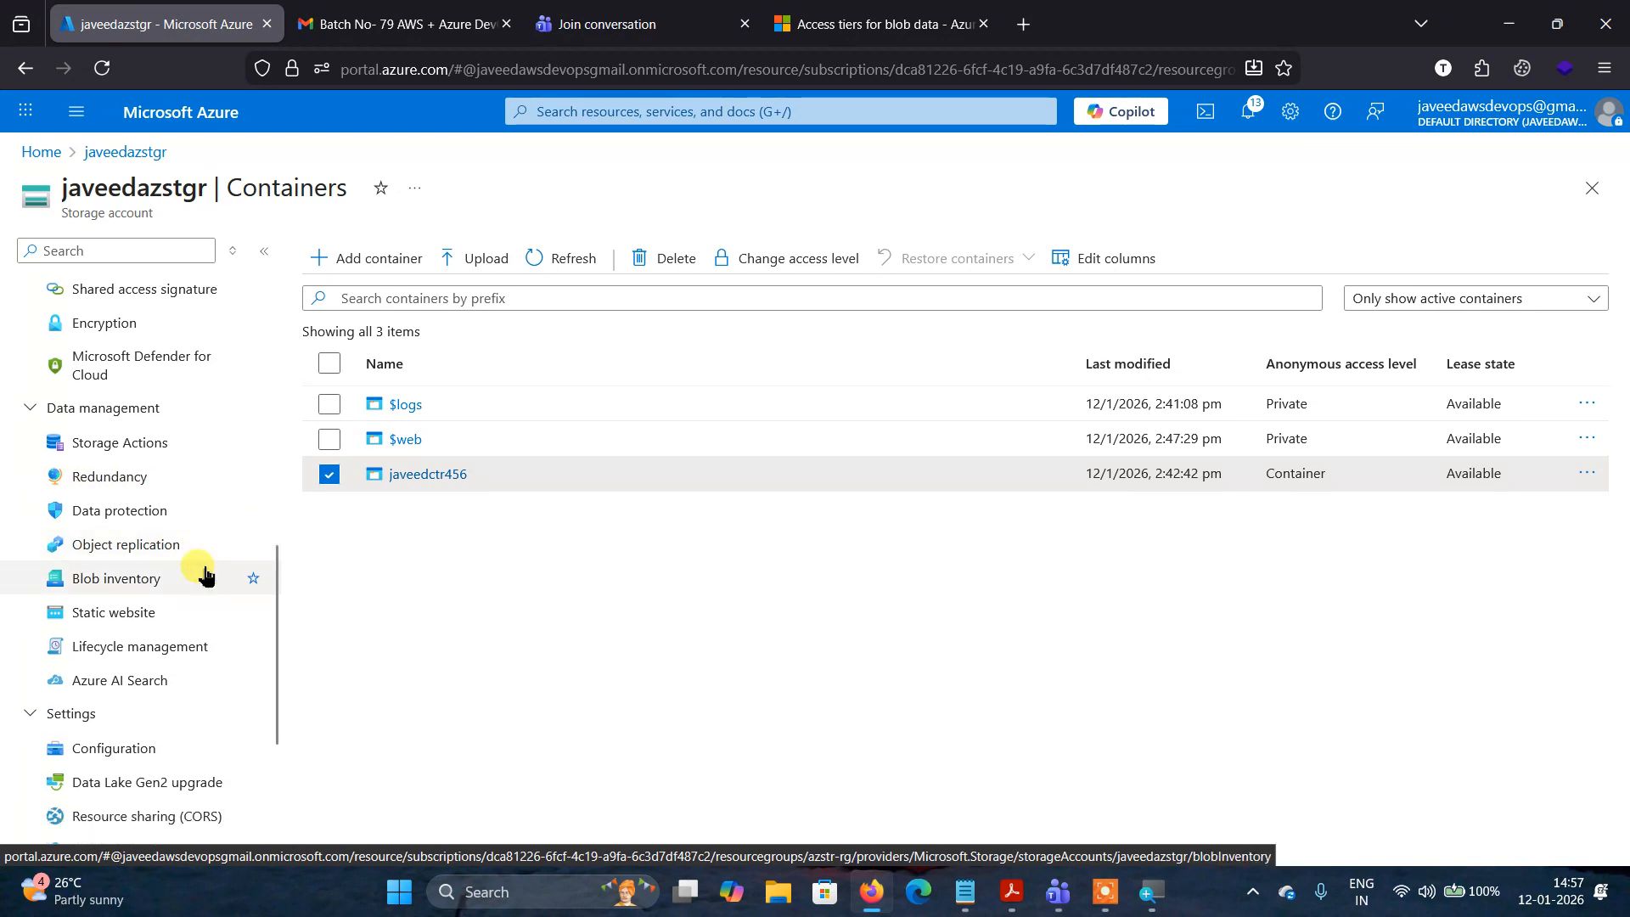
scroll(207, 577, down, 3)
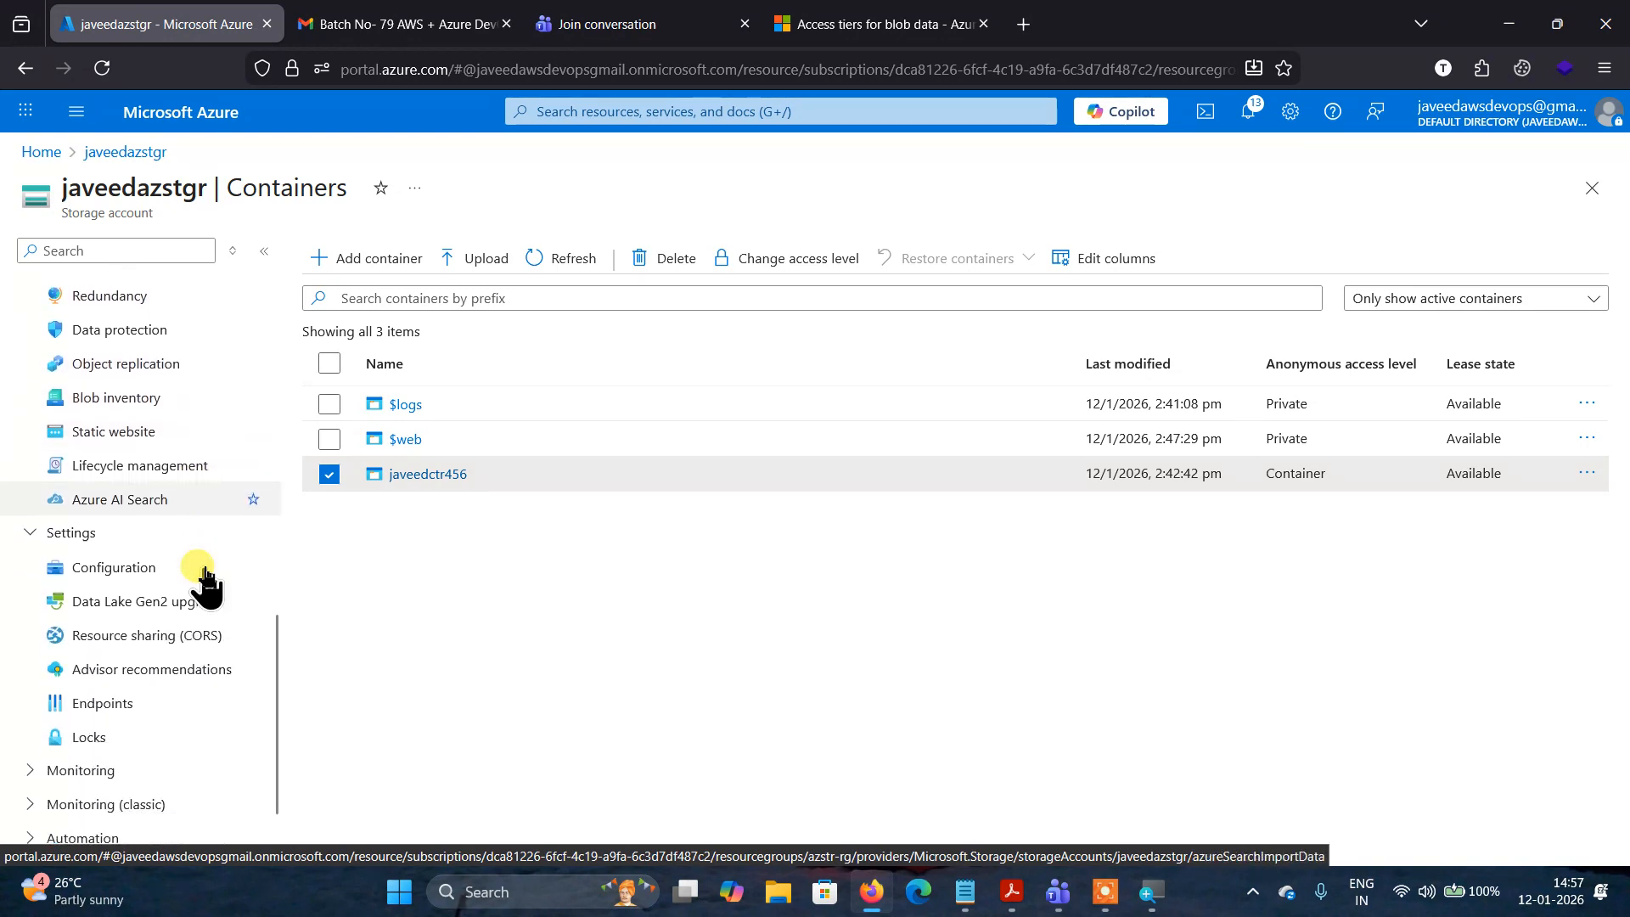
scroll(207, 580, up, 3)
scroll(206, 580, up, 3)
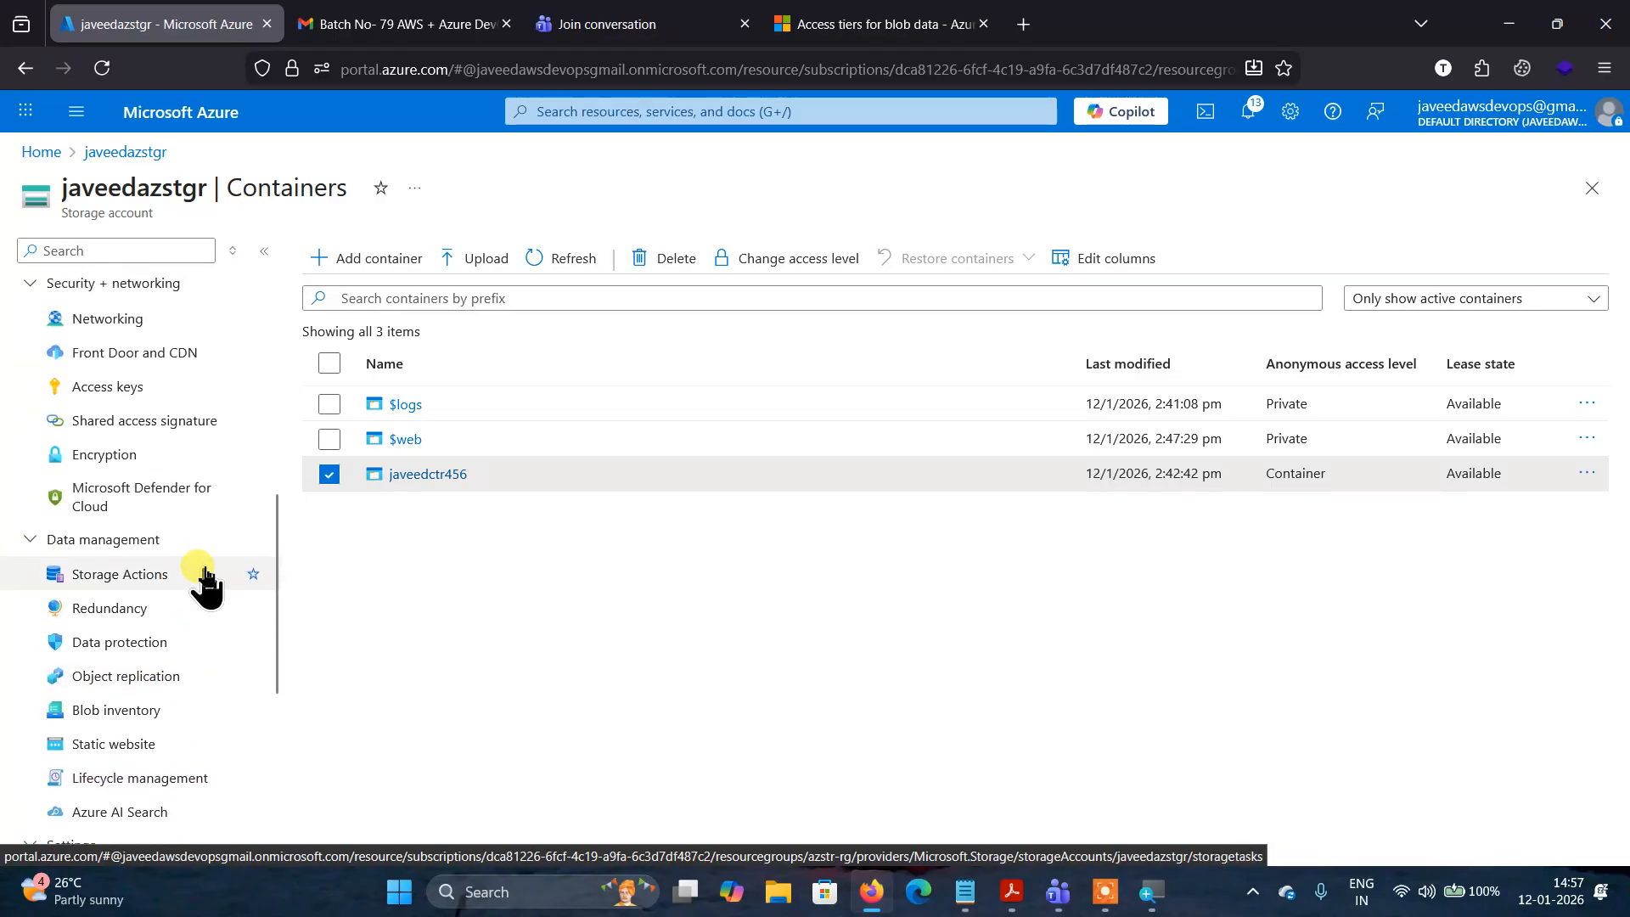
scroll(207, 580, down, 2)
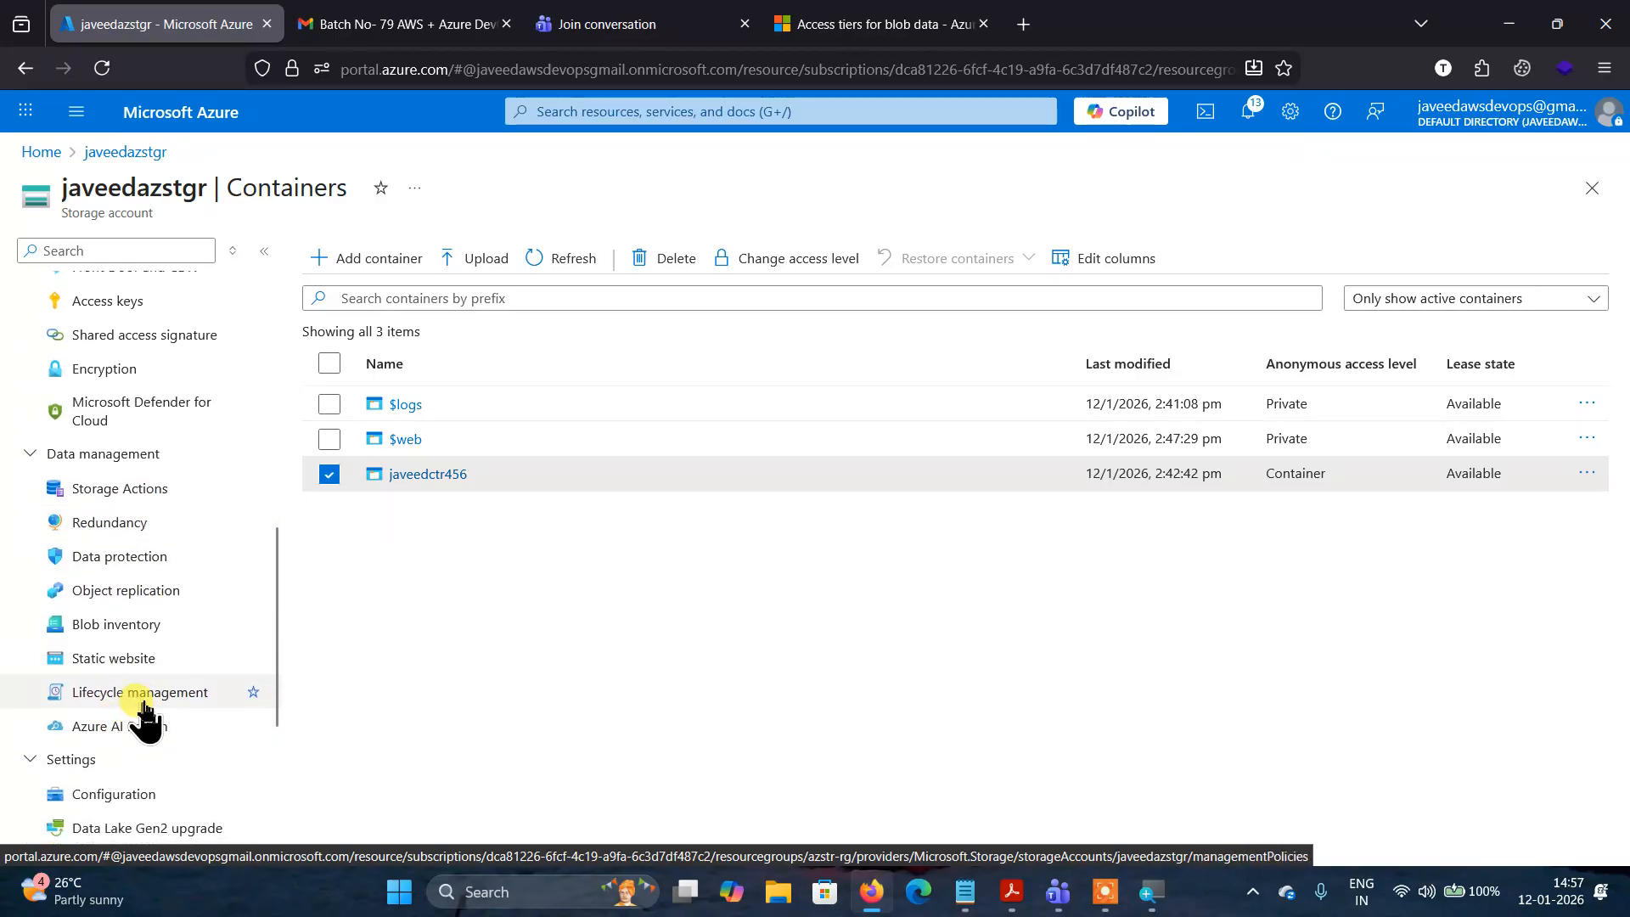
click(143, 703)
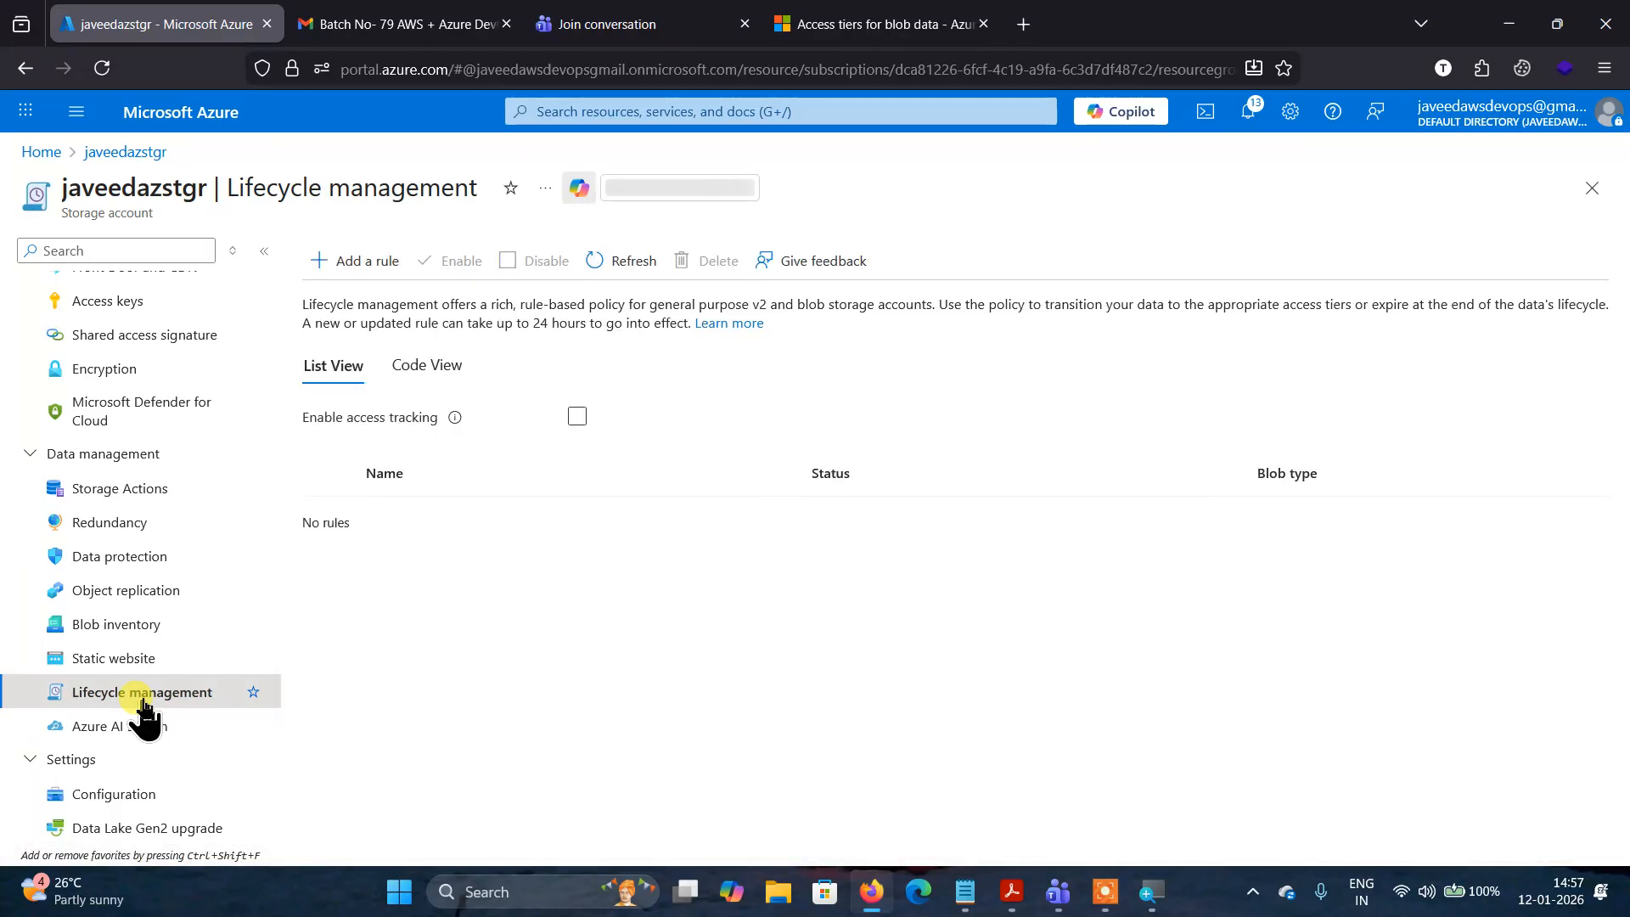
Start a lifecycle rule named mylifemyrule with the default scope and blob types, and proceed to its base blob conditions.
click(380, 264)
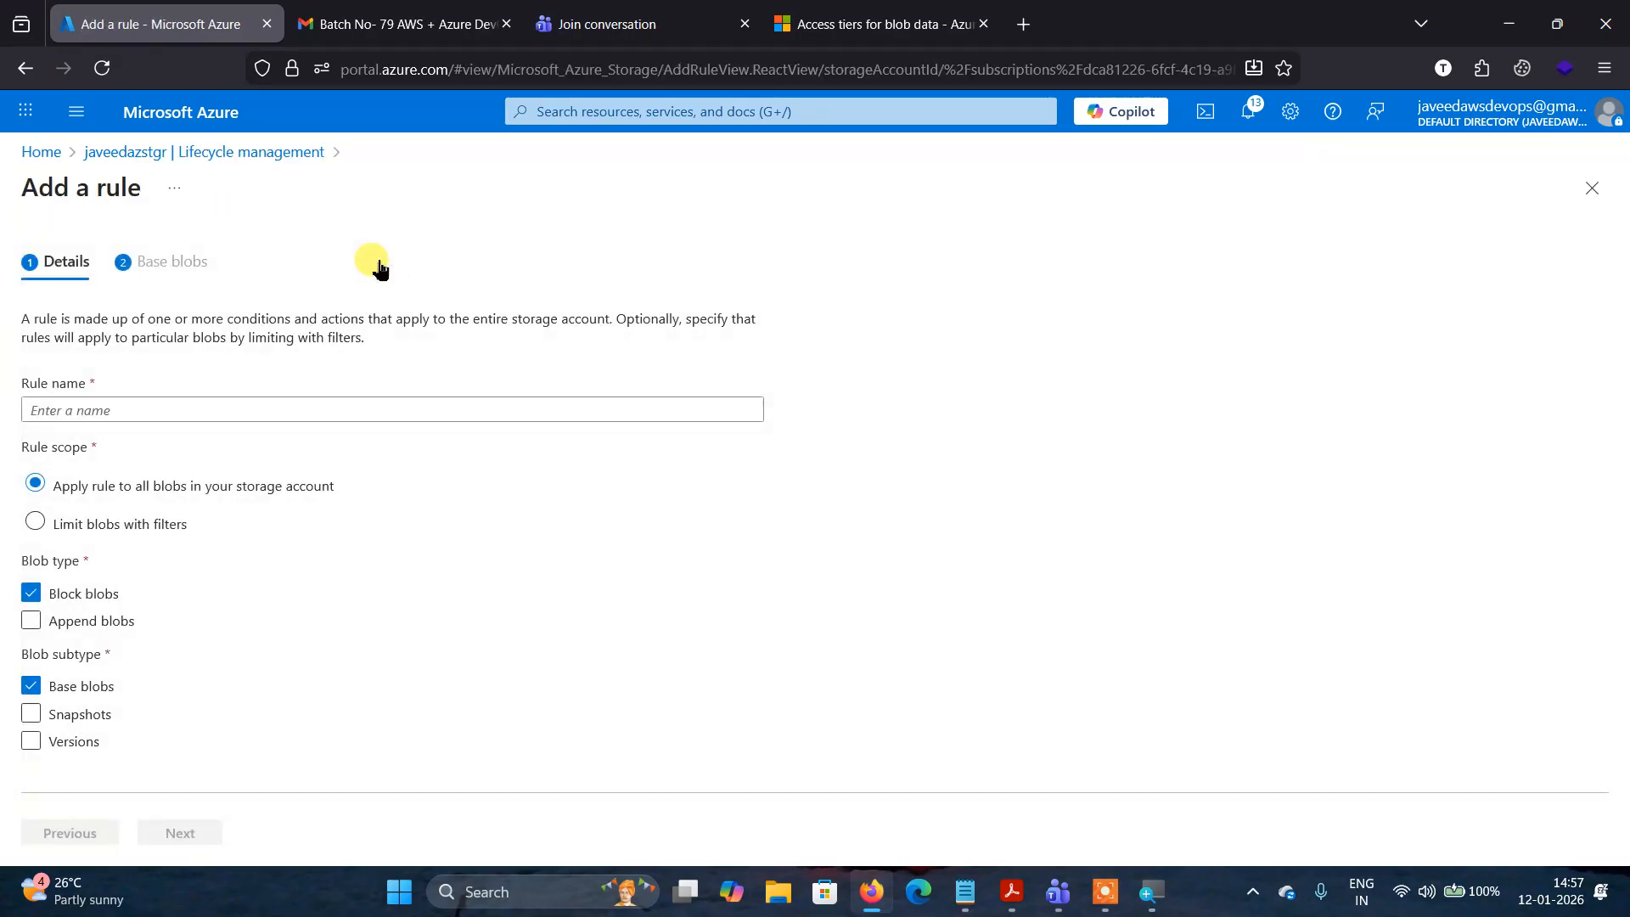
click(198, 404)
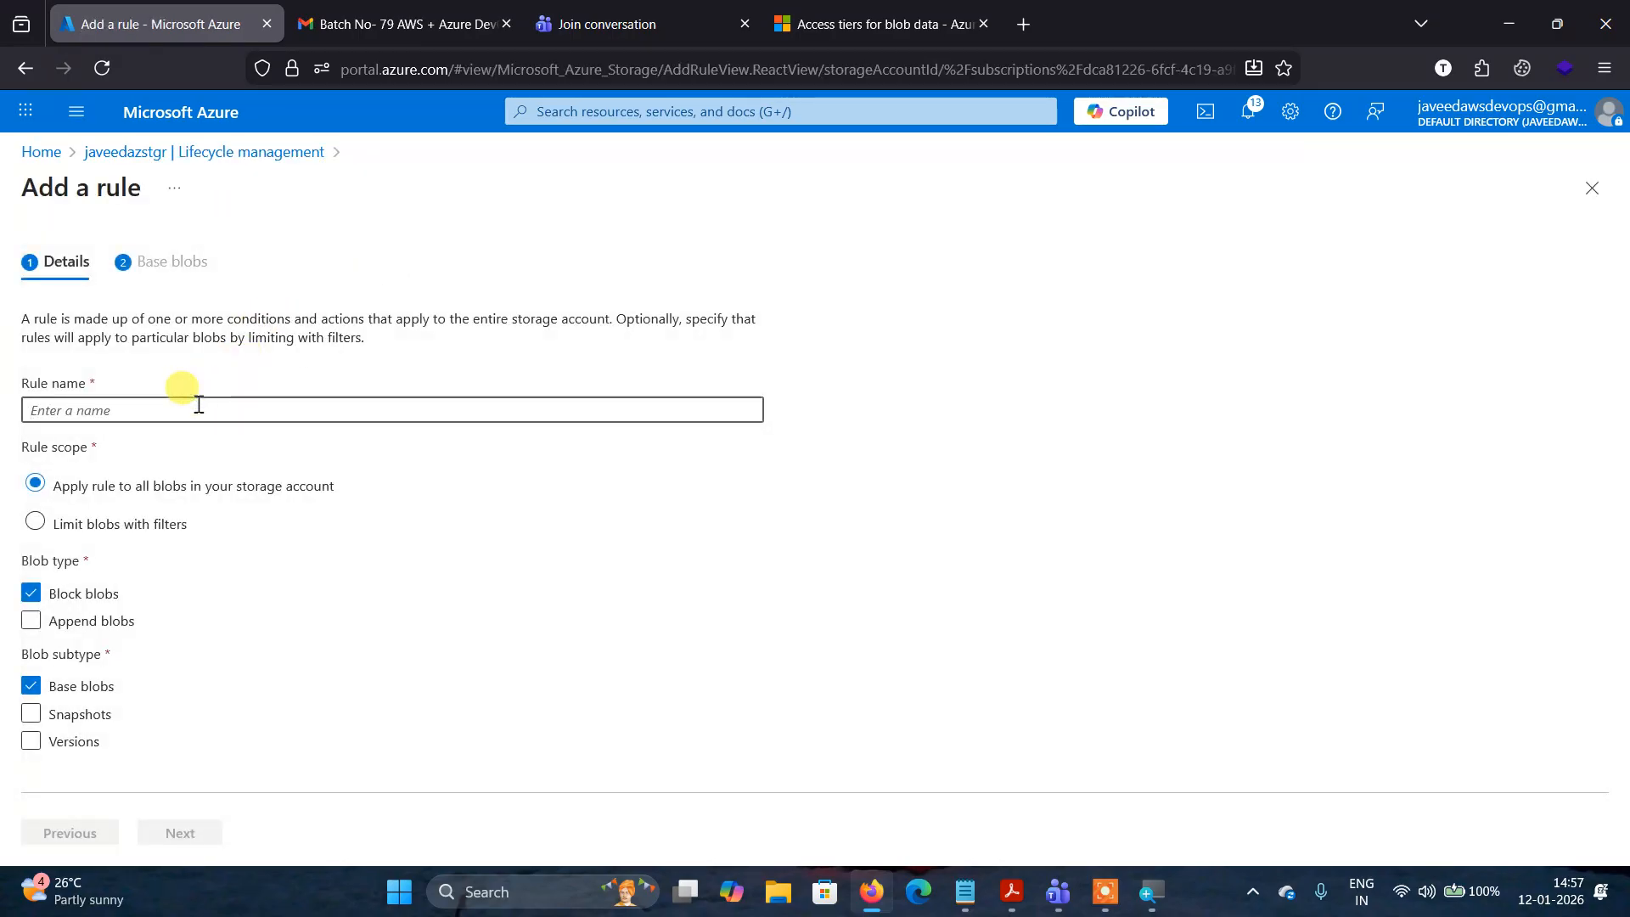
text(mylife)
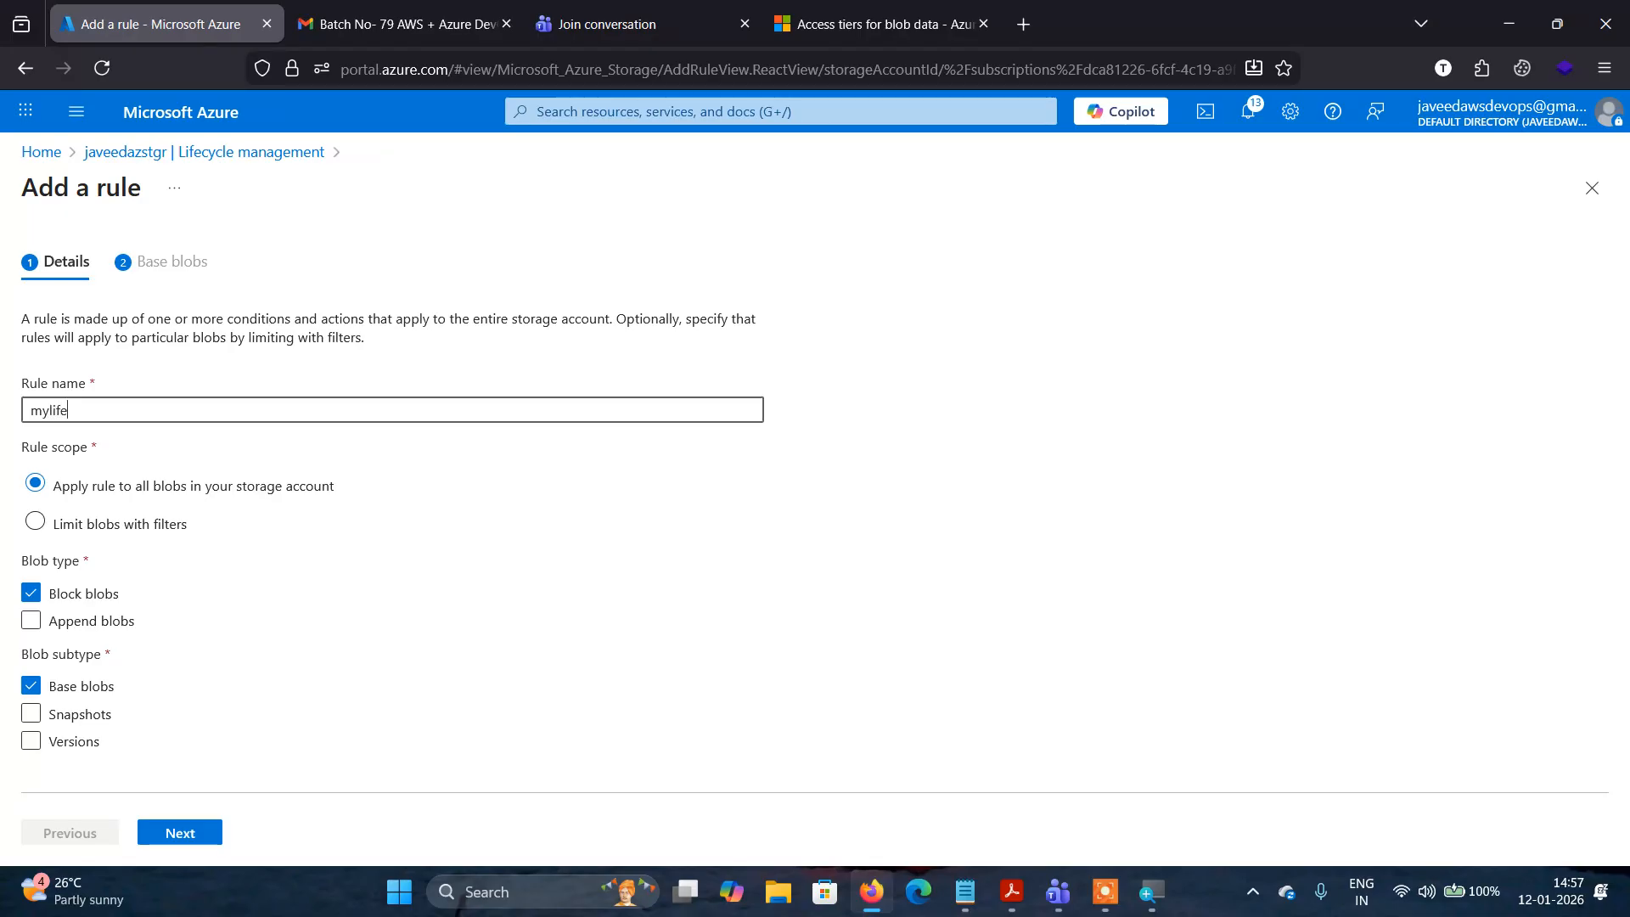
text(myrule)
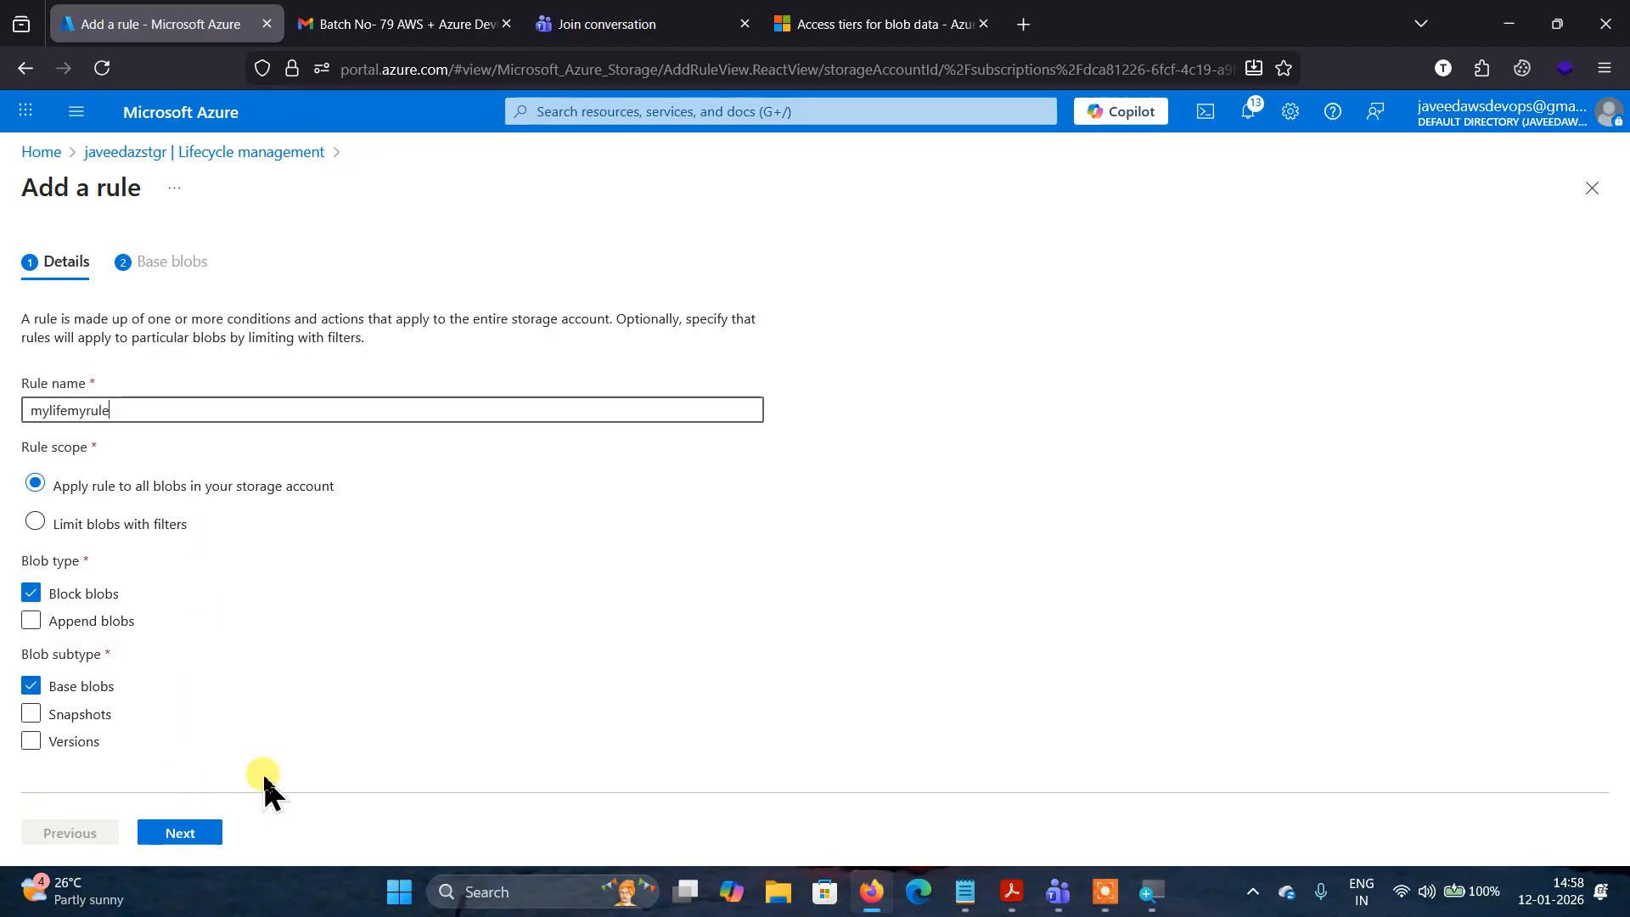
click(207, 833)
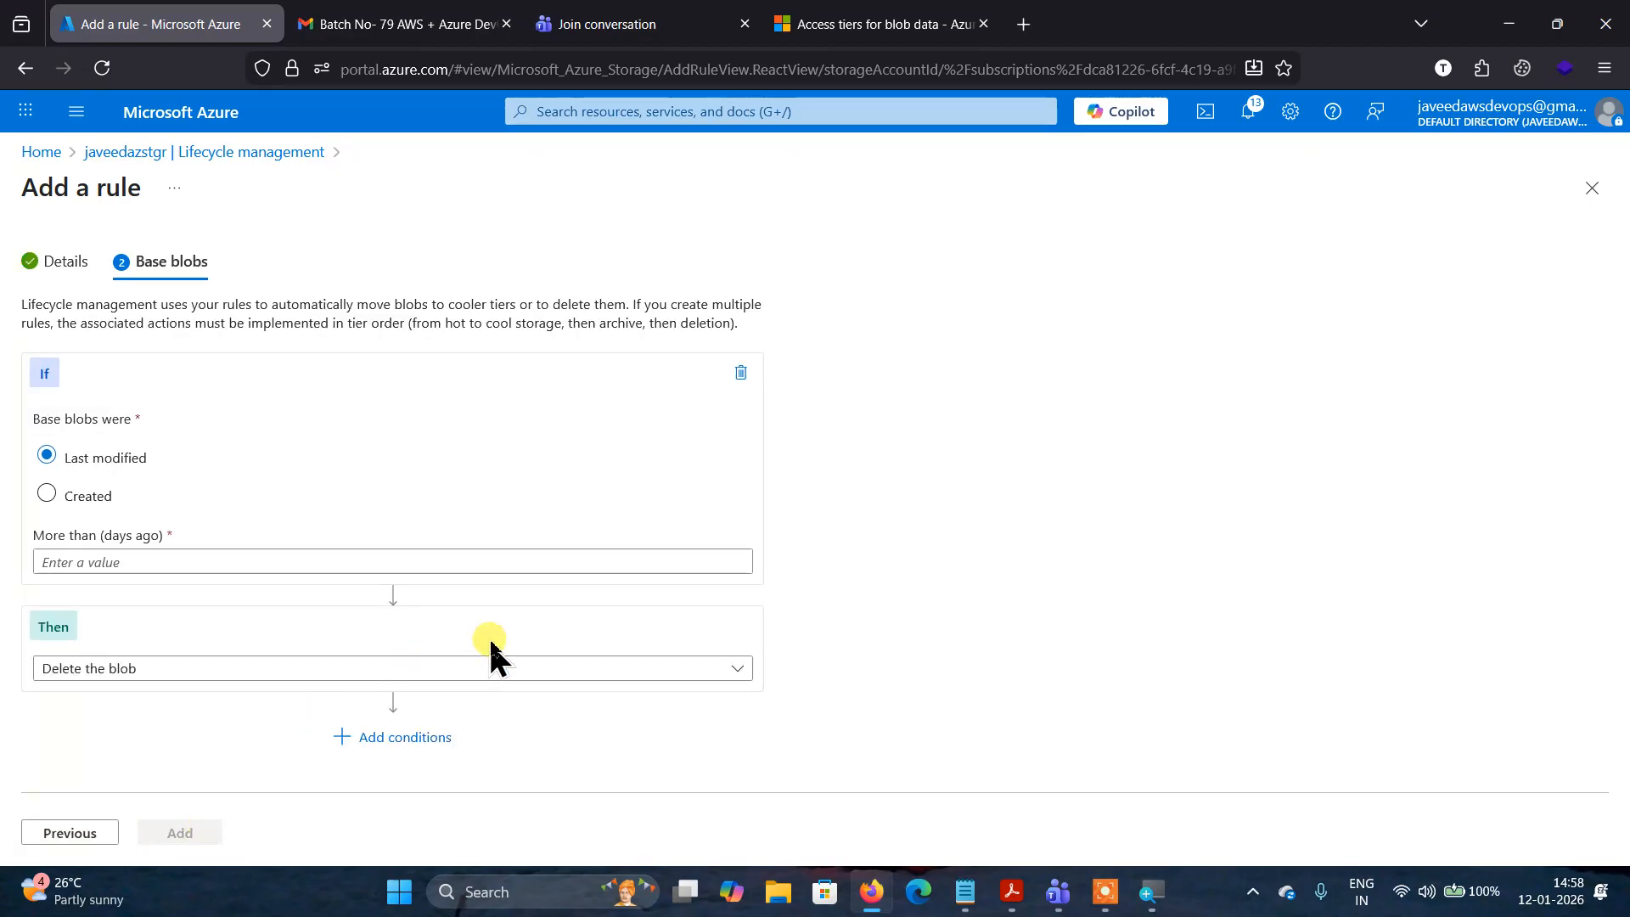
Set the first condition to move base blobs created more than 30 days ago to cool storage.
click(251, 561)
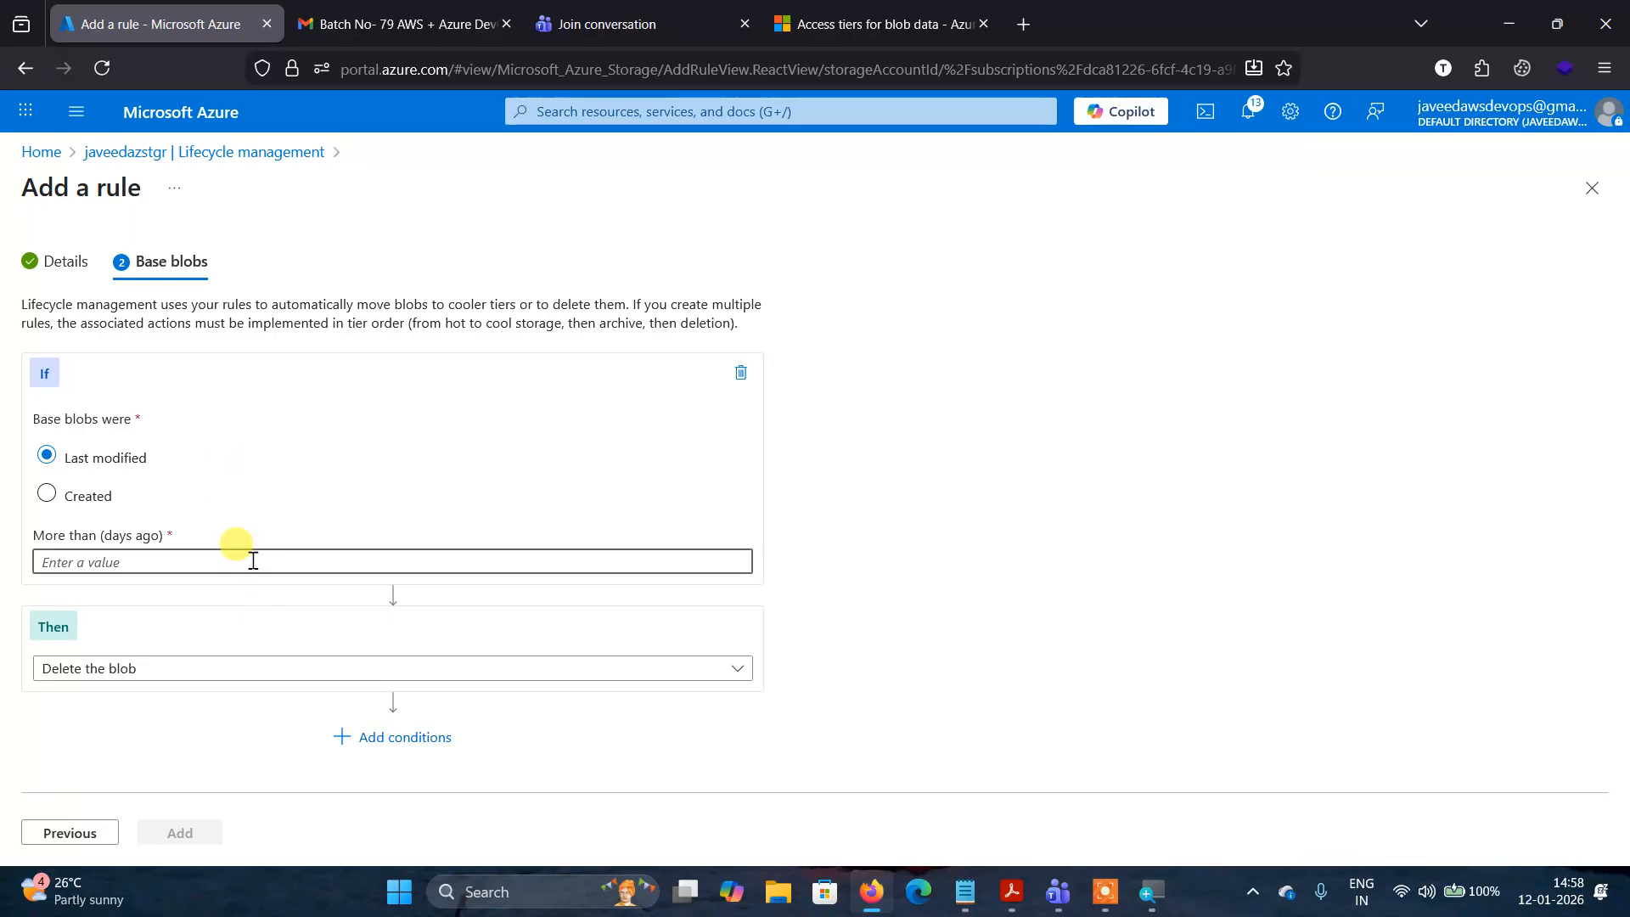
text(6)
key(BackSpace)
text(30)
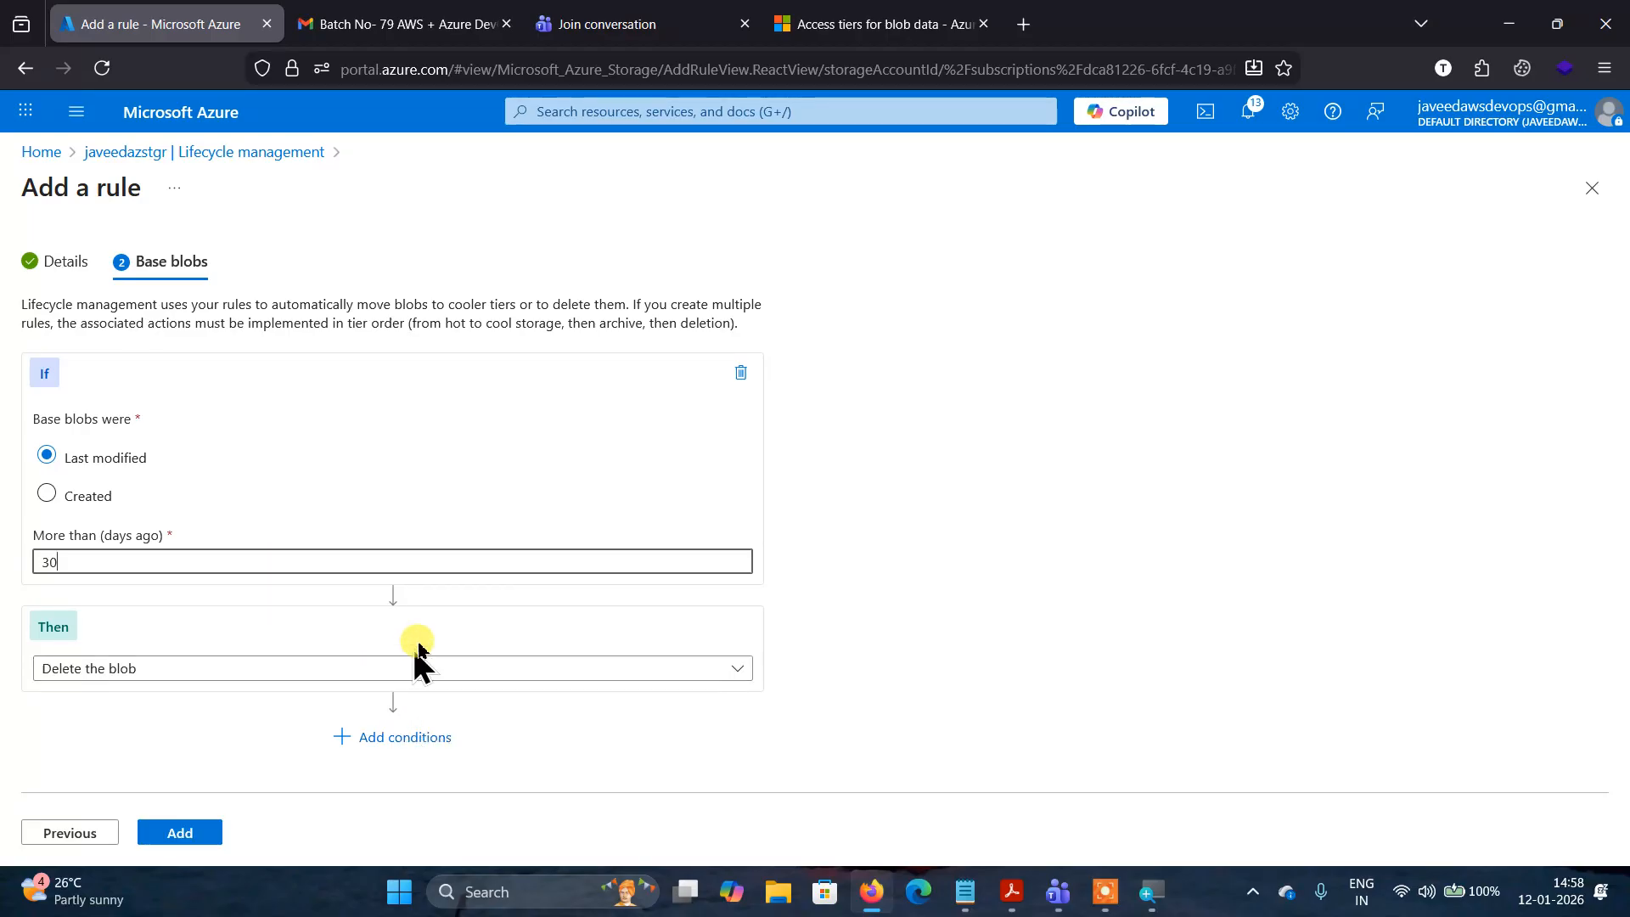
click(109, 507)
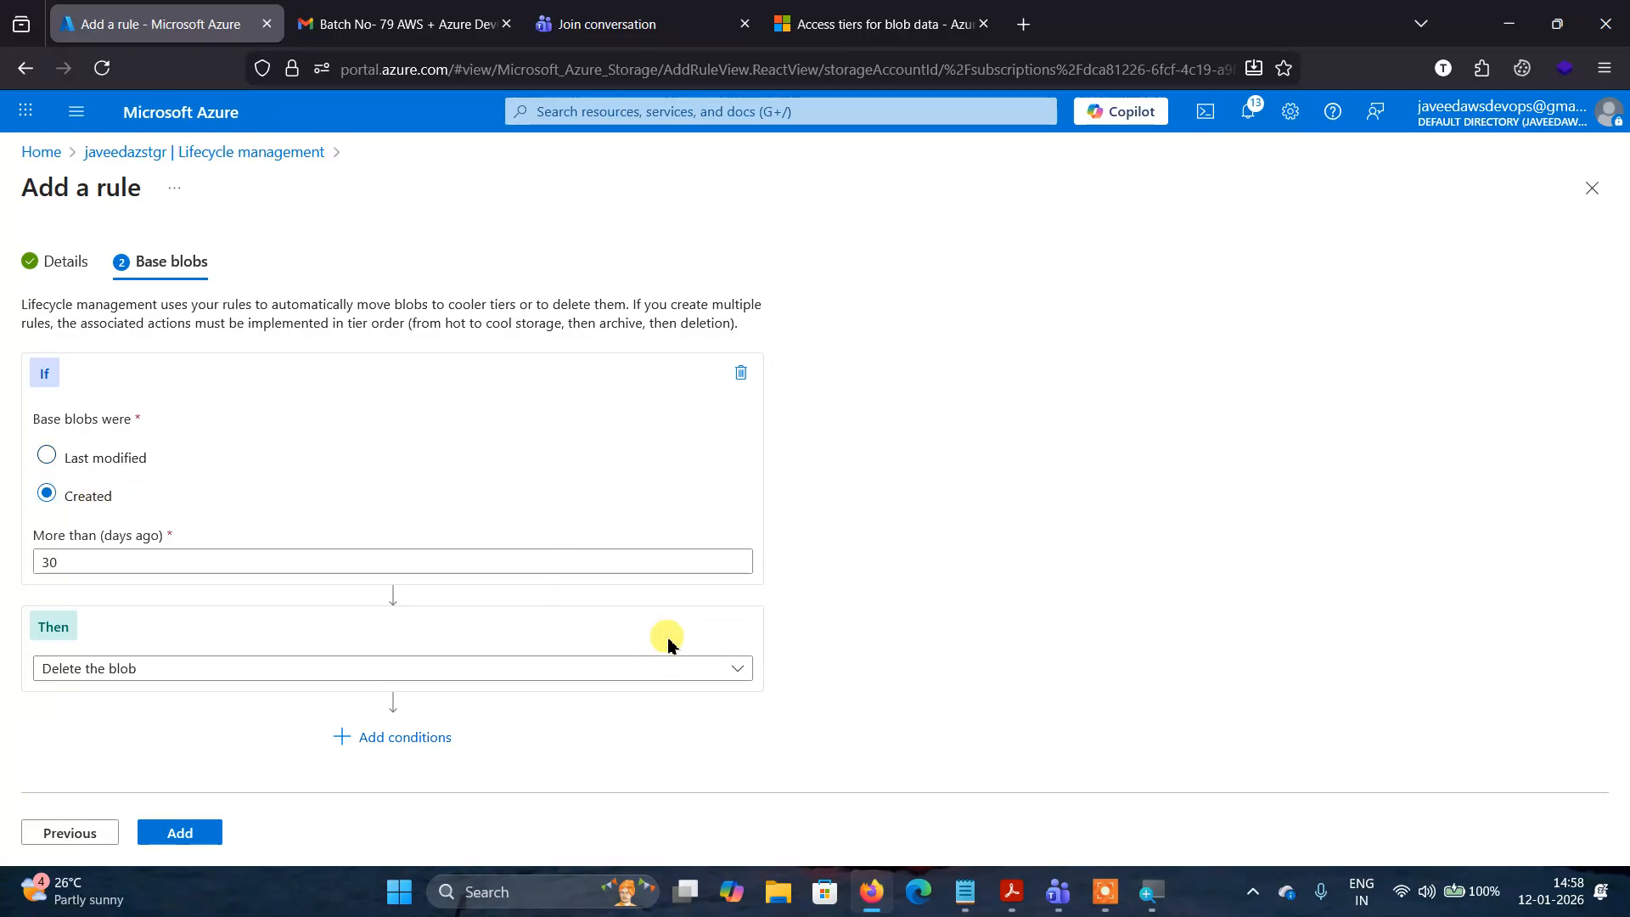
click(735, 671)
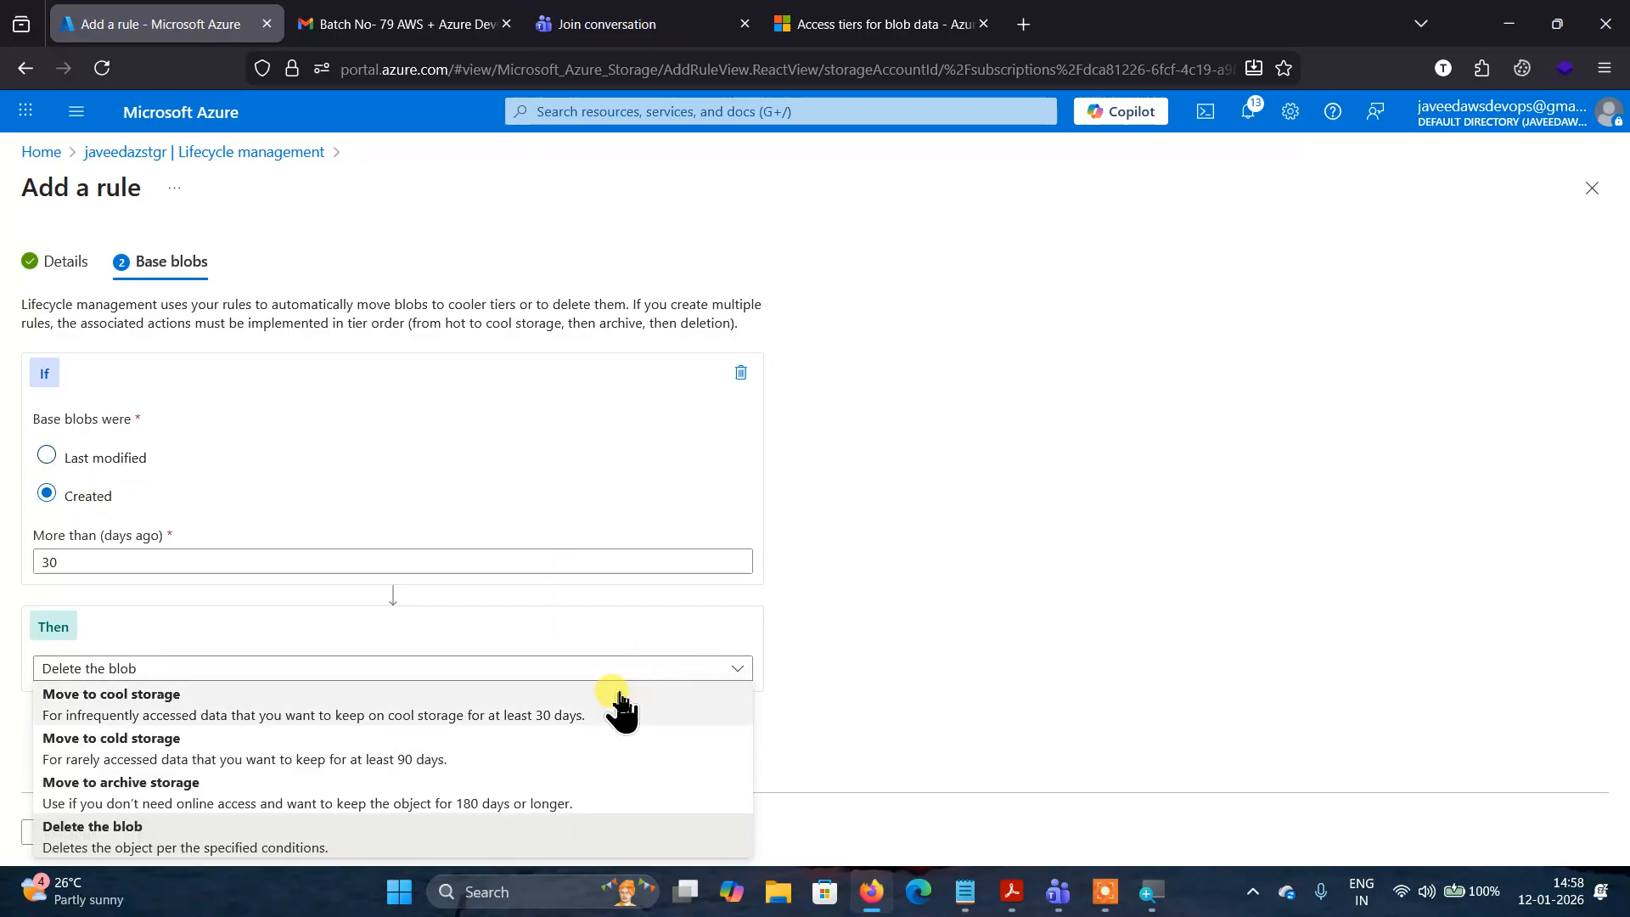
click(608, 719)
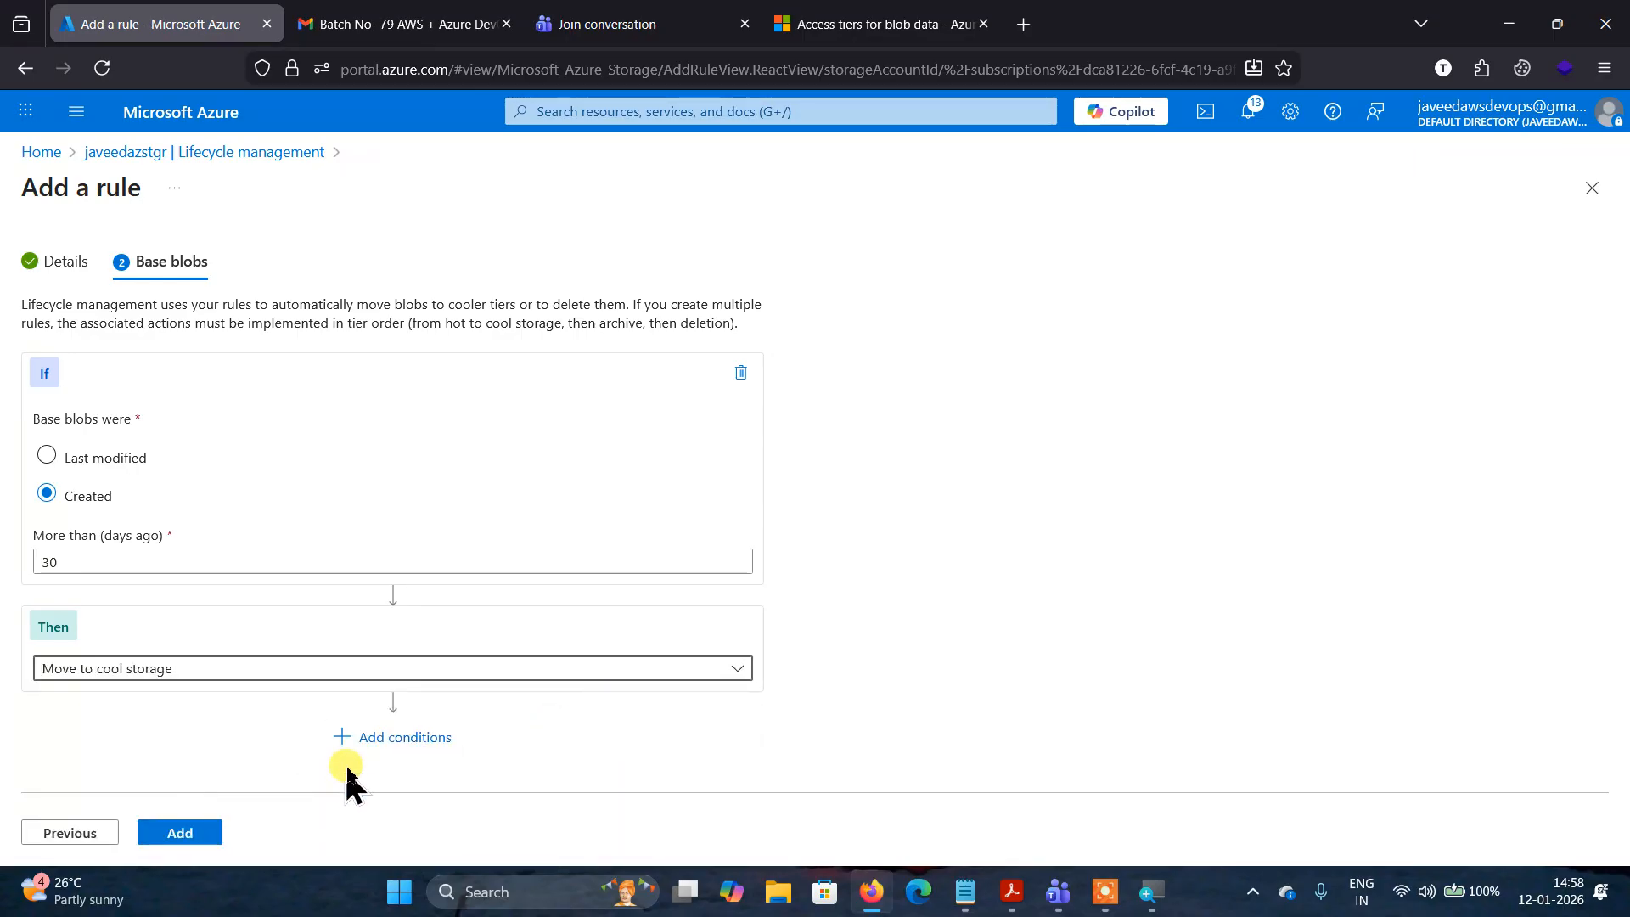
Add a second condition that moves base blobs last modified more than 30 days ago to cold storage.
click(355, 737)
scroll(660, 726, down, 3)
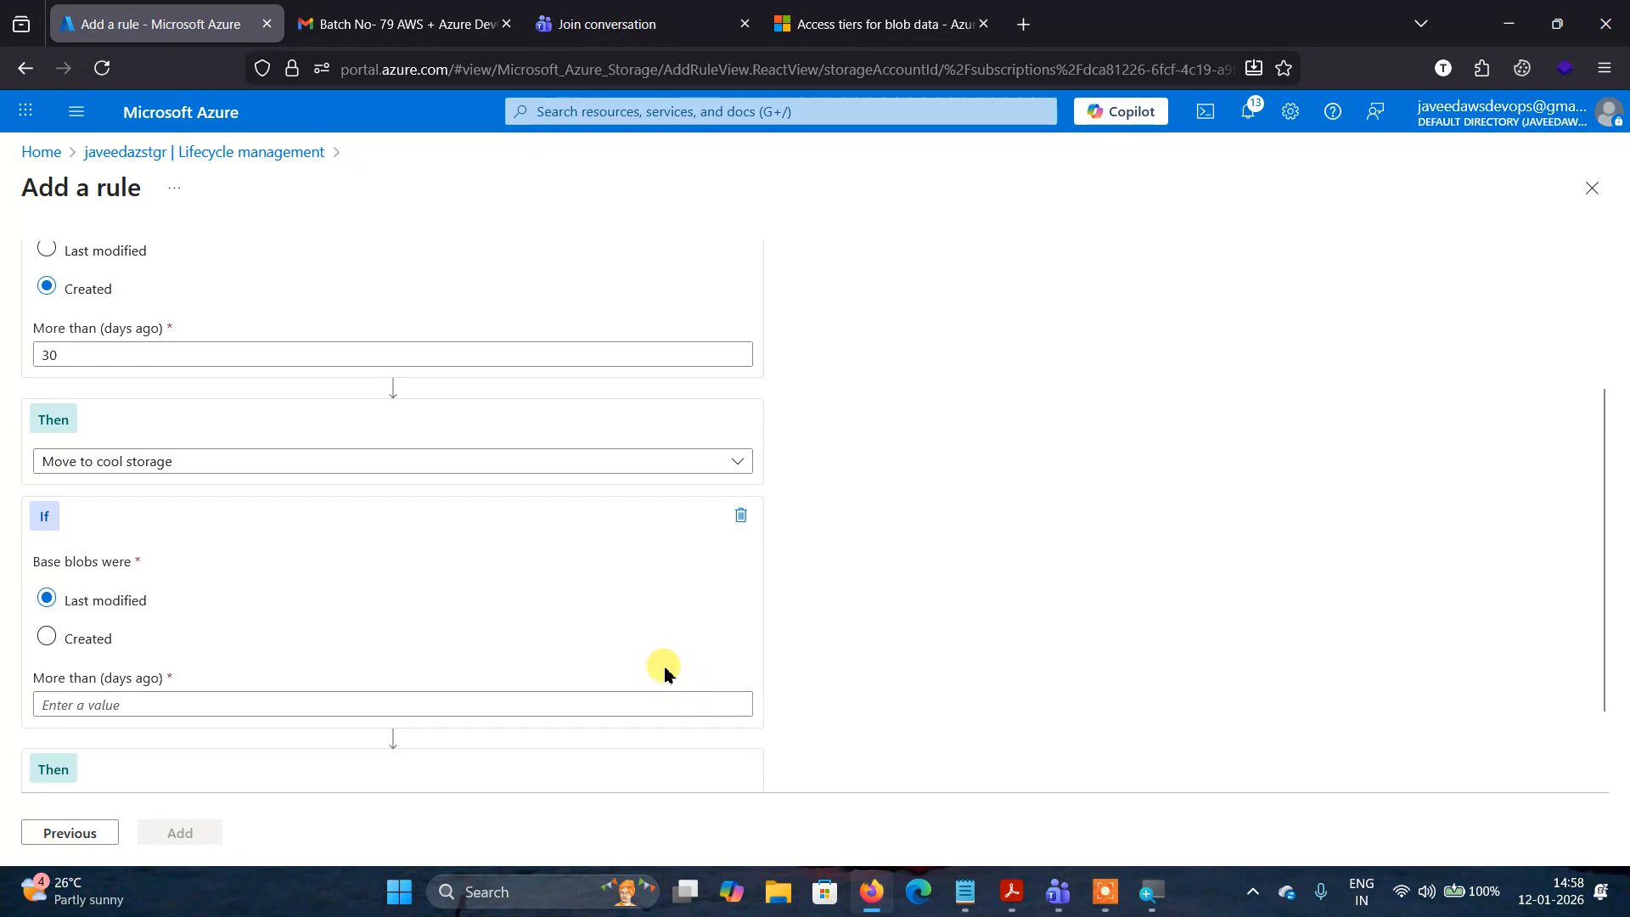
click(618, 696)
text(30)
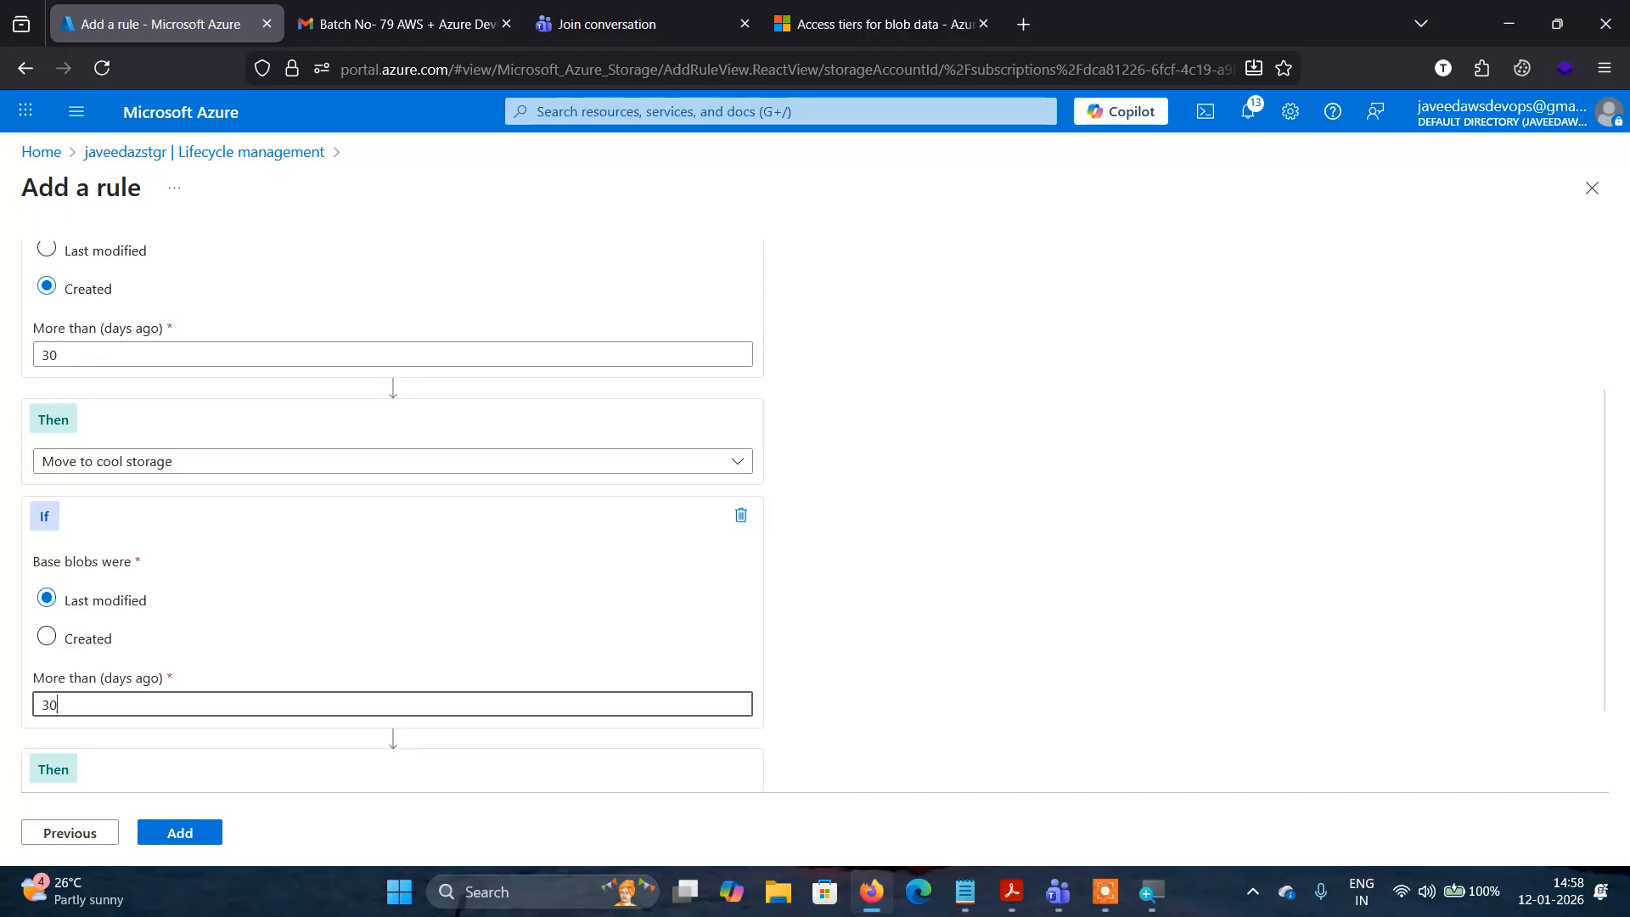
scroll(776, 671, down, 2)
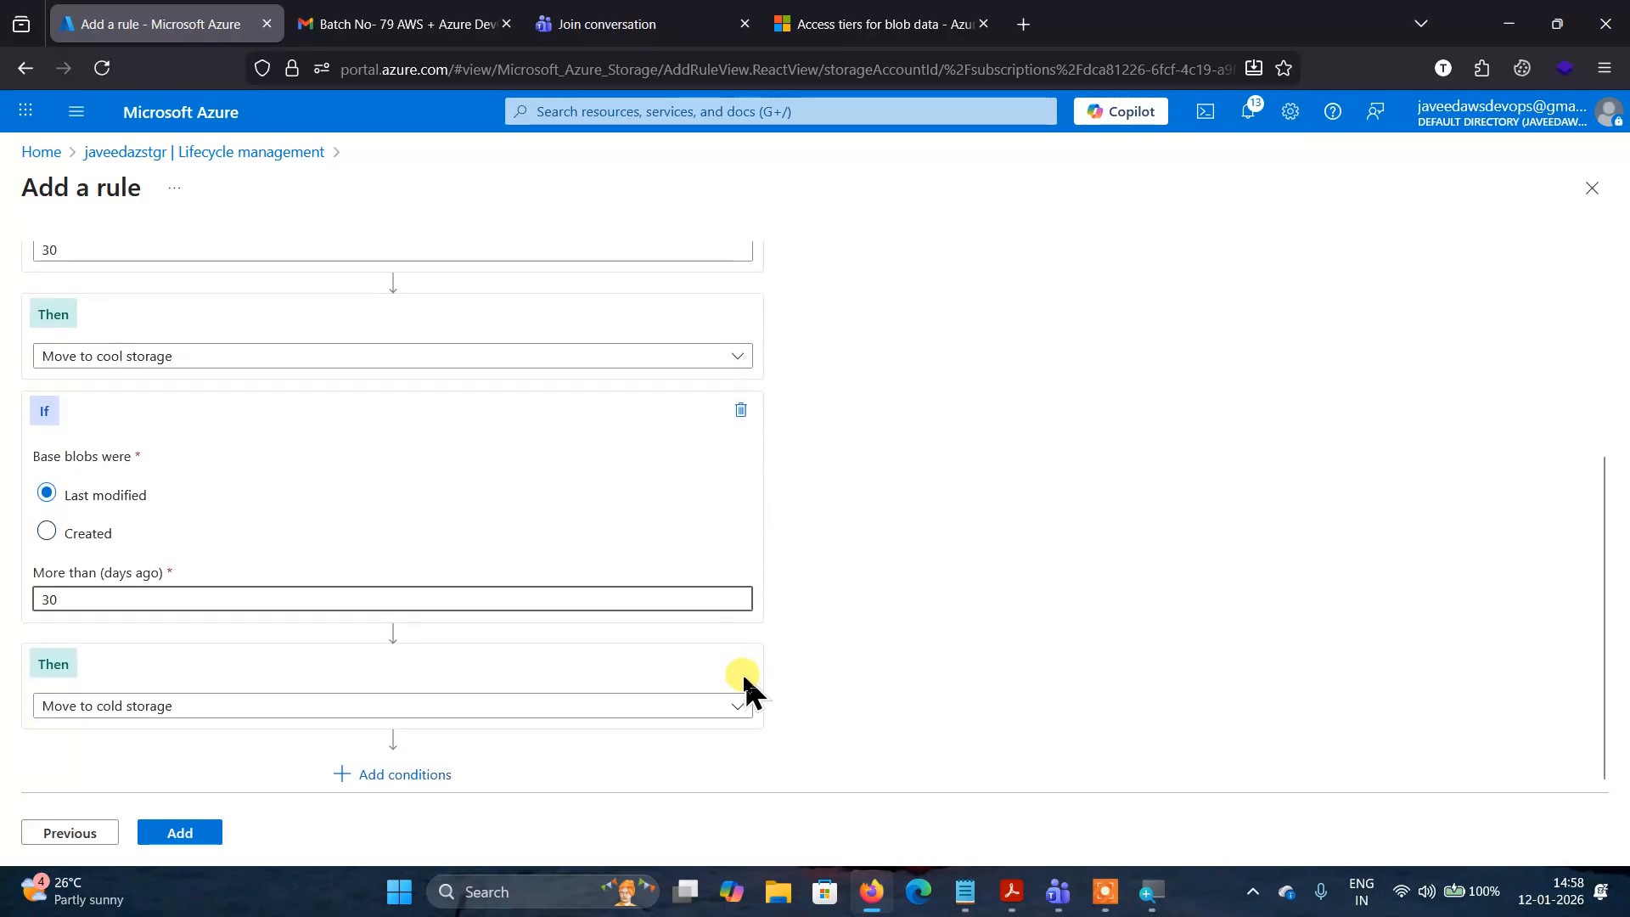
click(739, 713)
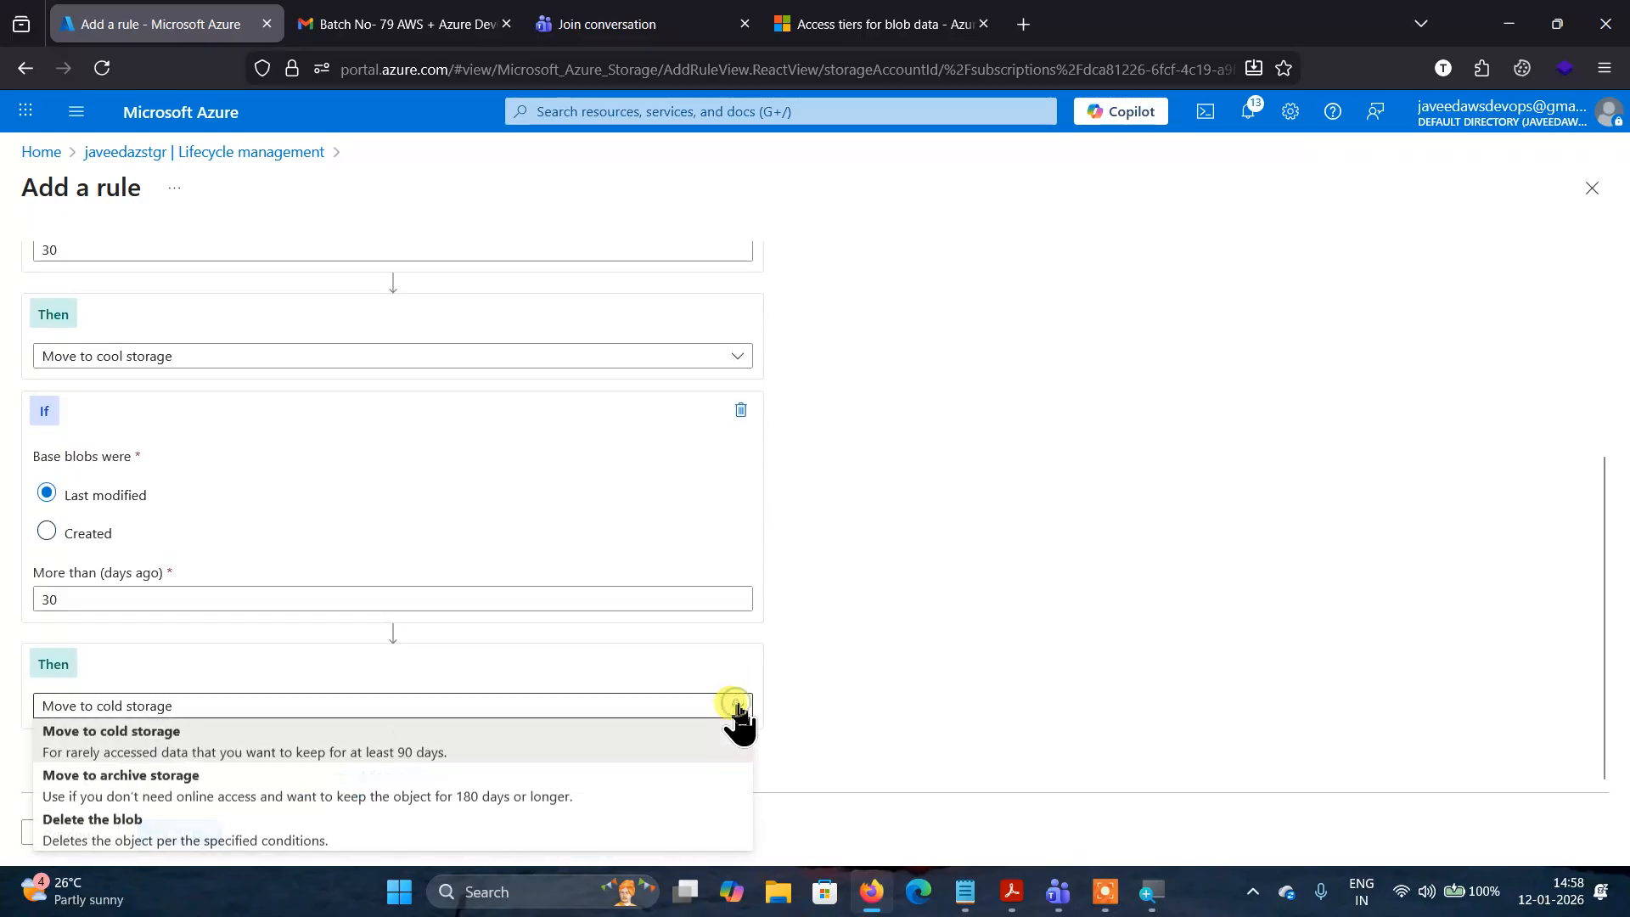
click(279, 743)
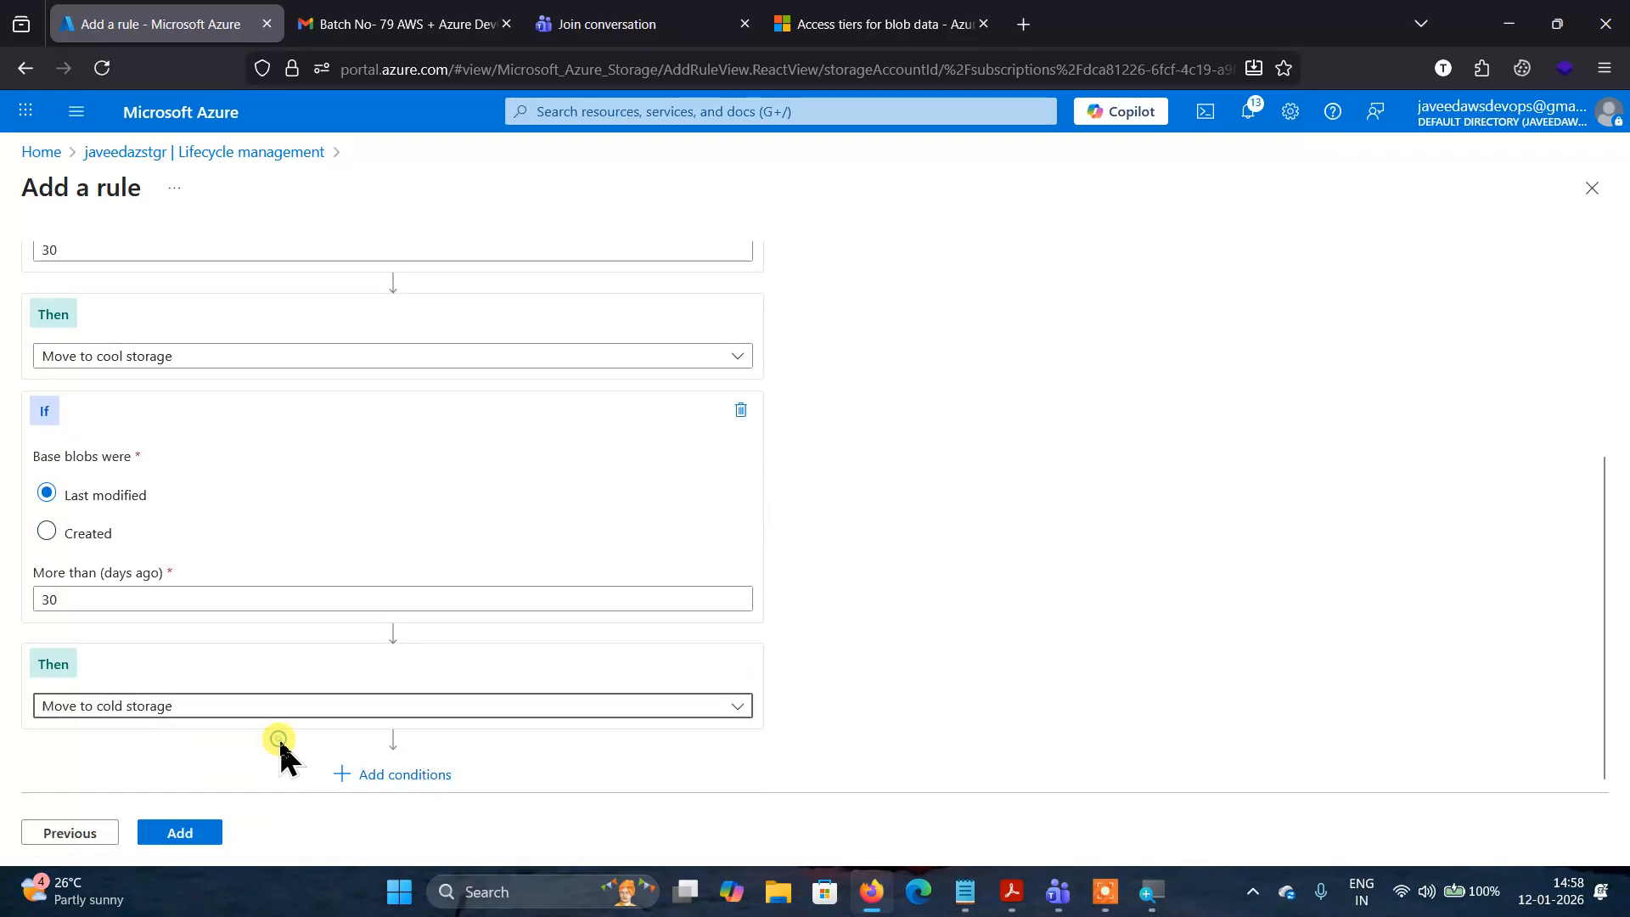
Add a third condition moving base blobs last modified more than 30 days ago to archive storage, with skipping of rehydrated blobs turned off.
click(416, 775)
scroll(910, 555, down, 6)
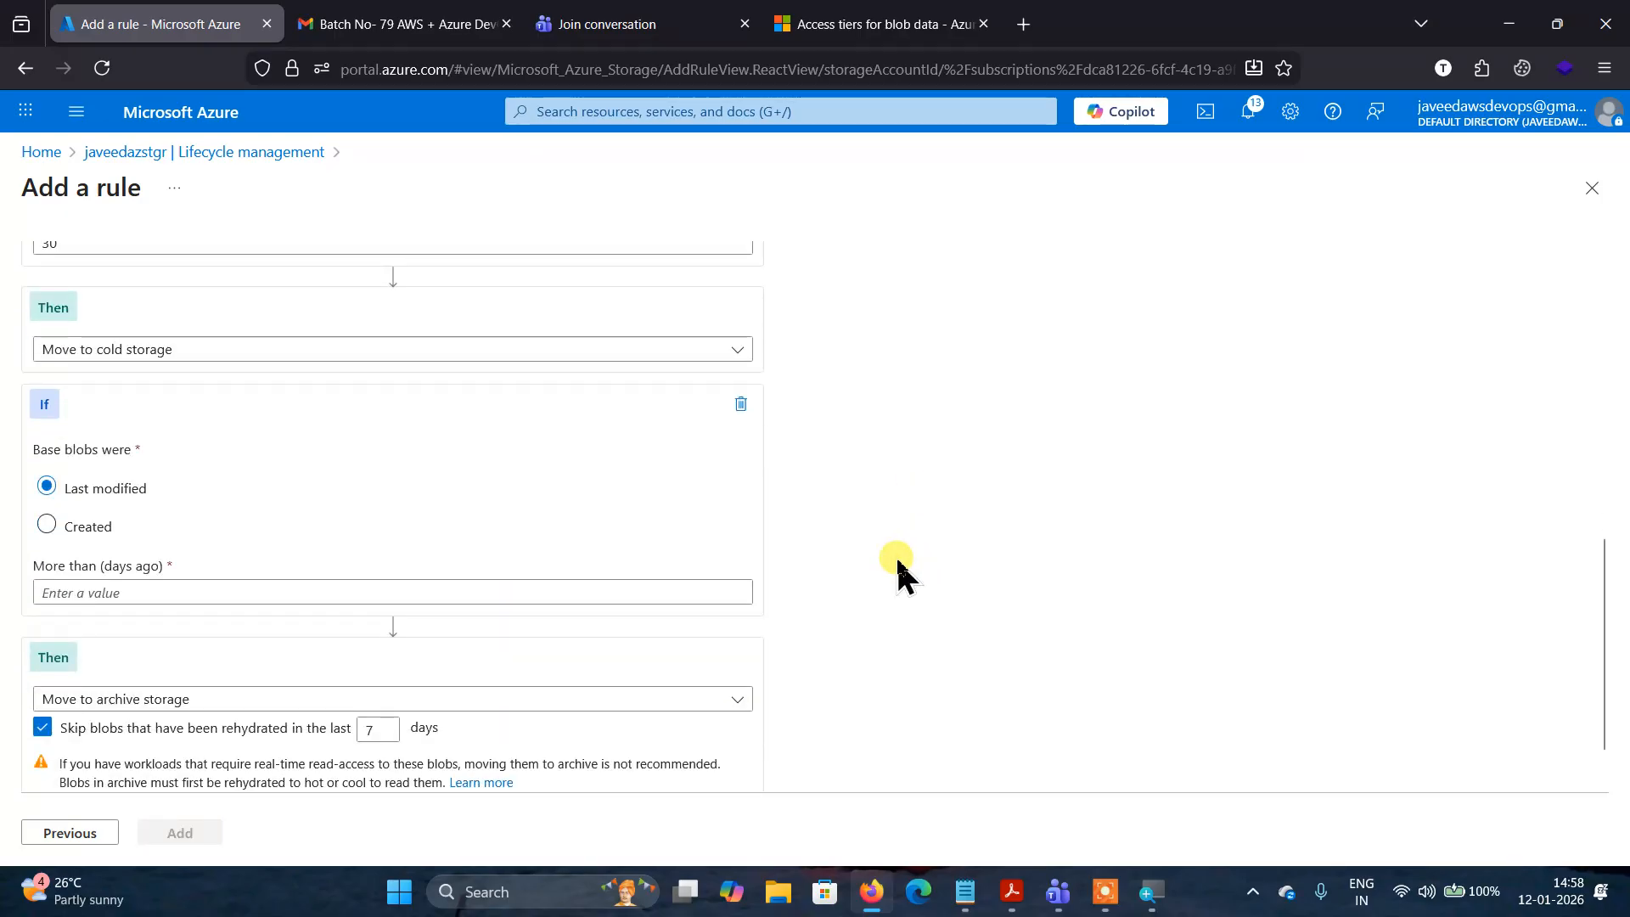
click(315, 595)
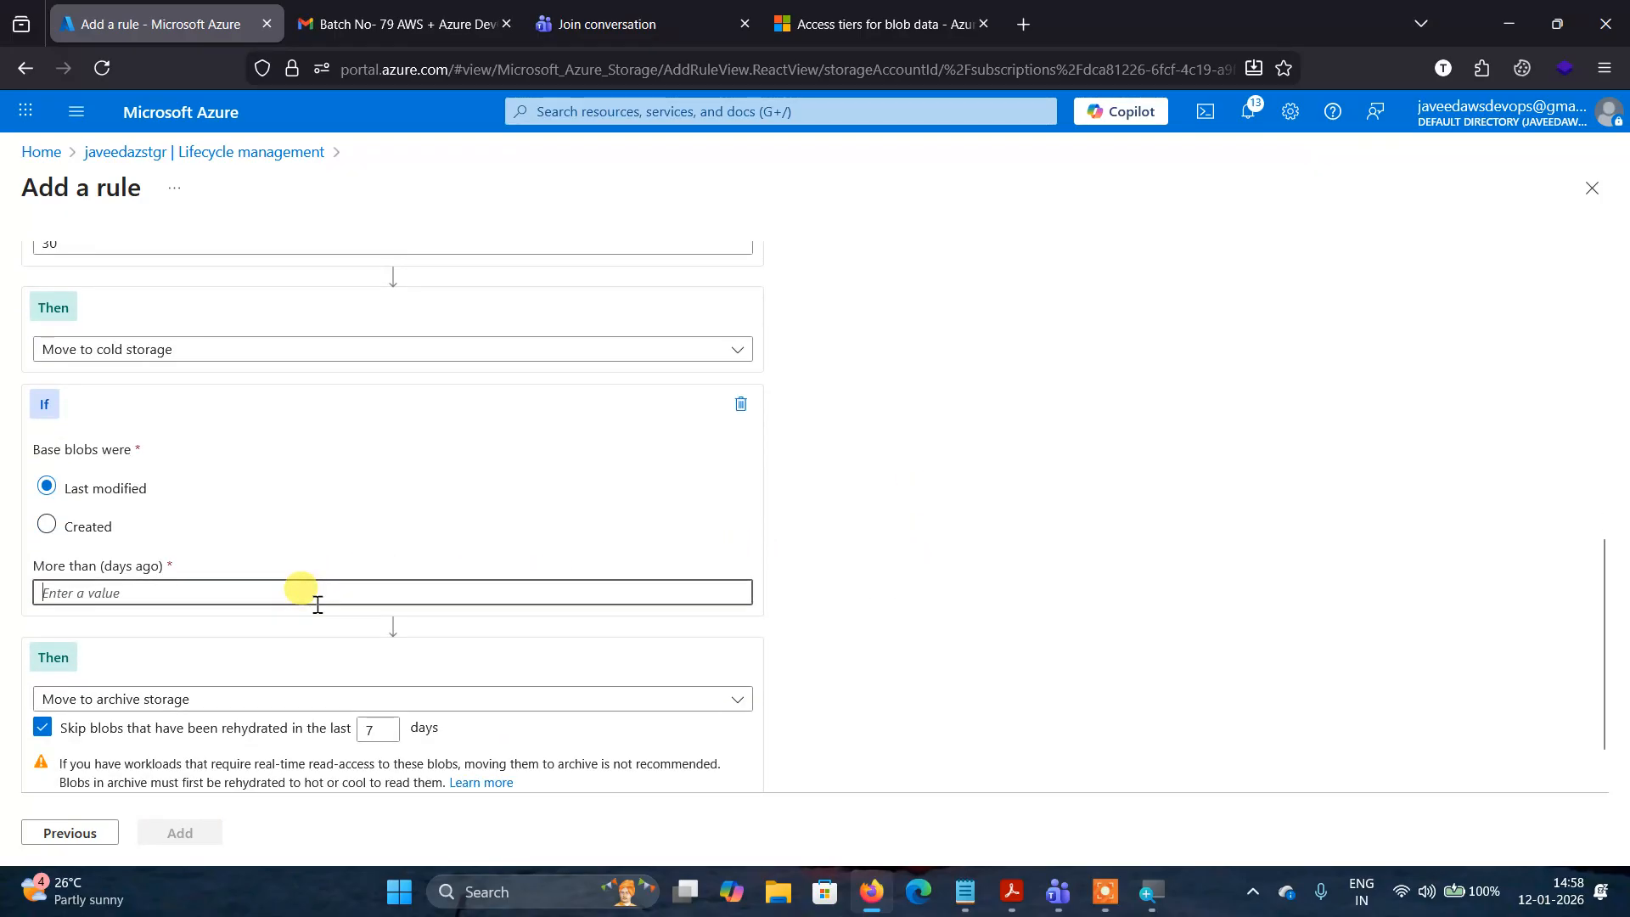
text(30)
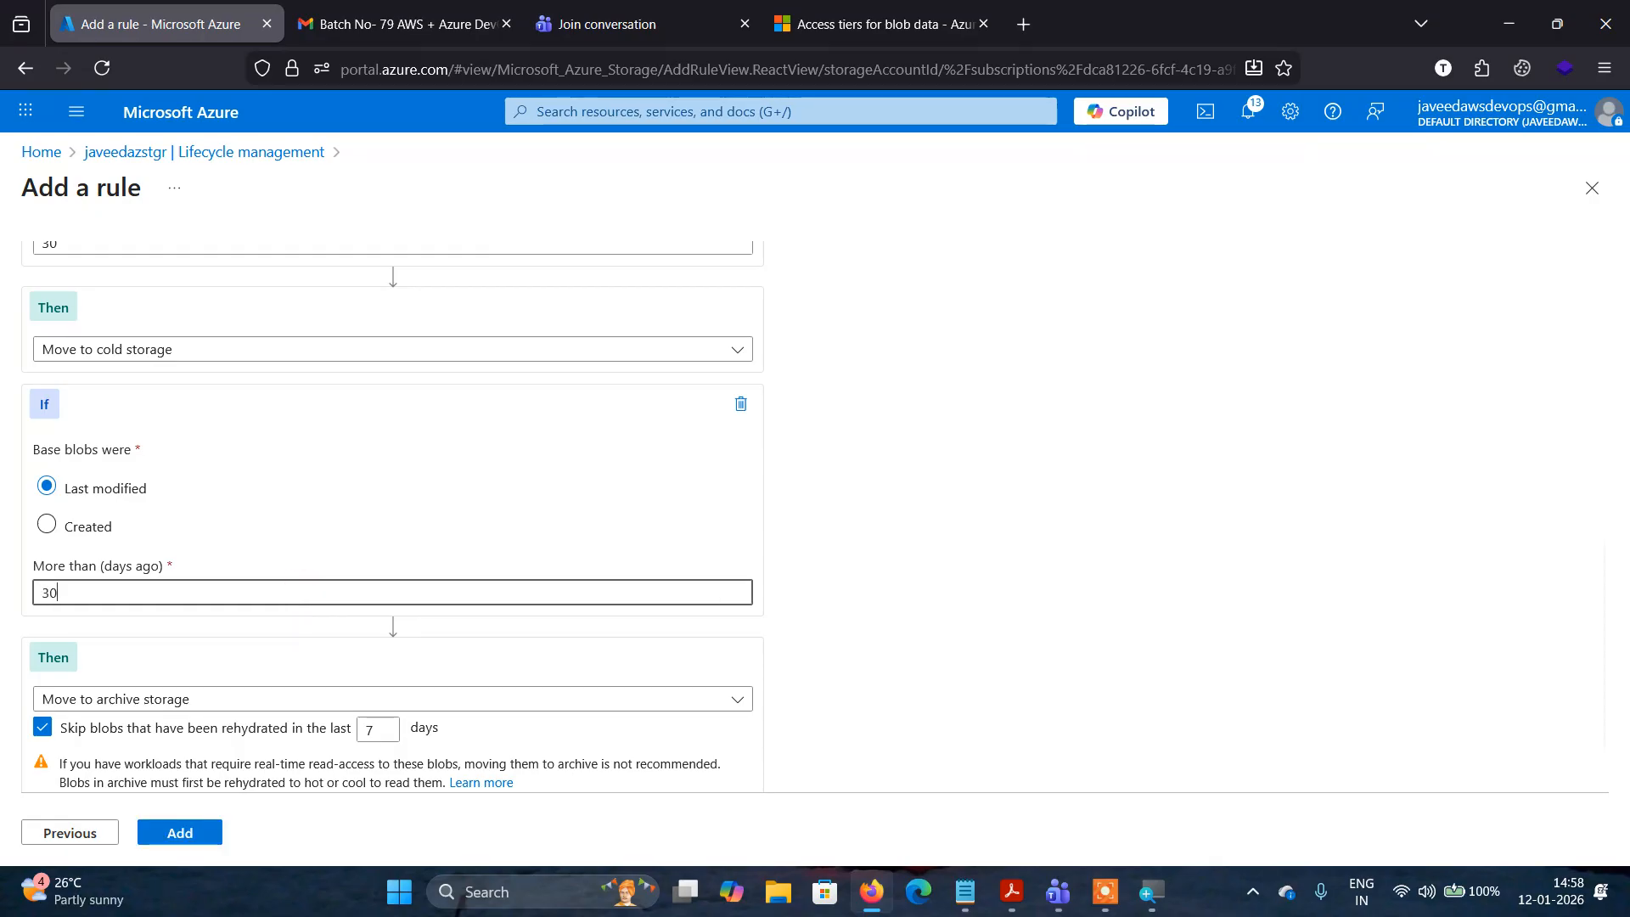
click(499, 709)
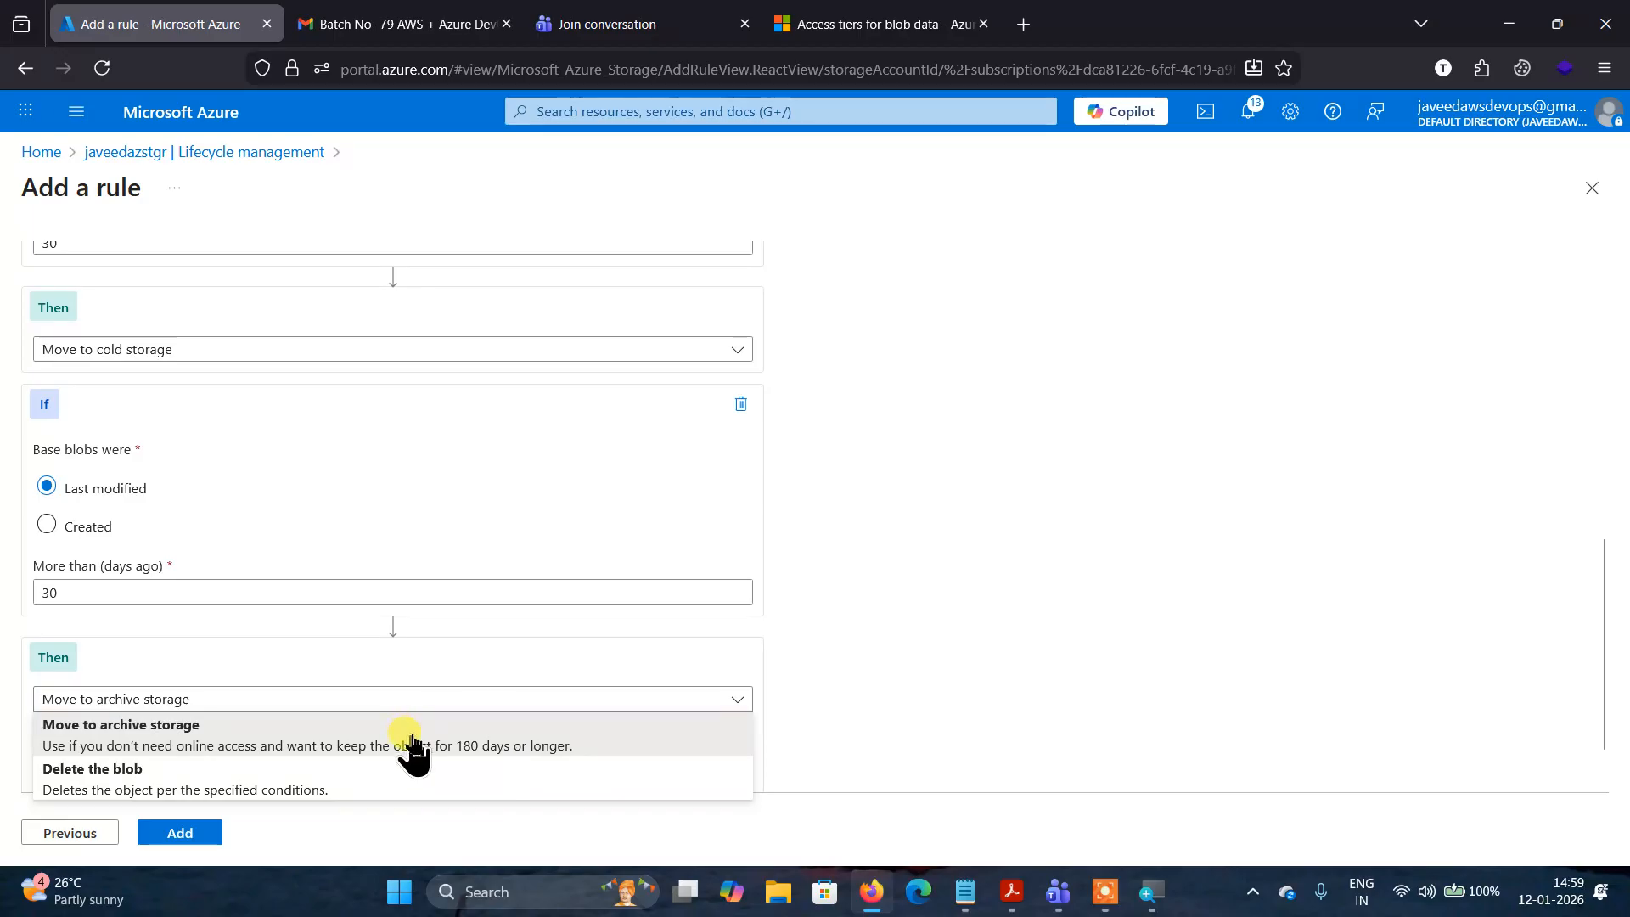
click(412, 740)
scroll(894, 628, down, 2)
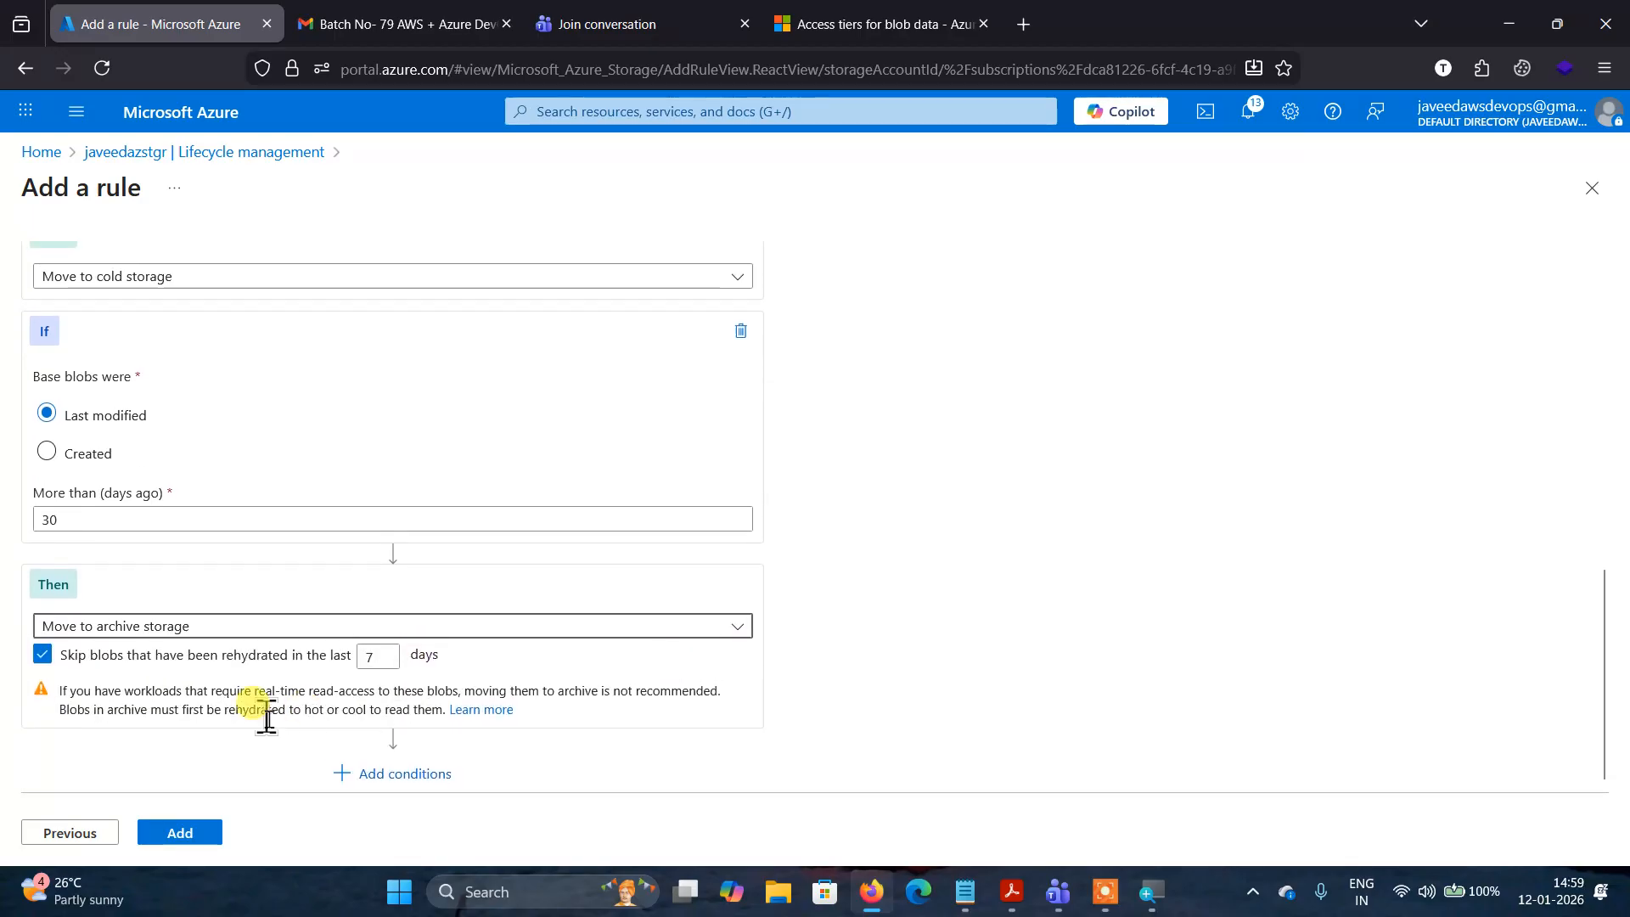
click(47, 670)
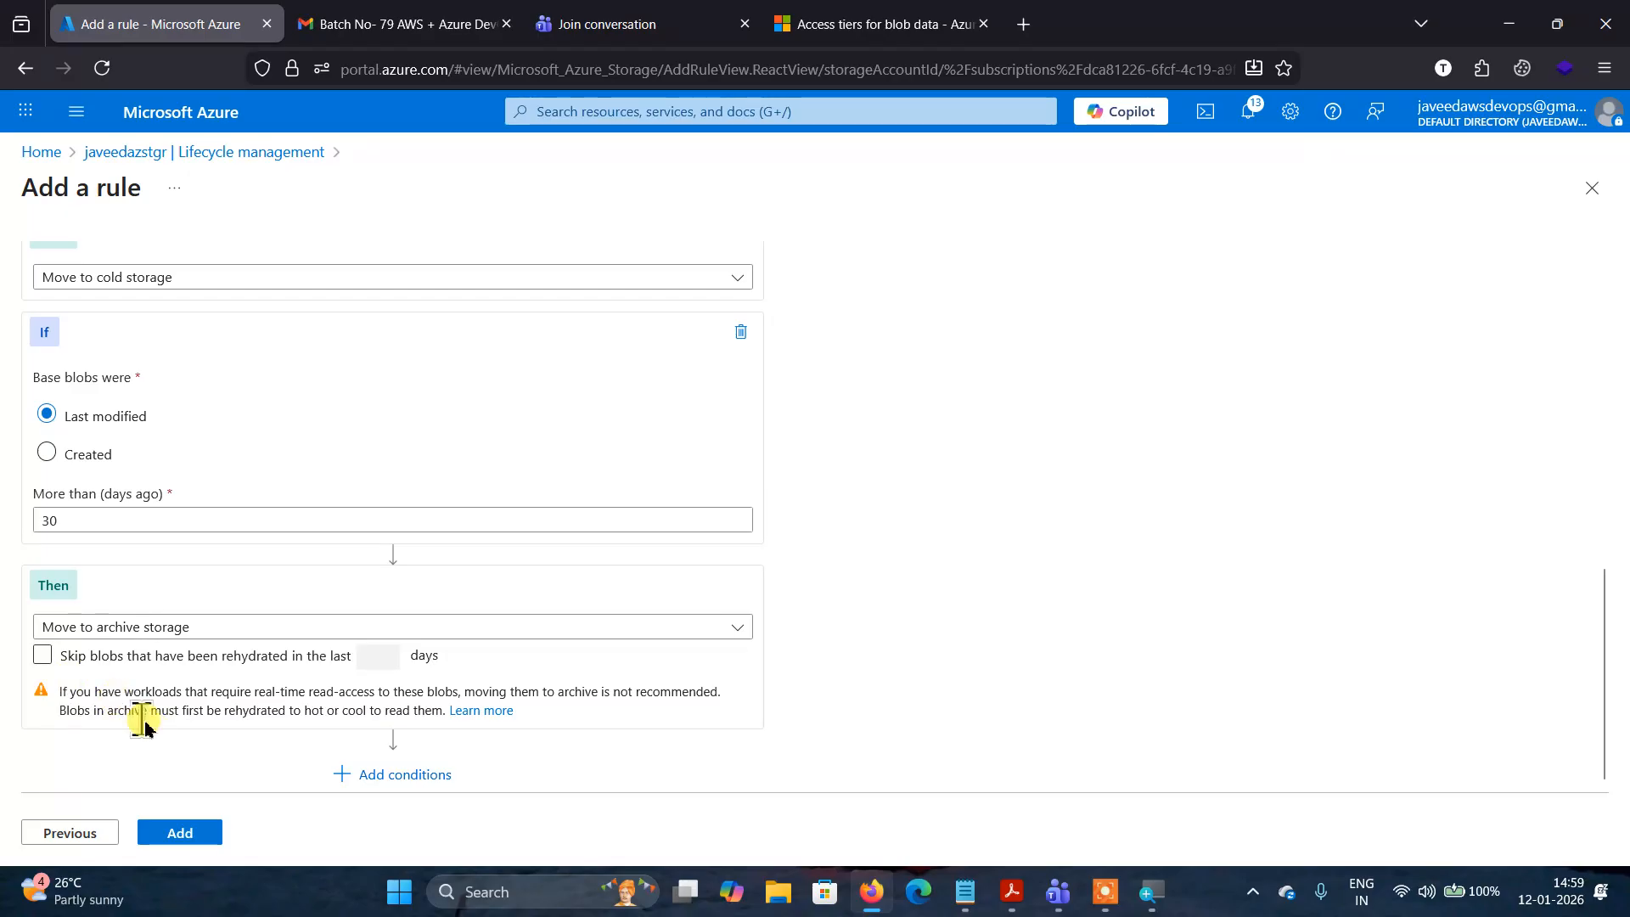
Add a fourth condition that deletes base blobs last modified more than 90 days ago.
click(378, 777)
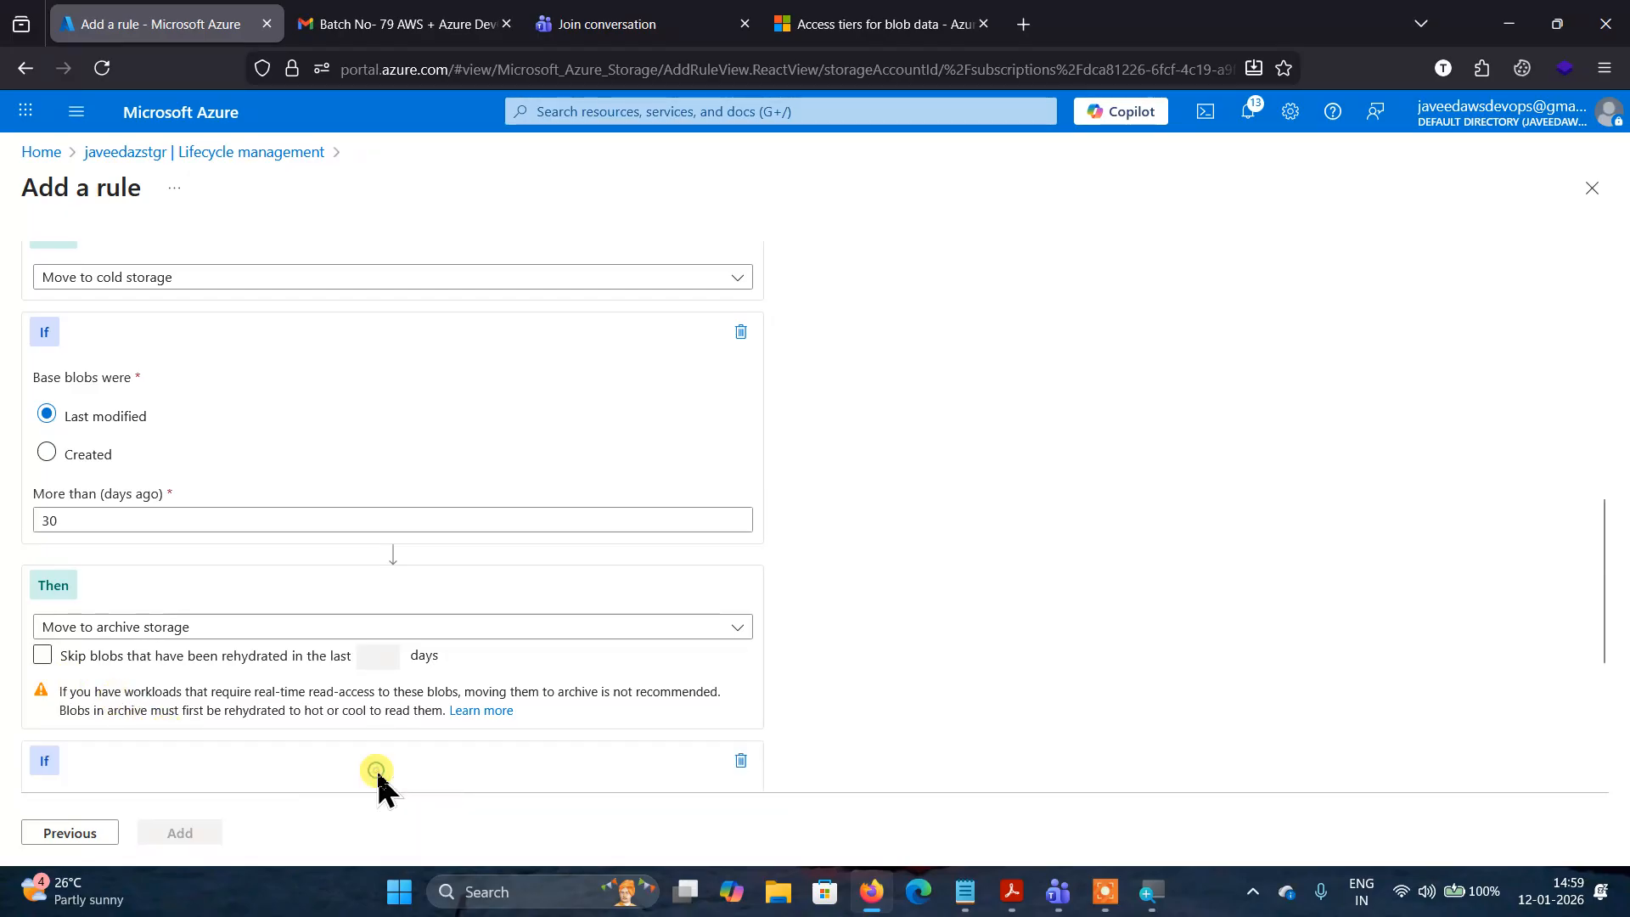
scroll(476, 741, down, 4)
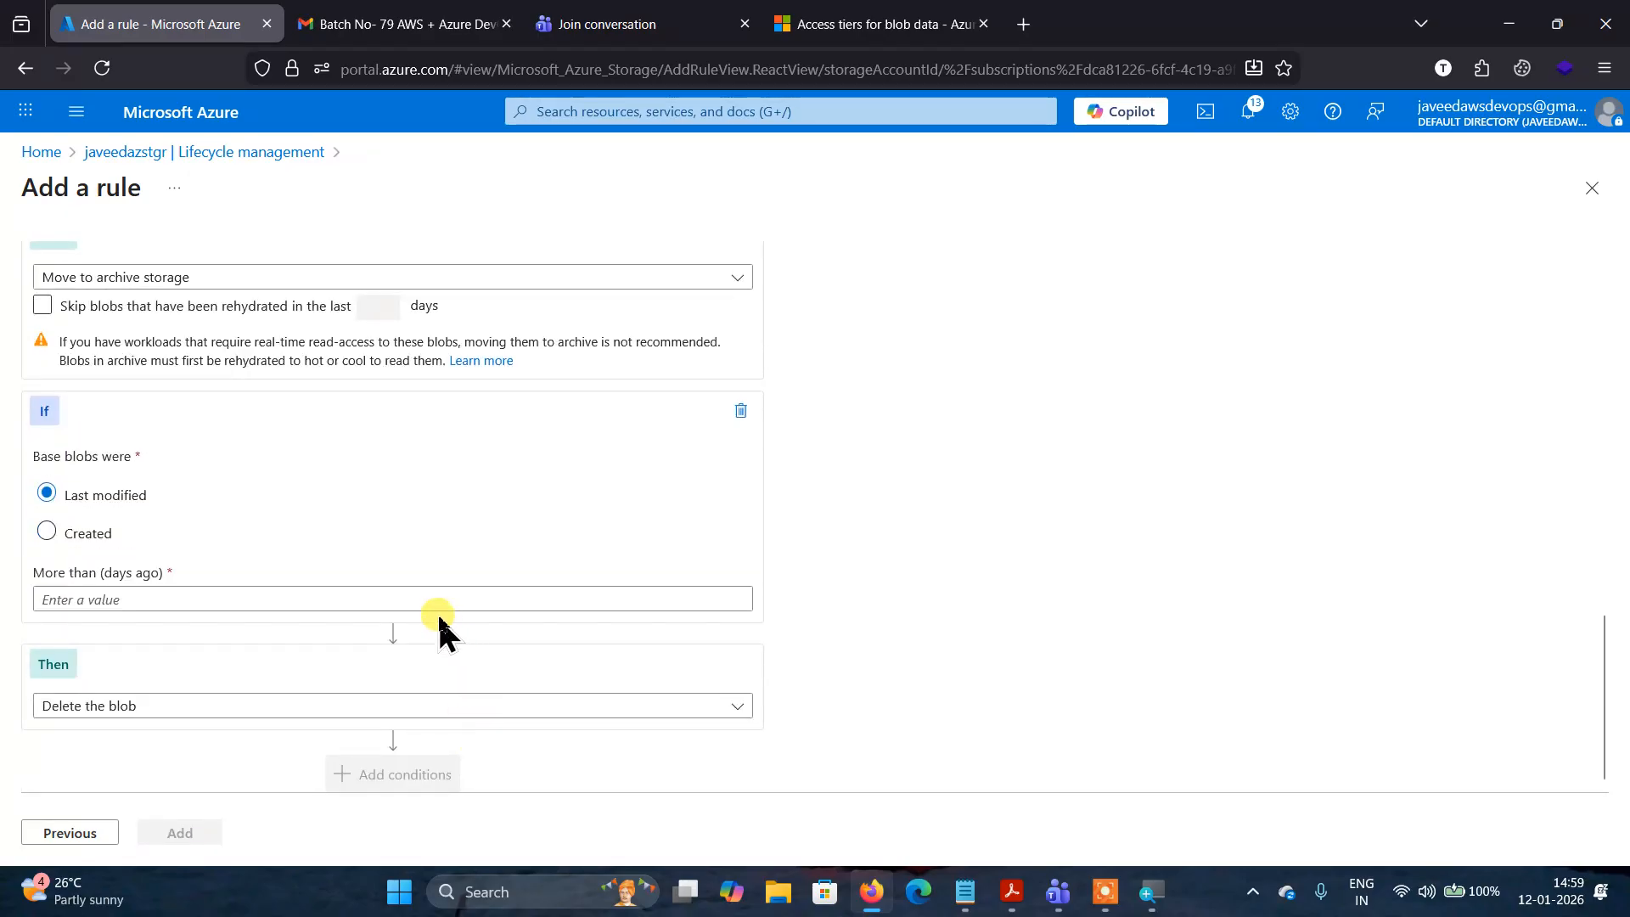
click(422, 598)
text(90)
click(344, 709)
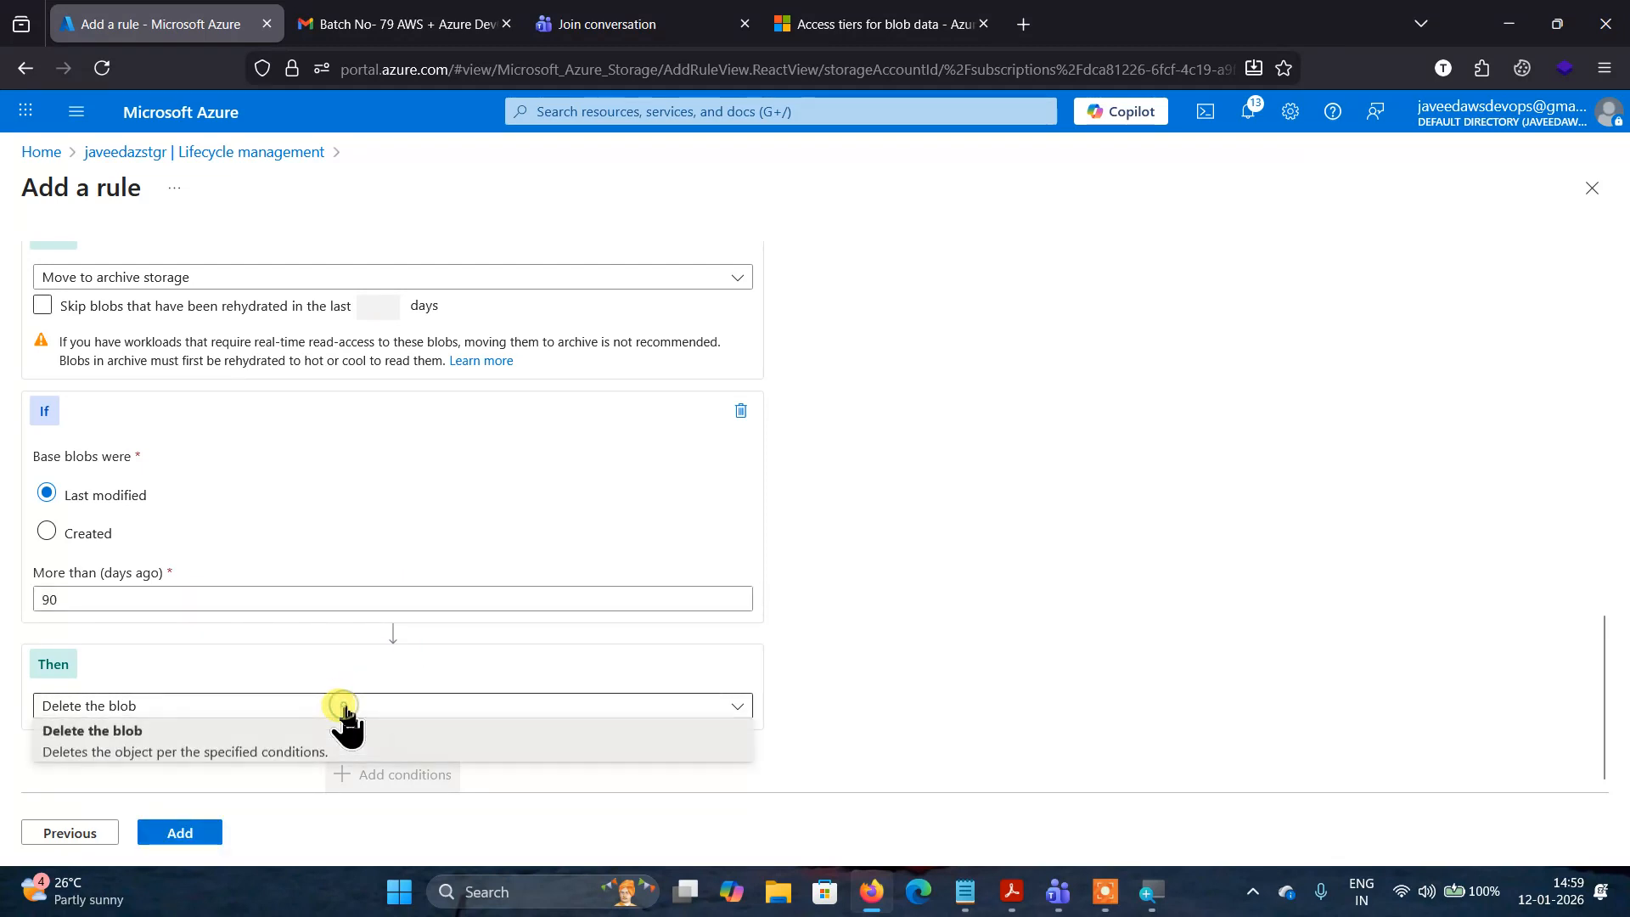
click(225, 751)
scroll(939, 594, down, 1)
Review the rule's conditions and details, and leave the rule unsaved for the portal home page.
scroll(940, 602, up, 10)
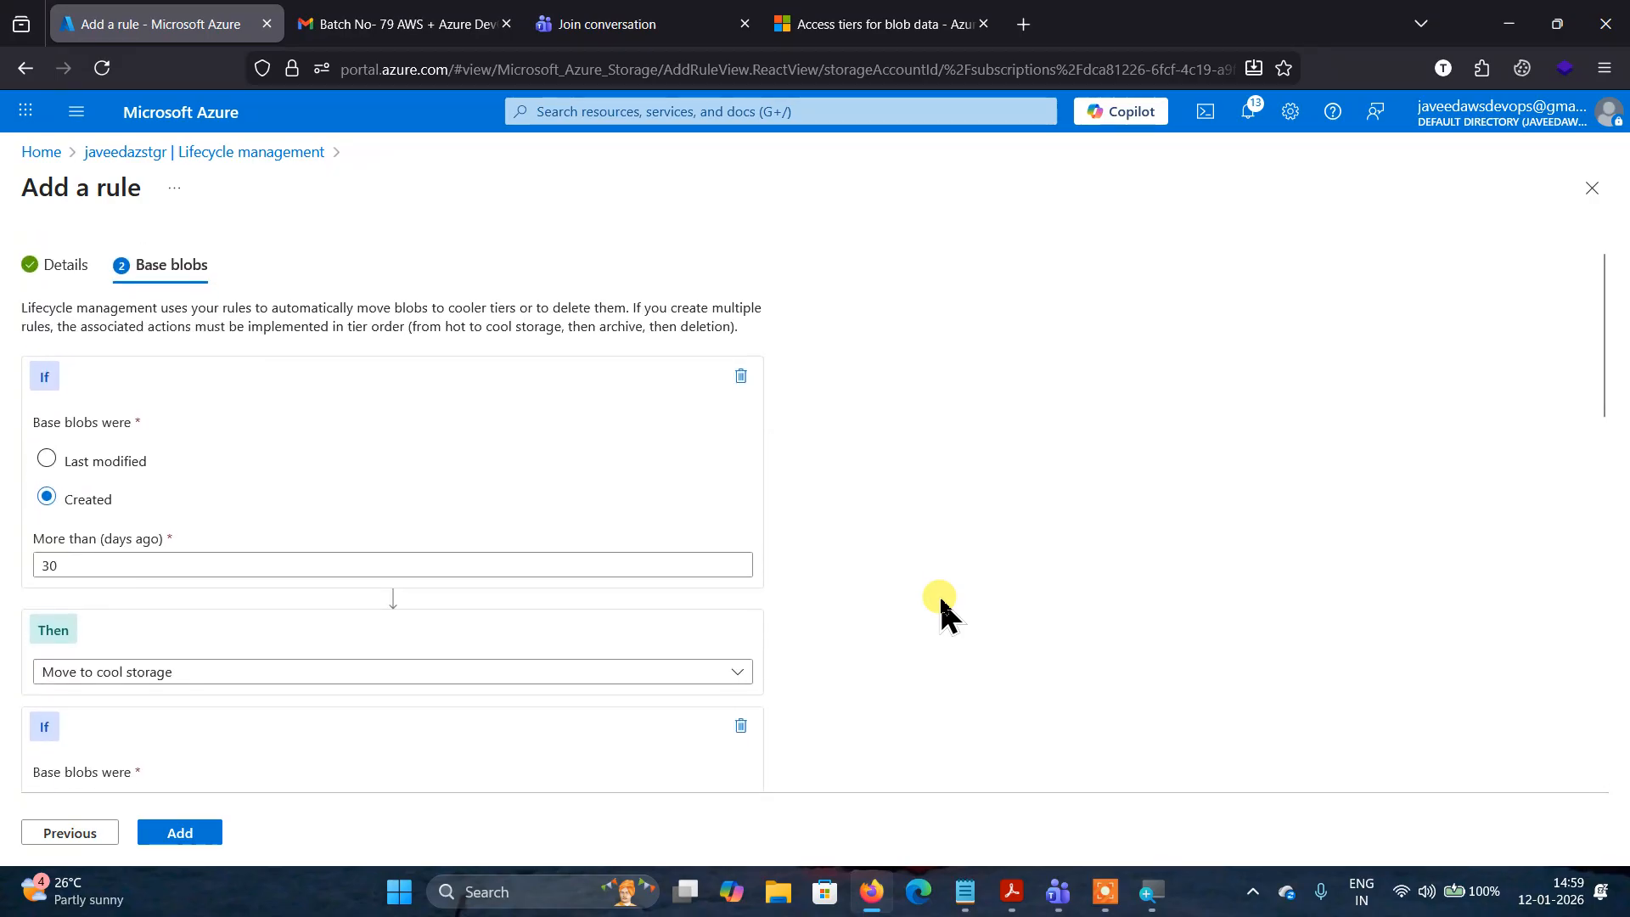
scroll(941, 601, down, 1)
scroll(940, 599, down, 5)
scroll(941, 601, down, 9)
scroll(941, 601, up, 1)
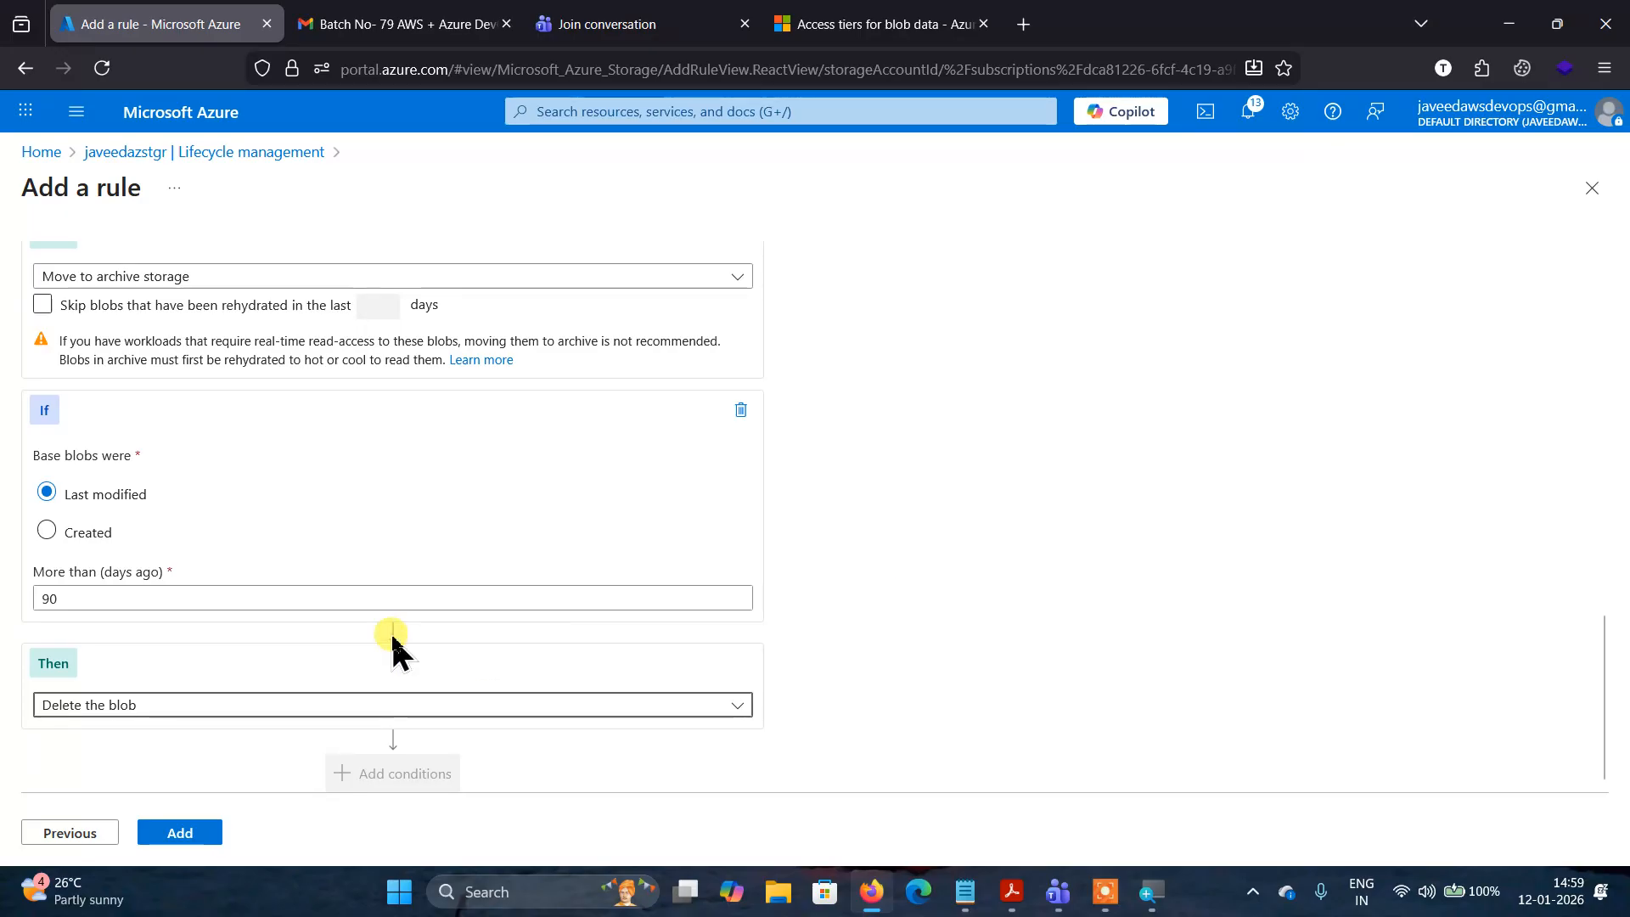
click(94, 836)
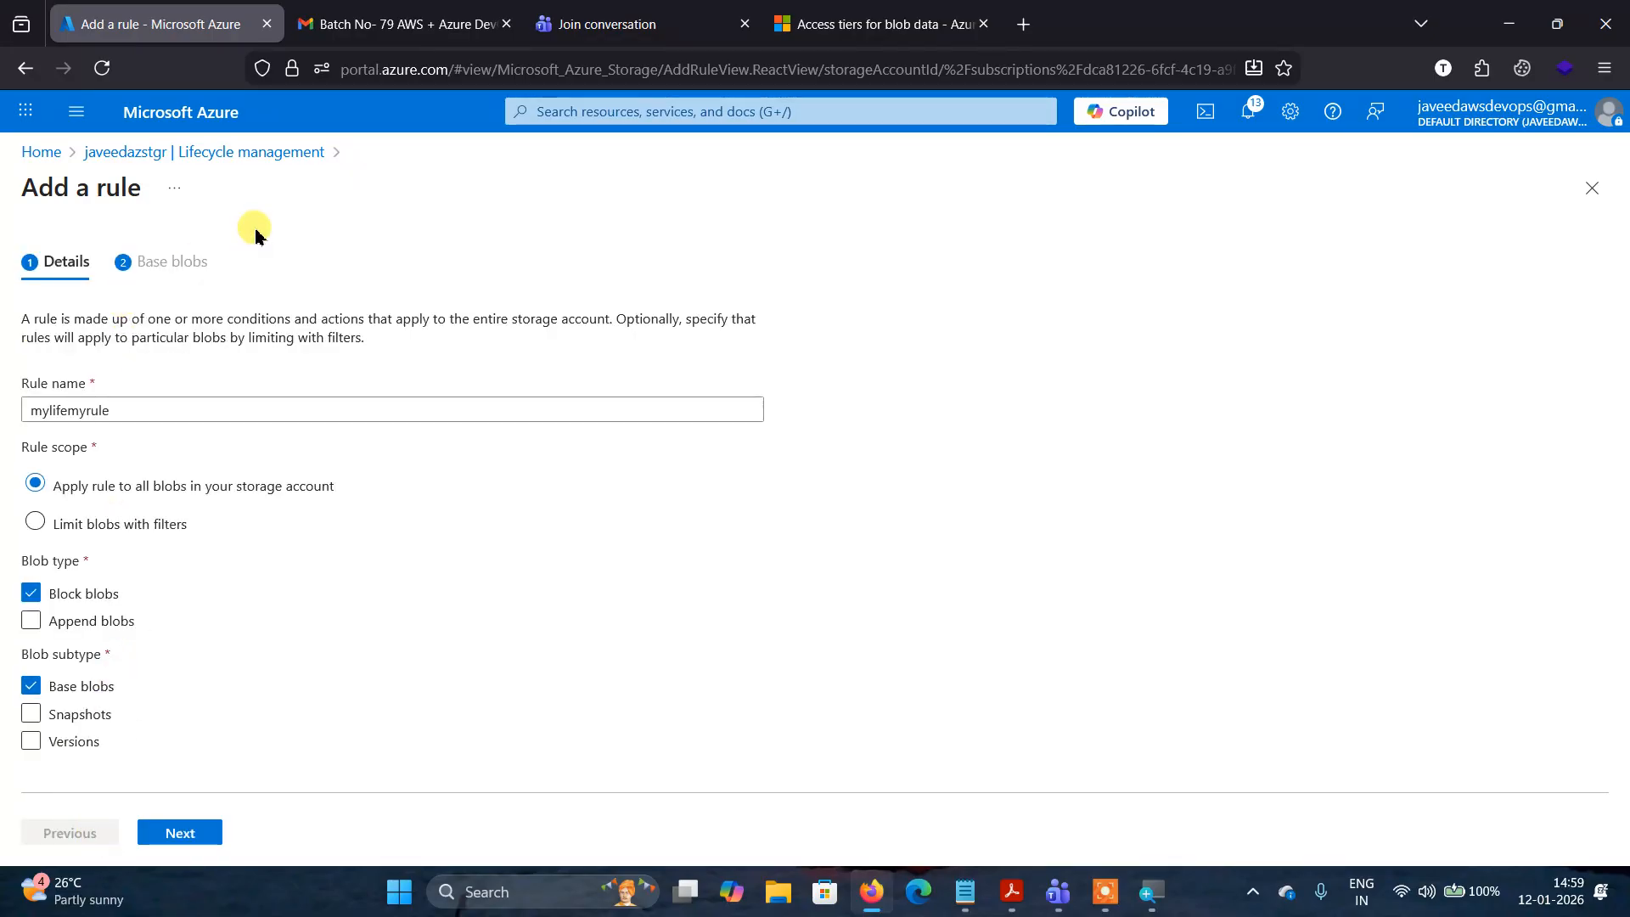
click(41, 155)
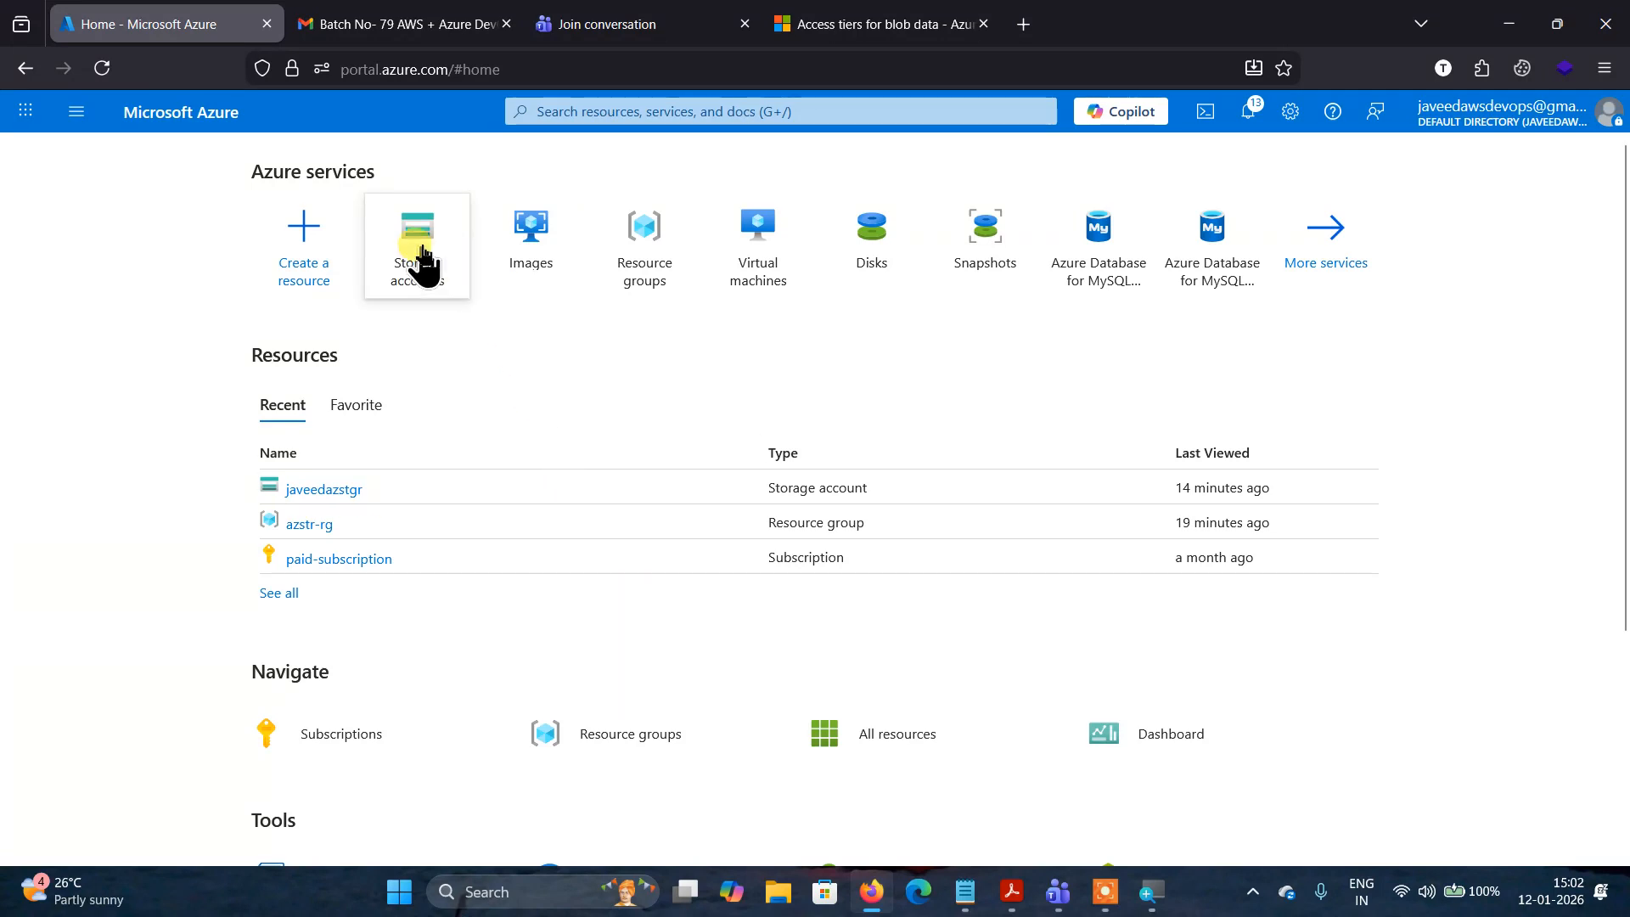
View the storage accounts list and return to the portal home page.
click(419, 253)
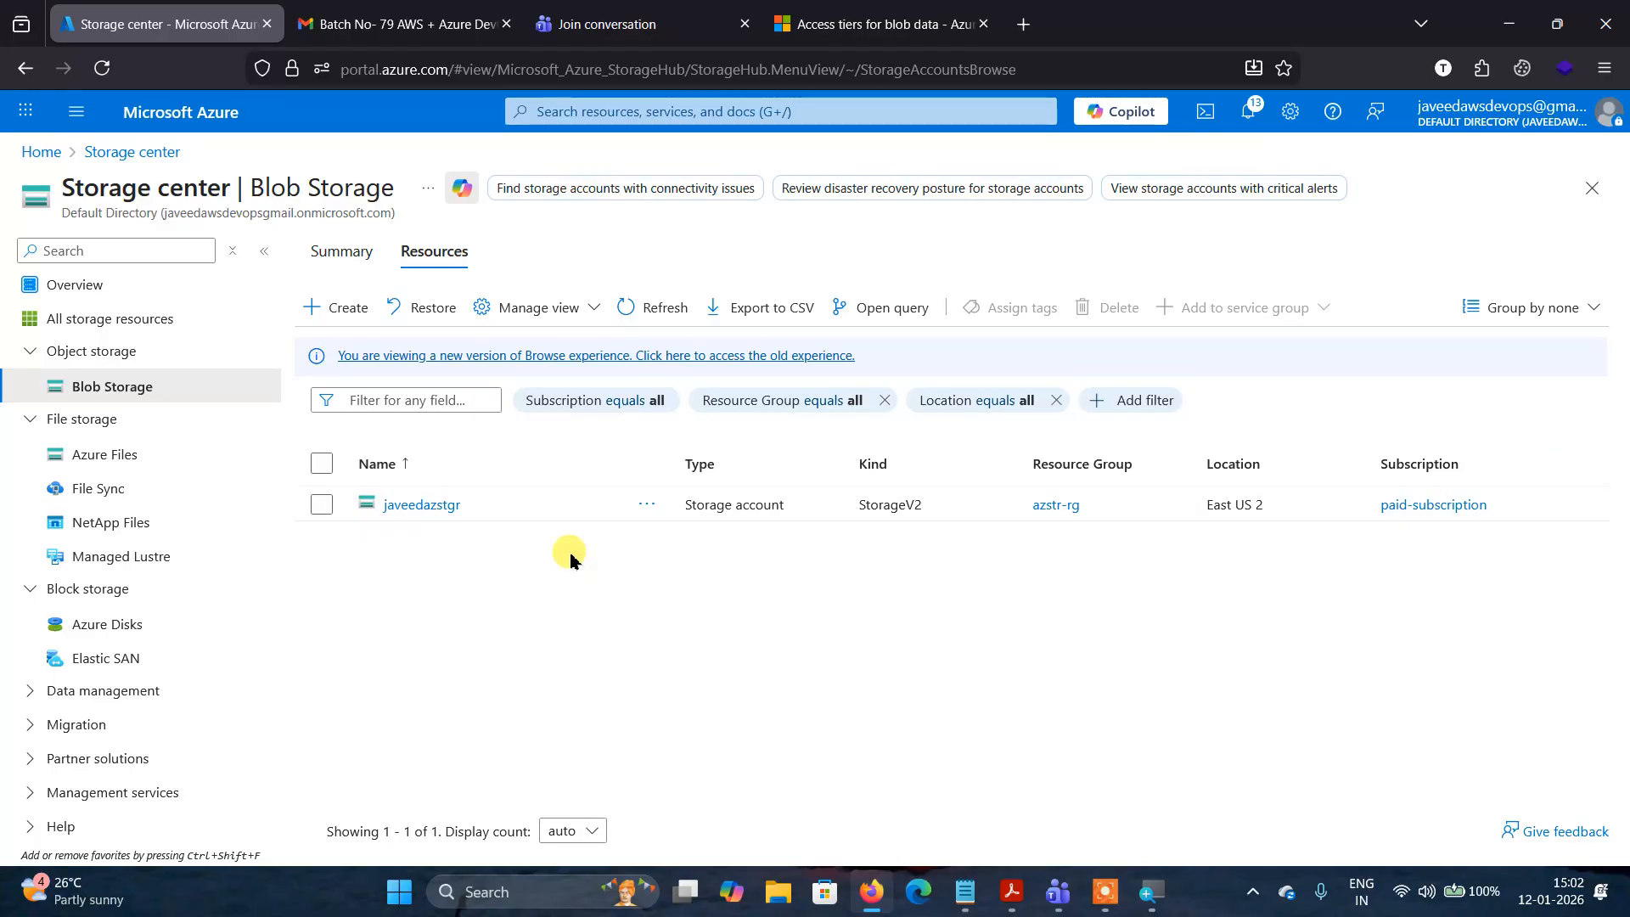
scroll(189, 662, down, 1)
scroll(192, 658, up, 1)
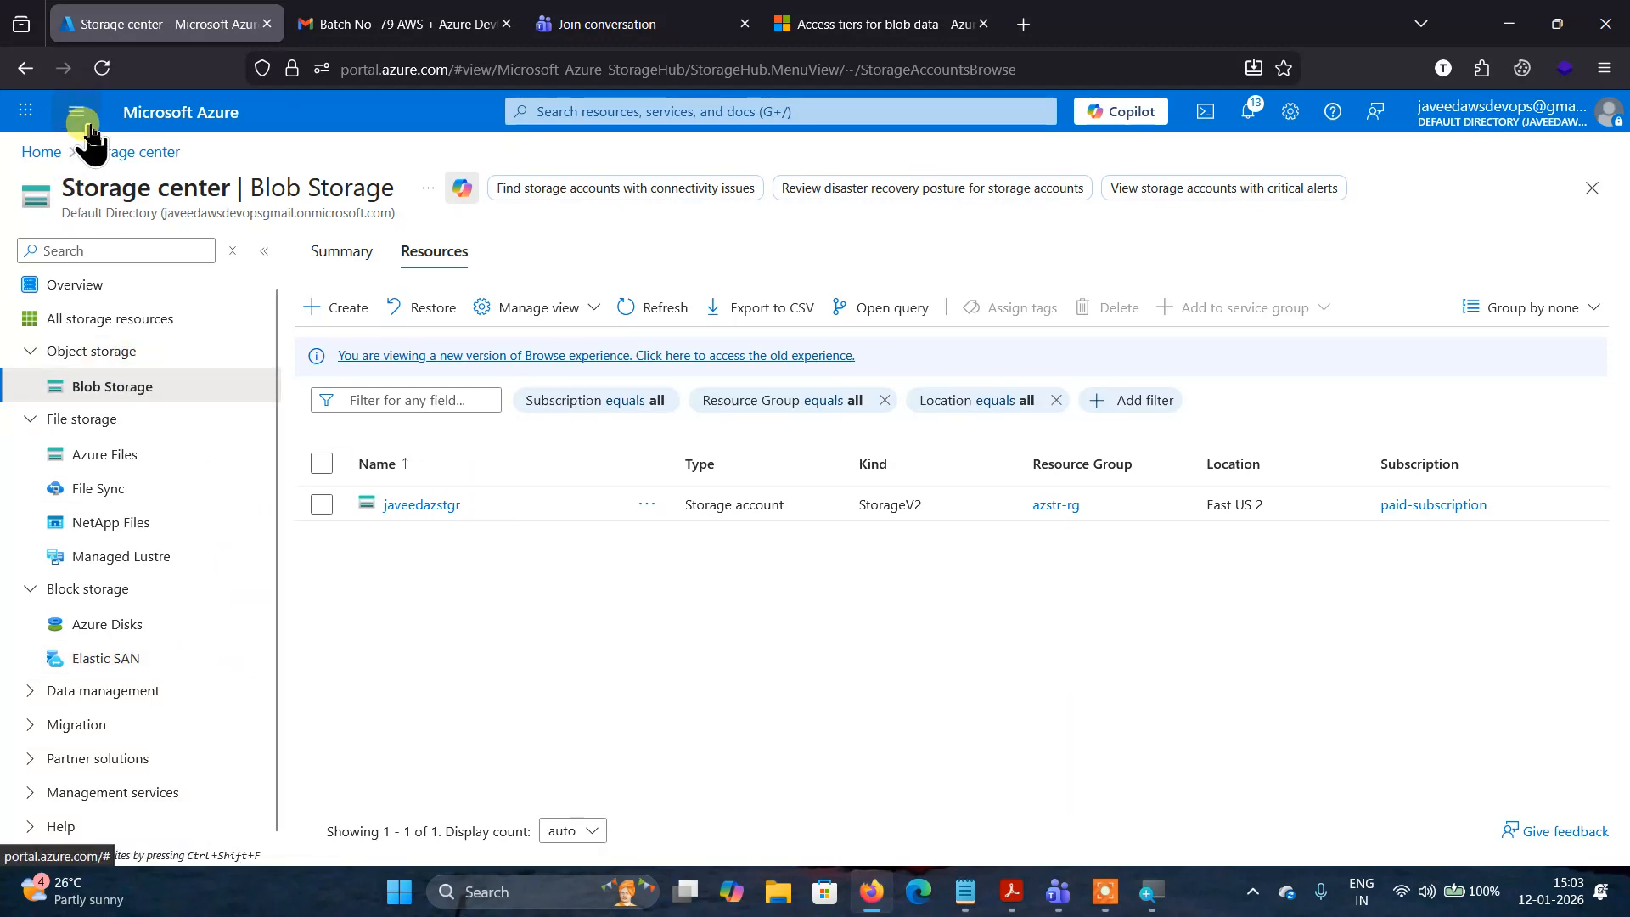
click(41, 152)
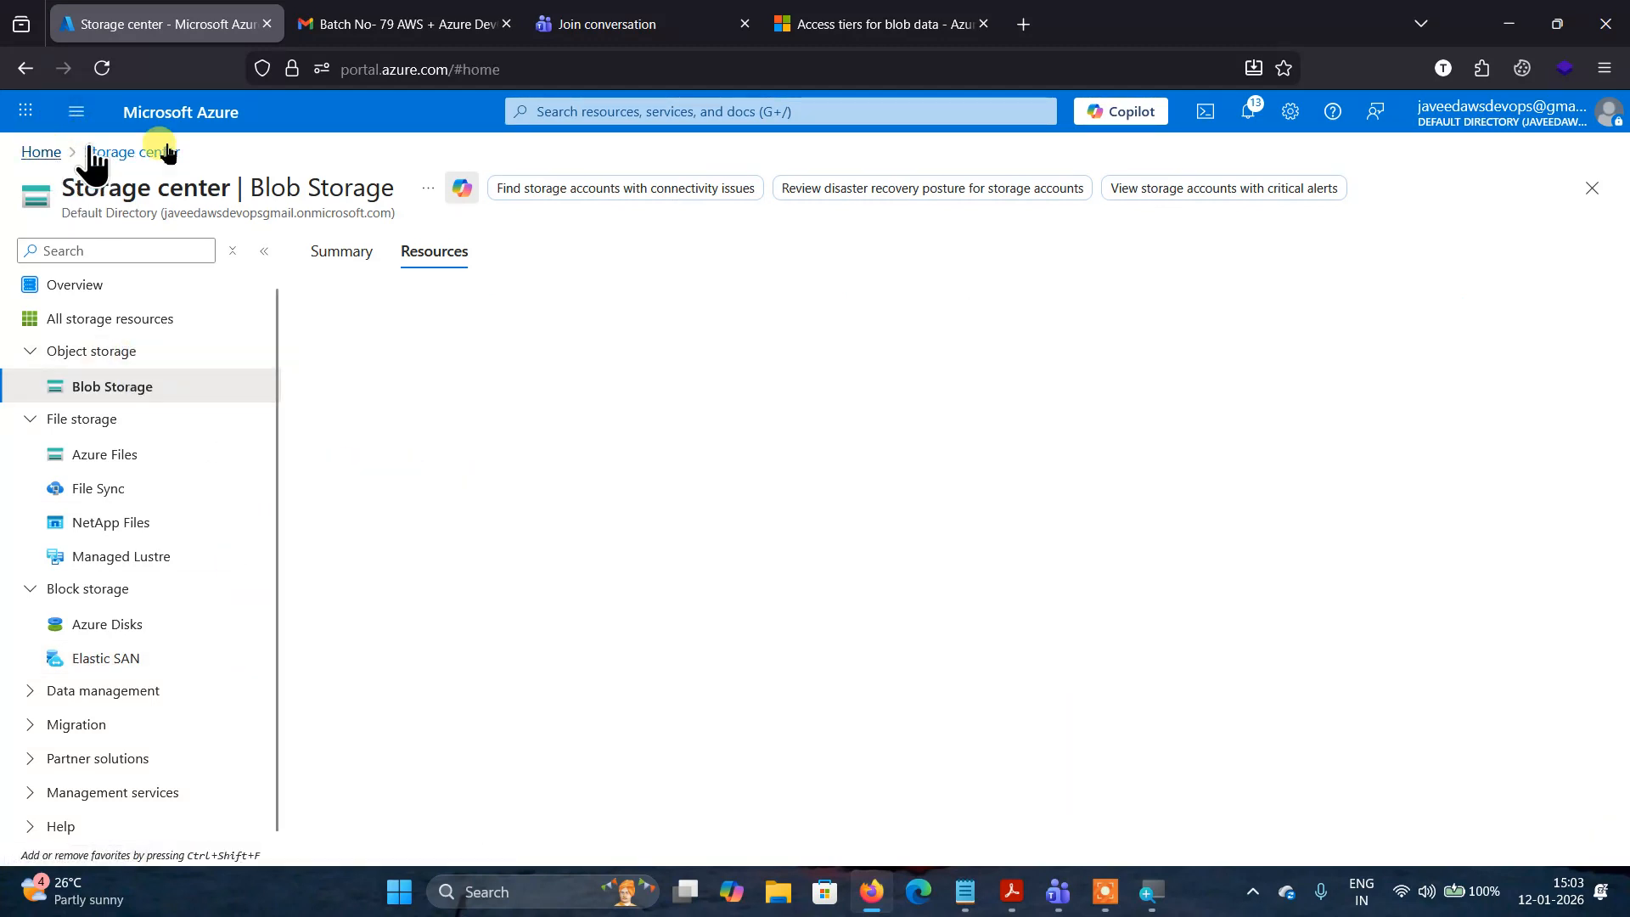
mouse_move(1117, 908)
click(1068, 793)
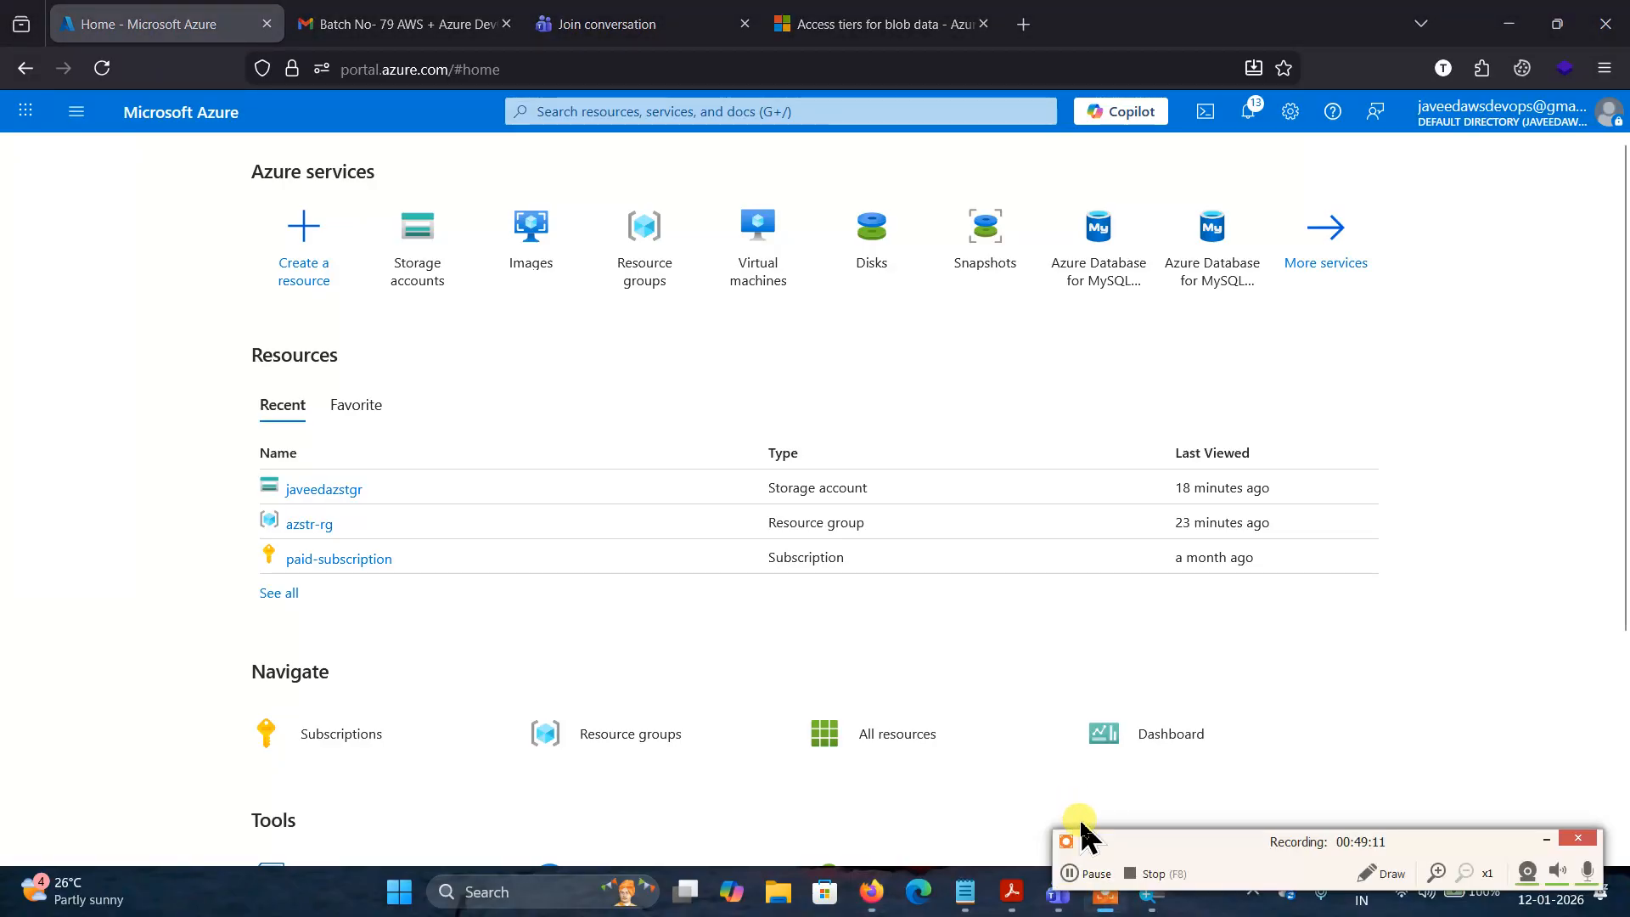